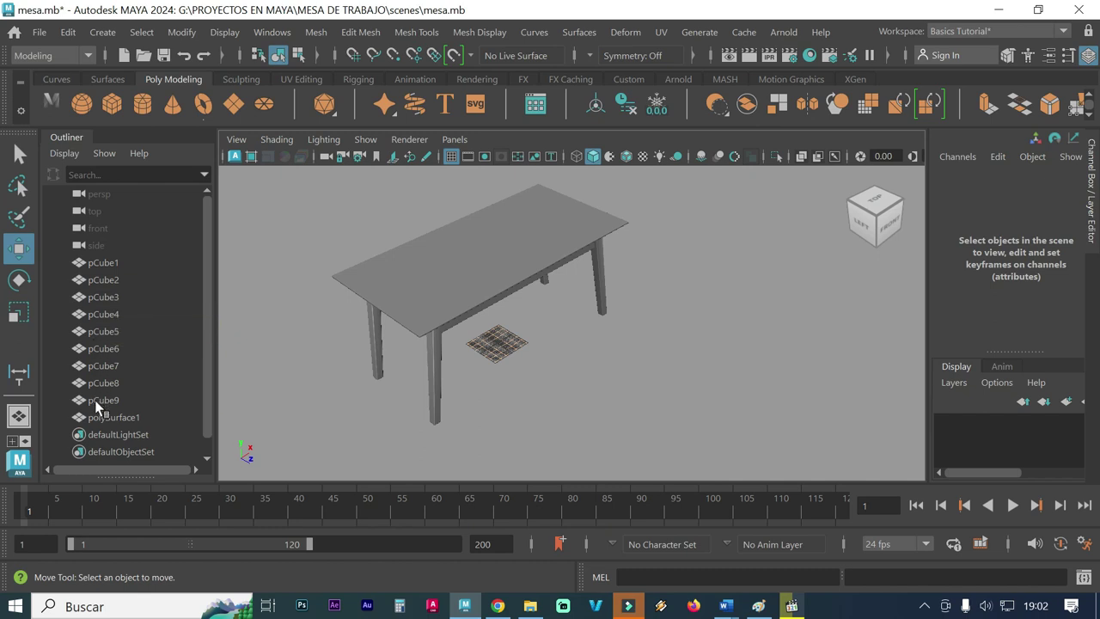
# Step: Select all nine table pieces, slide them back along Z, and frame them
pyautogui.moveTo(654, 437); pyautogui.dragTo(296, 204)
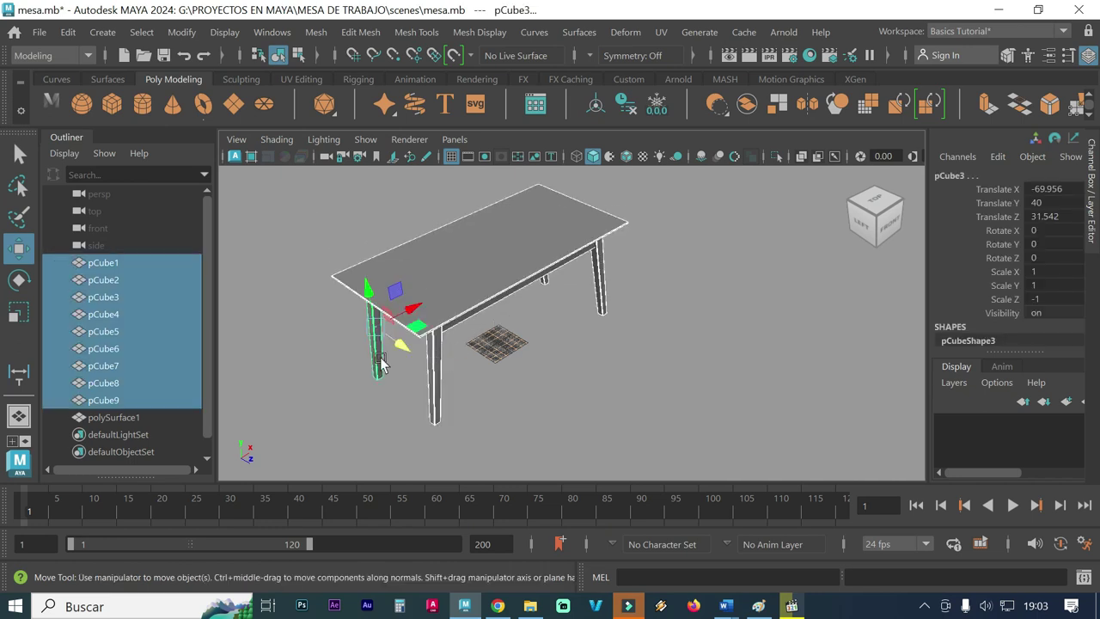
pyautogui.moveTo(398, 348); pyautogui.dragTo(226, 220)
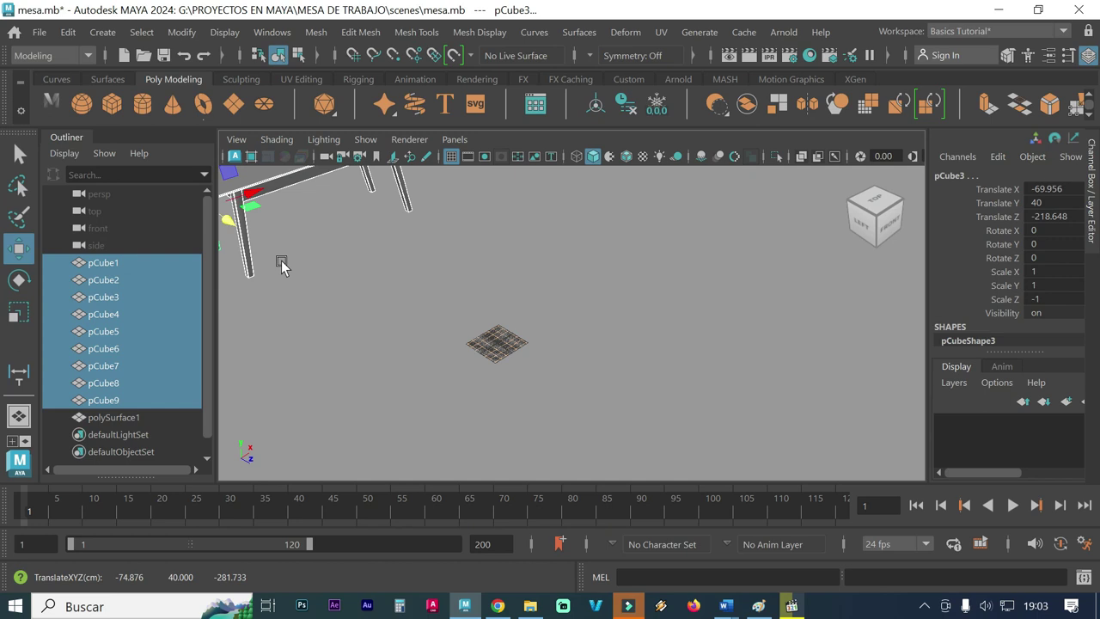
pyautogui.press('f')
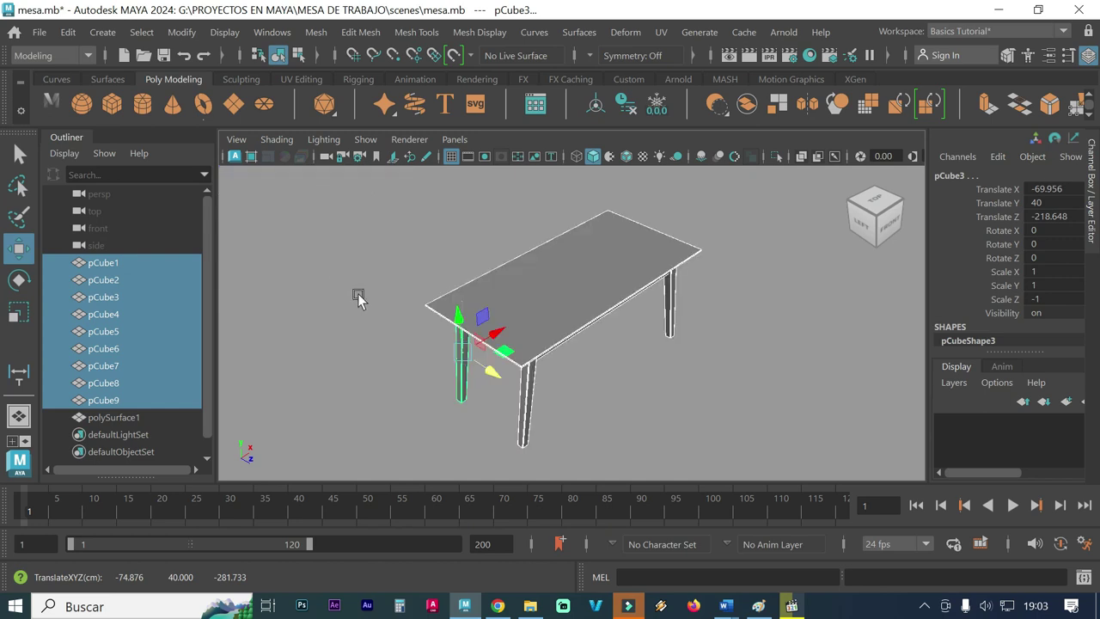
# Step: Navigate over to the textured grid object and clear the selection
pyautogui.scroll(-1, 371, 309)
pyautogui.scroll(-1, 372, 309)
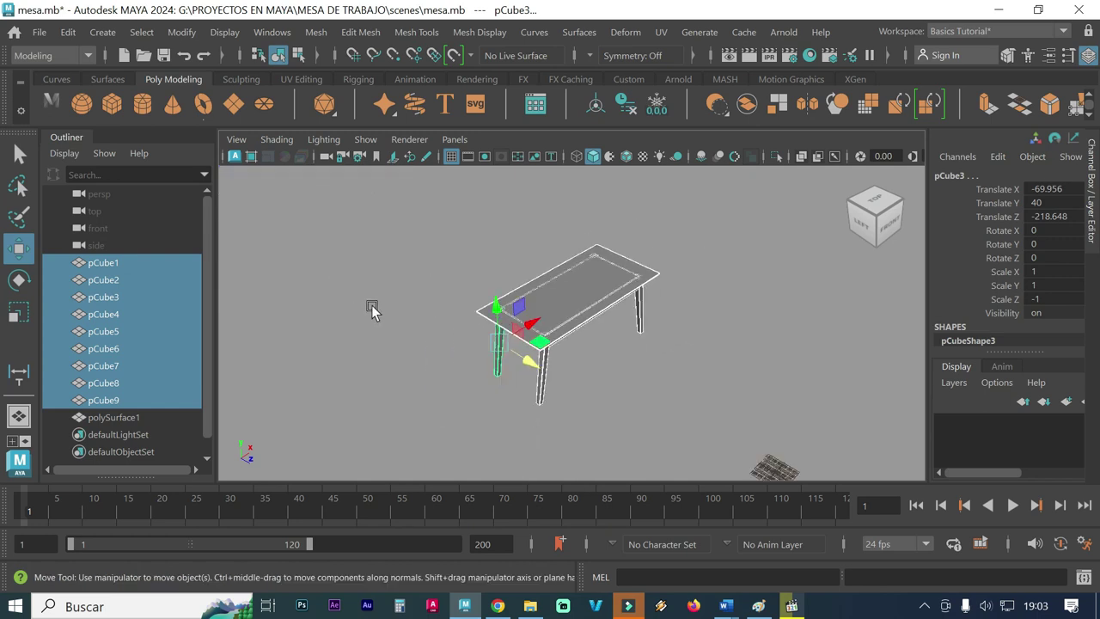
pyautogui.scroll(-2, 371, 309)
pyautogui.keyDown('alt'); pyautogui.moveTo(593, 369); pyautogui.dragTo(450, 306, button='middle'); pyautogui.keyUp('alt')
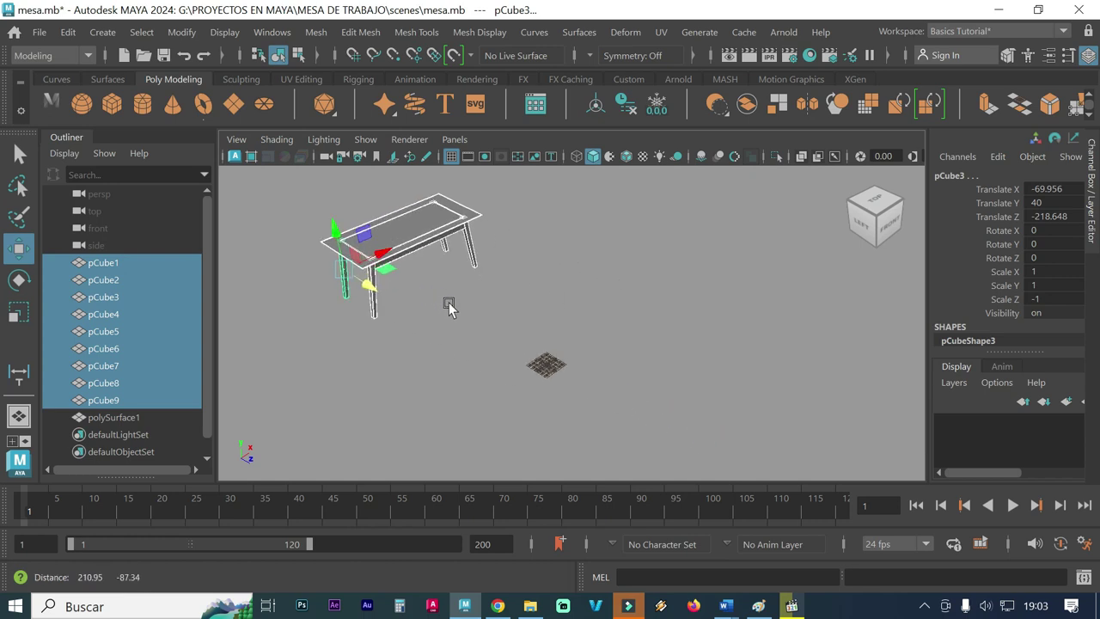
pyautogui.scroll(3, 586, 381)
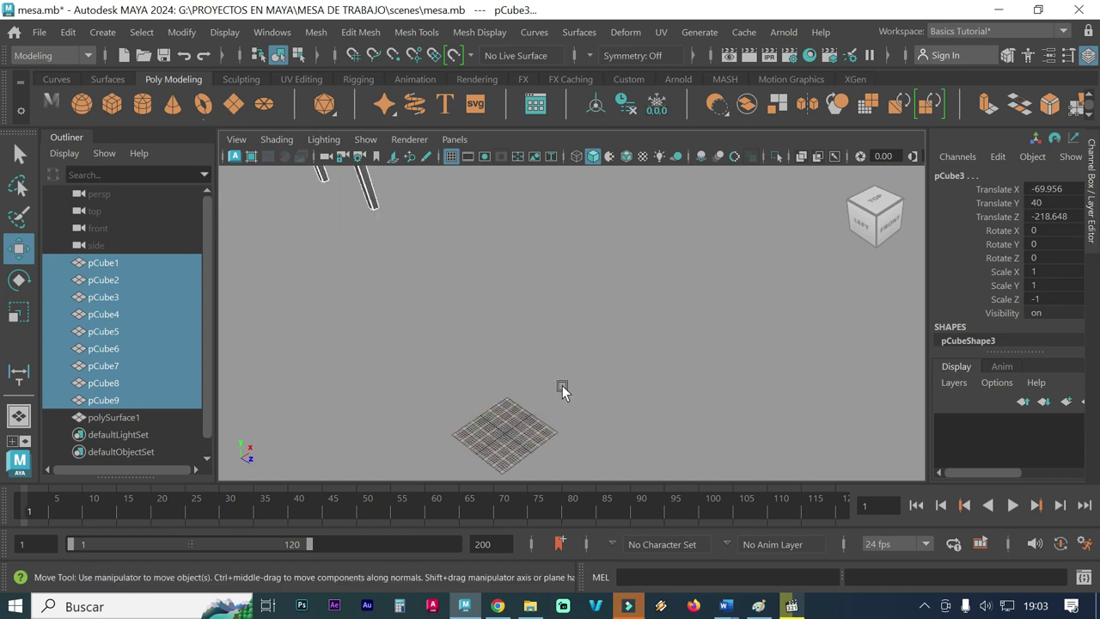
pyautogui.keyDown('alt'); pyautogui.moveTo(562, 388); pyautogui.dragTo(528, 310, button='middle'); pyautogui.keyUp('alt')
pyautogui.scroll(2, 511, 322)
pyautogui.scroll(1, 510, 324)
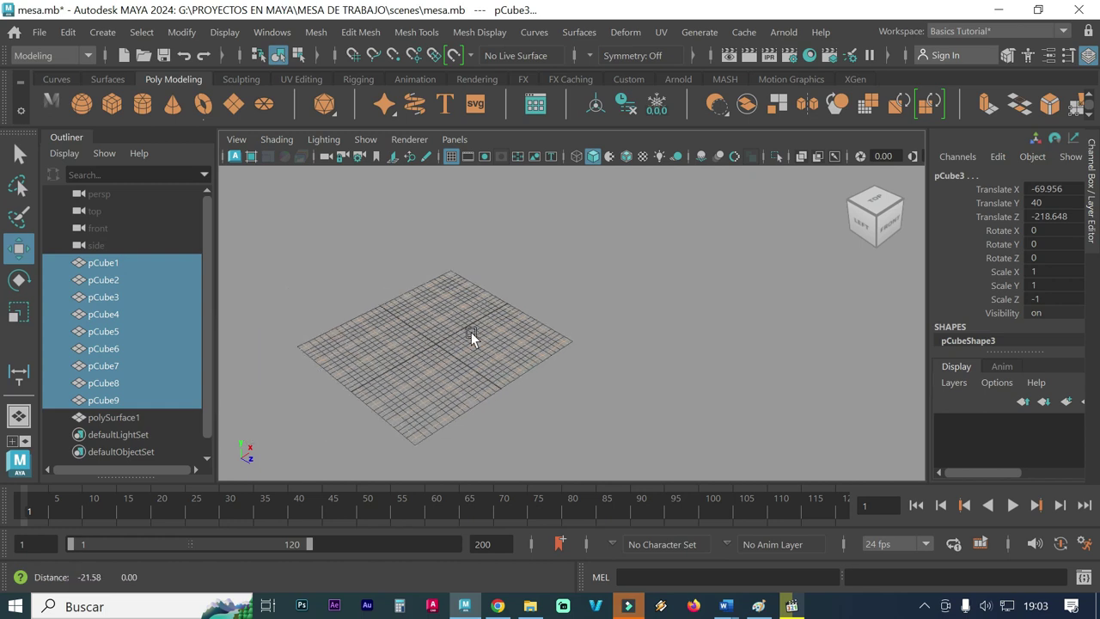
pyautogui.keyDown('alt'); pyautogui.moveTo(471, 331); pyautogui.dragTo(496, 338, button='middle'); pyautogui.keyUp('alt')
pyautogui.click(420, 318)
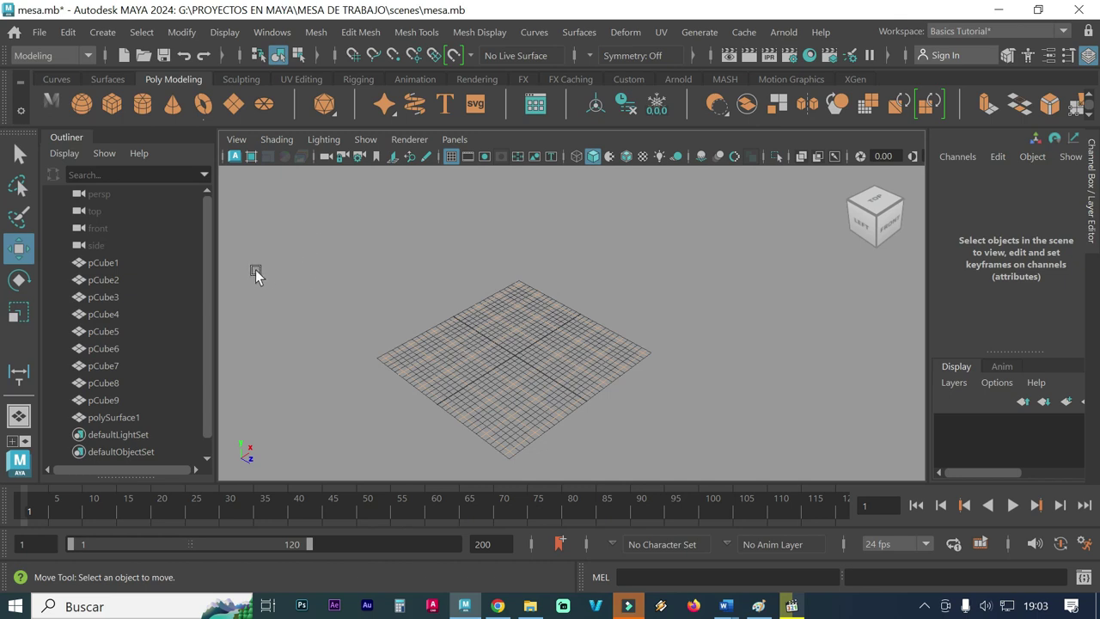
pyautogui.scroll(3, 465, 335)
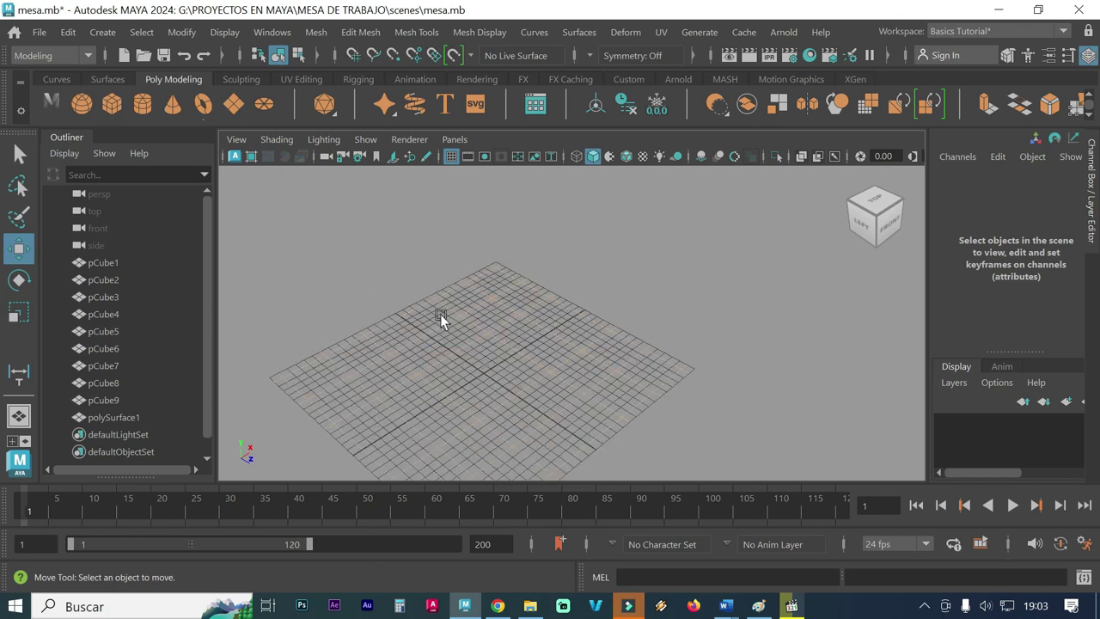
pyautogui.click(102, 31)
pyautogui.moveTo(152, 97)
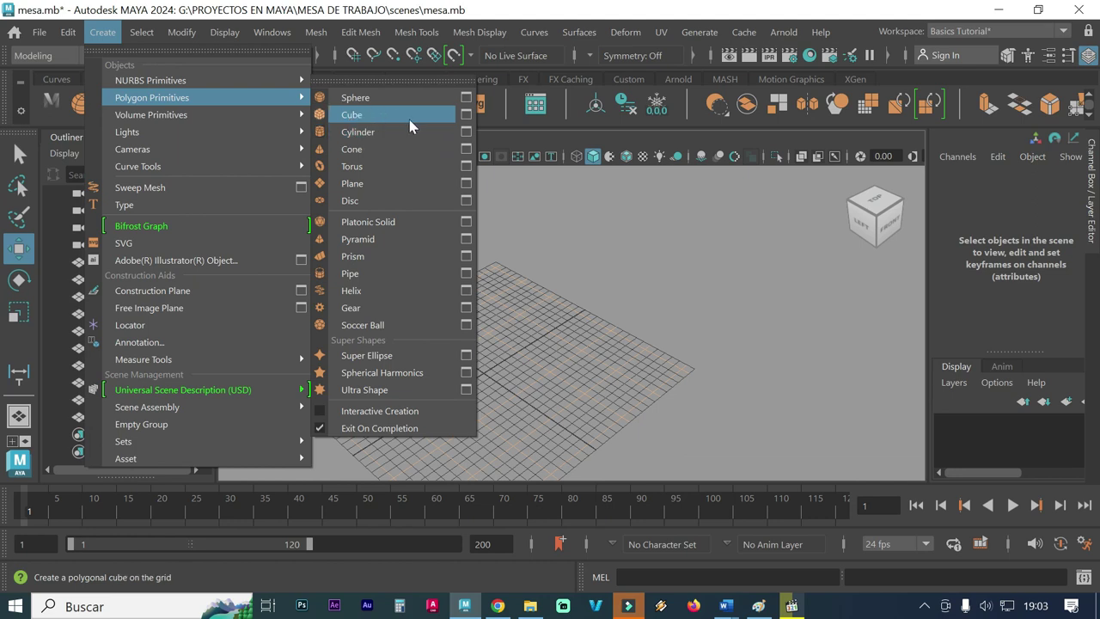
# Step: Create a polygon cube 42 wide, 1 high and 42 deep from the Cube options
pyautogui.click(466, 115)
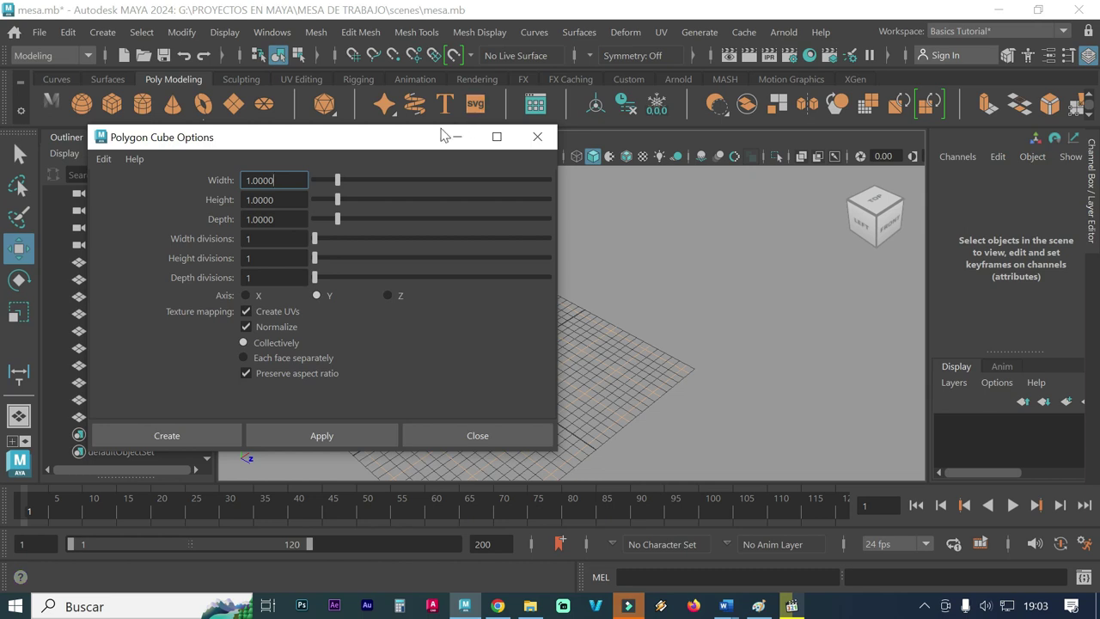
pyautogui.click(282, 200)
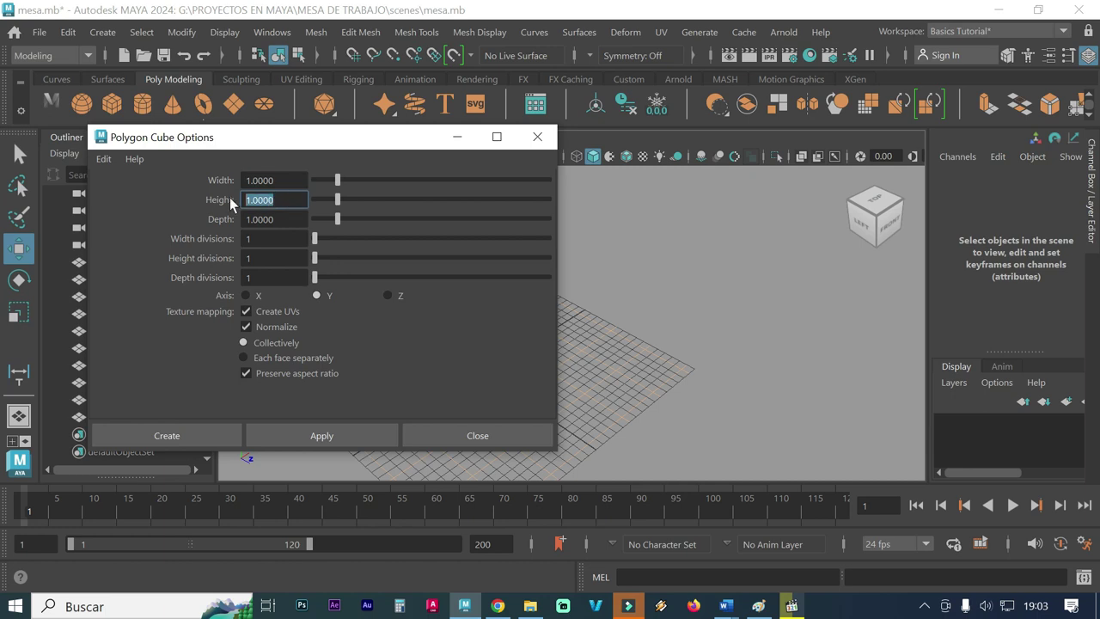
pyautogui.click(249, 179)
pyautogui.write('42')
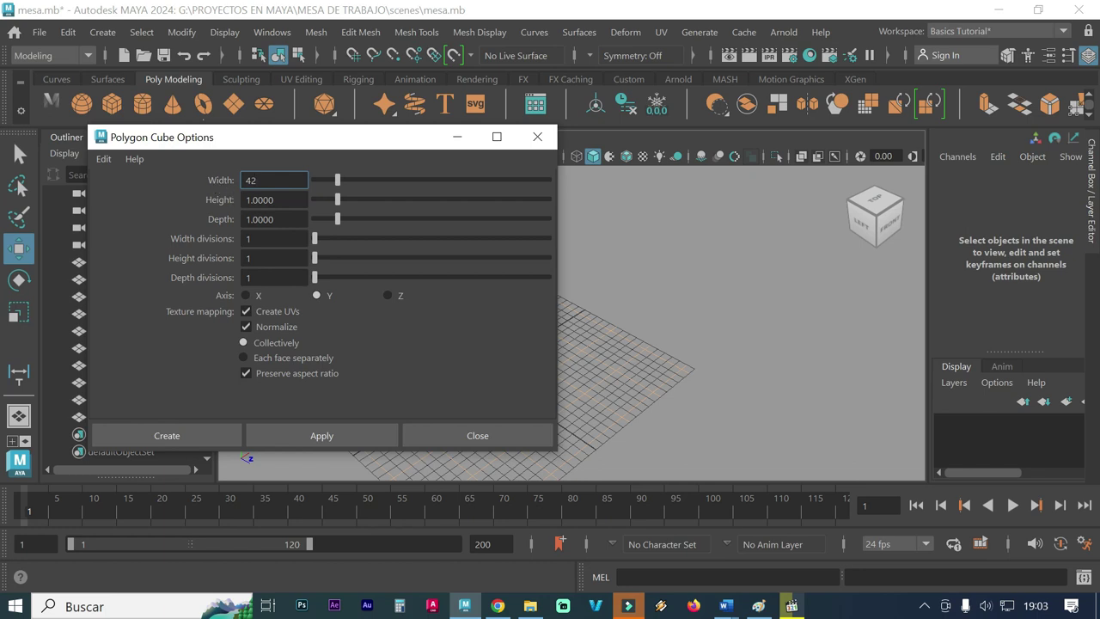
pyautogui.click(273, 219)
pyautogui.write('42')
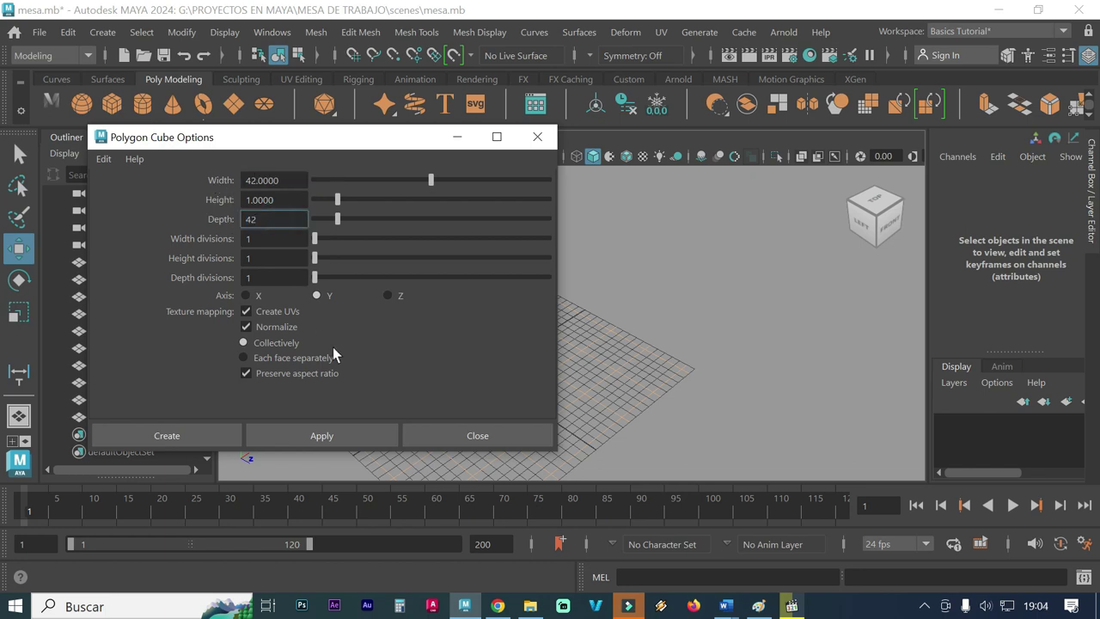
pyautogui.click(336, 429)
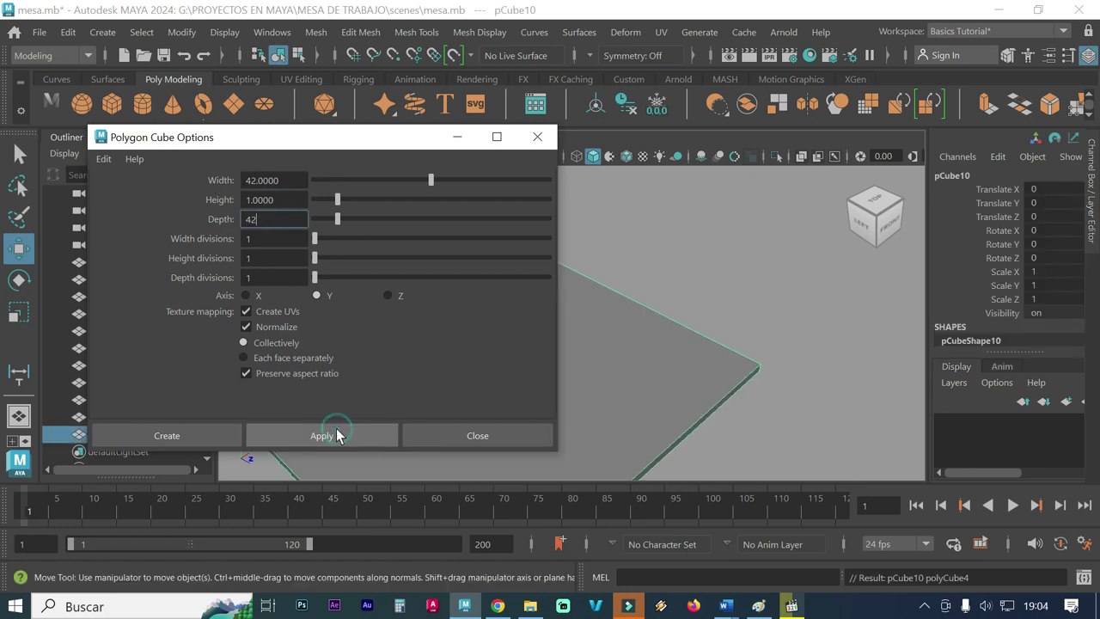
# Step: Zoom out and lift the 42×42 slab pCube10 up along Y toward 94.231
pyautogui.click(481, 436)
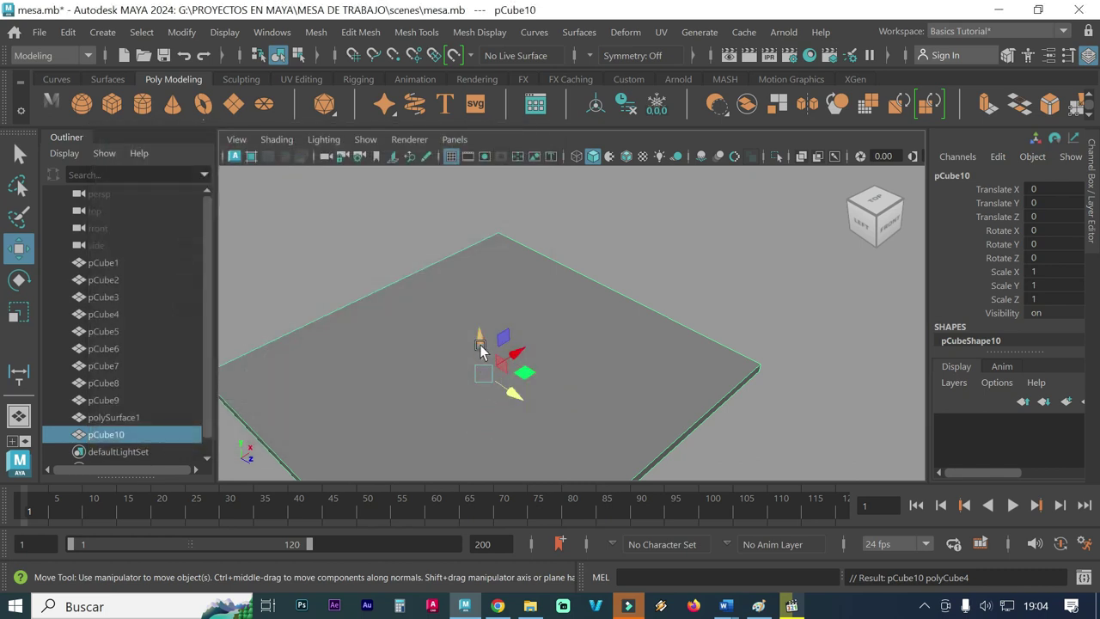
pyautogui.scroll(-5, 426, 312)
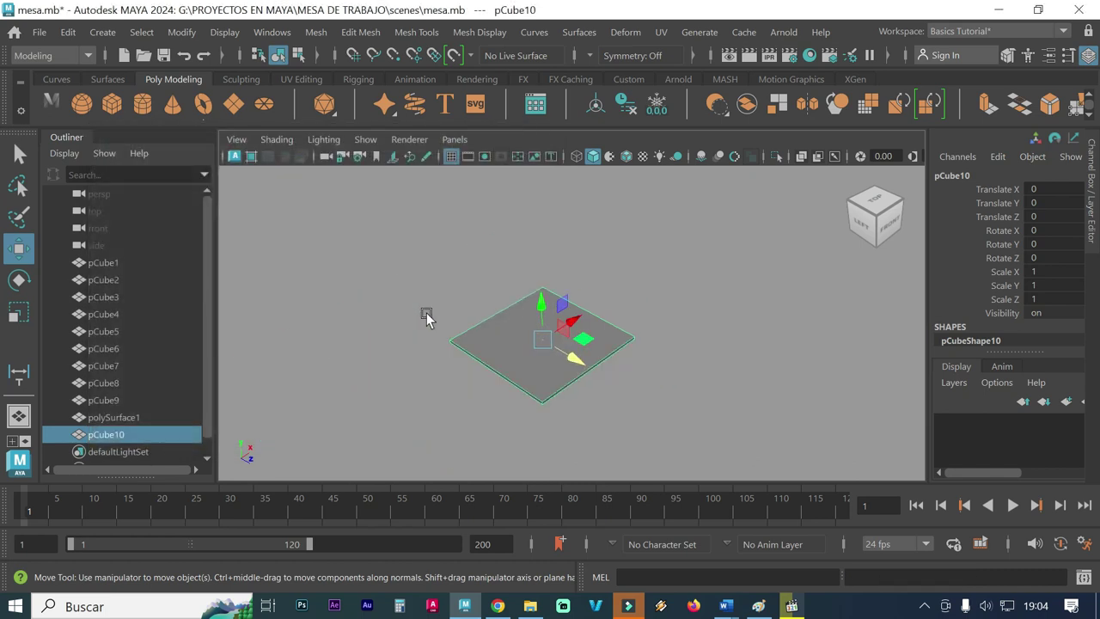
pyautogui.scroll(-2, 426, 312)
pyautogui.scroll(-1, 426, 313)
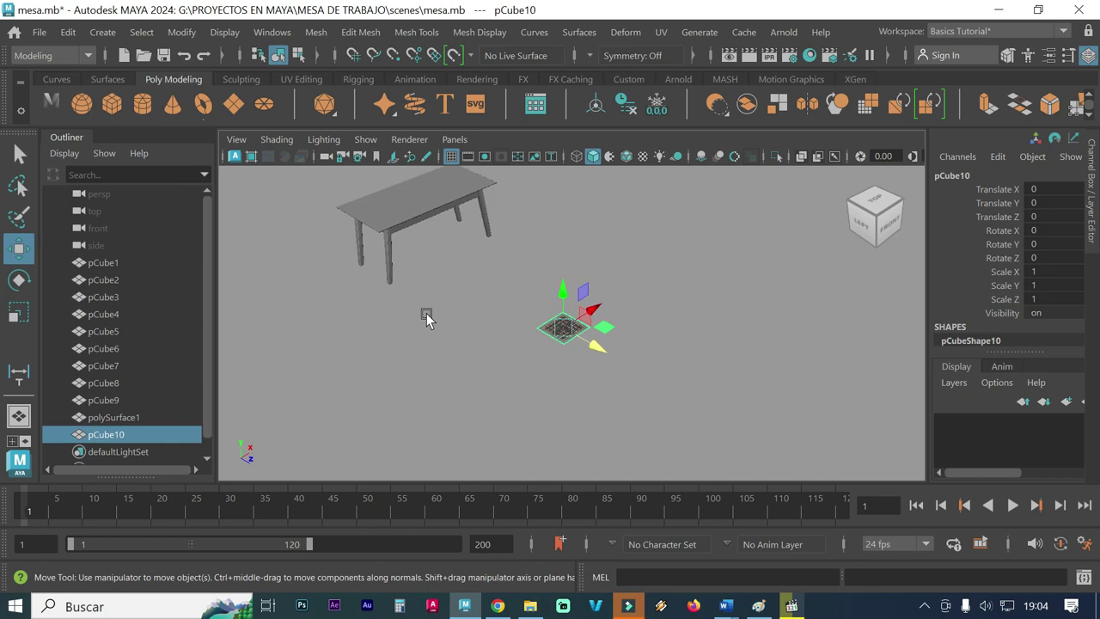
pyautogui.scroll(2, 498, 348)
pyautogui.scroll(2, 499, 348)
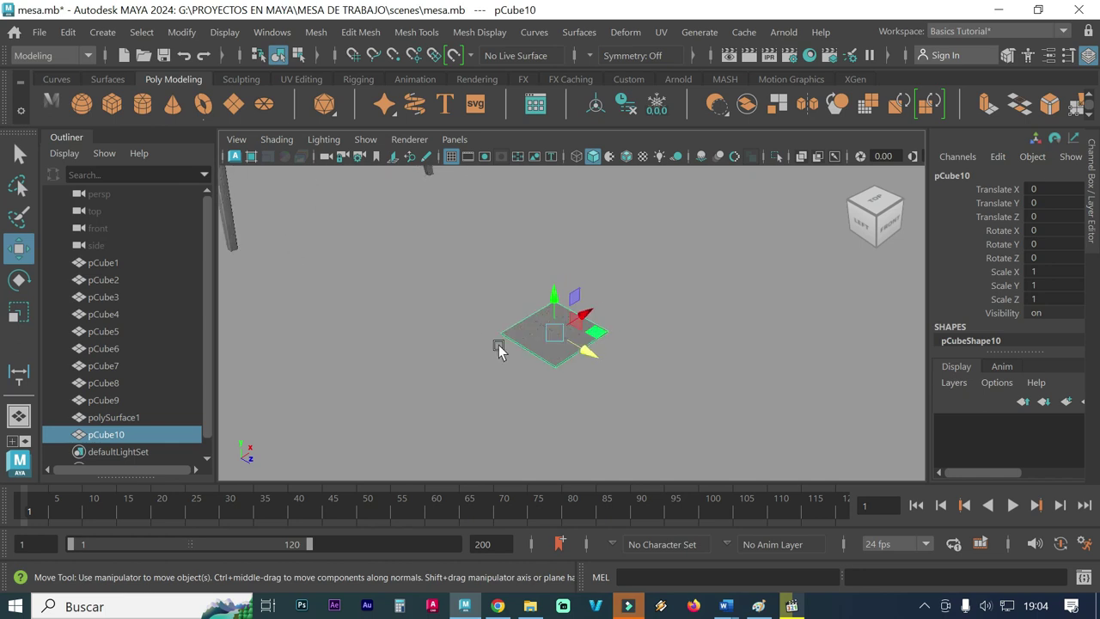
pyautogui.scroll(2, 497, 347)
pyautogui.scroll(2, 496, 348)
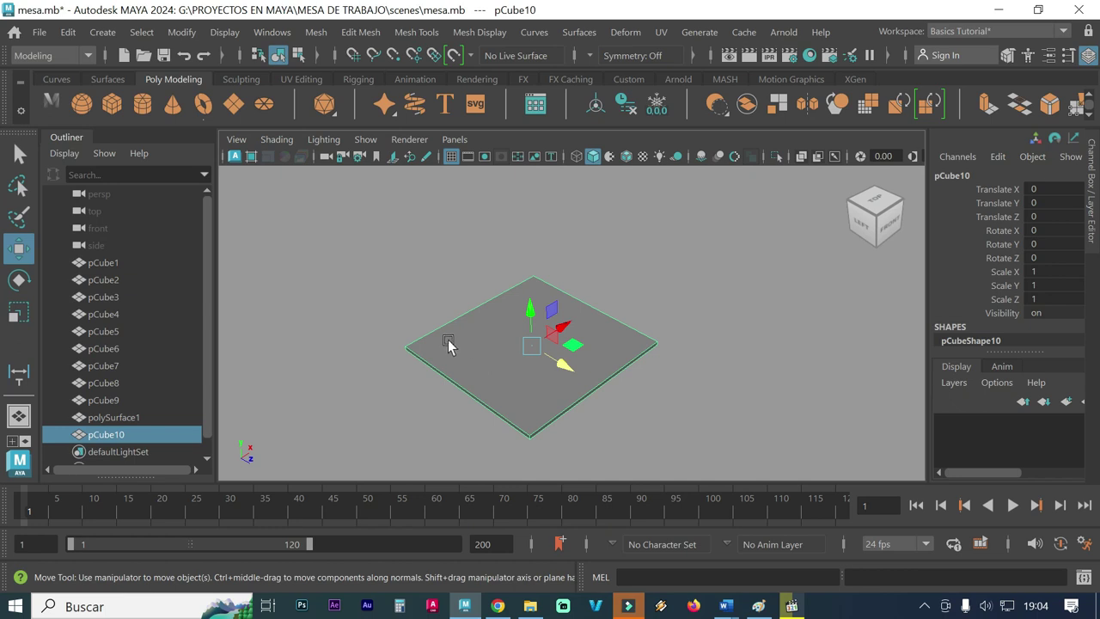
pyautogui.scroll(-3, 448, 344)
pyautogui.scroll(-3, 446, 343)
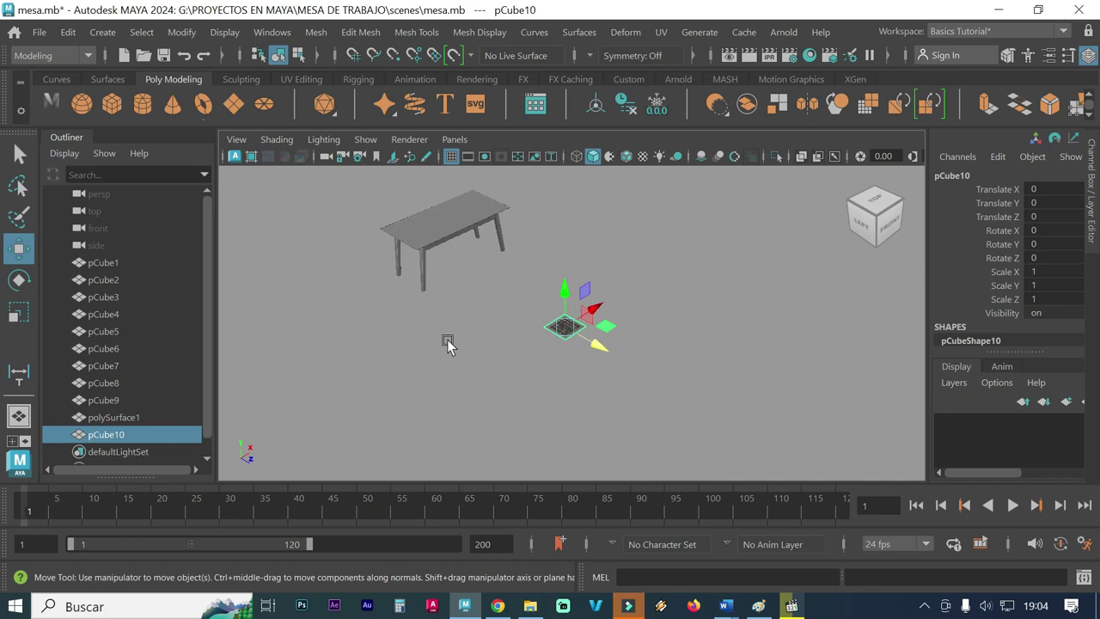
pyautogui.scroll(1, 446, 340)
pyautogui.scroll(2, 447, 340)
pyautogui.scroll(1, 446, 339)
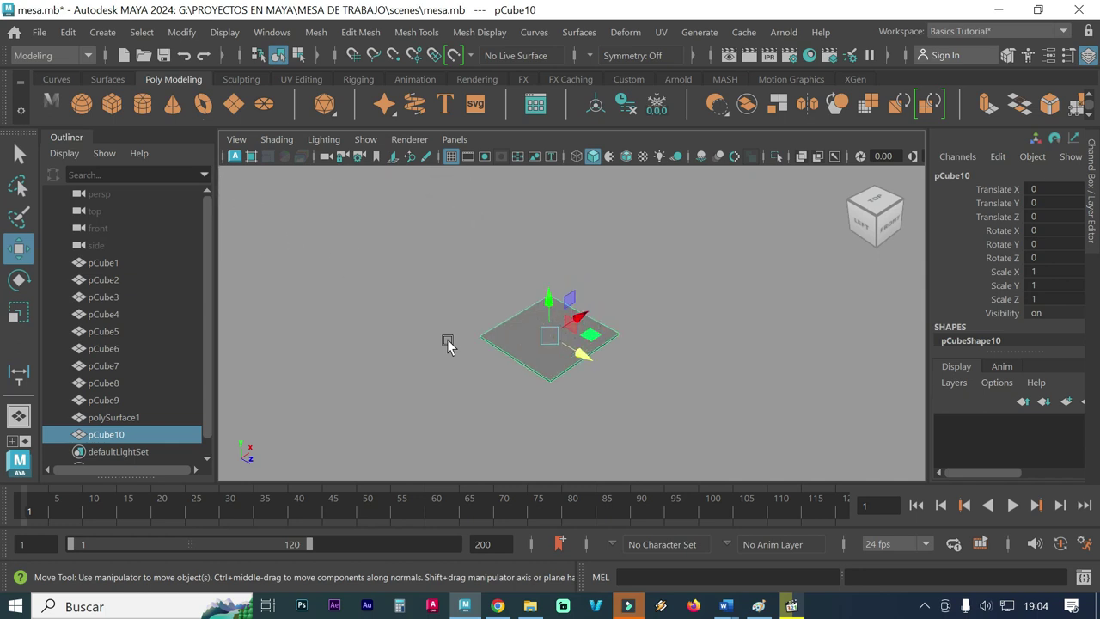
pyautogui.scroll(2, 447, 339)
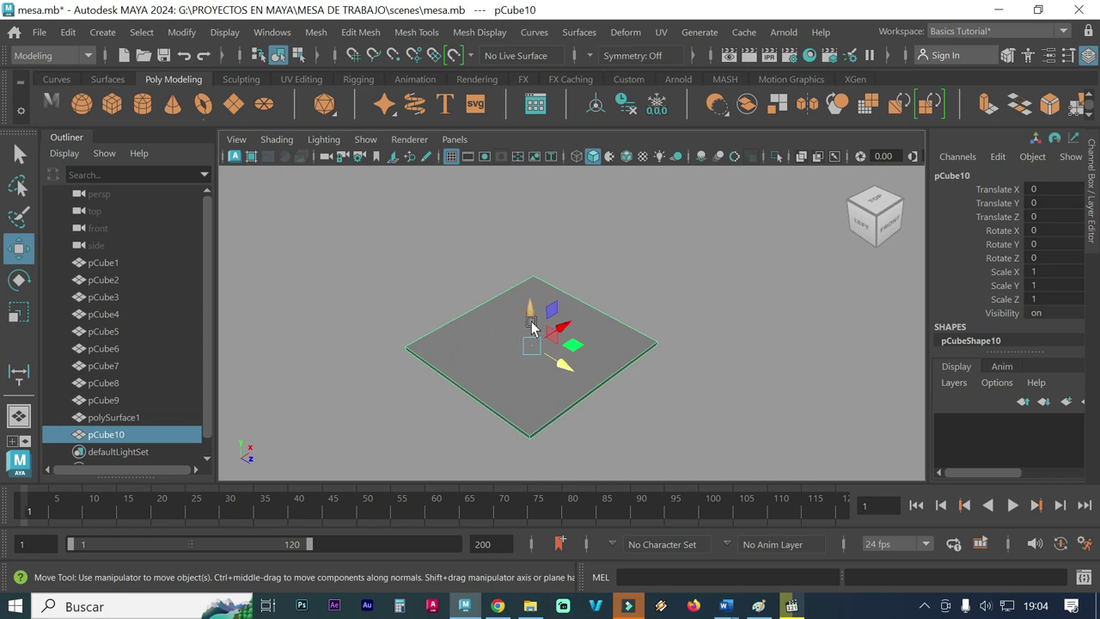
pyautogui.moveTo(531, 317); pyautogui.dragTo(523, 238)
pyautogui.scroll(-2, 509, 335)
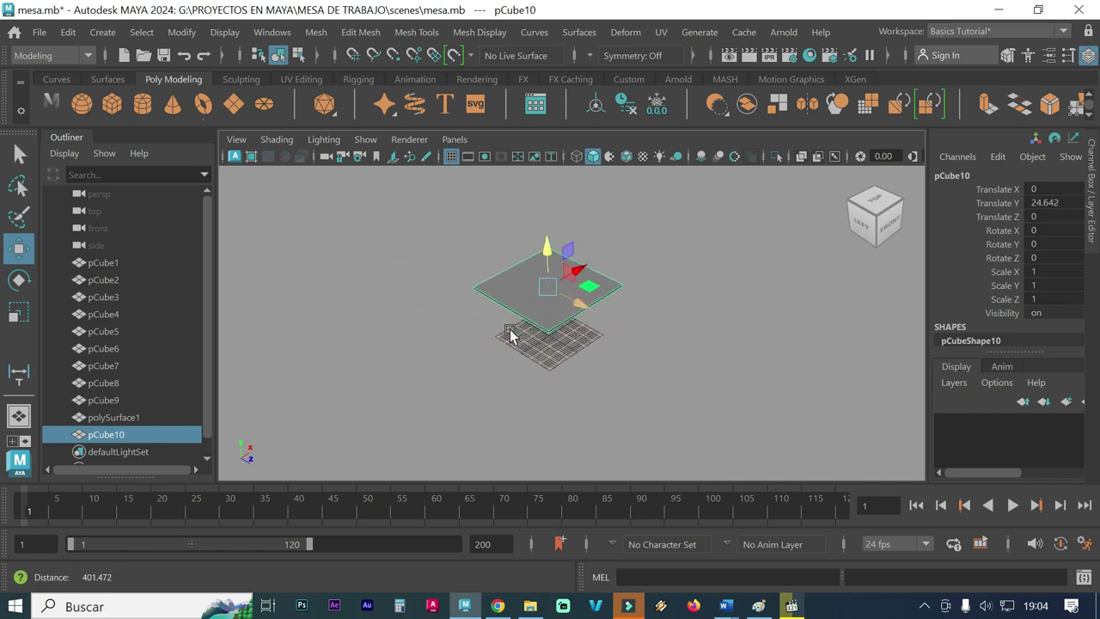
pyautogui.scroll(-3, 509, 335)
pyautogui.scroll(-1, 522, 339)
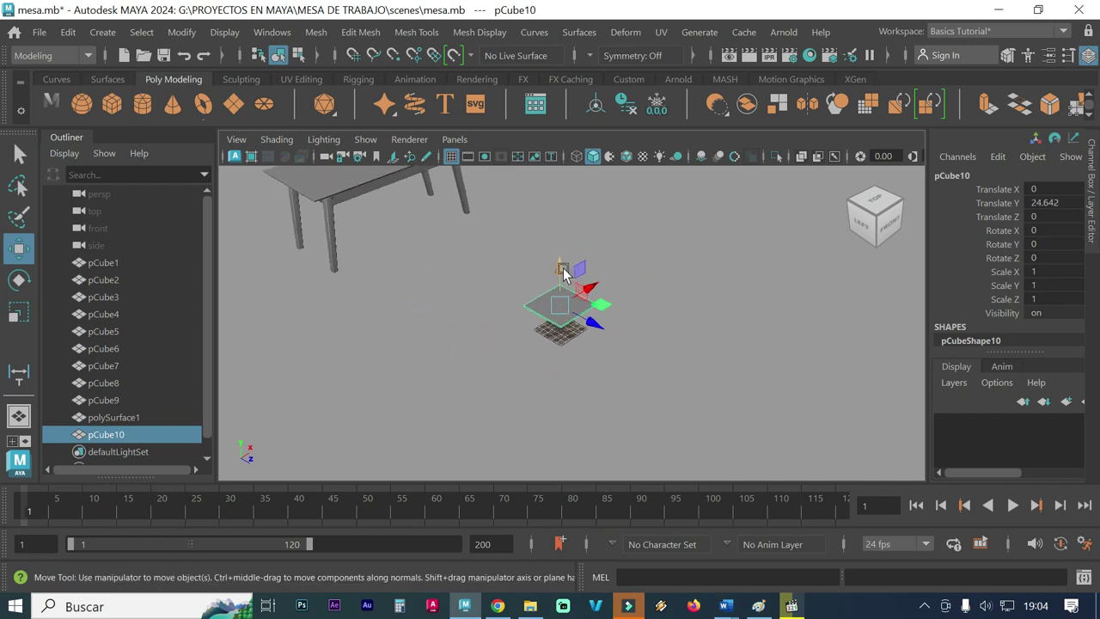
pyautogui.moveTo(564, 271); pyautogui.dragTo(555, 187)
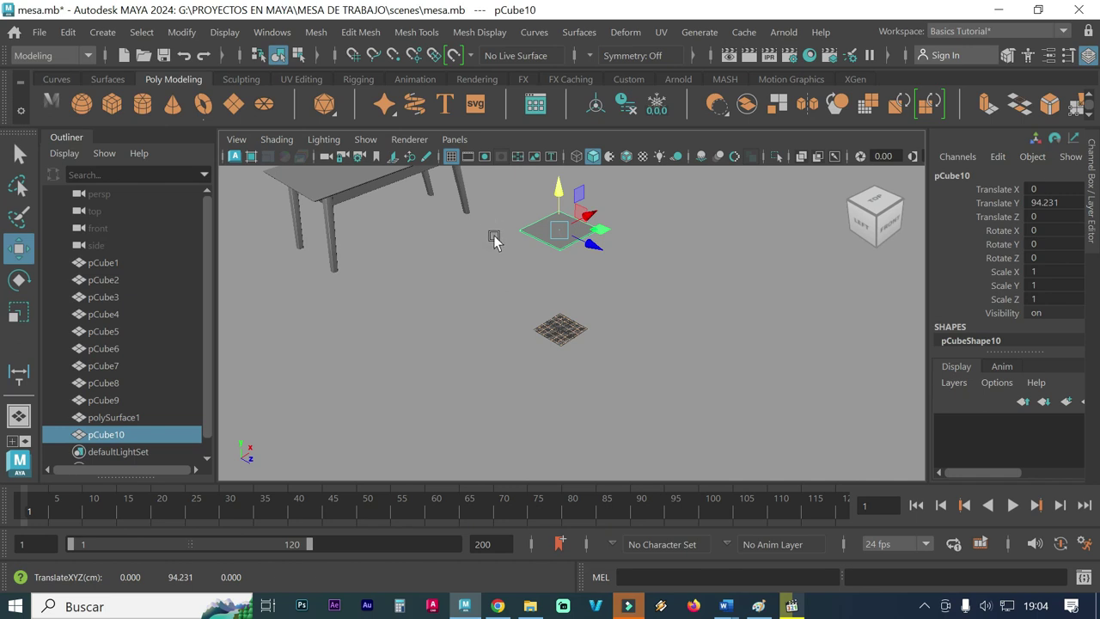
# Step: Create a polygon cube 5 wide, 42 high and 5 deep for the back post
pyautogui.click(110, 34)
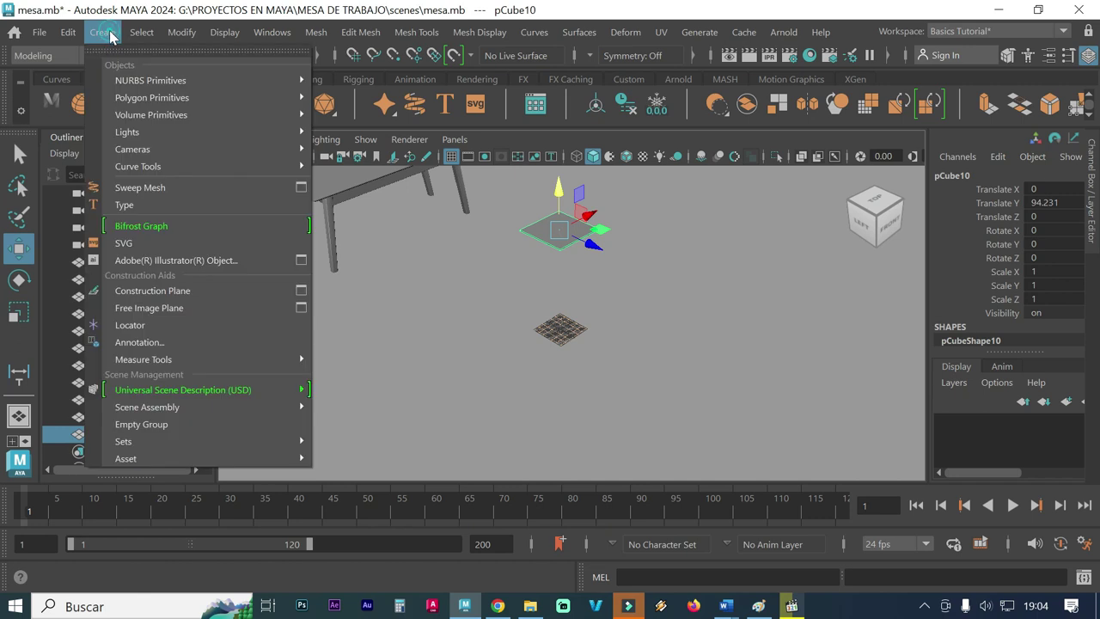
pyautogui.moveTo(152, 97)
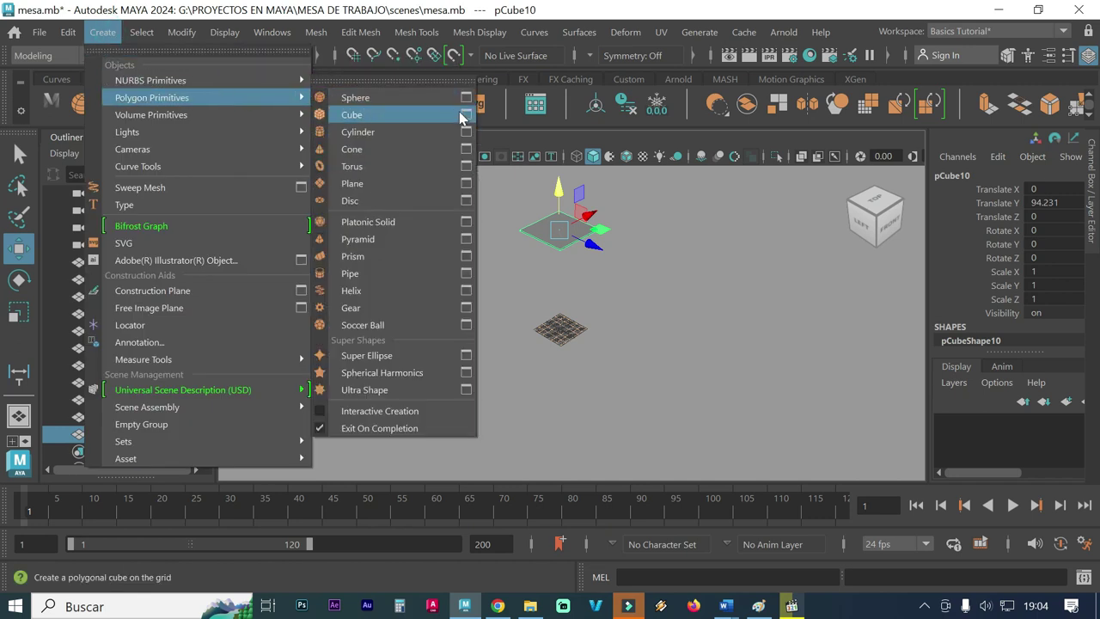
pyautogui.click(464, 114)
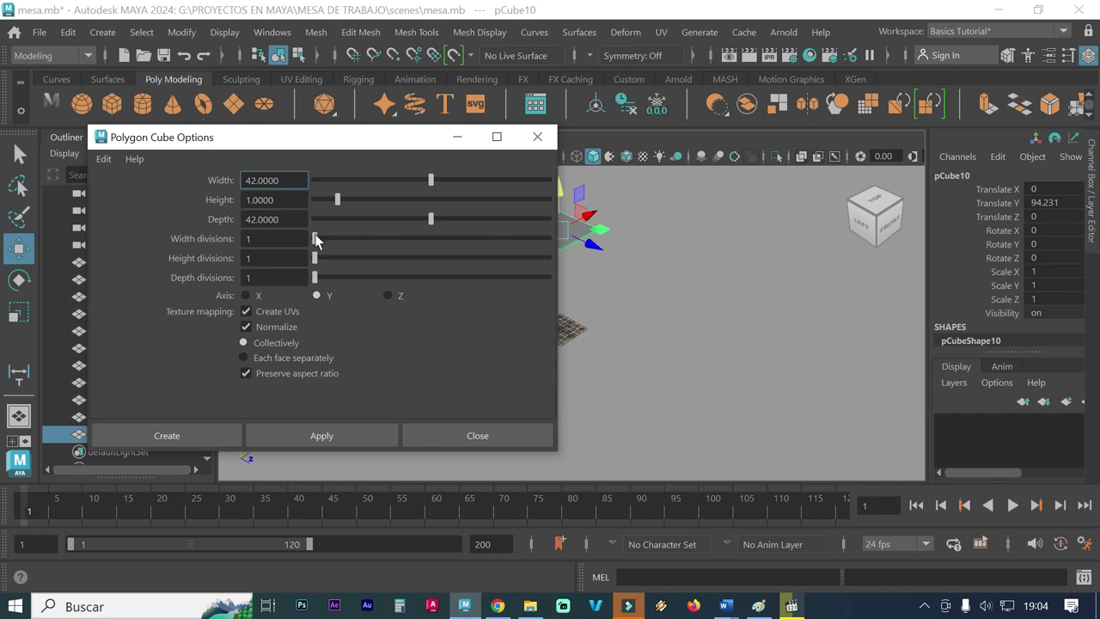
pyautogui.press('Tab')
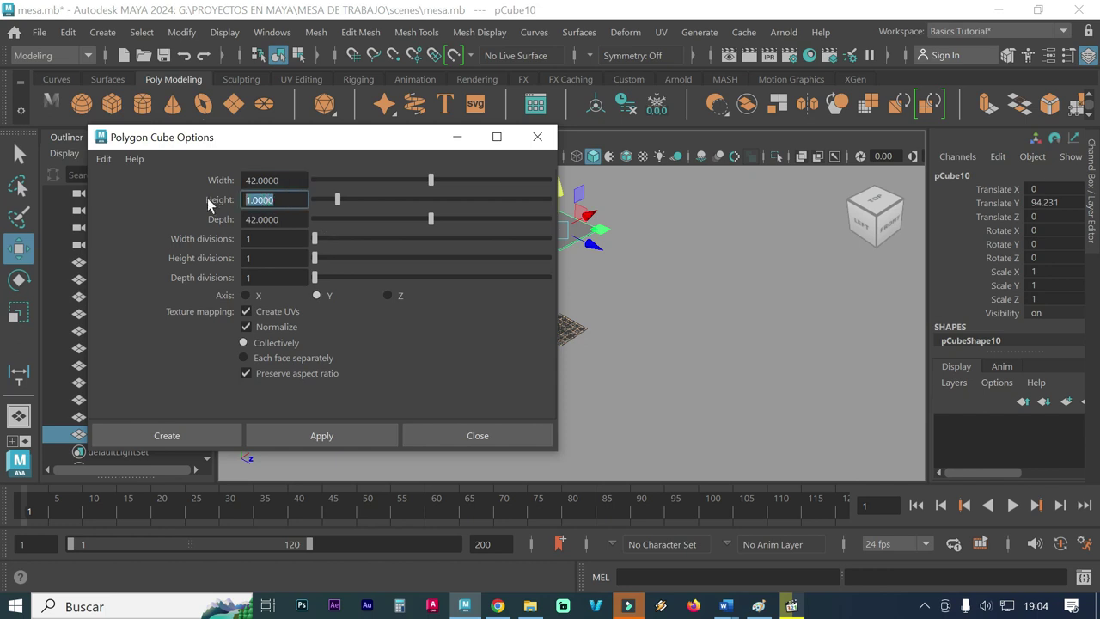
pyautogui.write('42')
pyautogui.click(284, 179)
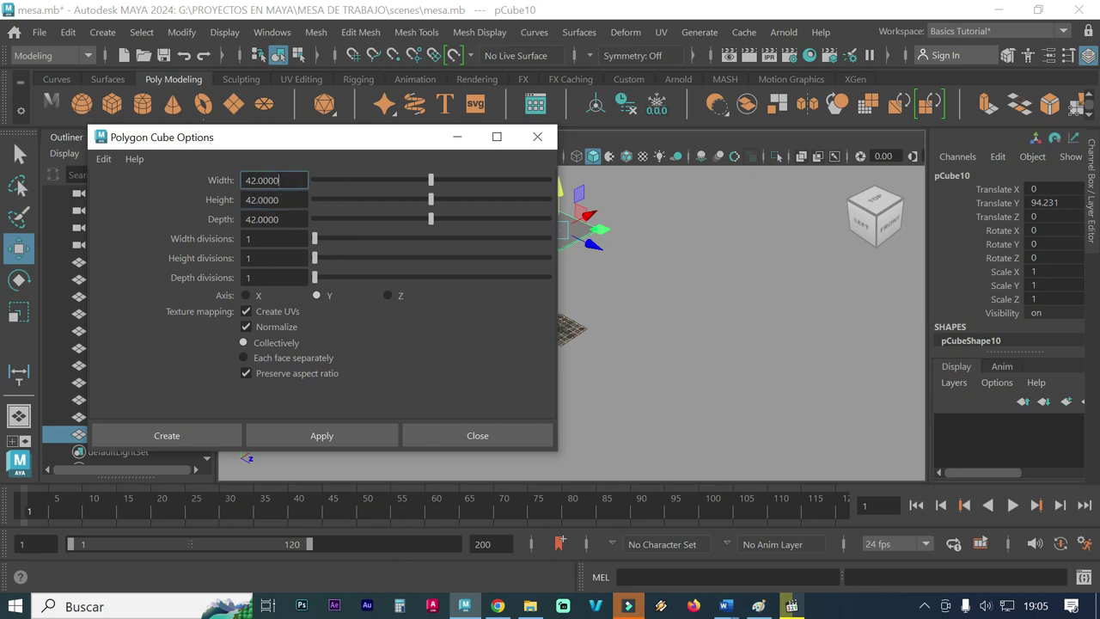
pyautogui.doubleClick(290, 178)
pyautogui.write('5')
pyautogui.doubleClick(273, 219)
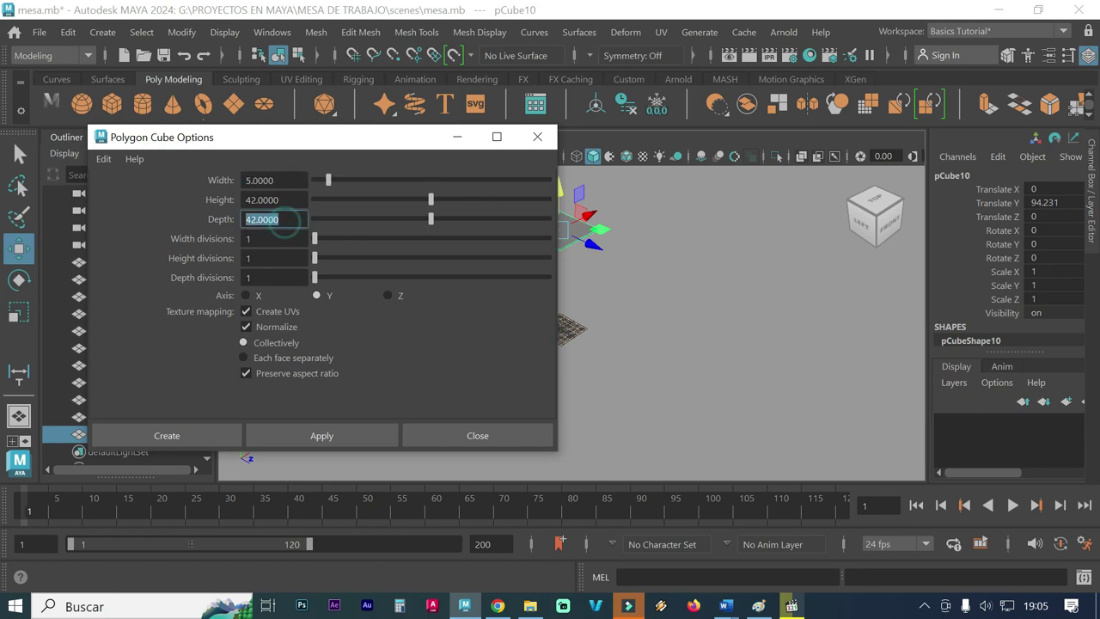
pyautogui.write('5')
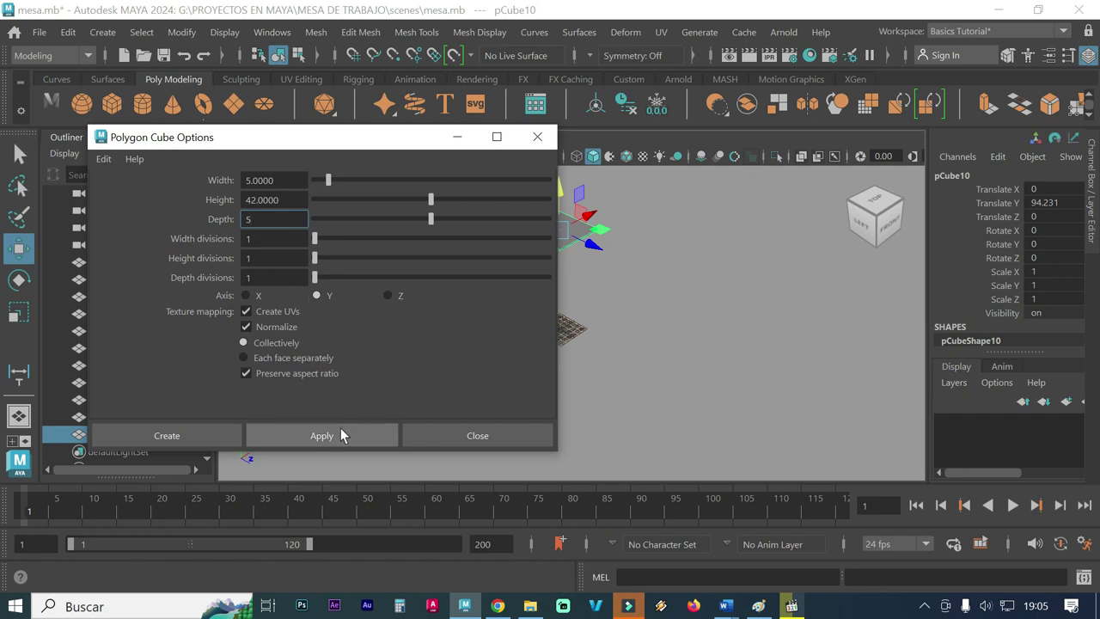
pyautogui.click(340, 429)
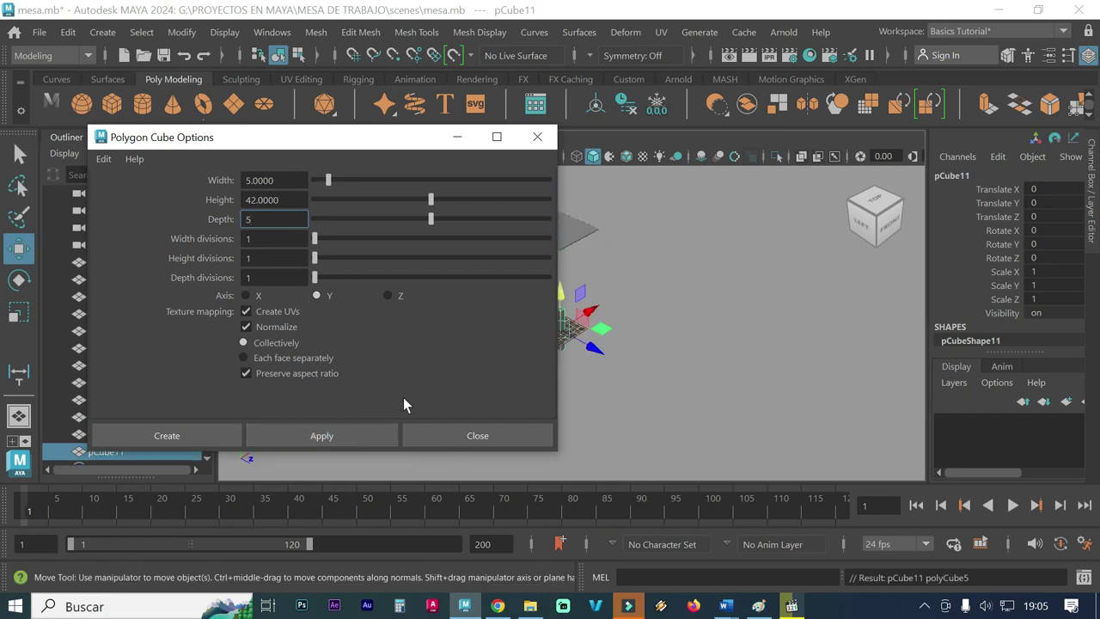
pyautogui.click(537, 136)
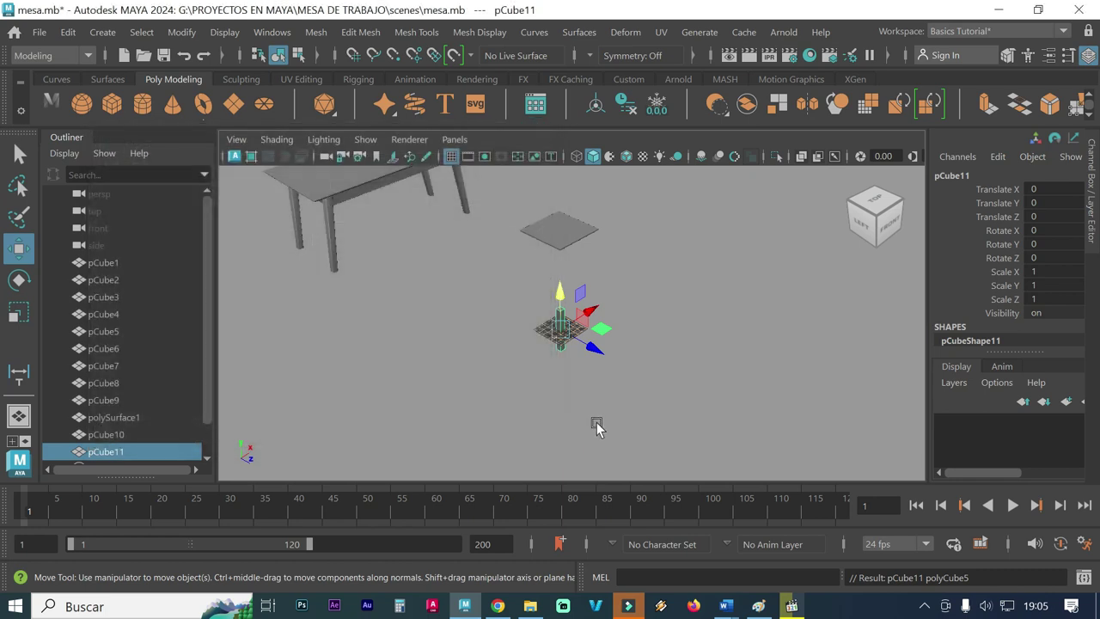
# Step: Raise the new post pCube11 upward with the Move tool and view it from the side
pyautogui.keyDown('alt'); pyautogui.moveTo(513, 329); pyautogui.dragTo(630, 345, button='right'); pyautogui.keyUp('alt')
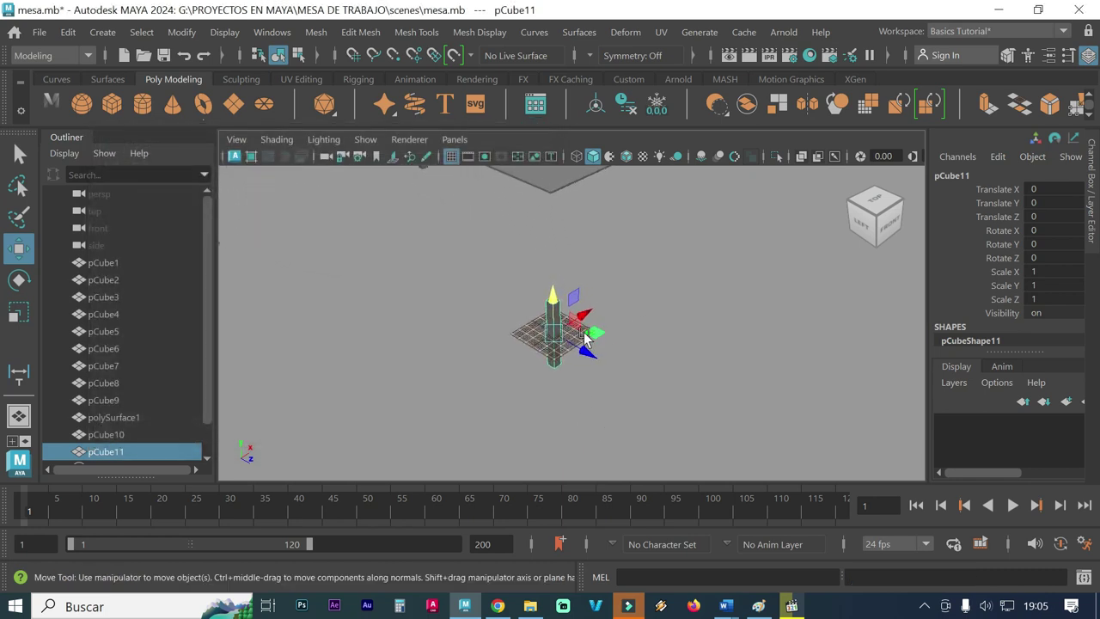
pyautogui.scroll(2, 494, 350)
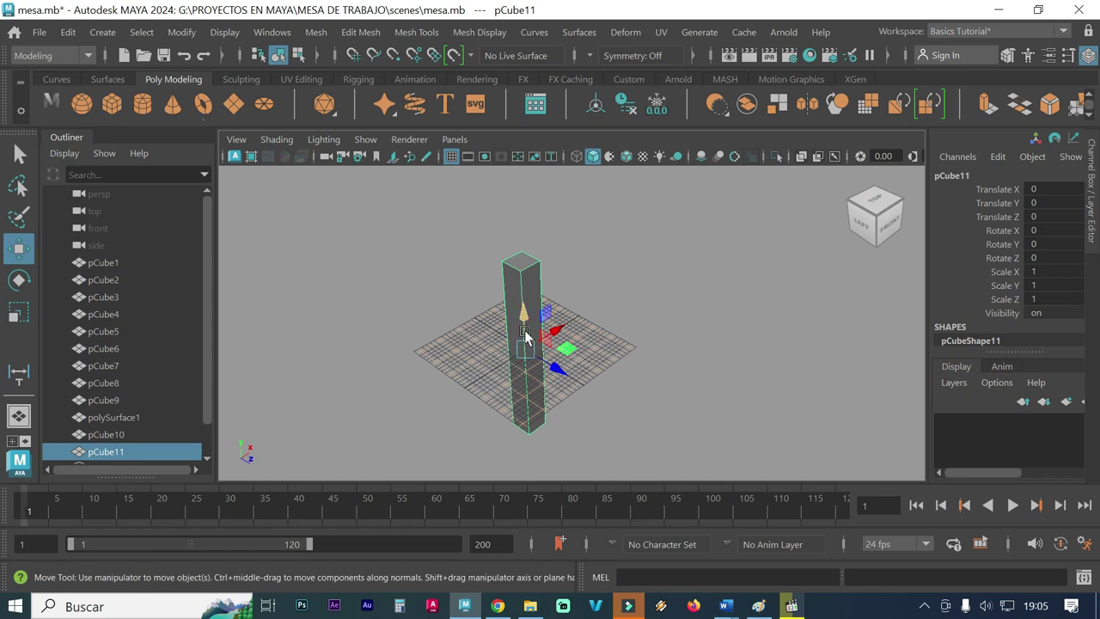
pyautogui.moveTo(522, 314); pyautogui.dragTo(507, 227)
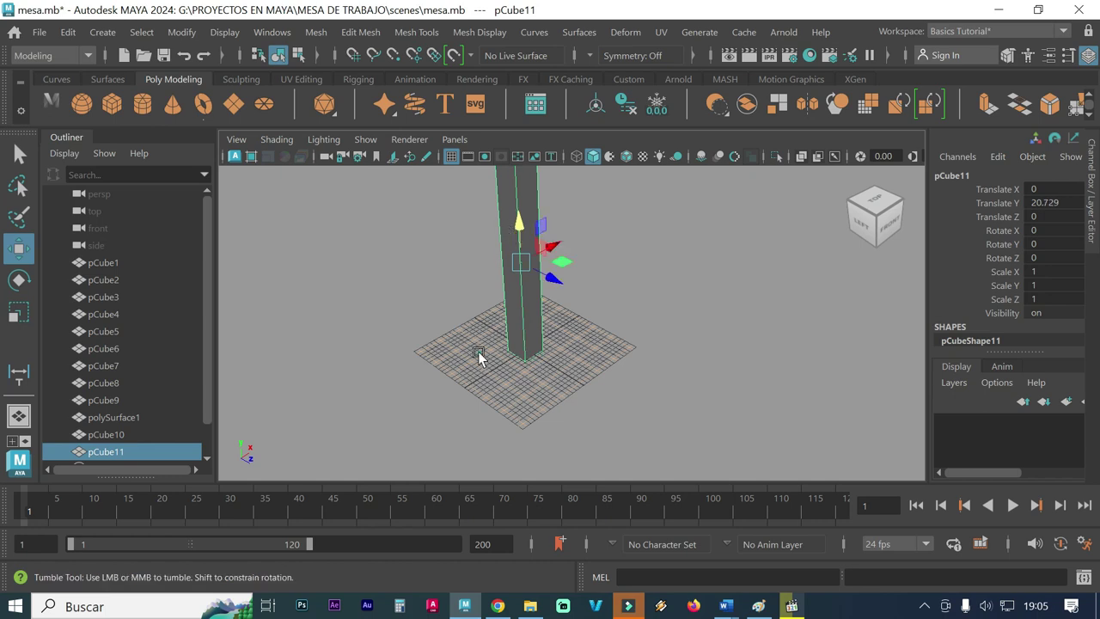
pyautogui.keyDown('alt'); pyautogui.moveTo(477, 351); pyautogui.dragTo(480, 318); pyautogui.keyUp('alt')
pyautogui.moveTo(503, 290)
pyautogui.keyDown('alt'); pyautogui.mouseDown(button='middle')
pyautogui.moveTo(483, 382)
pyautogui.moveTo(469, 393)
pyautogui.mouseUp(button='middle'); pyautogui.keyUp('alt')
pyautogui.keyDown('alt'); pyautogui.moveTo(483, 257); pyautogui.dragTo(501, 301, button='middle'); pyautogui.keyUp('alt')
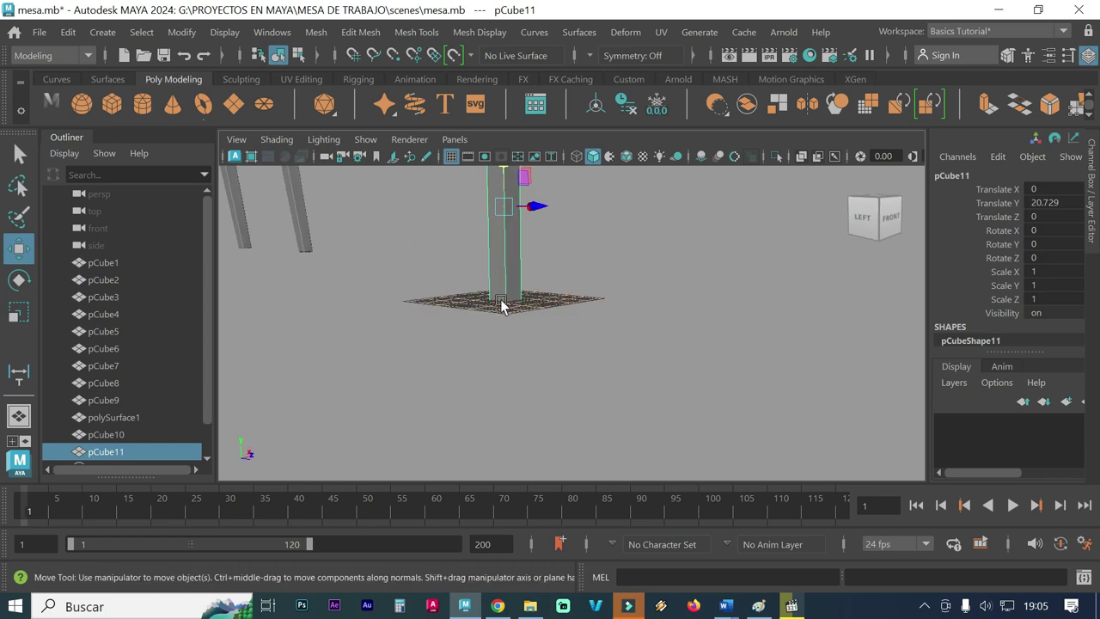
pyautogui.scroll(3, 495, 310)
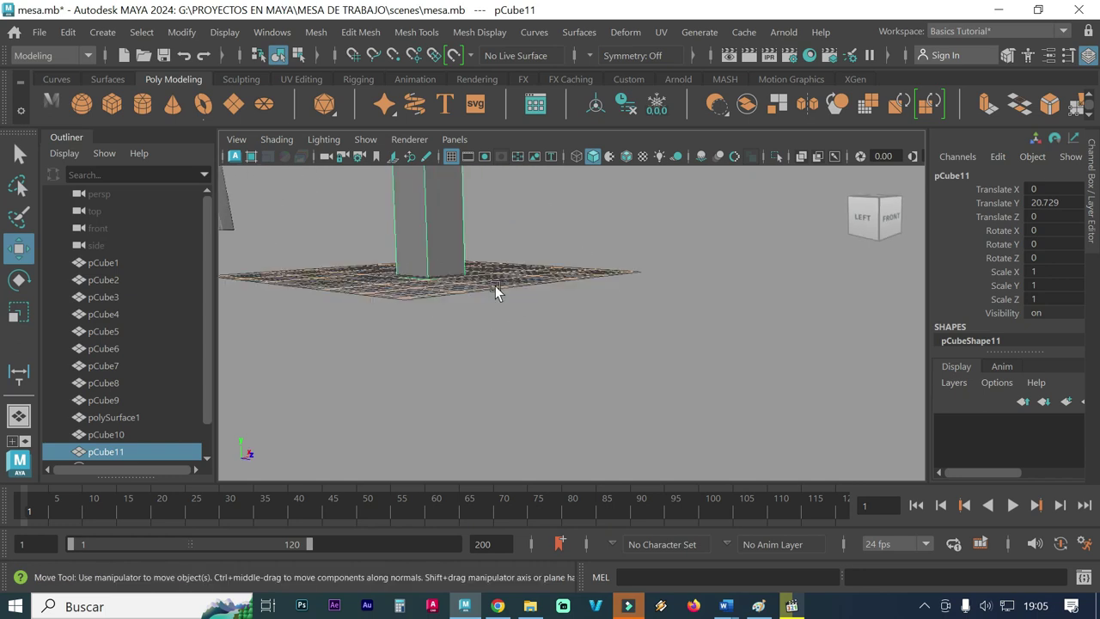
# Step: Set the post's Translate Y to 21 in the Channel Box and inspect it from higher angles
pyautogui.doubleClick(1044, 203)
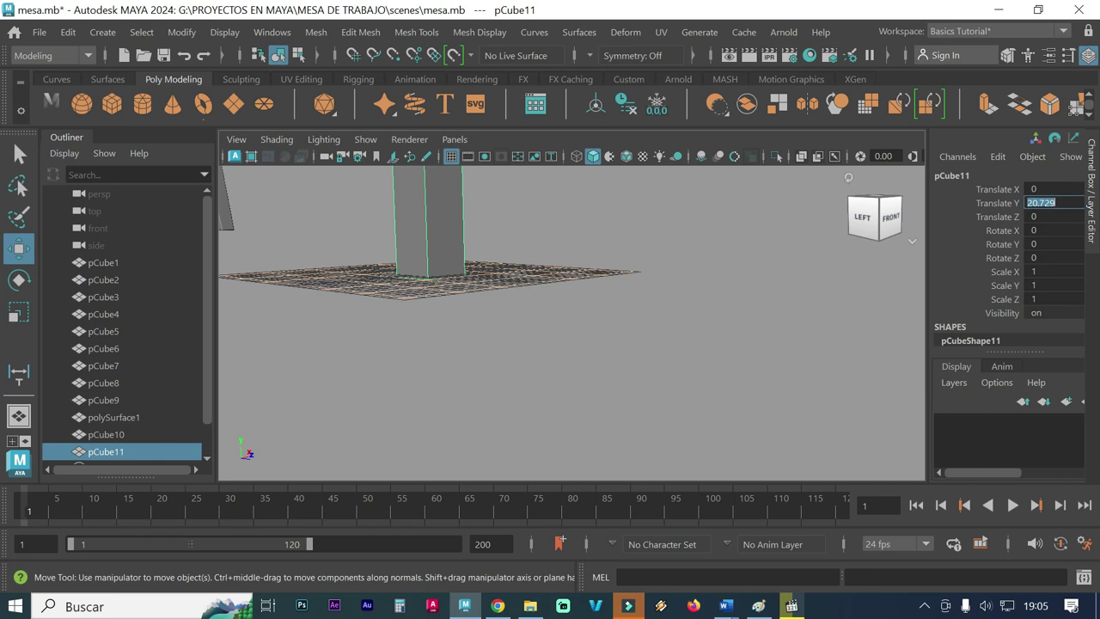
pyautogui.write('21')
pyautogui.press('Return')
pyautogui.scroll(3, 388, 275)
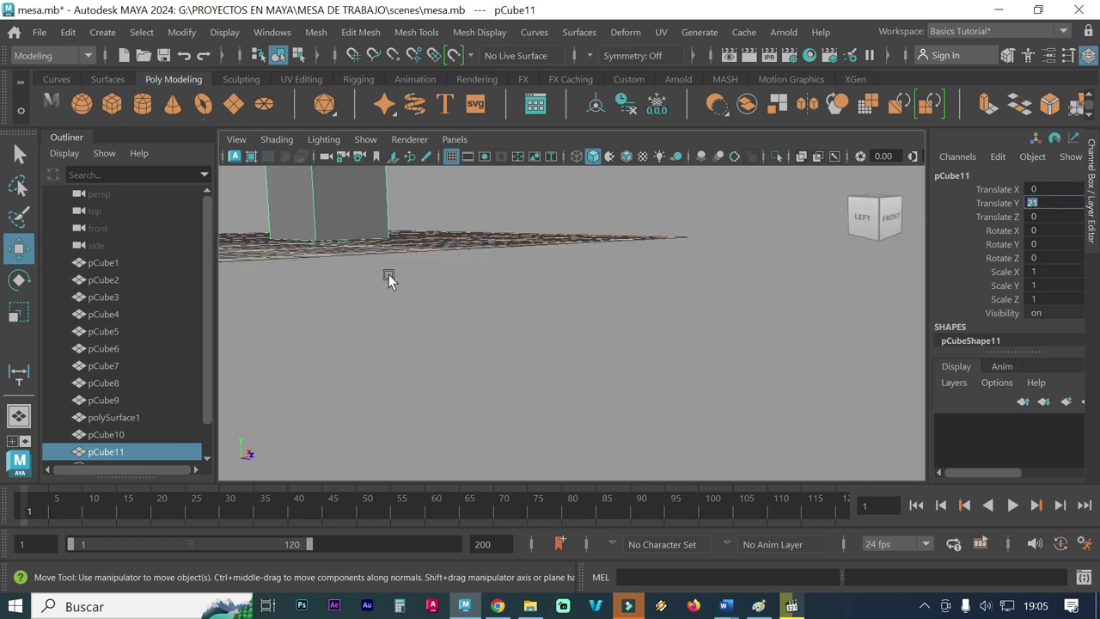
pyautogui.moveTo(378, 273)
pyautogui.keyDown('alt'); pyautogui.mouseDown()
pyautogui.moveTo(364, 270)
pyautogui.moveTo(380, 278)
pyautogui.mouseUp(); pyautogui.keyUp('alt')
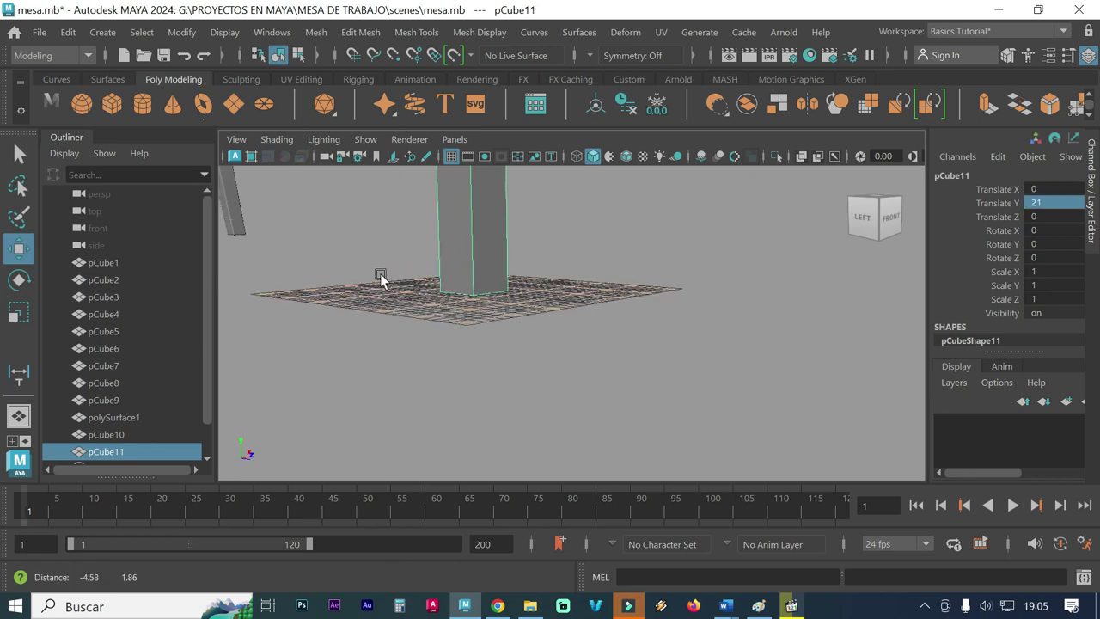
pyautogui.scroll(-3, 483, 310)
pyautogui.scroll(-2, 484, 309)
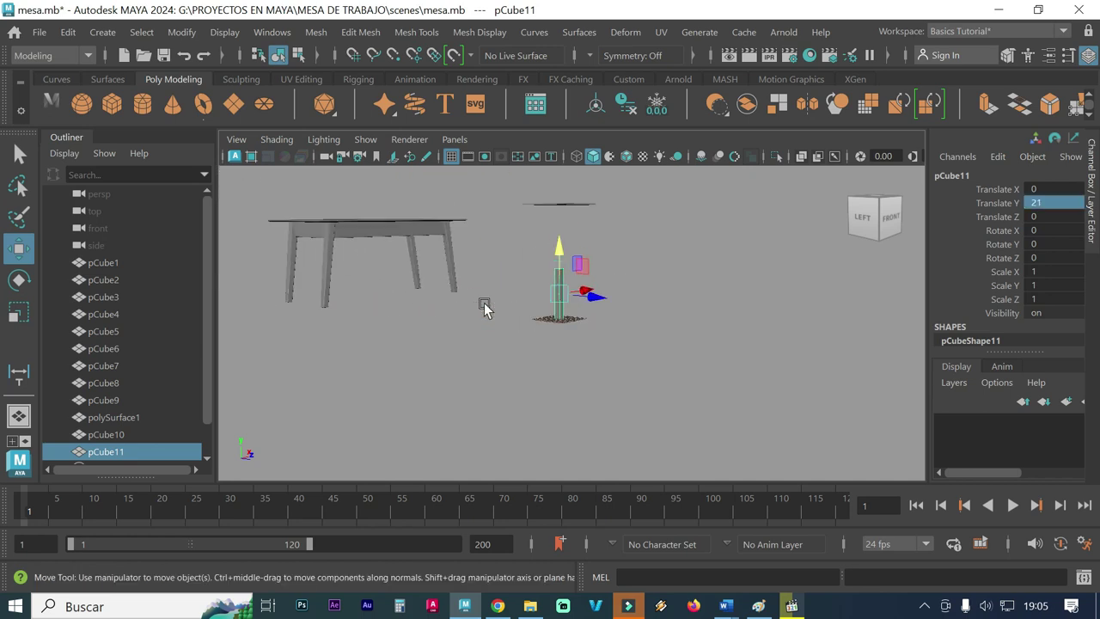
pyautogui.scroll(-2, 484, 310)
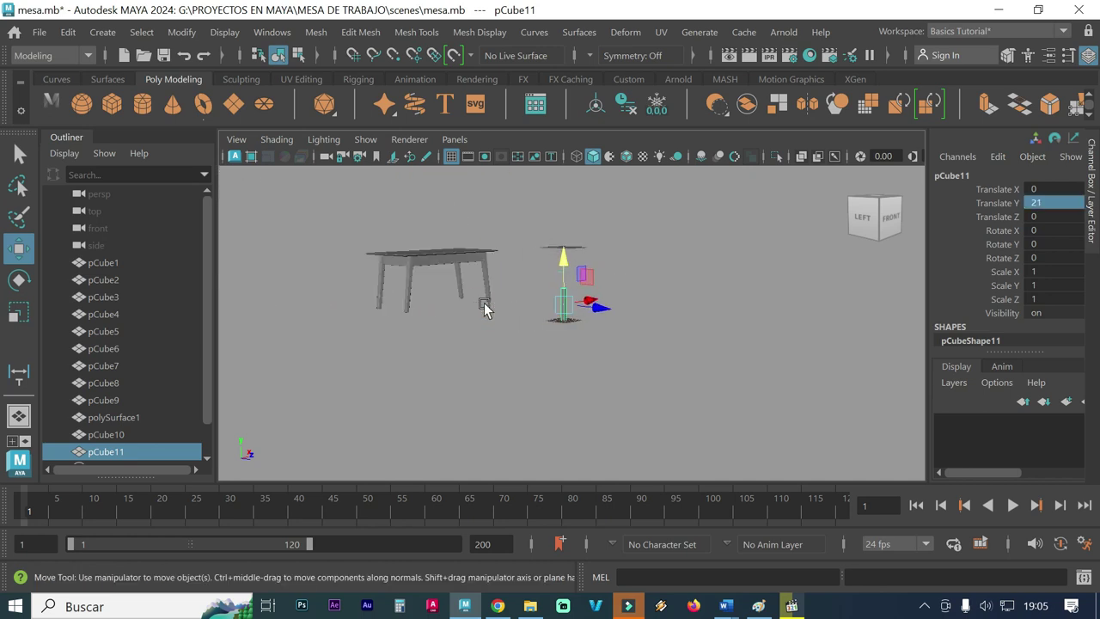
pyautogui.keyDown('alt'); pyautogui.moveTo(495, 327); pyautogui.dragTo(475, 352); pyautogui.keyUp('alt')
pyautogui.scroll(1, 599, 341)
pyautogui.scroll(2, 464, 336)
pyautogui.scroll(2, 550, 348)
pyautogui.keyDown('alt'); pyautogui.moveTo(431, 343); pyautogui.dragTo(463, 344); pyautogui.keyUp('alt')
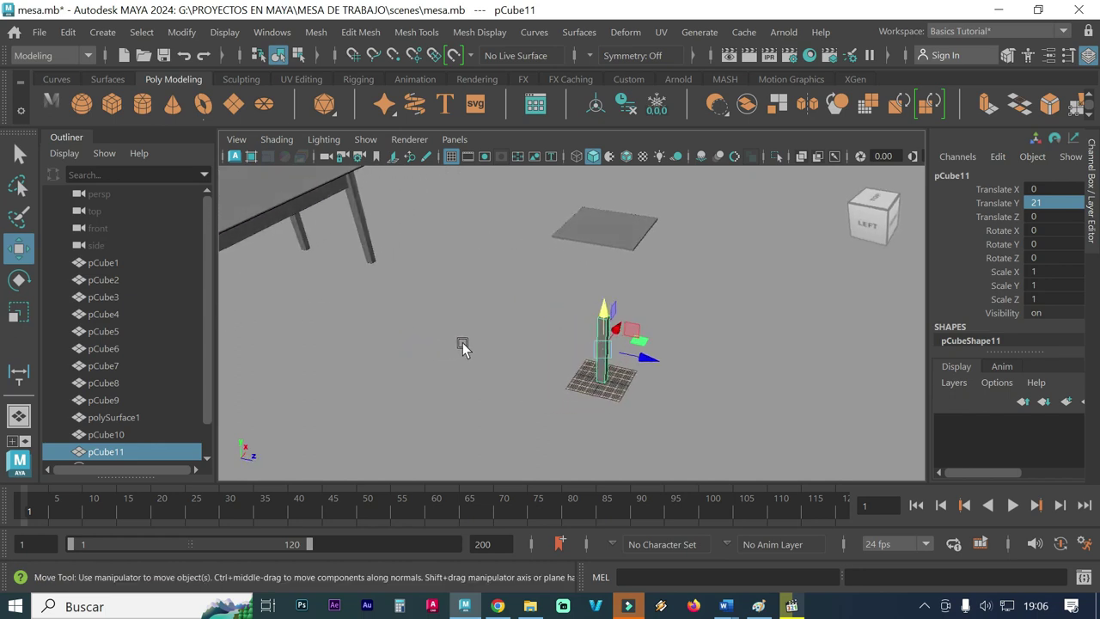
pyautogui.keyDown('alt'); pyautogui.moveTo(598, 337); pyautogui.dragTo(567, 343); pyautogui.keyUp('alt')
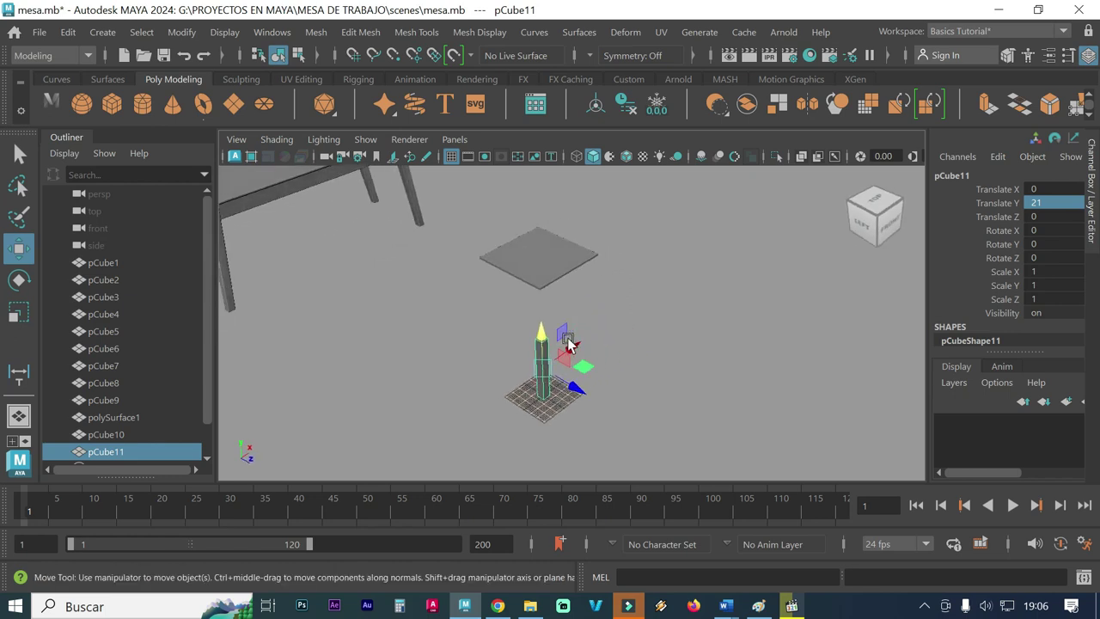
# Step: Select the thin square plate pCube10 and enter pivot-edit mode
pyautogui.click(559, 269)
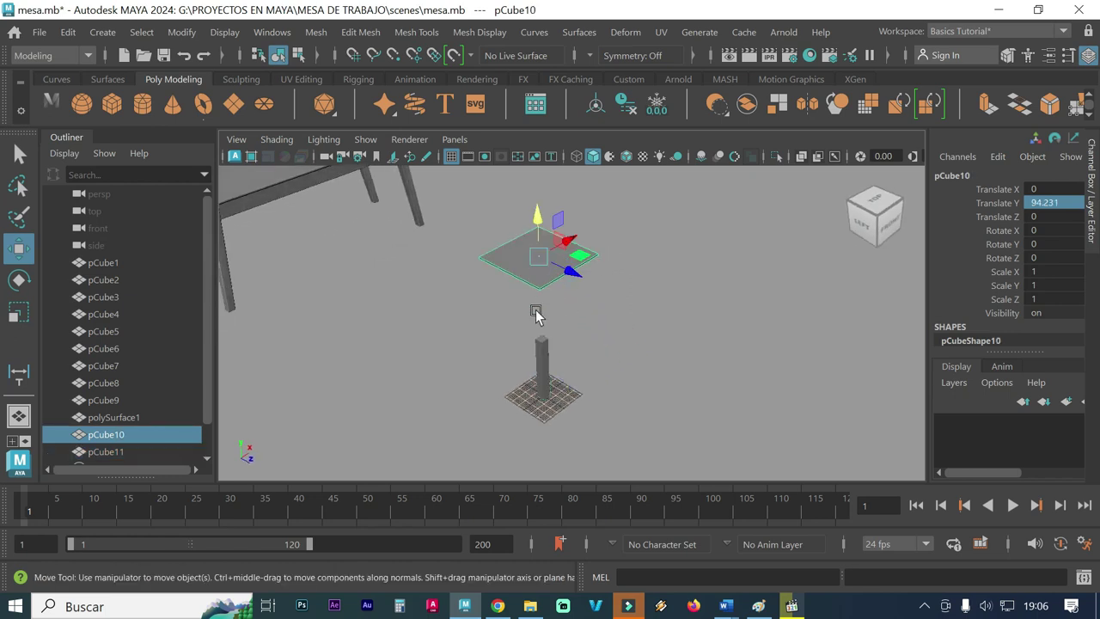
pyautogui.moveTo(524, 309)
pyautogui.keyDown('alt'); pyautogui.mouseDown(button='right')
pyautogui.moveTo(596, 294)
pyautogui.moveTo(580, 308)
pyautogui.moveTo(546, 288)
pyautogui.mouseUp(button='right'); pyautogui.keyUp('alt')
pyautogui.keyDown('alt'); pyautogui.moveTo(535, 287); pyautogui.dragTo(512, 312, button='middle'); pyautogui.keyUp('alt')
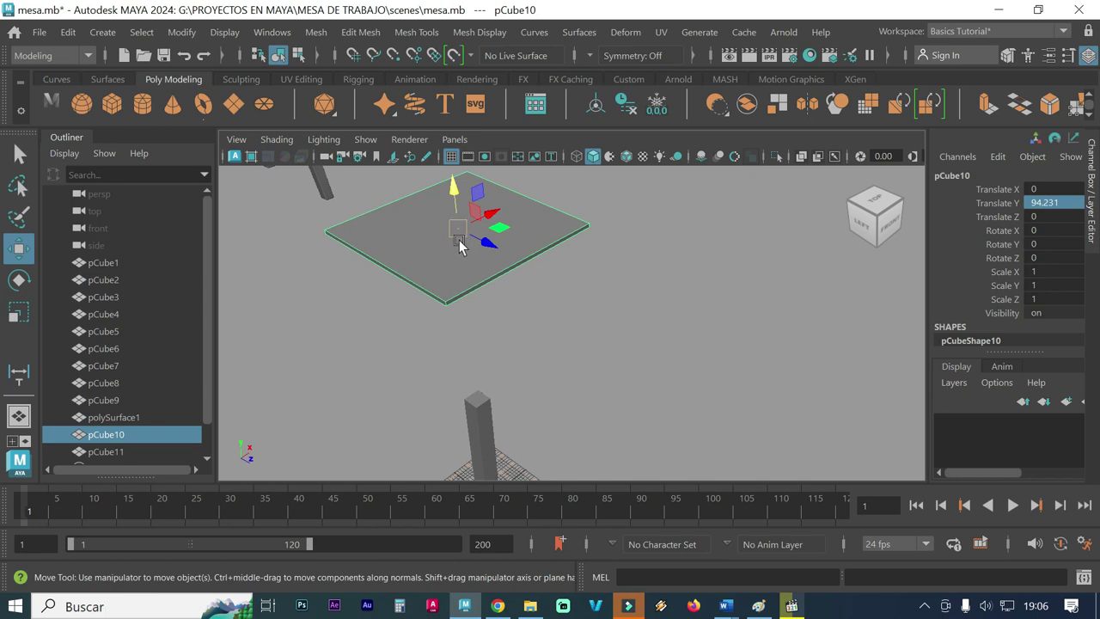
pyautogui.press('d')
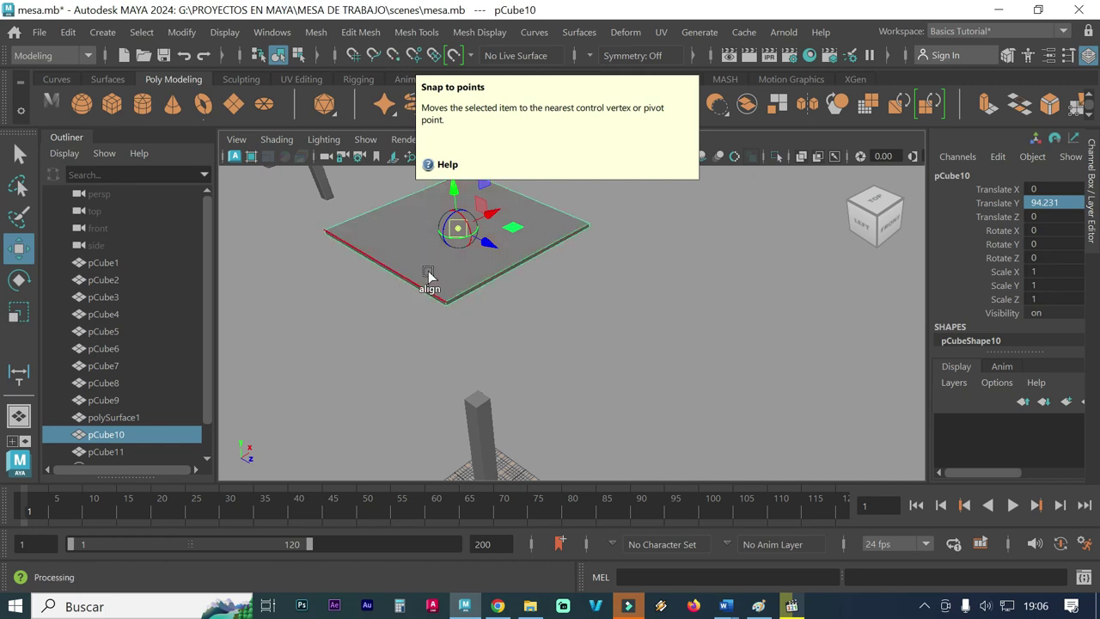
pyautogui.scroll(3, 438, 295)
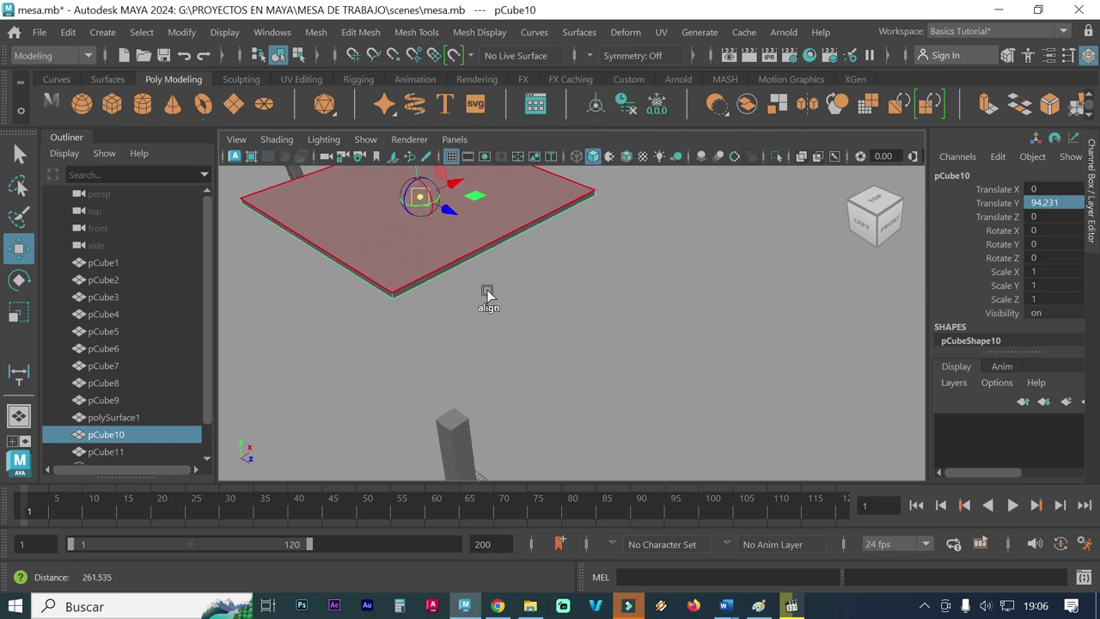
pyautogui.keyDown('alt'); pyautogui.moveTo(471, 300); pyautogui.dragTo(480, 308, button='middle'); pyautogui.keyUp('alt')
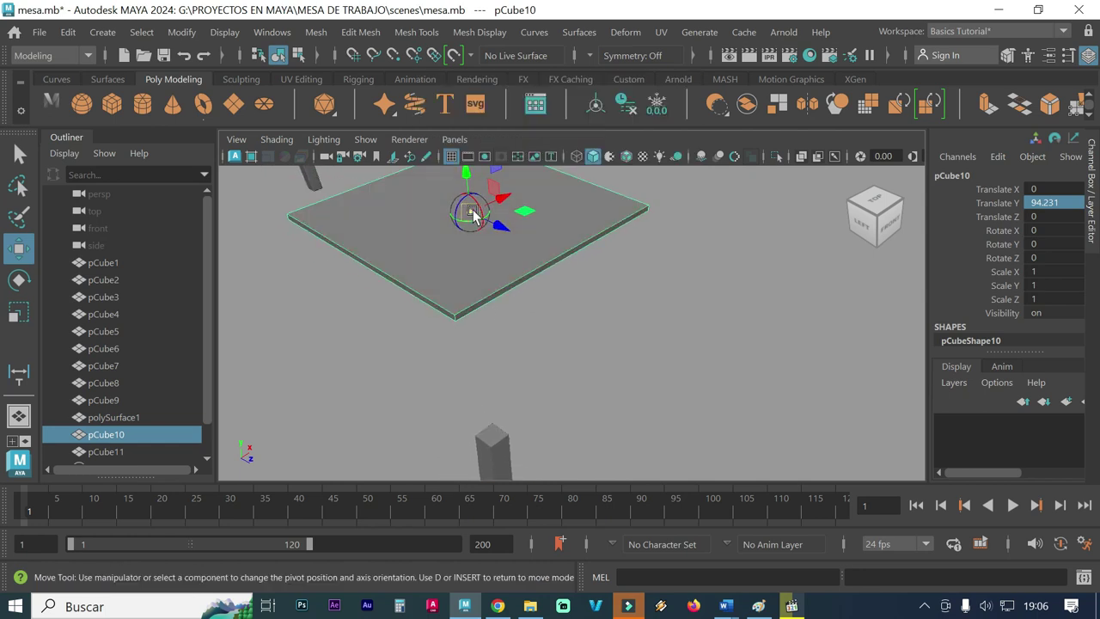
# Step: Snap the plate's pivot to its lower near corner at -21, 93.731, 21
pyautogui.press('v')
pyautogui.click(393, 56)
pyautogui.moveTo(470, 217); pyautogui.dragTo(462, 330)
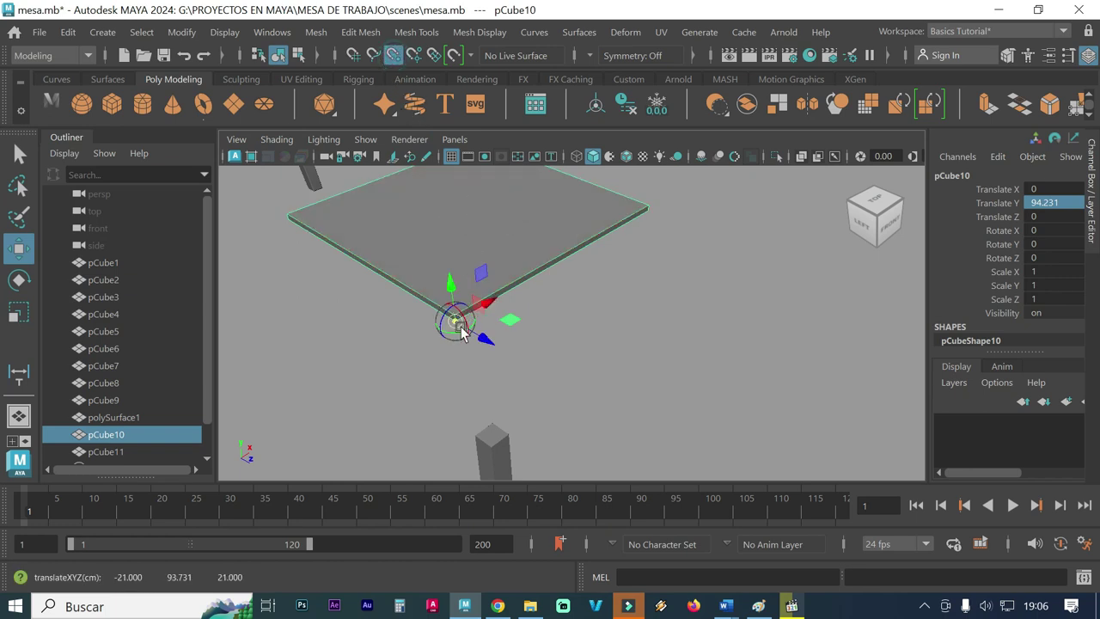
pyautogui.moveTo(454, 321)
pyautogui.keyDown('alt'); pyautogui.mouseDown(button='right')
pyautogui.moveTo(593, 315)
pyautogui.moveTo(481, 315)
pyautogui.moveTo(545, 307)
pyautogui.mouseUp(button='right'); pyautogui.keyUp('alt')
pyautogui.moveTo(559, 295); pyautogui.dragTo(562, 247)
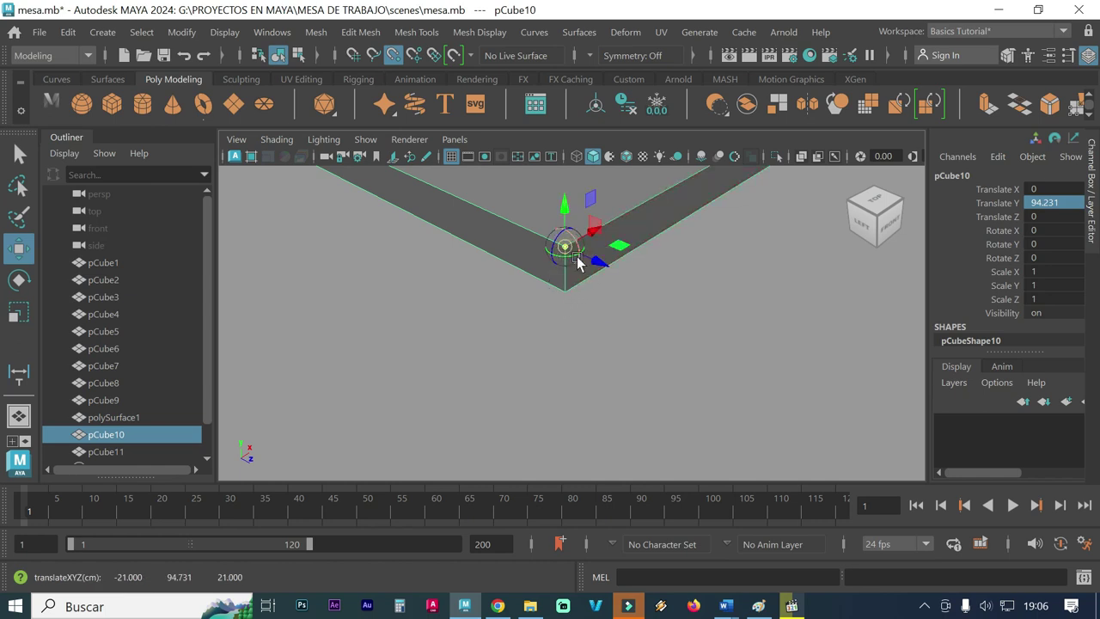
pyautogui.moveTo(567, 251); pyautogui.dragTo(567, 292)
pyautogui.moveTo(681, 298)
pyautogui.keyDown('alt'); pyautogui.mouseDown(button='right')
pyautogui.moveTo(622, 307)
pyautogui.moveTo(519, 297)
pyautogui.mouseUp(button='right'); pyautogui.keyUp('alt')
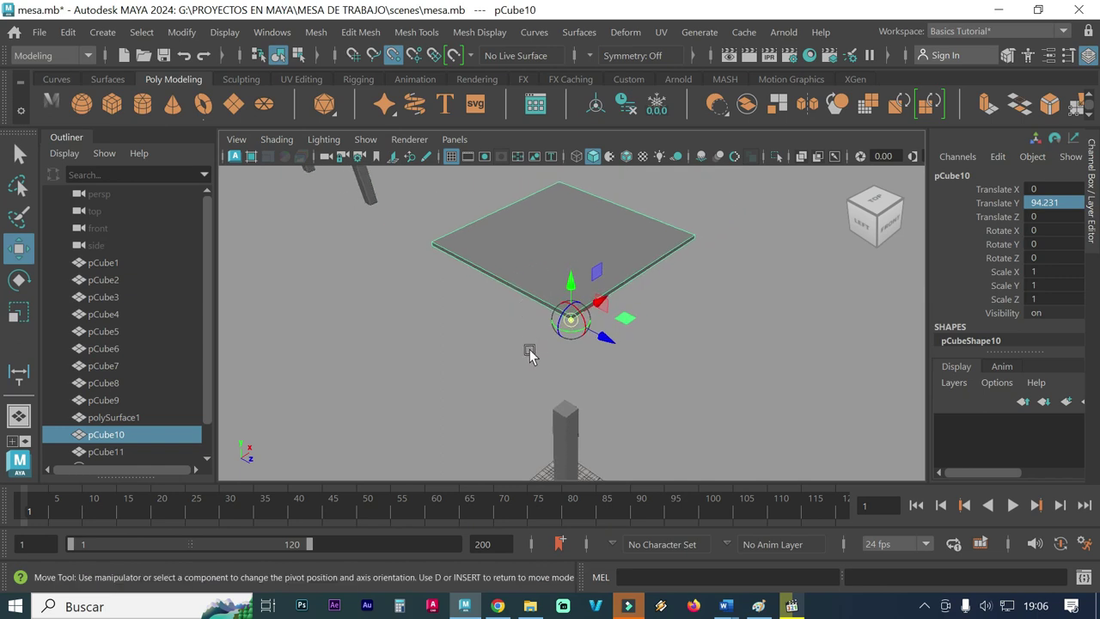
# Step: Leave pivot editing and snap the plate down onto the top of the post
pyautogui.press('d')
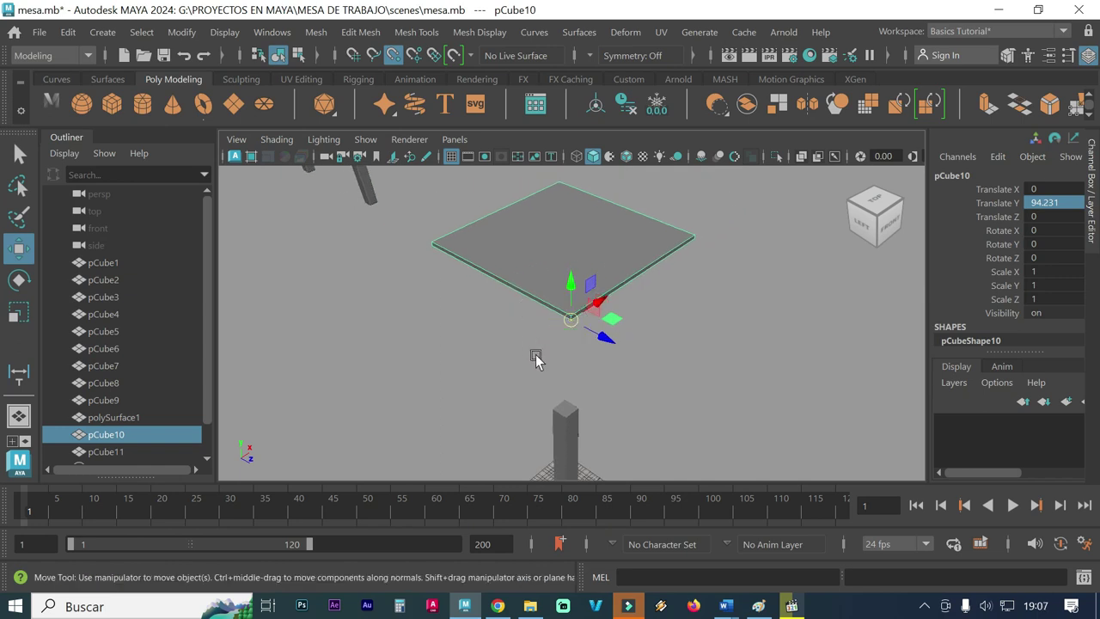
pyautogui.click(24, 154)
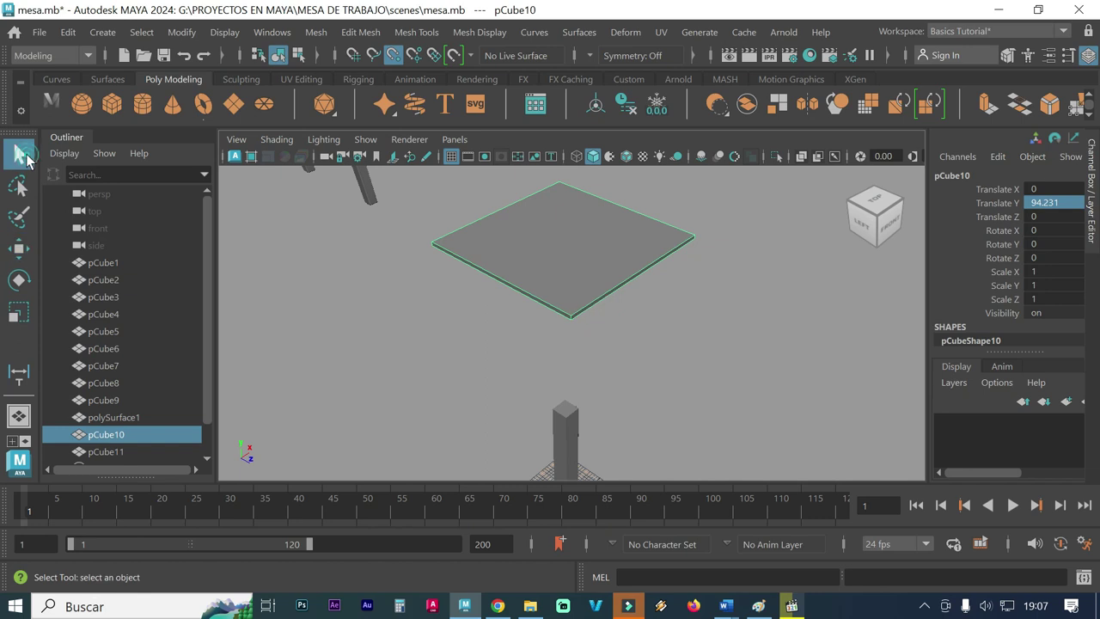
pyautogui.press('w')
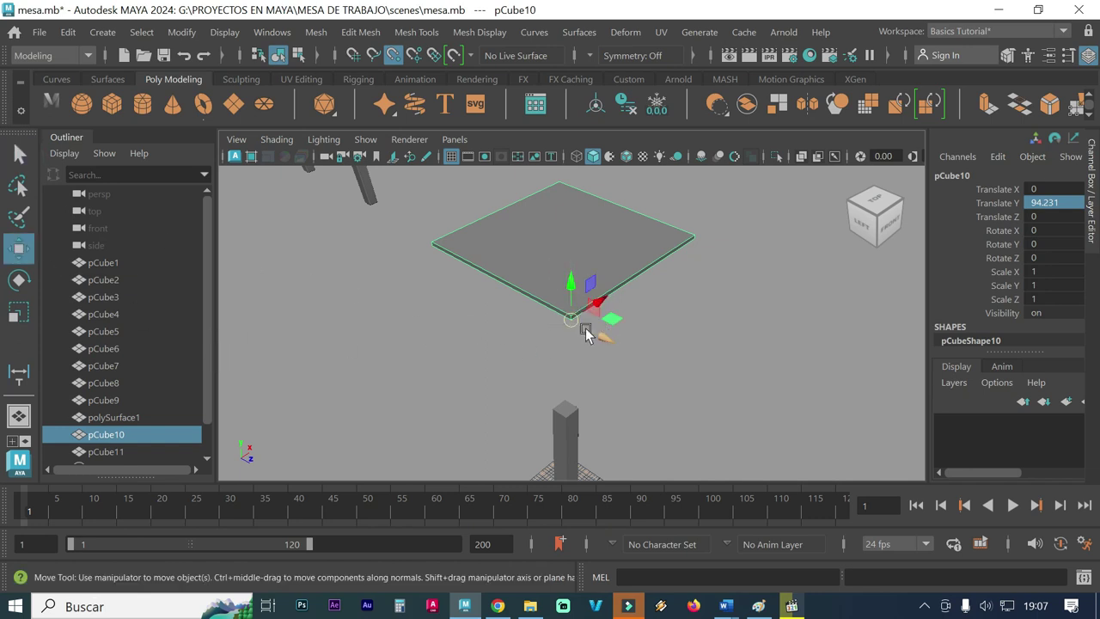
pyautogui.scroll(2, 541, 348)
pyautogui.scroll(1, 565, 348)
pyautogui.scroll(1, 590, 339)
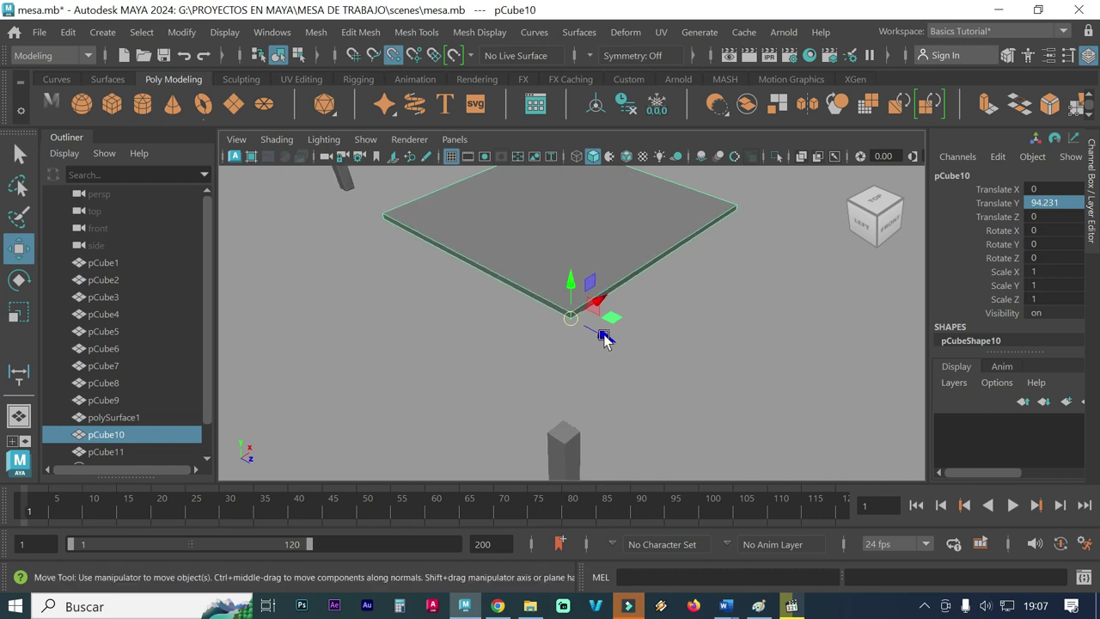
pyautogui.keyDown('alt'); pyautogui.moveTo(559, 356); pyautogui.dragTo(540, 343); pyautogui.keyUp('alt')
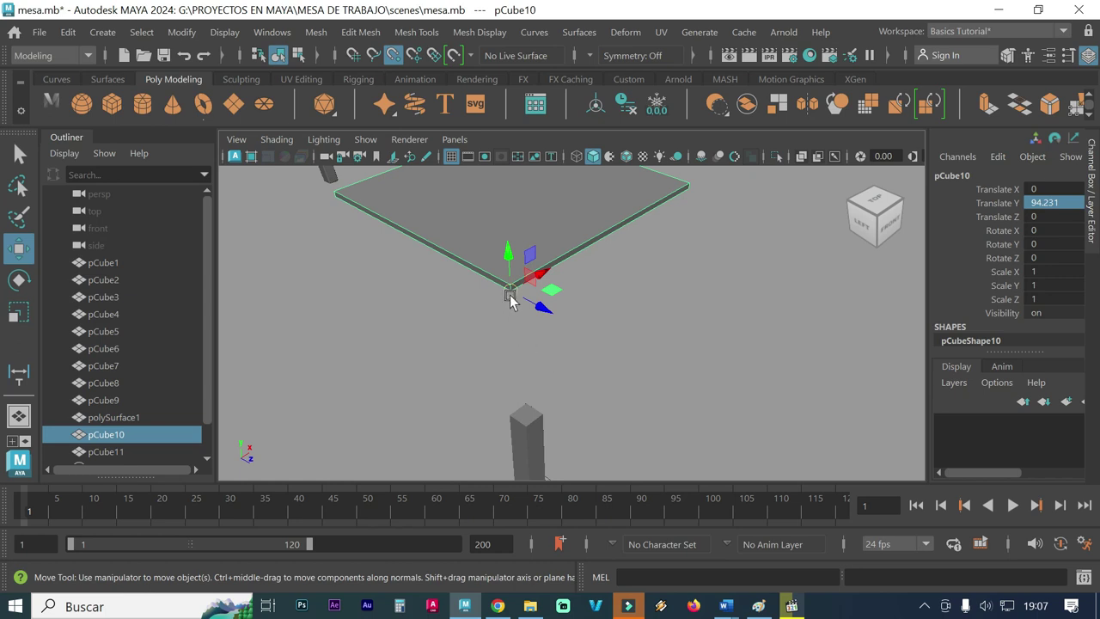
pyautogui.moveTo(511, 294); pyautogui.dragTo(521, 308)
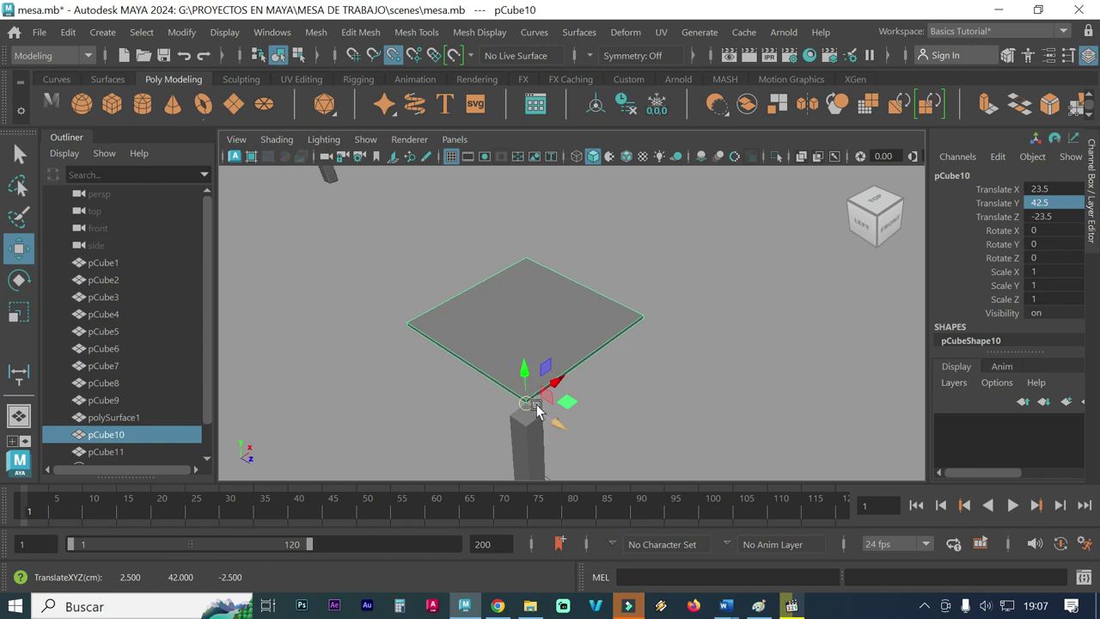
# Step: Slide the seat so its corner sits on the leg at Translate X 18.5, Z -18.5
pyautogui.keyDown('alt'); pyautogui.moveTo(532, 412); pyautogui.dragTo(494, 417, button='right'); pyautogui.keyUp('alt')
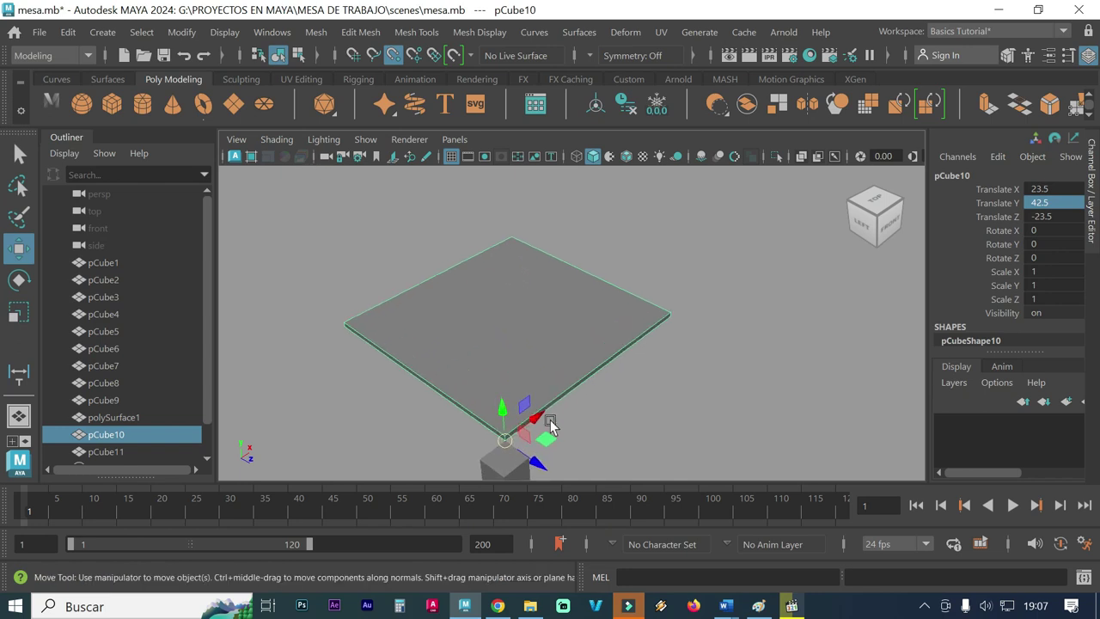
pyautogui.keyDown('alt'); pyautogui.moveTo(550, 427); pyautogui.dragTo(505, 353); pyautogui.keyUp('alt')
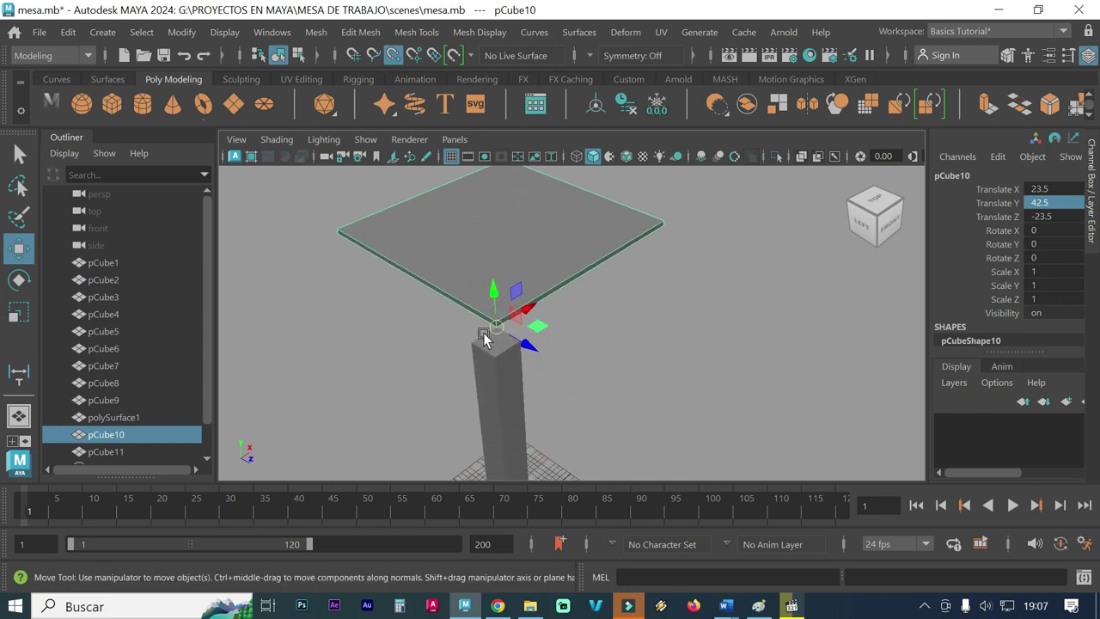
pyautogui.keyDown('alt'); pyautogui.moveTo(477, 335); pyautogui.dragTo(525, 330, button='right'); pyautogui.keyUp('alt')
pyautogui.keyDown('alt'); pyautogui.moveTo(486, 344); pyautogui.dragTo(408, 333); pyautogui.keyUp('alt')
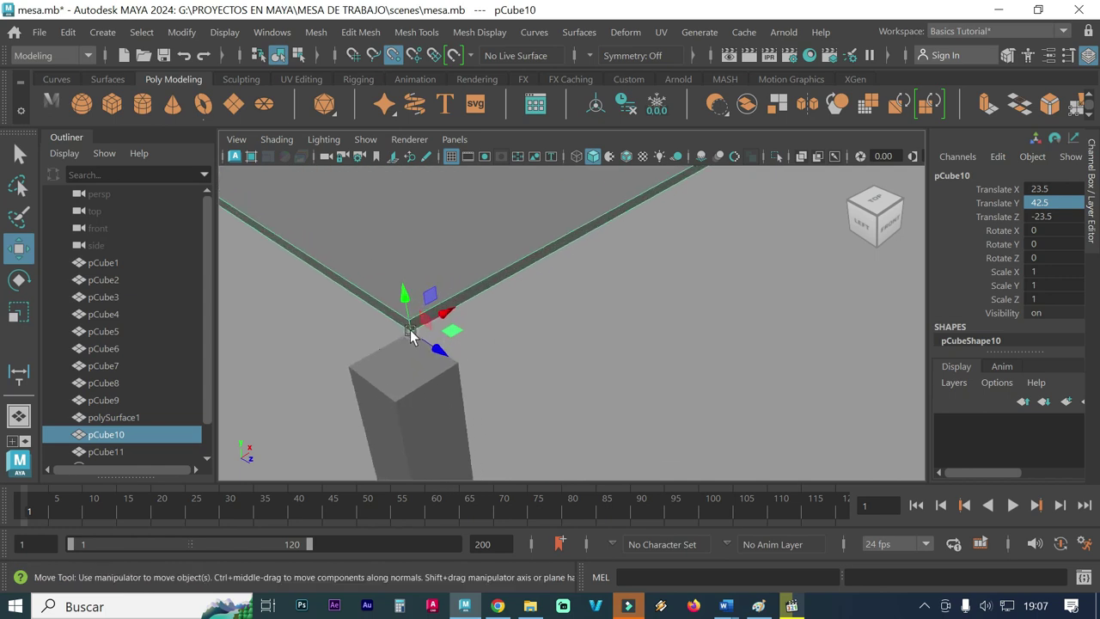
pyautogui.moveTo(410, 329); pyautogui.dragTo(392, 393)
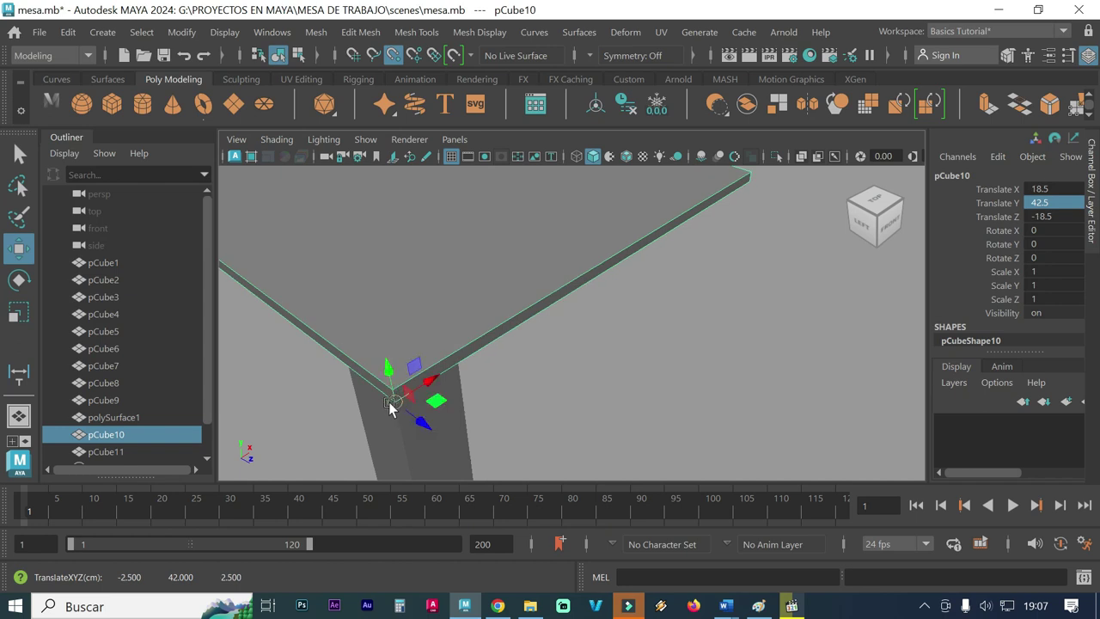
pyautogui.keyDown('alt'); pyautogui.moveTo(558, 367); pyautogui.dragTo(439, 349, button='right'); pyautogui.keyUp('alt')
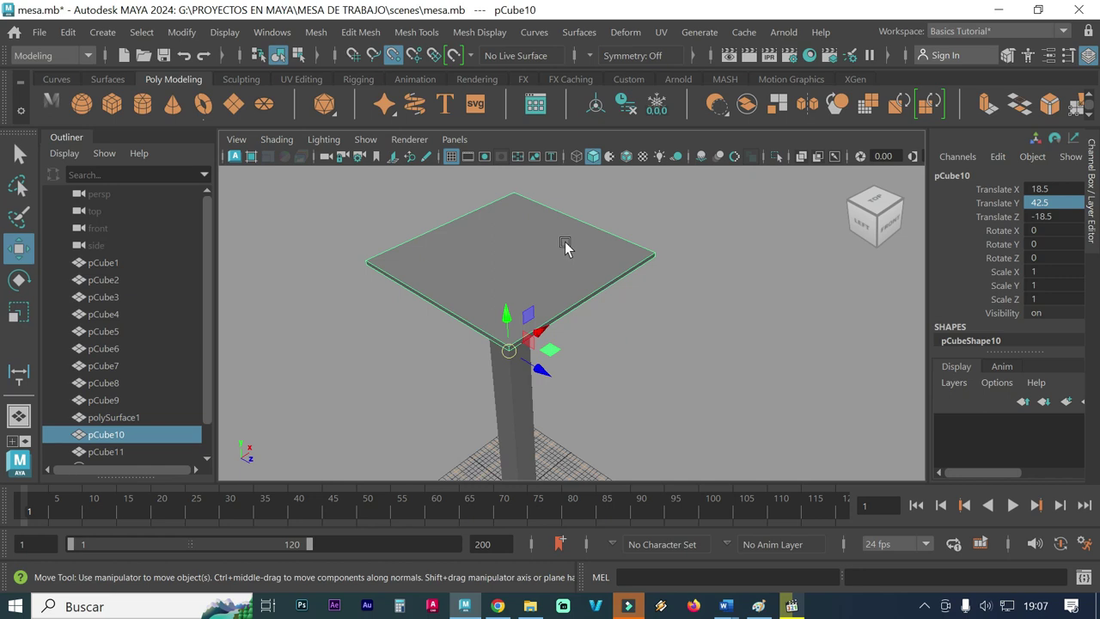
# Step: Recentre the seat's pivot with Modify > Center Pivot
pyautogui.click(316, 32)
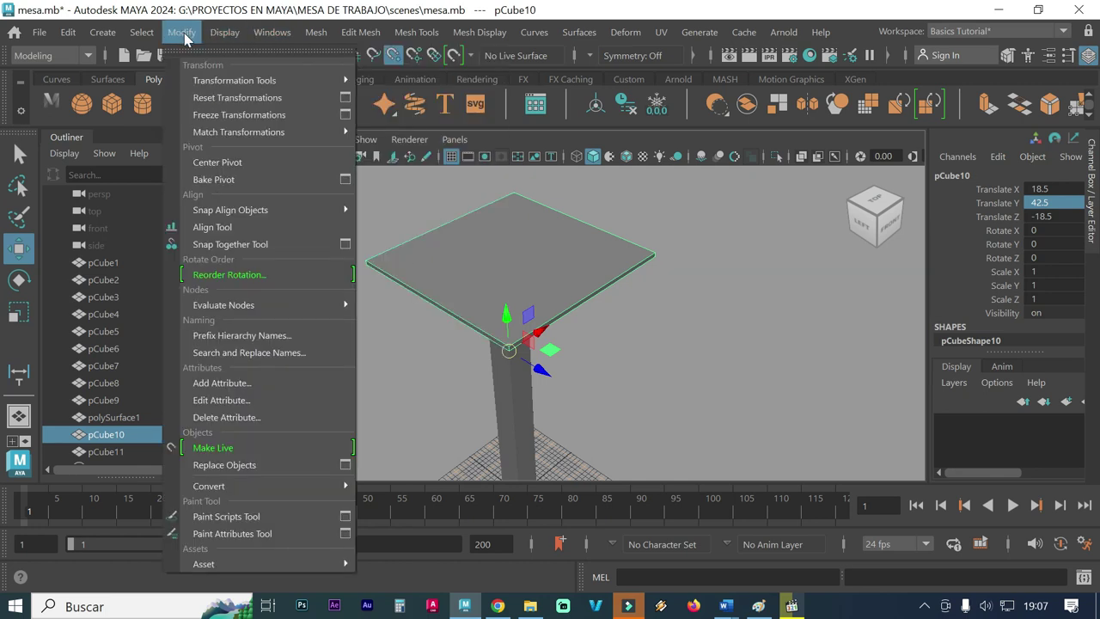
pyautogui.click(217, 162)
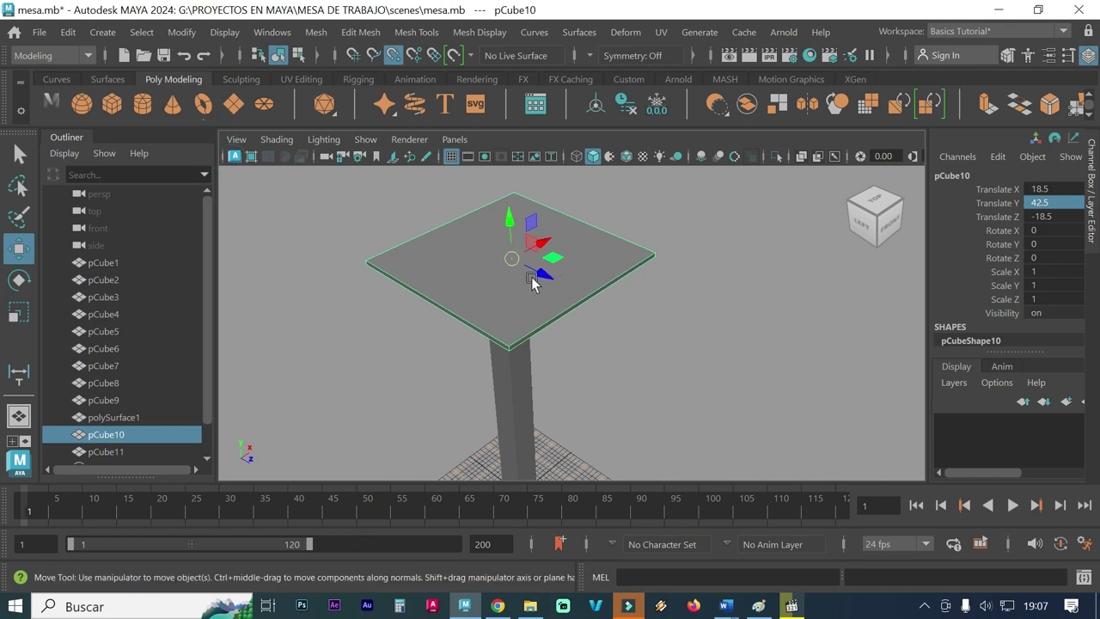
pyautogui.moveTo(599, 356)
pyautogui.keyDown('alt'); pyautogui.mouseDown()
pyautogui.moveTo(572, 352)
pyautogui.moveTo(590, 341)
pyautogui.moveTo(571, 344)
pyautogui.mouseUp(); pyautogui.keyUp('alt')
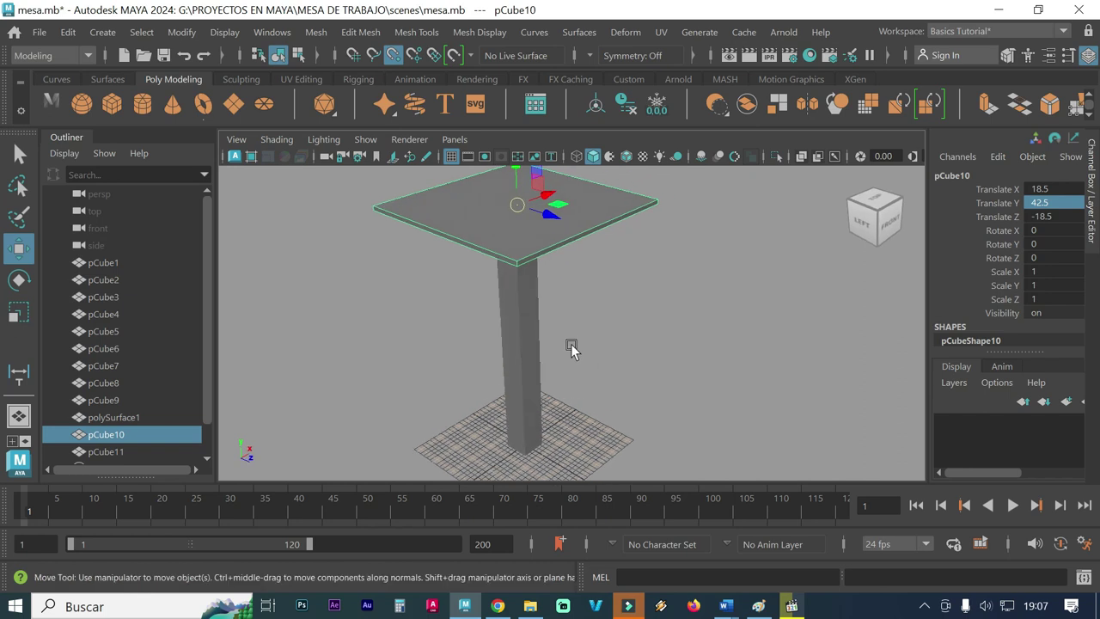
# Step: Select the leg and duplicate it with Ctrl+D as pCube12
pyautogui.click(519, 348)
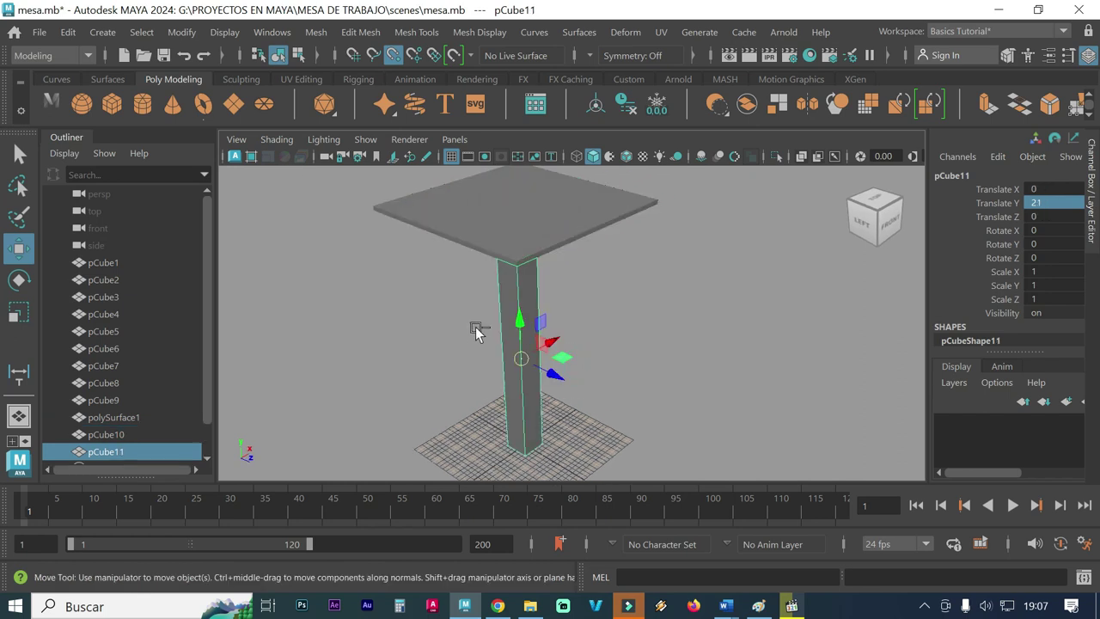
pyautogui.hotkey('ctrl', 'd')
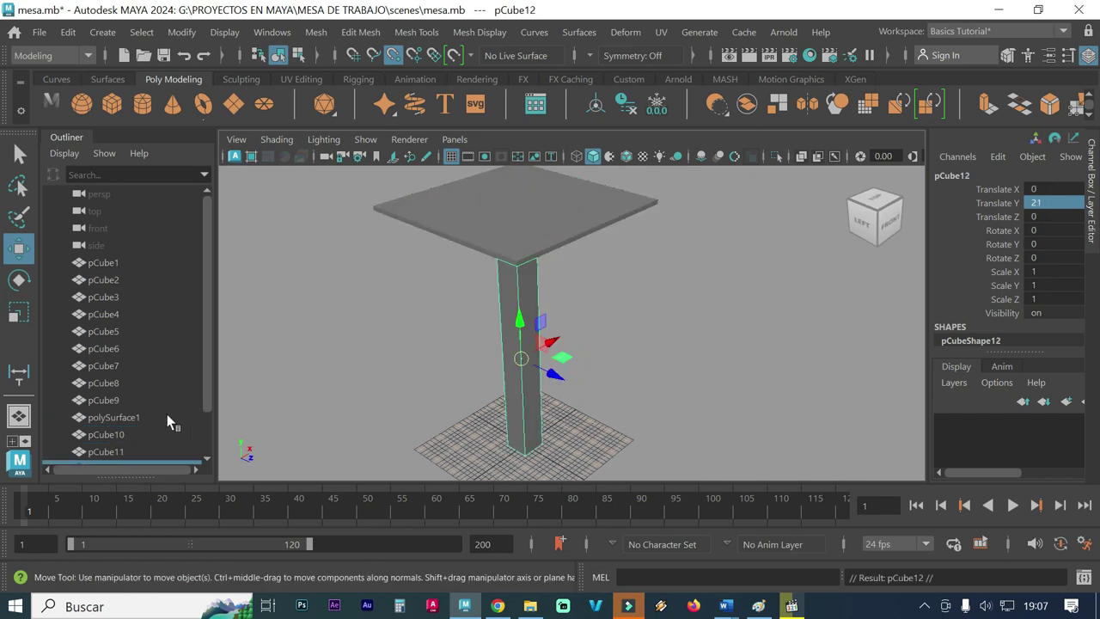
pyautogui.moveTo(207, 352); pyautogui.dragTo(210, 387)
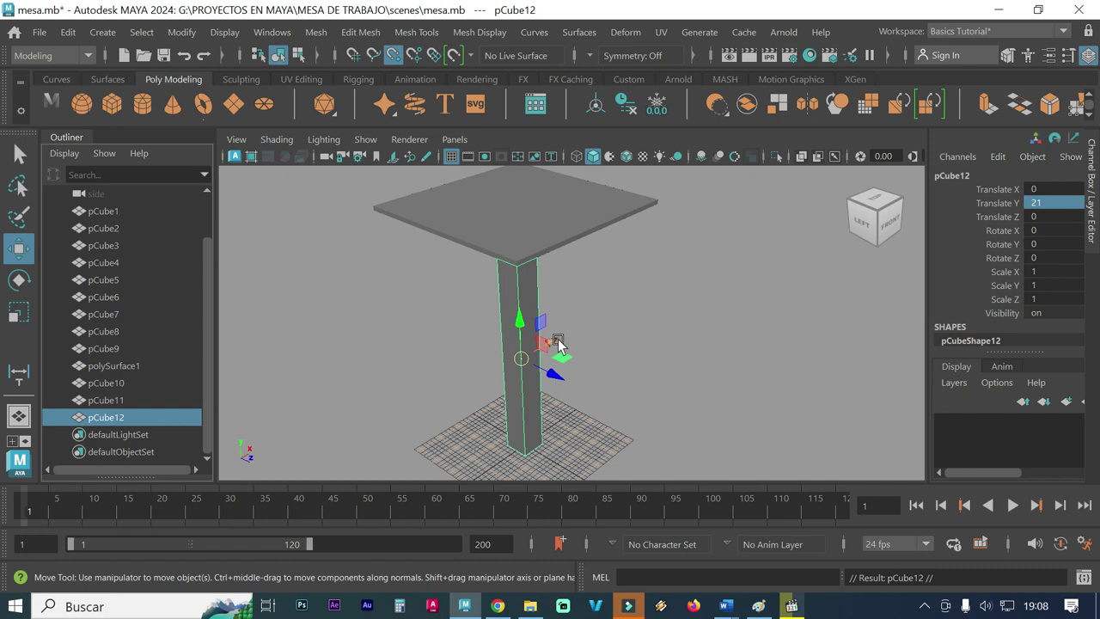
# Step: Slide the copied leg pCube12 along X to about 39.5
pyautogui.moveTo(552, 343); pyautogui.dragTo(572, 337)
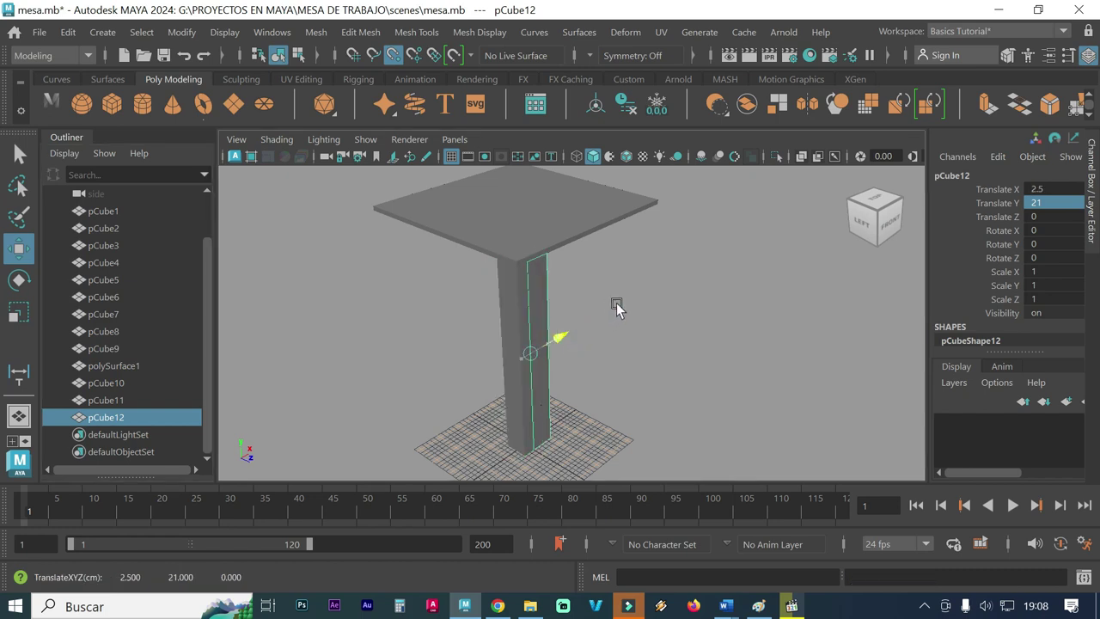
pyautogui.moveTo(616, 302); pyautogui.dragTo(636, 294, button='middle')
pyautogui.moveTo(634, 299)
pyautogui.keyDown('alt'); pyautogui.mouseDown()
pyautogui.moveTo(621, 360)
pyautogui.moveTo(469, 327)
pyautogui.mouseUp(); pyautogui.keyUp('alt')
pyautogui.scroll(1, 587, 358)
pyautogui.scroll(2, 587, 357)
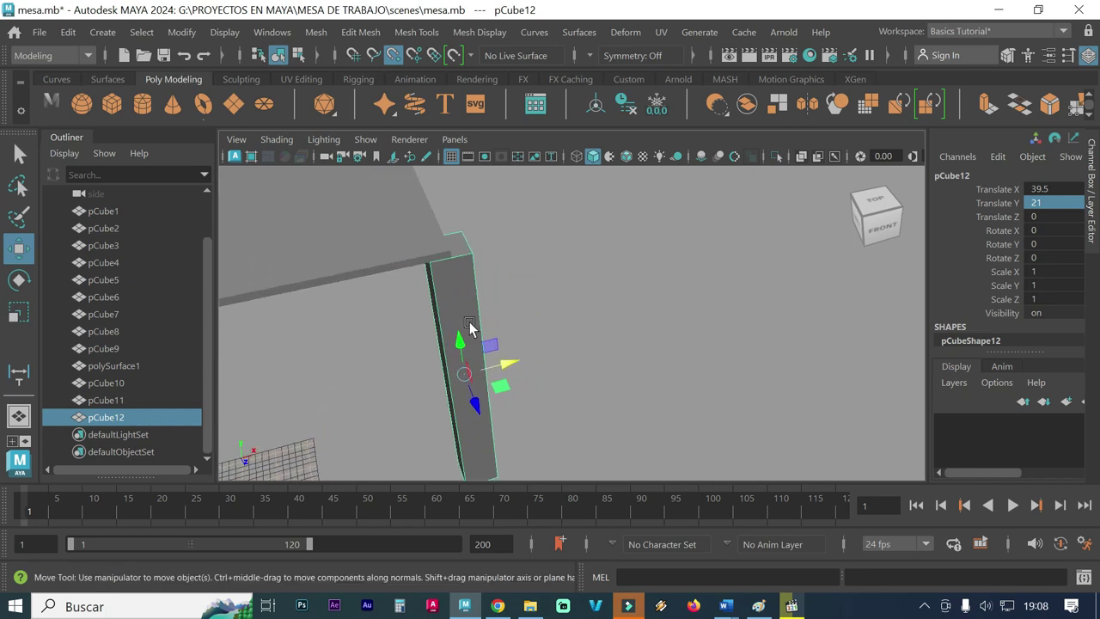
# Step: Move the copied leg's pivot to its top corner and snap the leg flush under the seat edge
pyautogui.press('d')
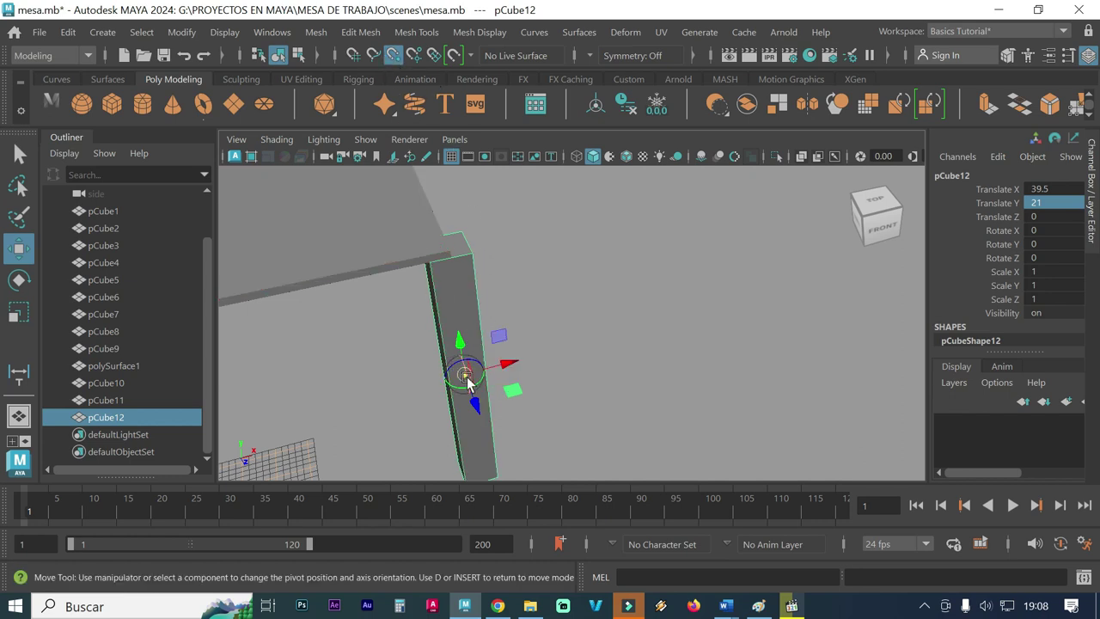
pyautogui.moveTo(465, 378); pyautogui.dragTo(466, 351)
pyautogui.click(481, 277)
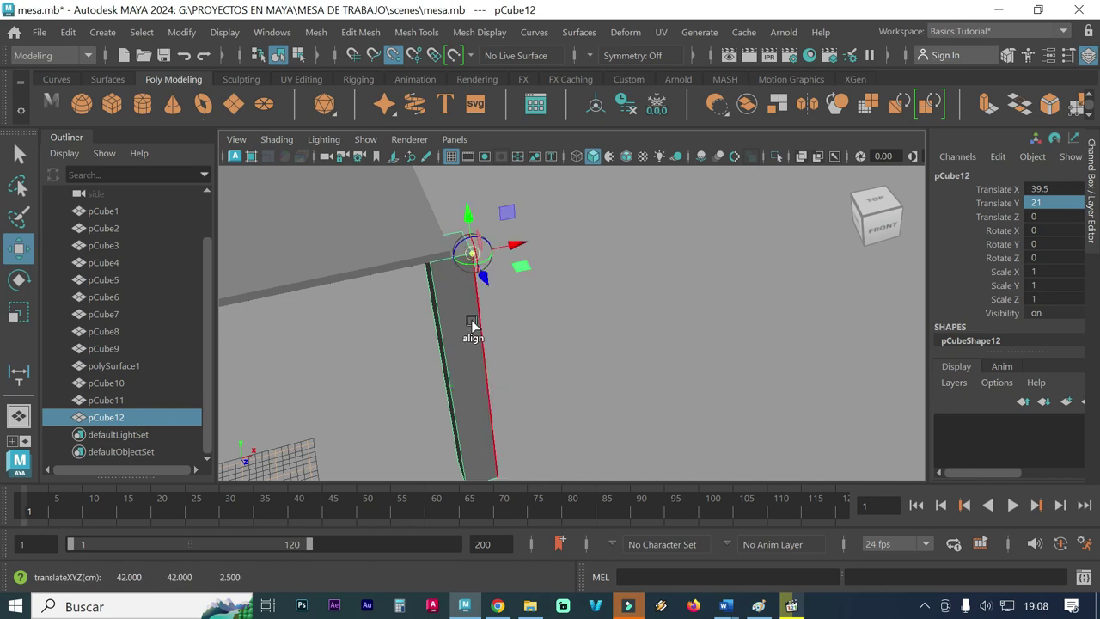
pyautogui.press('d')
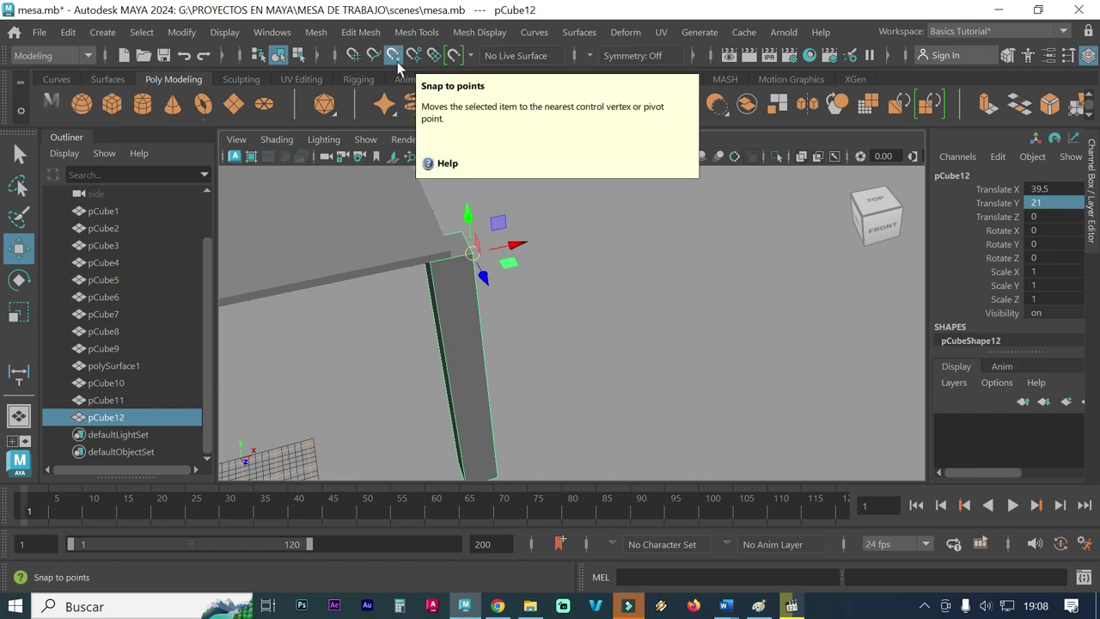
pyautogui.moveTo(473, 252); pyautogui.dragTo(453, 262)
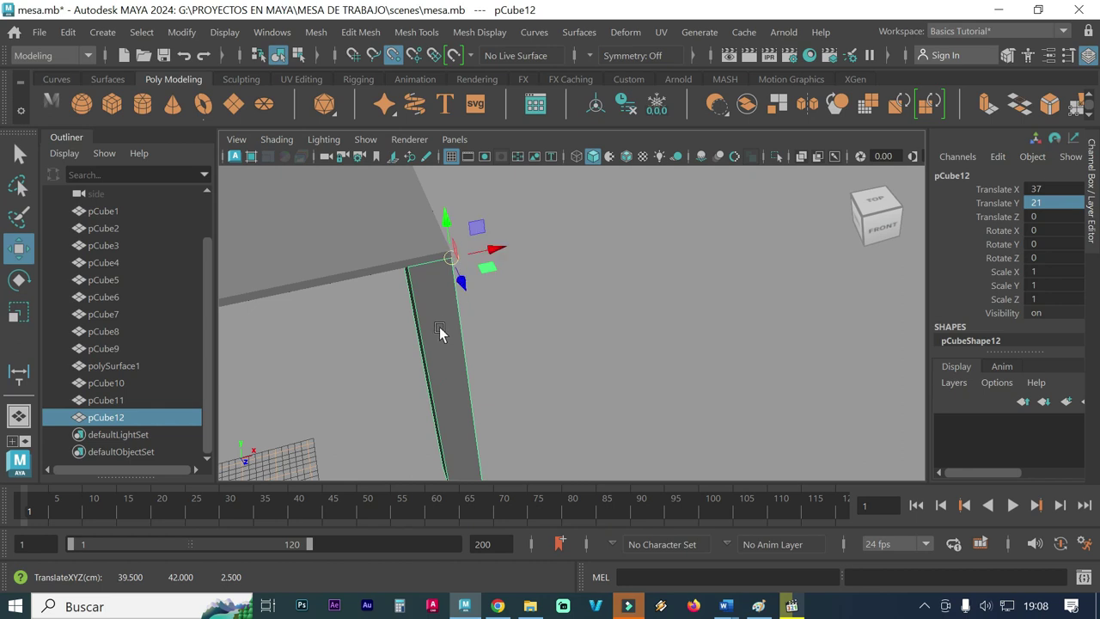
pyautogui.keyDown('alt'); pyautogui.moveTo(450, 328); pyautogui.dragTo(305, 316); pyautogui.keyUp('alt')
pyautogui.scroll(-1, 361, 318)
pyautogui.scroll(-1, 404, 319)
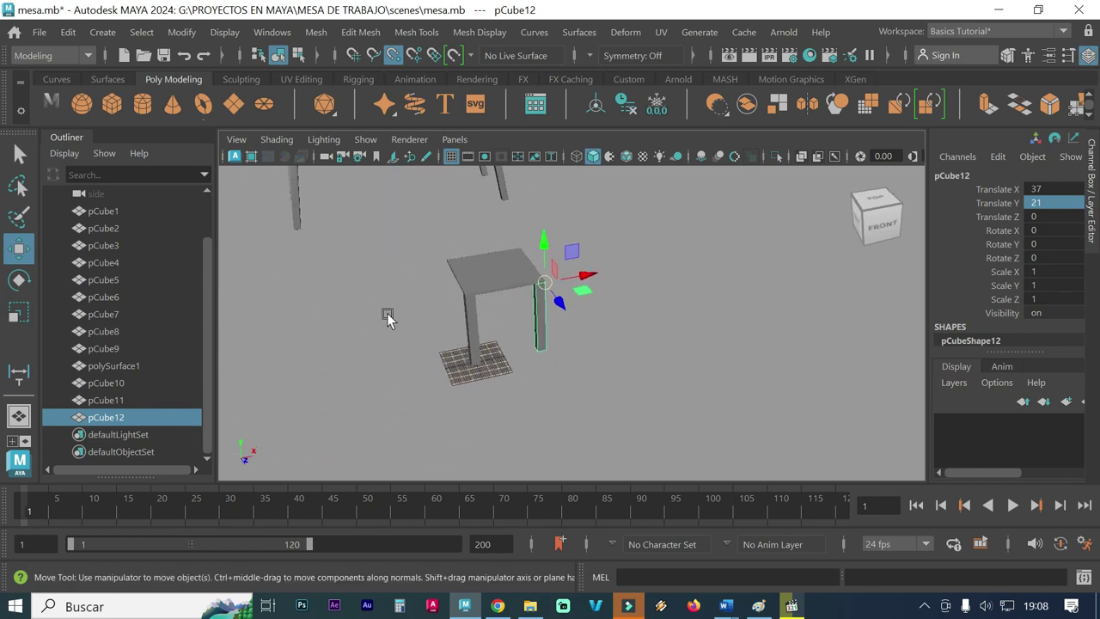
pyautogui.scroll(-1, 373, 317)
pyautogui.scroll(-1, 391, 320)
pyautogui.moveTo(402, 323)
pyautogui.keyDown('alt'); pyautogui.mouseDown()
pyautogui.moveTo(399, 308)
pyautogui.moveTo(475, 295)
pyautogui.mouseUp(); pyautogui.keyUp('alt')
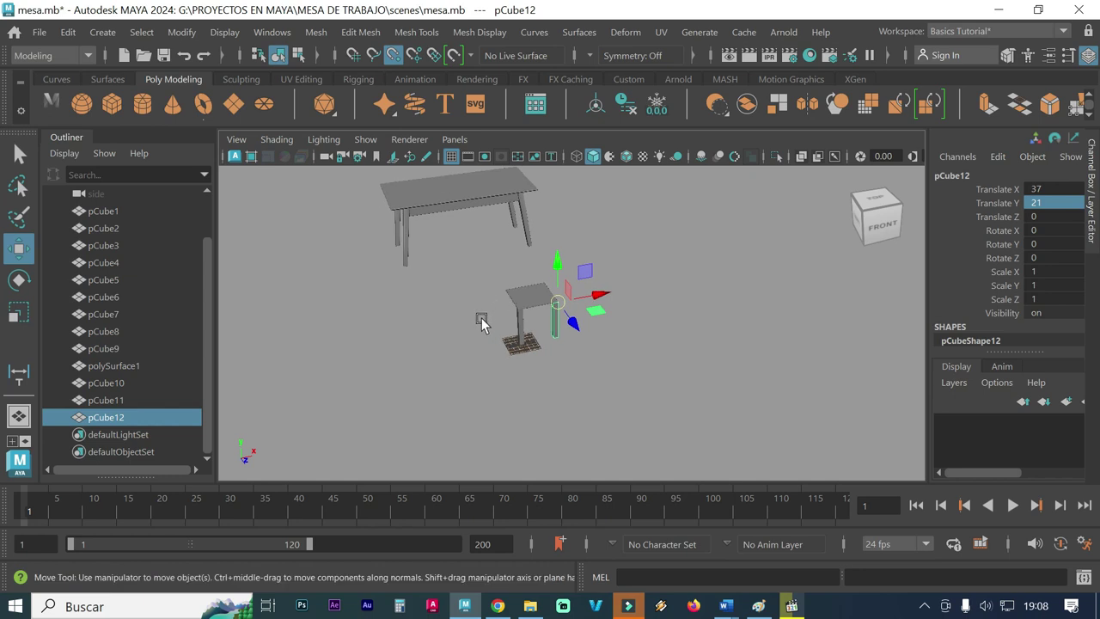
# Step: Frame the small chair up close and marquee-select both legs, pCube11 and pCube12
pyautogui.keyDown('alt'); pyautogui.moveTo(482, 322); pyautogui.dragTo(490, 321); pyautogui.keyUp('alt')
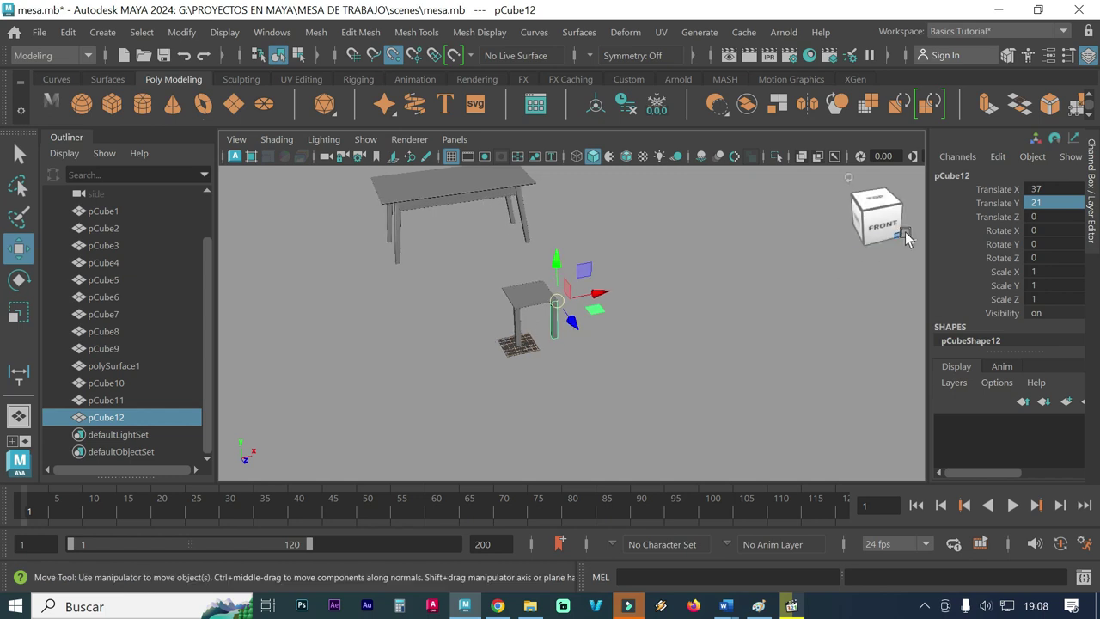
pyautogui.click(846, 179)
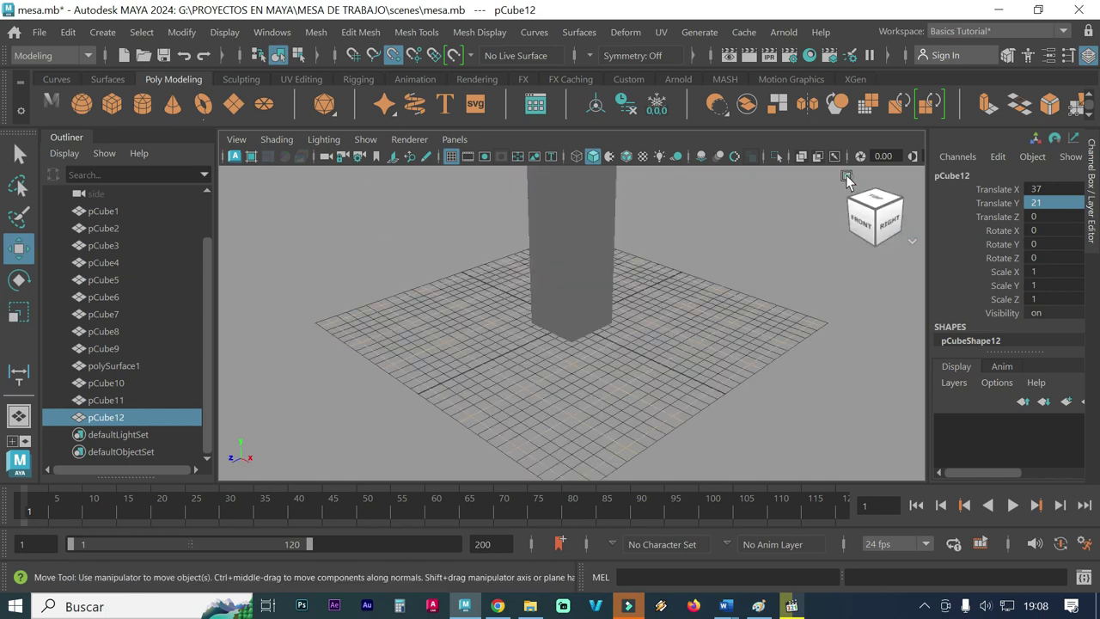
pyautogui.moveTo(756, 243)
pyautogui.keyDown('alt'); pyautogui.mouseDown(button='right')
pyautogui.moveTo(430, 263)
pyautogui.moveTo(300, 258)
pyautogui.mouseUp(button='right'); pyautogui.keyUp('alt')
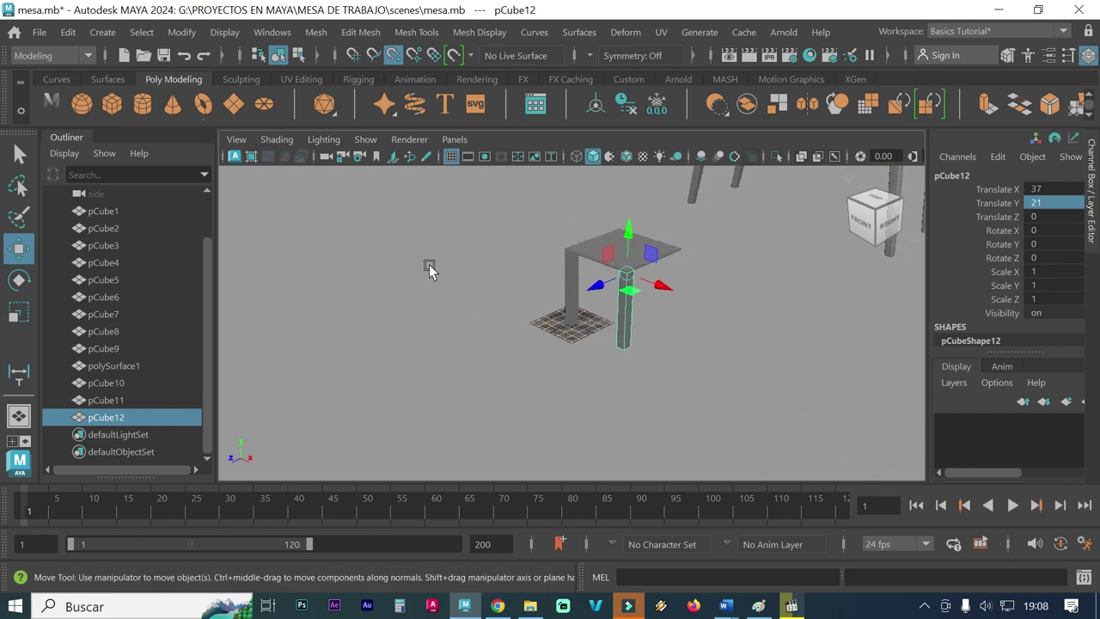
pyautogui.keyDown('alt'); pyautogui.moveTo(452, 290); pyautogui.dragTo(458, 308); pyautogui.keyUp('alt')
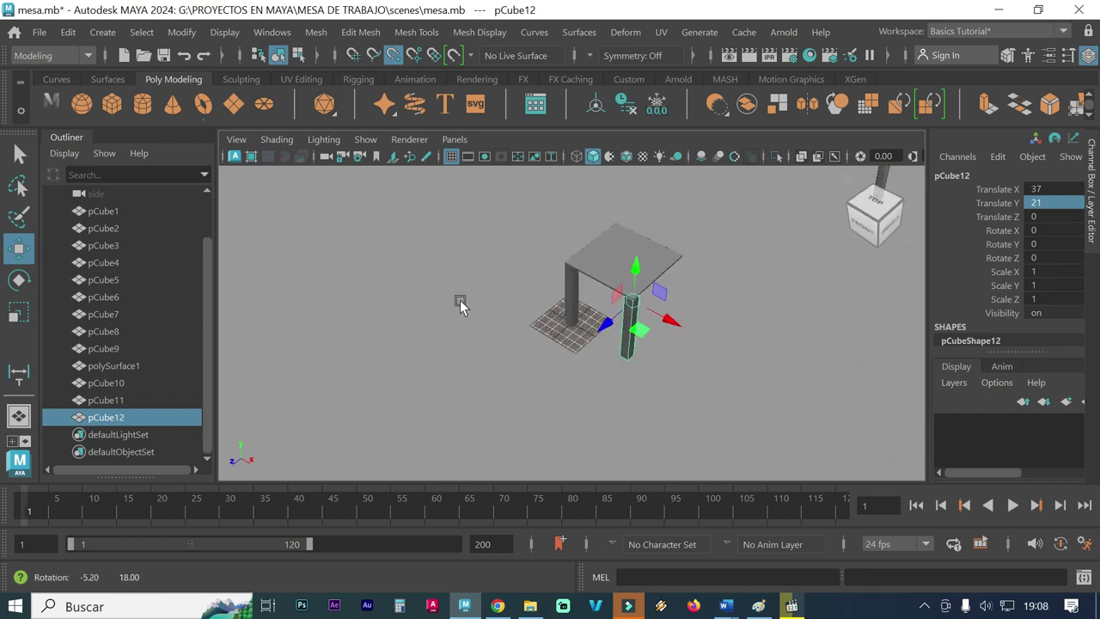
pyautogui.moveTo(417, 290)
pyautogui.keyDown('alt'); pyautogui.mouseDown(button='right')
pyautogui.moveTo(499, 280)
pyautogui.moveTo(491, 263)
pyautogui.mouseUp(button='right'); pyautogui.keyUp('alt')
pyautogui.click(491, 263)
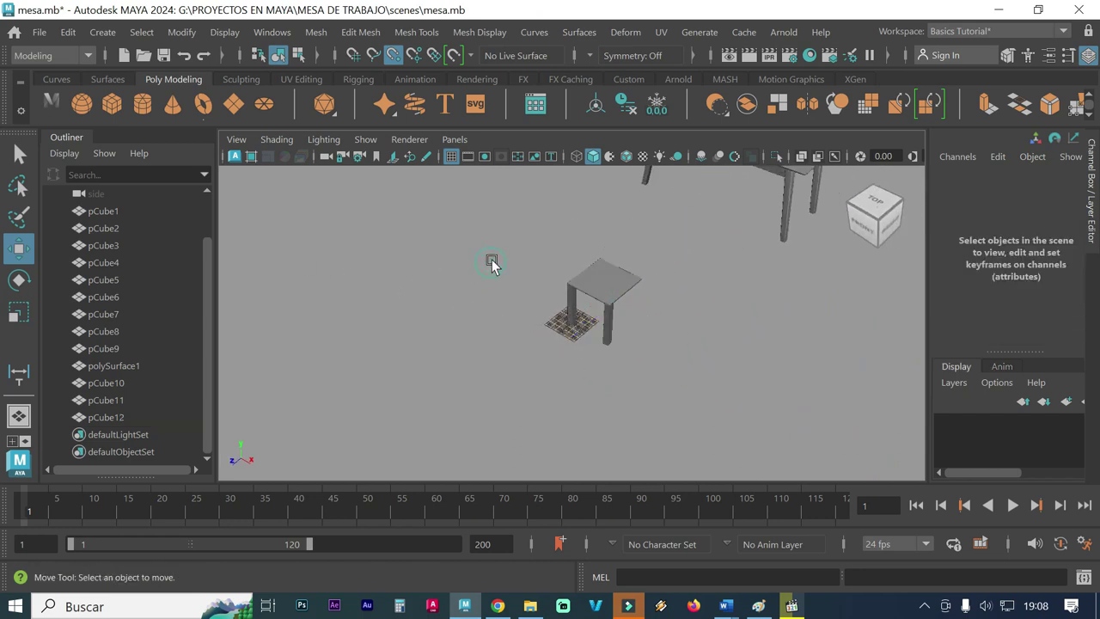
pyautogui.moveTo(626, 250)
pyautogui.keyDown('alt'); pyautogui.mouseDown(button='middle')
pyautogui.moveTo(569, 325)
pyautogui.moveTo(523, 335)
pyautogui.mouseUp(button='middle'); pyautogui.keyUp('alt')
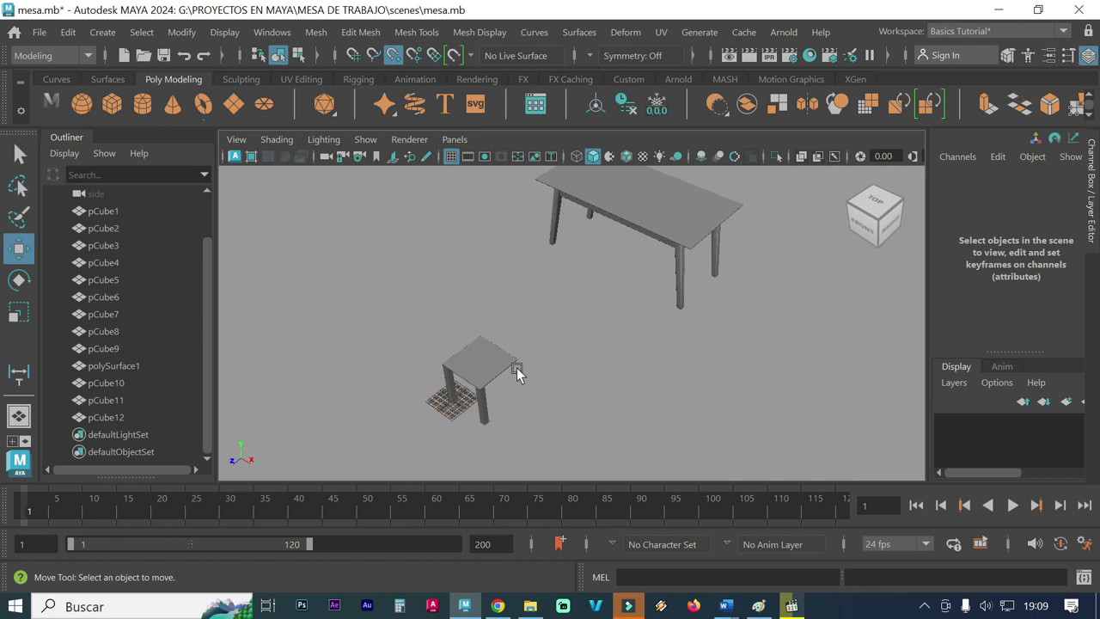
pyautogui.moveTo(457, 413)
pyautogui.keyDown('alt'); pyautogui.mouseDown(button='right')
pyautogui.moveTo(548, 315)
pyautogui.moveTo(634, 287)
pyautogui.moveTo(641, 242)
pyautogui.moveTo(545, 258)
pyautogui.moveTo(515, 280)
pyautogui.moveTo(595, 243)
pyautogui.moveTo(579, 367)
pyautogui.mouseUp(button='right'); pyautogui.keyUp('alt')
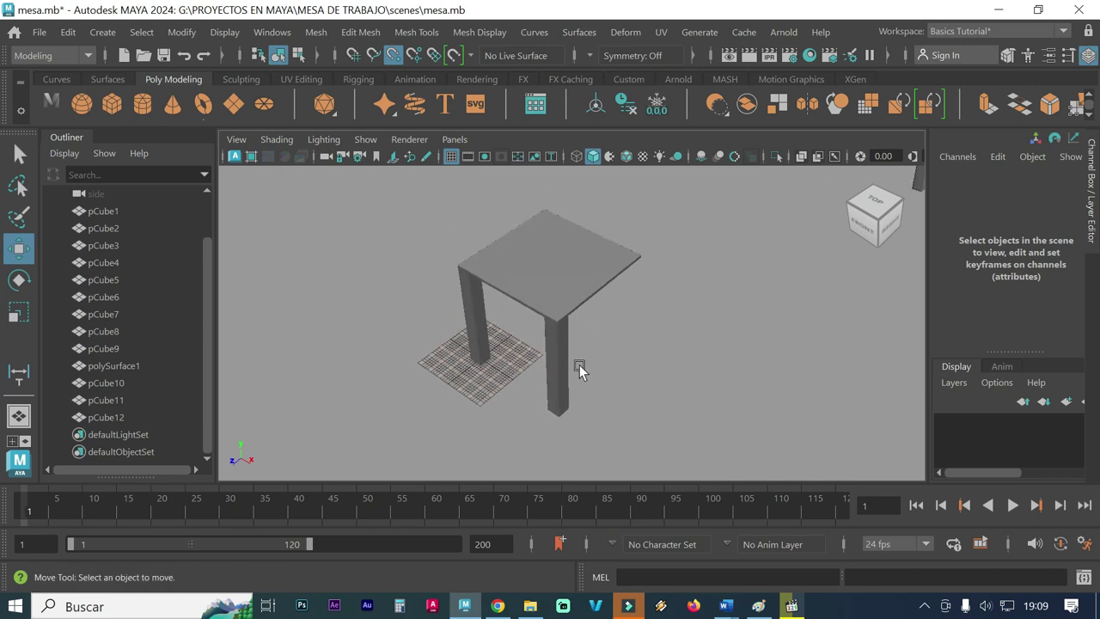
pyautogui.moveTo(537, 415); pyautogui.dragTo(387, 347)
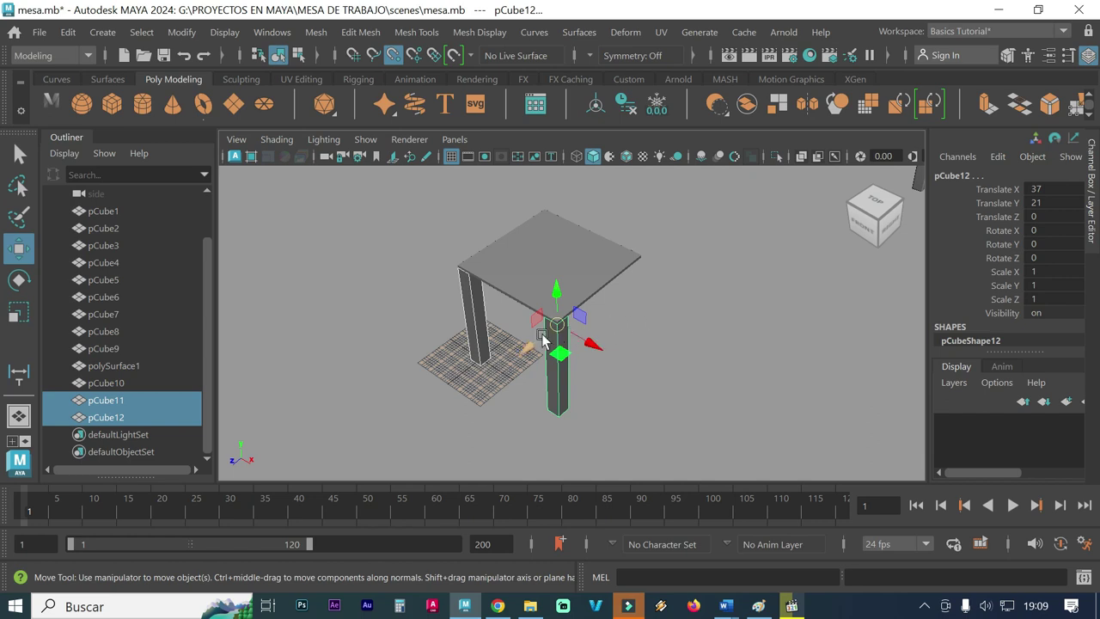
pyautogui.scroll(2, 645, 287)
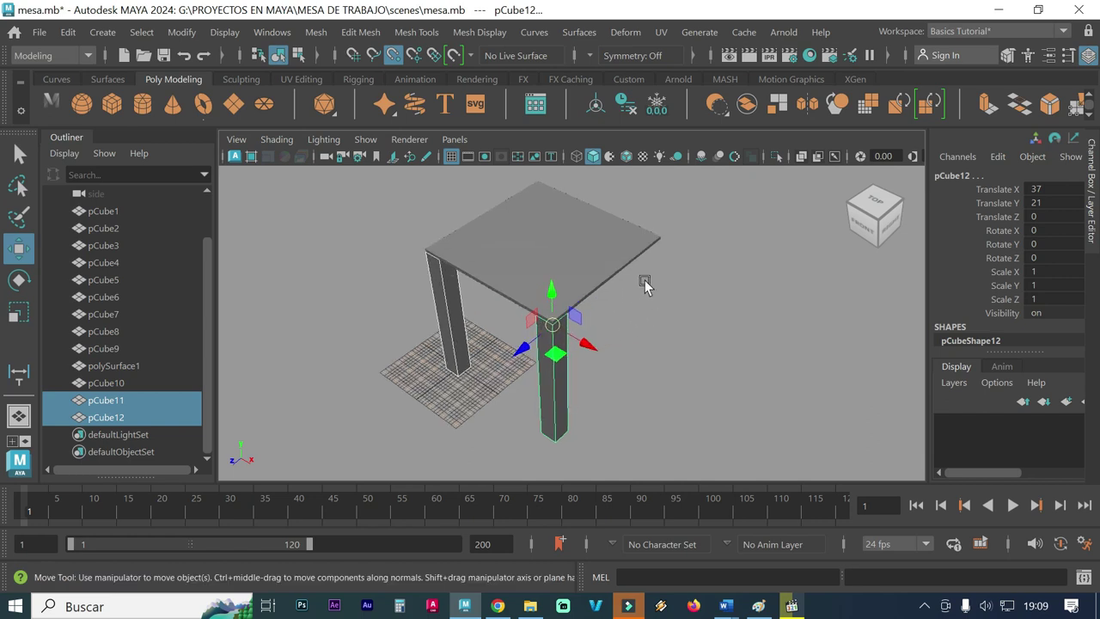
pyautogui.scroll(1, 662, 274)
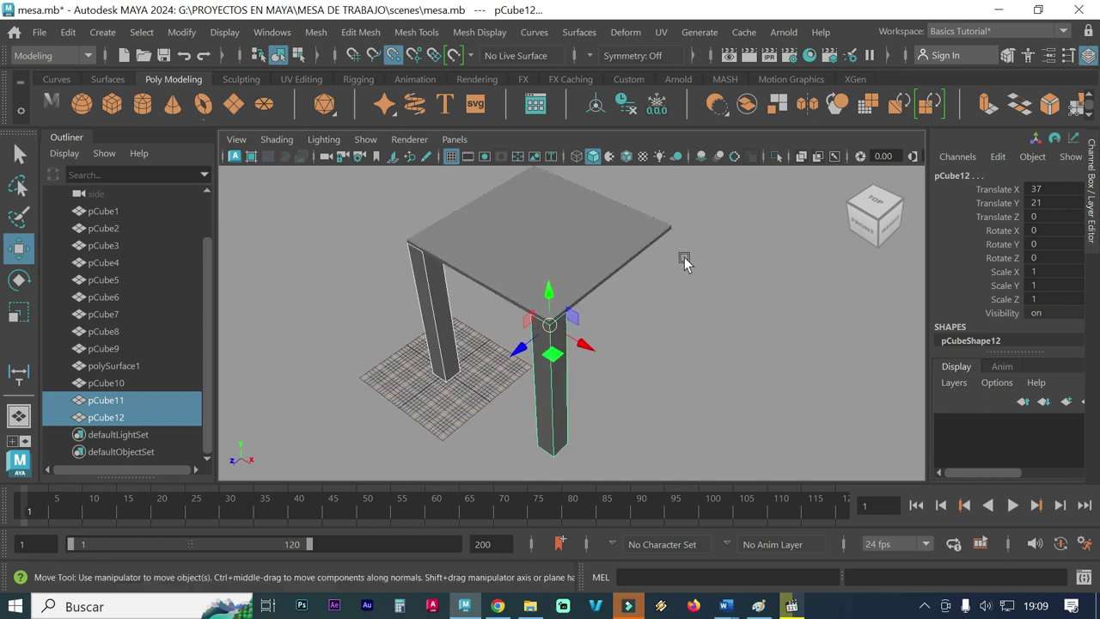
pyautogui.moveTo(550, 330); pyautogui.dragTo(564, 323)
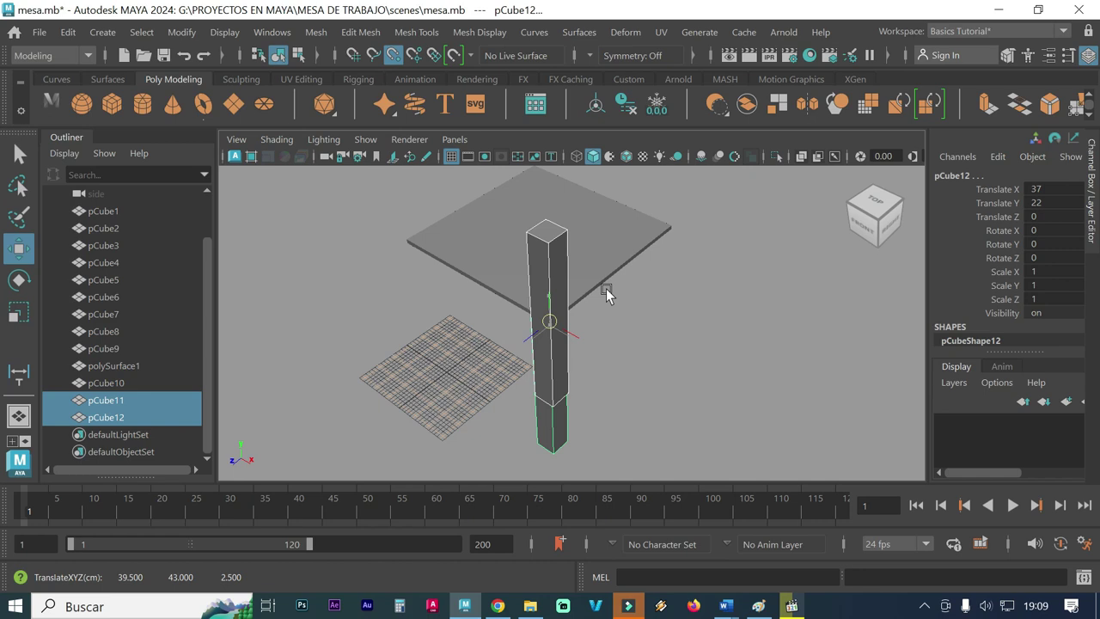
pyautogui.moveTo(605, 295); pyautogui.dragTo(657, 265, button='middle')
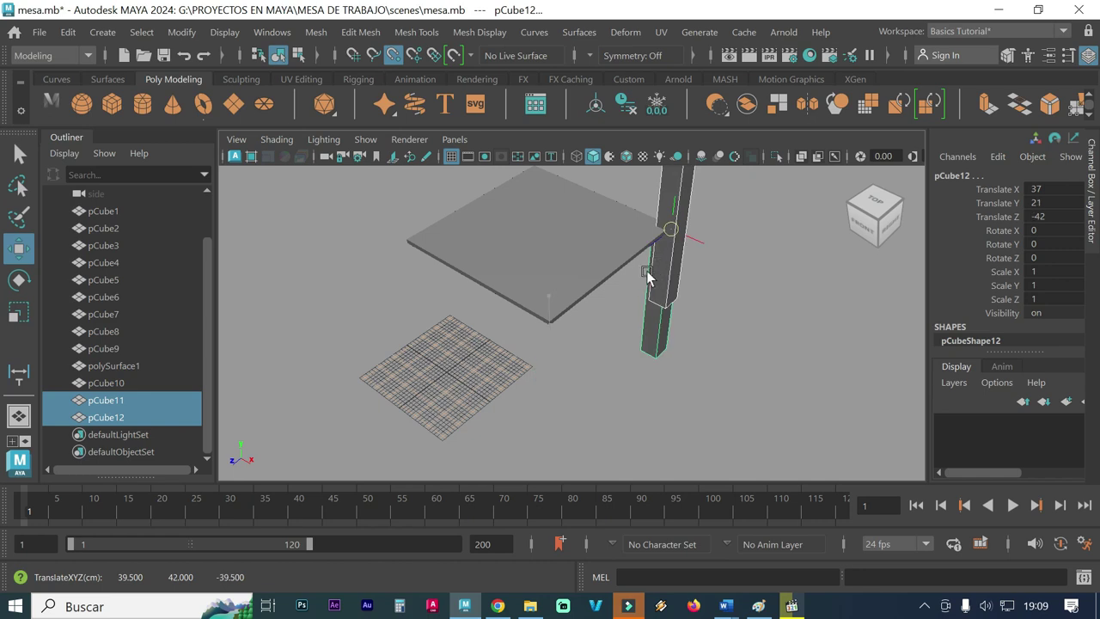
pyautogui.hotkey('ctrl', 'z')
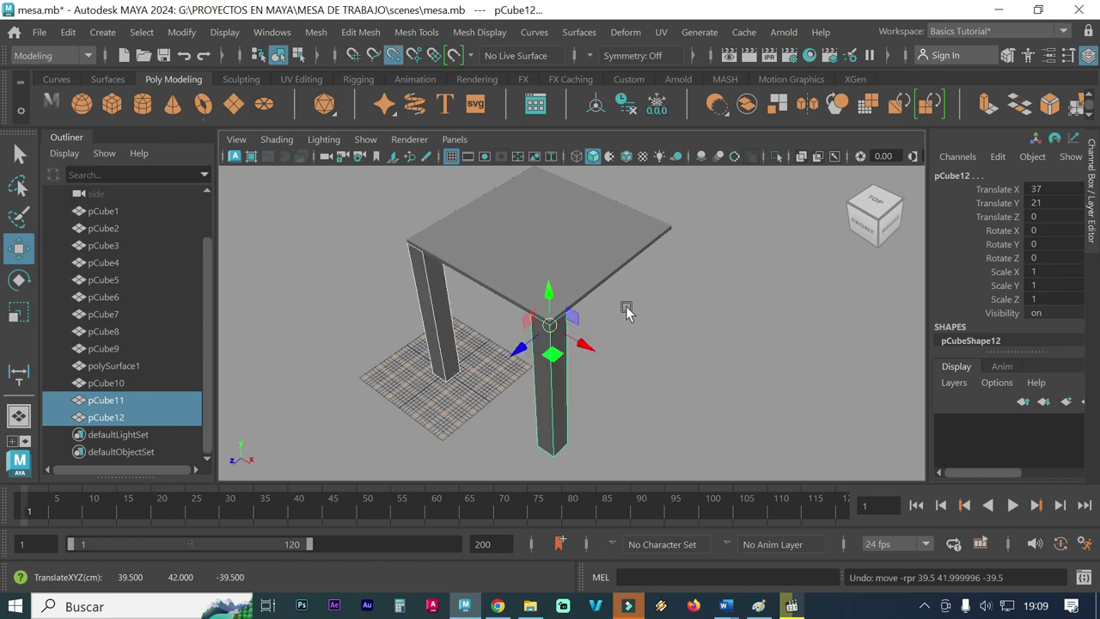
pyautogui.click(631, 331)
# Step: Select only the copied leg pCube12 and raise it slightly
pyautogui.click(541, 376)
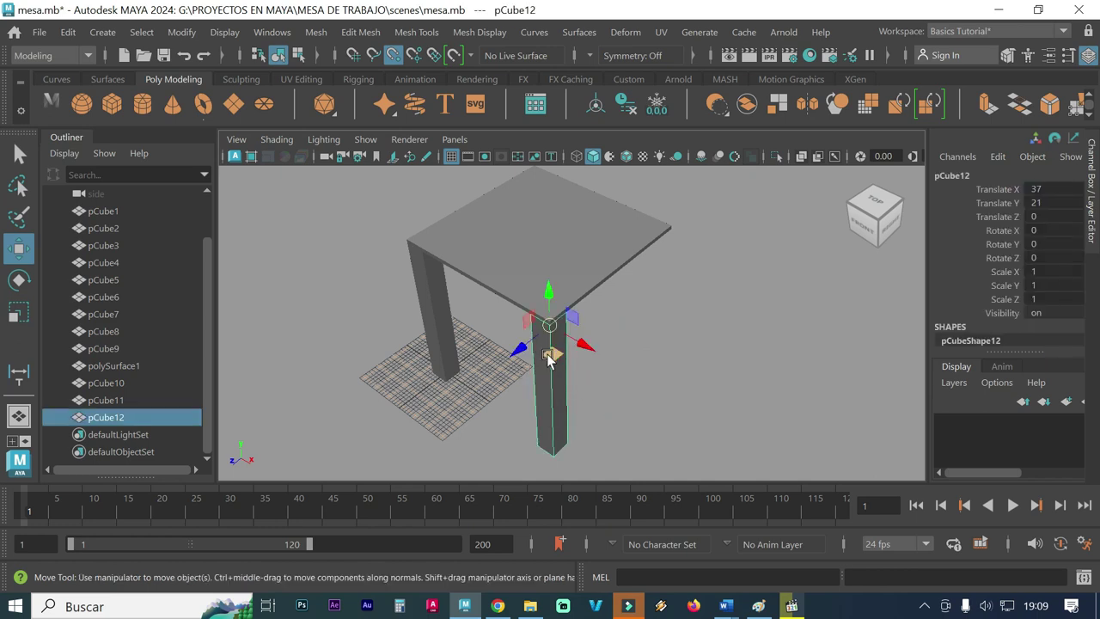
pyautogui.moveTo(550, 326)
pyautogui.mouseDown()
pyautogui.moveTo(620, 283)
pyautogui.moveTo(653, 277)
pyautogui.mouseUp()
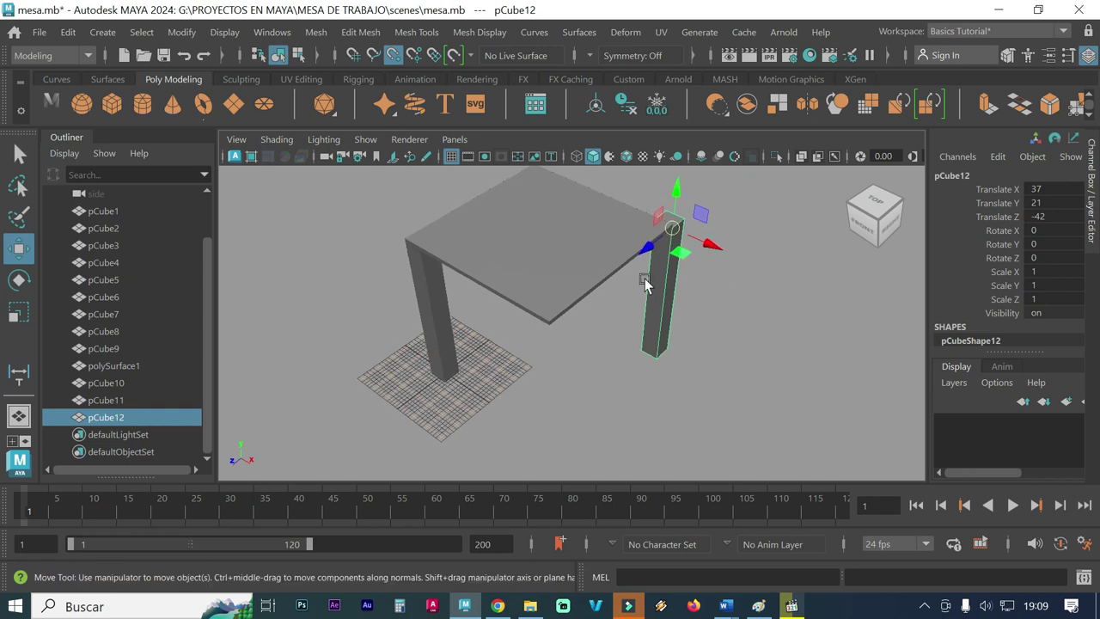
pyautogui.scroll(3, 645, 284)
pyautogui.scroll(2, 668, 300)
pyautogui.scroll(1, 404, 305)
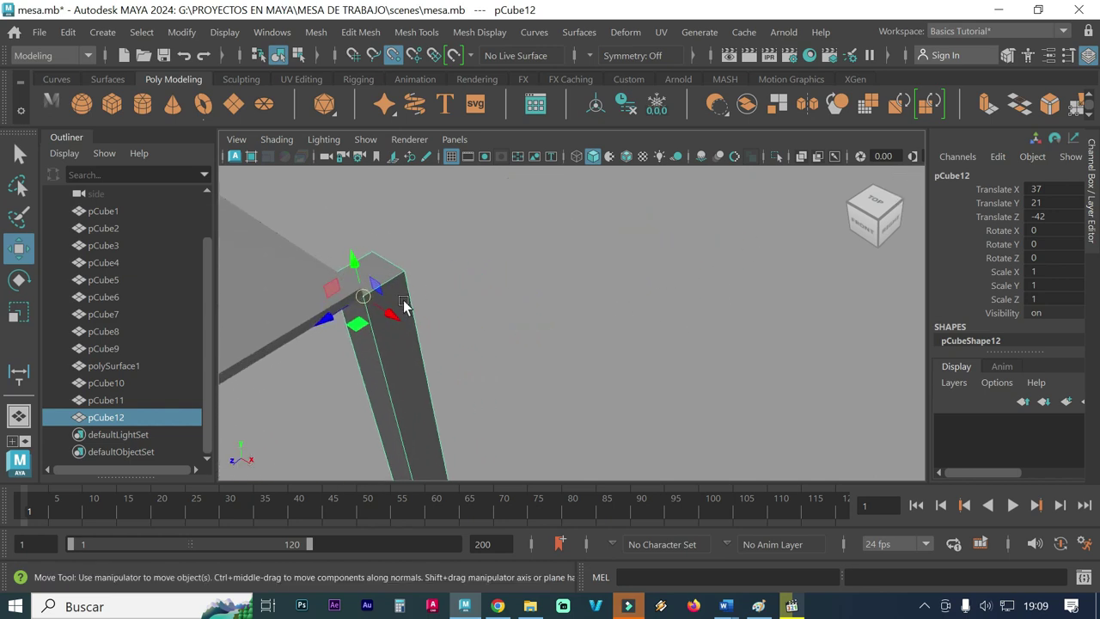
# Step: Snap pCube12's pivot to its top corner and move it on Z to -37, meeting the table corner
pyautogui.press('d')
pyautogui.moveTo(366, 301); pyautogui.dragTo(389, 286)
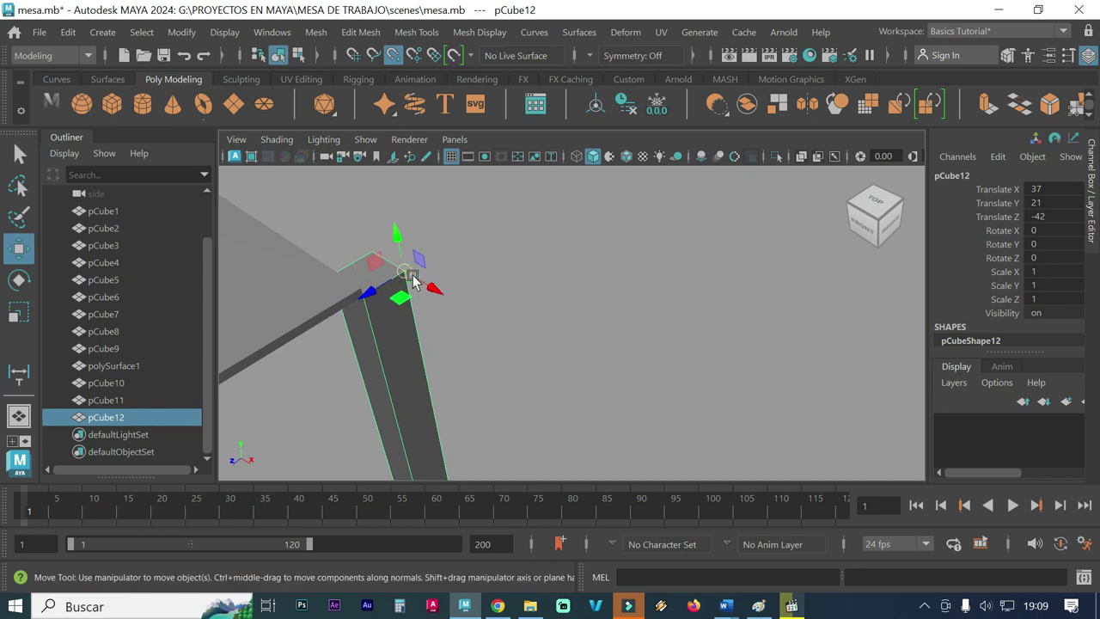
pyautogui.moveTo(412, 282); pyautogui.dragTo(378, 311)
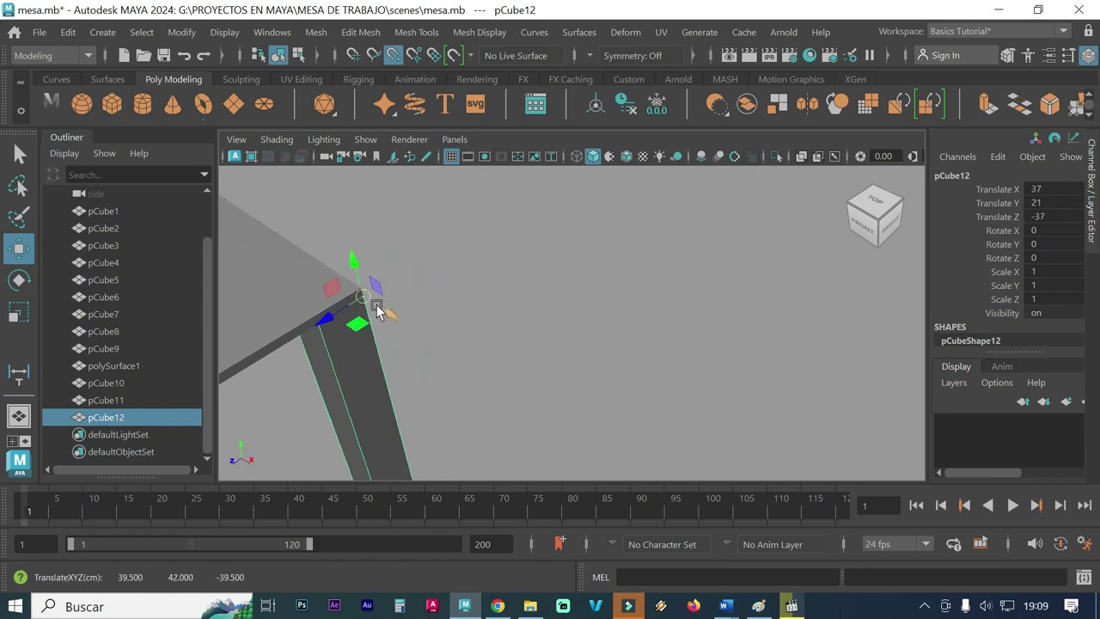
pyautogui.moveTo(354, 321)
pyautogui.keyDown('alt'); pyautogui.mouseDown(button='right')
pyautogui.moveTo(467, 290)
pyautogui.moveTo(323, 342)
pyautogui.mouseUp(button='right'); pyautogui.keyUp('alt')
pyautogui.moveTo(323, 342)
pyautogui.keyDown('alt'); pyautogui.mouseDown()
pyautogui.moveTo(503, 344)
pyautogui.moveTo(473, 354)
pyautogui.moveTo(543, 351)
pyautogui.moveTo(547, 339)
pyautogui.mouseUp(); pyautogui.keyUp('alt')
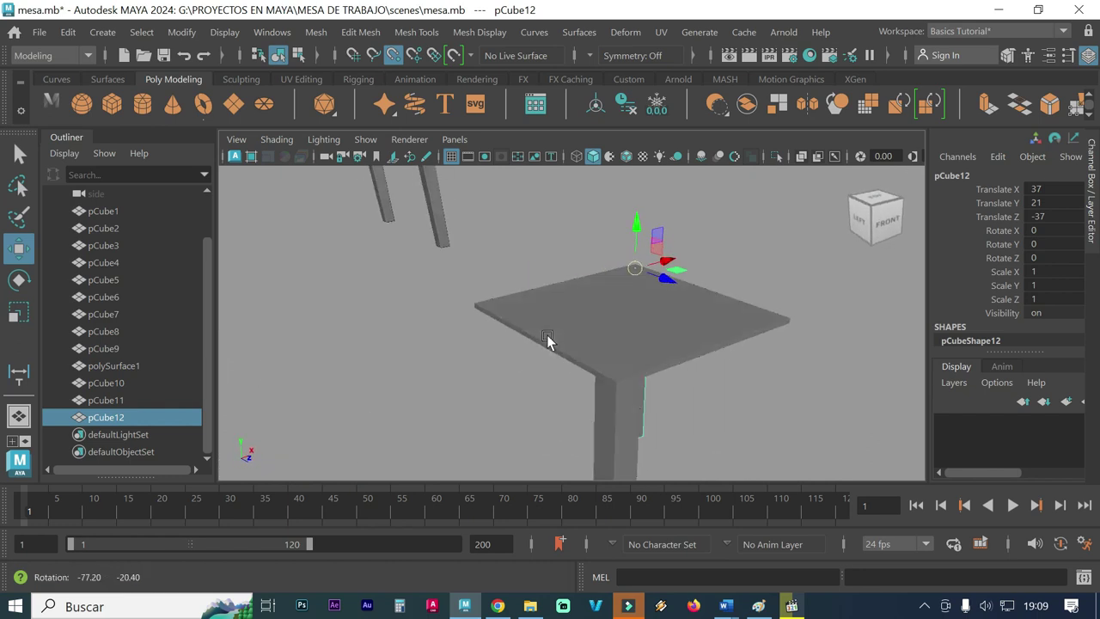
# Step: Select leg pCube11 and snap its pivot to the leg's top-left corner
pyautogui.click(521, 395)
pyautogui.click(610, 423)
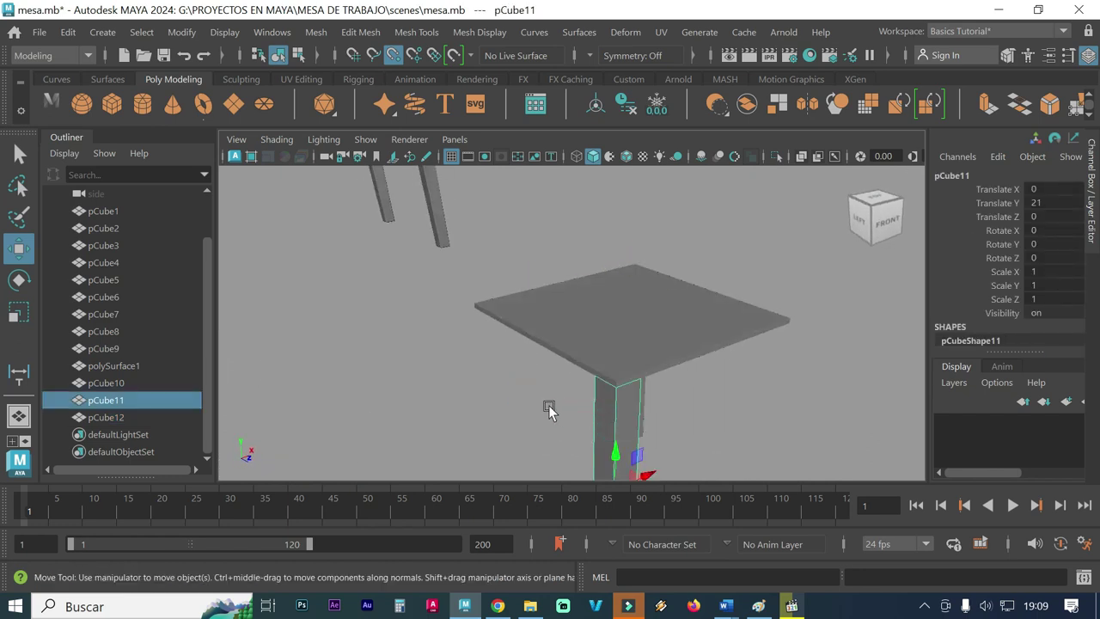
pyautogui.press('d')
pyautogui.keyDown('alt'); pyautogui.moveTo(594, 427); pyautogui.dragTo(579, 400, button='middle'); pyautogui.keyUp('alt')
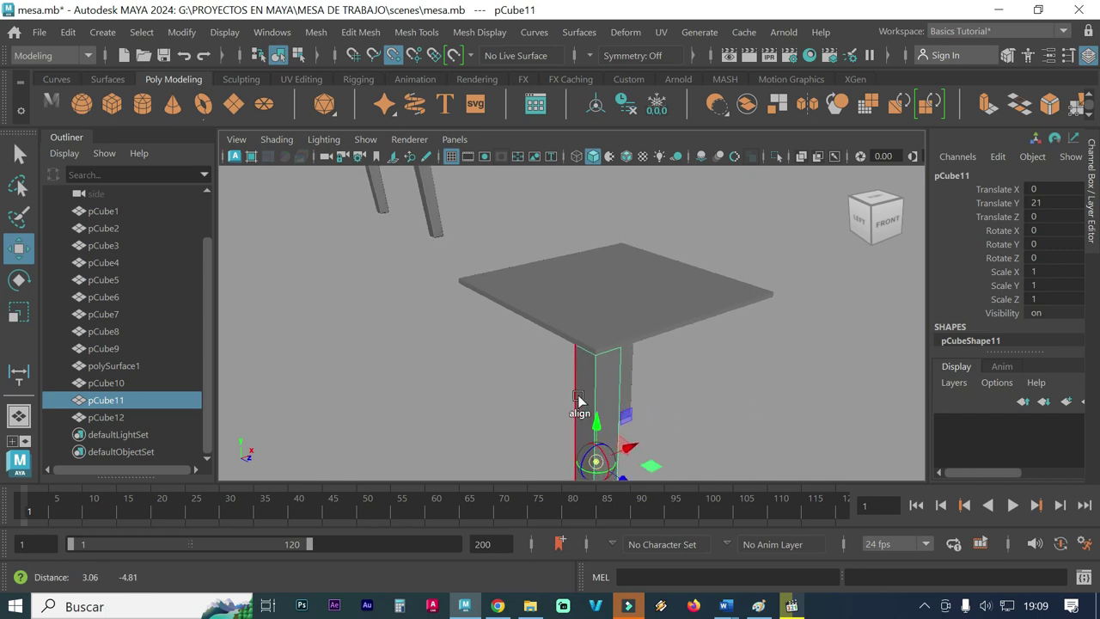
pyautogui.moveTo(592, 445); pyautogui.dragTo(587, 362)
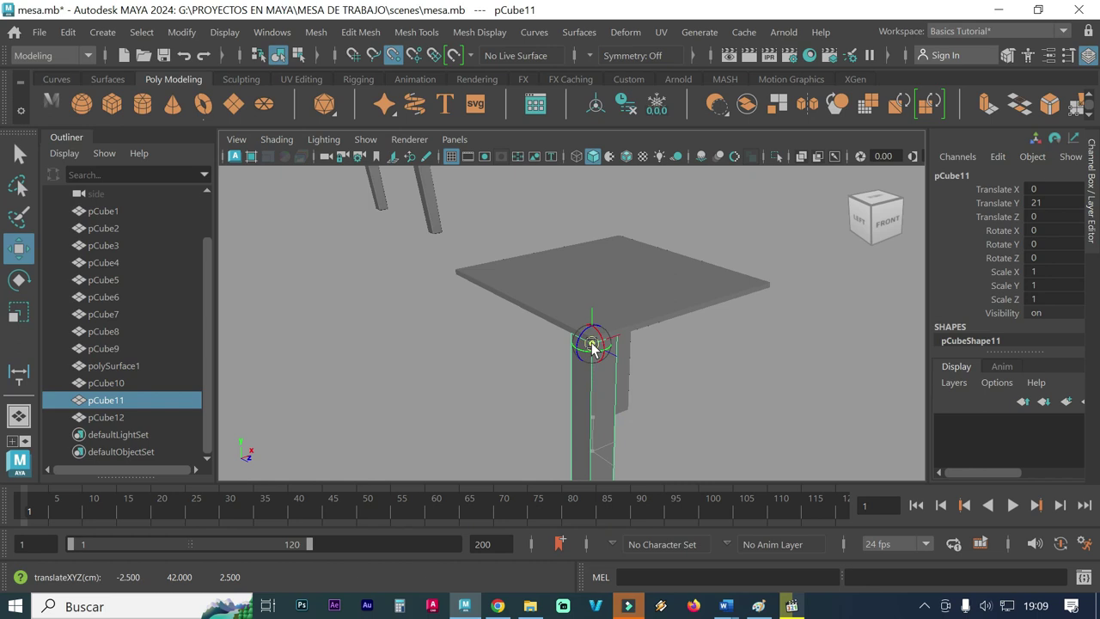
pyautogui.moveTo(592, 345); pyautogui.dragTo(571, 338)
pyautogui.scroll(2, 558, 338)
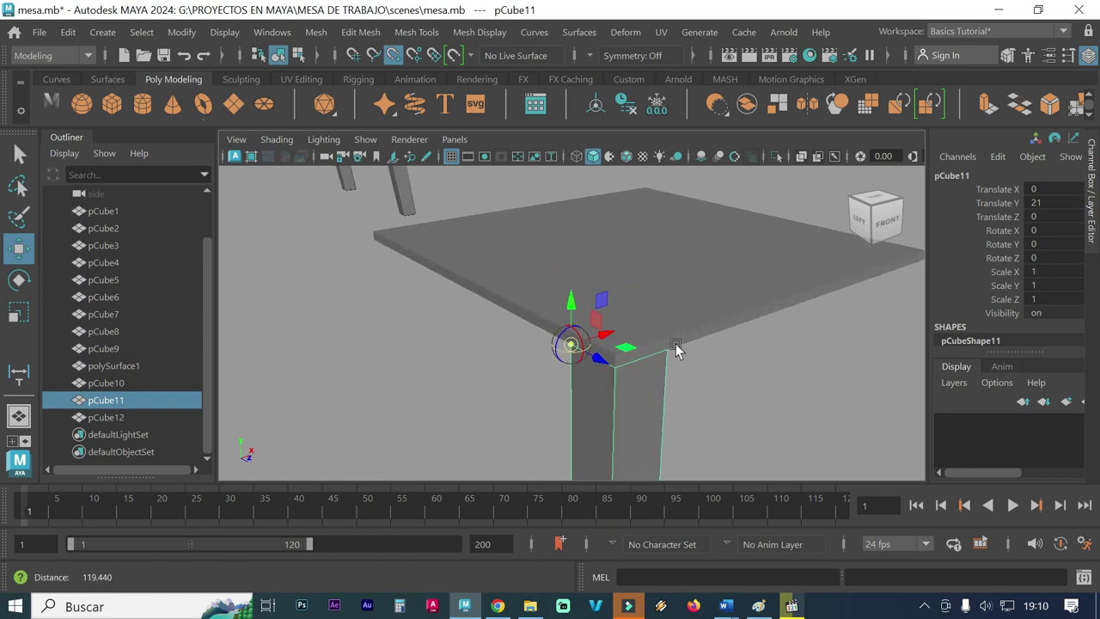
pyautogui.scroll(2, 676, 347)
pyautogui.scroll(2, 602, 360)
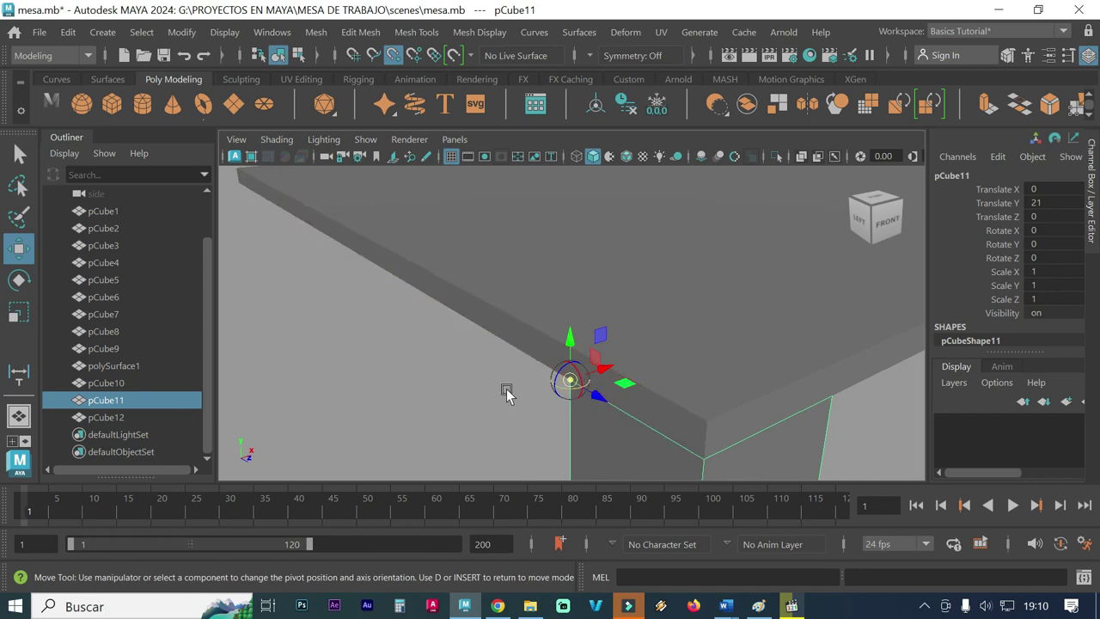
pyautogui.scroll(-2, 429, 374)
pyautogui.press('d')
# Step: Move pCube11 along Z to -37 at the table top's left corner, then deselect it
pyautogui.moveTo(569, 357); pyautogui.dragTo(332, 237)
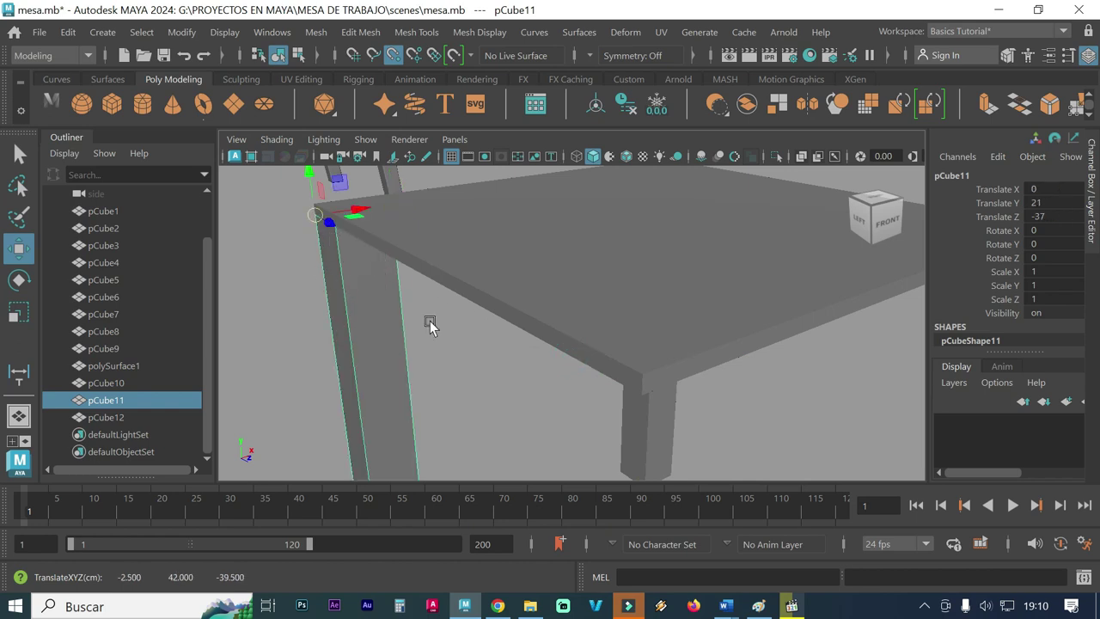
pyautogui.scroll(-3, 429, 321)
pyautogui.scroll(-2, 406, 337)
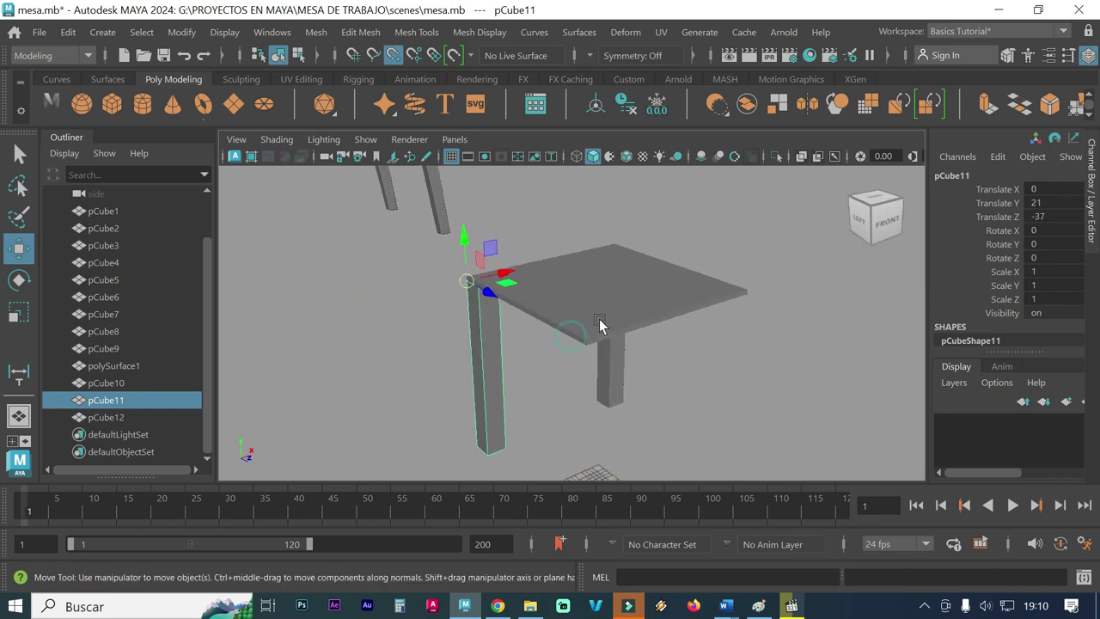
pyautogui.click(737, 260)
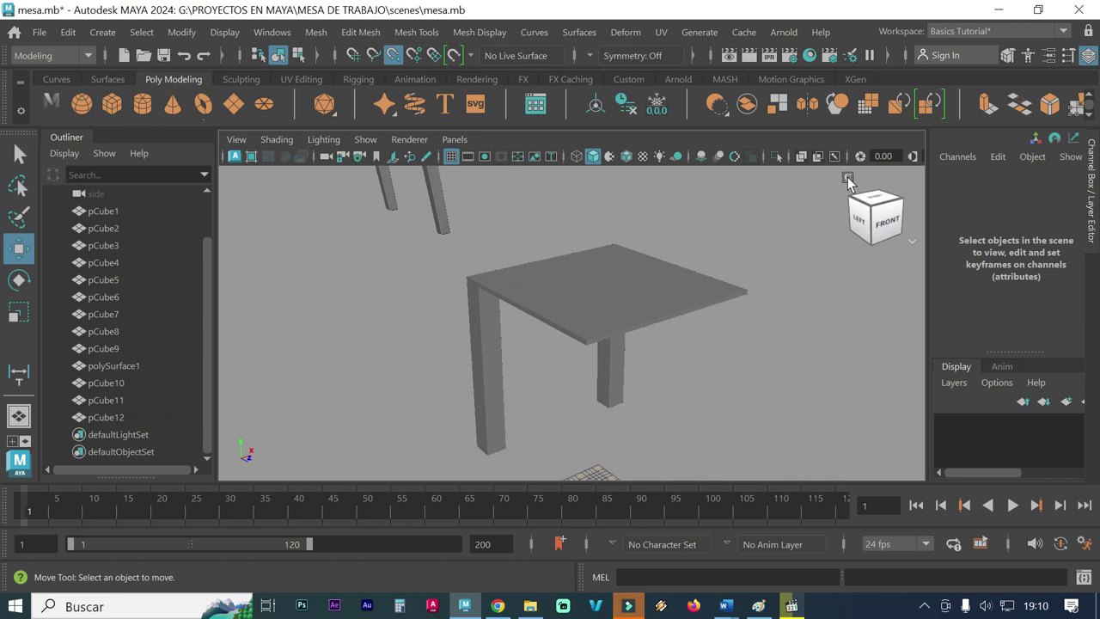
# Step: Turn to a front-right angle, zoom out, and pan and dolly to frame both tables
pyautogui.click(848, 183)
pyautogui.scroll(-3, 718, 298)
pyautogui.scroll(-2, 643, 299)
pyautogui.scroll(-1, 579, 298)
pyautogui.scroll(-2, 546, 297)
pyautogui.scroll(-2, 543, 299)
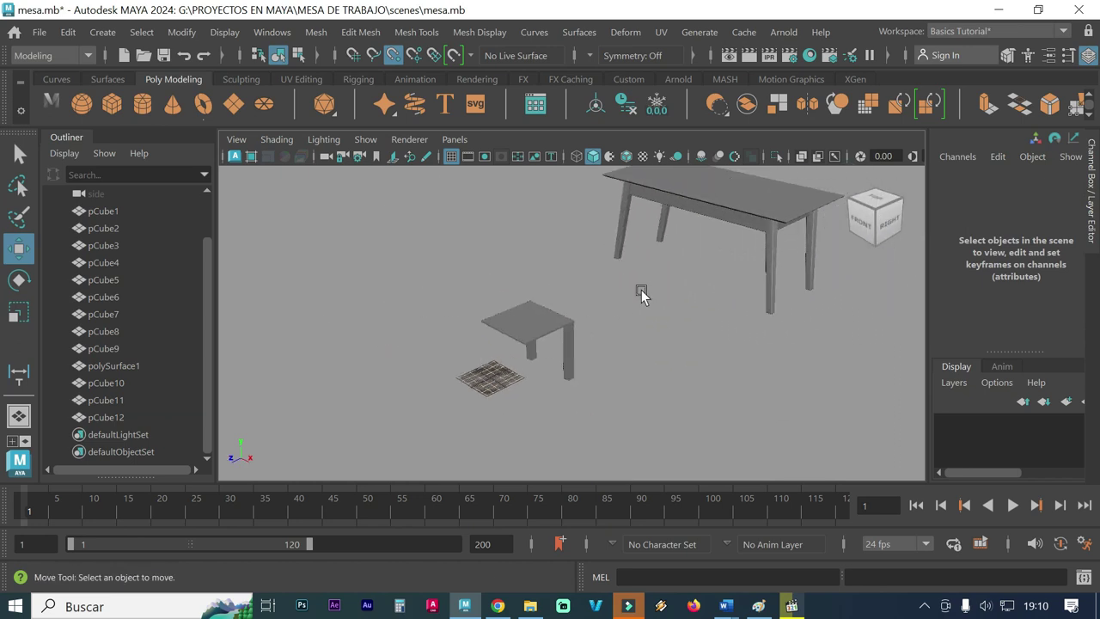
pyautogui.keyDown('alt'); pyautogui.moveTo(599, 298); pyautogui.dragTo(544, 319, button='middle'); pyautogui.keyUp('alt')
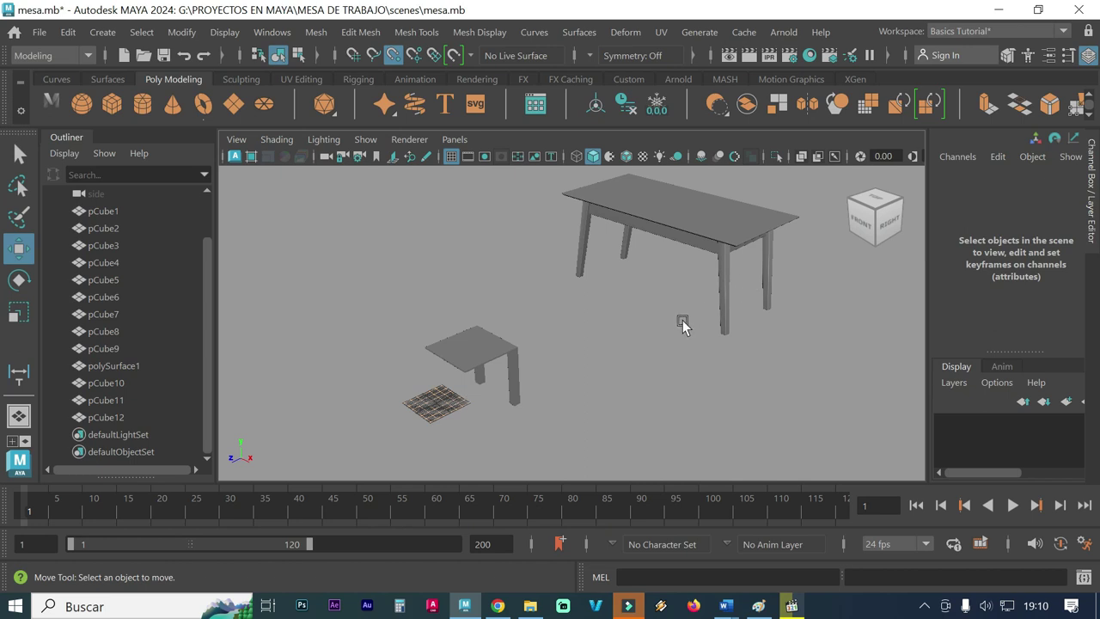
pyautogui.keyDown('alt'); pyautogui.moveTo(422, 404); pyautogui.dragTo(525, 351, button='right'); pyautogui.keyUp('alt')
pyautogui.keyDown('alt'); pyautogui.moveTo(439, 359); pyautogui.dragTo(528, 317, button='right'); pyautogui.keyUp('alt')
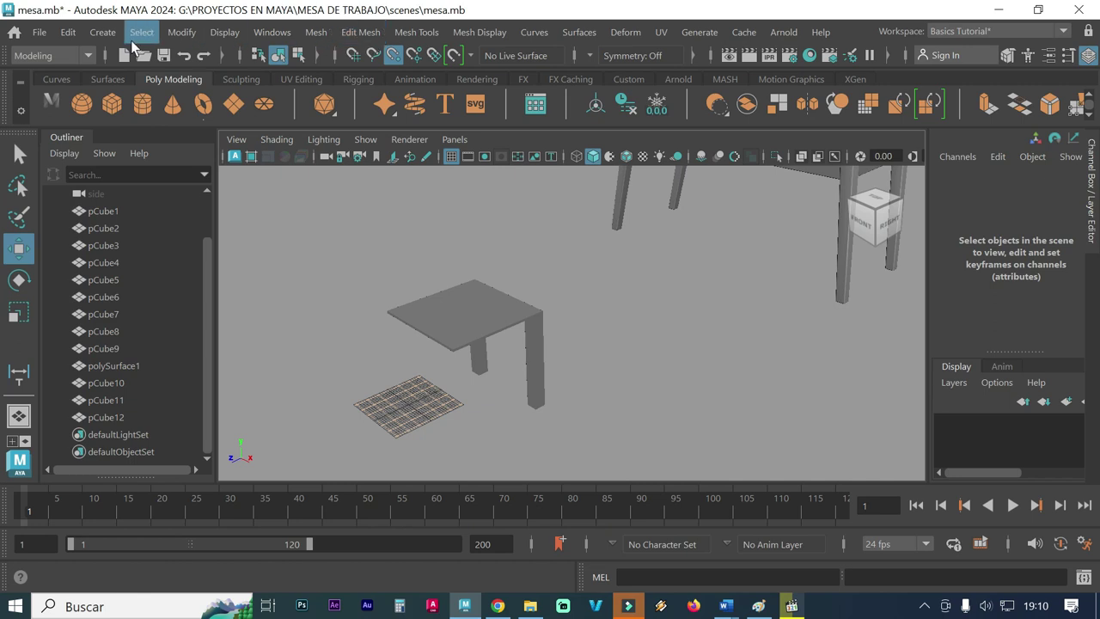
# Step: Create polygon cube pCube13 sized Width 5, Height 100, Depth 5 from the Cube options
pyautogui.click(104, 32)
pyautogui.moveTo(150, 80)
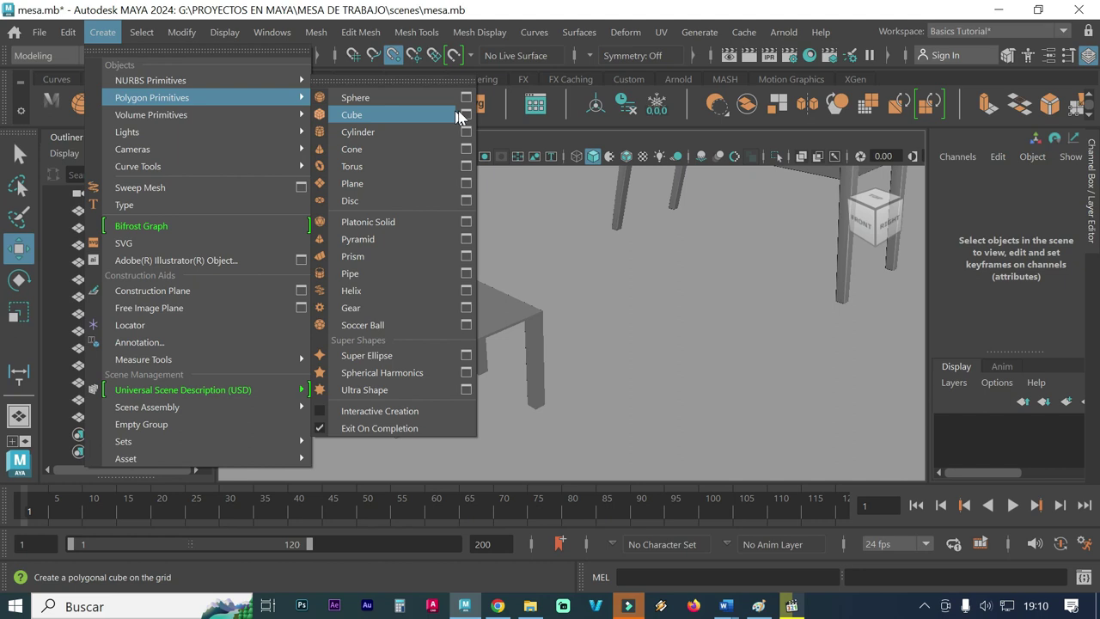
pyautogui.click(465, 114)
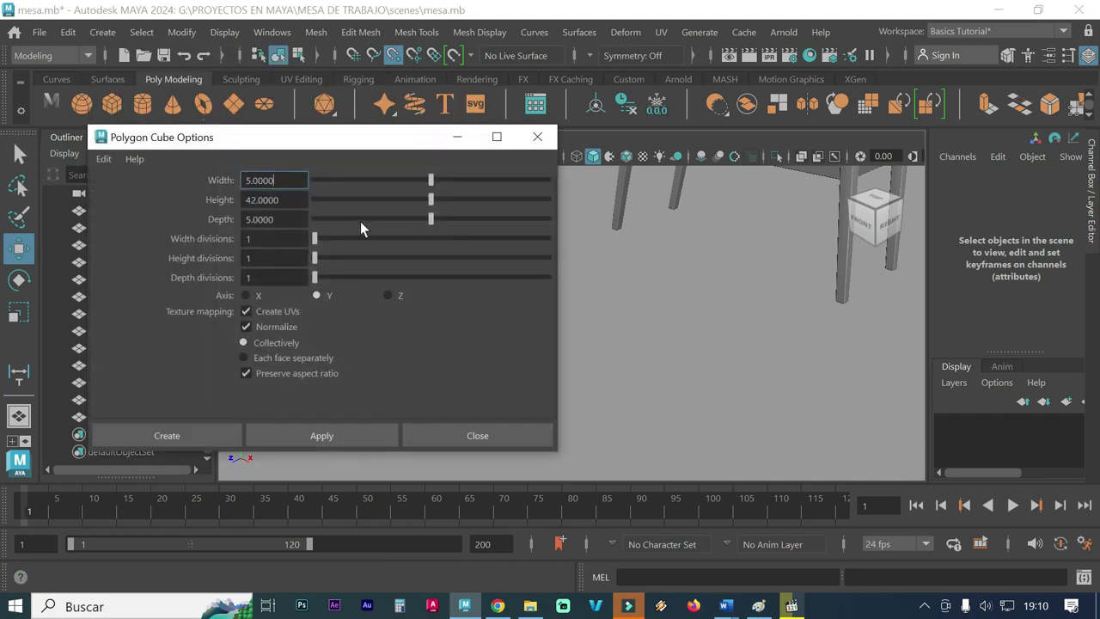
pyautogui.click(287, 200)
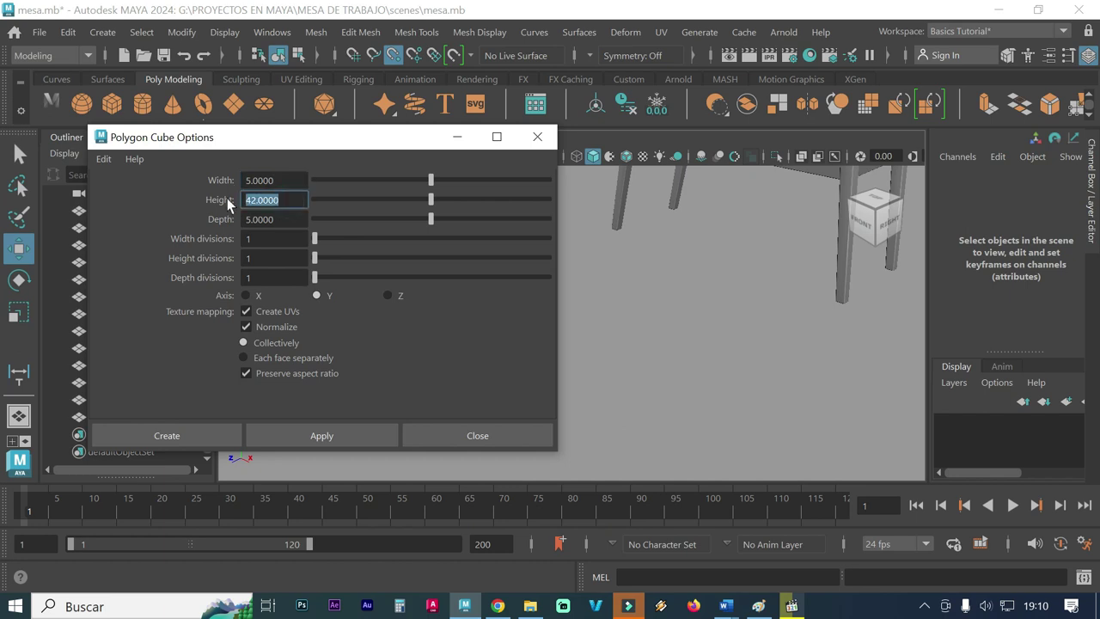
pyautogui.write('100')
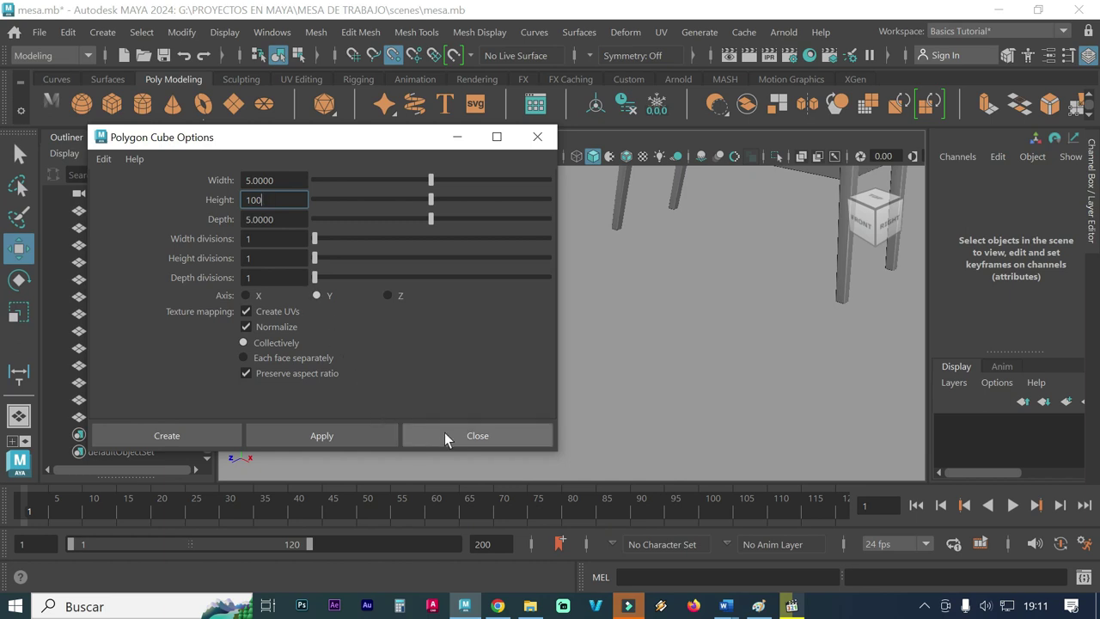
pyautogui.click(354, 437)
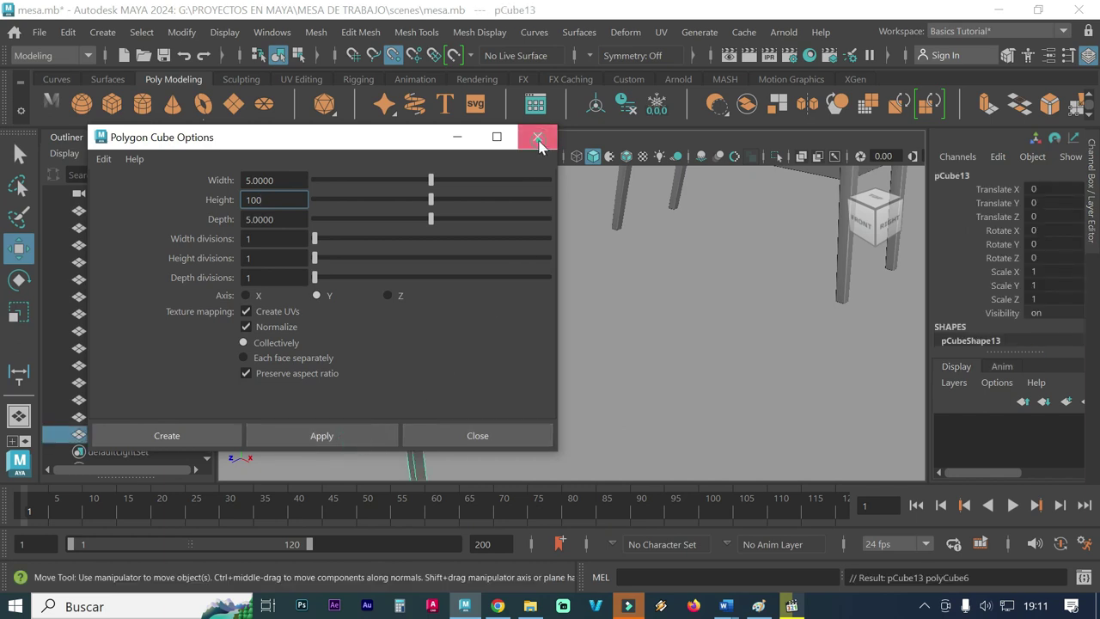
pyautogui.click(537, 137)
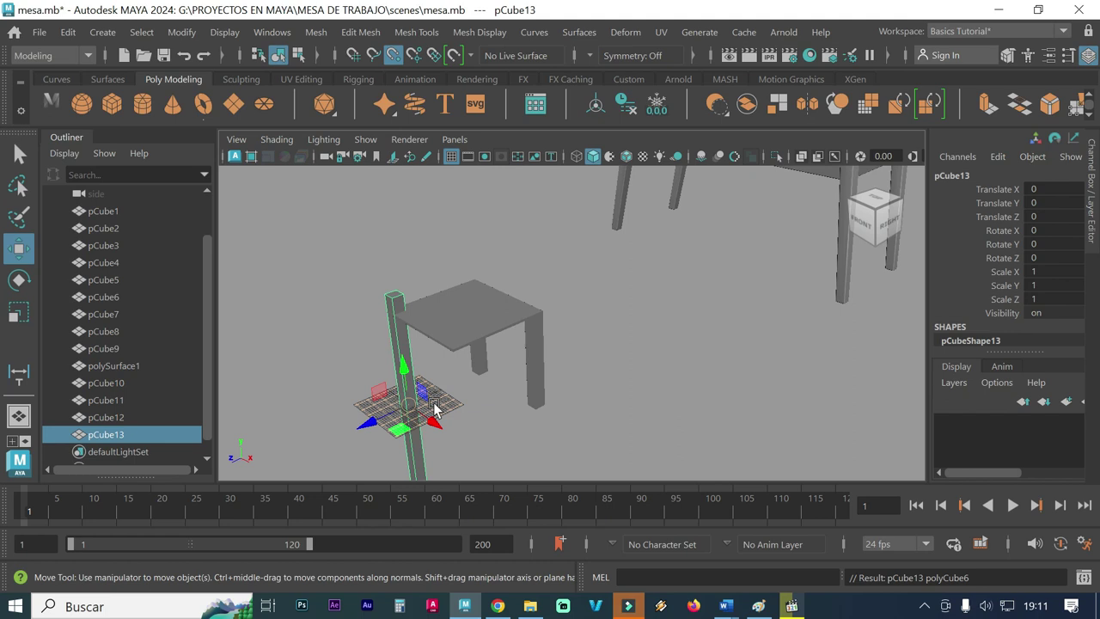
# Step: Raise post pCube13 with point snapping turned off, setting Translate Y to 50
pyautogui.moveTo(406, 371); pyautogui.dragTo(402, 351)
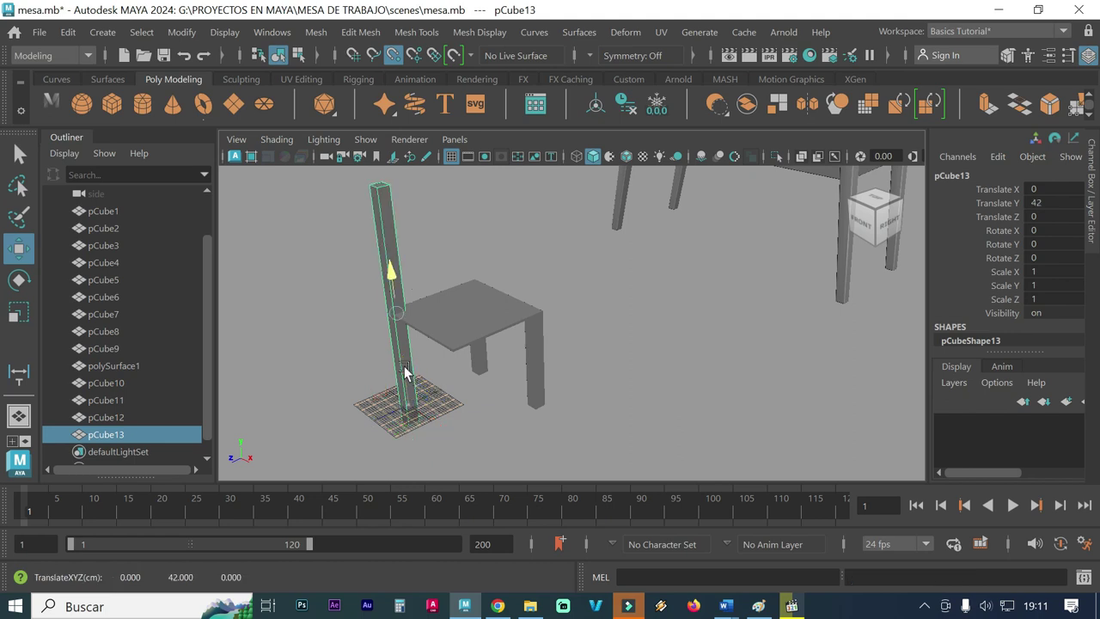
pyautogui.moveTo(401, 315); pyautogui.dragTo(402, 299)
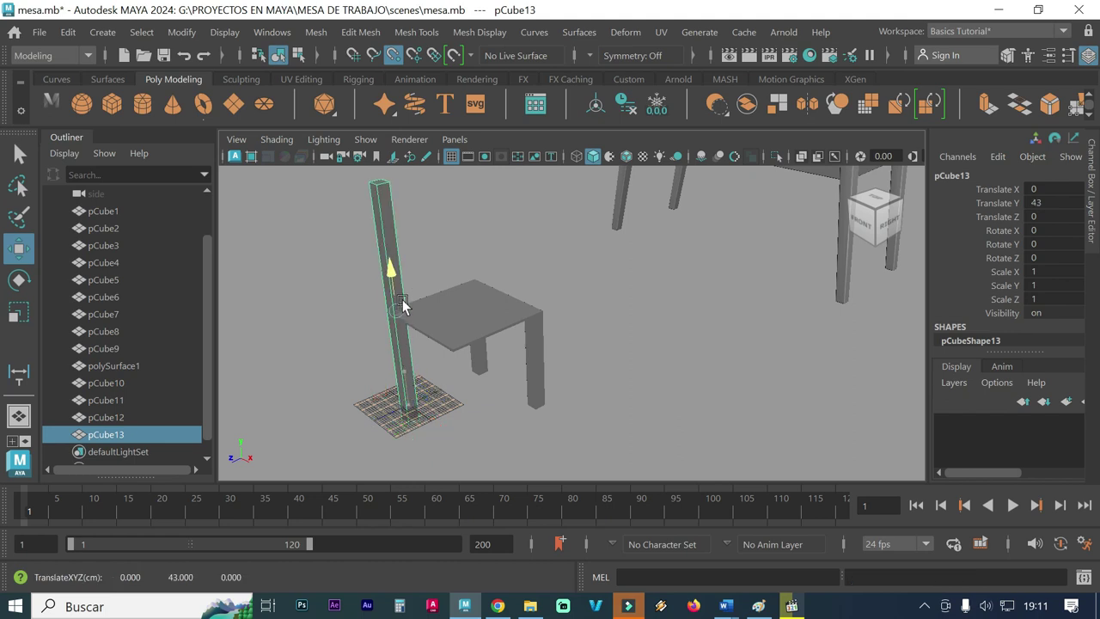
pyautogui.click(395, 56)
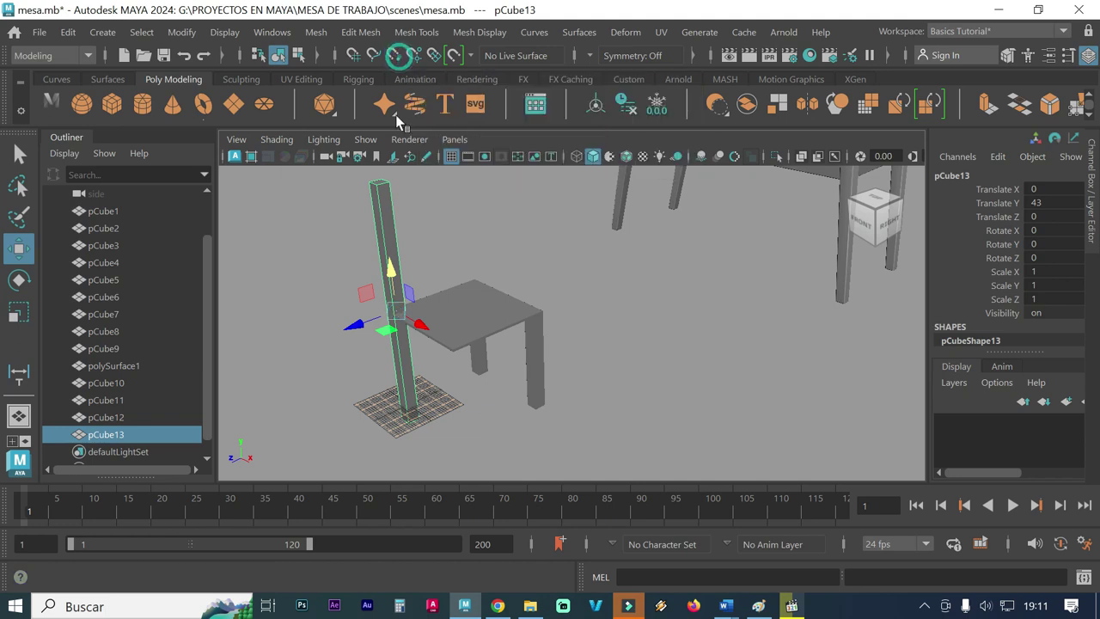
pyautogui.moveTo(391, 284)
pyautogui.mouseDown()
pyautogui.moveTo(385, 260)
pyautogui.moveTo(379, 267)
pyautogui.mouseUp()
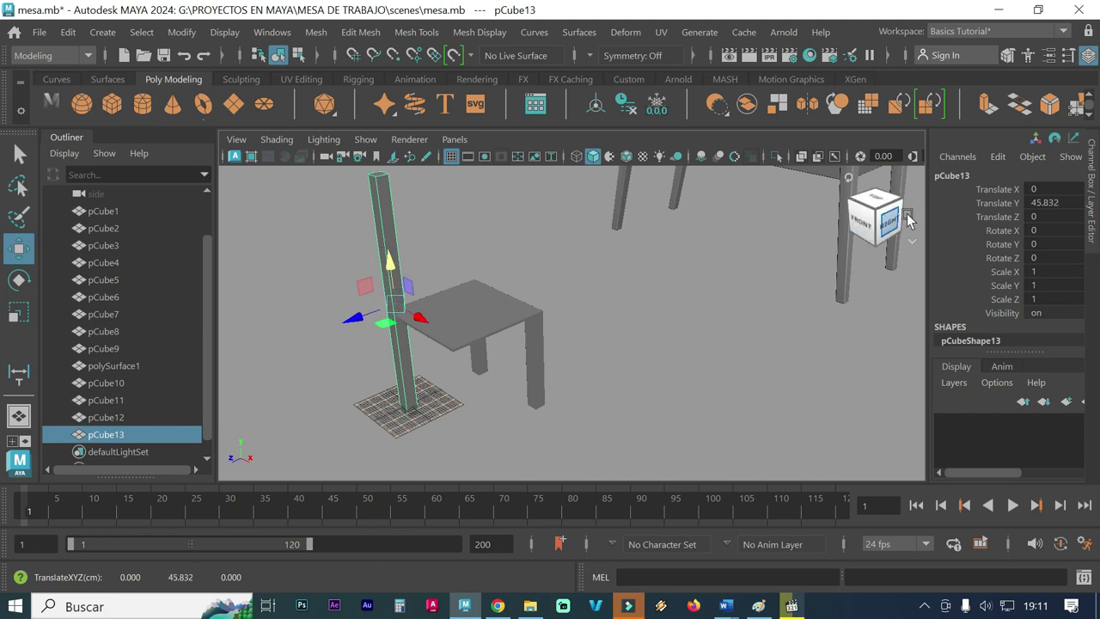
pyautogui.doubleClick(1057, 202)
pyautogui.write('50')
pyautogui.press('Return')
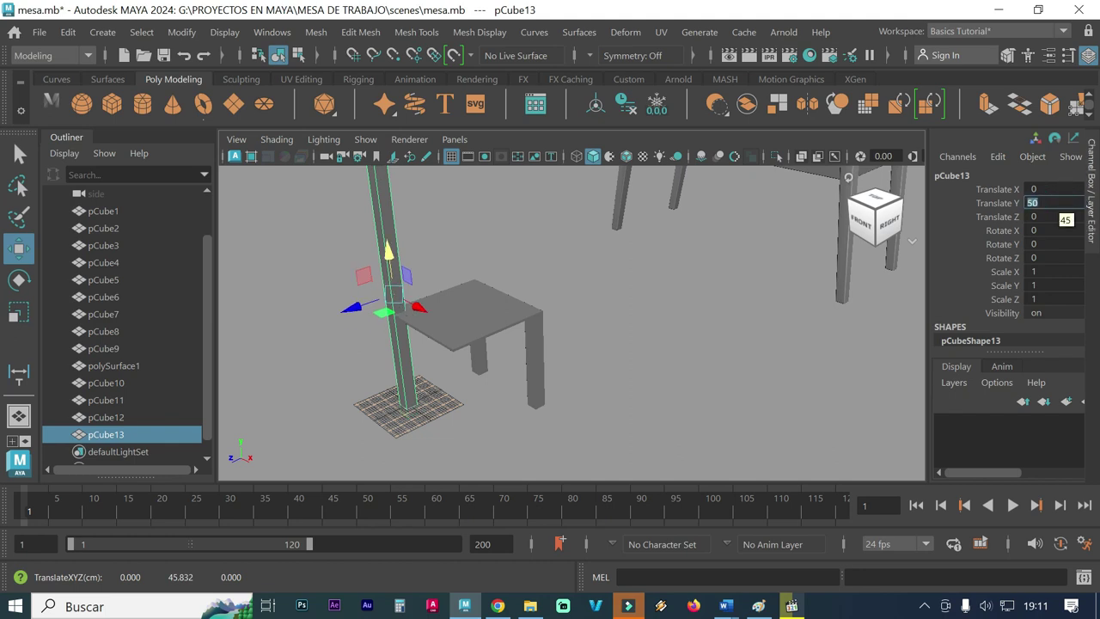
pyautogui.moveTo(417, 332)
pyautogui.keyDown('alt'); pyautogui.mouseDown()
pyautogui.moveTo(421, 343)
pyautogui.moveTo(446, 344)
pyautogui.moveTo(471, 384)
pyautogui.moveTo(571, 425)
pyautogui.mouseUp(); pyautogui.keyUp('alt')
pyautogui.moveTo(571, 426)
pyautogui.keyDown('alt'); pyautogui.mouseDown(button='middle')
pyautogui.moveTo(614, 344)
pyautogui.moveTo(588, 361)
pyautogui.moveTo(623, 344)
pyautogui.mouseUp(button='middle'); pyautogui.keyUp('alt')
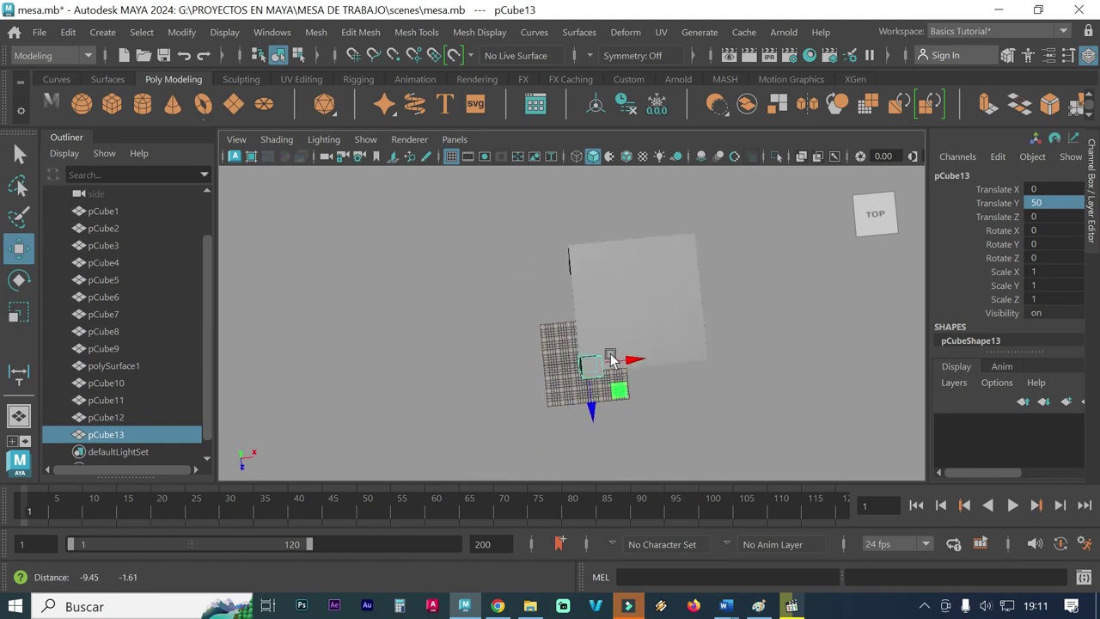
# Step: Maximize the Top view, then zoom and pan to centre it on the post
pyautogui.press('space')
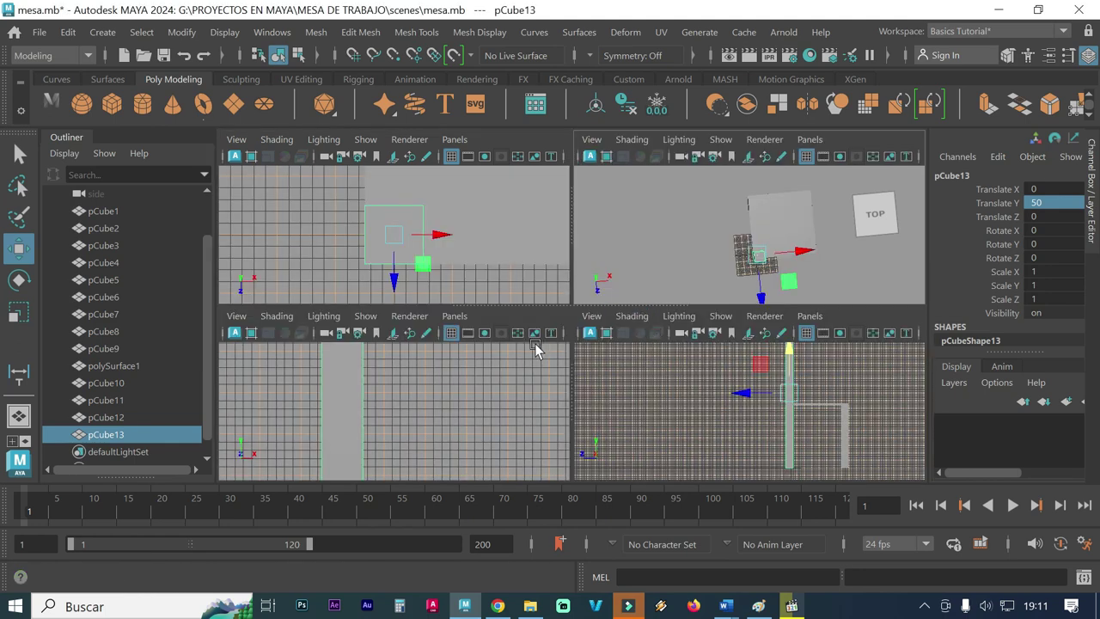
pyautogui.press('space')
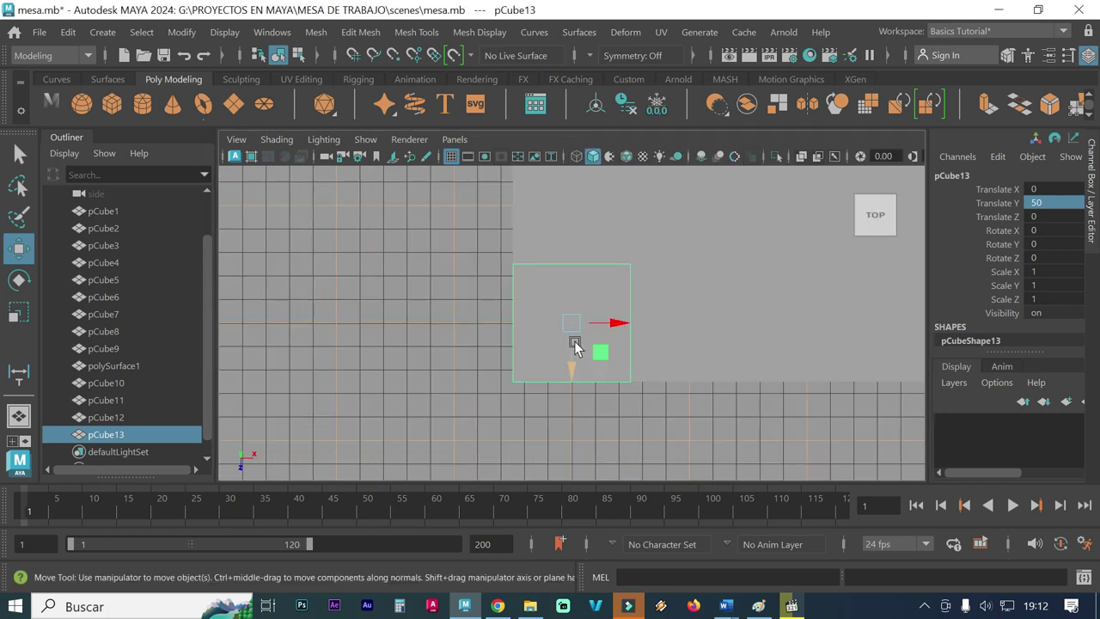
pyautogui.scroll(-2, 575, 345)
pyautogui.scroll(-2, 576, 344)
pyautogui.scroll(-2, 577, 344)
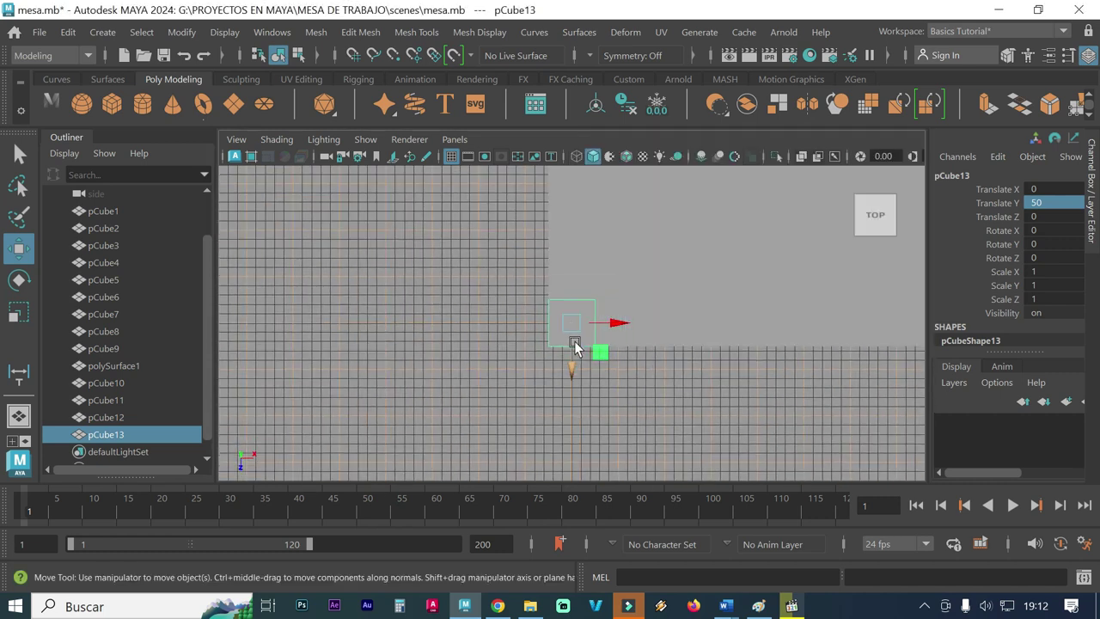
pyautogui.scroll(-3, 579, 344)
pyautogui.scroll(-1, 581, 345)
pyautogui.keyDown('alt'); pyautogui.moveTo(655, 297); pyautogui.dragTo(619, 359, button='middle'); pyautogui.keyUp('alt')
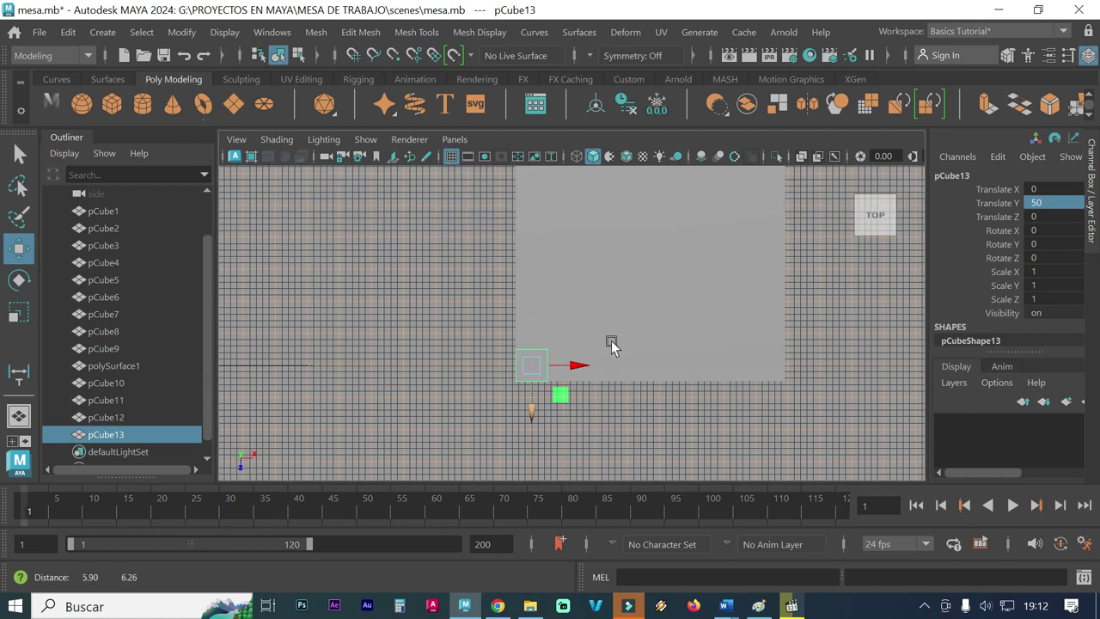
pyautogui.scroll(-1, 593, 350)
pyautogui.keyDown('alt'); pyautogui.moveTo(645, 318); pyautogui.dragTo(572, 383, button='middle'); pyautogui.keyUp('alt')
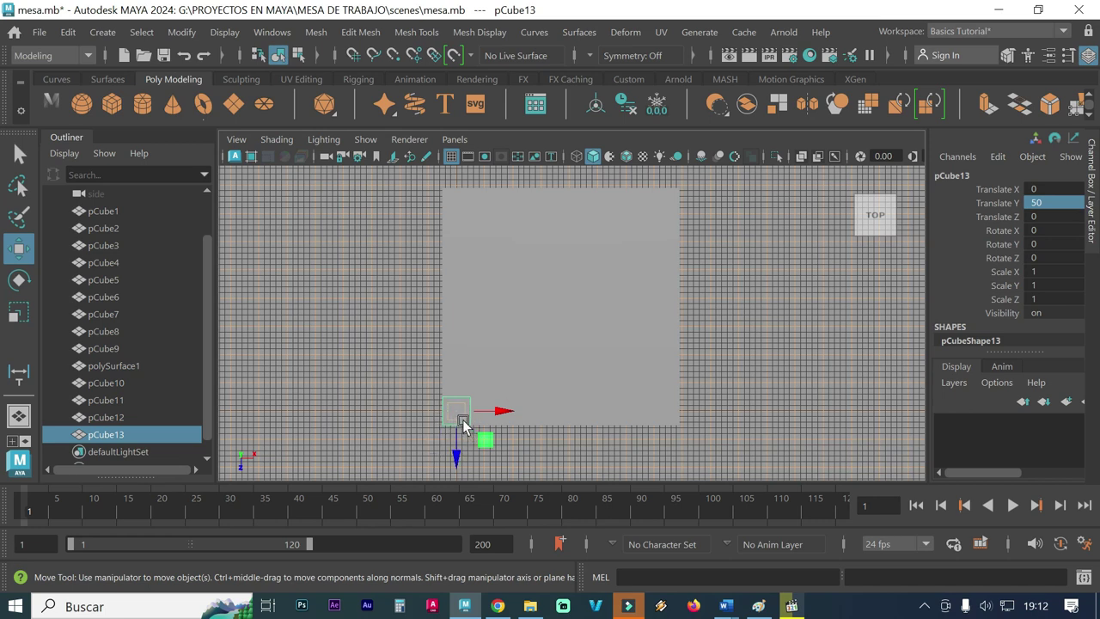
# Step: Maximize the Perspective view and orbit to see the post and table in 3D
pyautogui.press('space')
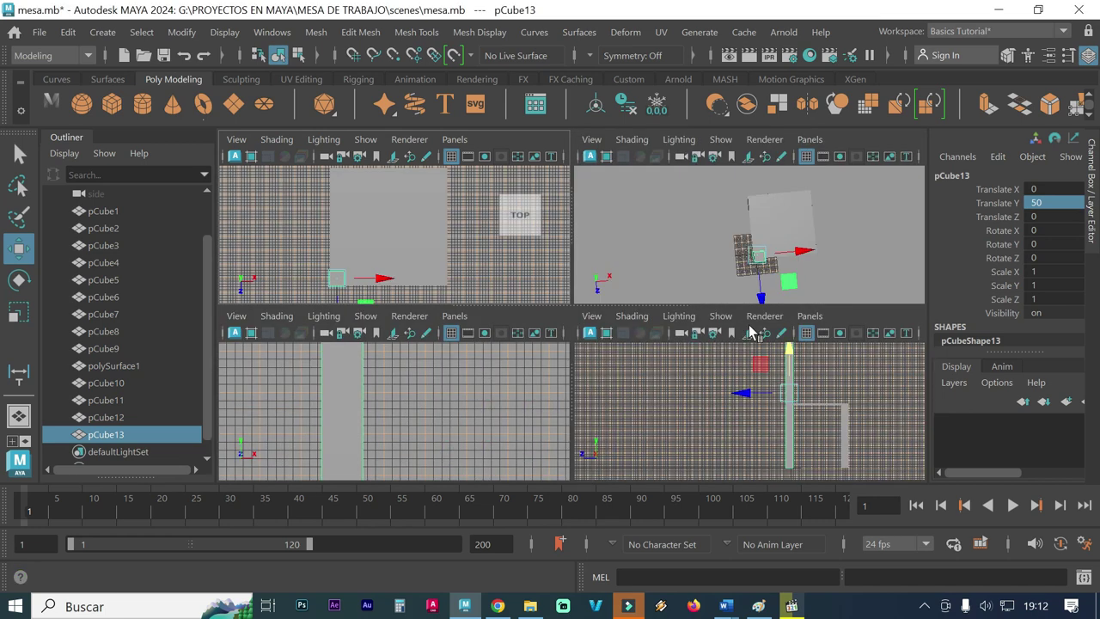
pyautogui.press('space')
pyautogui.moveTo(644, 383)
pyautogui.keyDown('alt'); pyautogui.mouseDown()
pyautogui.moveTo(582, 400)
pyautogui.moveTo(523, 363)
pyautogui.moveTo(497, 385)
pyautogui.mouseUp(); pyautogui.keyUp('alt')
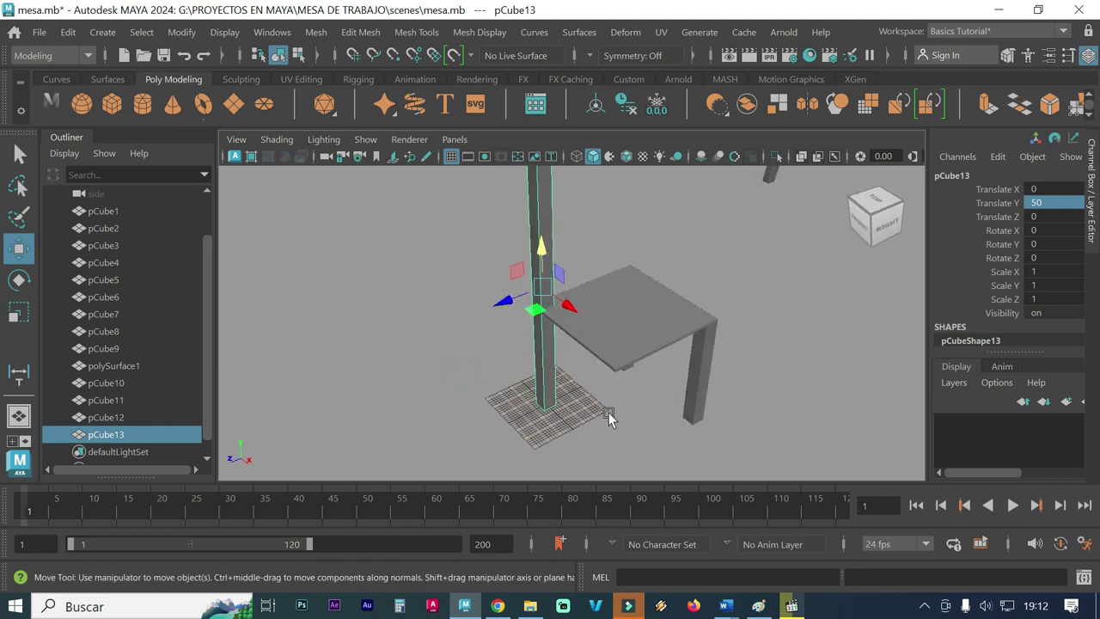
# Step: Pan, dolly and orbit the Perspective view around to the table's other side
pyautogui.keyDown('alt'); pyautogui.moveTo(633, 409); pyautogui.dragTo(652, 411, button='middle'); pyautogui.keyUp('alt')
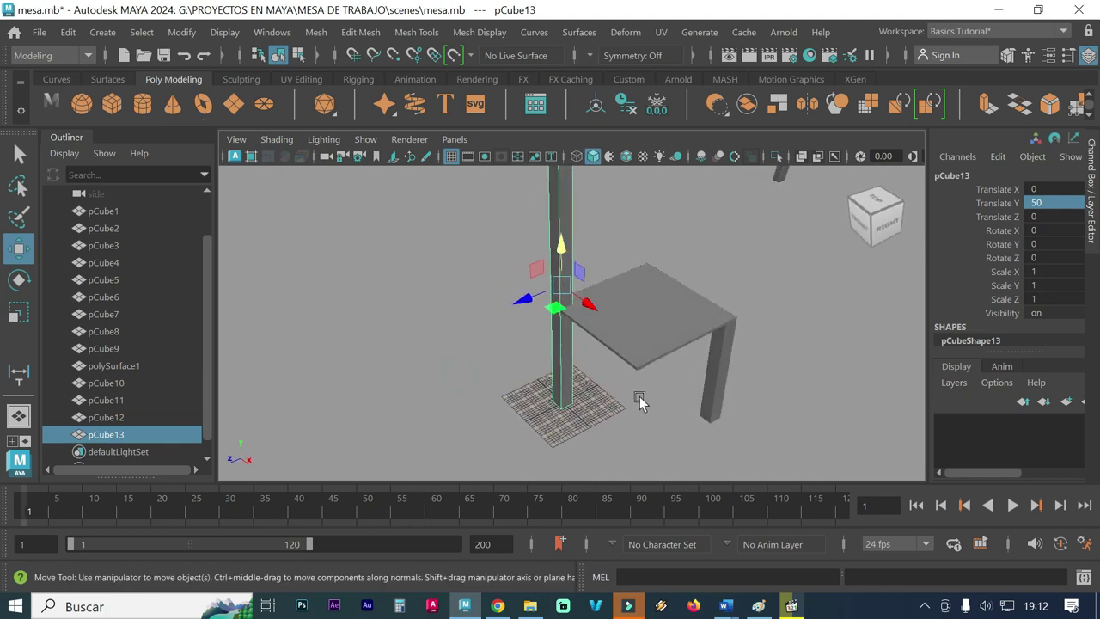
pyautogui.scroll(2, 558, 345)
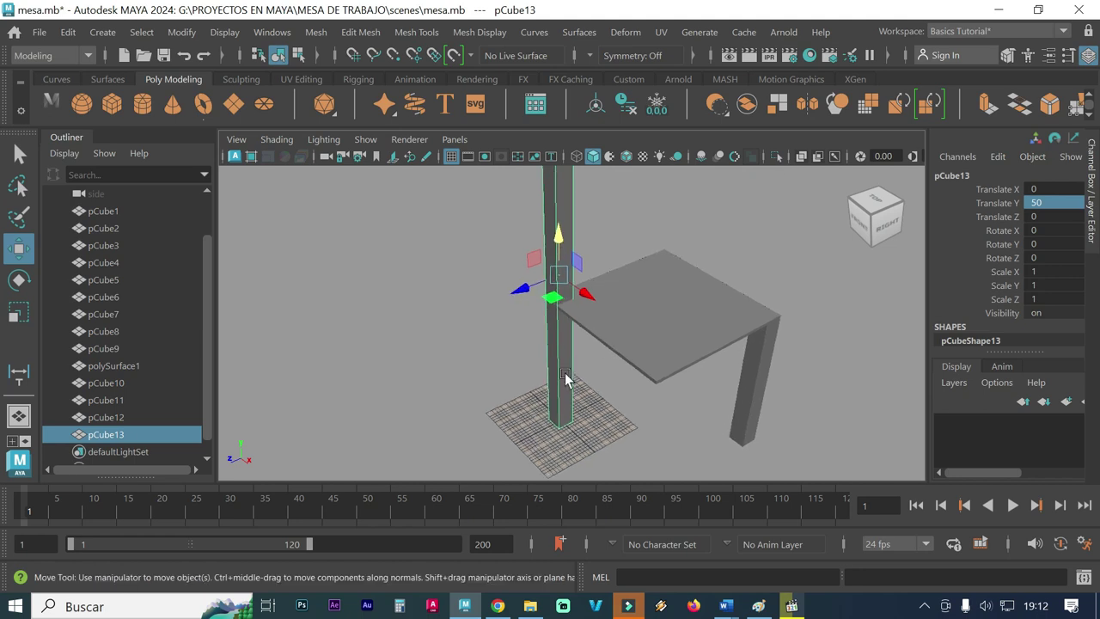
pyautogui.keyDown('alt'); pyautogui.moveTo(486, 340); pyautogui.dragTo(505, 368); pyautogui.keyUp('alt')
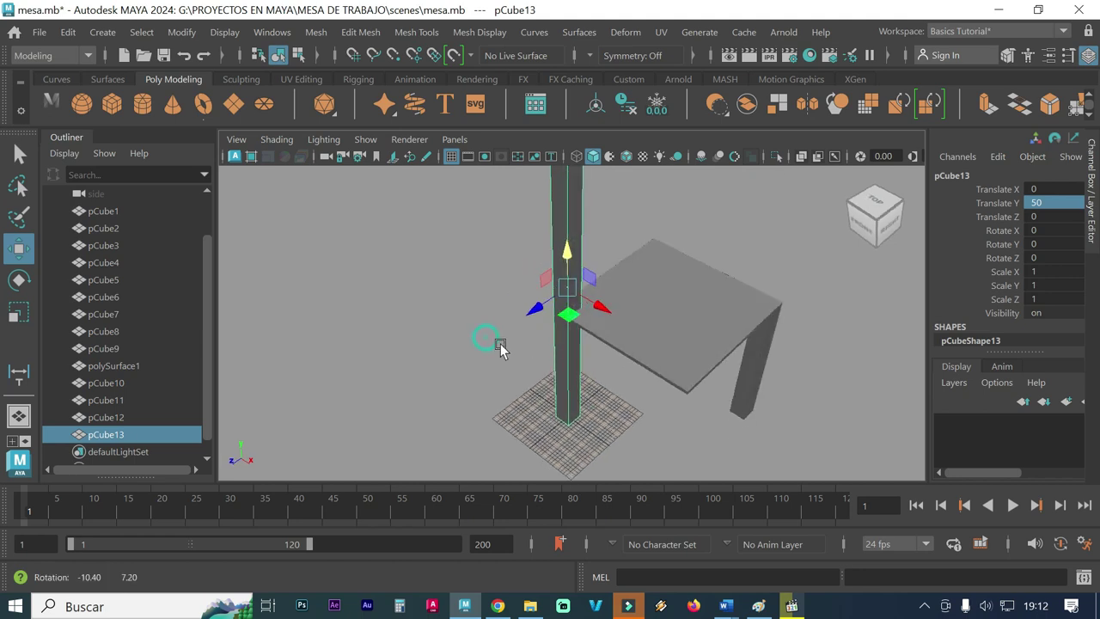
pyautogui.scroll(-2, 505, 368)
pyautogui.scroll(-1, 474, 339)
pyautogui.scroll(2, 464, 333)
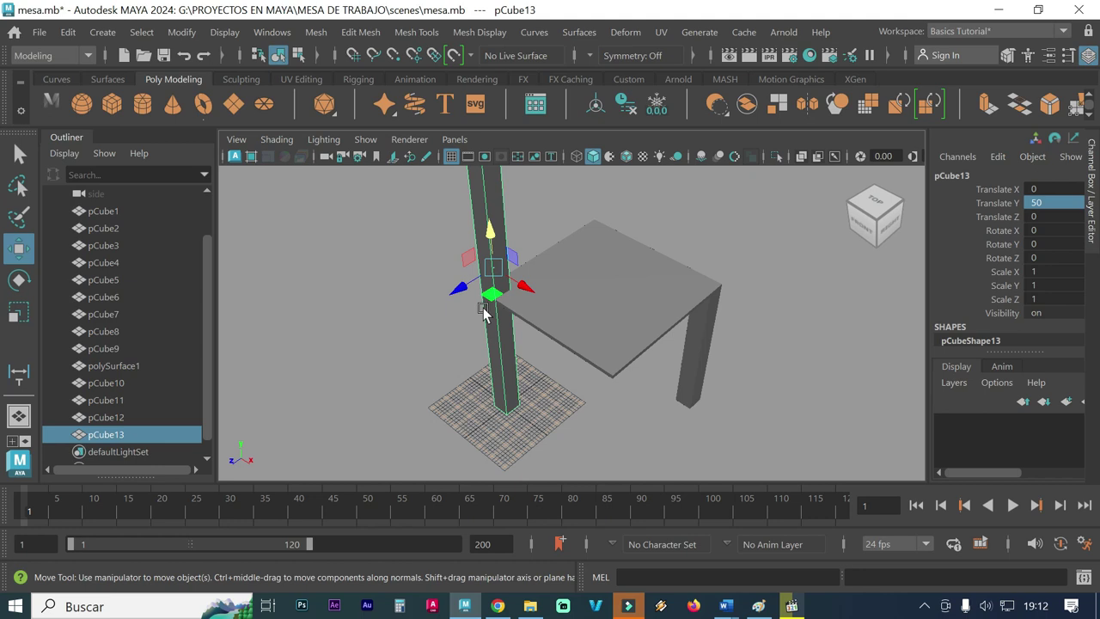
pyautogui.moveTo(639, 401)
pyautogui.keyDown('alt'); pyautogui.mouseDown()
pyautogui.moveTo(589, 372)
pyautogui.moveTo(413, 368)
pyautogui.mouseUp(); pyautogui.keyUp('alt')
pyautogui.moveTo(493, 358)
pyautogui.keyDown('alt'); pyautogui.mouseDown()
pyautogui.moveTo(487, 352)
pyautogui.moveTo(676, 360)
pyautogui.moveTo(518, 369)
pyautogui.moveTo(475, 351)
pyautogui.moveTo(582, 373)
pyautogui.moveTo(520, 361)
pyautogui.mouseUp(); pyautogui.keyUp('alt')
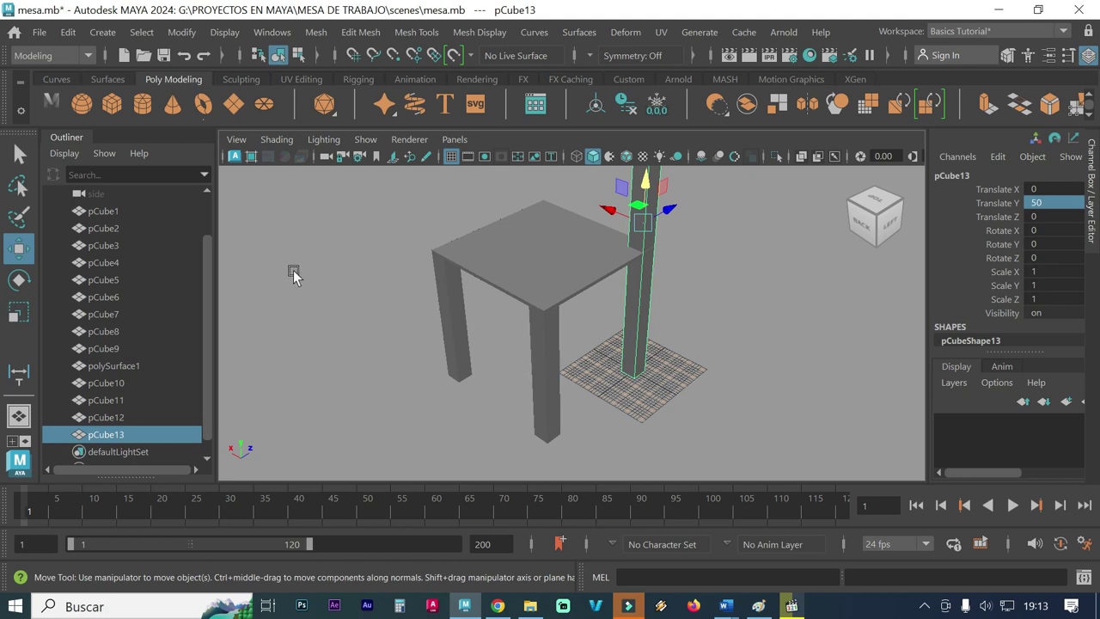
# Step: Create crossbar cube pCube14 sized Width 32, Height 5, Depth 2 at the origin
pyautogui.click(102, 32)
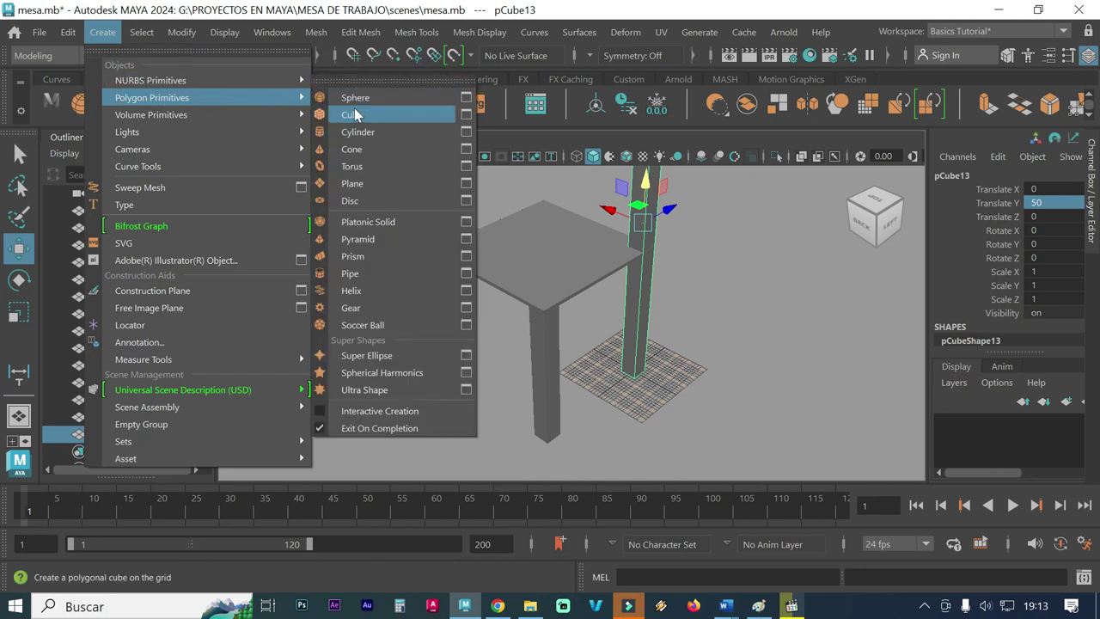
pyautogui.click(464, 113)
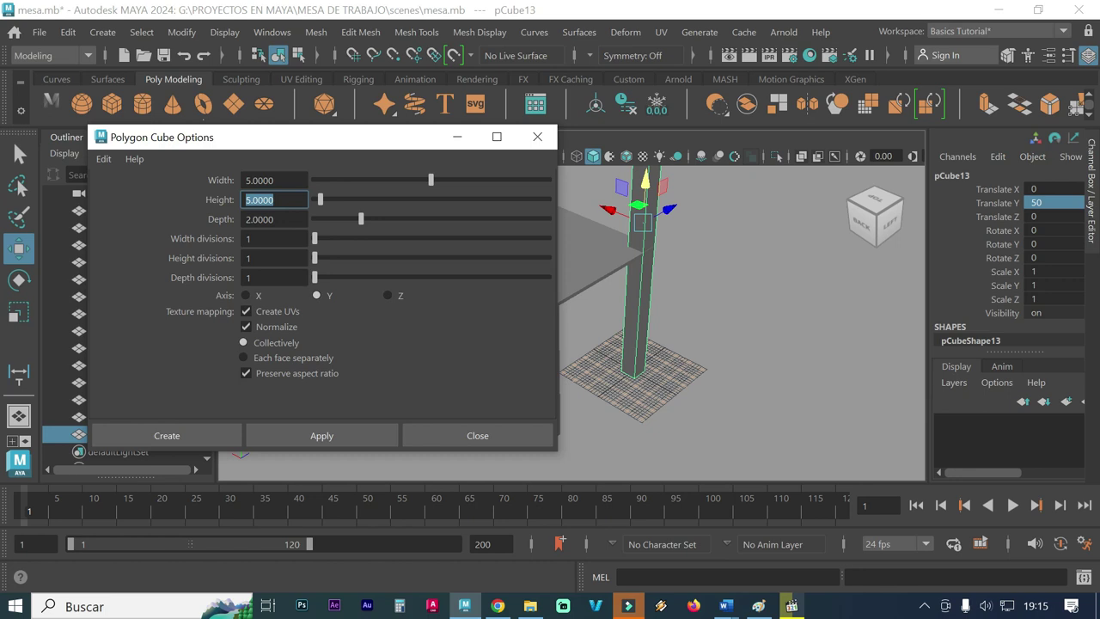
pyautogui.moveTo(282, 179); pyautogui.dragTo(246, 180)
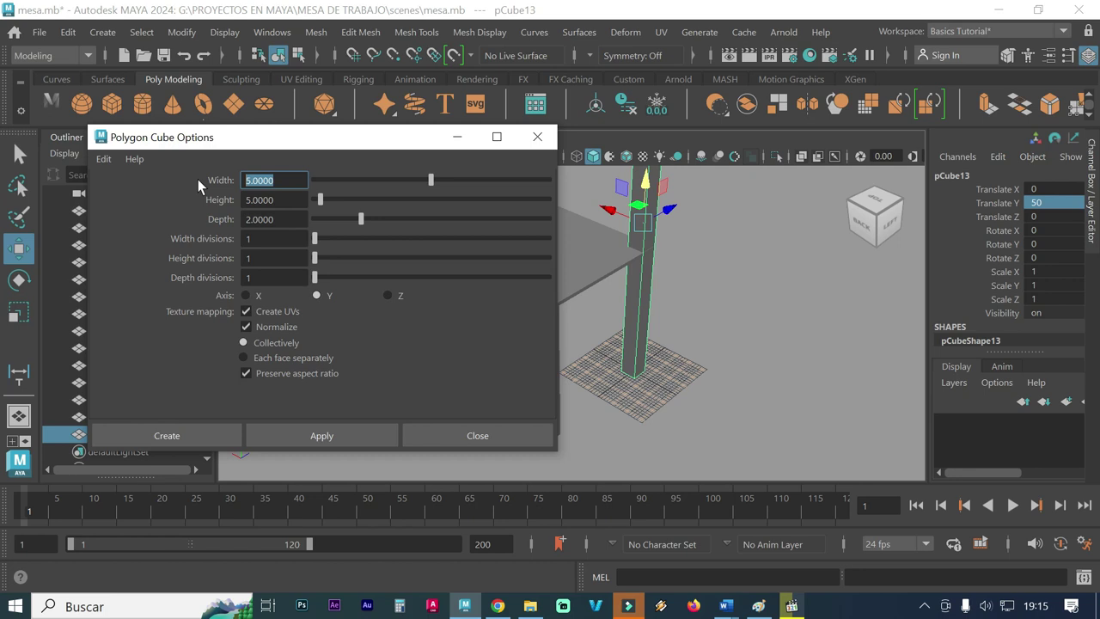
pyautogui.write('32')
pyautogui.moveTo(280, 200); pyautogui.dragTo(245, 199)
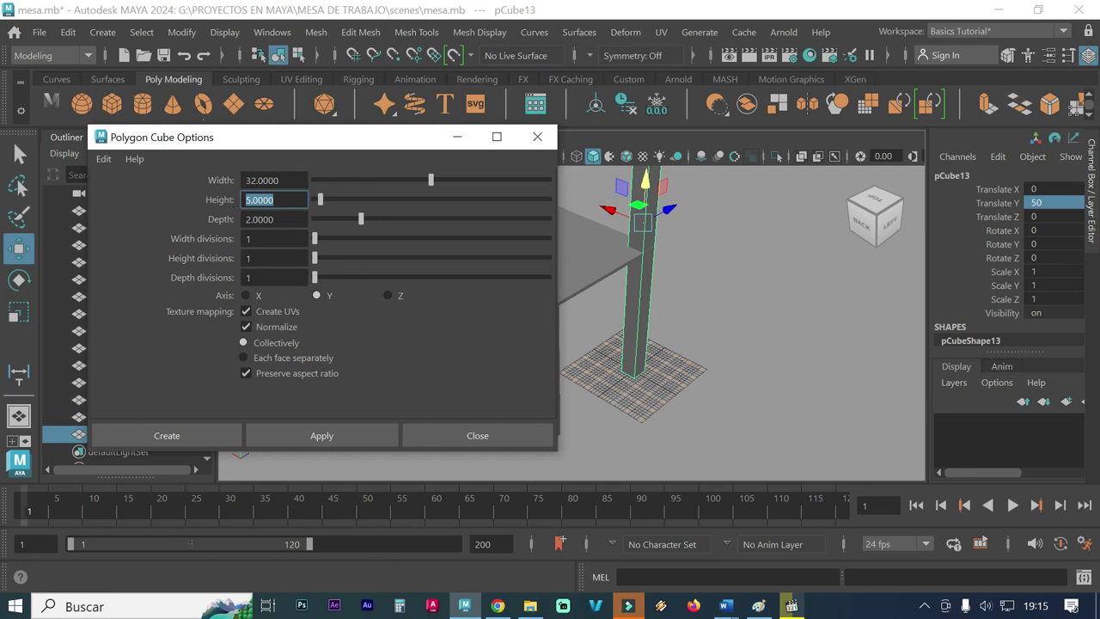
pyautogui.moveTo(287, 218); pyautogui.dragTo(244, 219)
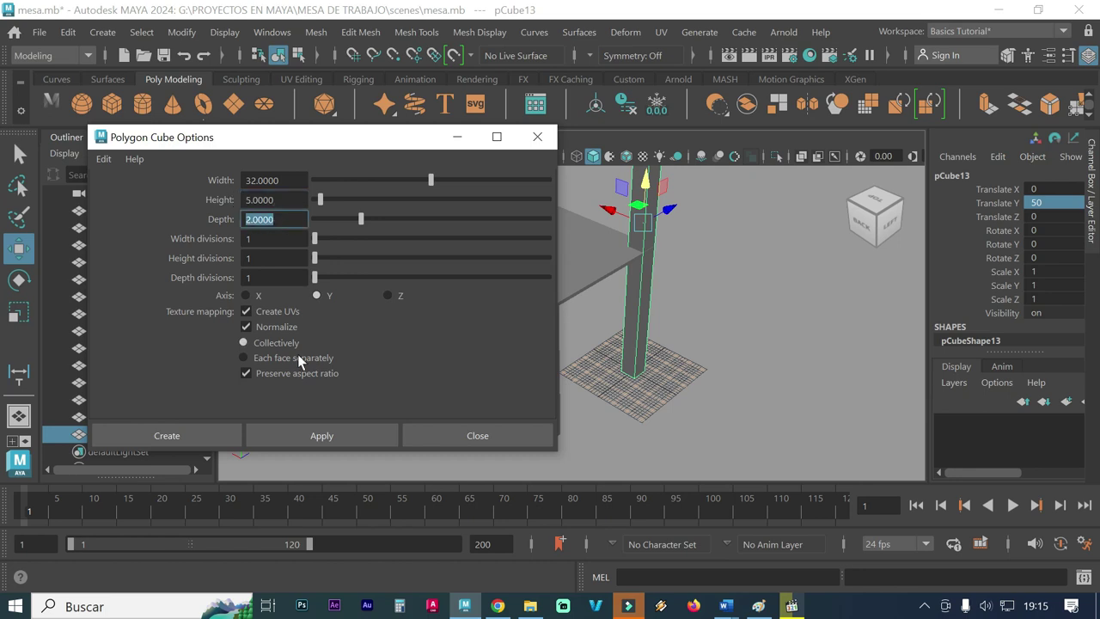
pyautogui.click(319, 436)
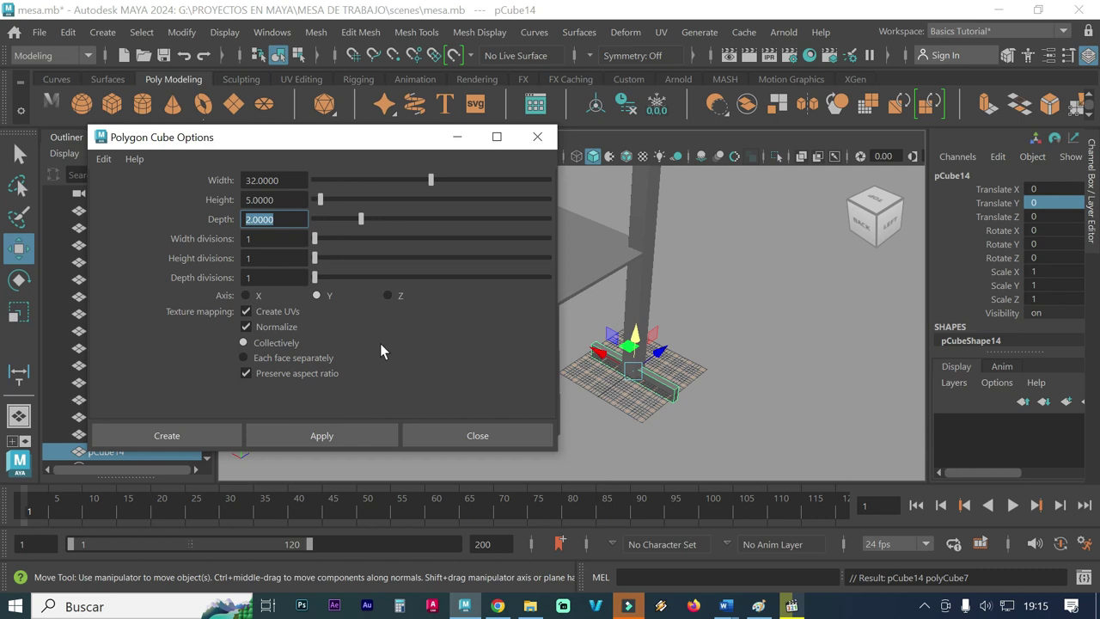
pyautogui.click(540, 142)
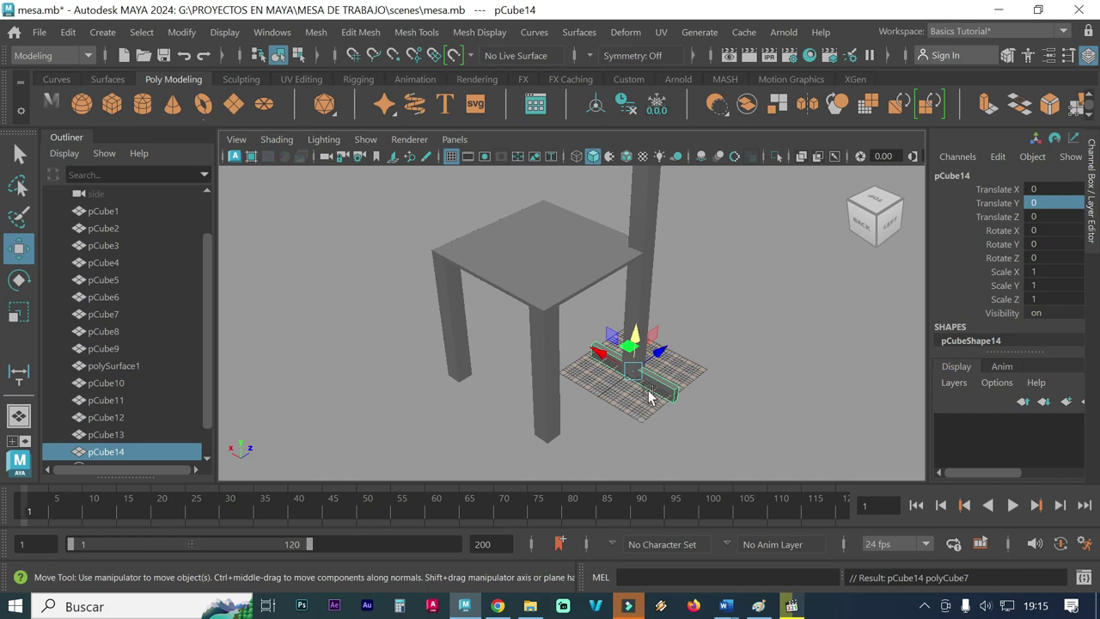
pyautogui.moveTo(665, 356)
pyautogui.mouseDown()
pyautogui.moveTo(602, 391)
pyautogui.moveTo(633, 370)
pyautogui.mouseUp()
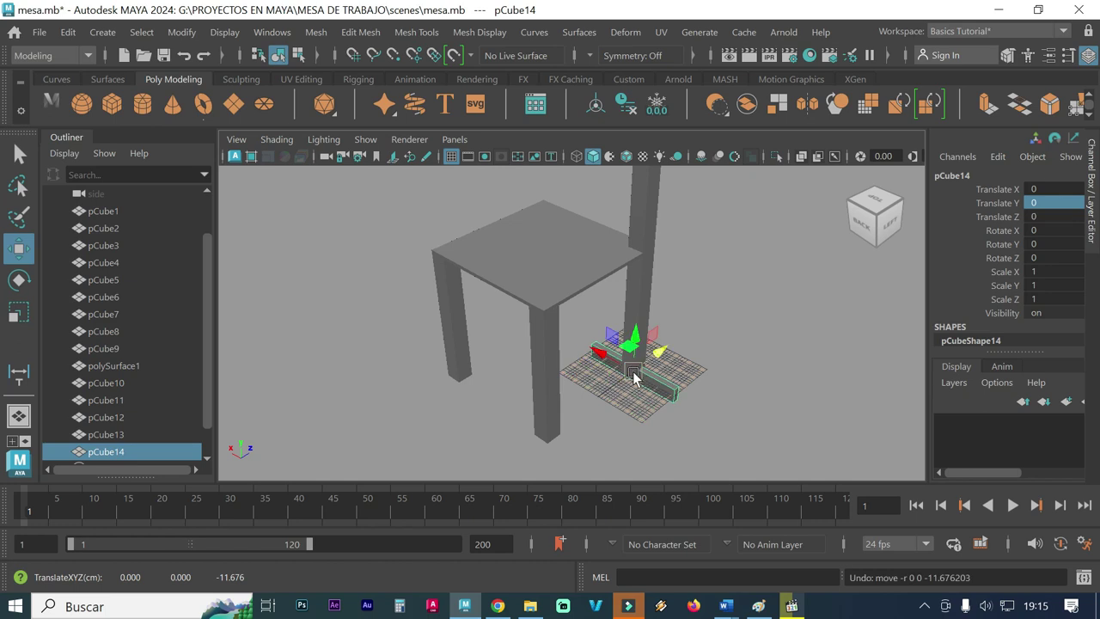
# Step: Set pCube14's Rotate Y to 90 in the Channel Box
pyautogui.doubleClick(1038, 244)
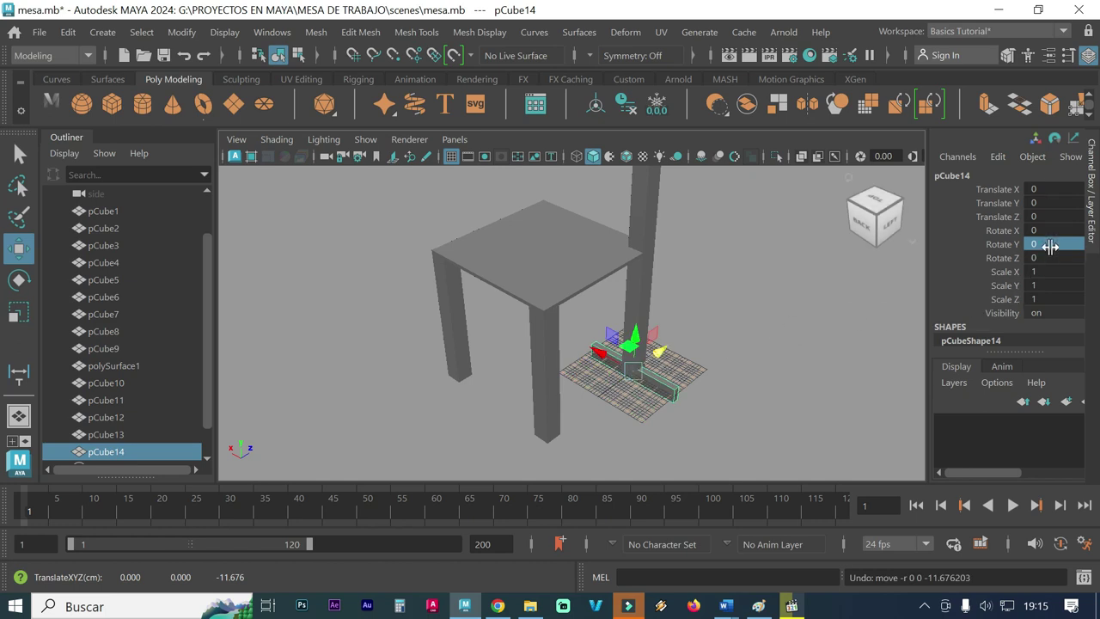
pyautogui.write('90')
pyautogui.press('Return')
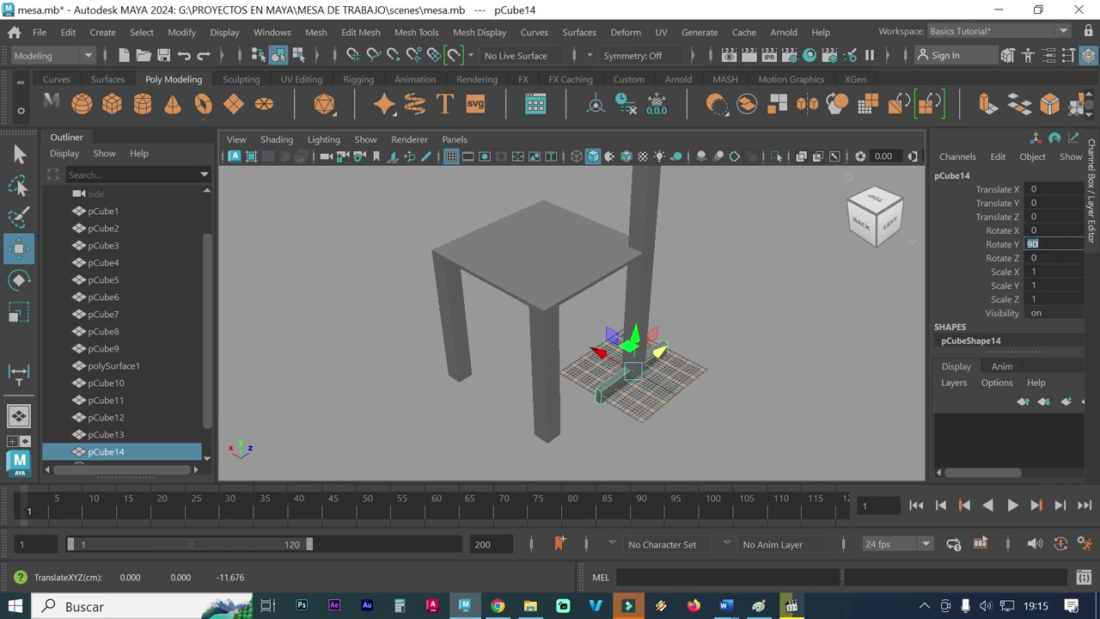
# Step: Slide the bar along Z to about -18.359, between the two uprights
pyautogui.keyDown('alt'); pyautogui.moveTo(751, 368); pyautogui.dragTo(753, 364); pyautogui.keyUp('alt')
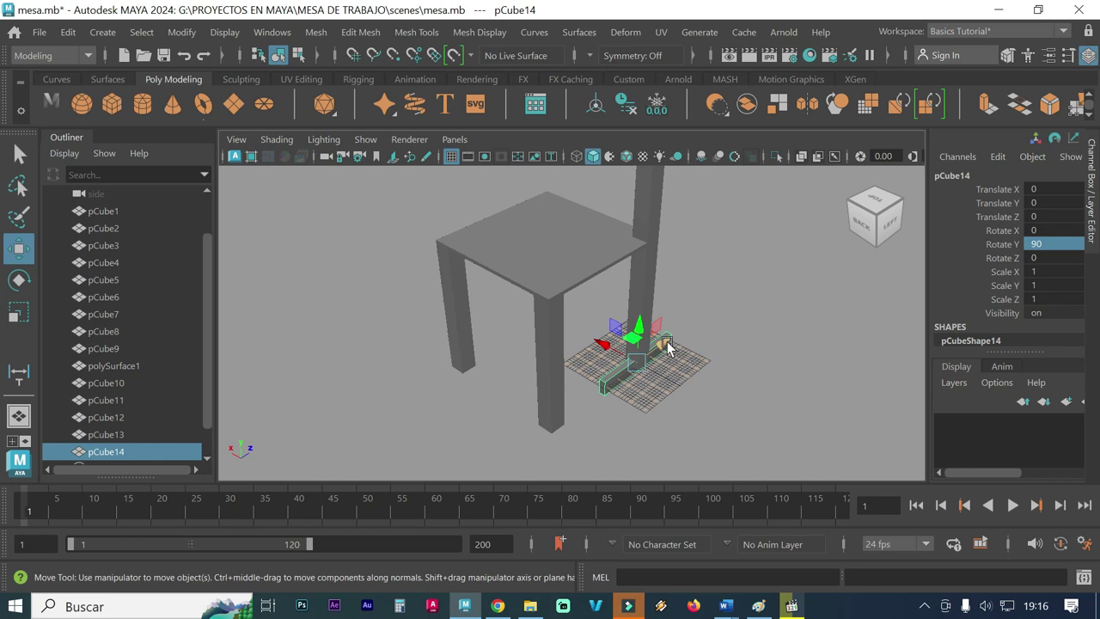
pyautogui.moveTo(667, 346)
pyautogui.mouseDown()
pyautogui.moveTo(638, 361)
pyautogui.moveTo(594, 424)
pyautogui.mouseUp()
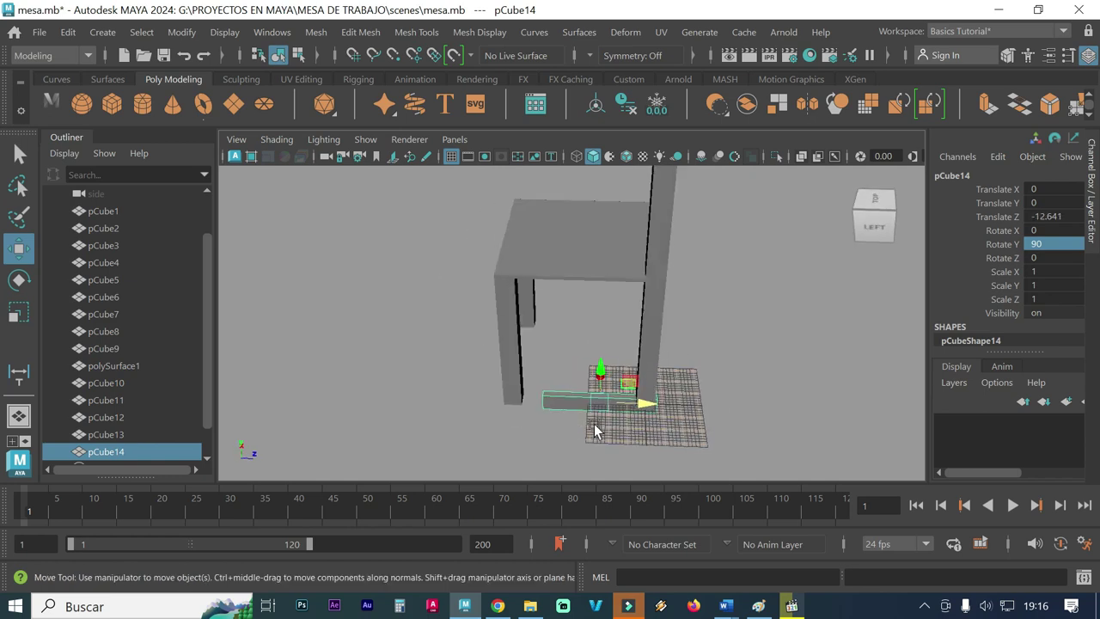
pyautogui.keyDown('alt'); pyautogui.moveTo(570, 437); pyautogui.dragTo(705, 331, button='right'); pyautogui.keyUp('alt')
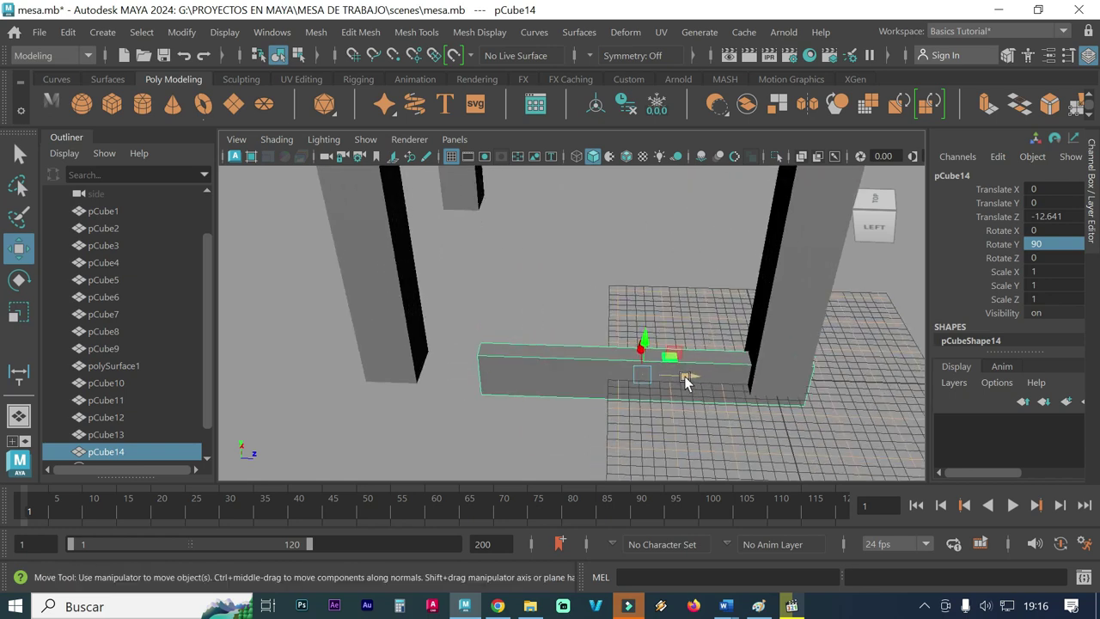
pyautogui.moveTo(684, 376); pyautogui.dragTo(628, 384)
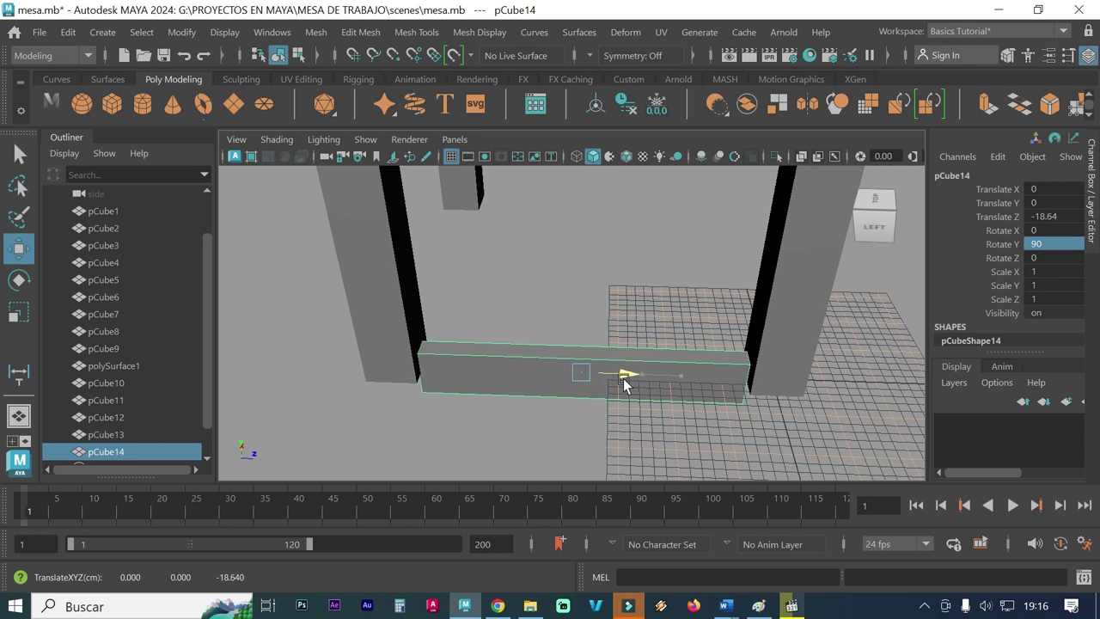
pyautogui.moveTo(628, 384); pyautogui.dragTo(504, 379)
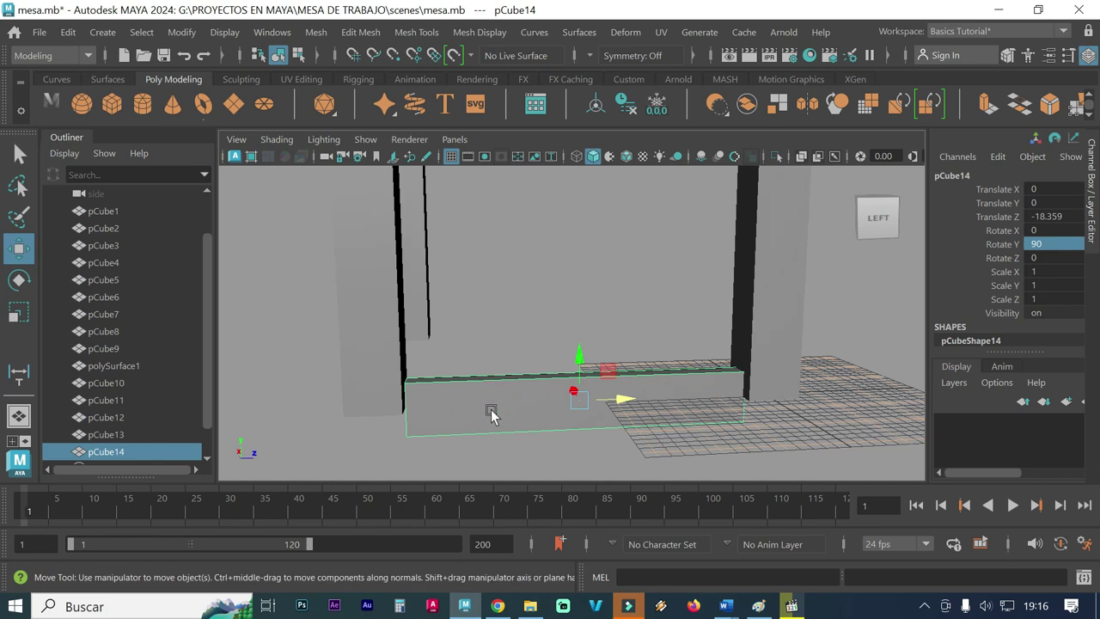
# Step: Snap the bar's pivot to its lower corner and snap that corner onto the leg corner
pyautogui.press('d')
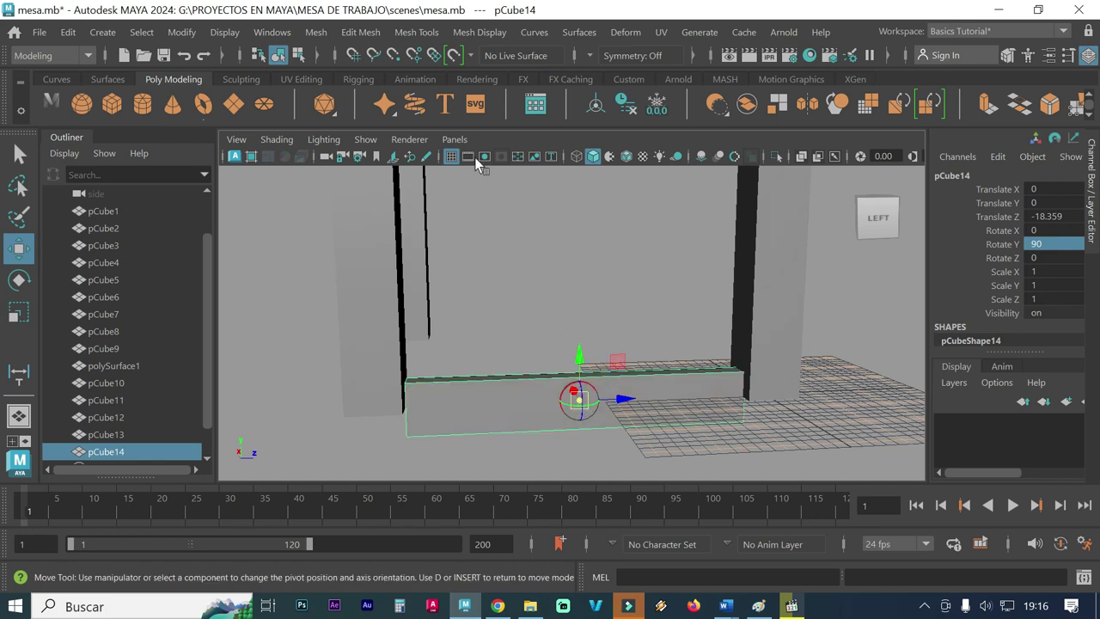
pyautogui.click(391, 57)
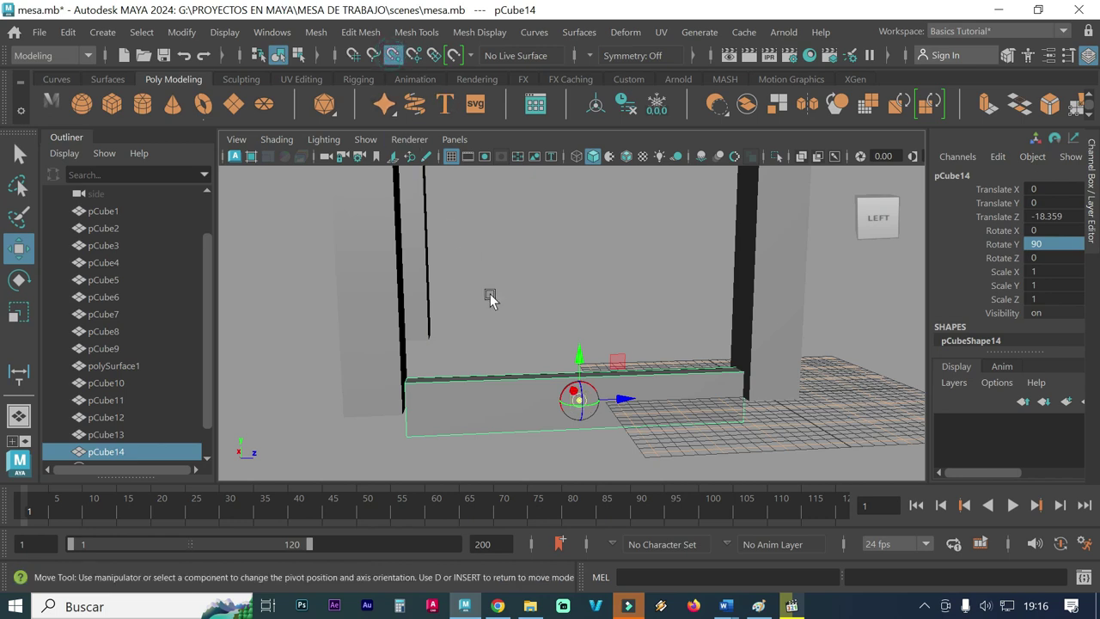
pyautogui.click(581, 402)
pyautogui.moveTo(581, 402)
pyautogui.mouseDown()
pyautogui.moveTo(411, 434)
pyautogui.moveTo(469, 393)
pyautogui.moveTo(498, 427)
pyautogui.moveTo(476, 414)
pyautogui.mouseUp()
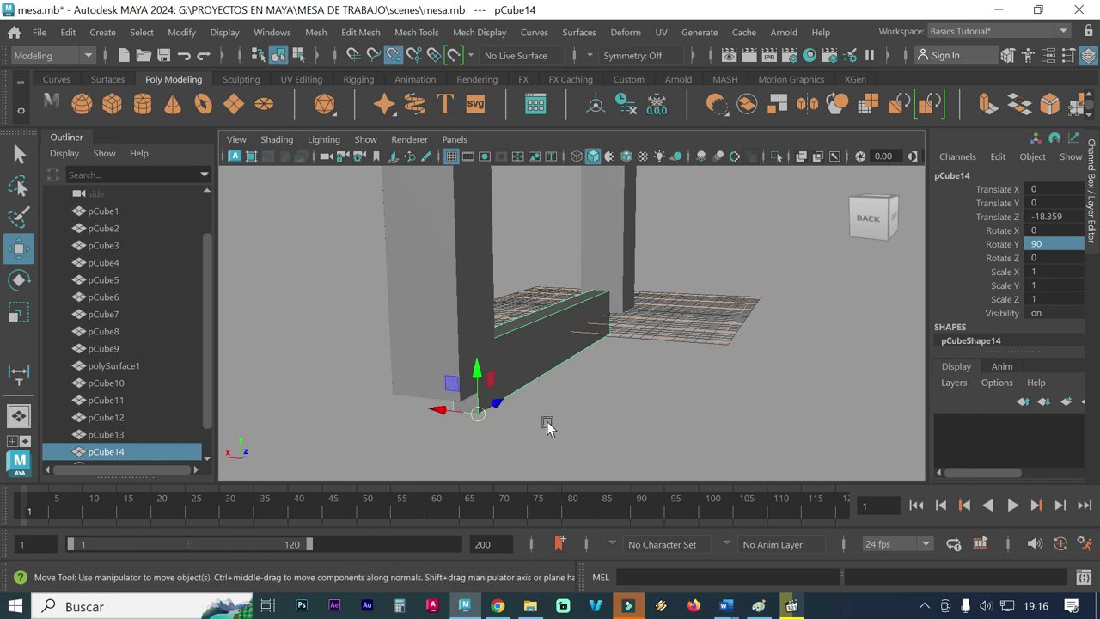
pyautogui.keyDown('alt'); pyautogui.moveTo(550, 425); pyautogui.dragTo(521, 427); pyautogui.keyUp('alt')
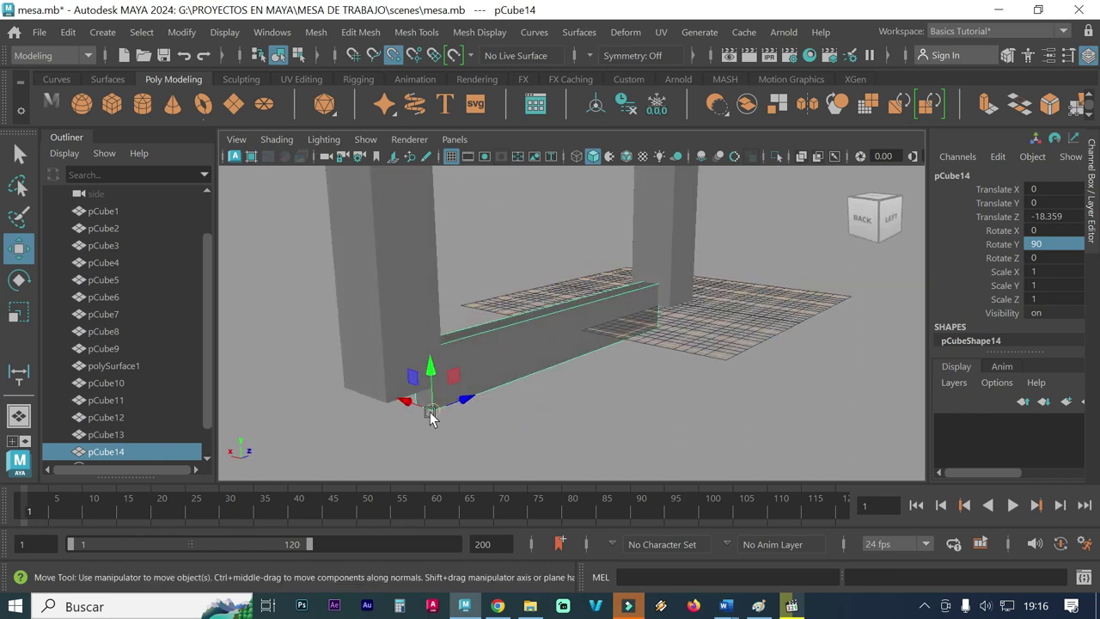
pyautogui.moveTo(431, 411); pyautogui.dragTo(440, 384)
pyautogui.keyDown('alt'); pyautogui.moveTo(540, 412); pyautogui.dragTo(496, 412); pyautogui.keyUp('alt')
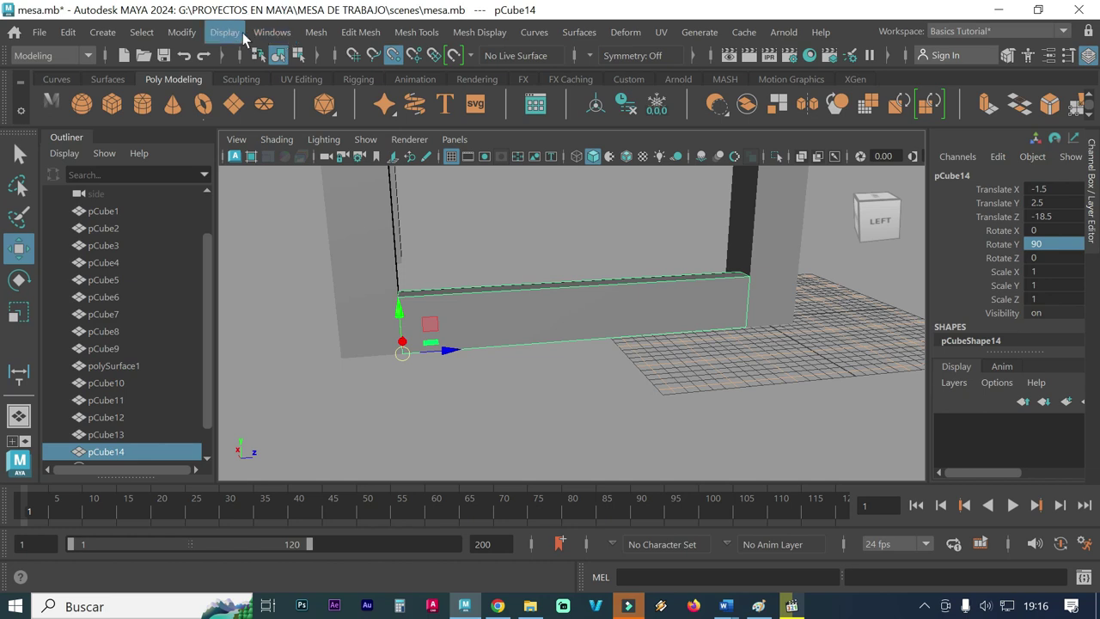
# Step: Centre the bar's pivot, drop the bar to the floor, then undo that move
pyautogui.click(182, 33)
pyautogui.click(233, 162)
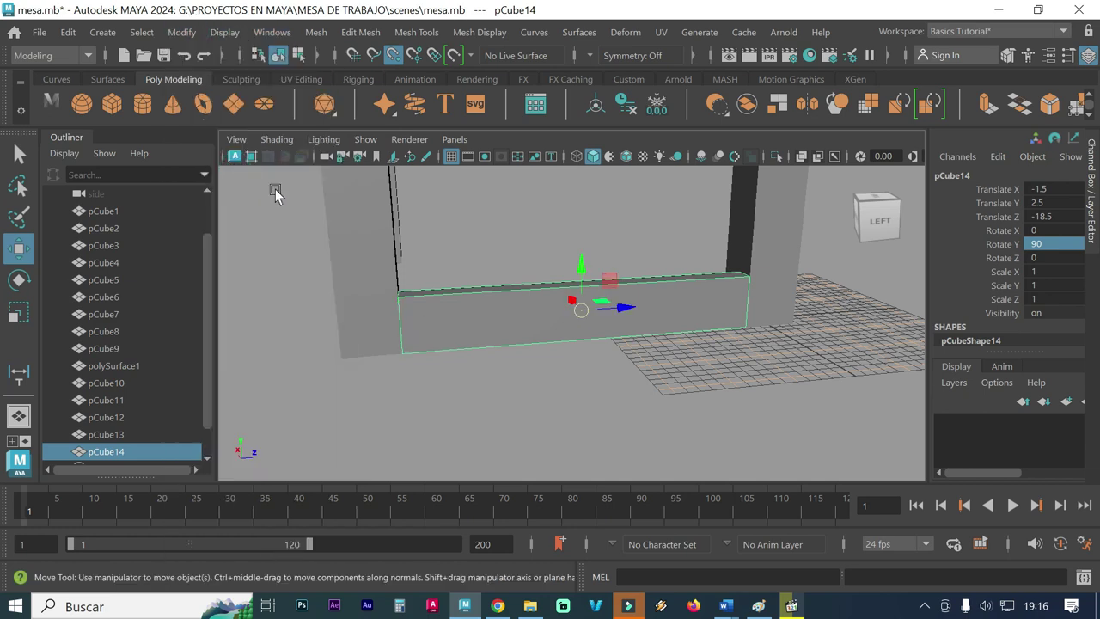
pyautogui.moveTo(711, 384)
pyautogui.keyDown('alt'); pyautogui.mouseDown(button='right')
pyautogui.moveTo(551, 363)
pyautogui.moveTo(598, 358)
pyautogui.moveTo(553, 404)
pyautogui.mouseUp(button='right'); pyautogui.keyUp('alt')
pyautogui.keyDown('alt'); pyautogui.moveTo(553, 404); pyautogui.dragTo(545, 442); pyautogui.keyUp('alt')
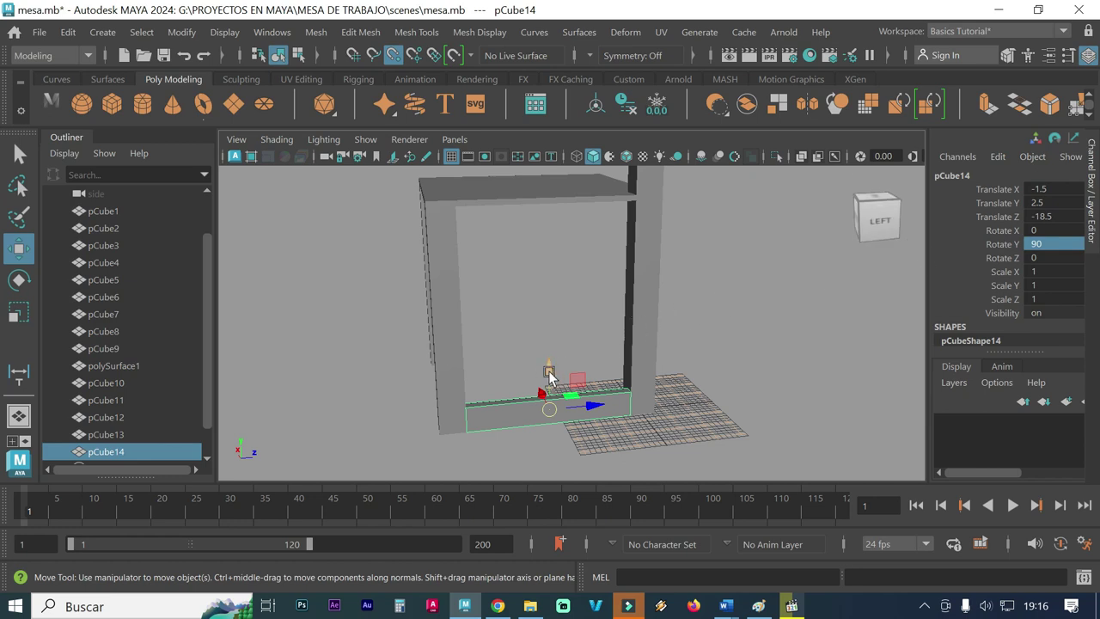
pyautogui.moveTo(542, 373); pyautogui.dragTo(543, 361)
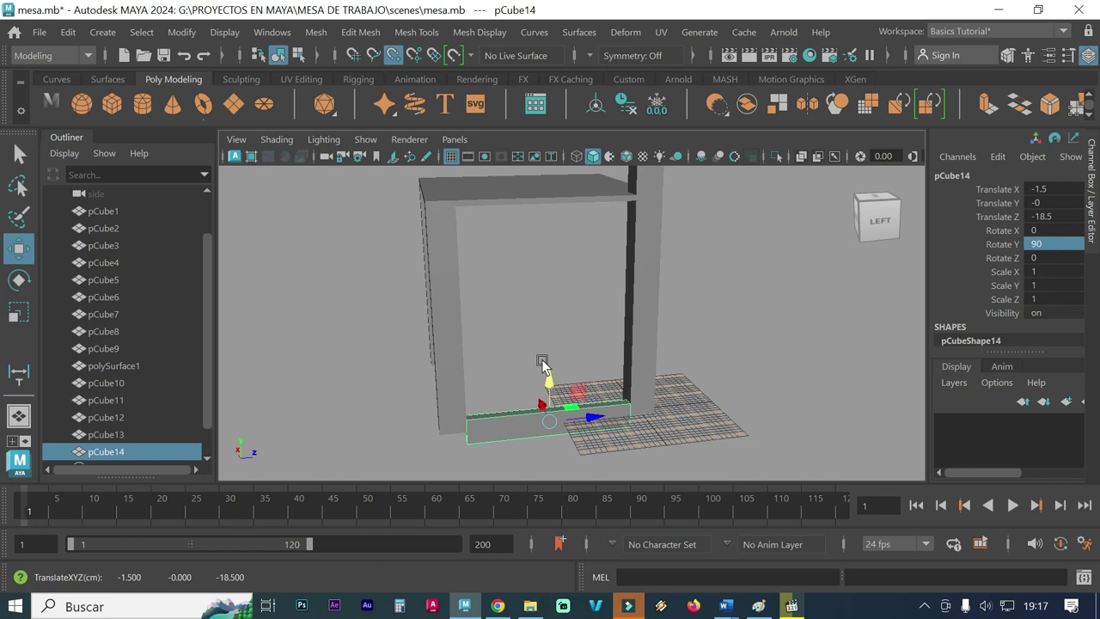
pyautogui.hotkey('ctrl', 'z')
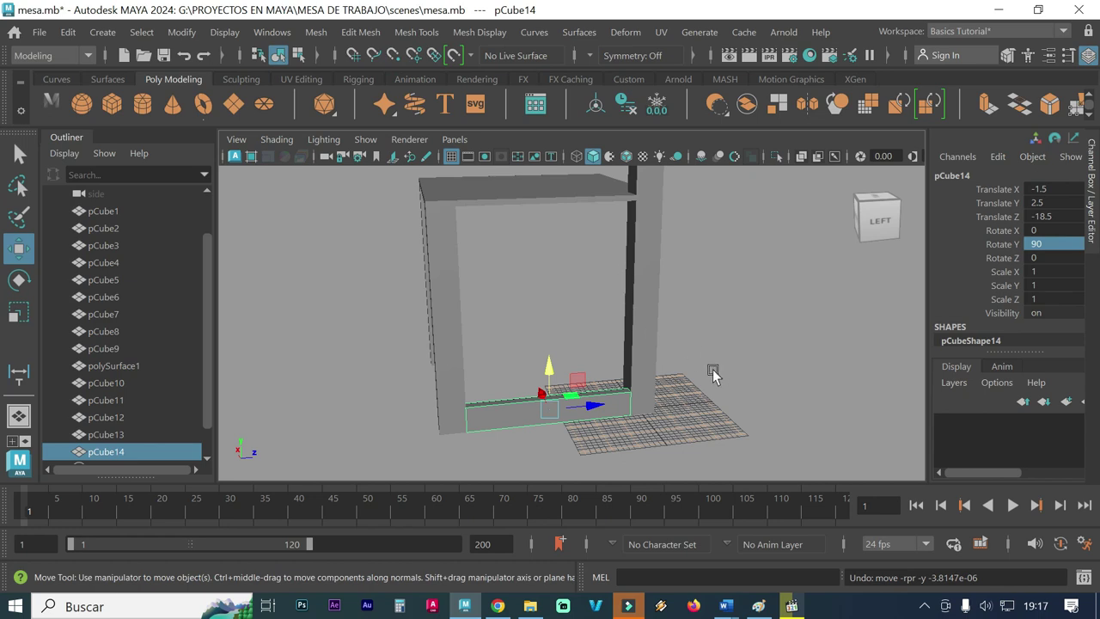
# Step: Set crossbar pCube14's Translate Y to 12 in the Channel Box
pyautogui.click(1051, 203)
pyautogui.doubleClick(1051, 203)
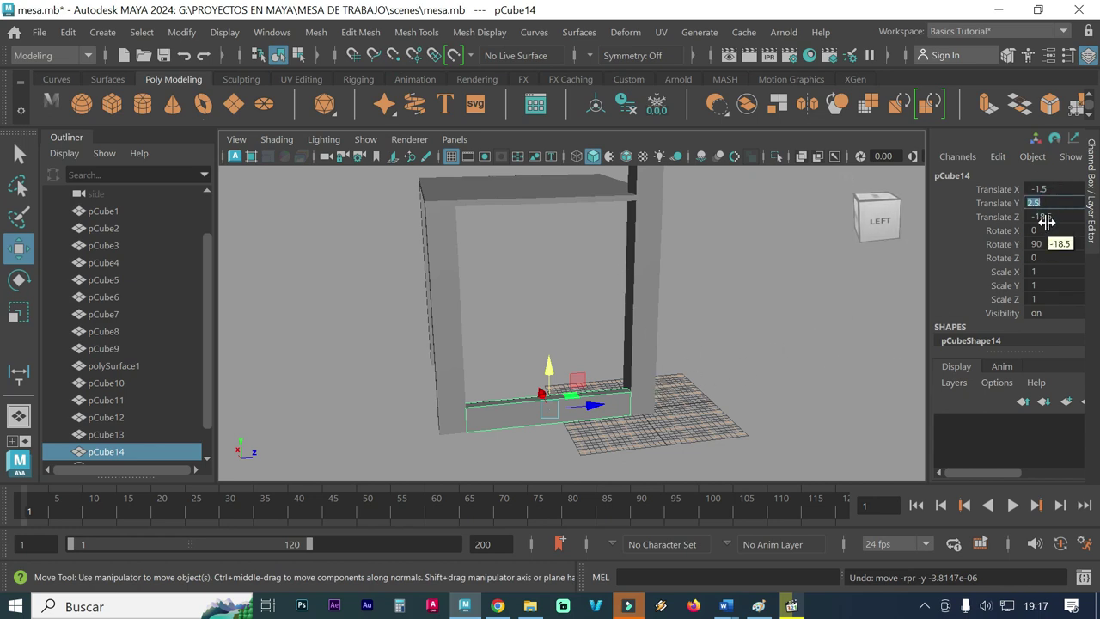
pyautogui.write('12')
pyautogui.press('Return')
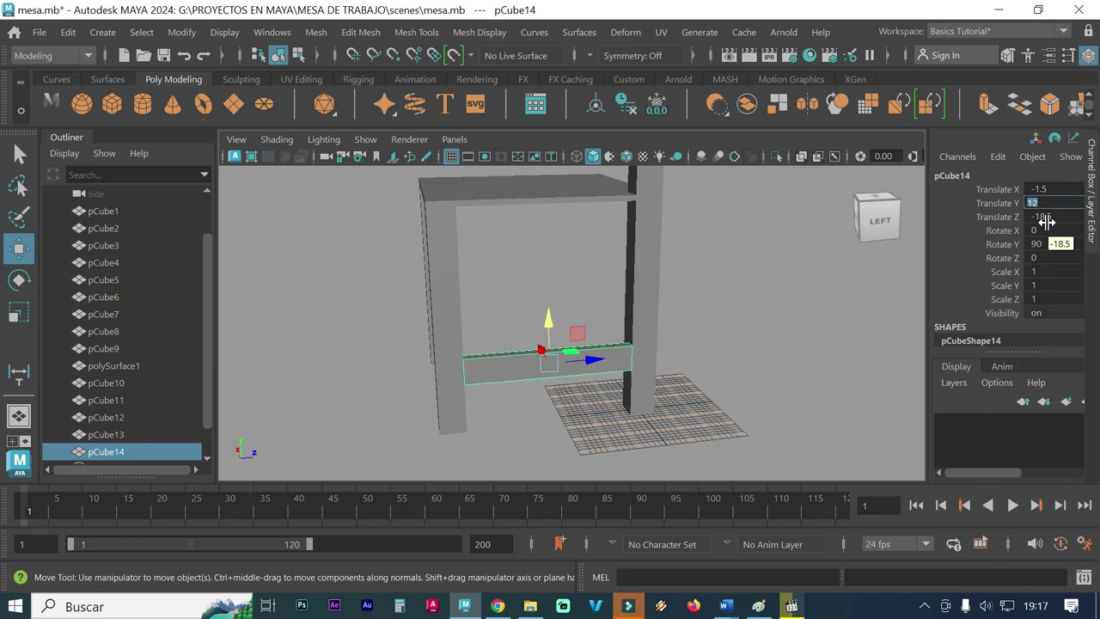
pyautogui.keyDown('alt'); pyautogui.moveTo(777, 378); pyautogui.dragTo(764, 364); pyautogui.keyUp('alt')
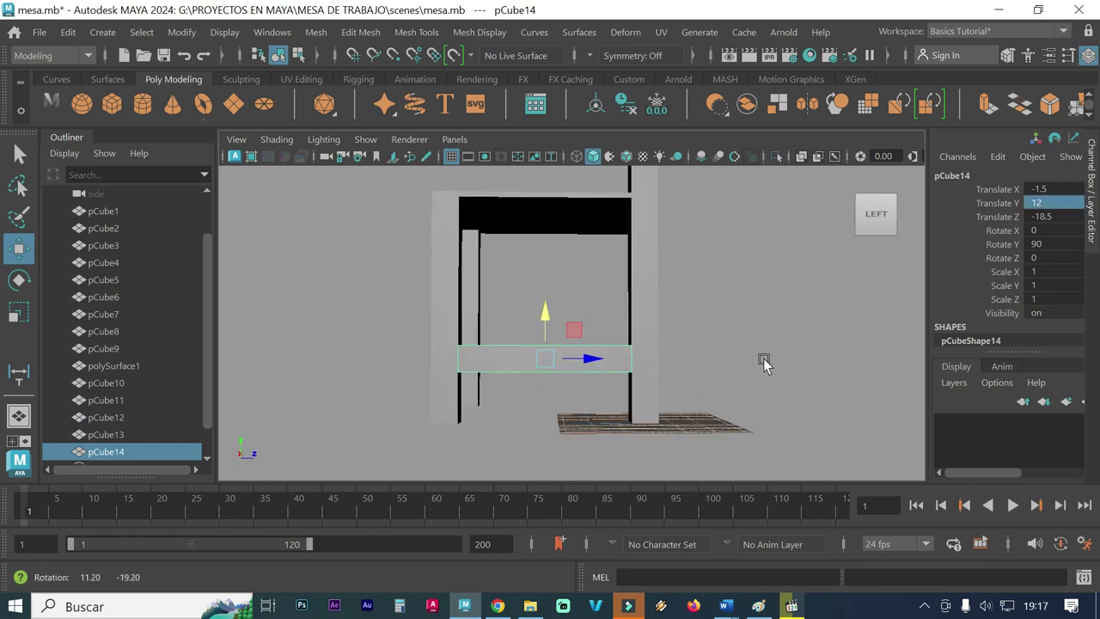
# Step: Toggle panel layouts and frame the raised bar centred between the legs
pyautogui.press('space')
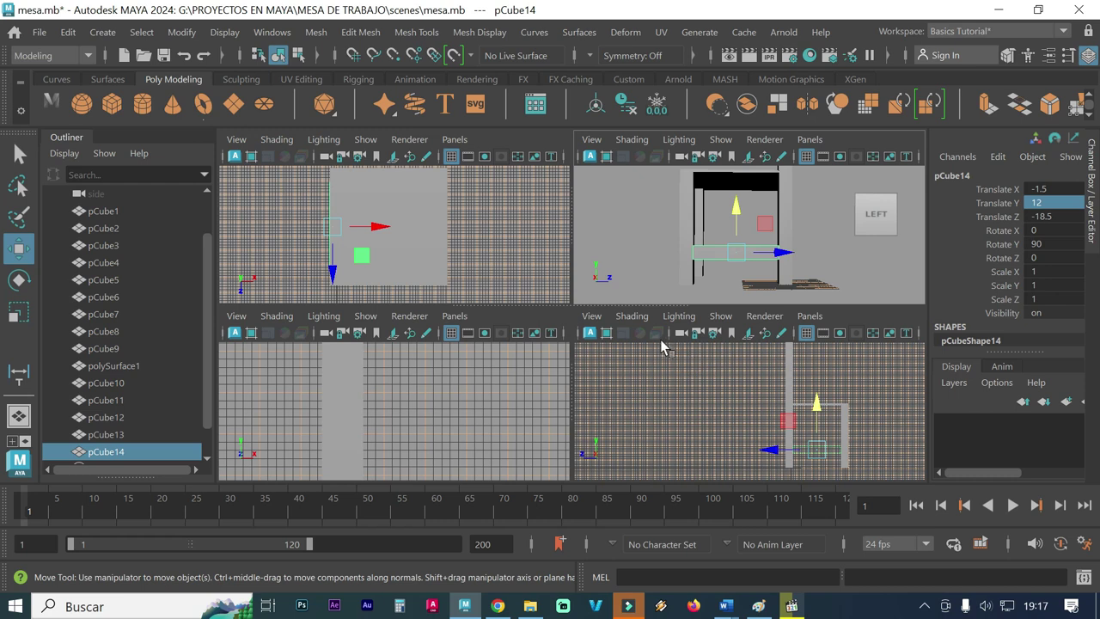
pyautogui.press('space')
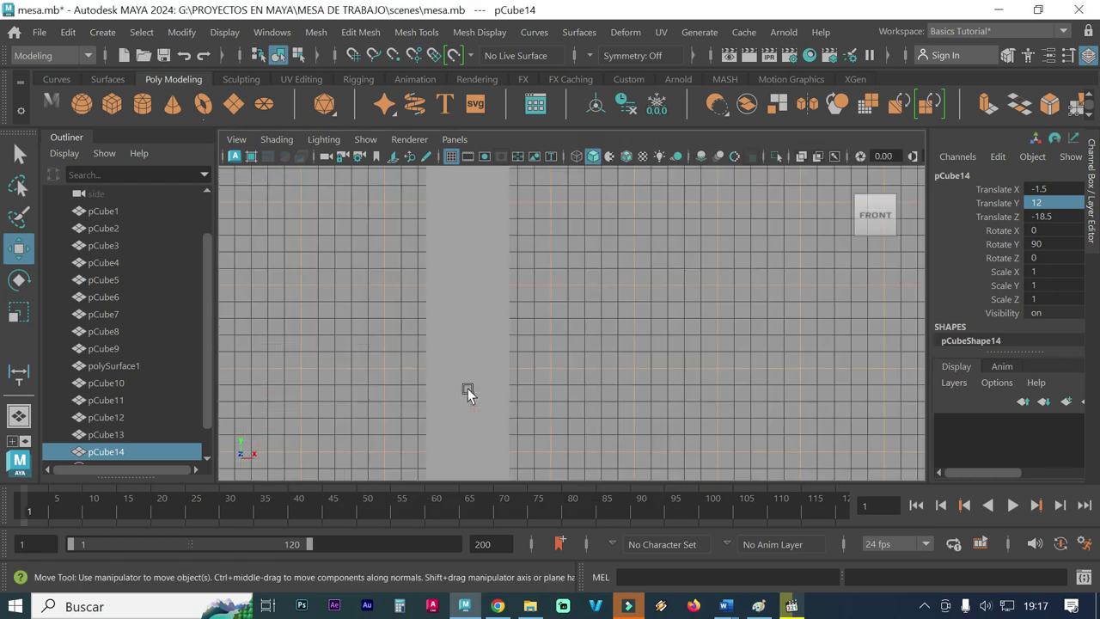
pyautogui.press('space')
pyautogui.press('space')
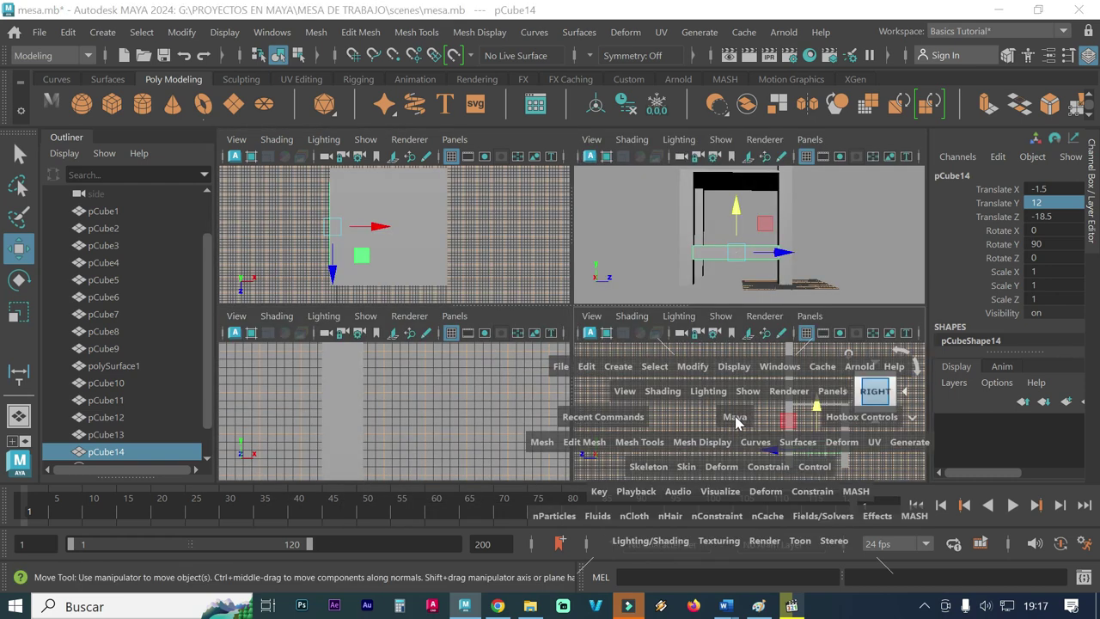
pyautogui.scroll(3, 721, 420)
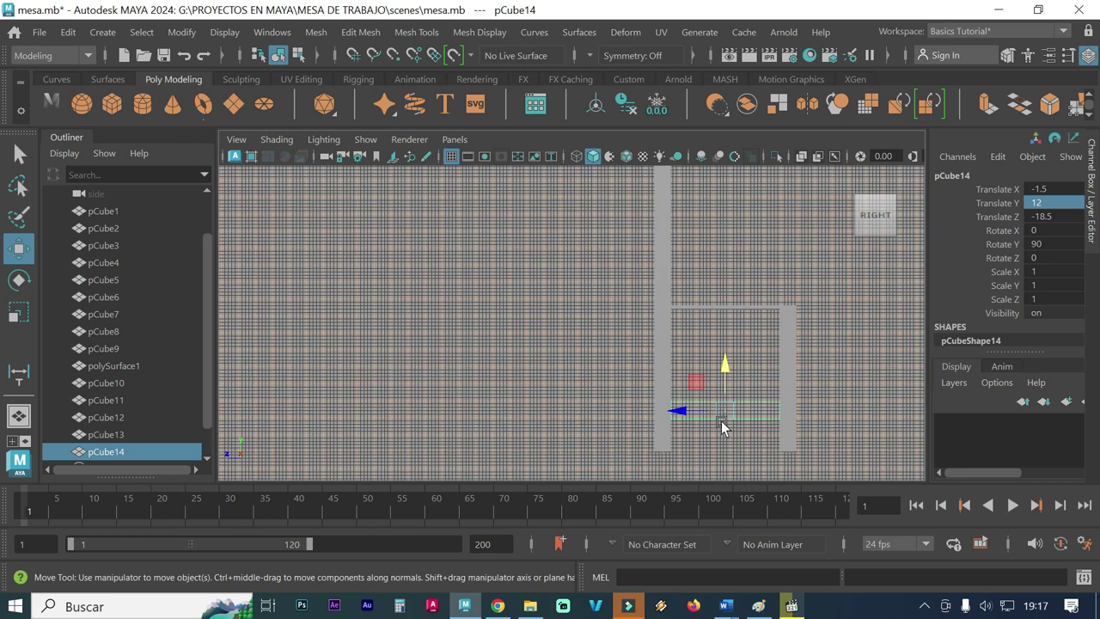
pyautogui.keyDown('alt'); pyautogui.moveTo(720, 420); pyautogui.dragTo(555, 332, button='middle'); pyautogui.keyUp('alt')
pyautogui.scroll(1, 531, 343)
pyautogui.scroll(2, 529, 350)
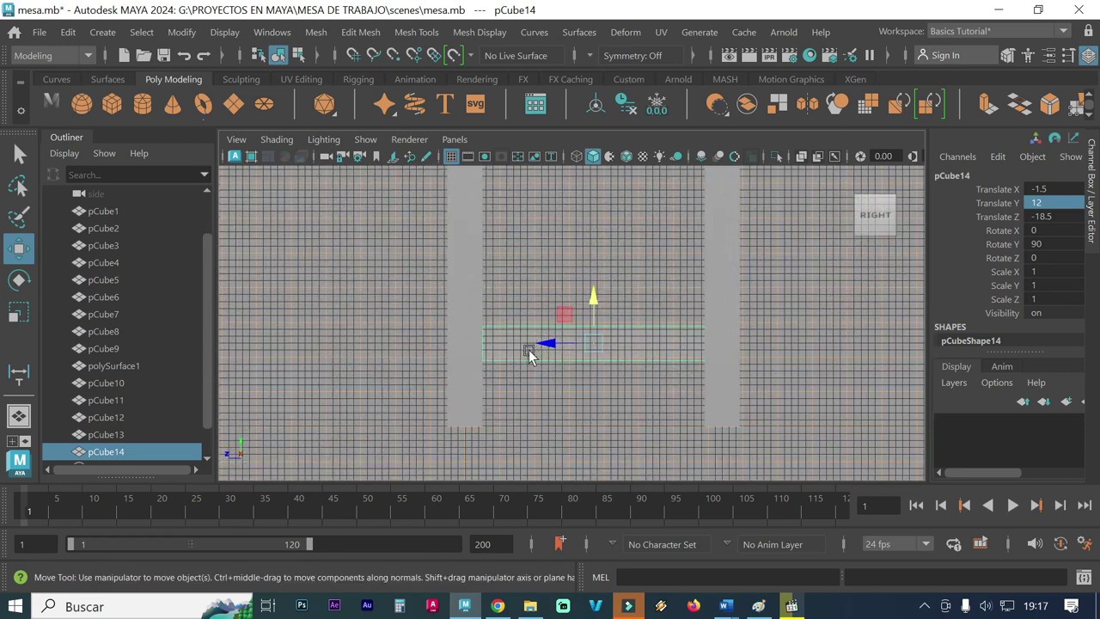
pyautogui.scroll(3, 536, 367)
pyautogui.scroll(-1, 536, 375)
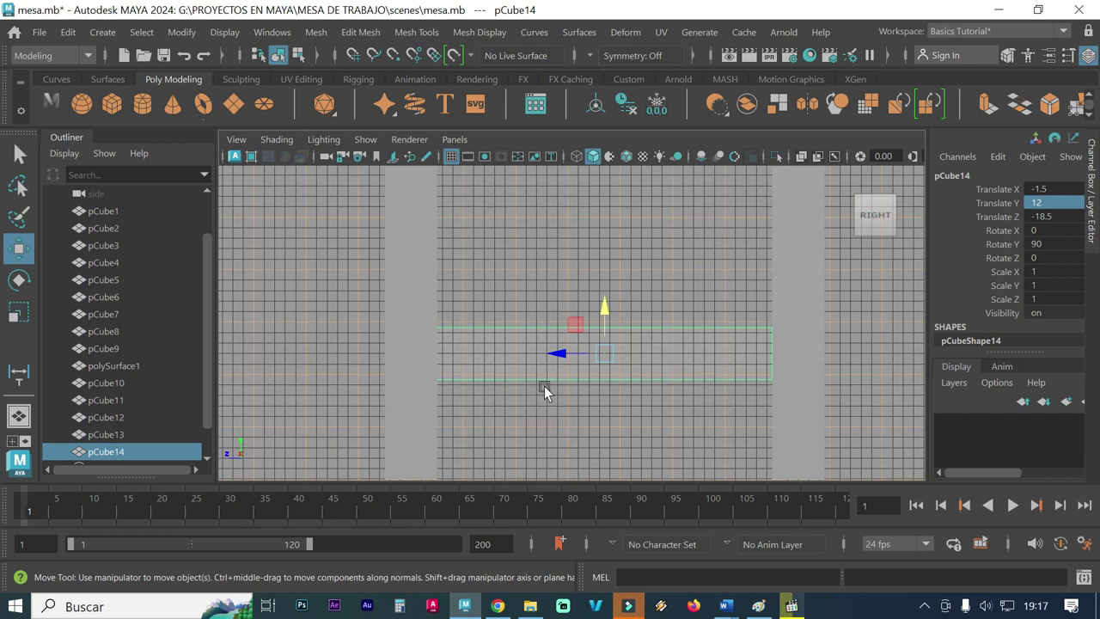
pyautogui.keyDown('alt'); pyautogui.moveTo(544, 385); pyautogui.dragTo(498, 305, button='middle'); pyautogui.keyUp('alt')
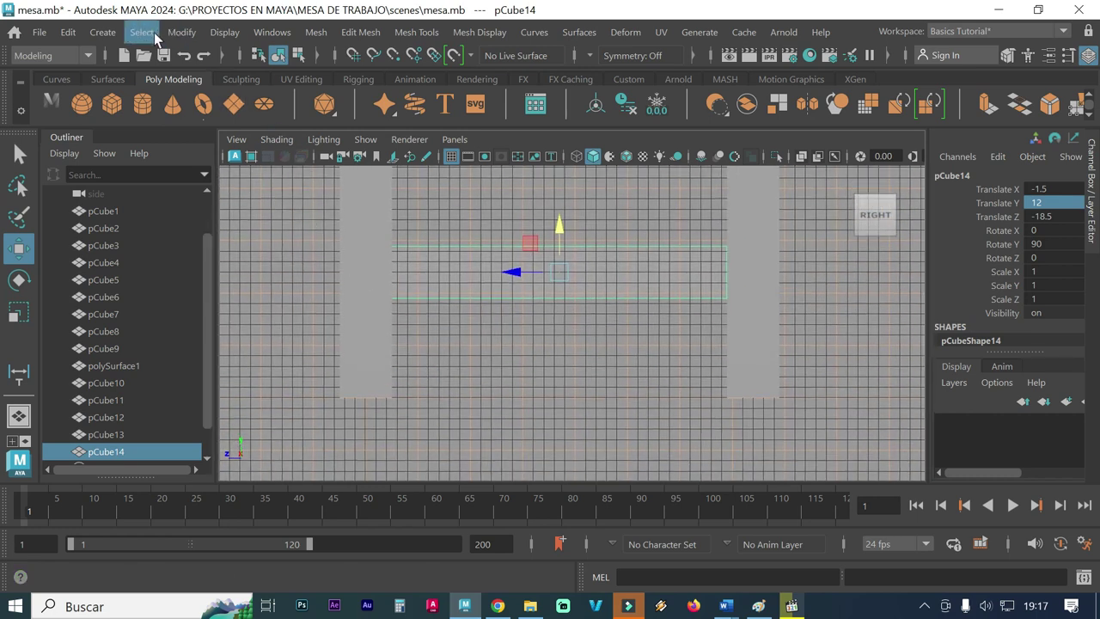
pyautogui.click(109, 33)
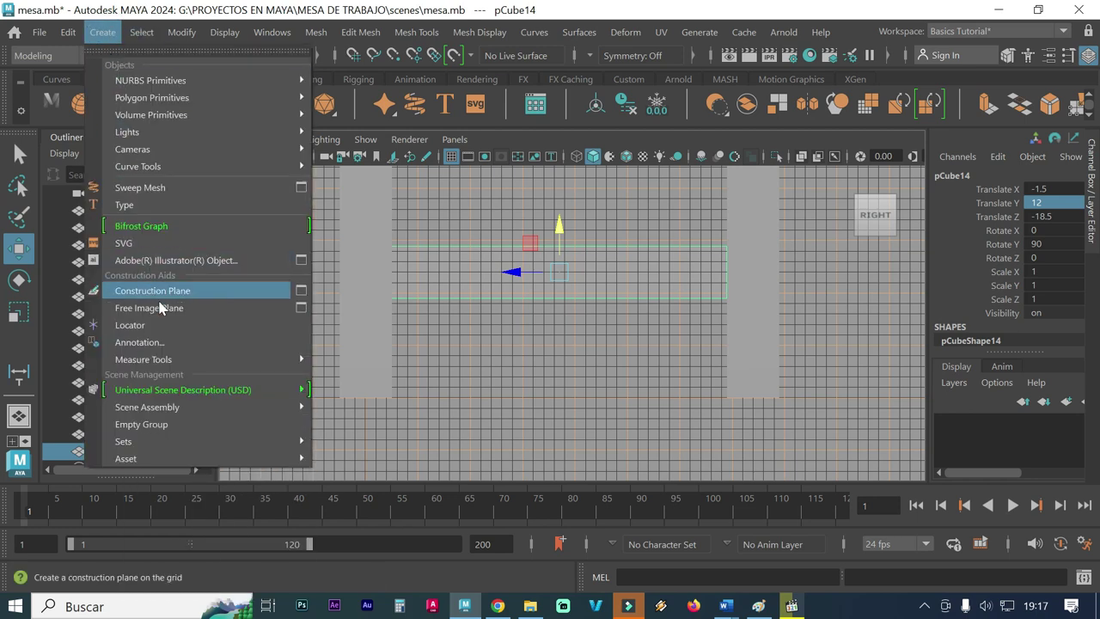
pyautogui.moveTo(143, 359)
pyautogui.click(355, 356)
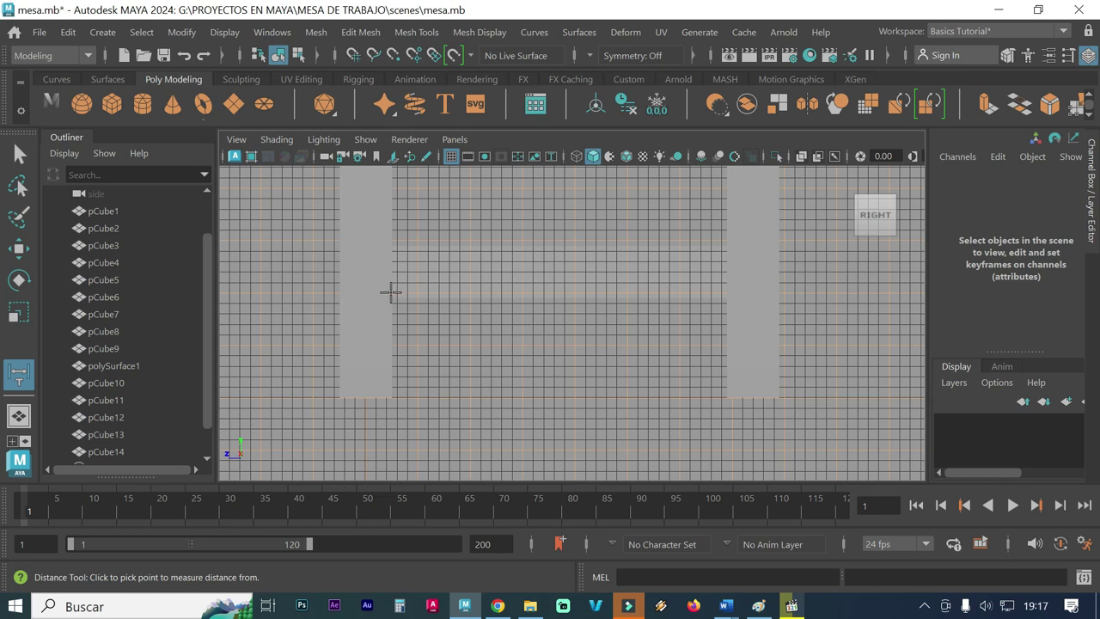
pyautogui.click(390, 292)
pyautogui.click(390, 397)
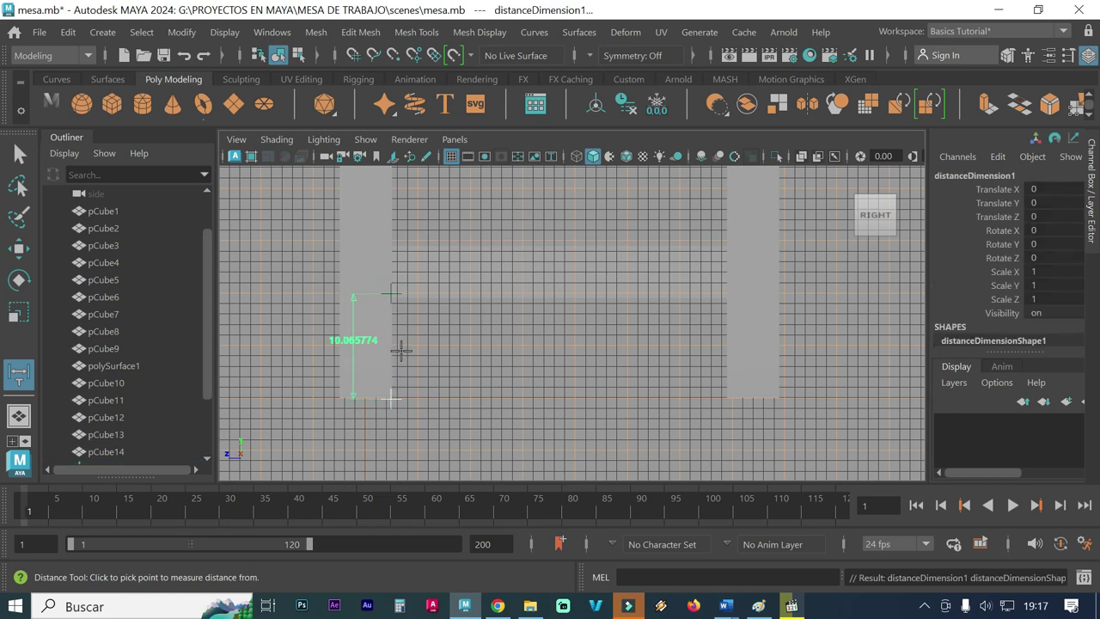
pyautogui.click(23, 158)
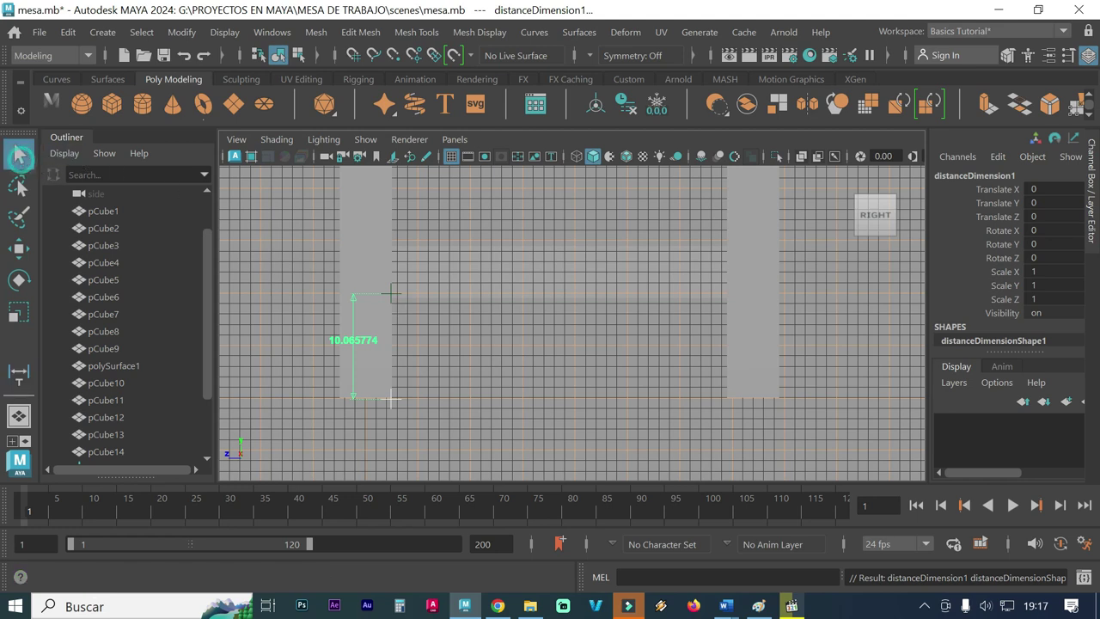
pyautogui.click(547, 331)
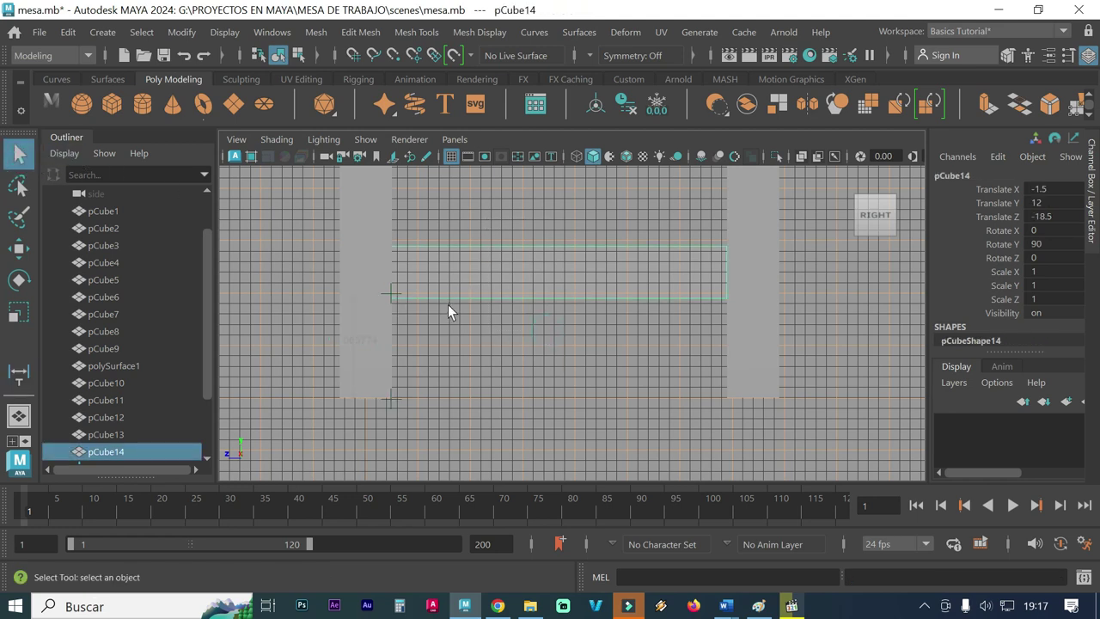
pyautogui.hotkey('ctrl', 'z')
pyautogui.hotkey('ctrl', 'z')
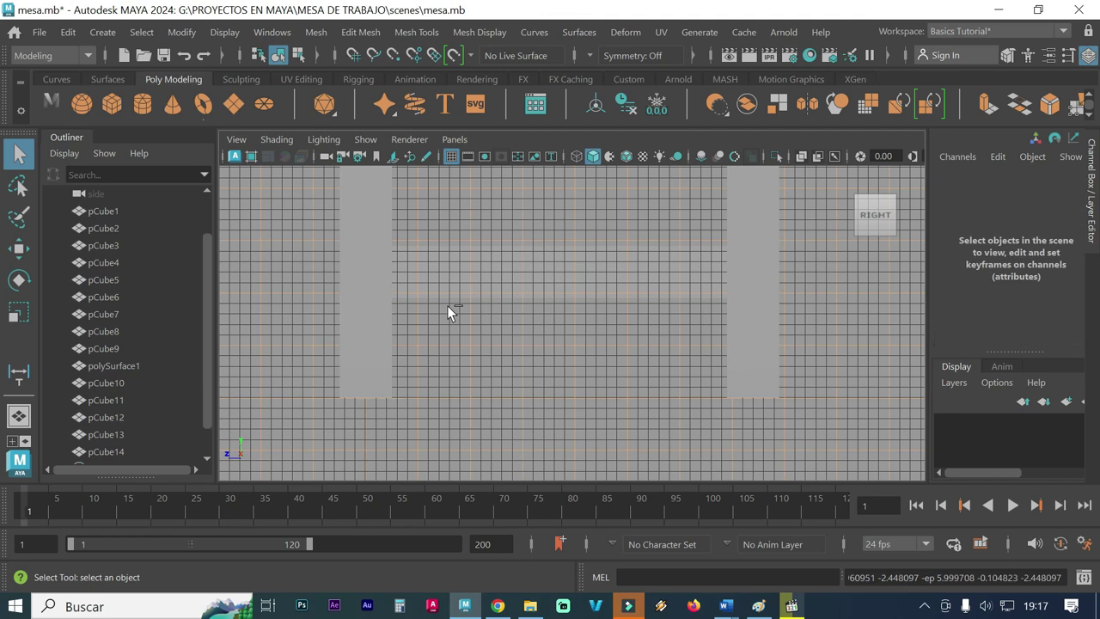
# Step: Lift crossbar pCube14 with the Move tool, then set its Translate Y to exactly 14
pyautogui.click(454, 257)
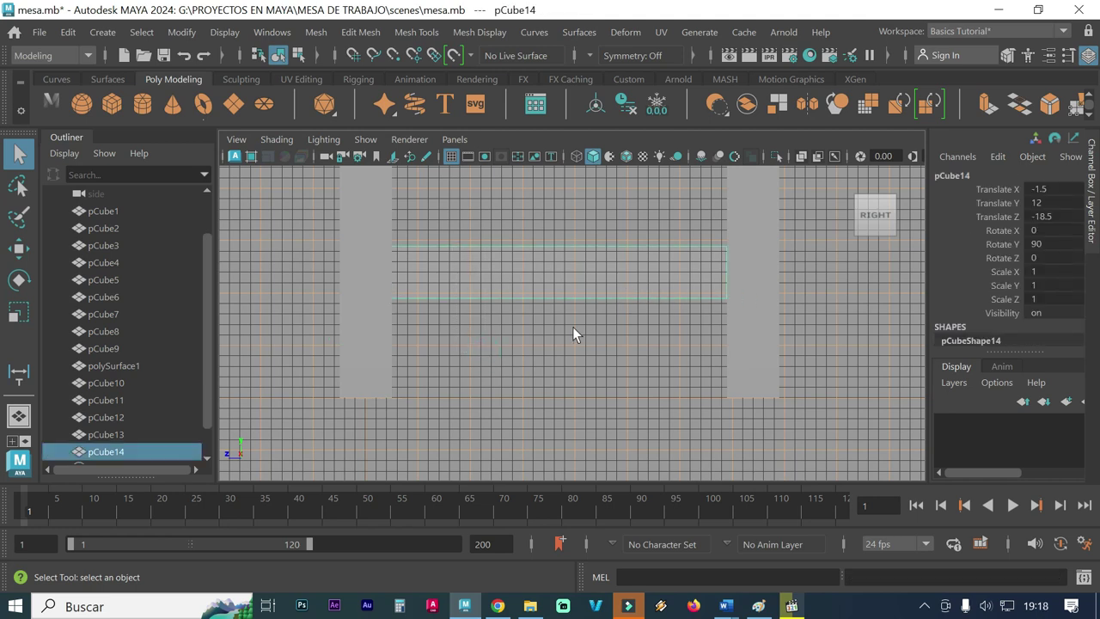
pyautogui.moveTo(530, 332); pyautogui.dragTo(469, 232)
pyautogui.press('w')
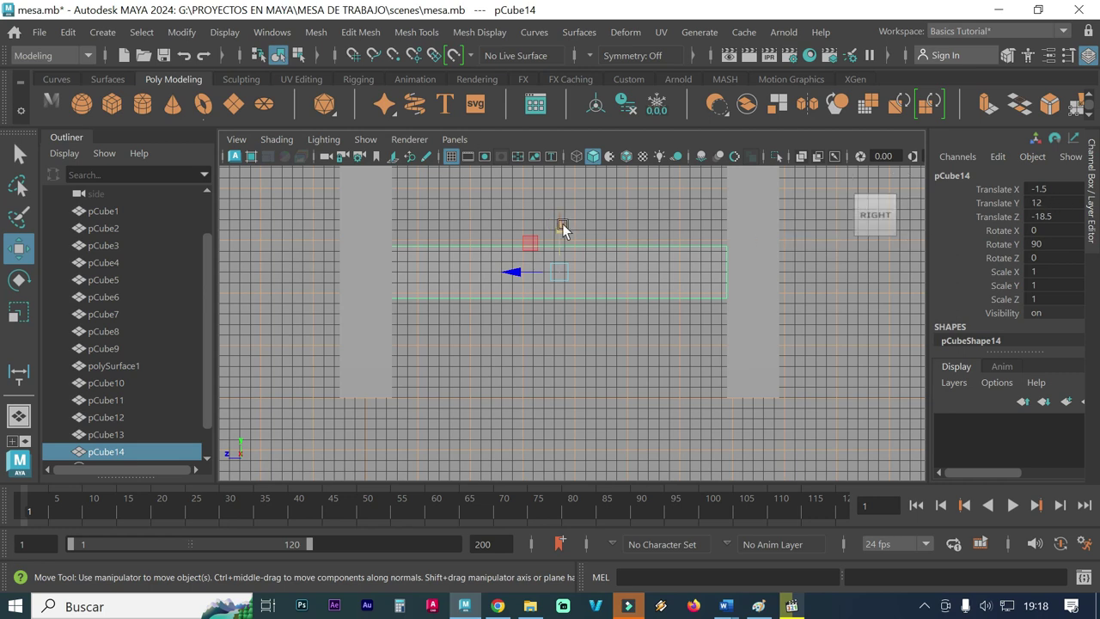
pyautogui.moveTo(561, 223); pyautogui.dragTo(560, 200)
pyautogui.click(1041, 203)
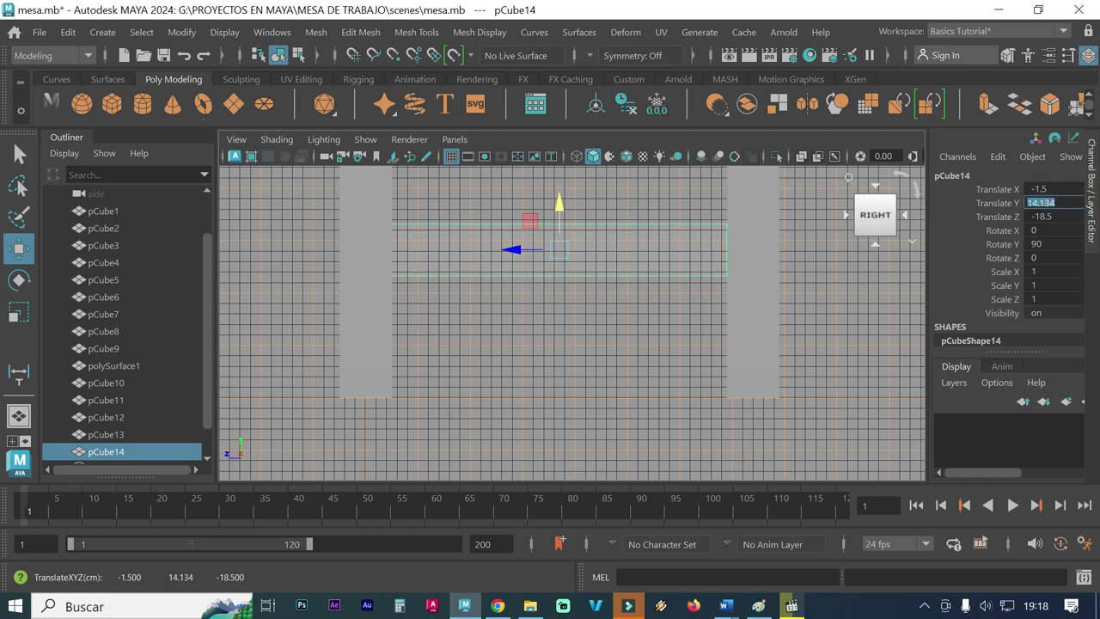
pyautogui.write('14')
pyautogui.press('Return')
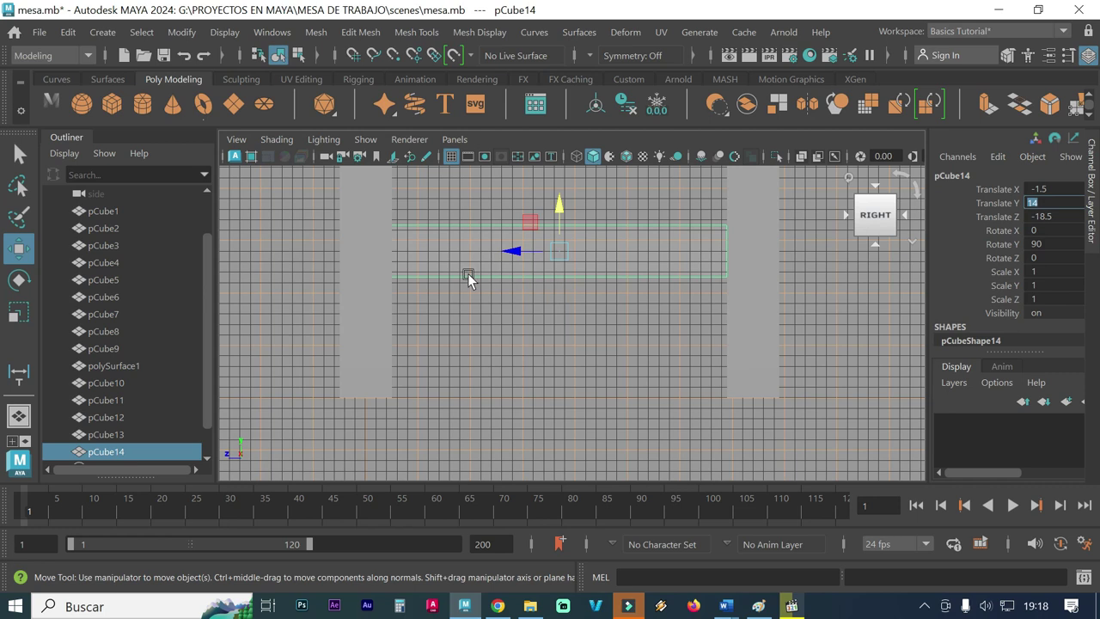
pyautogui.scroll(1, 426, 273)
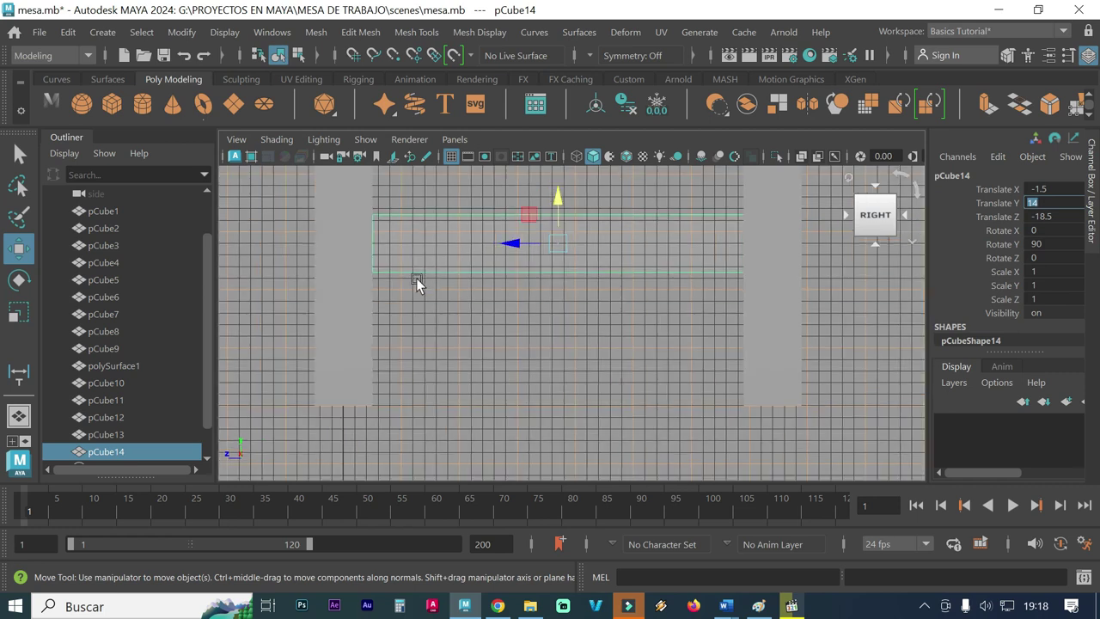
# Step: Measure from the crossbar's lower edge to the leg bottom, then undo the measurement
pyautogui.click(103, 34)
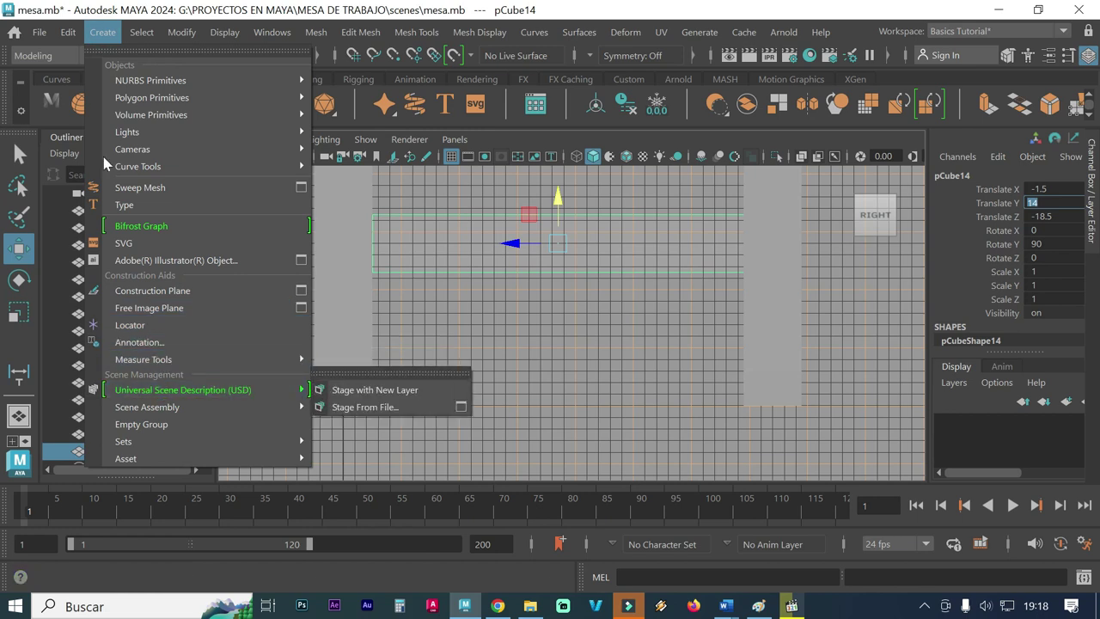
pyautogui.click(327, 7)
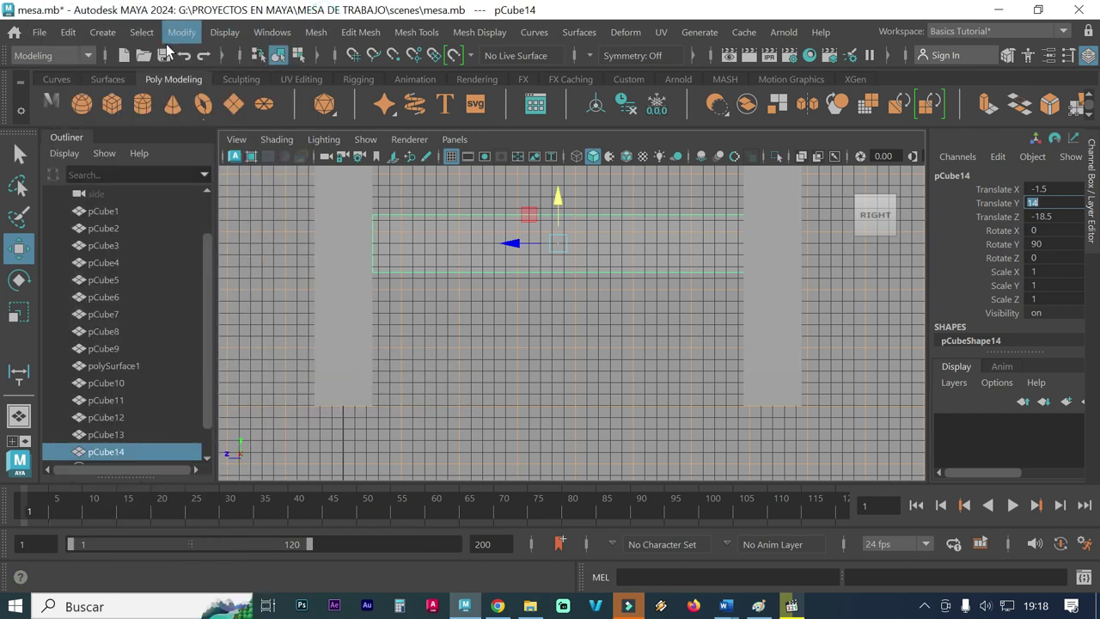
pyautogui.click(105, 36)
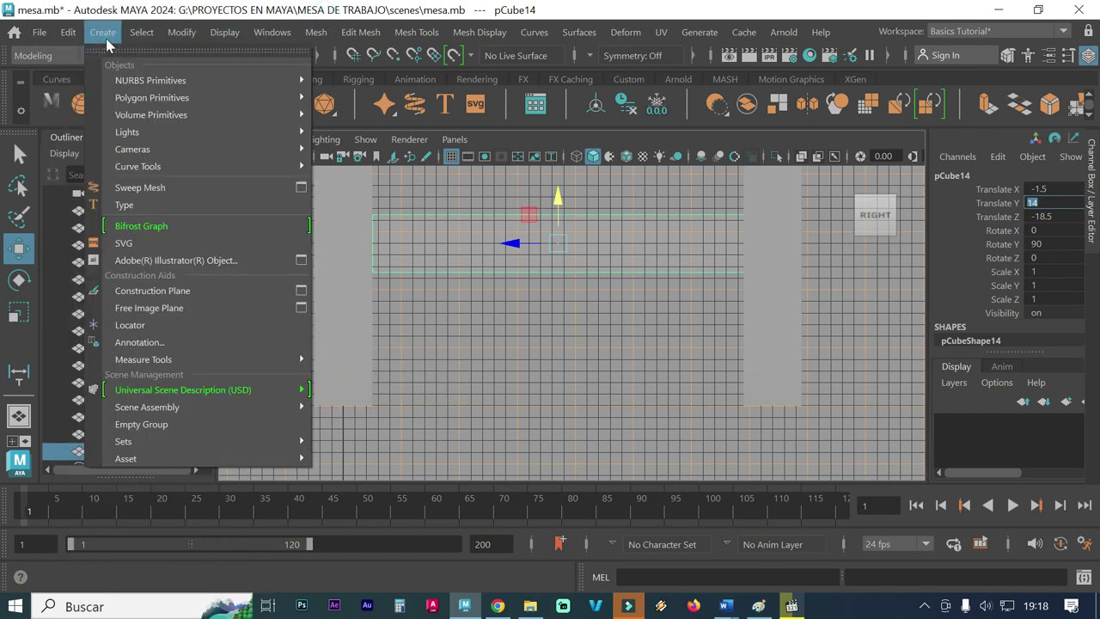
pyautogui.moveTo(144, 359)
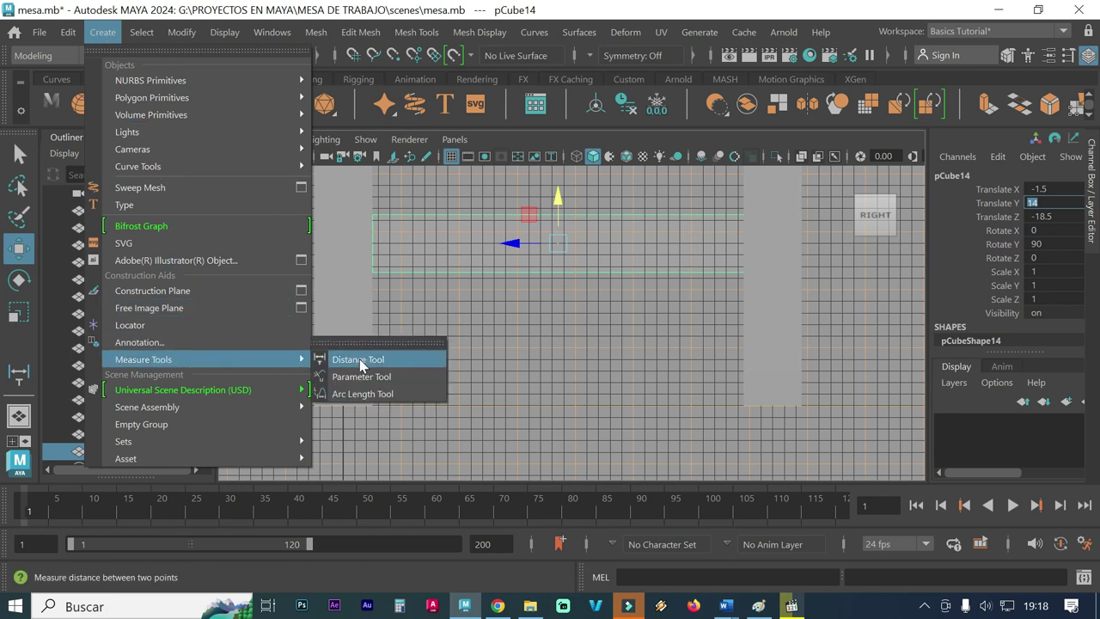
pyautogui.click(359, 358)
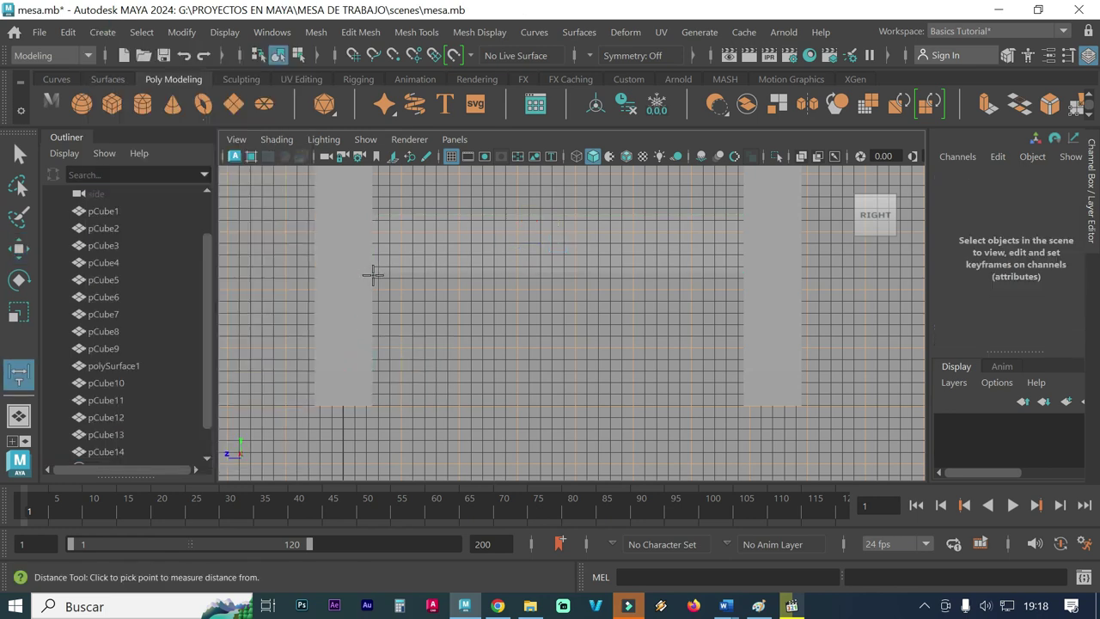
pyautogui.click(374, 275)
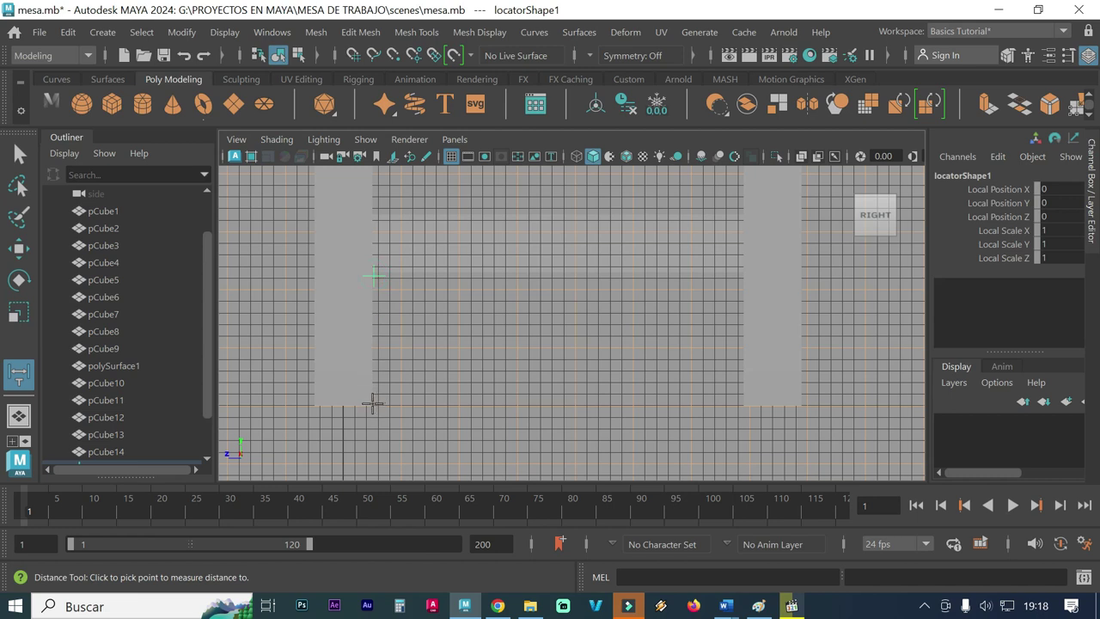
pyautogui.click(372, 403)
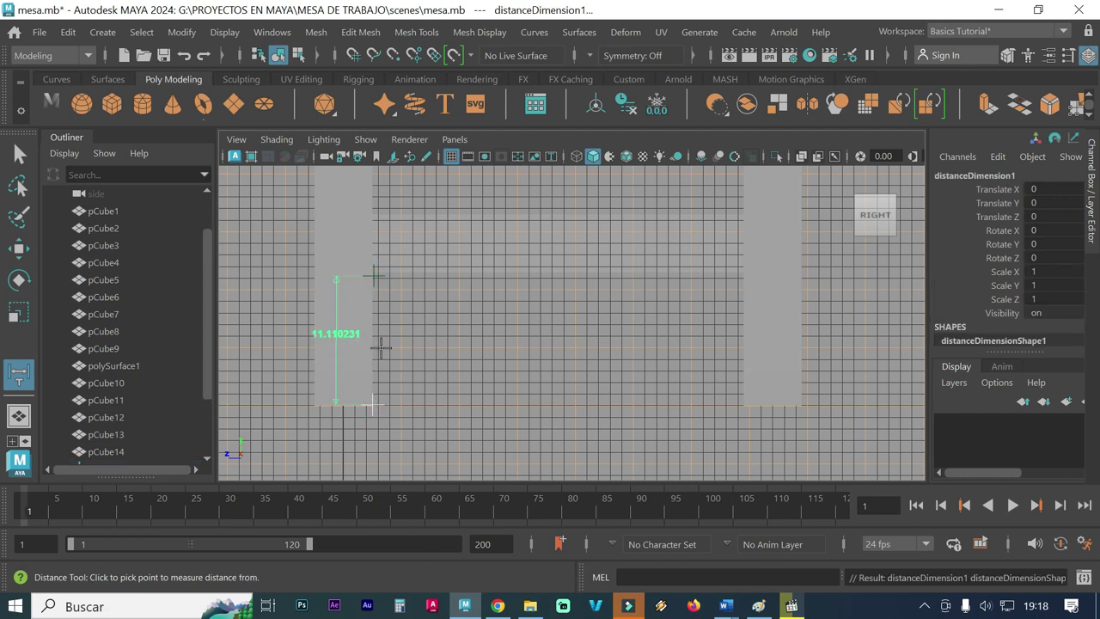
pyautogui.hotkey('ctrl', 'z')
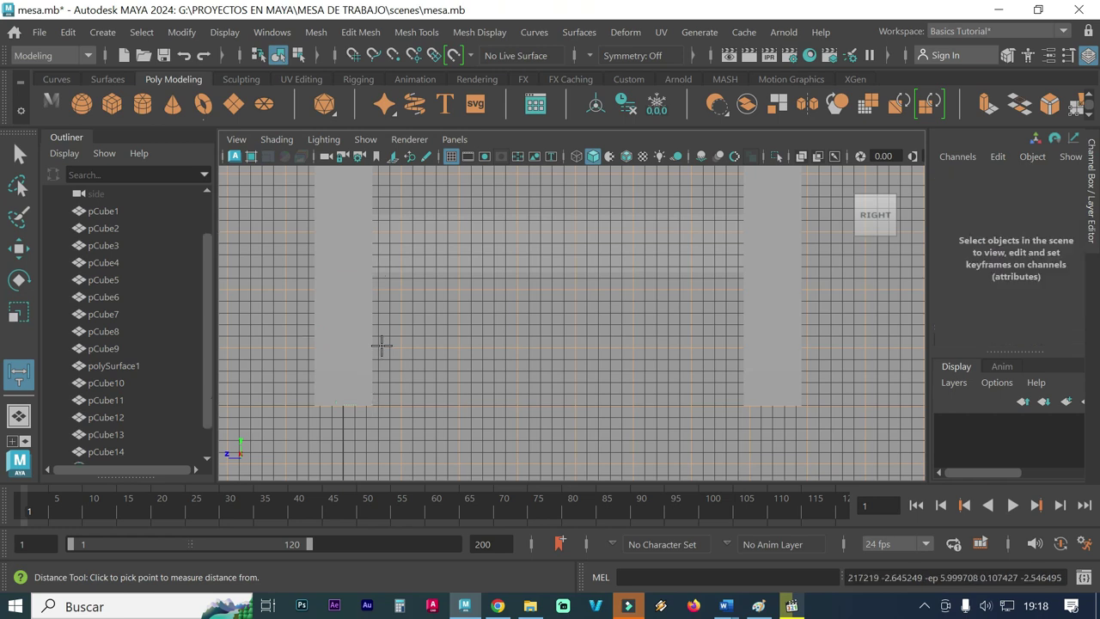
# Step: Maximize one view and orbit the chair through perspective, side and three-quarter back angles
pyautogui.press('space')
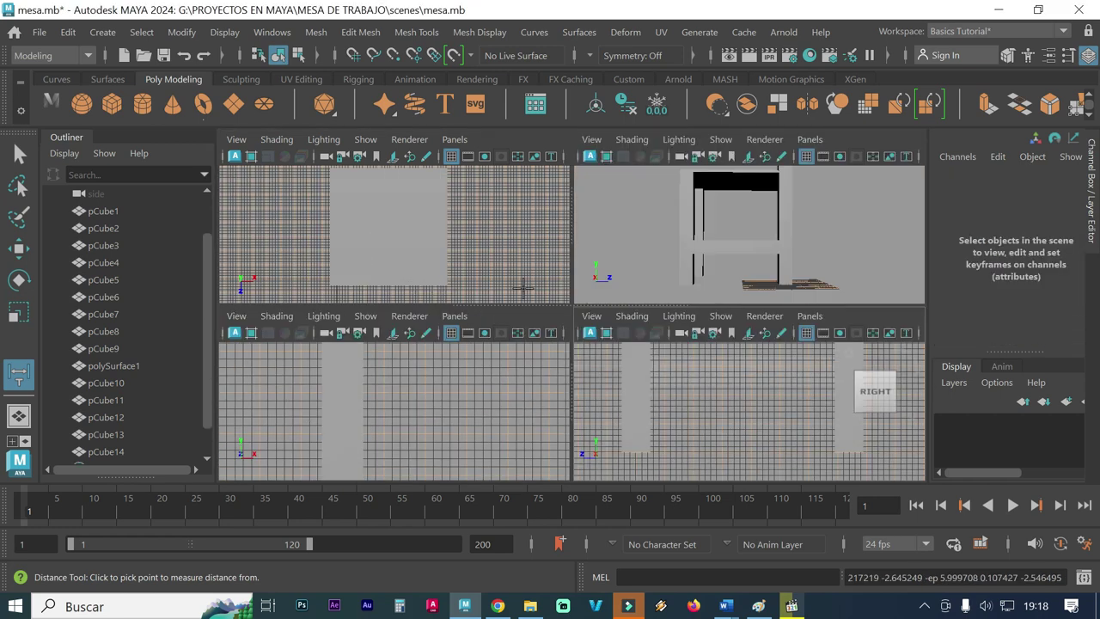
pyautogui.press('space')
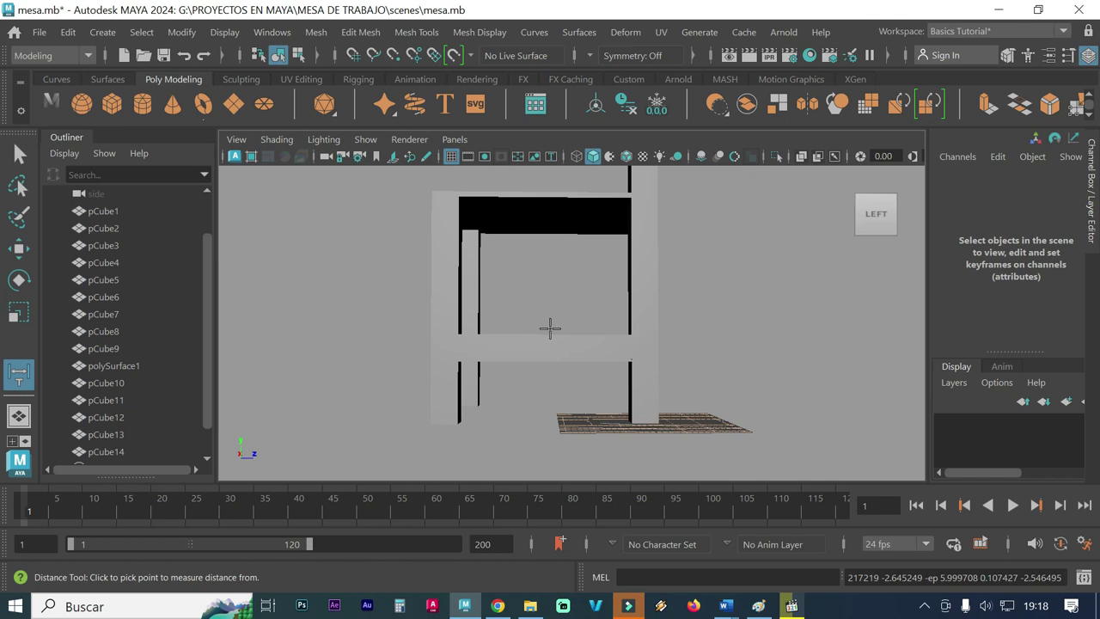
pyautogui.moveTo(526, 311)
pyautogui.keyDown('alt'); pyautogui.mouseDown()
pyautogui.moveTo(545, 327)
pyautogui.moveTo(581, 319)
pyautogui.moveTo(618, 337)
pyautogui.moveTo(623, 327)
pyautogui.moveTo(522, 312)
pyautogui.moveTo(621, 302)
pyautogui.moveTo(535, 322)
pyautogui.moveTo(395, 312)
pyautogui.moveTo(478, 341)
pyautogui.moveTo(421, 339)
pyautogui.moveTo(414, 317)
pyautogui.mouseUp(); pyautogui.keyUp('alt')
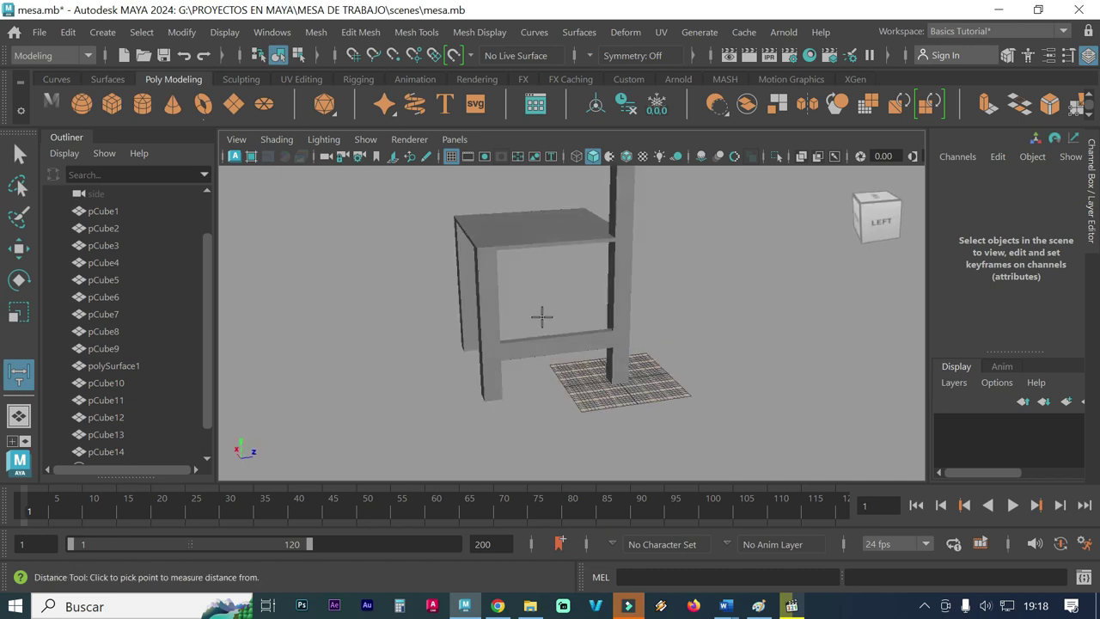
pyautogui.moveTo(579, 289)
pyautogui.keyDown('alt'); pyautogui.mouseDown()
pyautogui.moveTo(540, 292)
pyautogui.moveTo(543, 279)
pyautogui.moveTo(609, 300)
pyautogui.moveTo(678, 287)
pyautogui.moveTo(535, 309)
pyautogui.moveTo(625, 315)
pyautogui.mouseUp(); pyautogui.keyUp('alt')
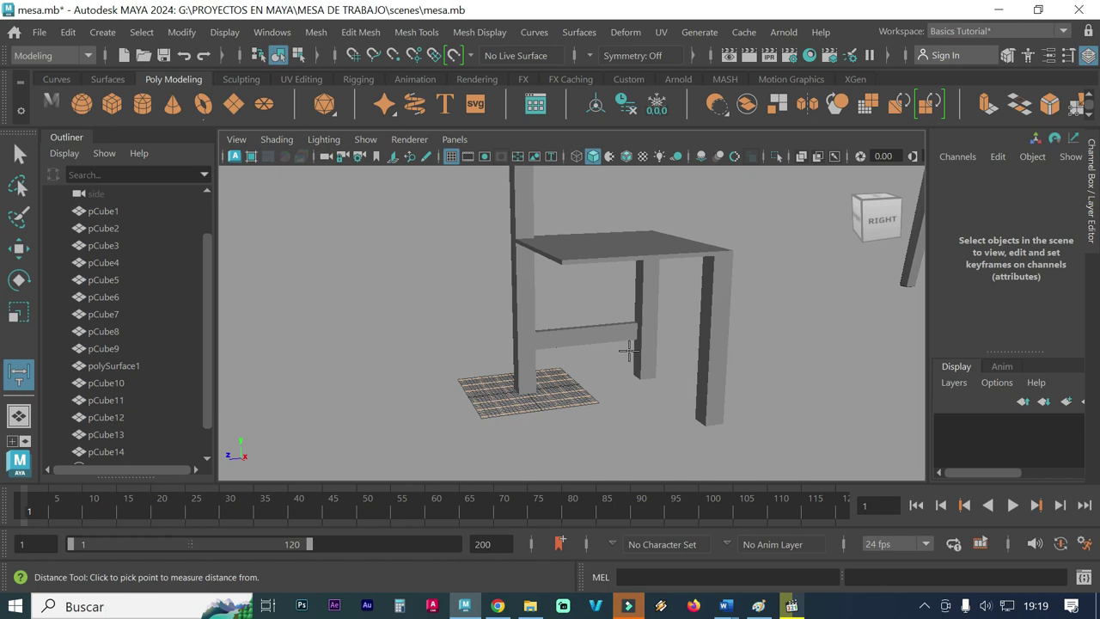
pyautogui.moveTo(651, 365)
pyautogui.keyDown('alt'); pyautogui.mouseDown()
pyautogui.moveTo(547, 369)
pyautogui.moveTo(596, 376)
pyautogui.mouseUp(); pyautogui.keyUp('alt')
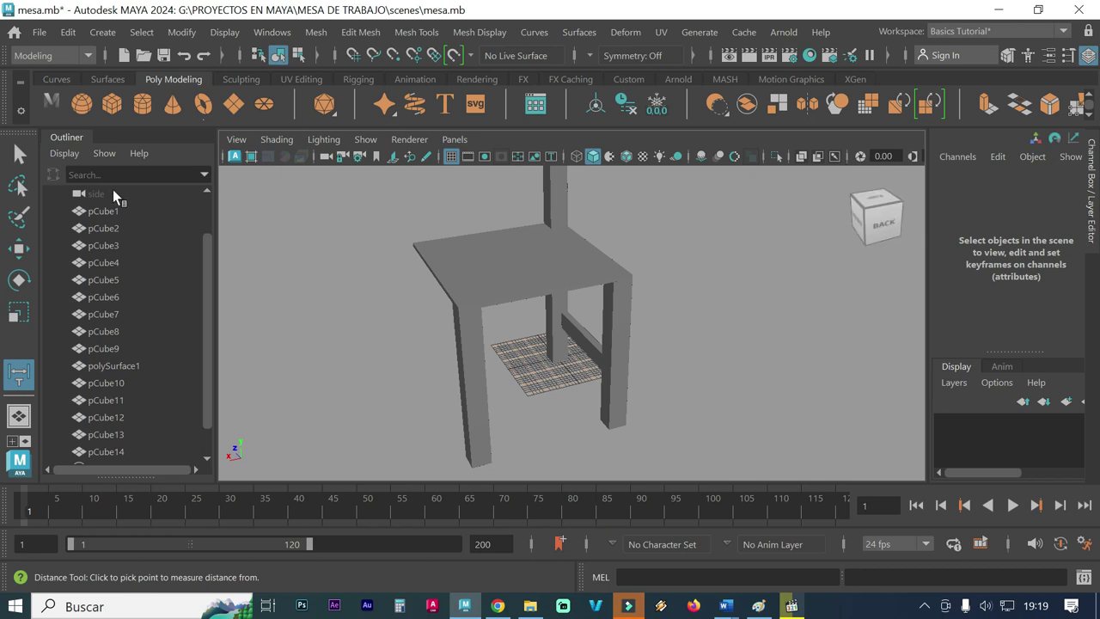
# Step: Return to the Select Tool and orbit in close to a front view of the chair legs
pyautogui.click(19, 154)
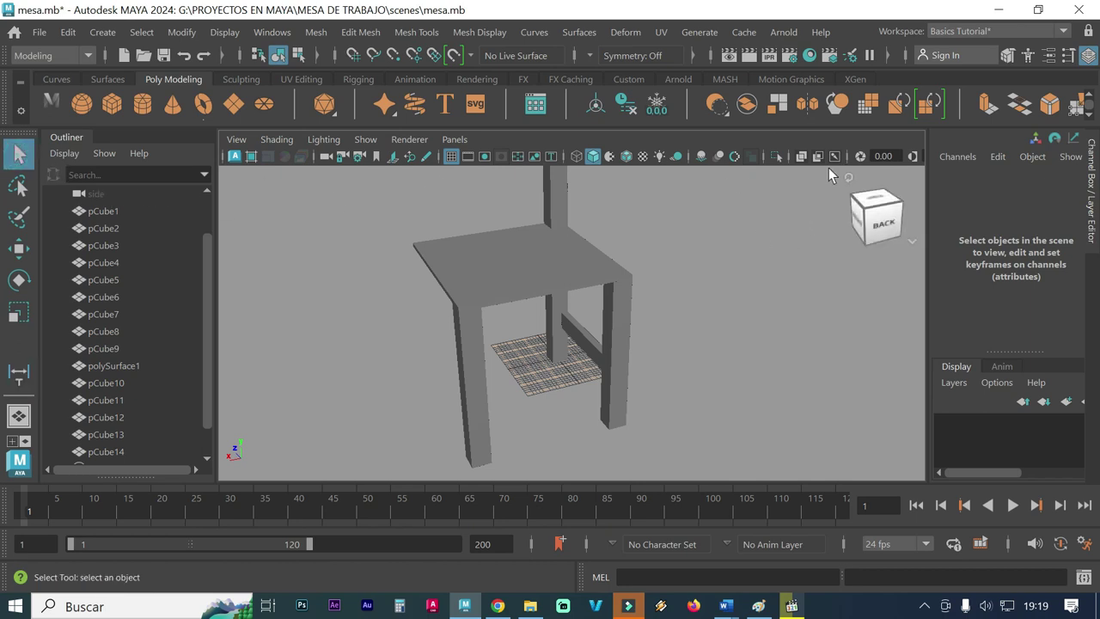
pyautogui.click(847, 180)
pyautogui.scroll(-3, 722, 332)
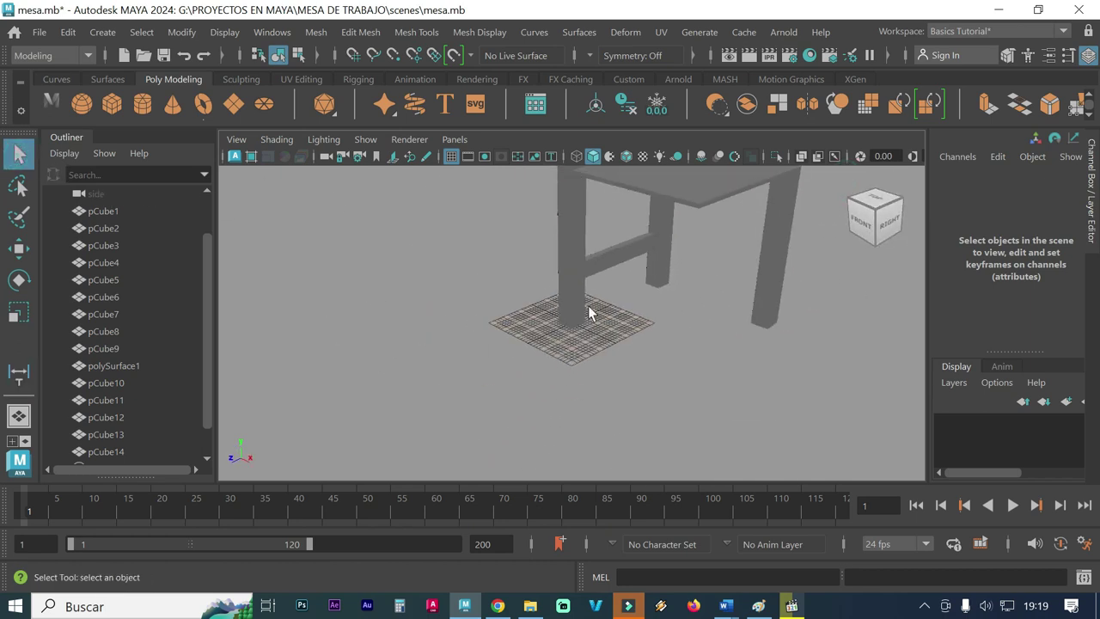
pyautogui.scroll(-2, 590, 312)
pyautogui.keyDown('alt'); pyautogui.moveTo(625, 289); pyautogui.dragTo(547, 312, button='middle'); pyautogui.keyUp('alt')
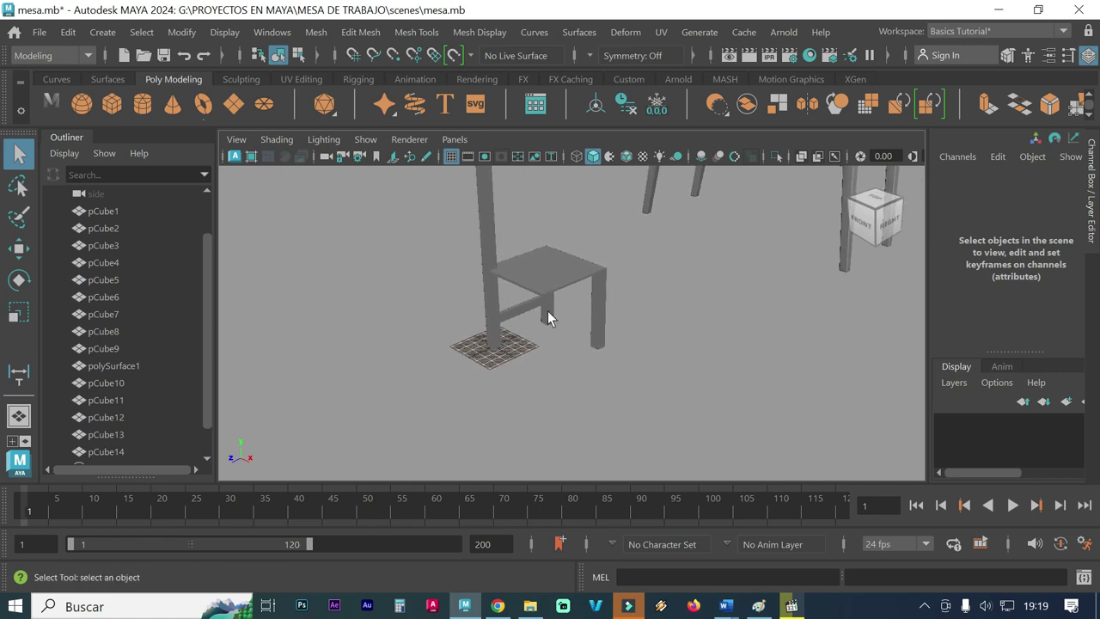
pyautogui.keyDown('alt'); pyautogui.moveTo(595, 334); pyautogui.dragTo(469, 355); pyautogui.keyUp('alt')
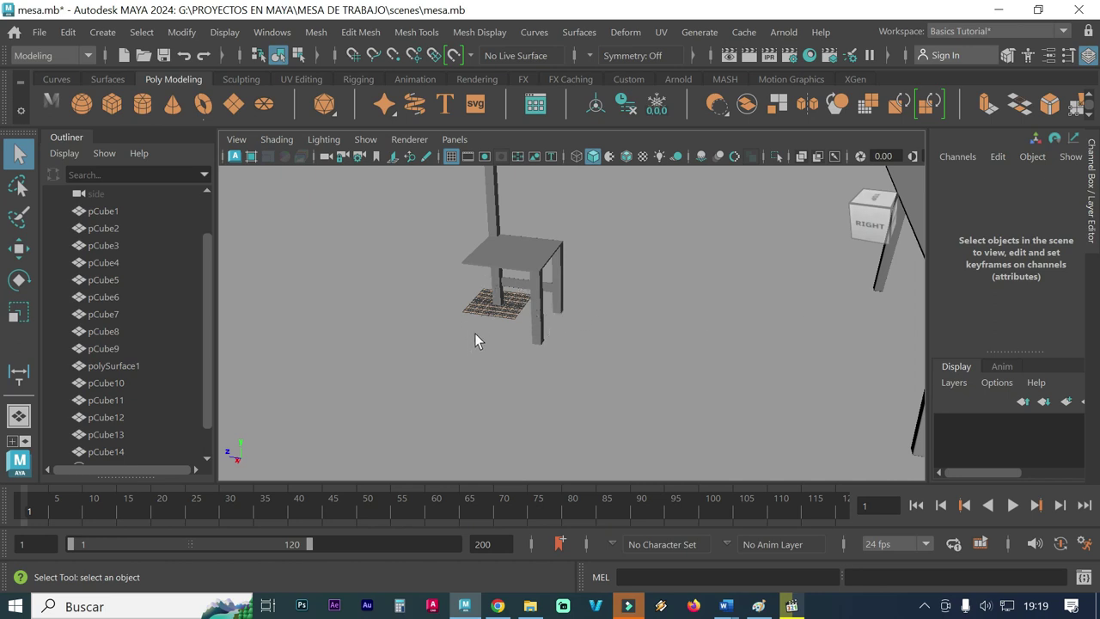
pyautogui.moveTo(480, 329)
pyautogui.keyDown('alt'); pyautogui.mouseDown()
pyautogui.moveTo(506, 319)
pyautogui.moveTo(488, 318)
pyautogui.mouseUp(); pyautogui.keyUp('alt')
pyautogui.moveTo(491, 319)
pyautogui.keyDown('alt'); pyautogui.mouseDown(button='right')
pyautogui.moveTo(566, 315)
pyautogui.moveTo(432, 327)
pyautogui.mouseUp(button='right'); pyautogui.keyUp('alt')
pyautogui.moveTo(432, 327)
pyautogui.keyDown('alt'); pyautogui.mouseDown()
pyautogui.moveTo(444, 311)
pyautogui.moveTo(574, 308)
pyautogui.mouseUp(); pyautogui.keyUp('alt')
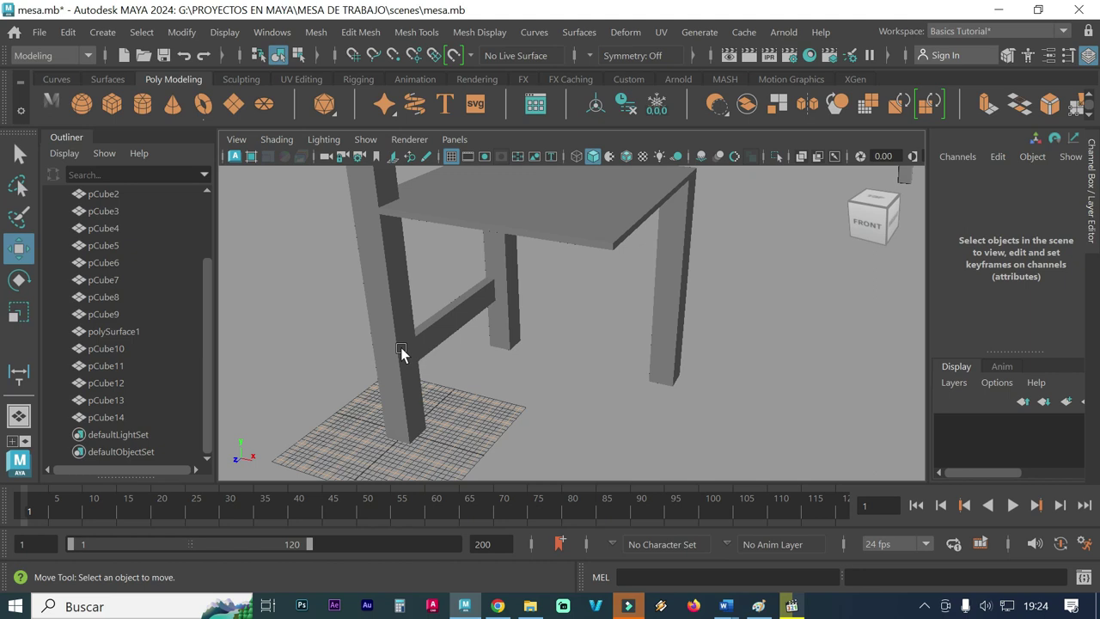
# Step: Create a 32 × 5 × 2 polygon cube, pCube15, from the Cube options and grab its Z axis
pyautogui.click(105, 33)
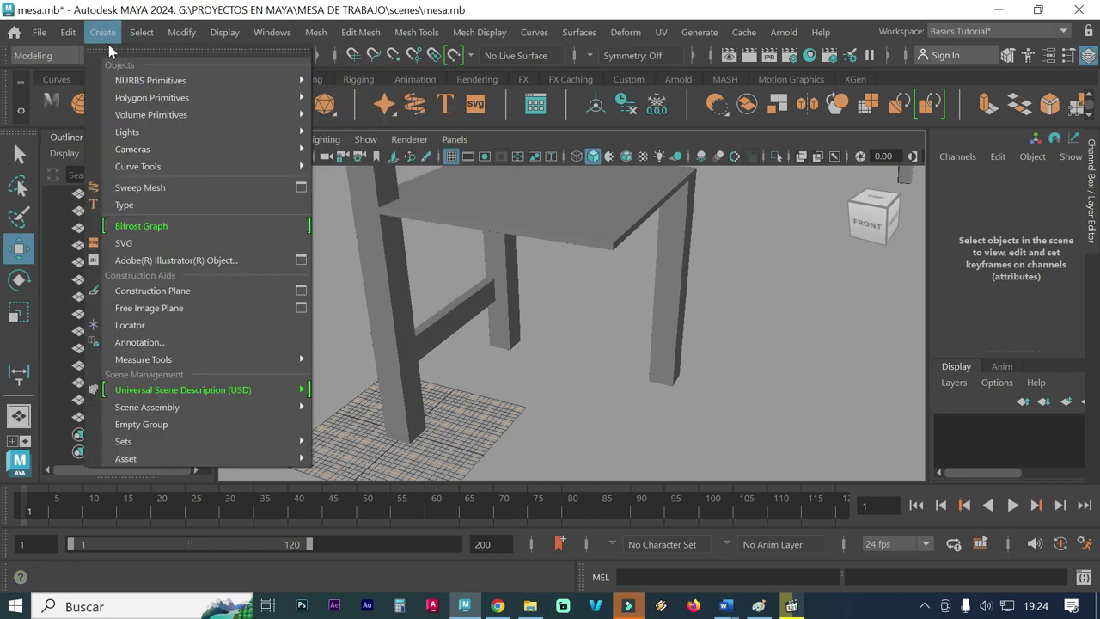
pyautogui.moveTo(152, 97)
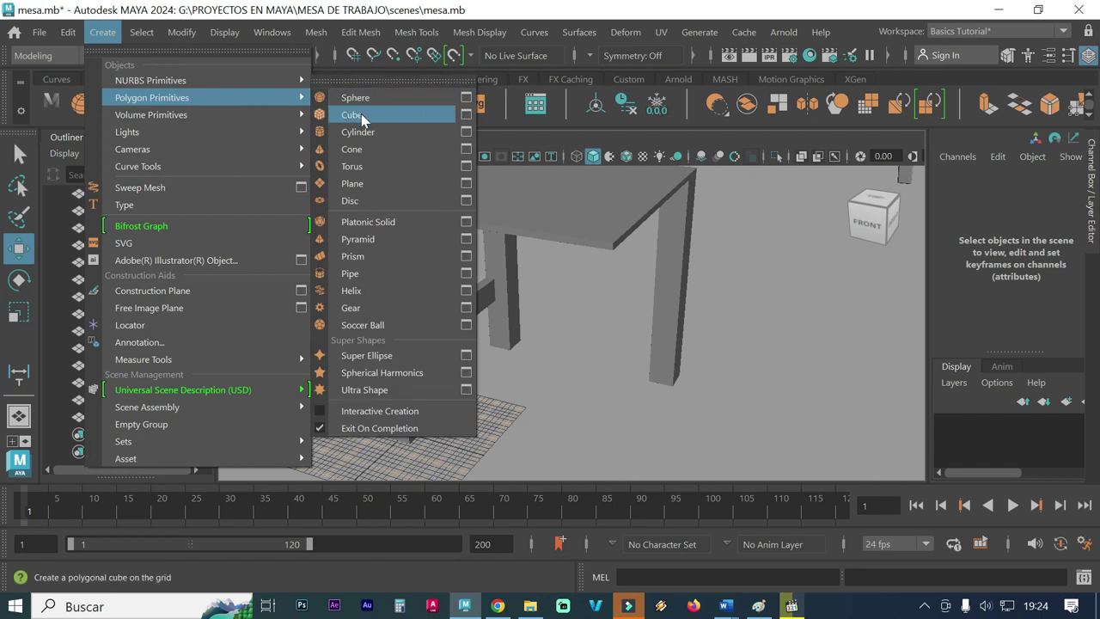
pyautogui.click(466, 117)
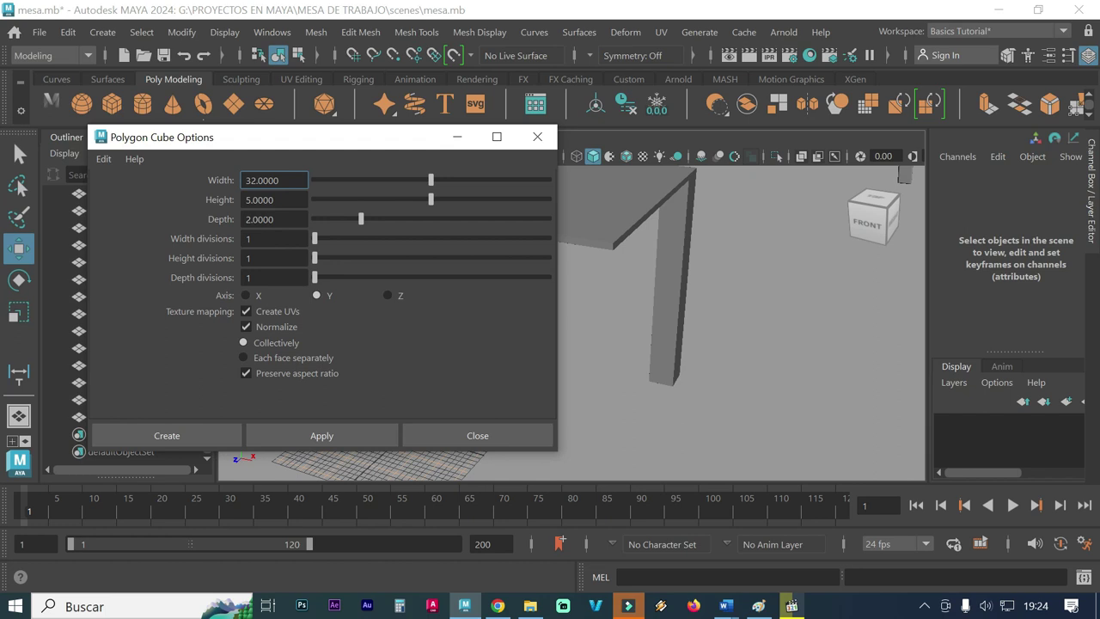
pyautogui.click(320, 434)
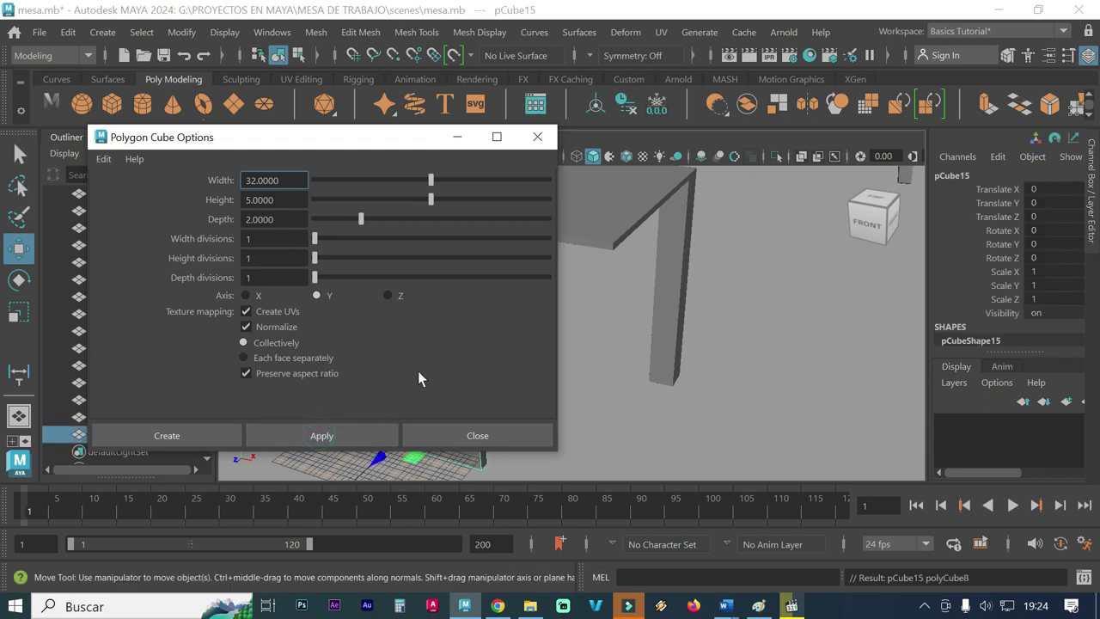
pyautogui.click(486, 444)
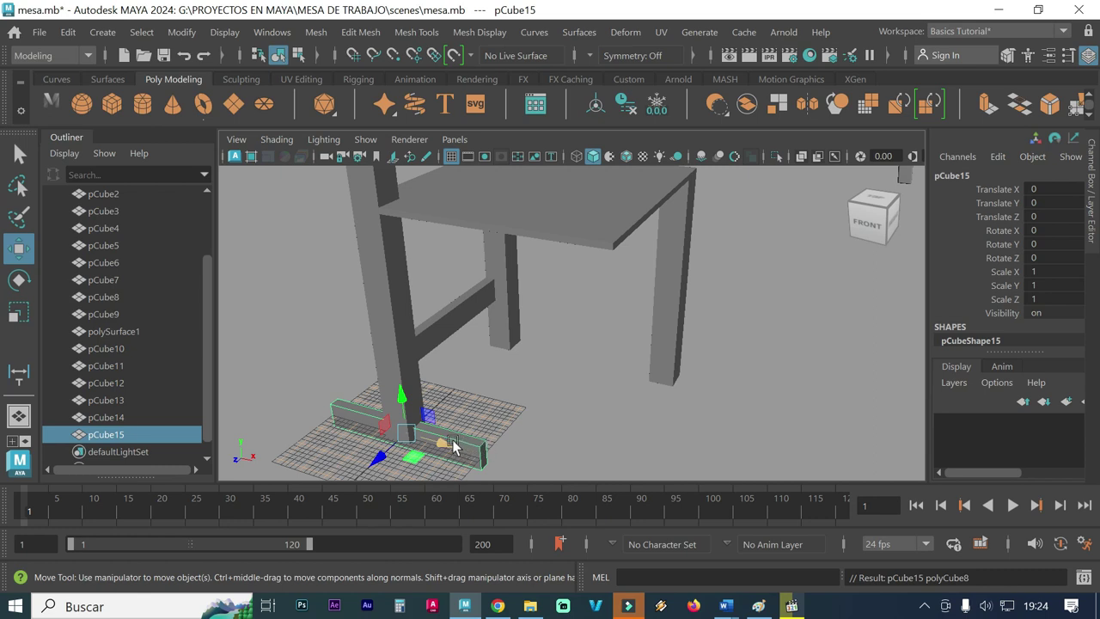
pyautogui.click(451, 445)
# Step: Push pCube15 back toward the legs and set its Rotate Y to 90
pyautogui.moveTo(403, 440)
pyautogui.mouseDown()
pyautogui.moveTo(499, 352)
pyautogui.moveTo(482, 369)
pyautogui.mouseUp()
pyautogui.scroll(3, 720, 422)
pyautogui.moveTo(648, 417)
pyautogui.keyDown('alt'); pyautogui.mouseDown()
pyautogui.moveTo(536, 386)
pyautogui.moveTo(508, 410)
pyautogui.mouseUp(); pyautogui.keyUp('alt')
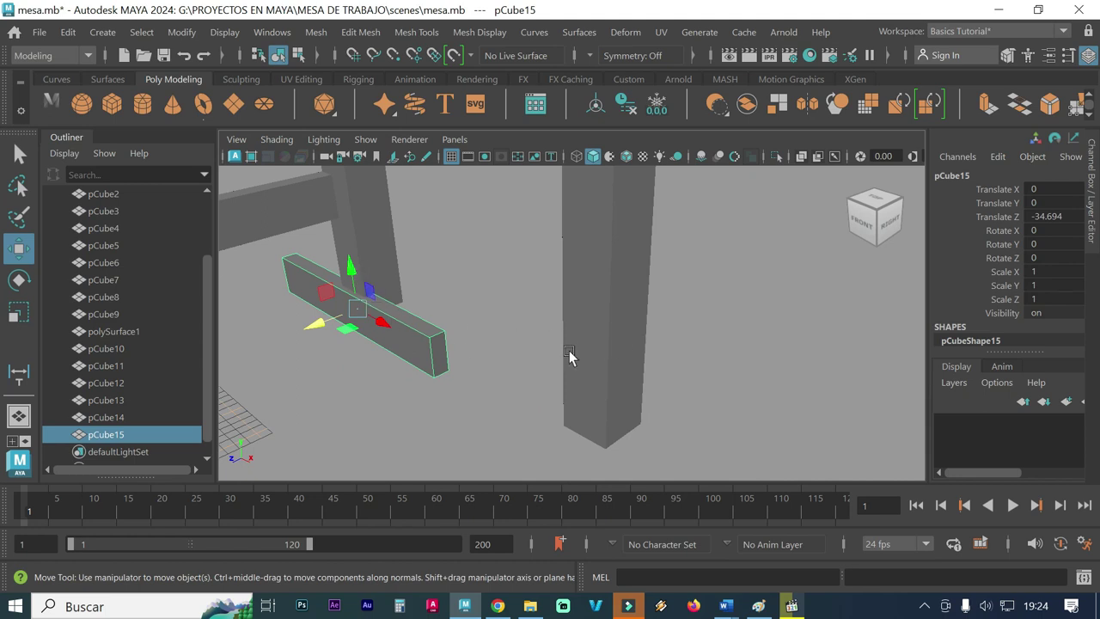
pyautogui.doubleClick(1040, 244)
pyautogui.write('90')
pyautogui.press('Return')
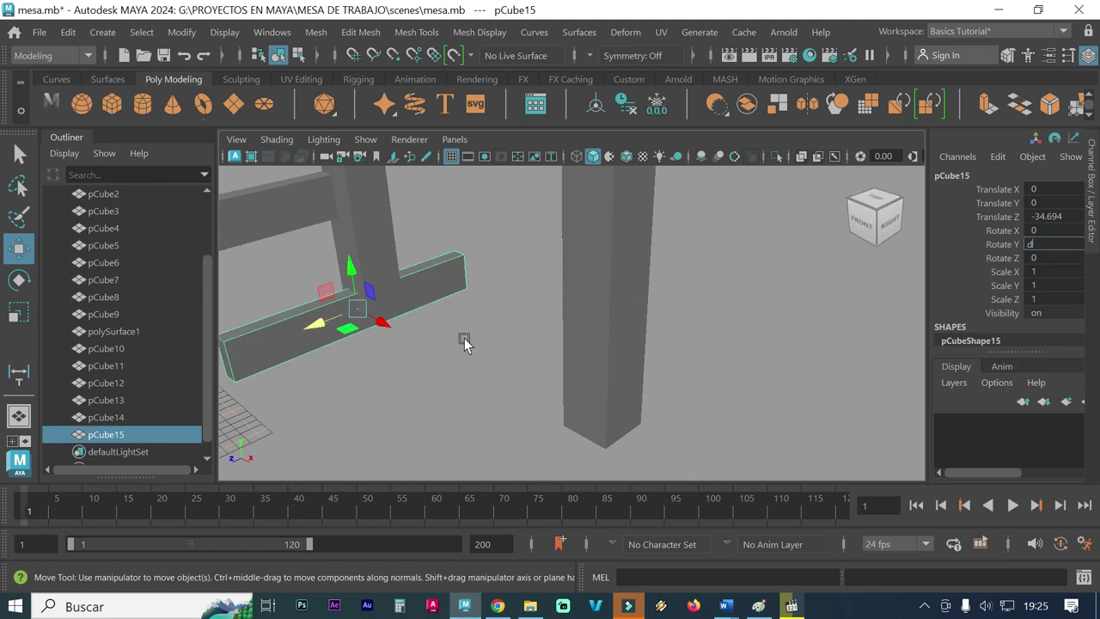
# Step: Move the beam's pivot onto its end corner using Snap to Points
pyautogui.press('d')
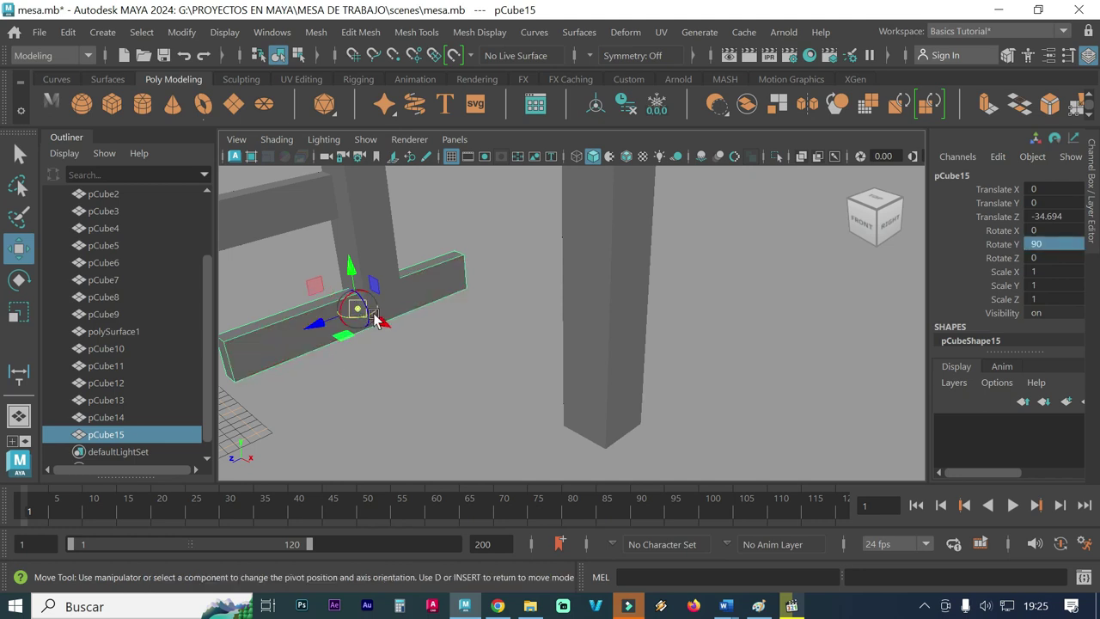
pyautogui.click(359, 390)
pyautogui.click(297, 343)
pyautogui.press('d')
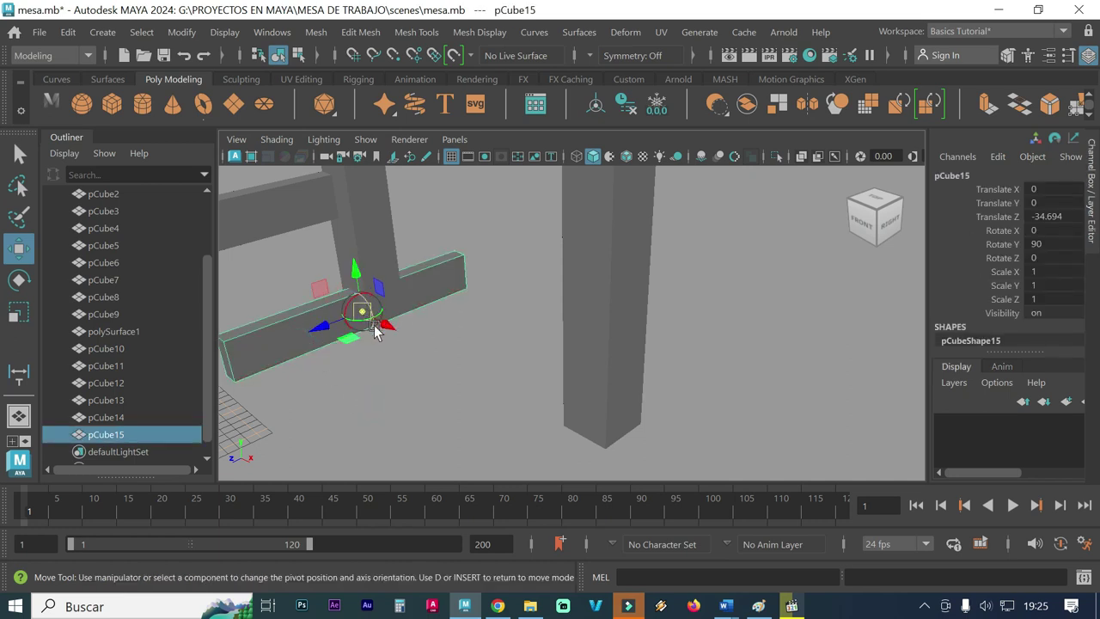
pyautogui.moveTo(364, 314)
pyautogui.mouseDown()
pyautogui.moveTo(441, 300)
pyautogui.moveTo(442, 312)
pyautogui.mouseUp()
pyautogui.press('d')
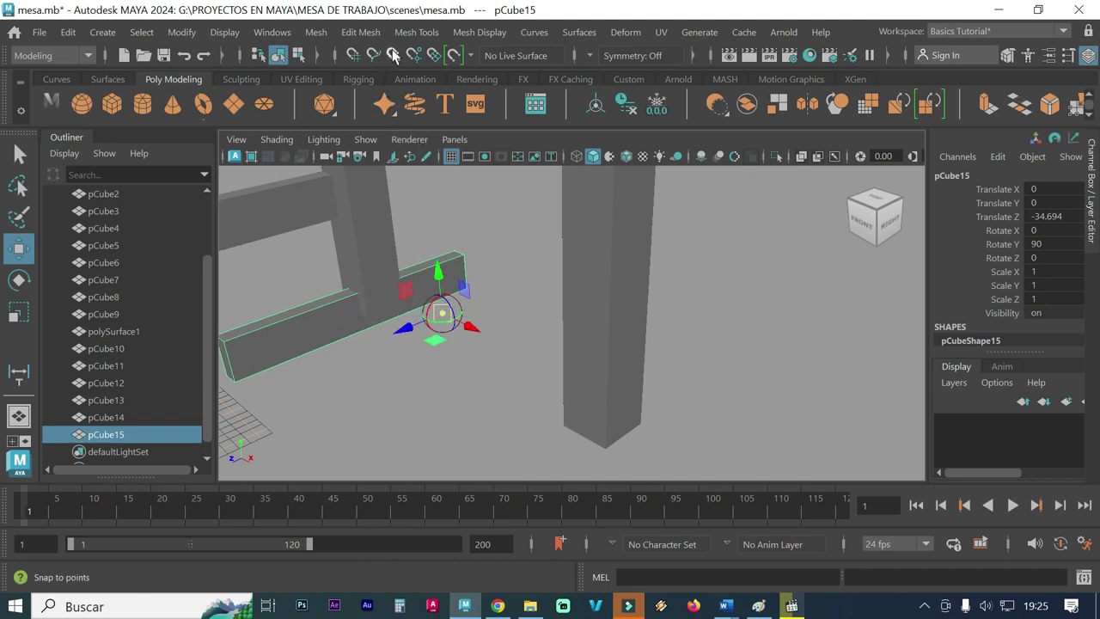
pyautogui.click(392, 55)
pyautogui.moveTo(442, 319); pyautogui.dragTo(456, 294)
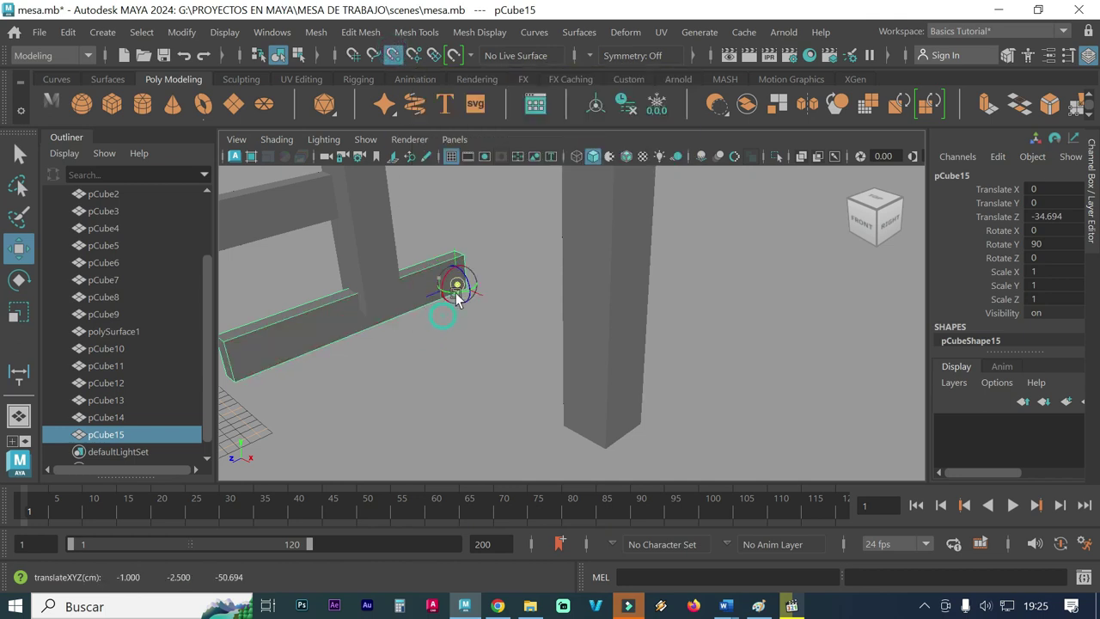
# Step: Snap the beam's end against the leg base, placing it at 38.5, 2.5, -18.5
pyautogui.keyDown('alt'); pyautogui.moveTo(473, 343); pyautogui.dragTo(452, 344); pyautogui.keyUp('alt')
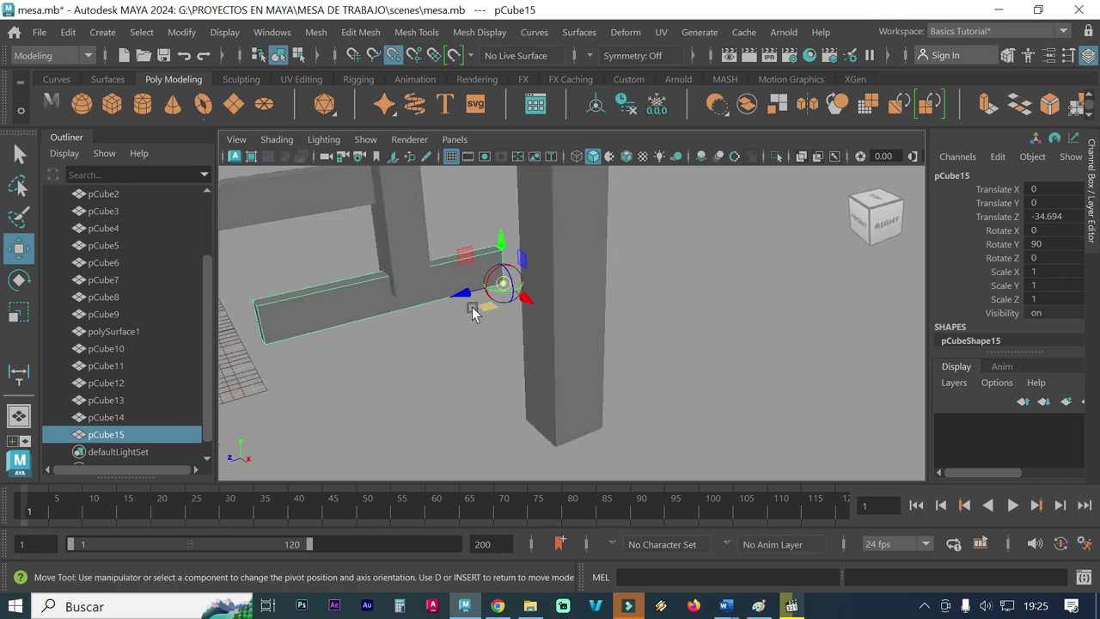
pyautogui.press('d')
pyautogui.moveTo(503, 289)
pyautogui.mouseDown()
pyautogui.moveTo(528, 426)
pyautogui.moveTo(554, 440)
pyautogui.mouseUp()
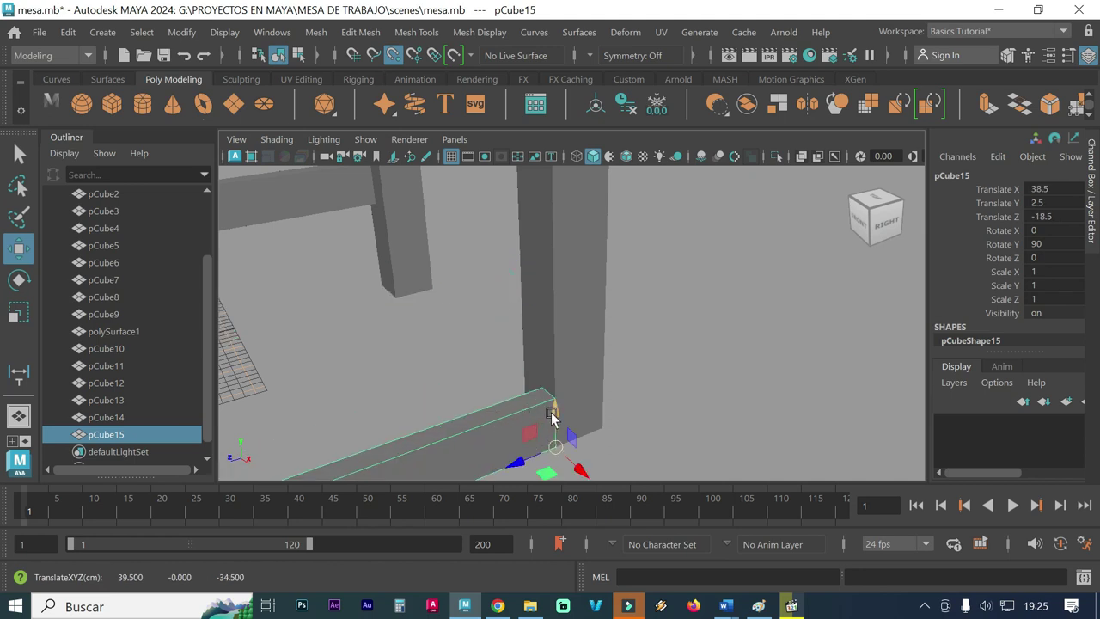
pyautogui.scroll(-5, 486, 395)
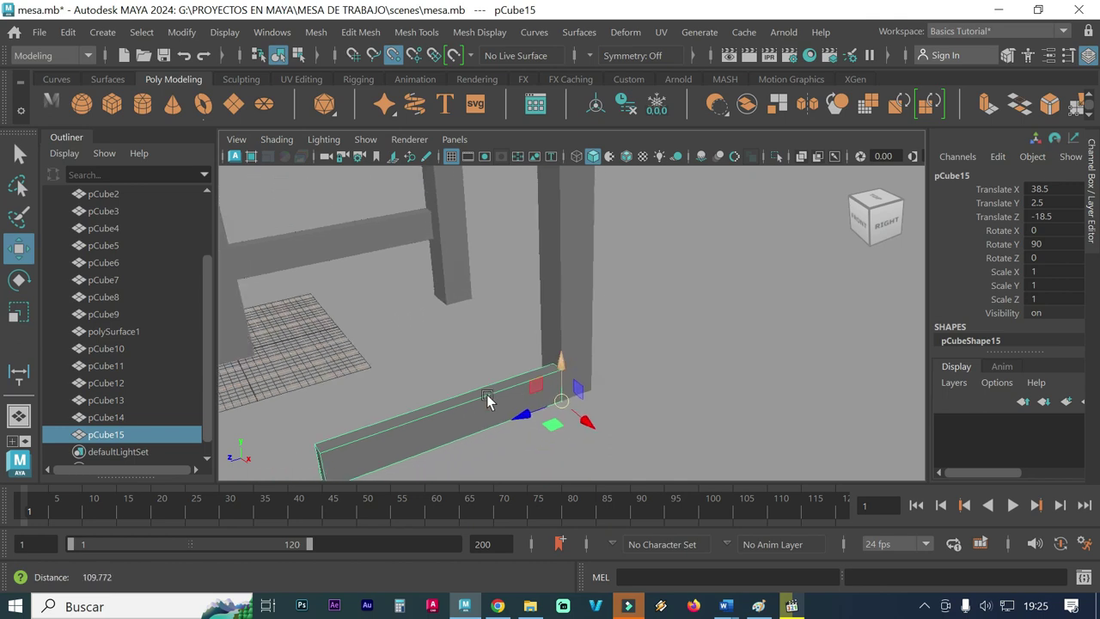
pyautogui.scroll(-1, 490, 395)
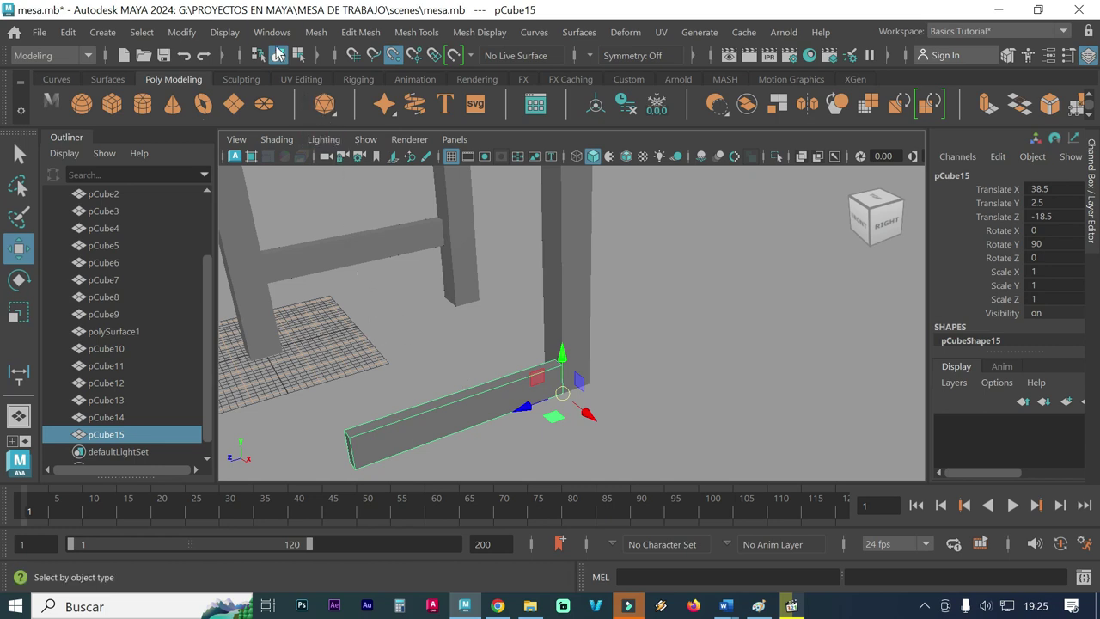
# Step: Center pCube15's pivot, set its Translate Y to 14, and orbit to check it
pyautogui.click(181, 32)
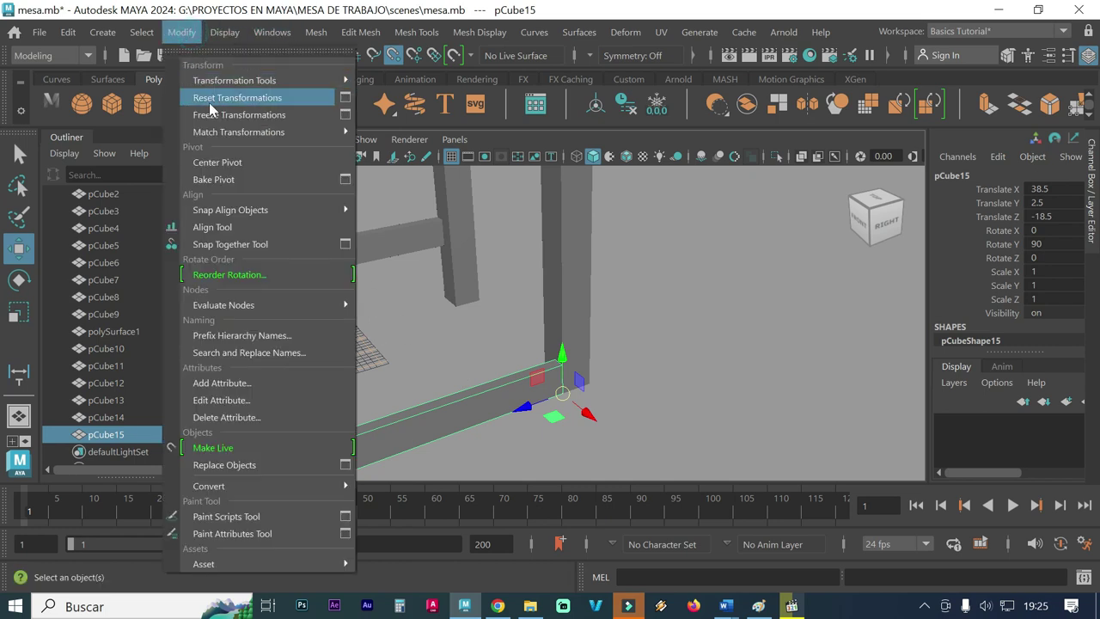
pyautogui.click(218, 162)
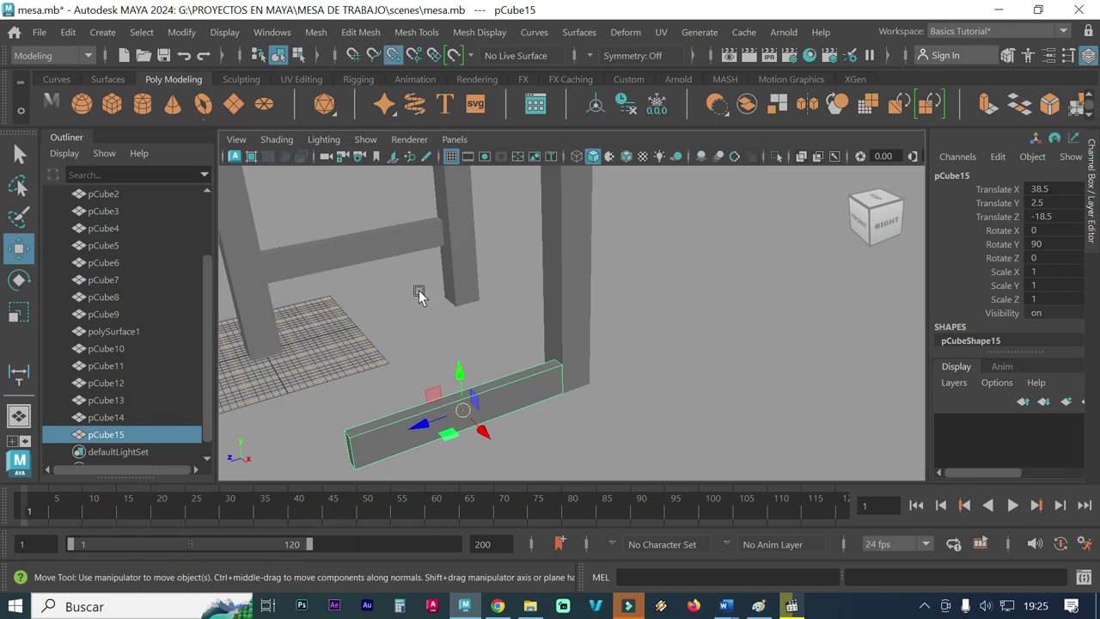
pyautogui.doubleClick(1045, 207)
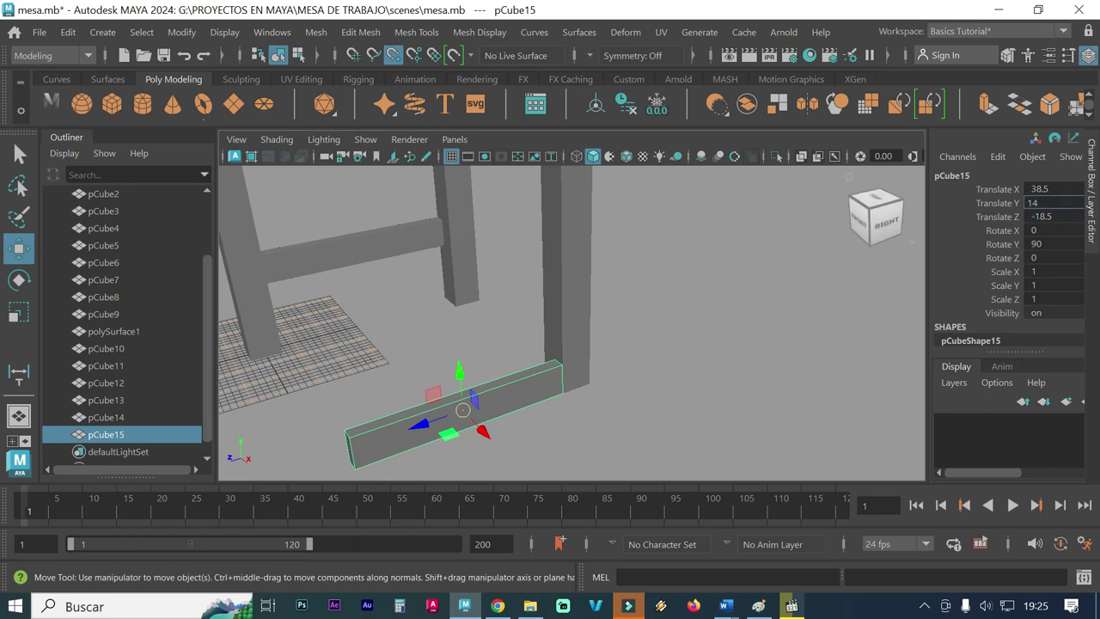
pyautogui.press('Return')
pyautogui.moveTo(638, 349)
pyautogui.keyDown('alt'); pyautogui.mouseDown()
pyautogui.moveTo(591, 335)
pyautogui.moveTo(635, 340)
pyautogui.moveTo(663, 363)
pyautogui.mouseUp(); pyautogui.keyUp('alt')
pyautogui.moveTo(416, 339)
pyautogui.keyDown('alt'); pyautogui.mouseDown()
pyautogui.moveTo(445, 321)
pyautogui.moveTo(449, 336)
pyautogui.mouseUp(); pyautogui.keyUp('alt')
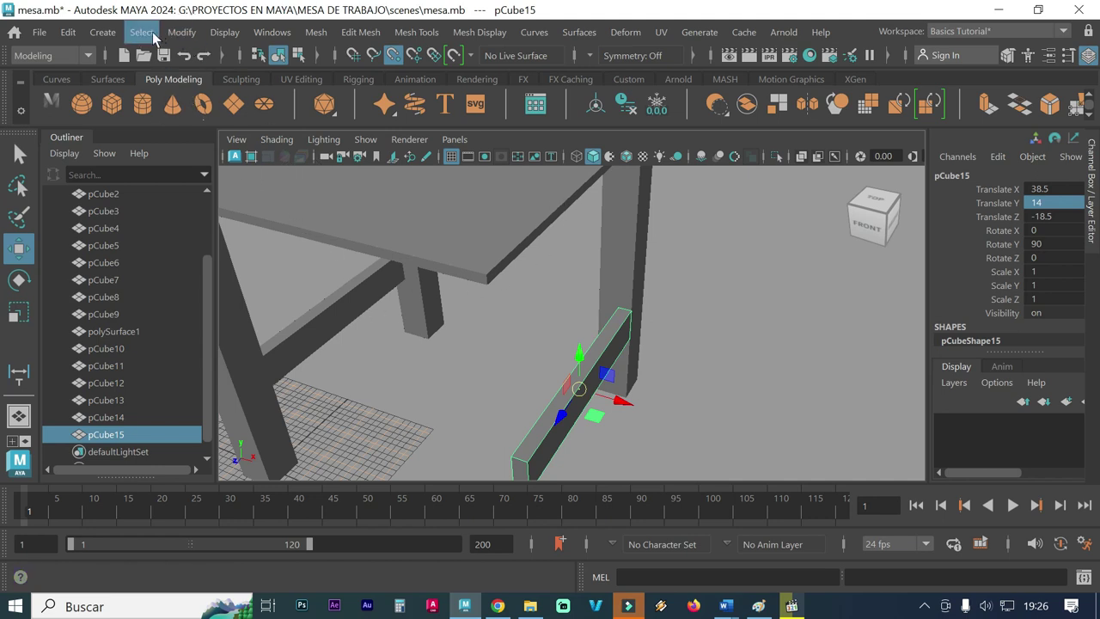
# Step: Create pCube16 as a 32 × 7 × 2 polygon cube via the Cube options
pyautogui.click(110, 34)
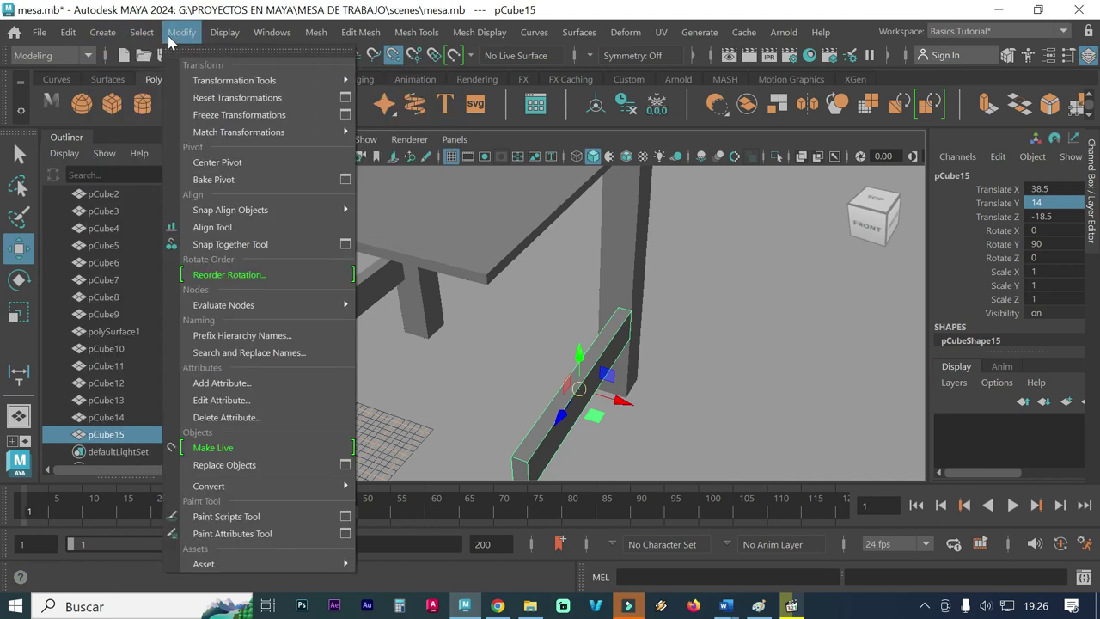
pyautogui.moveTo(153, 97)
pyautogui.click(464, 114)
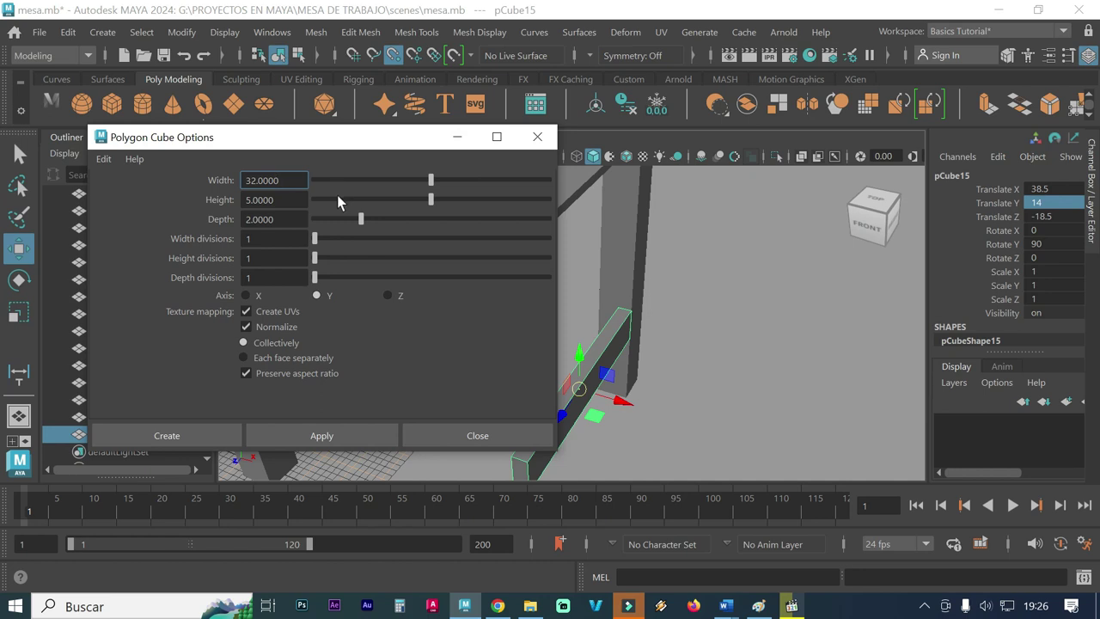
pyautogui.click(295, 197)
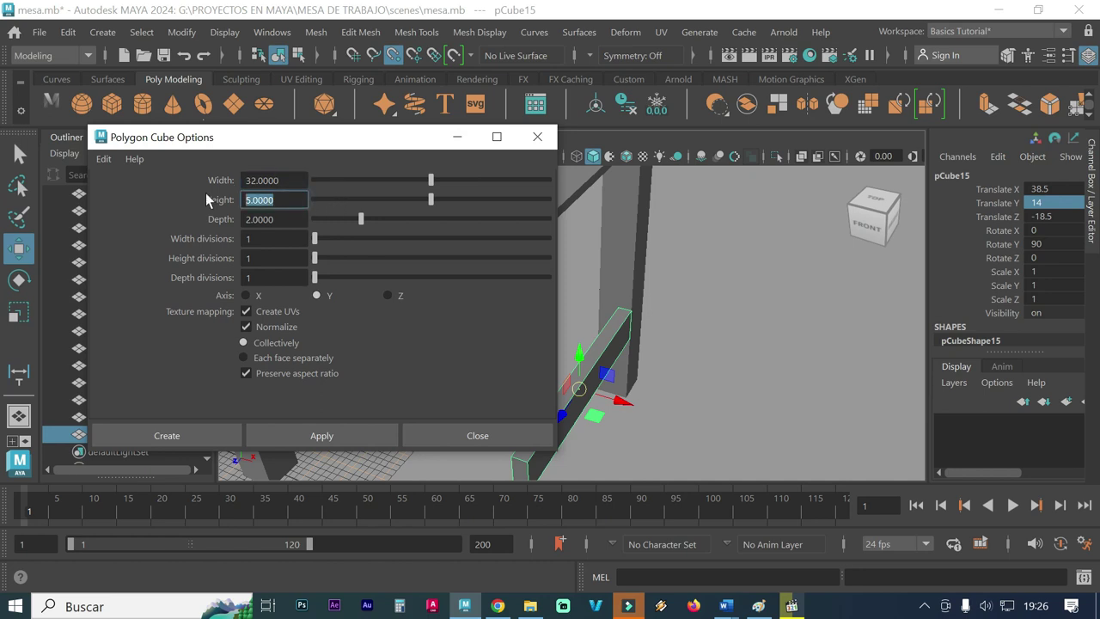
pyautogui.write('6')
pyautogui.press('Return')
pyautogui.click(298, 426)
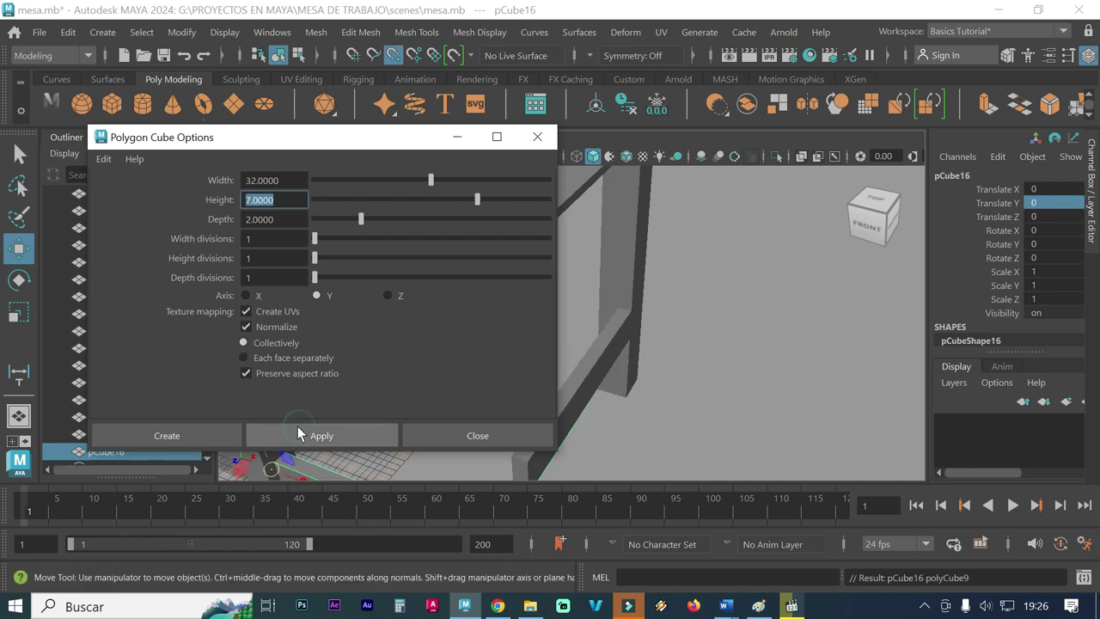
pyautogui.click(537, 136)
pyautogui.moveTo(414, 368)
pyautogui.keyDown('alt'); pyautogui.mouseDown()
pyautogui.moveTo(454, 289)
pyautogui.moveTo(455, 322)
pyautogui.mouseUp(); pyautogui.keyUp('alt')
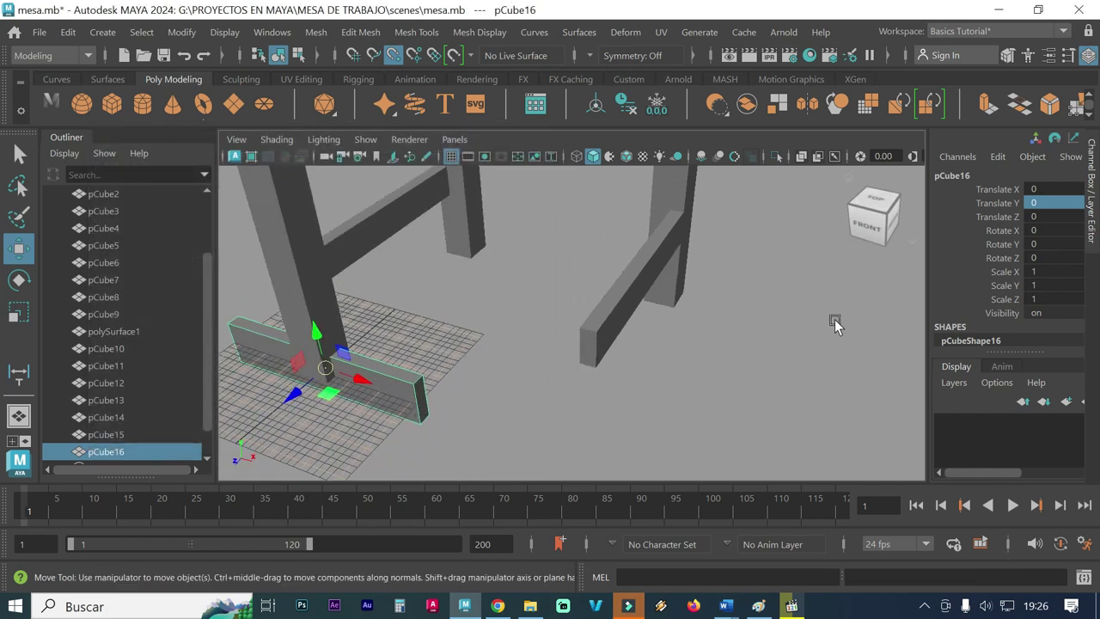
# Step: Set pCube16's Rotate Y to 90, inspect the table, then select back post pCube13
pyautogui.doubleClick(1041, 245)
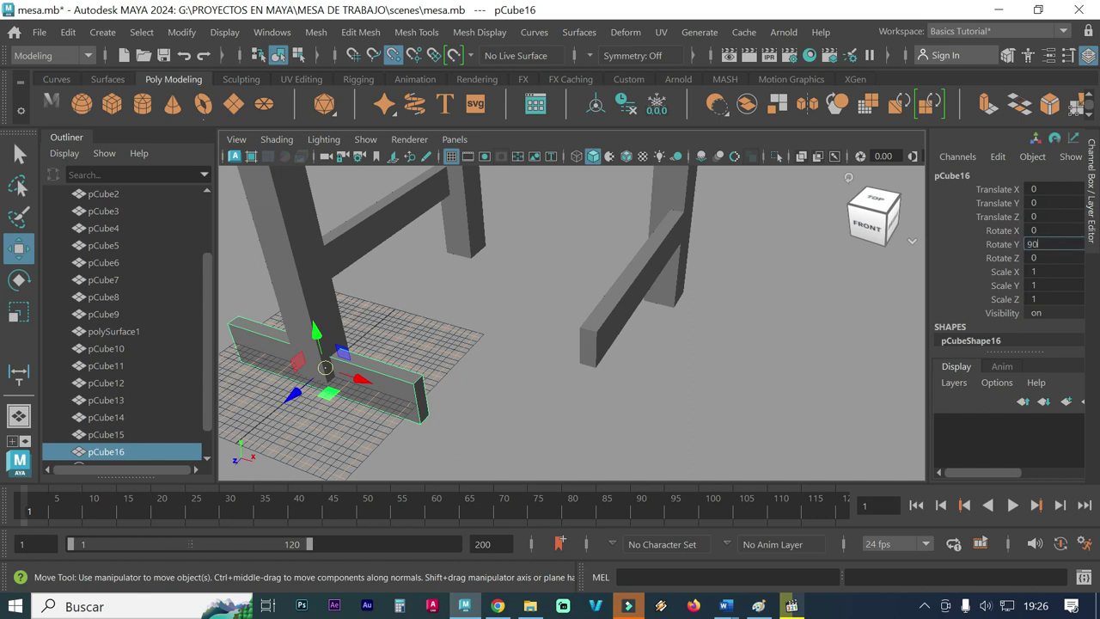
pyautogui.press('Return')
pyautogui.keyDown('alt'); pyautogui.moveTo(613, 302); pyautogui.dragTo(633, 411, button='middle'); pyautogui.keyUp('alt')
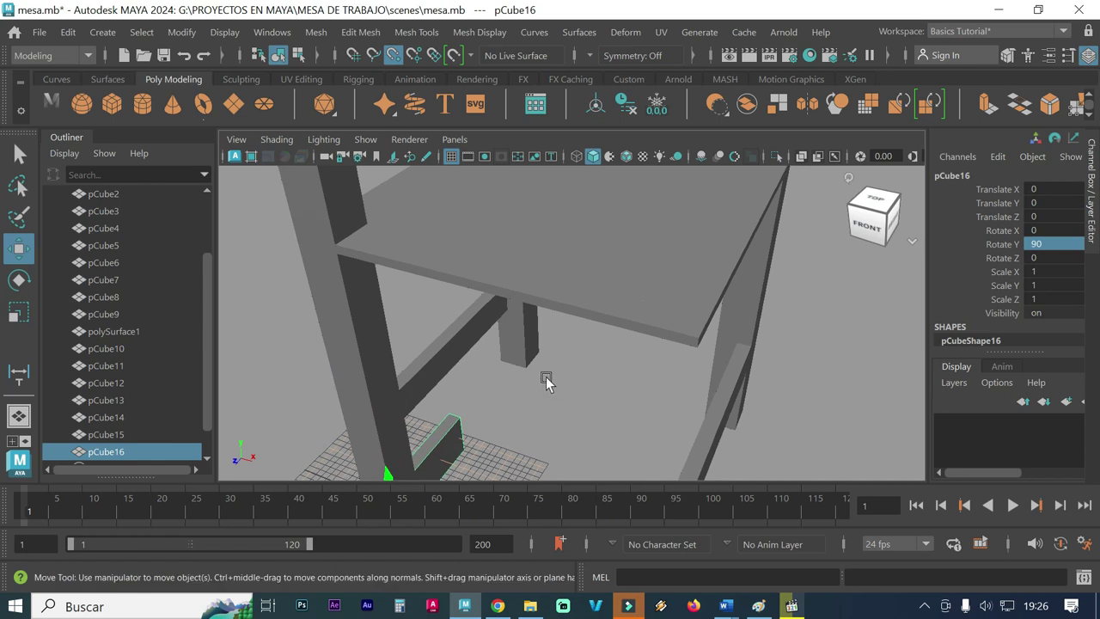
pyautogui.moveTo(512, 369)
pyautogui.keyDown('alt'); pyautogui.mouseDown()
pyautogui.moveTo(598, 340)
pyautogui.moveTo(559, 351)
pyautogui.moveTo(553, 316)
pyautogui.moveTo(568, 323)
pyautogui.moveTo(466, 318)
pyautogui.moveTo(460, 329)
pyautogui.mouseUp(); pyautogui.keyUp('alt')
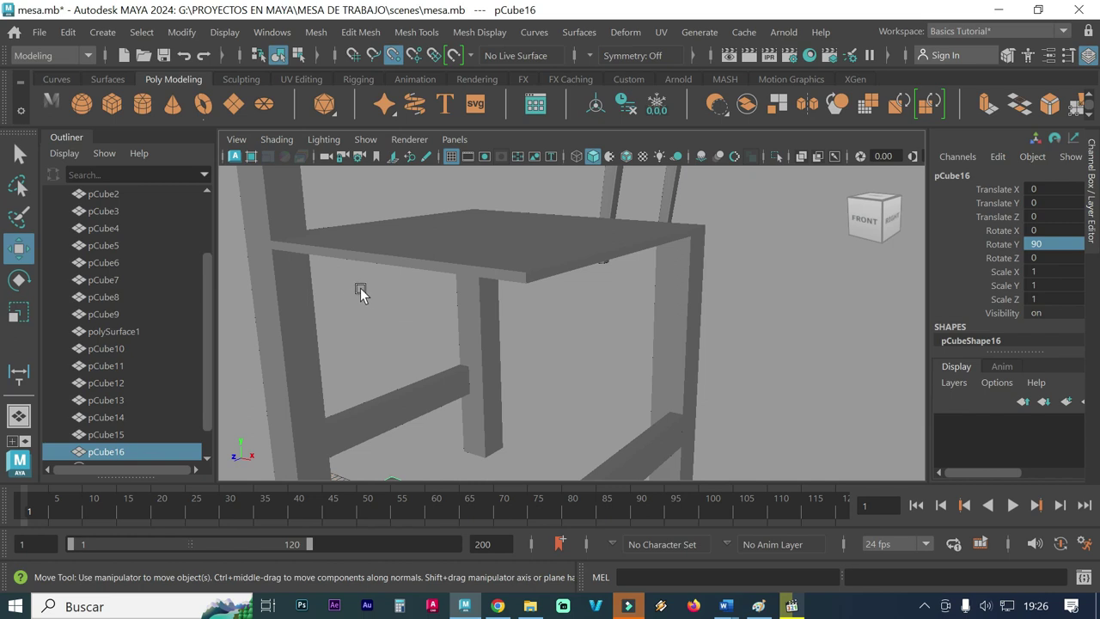
pyautogui.click(297, 294)
# Step: Select the seat pCube10 and orbit and pan around to frame it
pyautogui.click(333, 241)
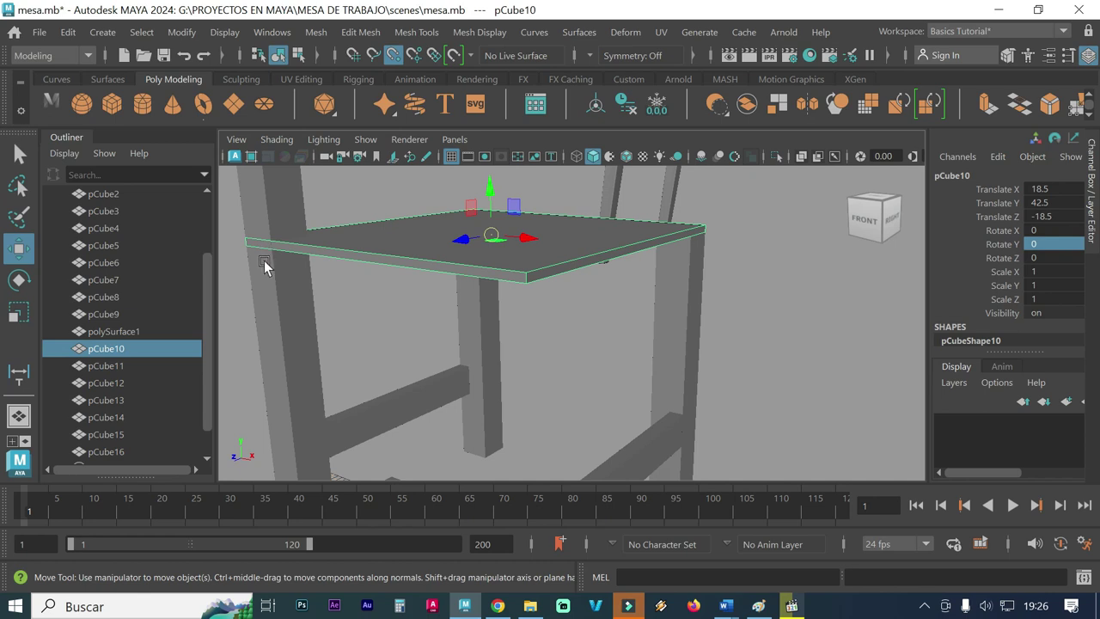
pyautogui.moveTo(257, 253)
pyautogui.keyDown('alt'); pyautogui.mouseDown()
pyautogui.moveTo(297, 289)
pyautogui.moveTo(374, 296)
pyautogui.mouseUp(); pyautogui.keyUp('alt')
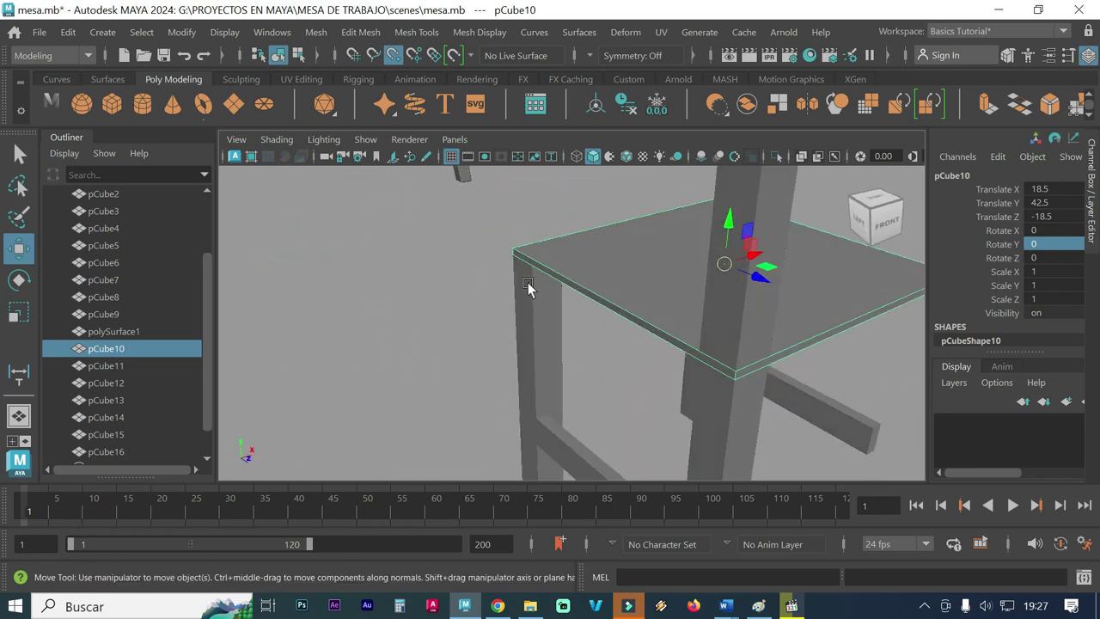
pyautogui.moveTo(741, 403)
pyautogui.keyDown('alt'); pyautogui.mouseDown()
pyautogui.moveTo(567, 387)
pyautogui.moveTo(634, 400)
pyautogui.mouseUp(); pyautogui.keyUp('alt')
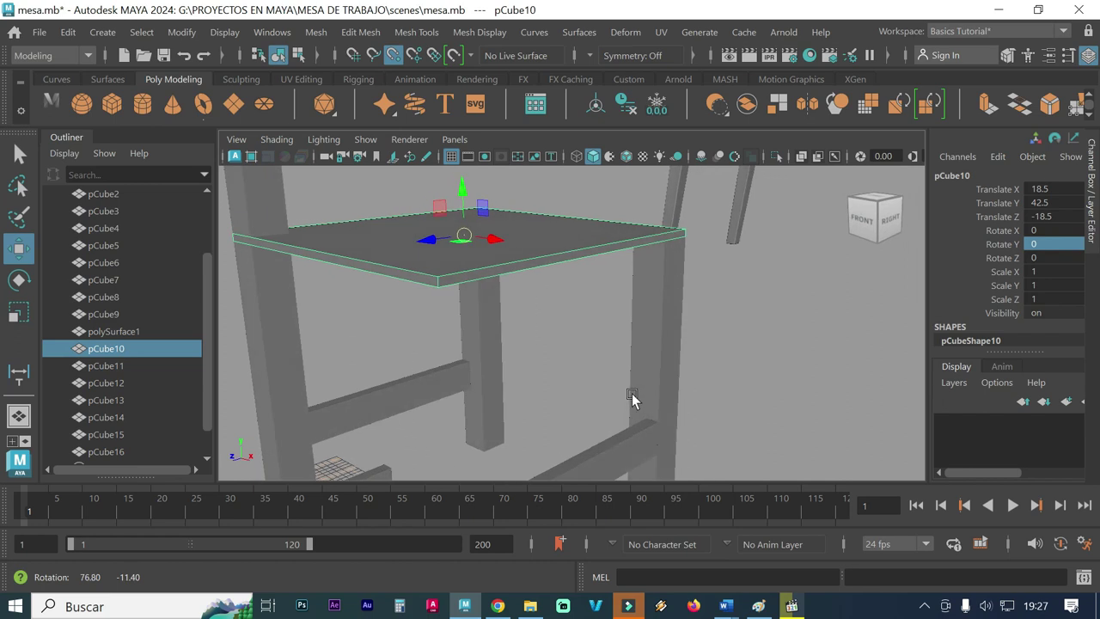
pyautogui.keyDown('alt'); pyautogui.moveTo(265, 255); pyautogui.dragTo(430, 356, button='middle'); pyautogui.keyUp('alt')
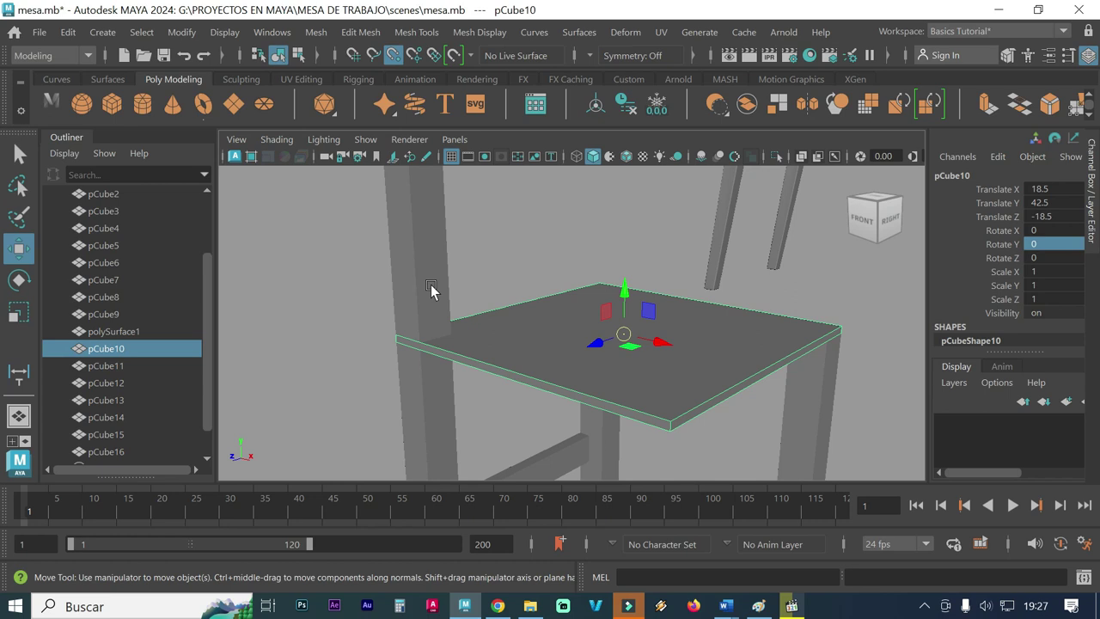
pyautogui.keyDown('alt'); pyautogui.moveTo(453, 287); pyautogui.dragTo(425, 250, button='middle'); pyautogui.keyUp('alt')
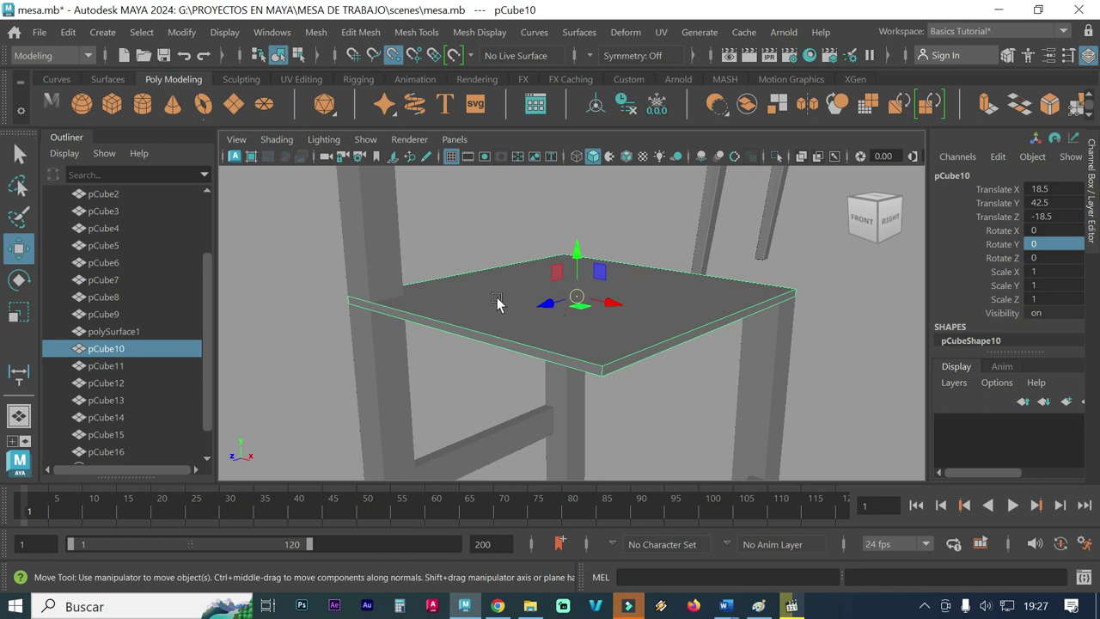
# Step: Subtract back post pCube13 from the seat with Boolean Difference (A - B), producing notched polySurface2
pyautogui.keyDown('shift'); pyautogui.click(372, 252); pyautogui.keyUp('shift')
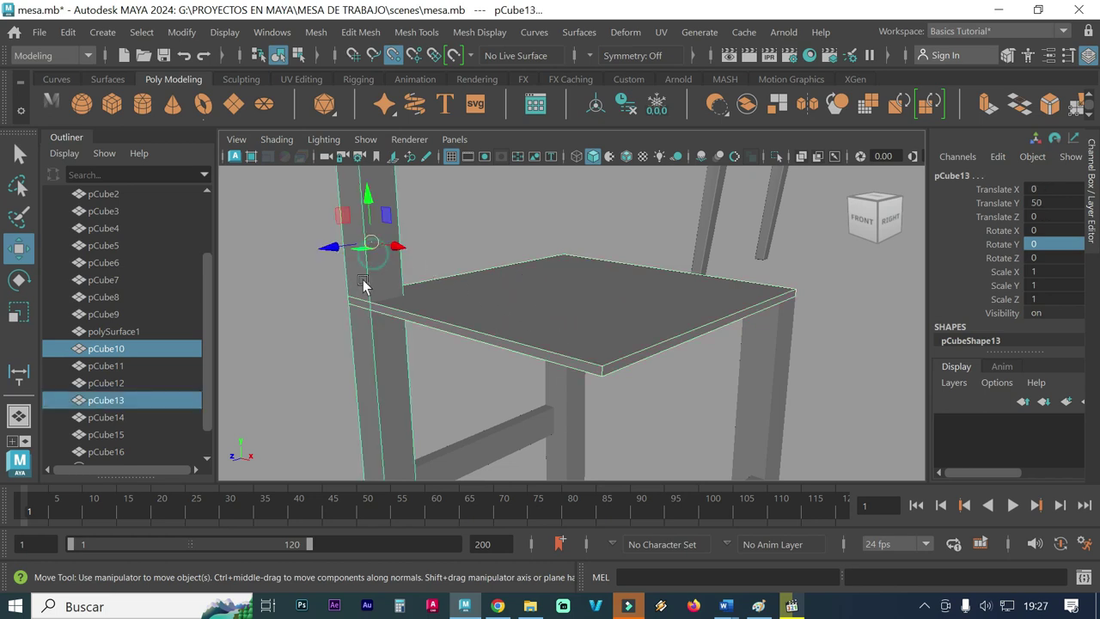
pyautogui.keyDown('alt'); pyautogui.moveTo(516, 351); pyautogui.dragTo(262, 298, button='right'); pyautogui.keyUp('alt')
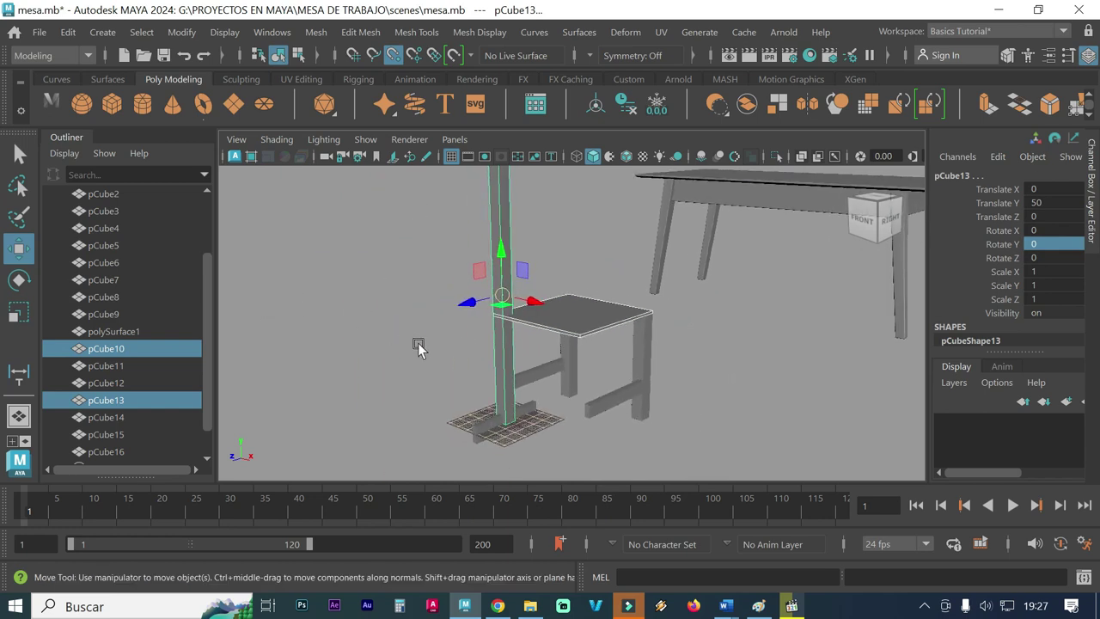
pyautogui.scroll(2, 601, 366)
pyautogui.scroll(2, 550, 363)
pyautogui.scroll(2, 516, 335)
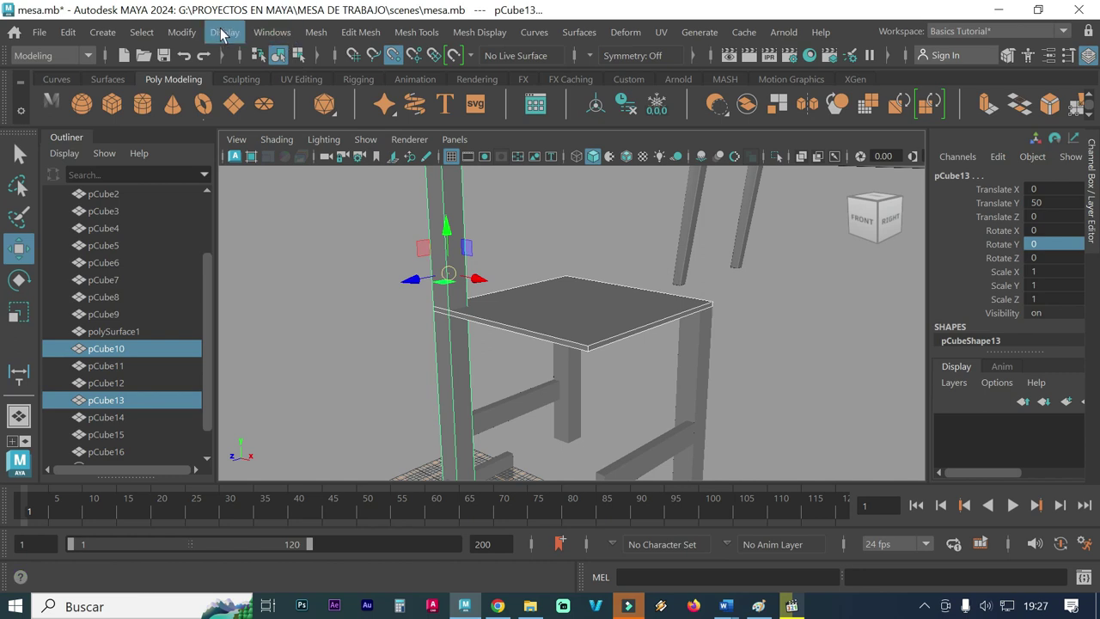
pyautogui.click(315, 32)
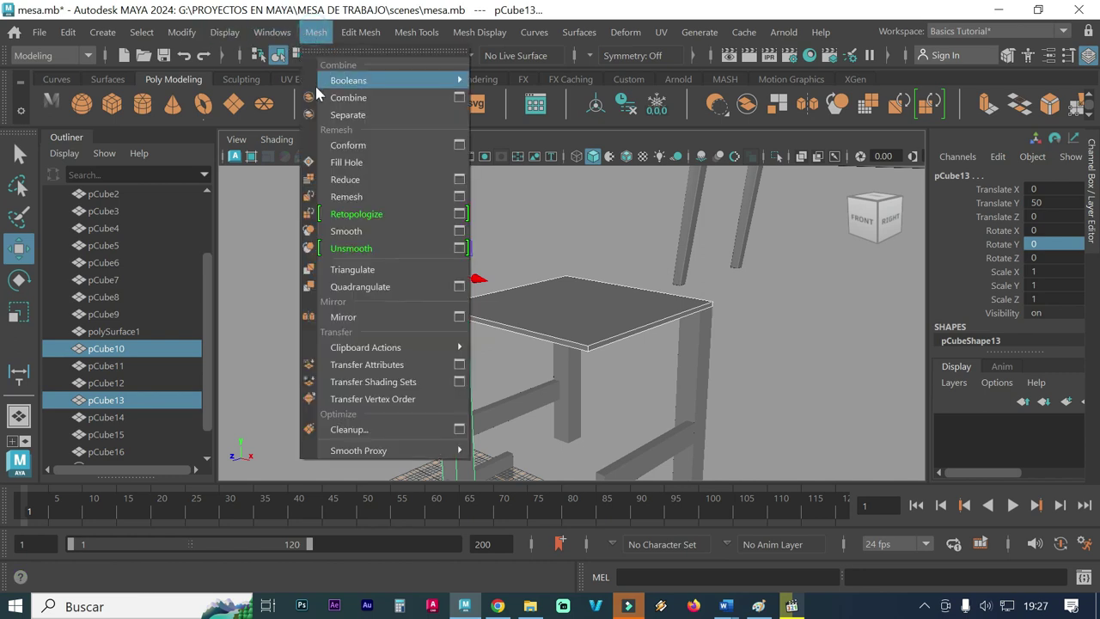
pyautogui.moveTo(369, 80)
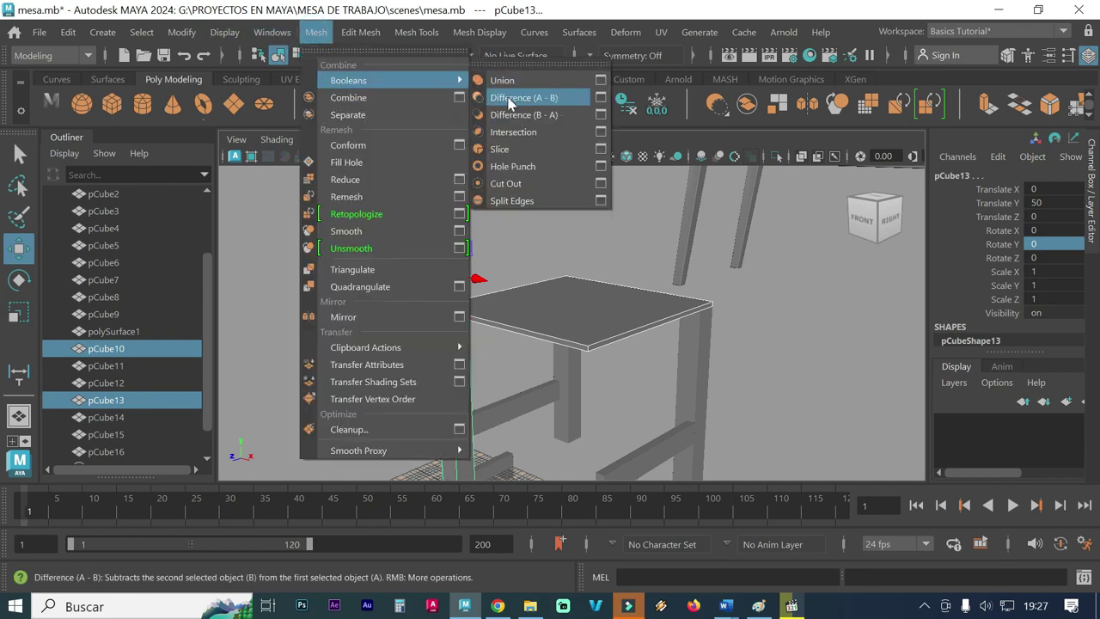
pyautogui.click(508, 97)
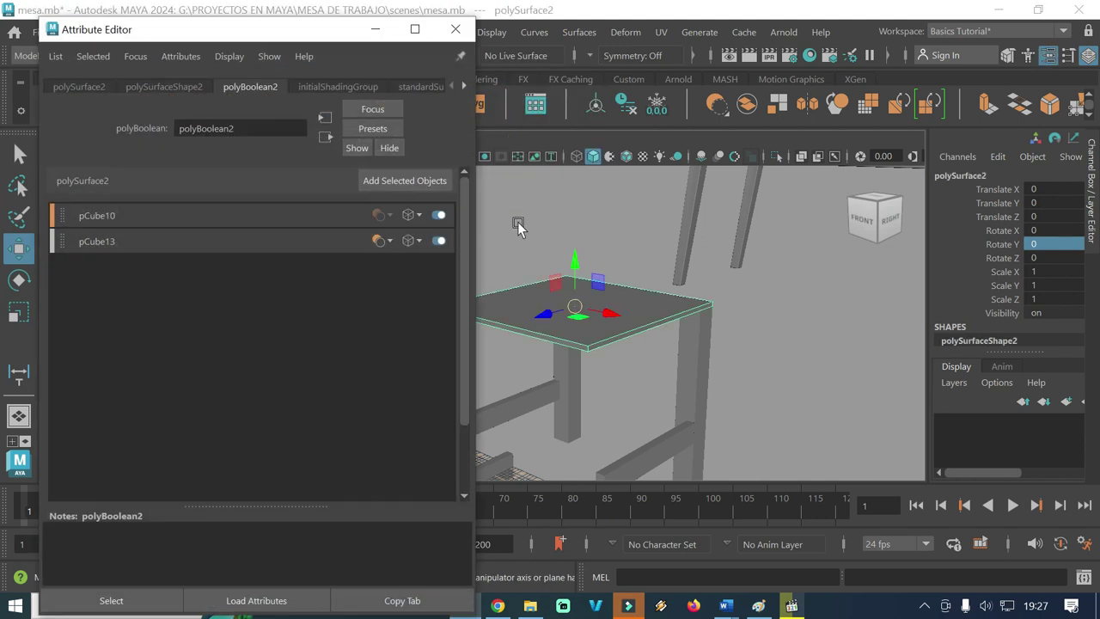
pyautogui.click(456, 28)
pyautogui.moveTo(491, 258)
pyautogui.keyDown('alt'); pyautogui.mouseDown()
pyautogui.moveTo(609, 342)
pyautogui.moveTo(589, 355)
pyautogui.mouseUp(); pyautogui.keyUp('alt')
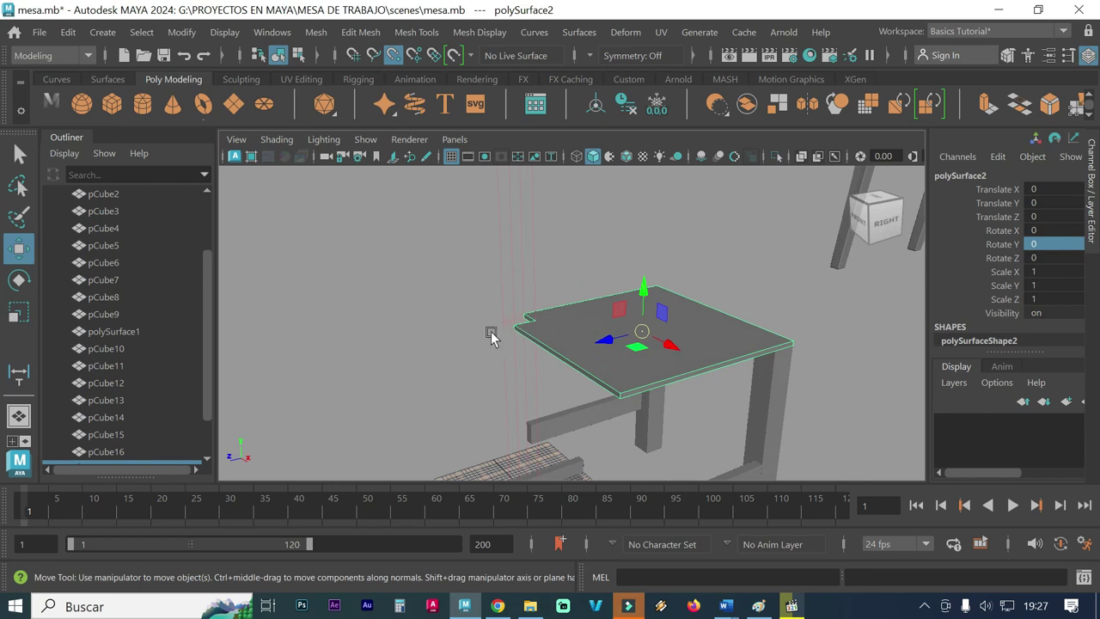
pyautogui.click(481, 240)
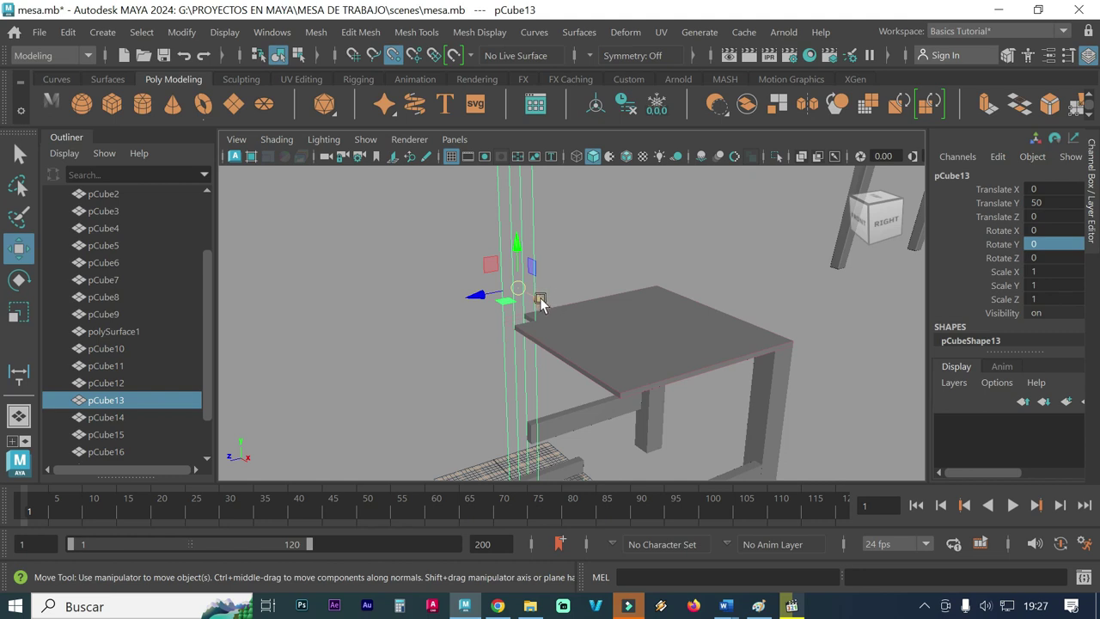
# Step: Undo the trial post moves and the Boolean to restore the whole seat
pyautogui.moveTo(541, 299); pyautogui.dragTo(587, 373)
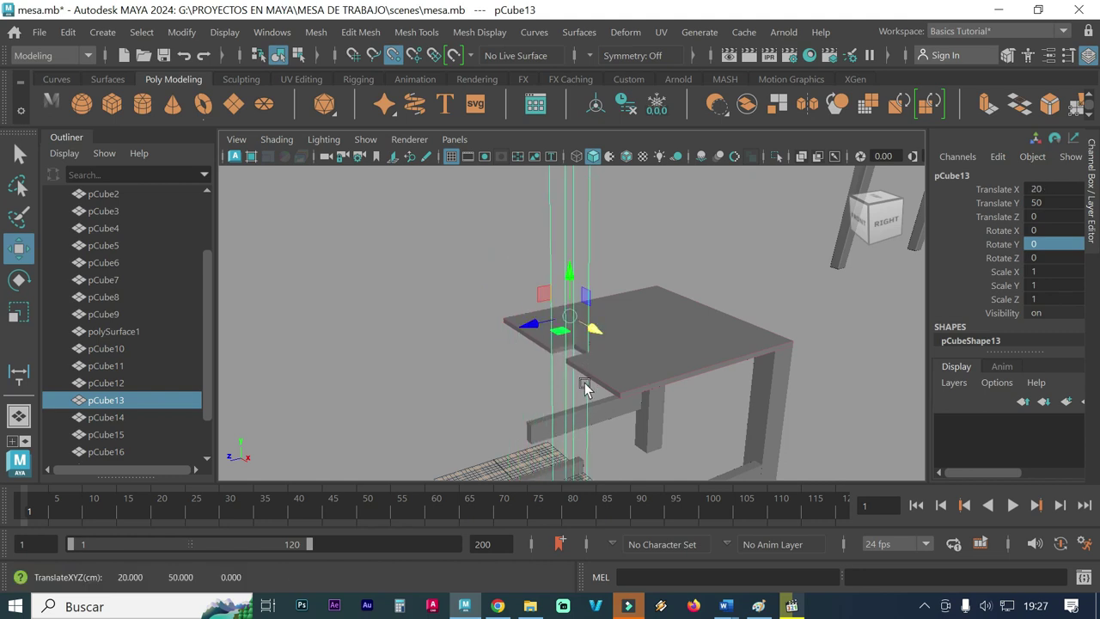
pyautogui.hotkey('ctrl', 'z')
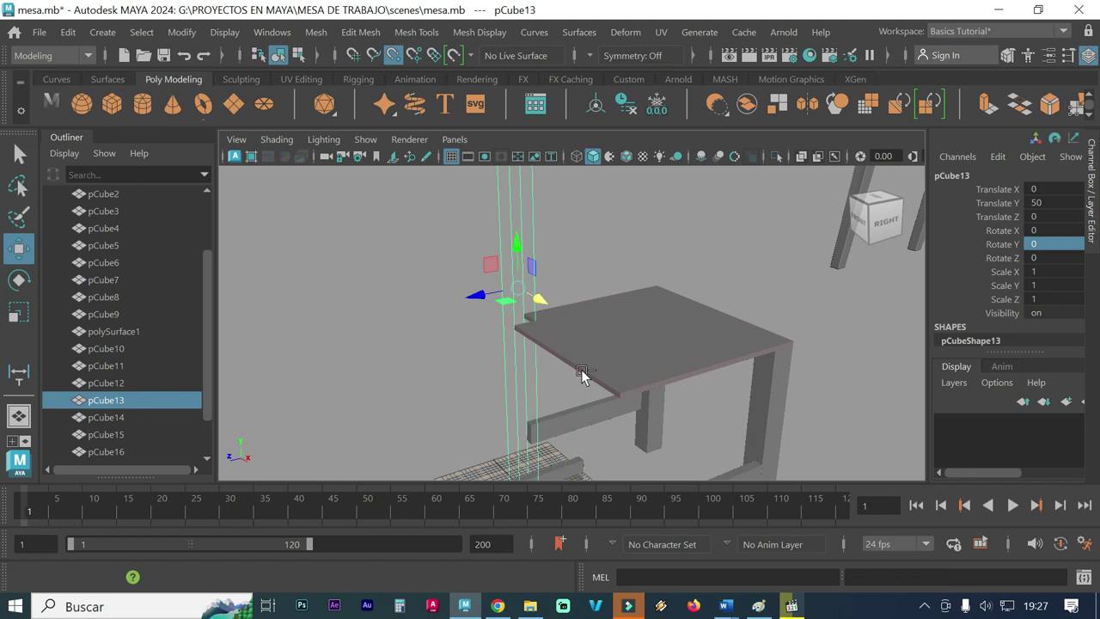
pyautogui.hotkey('ctrl', 'z')
pyautogui.hotkey('ctrl', 'z')
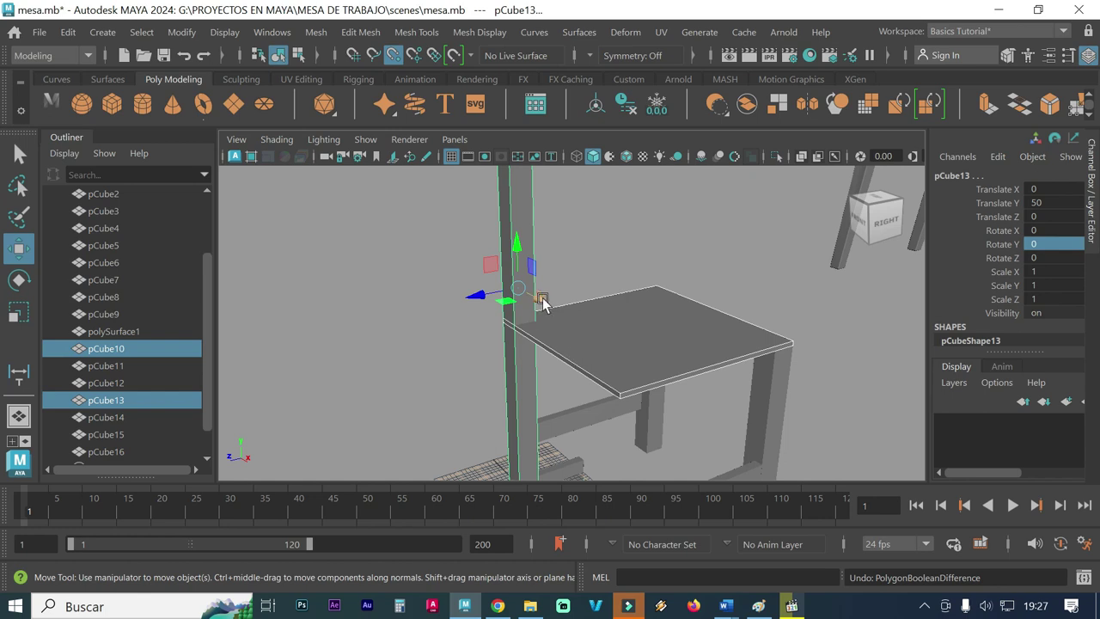
pyautogui.moveTo(540, 300); pyautogui.dragTo(533, 297)
pyautogui.hotkey('ctrl', 'z')
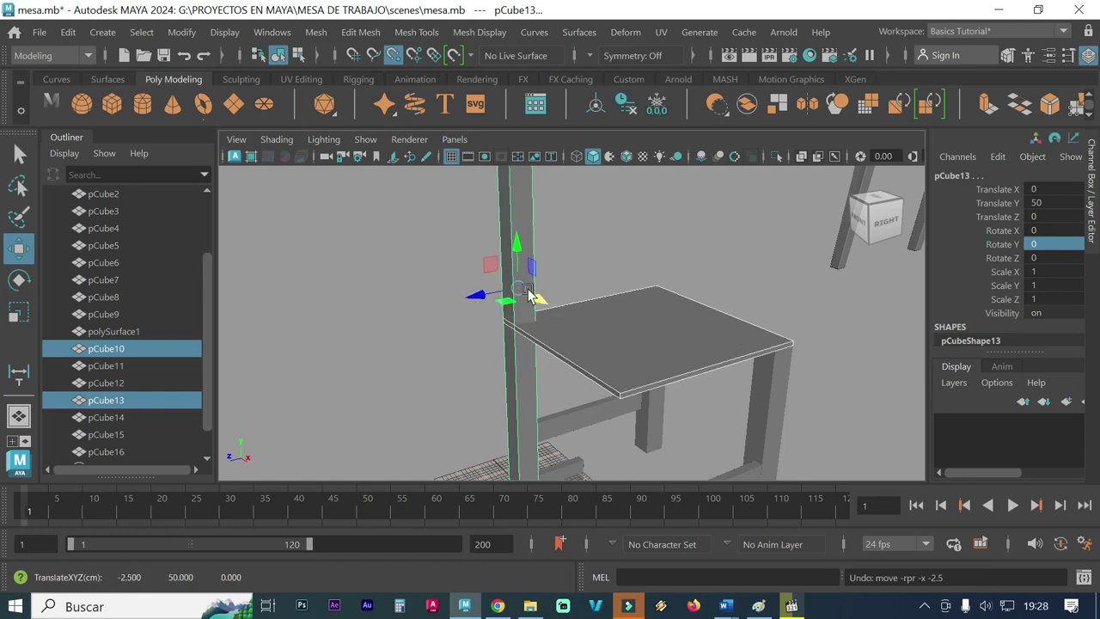
# Step: Turn off Snap to Points, reselect pCube13 and duplicate it as pCube17
pyautogui.click(394, 328)
pyautogui.click(532, 283)
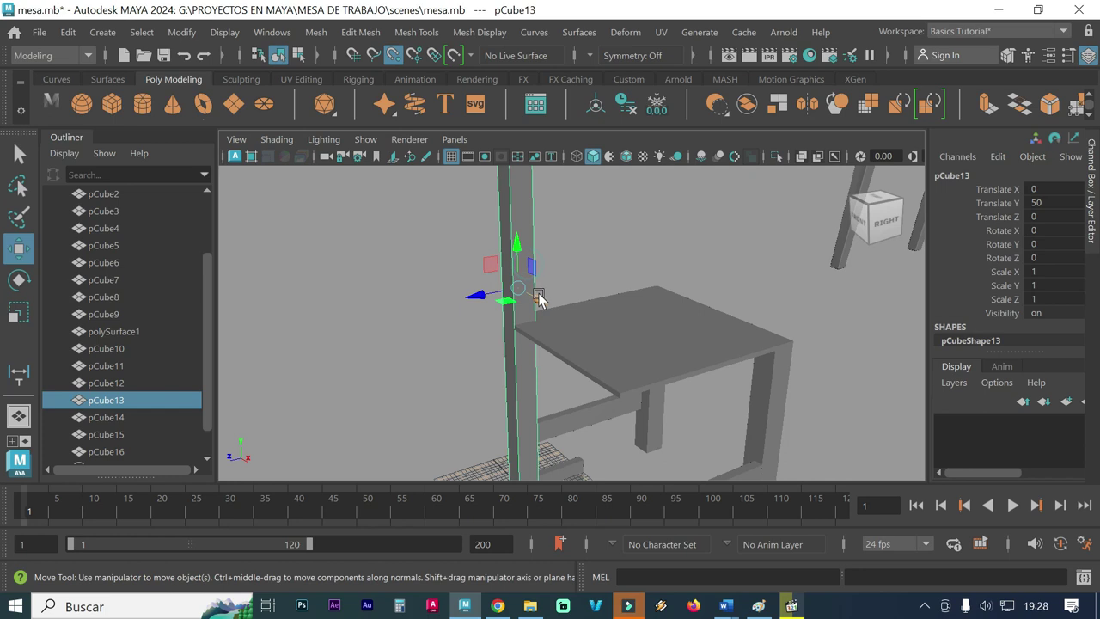
pyautogui.click(531, 298)
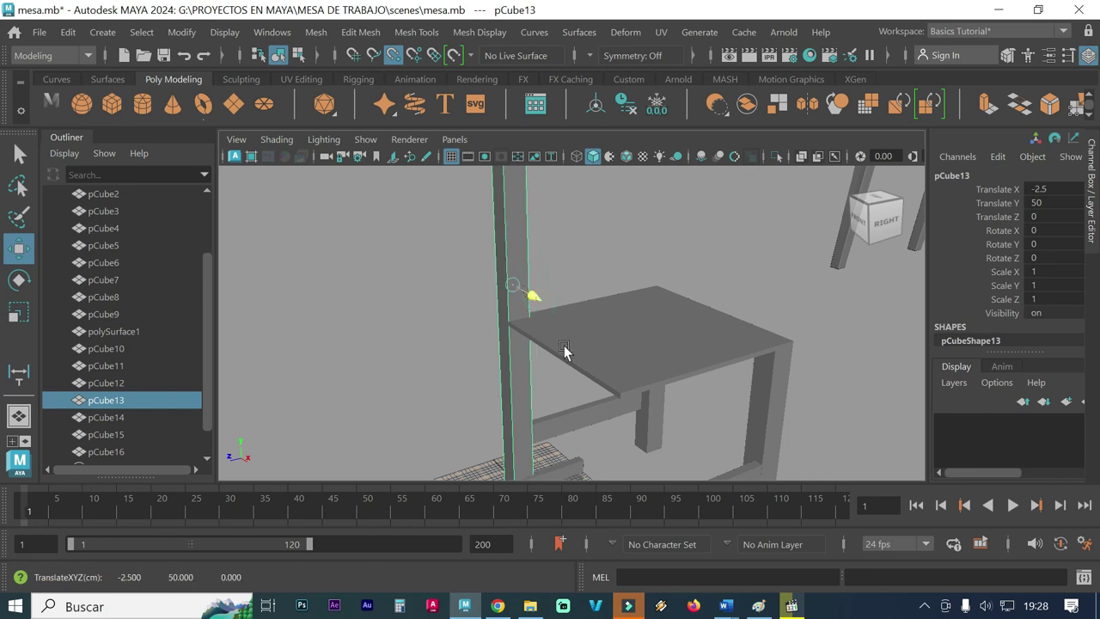
pyautogui.moveTo(563, 345); pyautogui.dragTo(605, 371, button='middle')
pyautogui.hotkey('ctrl', 'z')
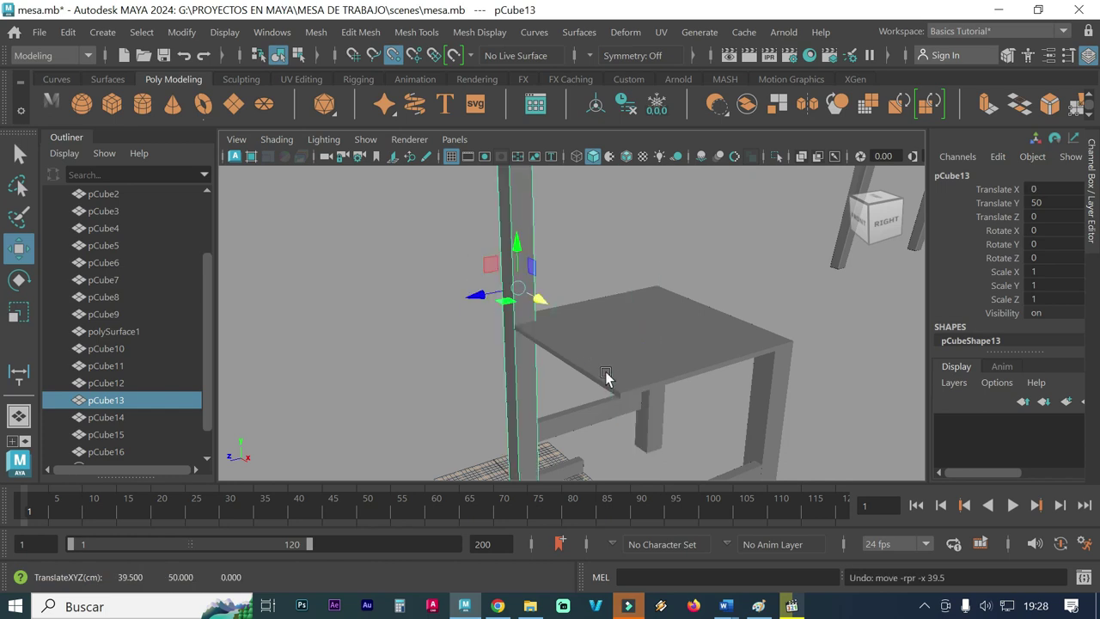
pyautogui.click(393, 55)
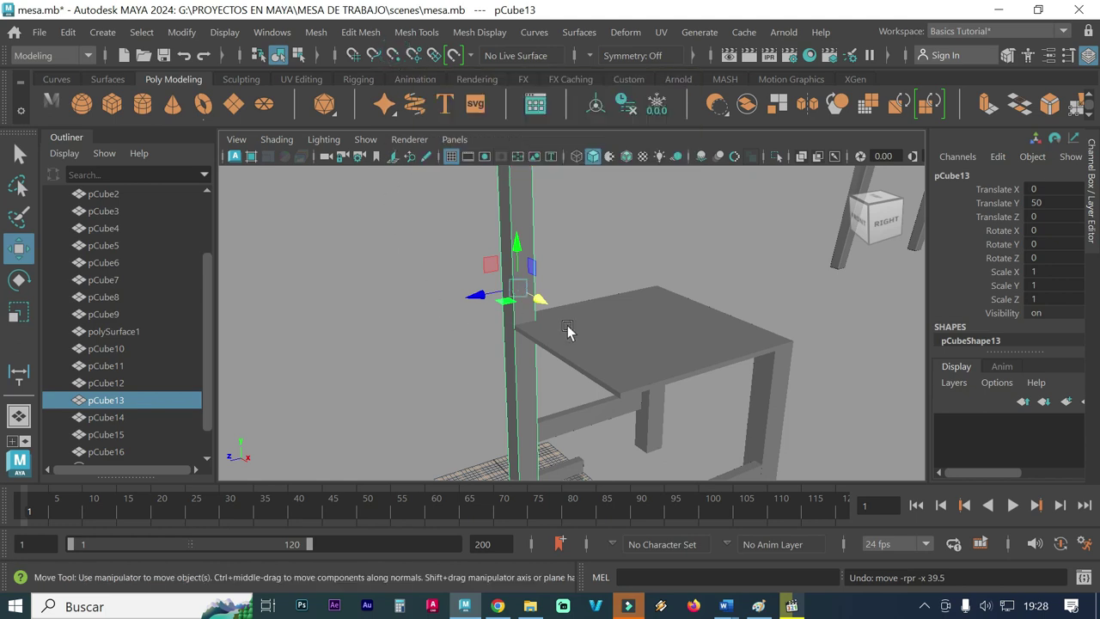
pyautogui.moveTo(537, 301)
pyautogui.mouseDown()
pyautogui.moveTo(526, 325)
pyautogui.moveTo(467, 314)
pyautogui.mouseUp()
pyautogui.hotkey('ctrl', 'z')
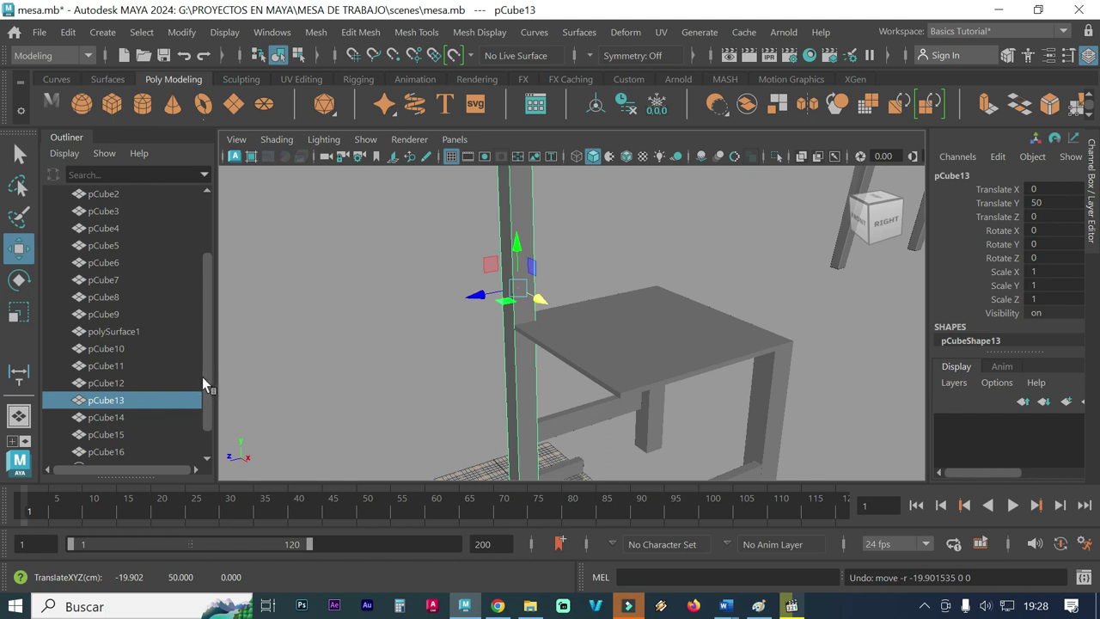
pyautogui.moveTo(206, 375); pyautogui.dragTo(205, 396)
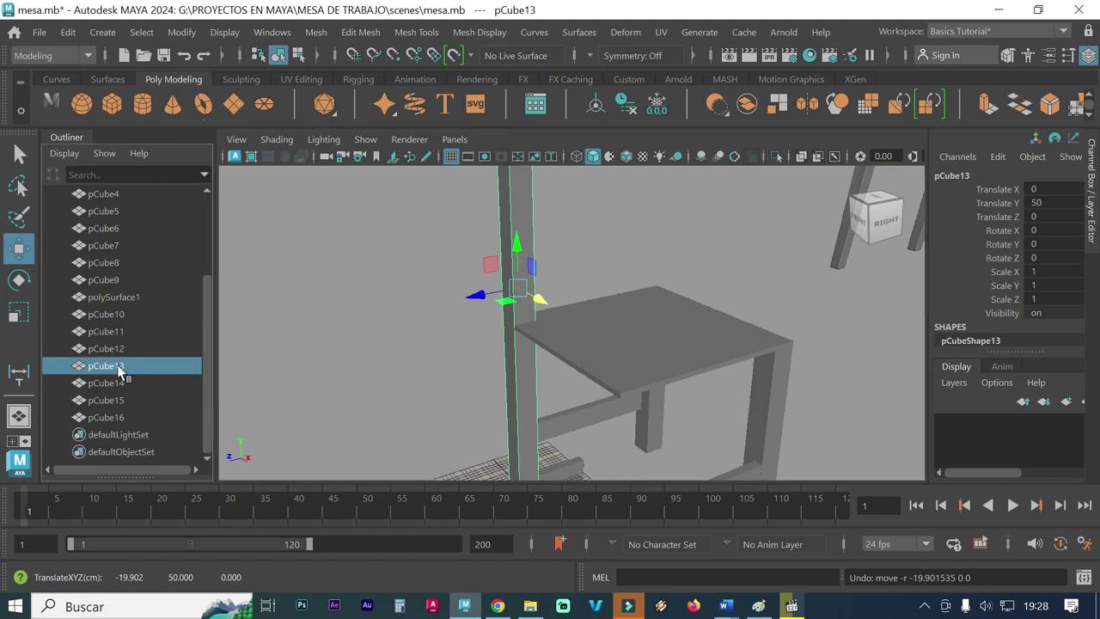
pyautogui.hotkey('ctrl', 'd')
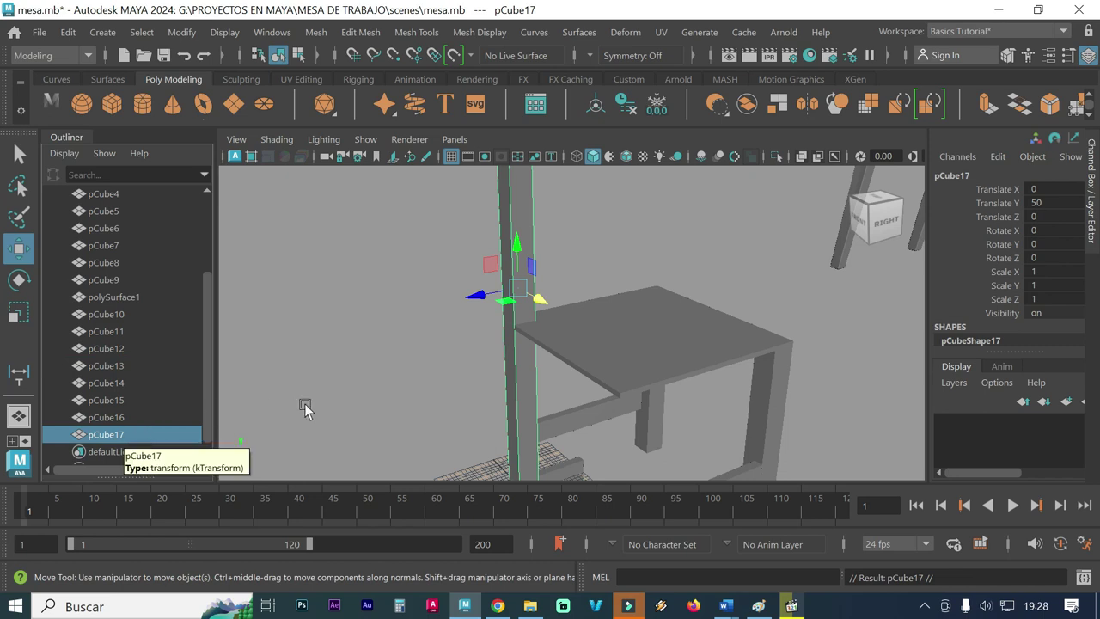
# Step: Select seat pCube10, then add post copy pCube17 to the selection
pyautogui.click(574, 337)
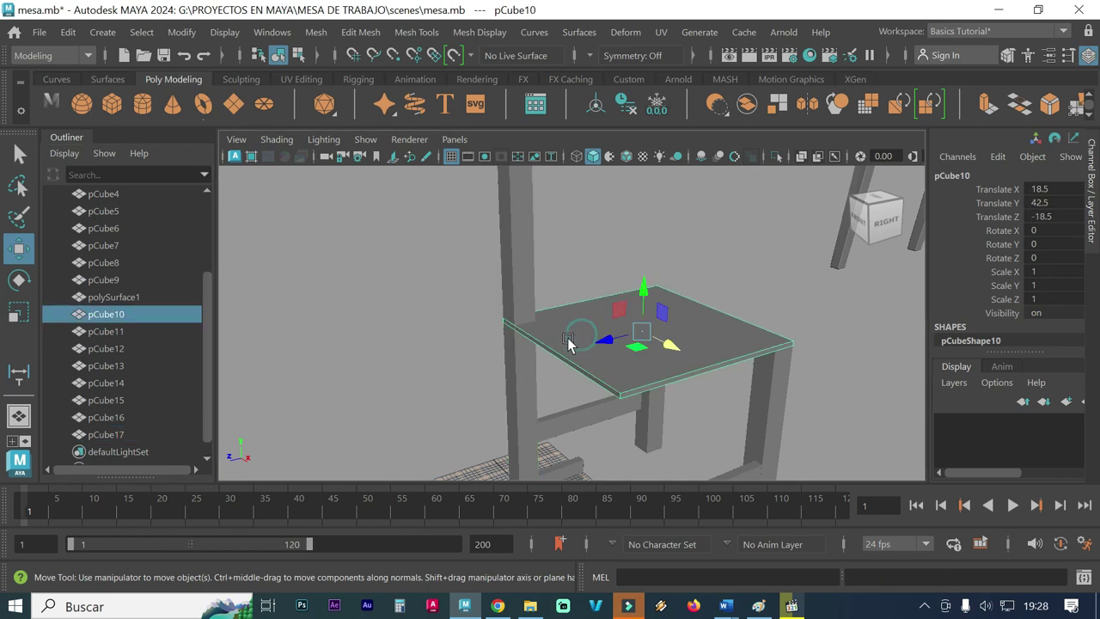
pyautogui.keyDown('shift'); pyautogui.click(119, 434); pyautogui.keyUp('shift')
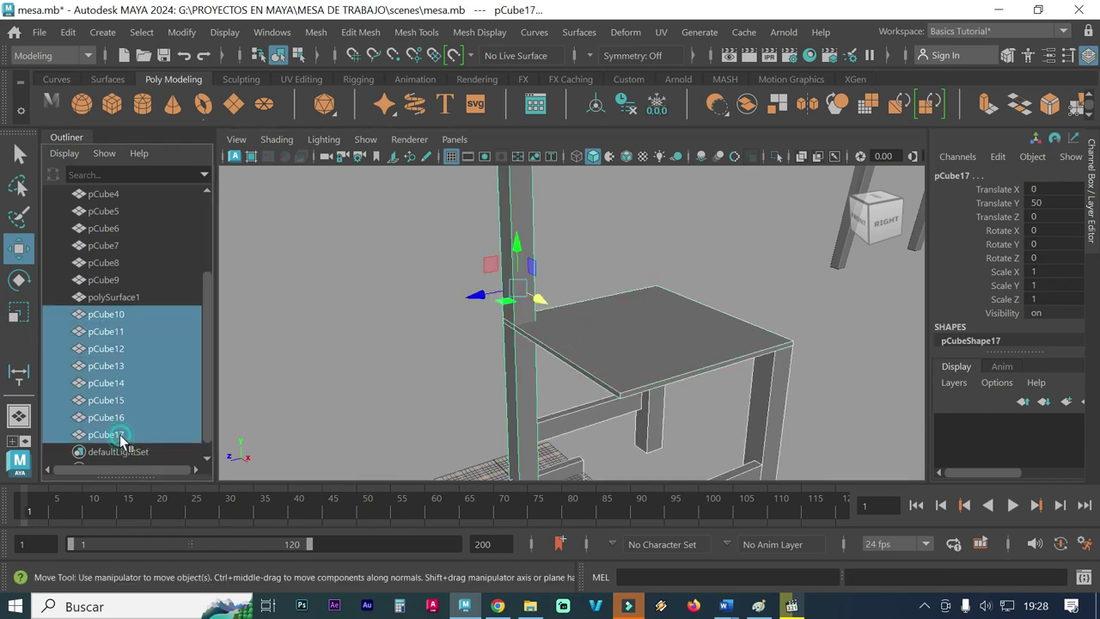
pyautogui.click(119, 315)
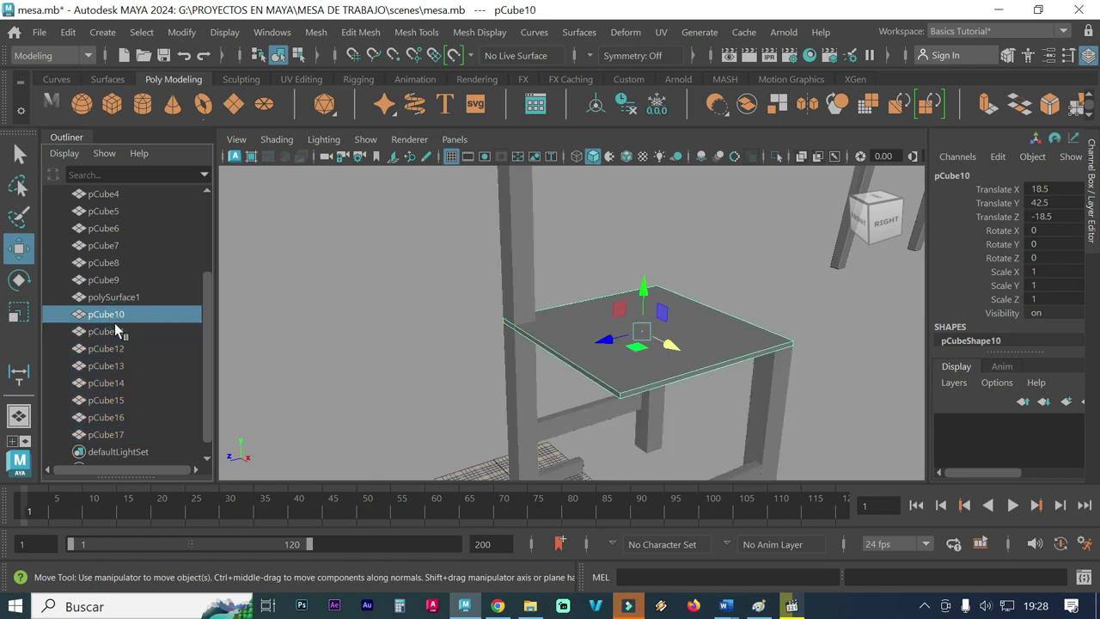
pyautogui.keyDown('ctrl'); pyautogui.click(119, 434); pyautogui.keyUp('ctrl')
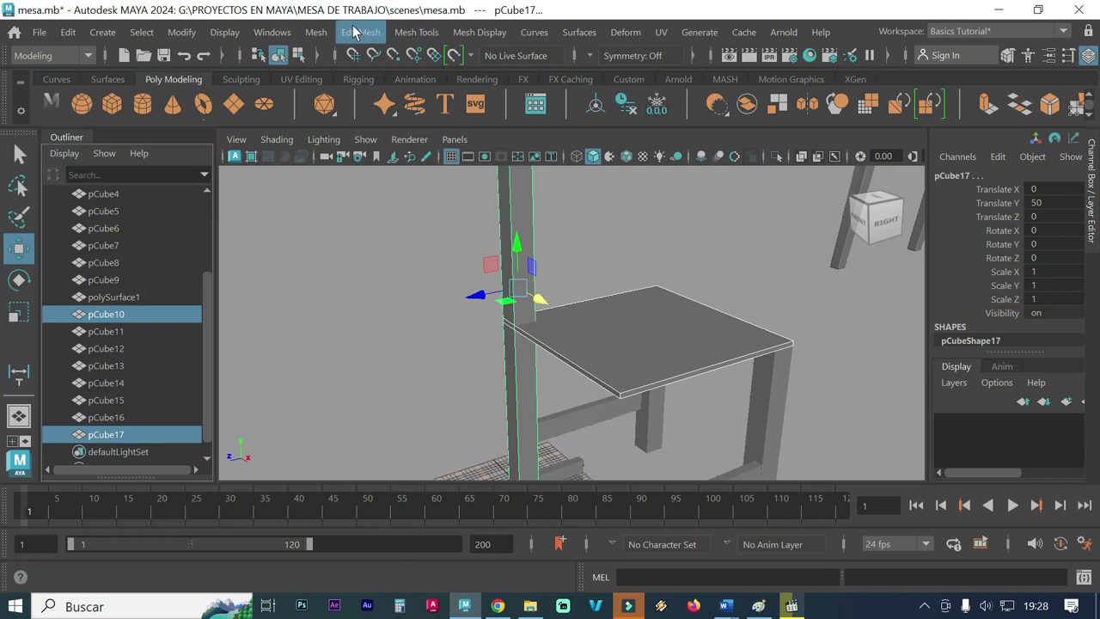
# Step: Apply Boolean Difference (A - B) to cut pCube17 from the seat, producing polySurface2
pyautogui.click(316, 32)
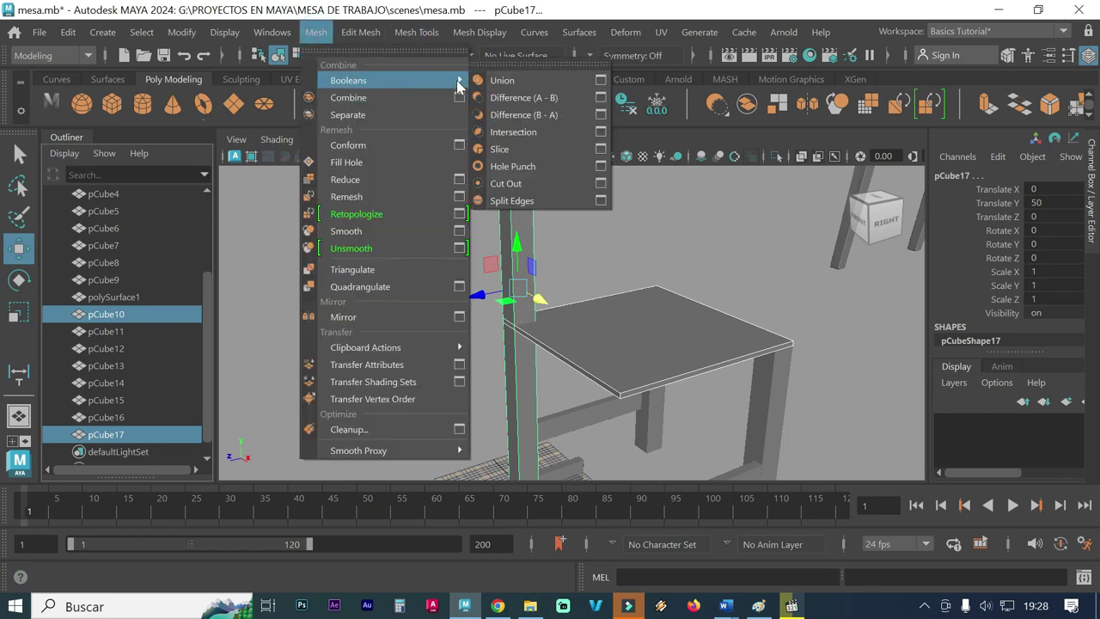
pyautogui.click(516, 97)
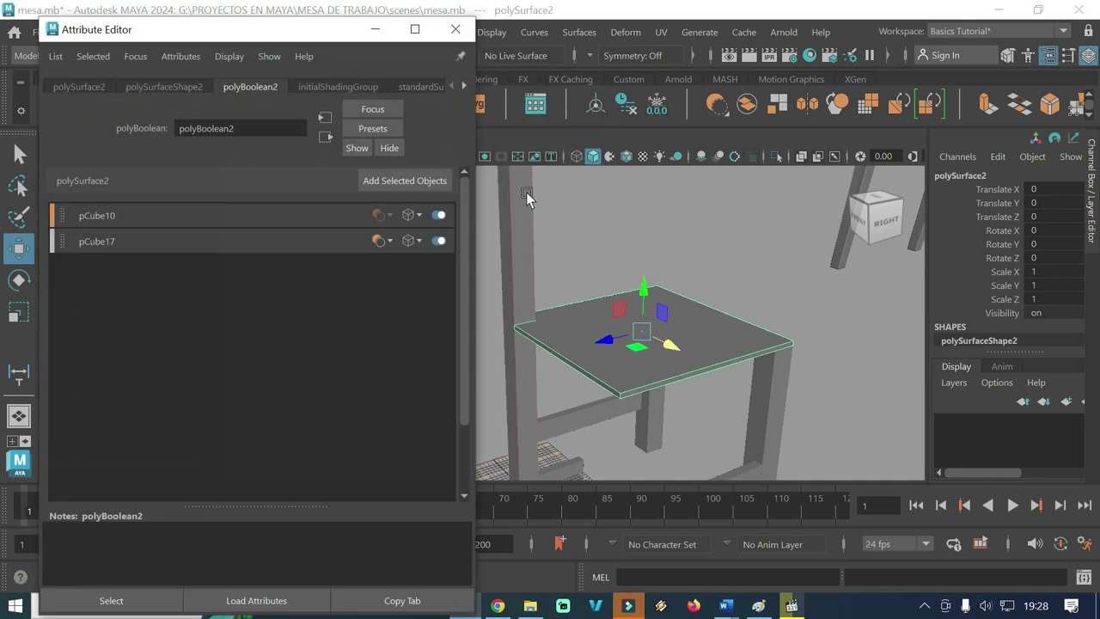
pyautogui.click(455, 30)
pyautogui.keyDown('alt'); pyautogui.moveTo(481, 270); pyautogui.dragTo(478, 312); pyautogui.keyUp('alt')
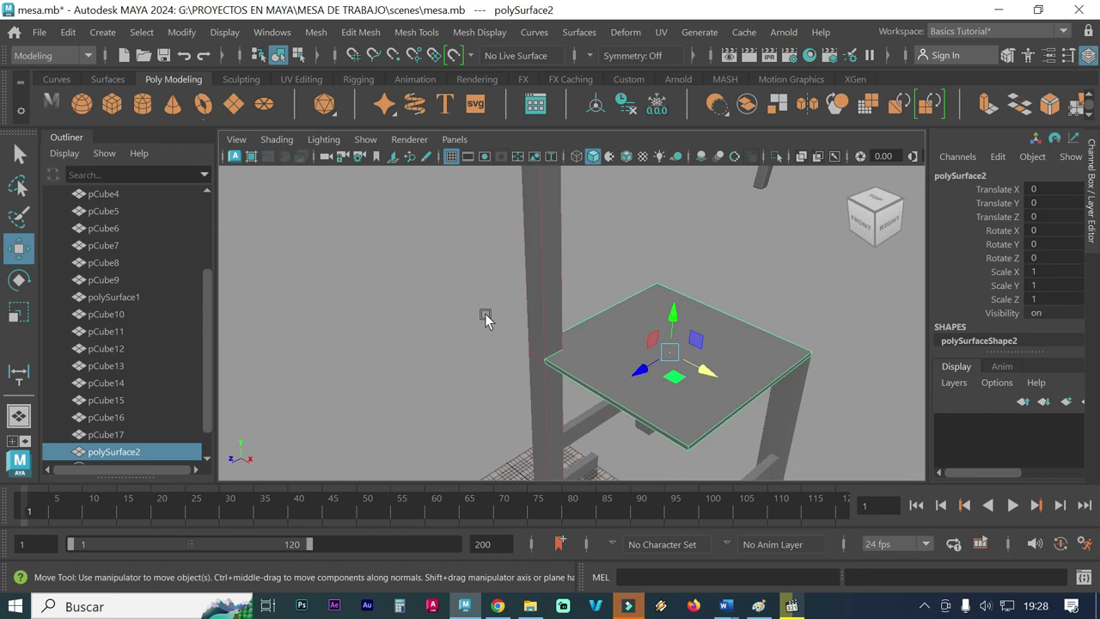
pyautogui.keyDown('alt'); pyautogui.moveTo(486, 314); pyautogui.dragTo(550, 378, button='right'); pyautogui.keyUp('alt')
pyautogui.keyDown('alt'); pyautogui.moveTo(550, 378); pyautogui.dragTo(513, 376); pyautogui.keyUp('alt')
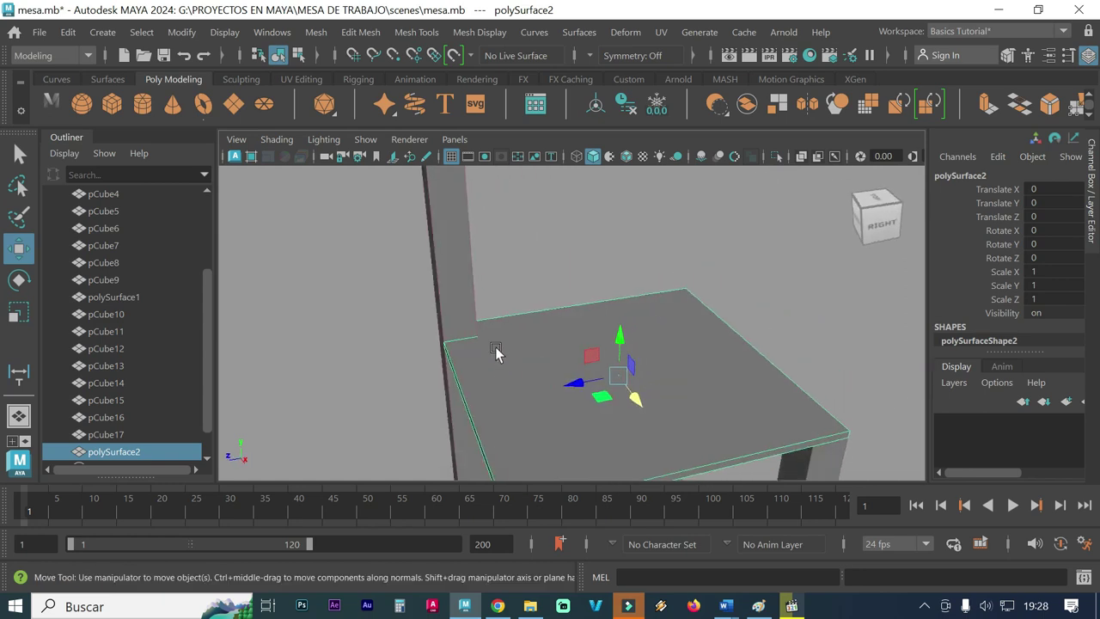
pyautogui.moveTo(436, 358)
pyautogui.keyDown('alt'); pyautogui.mouseDown()
pyautogui.moveTo(582, 344)
pyautogui.moveTo(402, 334)
pyautogui.mouseUp(); pyautogui.keyUp('alt')
pyautogui.keyDown('alt'); pyautogui.moveTo(402, 334); pyautogui.dragTo(487, 352, button='right'); pyautogui.keyUp('alt')
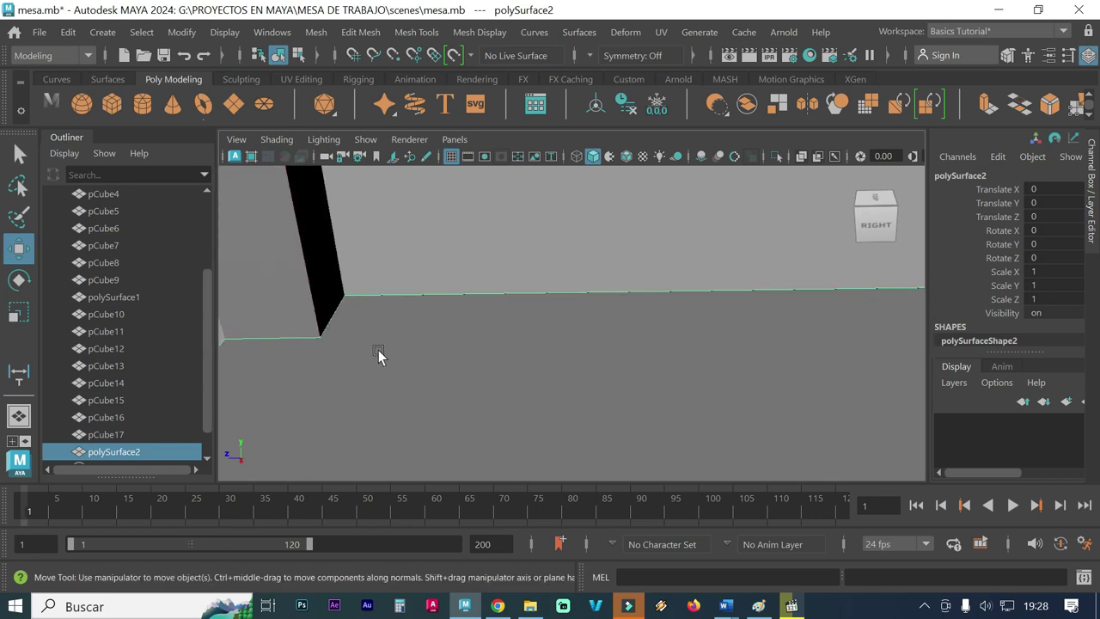
pyautogui.scroll(2, 378, 353)
pyautogui.scroll(1, 379, 360)
pyautogui.scroll(2, 382, 360)
pyautogui.scroll(2, 347, 330)
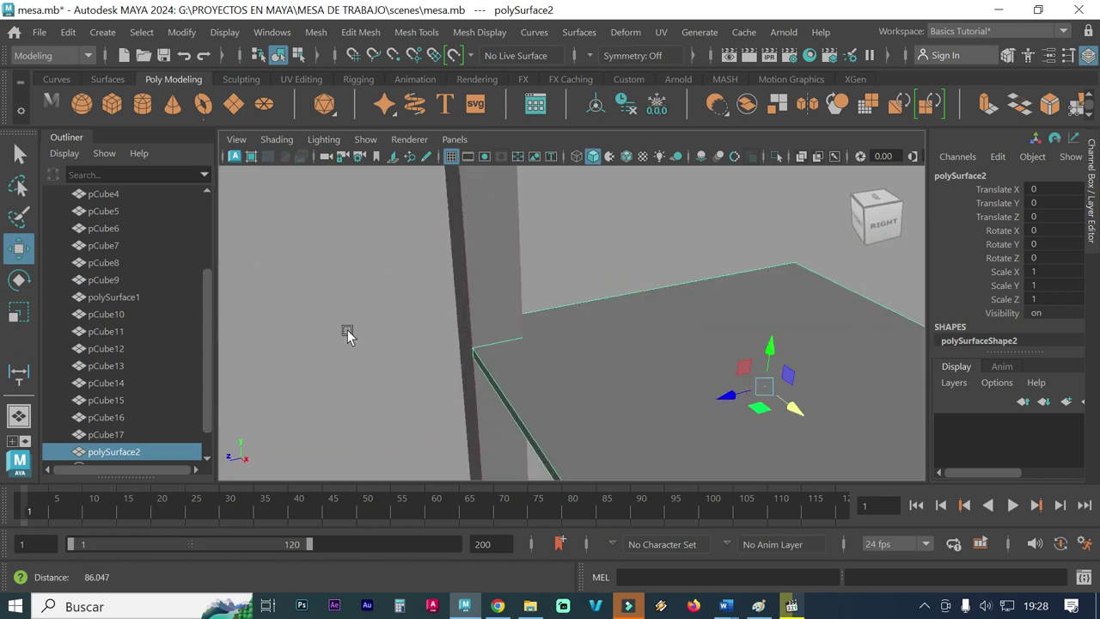
pyautogui.scroll(-2, 533, 324)
pyautogui.scroll(-3, 484, 312)
pyautogui.moveTo(543, 352)
pyautogui.keyDown('alt'); pyautogui.mouseDown()
pyautogui.moveTo(559, 362)
pyautogui.moveTo(552, 349)
pyautogui.moveTo(553, 361)
pyautogui.mouseUp(); pyautogui.keyUp('alt')
pyautogui.scroll(2, 510, 333)
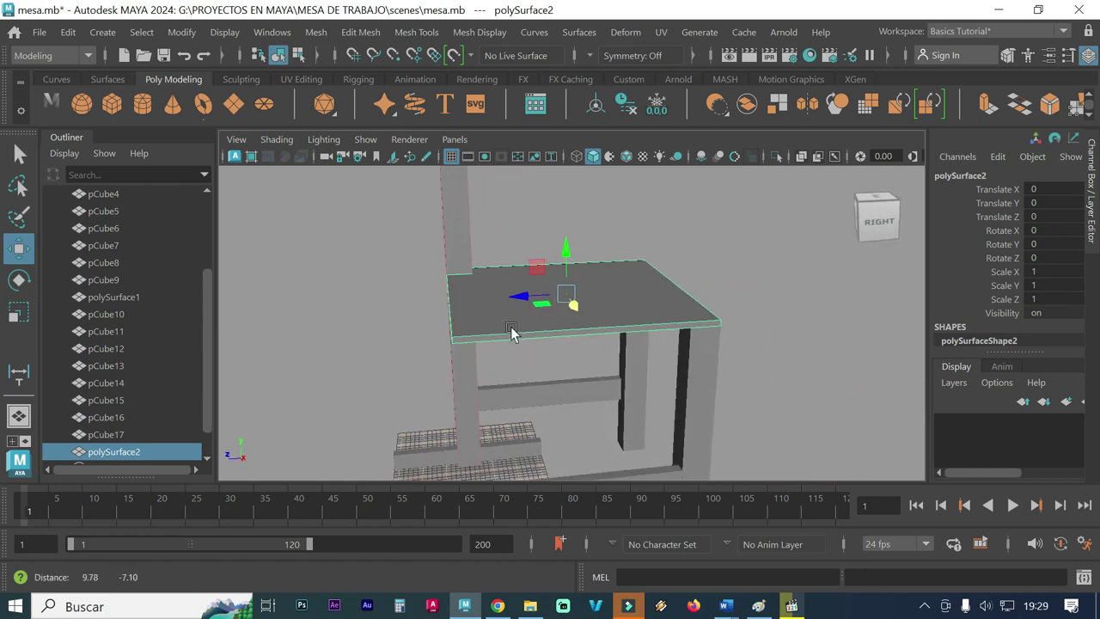
pyautogui.scroll(1, 438, 395)
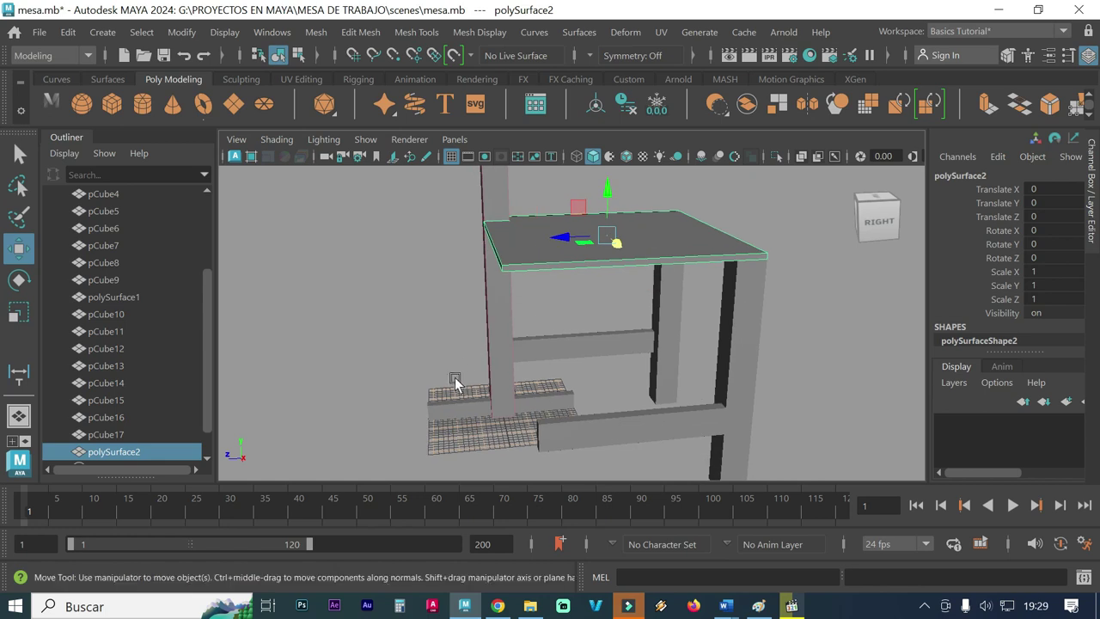
# Step: Select board pCube16, enable Snap to Points and move its pivot to a corner
pyautogui.click(456, 418)
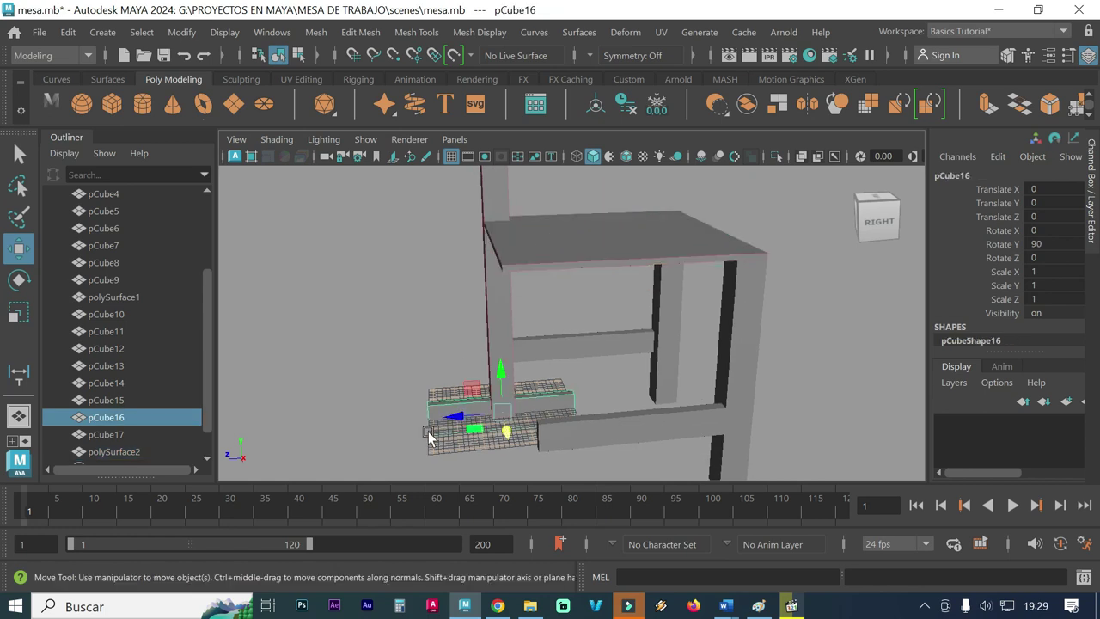
pyautogui.keyDown('alt'); pyautogui.moveTo(419, 415); pyautogui.dragTo(626, 370); pyautogui.keyUp('alt')
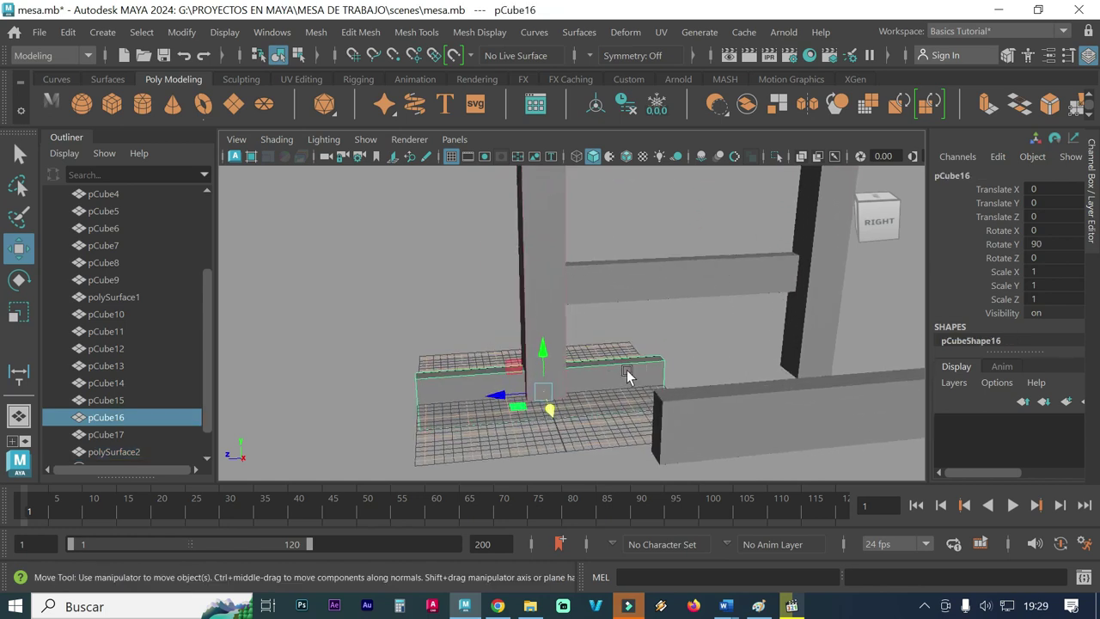
pyautogui.click(393, 55)
pyautogui.press('d')
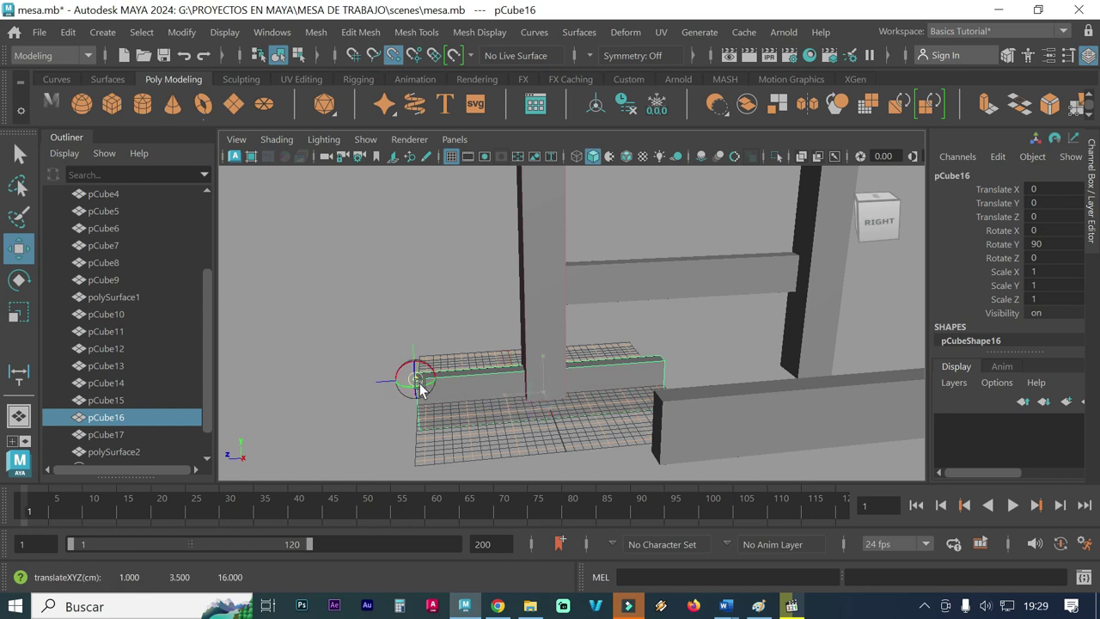
pyautogui.moveTo(449, 411)
pyautogui.keyDown('alt'); pyautogui.mouseDown()
pyautogui.moveTo(484, 422)
pyautogui.moveTo(684, 422)
pyautogui.moveTo(584, 295)
pyautogui.mouseUp(); pyautogui.keyUp('alt')
pyautogui.keyDown('alt'); pyautogui.moveTo(585, 294); pyautogui.dragTo(607, 392, button='right'); pyautogui.keyUp('alt')
pyautogui.keyDown('alt'); pyautogui.moveTo(607, 393); pyautogui.dragTo(542, 380); pyautogui.keyUp('alt')
pyautogui.keyDown('alt'); pyautogui.moveTo(545, 334); pyautogui.dragTo(570, 346); pyautogui.keyUp('alt')
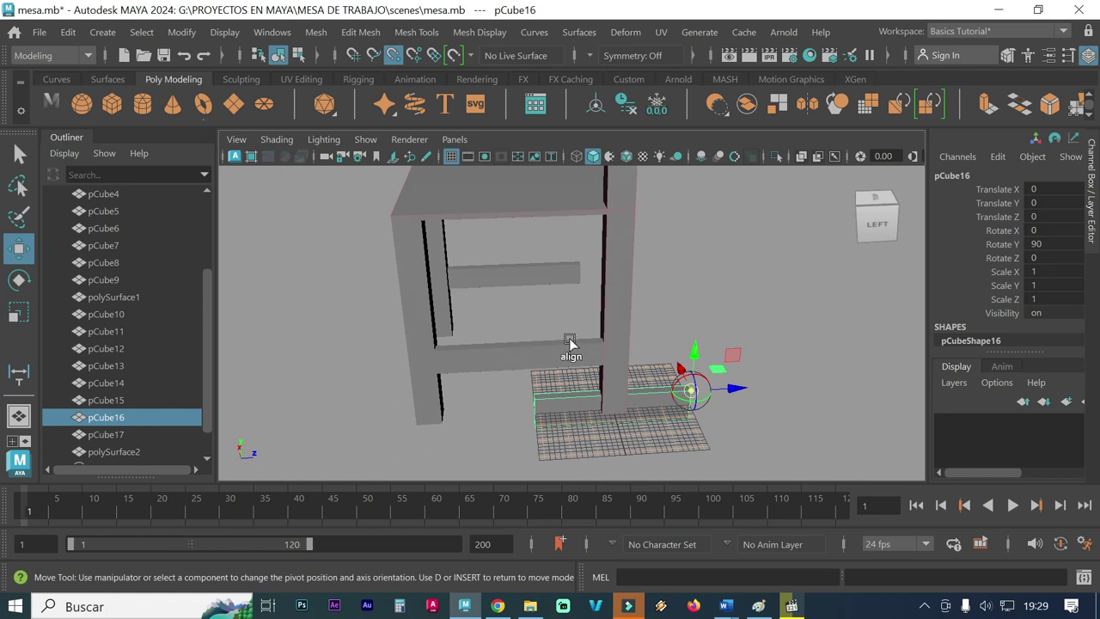
pyautogui.press('d')
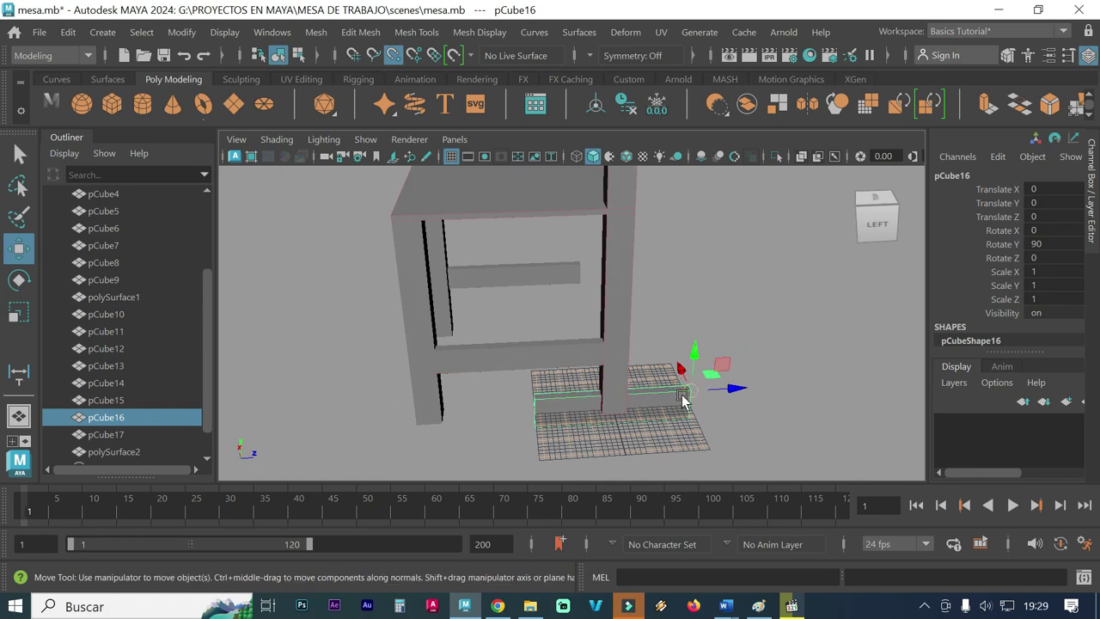
# Step: Snap pCube16 up to Translate -1.5, 38.5, -18.5 beneath the seat's edge
pyautogui.scroll(3, 653, 361)
pyautogui.scroll(-2, 651, 369)
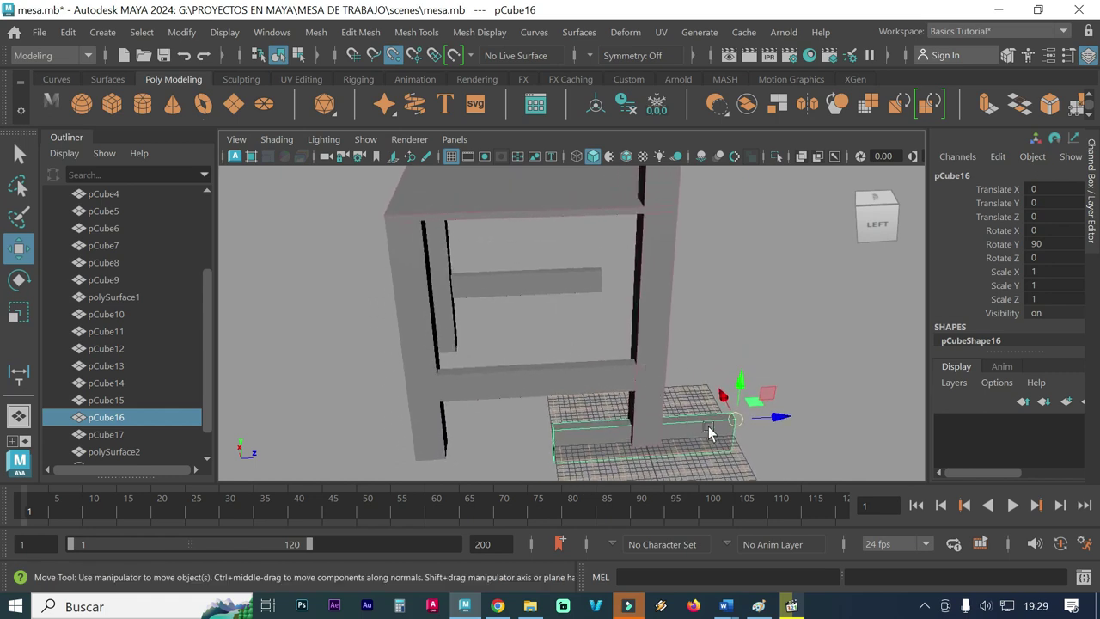
pyautogui.moveTo(741, 421)
pyautogui.mouseDown()
pyautogui.moveTo(647, 309)
pyautogui.moveTo(632, 253)
pyautogui.moveTo(647, 220)
pyautogui.mouseUp()
pyautogui.keyDown('alt'); pyautogui.moveTo(593, 267); pyautogui.dragTo(509, 268); pyautogui.keyUp('alt')
pyautogui.scroll(3, 643, 252)
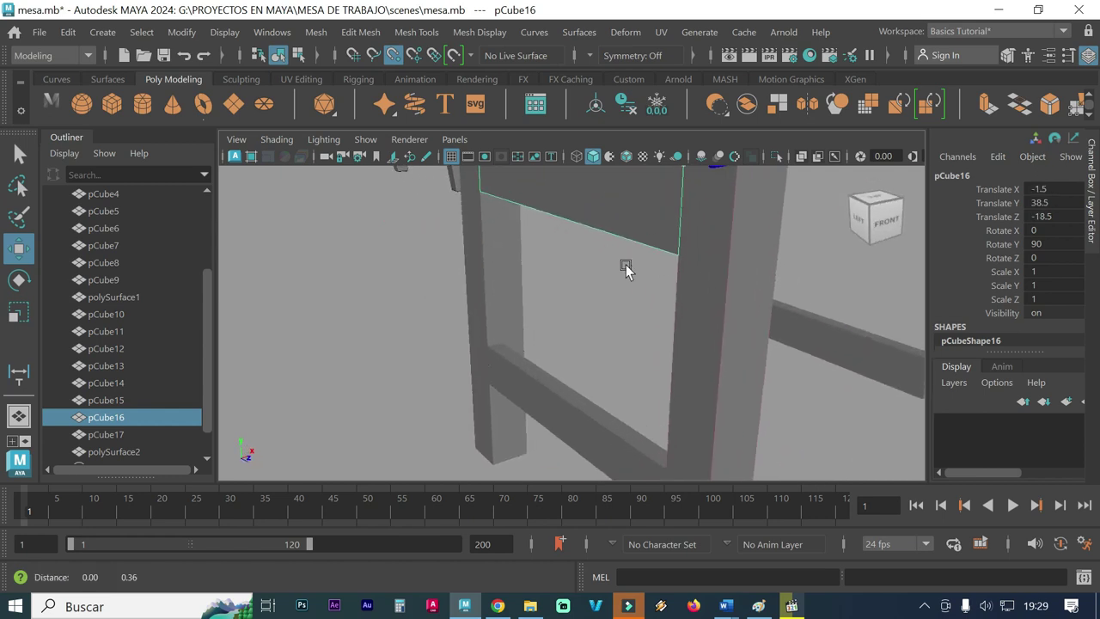
pyautogui.scroll(-2, 626, 266)
pyautogui.moveTo(587, 347)
pyautogui.keyDown('alt'); pyautogui.mouseDown()
pyautogui.moveTo(737, 319)
pyautogui.moveTo(721, 309)
pyautogui.mouseUp(); pyautogui.keyUp('alt')
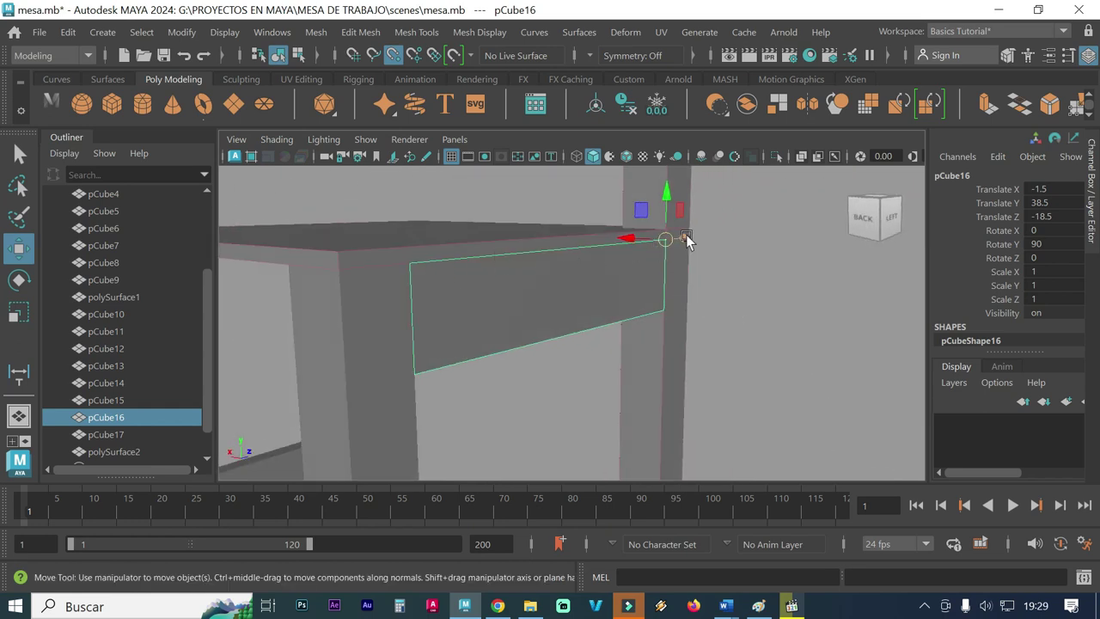
pyautogui.keyDown('alt'); pyautogui.moveTo(664, 265); pyautogui.dragTo(608, 295); pyautogui.keyUp('alt')
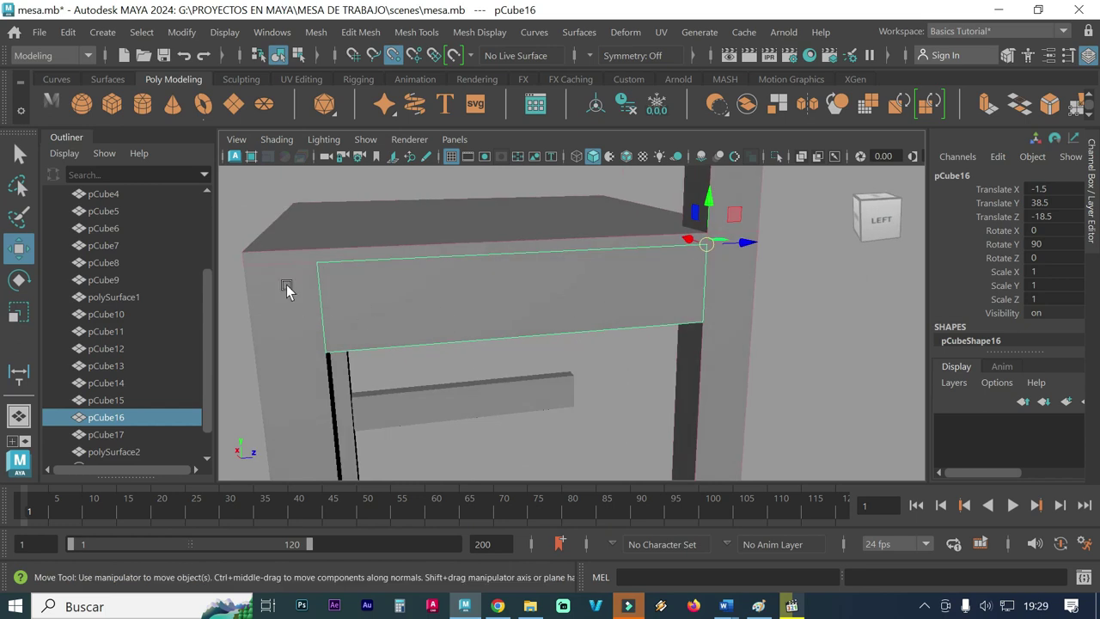
pyautogui.moveTo(704, 312)
pyautogui.keyDown('alt'); pyautogui.mouseDown()
pyautogui.moveTo(609, 319)
pyautogui.moveTo(486, 300)
pyautogui.mouseUp(); pyautogui.keyUp('alt')
pyautogui.keyDown('alt'); pyautogui.moveTo(565, 300); pyautogui.dragTo(474, 295, button='right'); pyautogui.keyUp('alt')
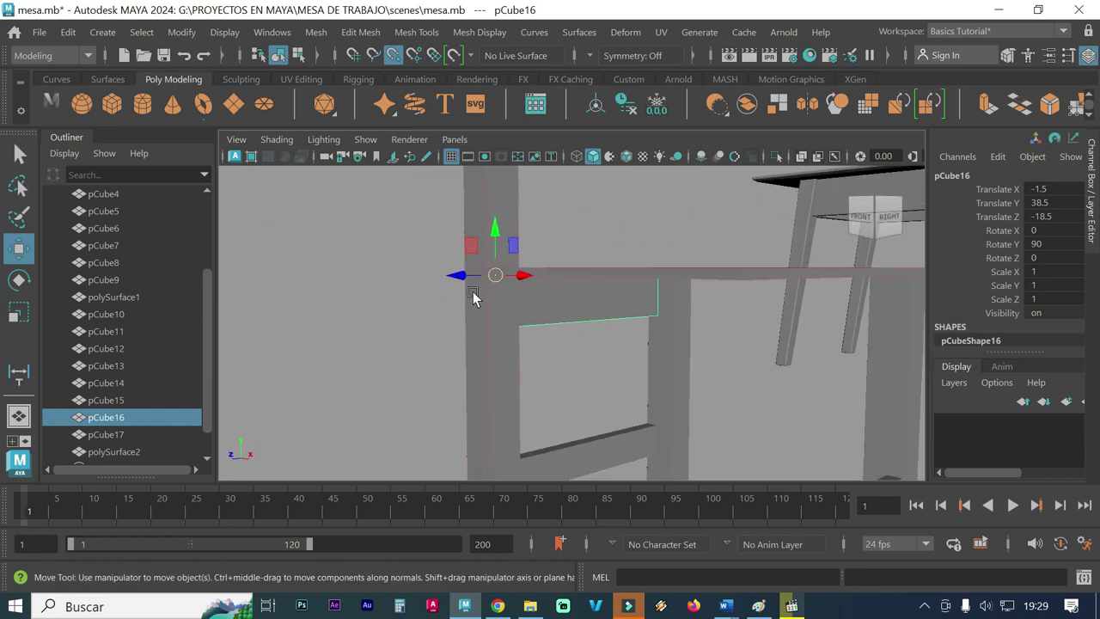
pyautogui.scroll(-2, 590, 320)
pyautogui.keyDown('alt'); pyautogui.moveTo(577, 343); pyautogui.dragTo(590, 385); pyautogui.keyUp('alt')
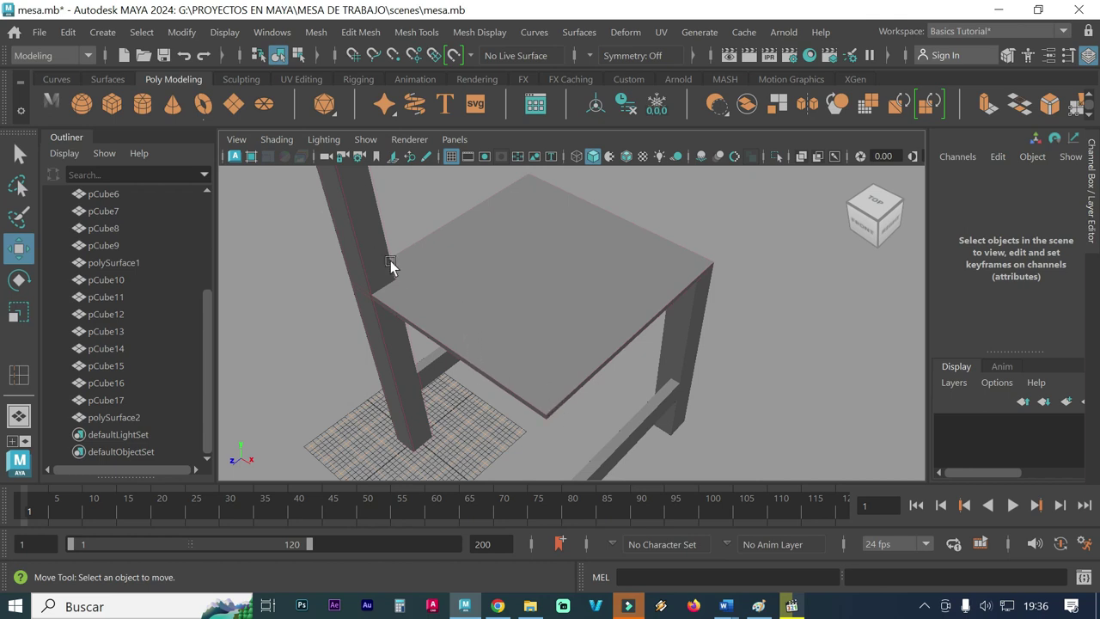
# Step: Duplicate back post pCube13 as pCube18 and move it to Translate X 21.633
pyautogui.click(355, 242)
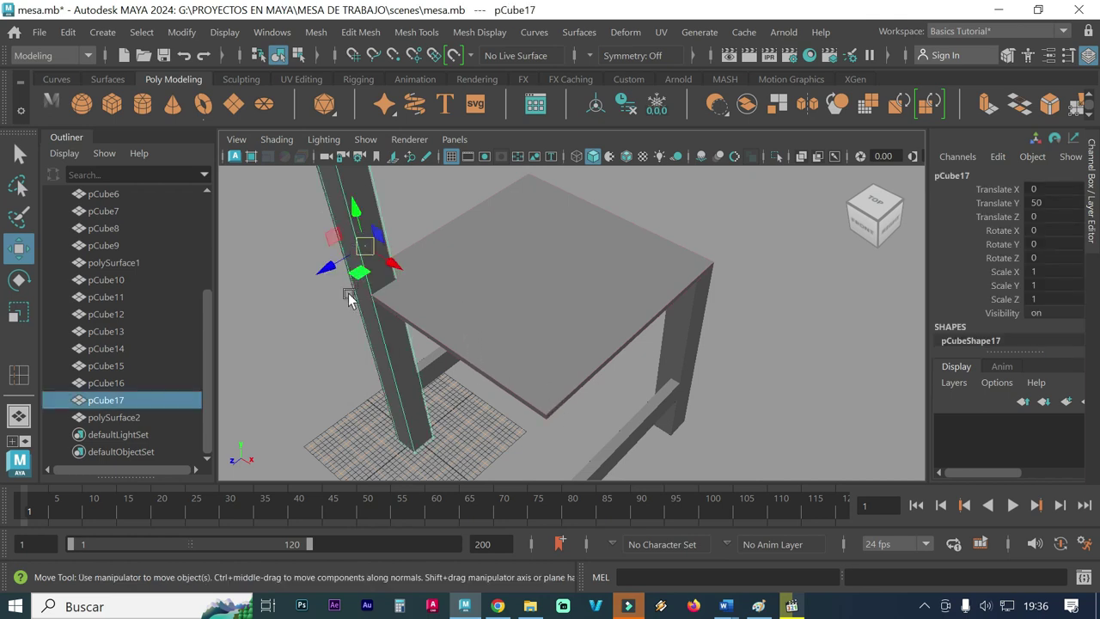
pyautogui.click(369, 215)
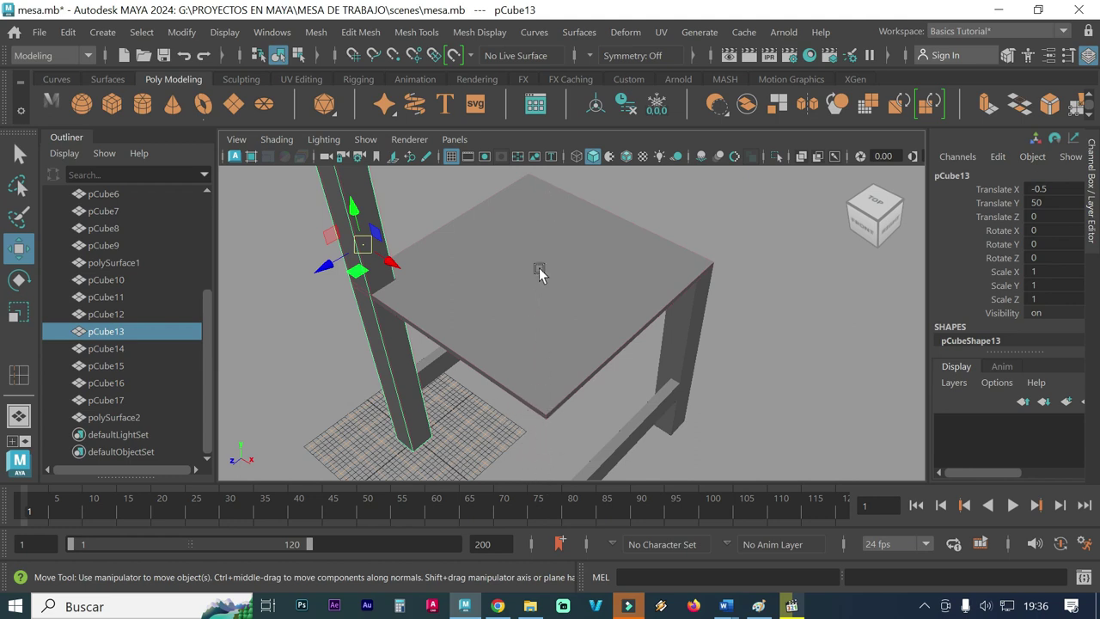
pyautogui.hotkey('ctrl', 'd')
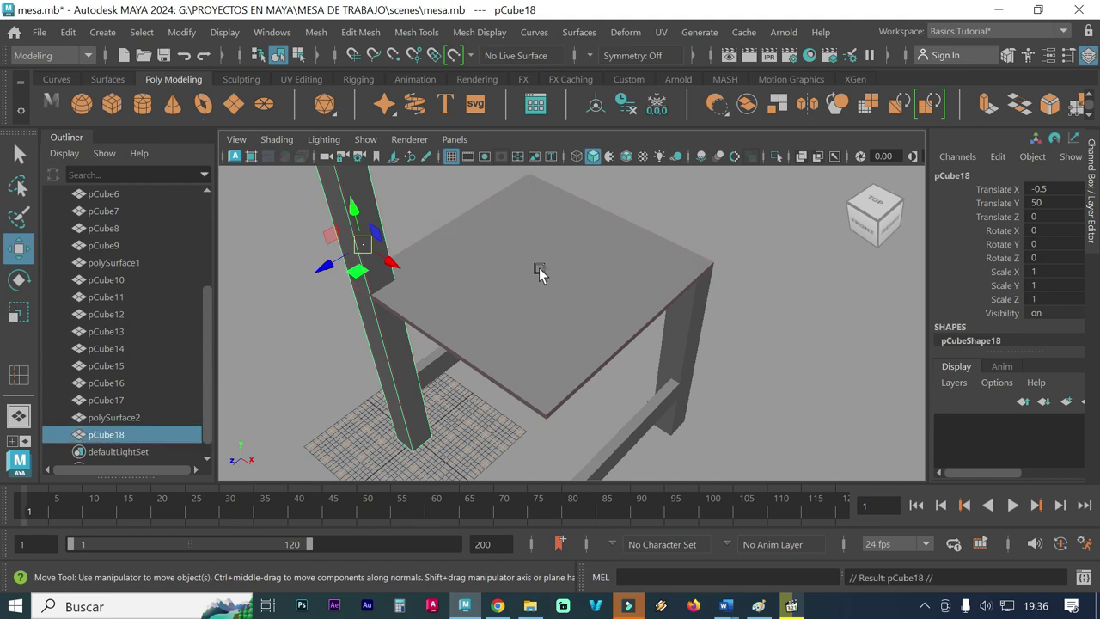
pyautogui.moveTo(401, 273)
pyautogui.mouseDown()
pyautogui.moveTo(395, 263)
pyautogui.moveTo(437, 300)
pyautogui.moveTo(501, 328)
pyautogui.mouseUp()
pyautogui.moveTo(581, 319)
pyautogui.keyDown('alt'); pyautogui.mouseDown(button='right')
pyautogui.moveTo(483, 312)
pyautogui.moveTo(497, 276)
pyautogui.mouseUp(button='right'); pyautogui.keyUp('alt')
pyautogui.moveTo(594, 252)
pyautogui.keyDown('alt'); pyautogui.mouseDown()
pyautogui.moveTo(542, 248)
pyautogui.moveTo(550, 282)
pyautogui.moveTo(537, 301)
pyautogui.mouseUp(); pyautogui.keyUp('alt')
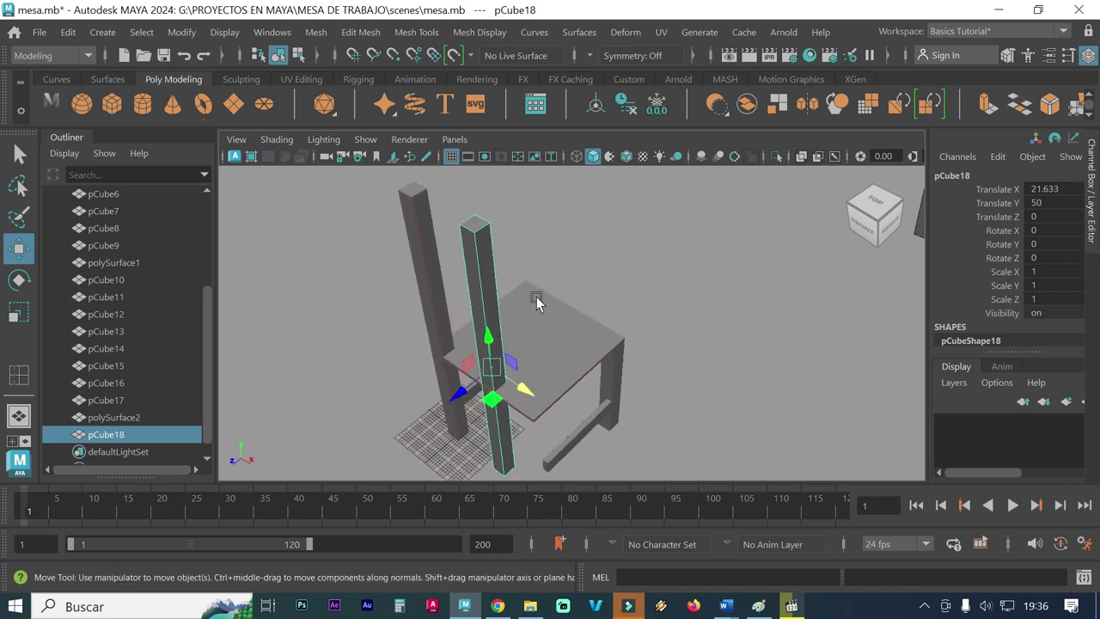
pyautogui.moveTo(544, 338)
pyautogui.keyDown('alt'); pyautogui.mouseDown(button='middle')
pyautogui.moveTo(525, 336)
pyautogui.moveTo(514, 316)
pyautogui.mouseUp(button='middle'); pyautogui.keyUp('alt')
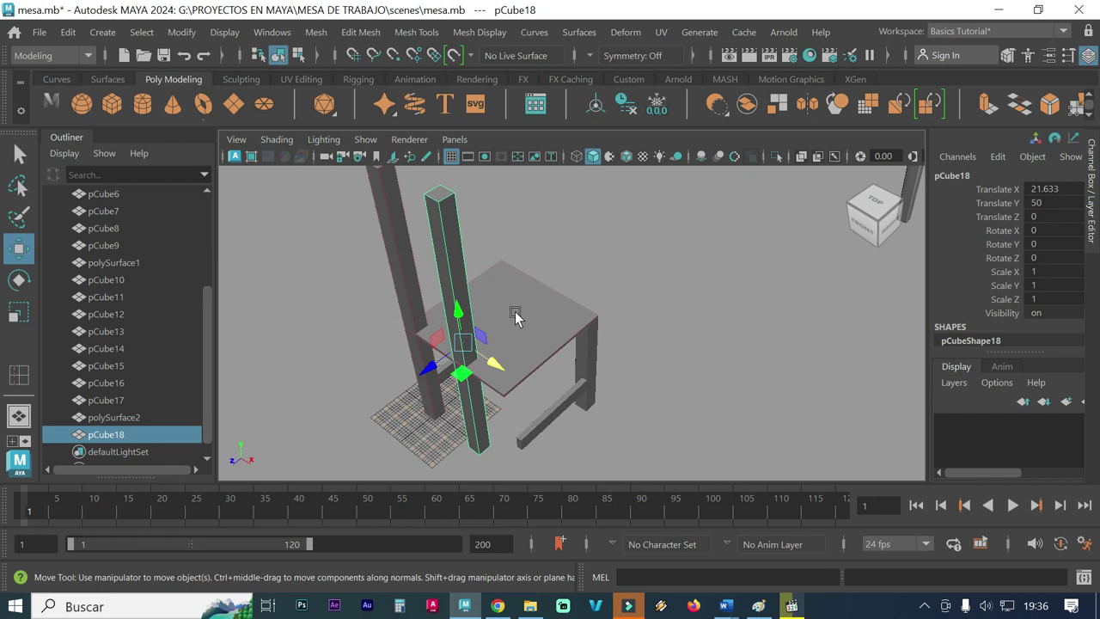
# Step: Snap post pCube18's pivot to its top corner with Snap to Points enabled
pyautogui.press('d')
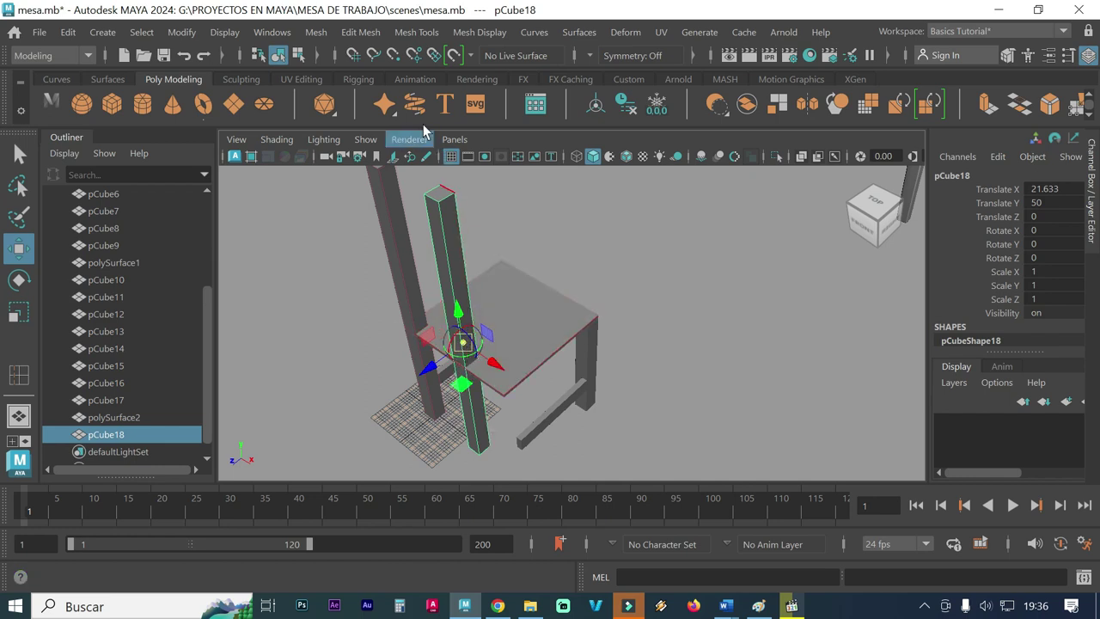
pyautogui.click(393, 55)
pyautogui.moveTo(462, 343)
pyautogui.mouseDown()
pyautogui.moveTo(459, 211)
pyautogui.moveTo(448, 213)
pyautogui.mouseUp()
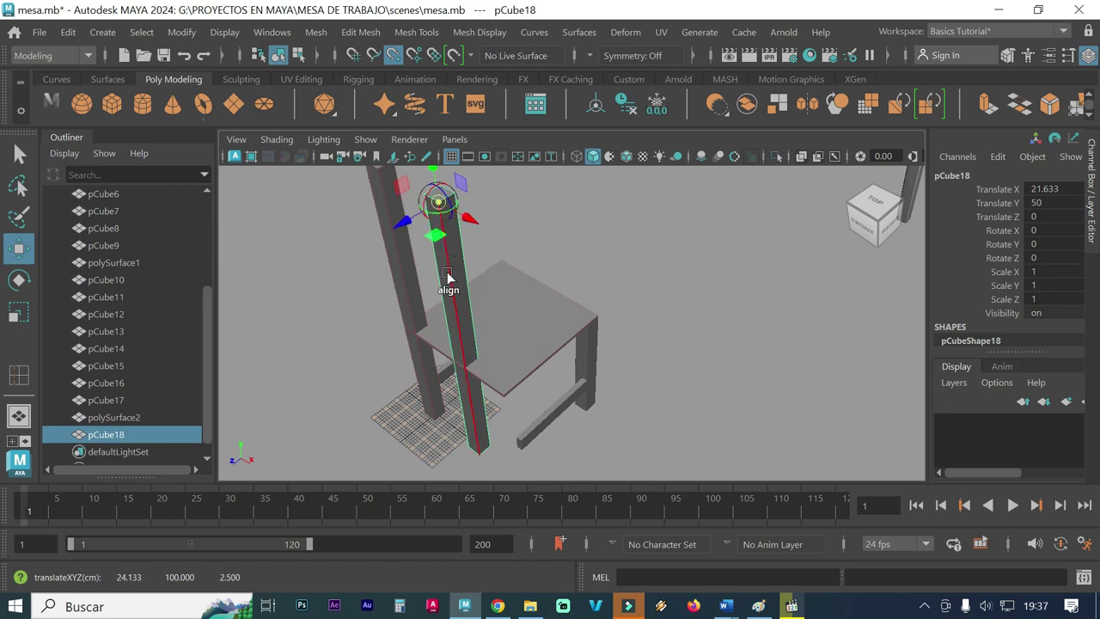
pyautogui.press('d')
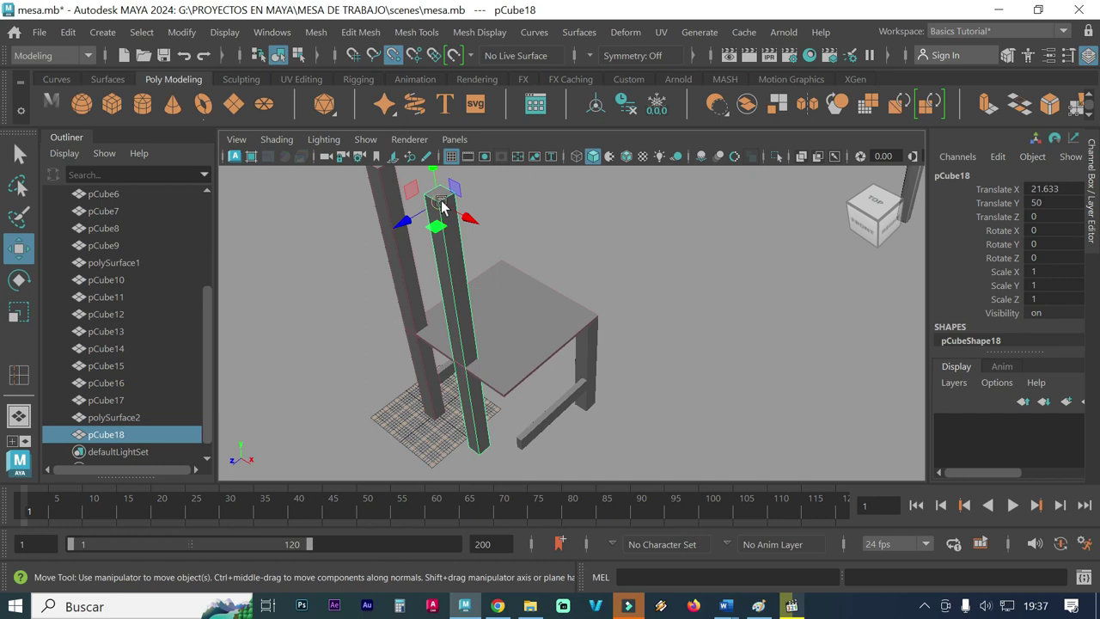
# Step: Move pCube18 down onto the seat's front corner, to Translate X 37, Y -8
pyautogui.moveTo(439, 200); pyautogui.dragTo(504, 406)
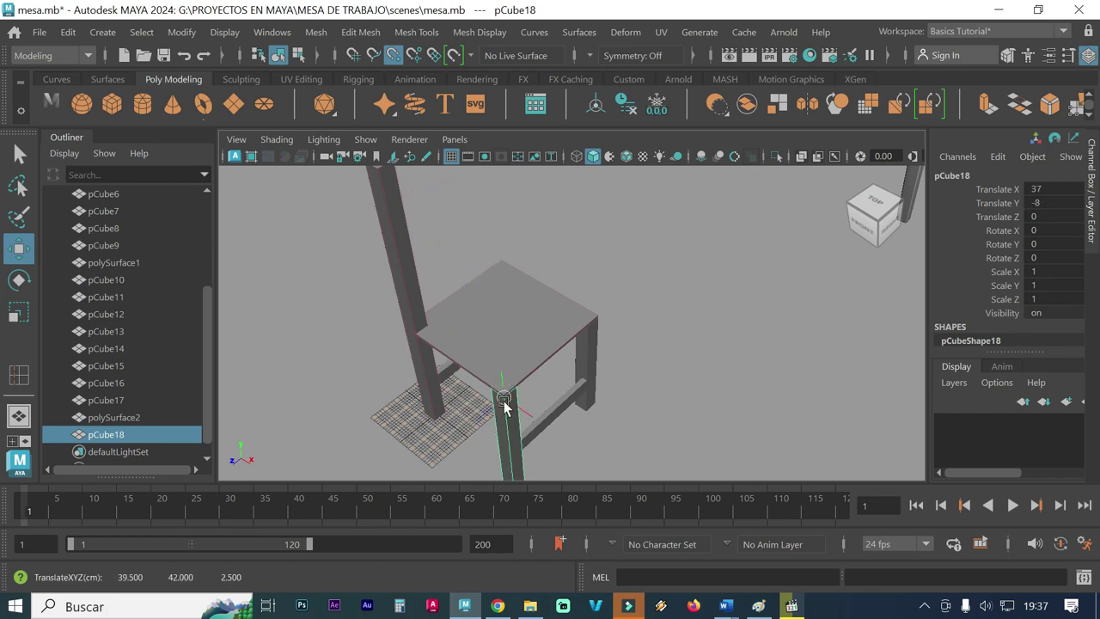
pyautogui.scroll(3, 481, 403)
pyautogui.scroll(3, 494, 413)
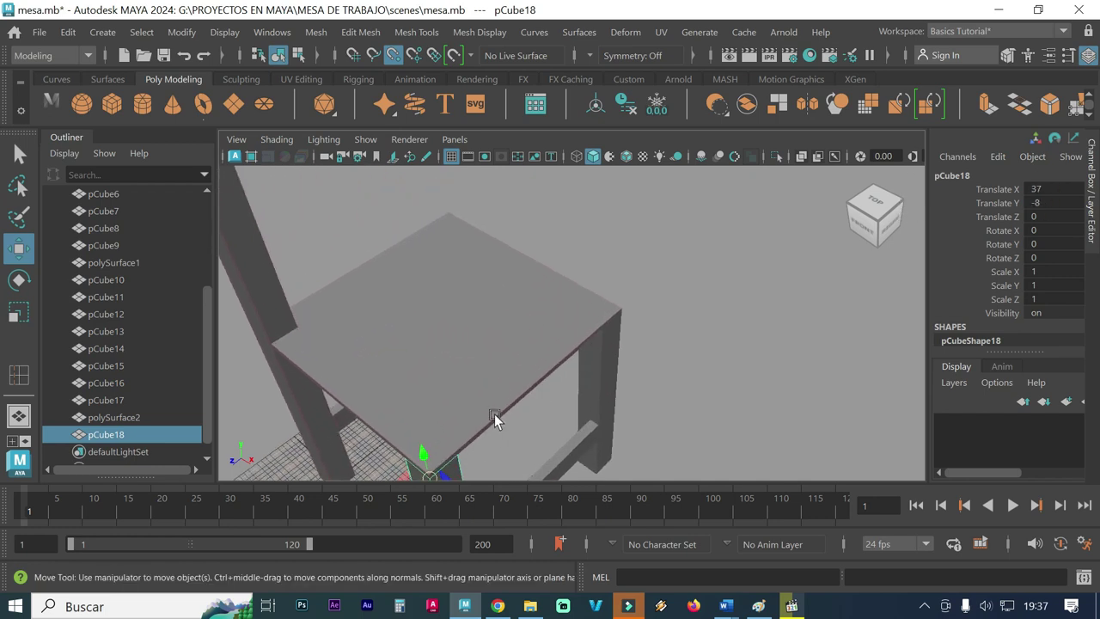
pyautogui.scroll(2, 483, 312)
pyautogui.scroll(2, 673, 339)
pyautogui.scroll(2, 672, 339)
pyautogui.scroll(2, 452, 325)
pyautogui.moveTo(453, 325)
pyautogui.keyDown('alt'); pyautogui.mouseDown(button='middle')
pyautogui.moveTo(503, 319)
pyautogui.moveTo(395, 361)
pyautogui.mouseUp(button='middle'); pyautogui.keyUp('alt')
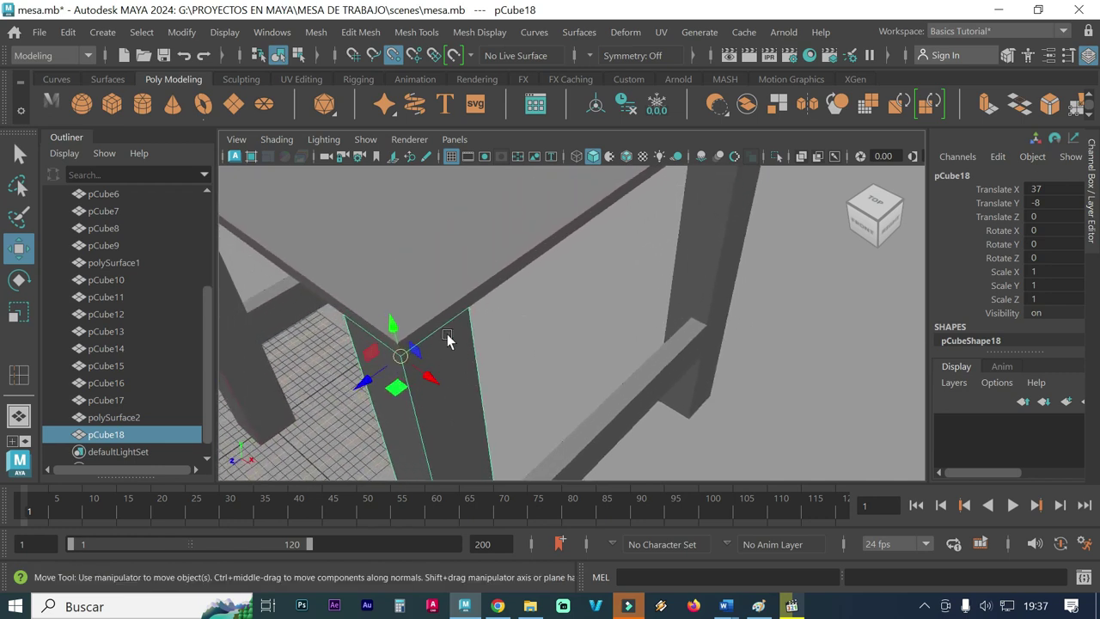
# Step: Recenter pCube18's pivot with Modify > Center Pivot
pyautogui.click(182, 32)
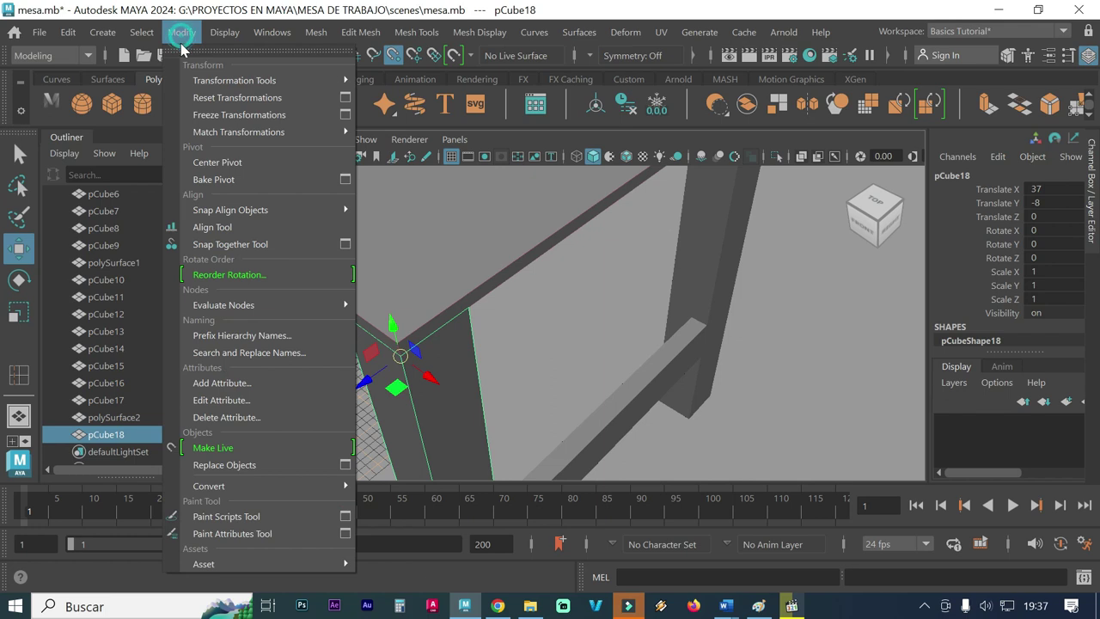
pyautogui.click(224, 164)
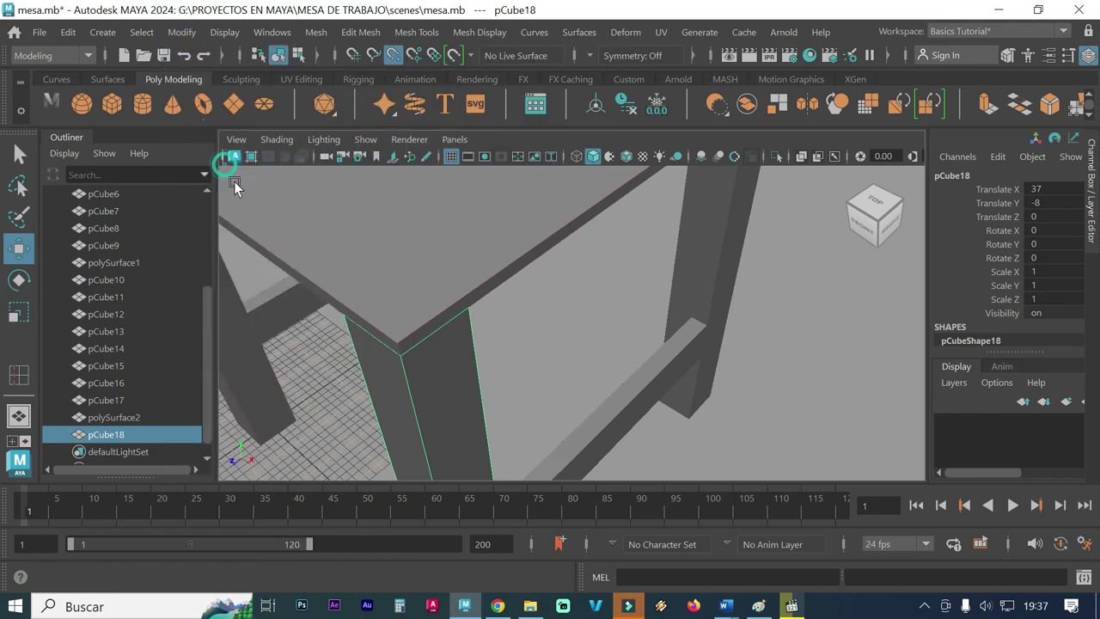
pyautogui.keyDown('alt'); pyautogui.moveTo(550, 369); pyautogui.dragTo(454, 333, button='right'); pyautogui.keyUp('alt')
pyautogui.moveTo(454, 333)
pyautogui.keyDown('alt'); pyautogui.mouseDown()
pyautogui.moveTo(420, 314)
pyautogui.moveTo(483, 313)
pyautogui.mouseUp(); pyautogui.keyUp('alt')
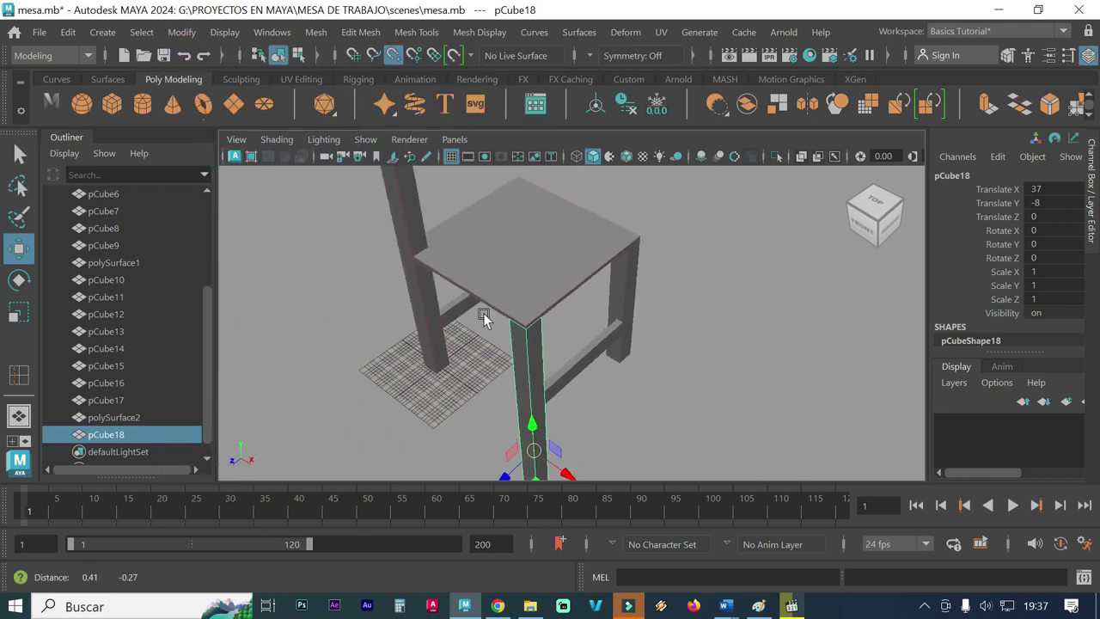
pyautogui.keyDown('alt'); pyautogui.moveTo(483, 313); pyautogui.dragTo(506, 369, button='right'); pyautogui.keyUp('alt')
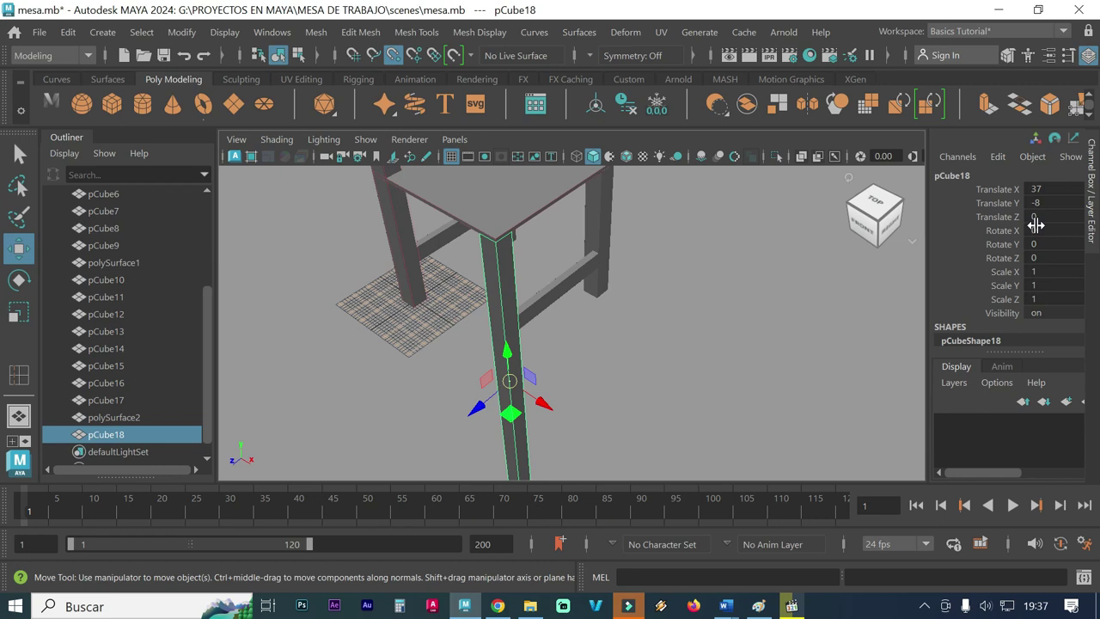
# Step: Set post pCube18's Translate Y to 50 in the Channel Box
pyautogui.doubleClick(1052, 202)
pyautogui.write('50')
pyautogui.press('Return')
pyautogui.moveTo(667, 301)
pyautogui.keyDown('alt'); pyautogui.mouseDown()
pyautogui.moveTo(637, 273)
pyautogui.moveTo(609, 269)
pyautogui.mouseUp(); pyautogui.keyUp('alt')
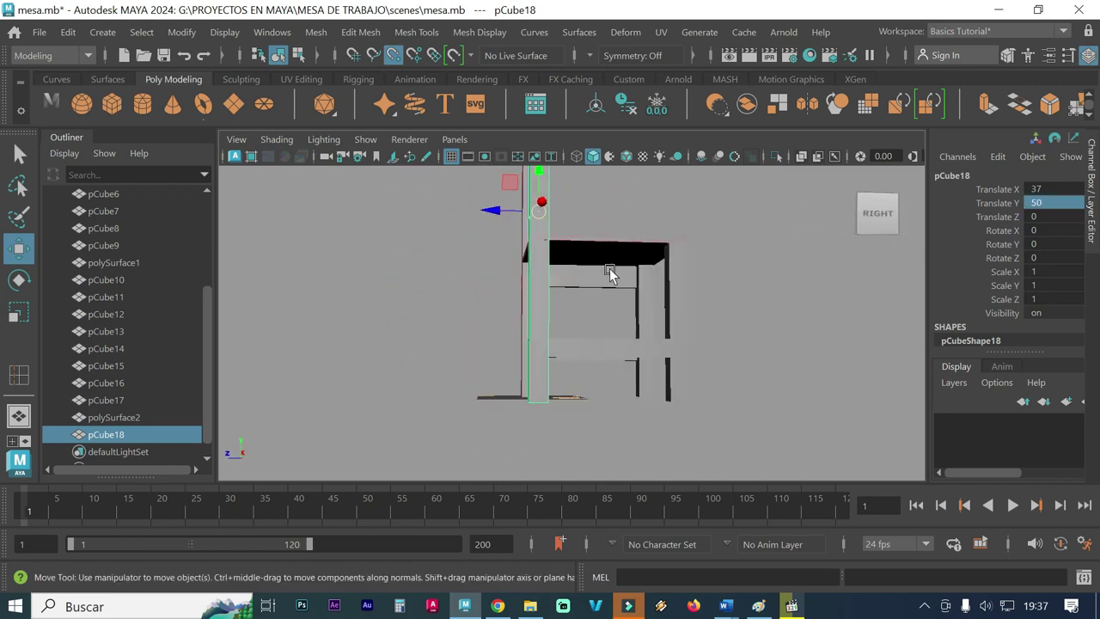
pyautogui.keyDown('alt'); pyautogui.moveTo(535, 403); pyautogui.dragTo(429, 320); pyautogui.keyUp('alt')
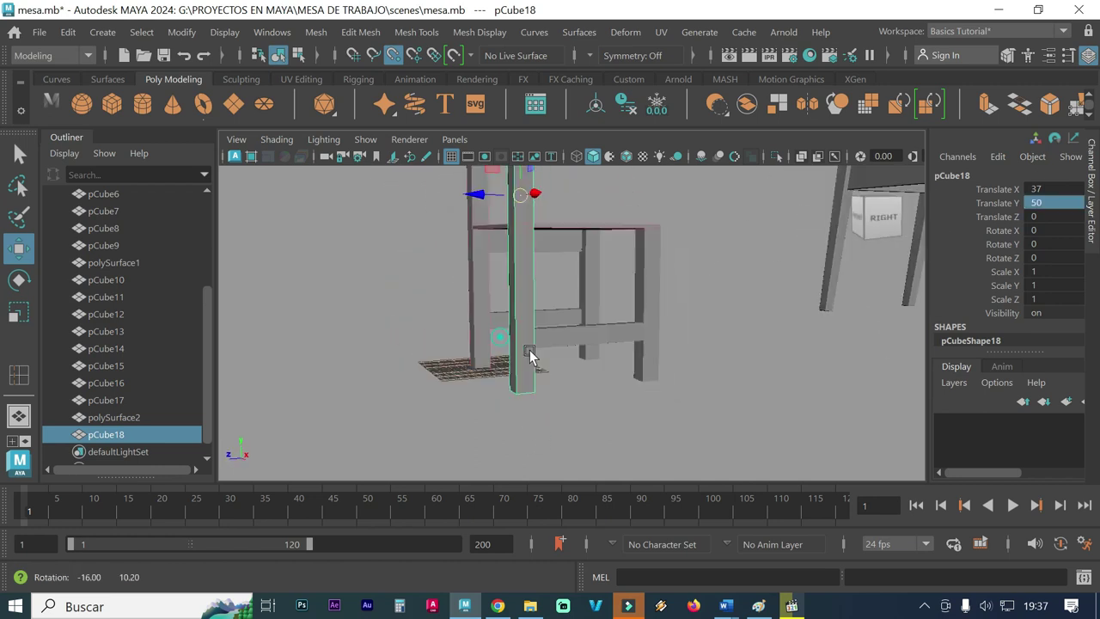
pyautogui.moveTo(550, 312)
pyautogui.keyDown('alt'); pyautogui.mouseDown()
pyautogui.moveTo(412, 334)
pyautogui.moveTo(526, 301)
pyautogui.moveTo(467, 318)
pyautogui.moveTo(491, 319)
pyautogui.moveTo(473, 343)
pyautogui.mouseUp(); pyautogui.keyUp('alt')
# Step: Duplicate post pCube18 in place as pCube19
pyautogui.scroll(2, 526, 300)
pyautogui.scroll(2, 529, 309)
pyautogui.scroll(3, 536, 318)
pyautogui.keyDown('alt'); pyautogui.moveTo(473, 344); pyautogui.dragTo(643, 355, button='right'); pyautogui.keyUp('alt')
pyautogui.scroll(2, 533, 353)
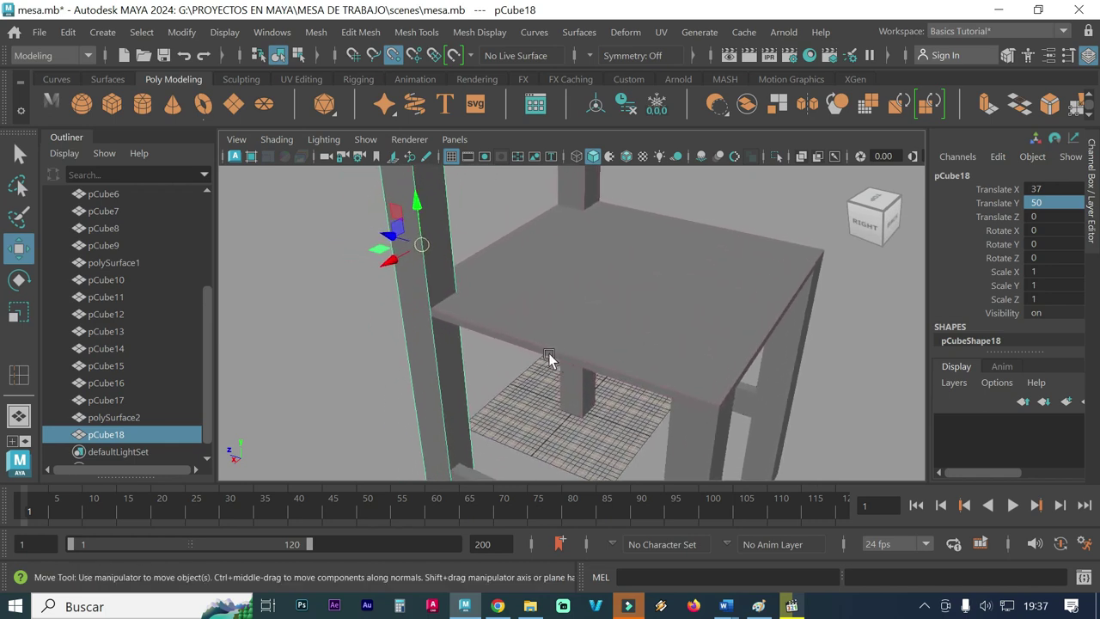
pyautogui.scroll(1, 546, 335)
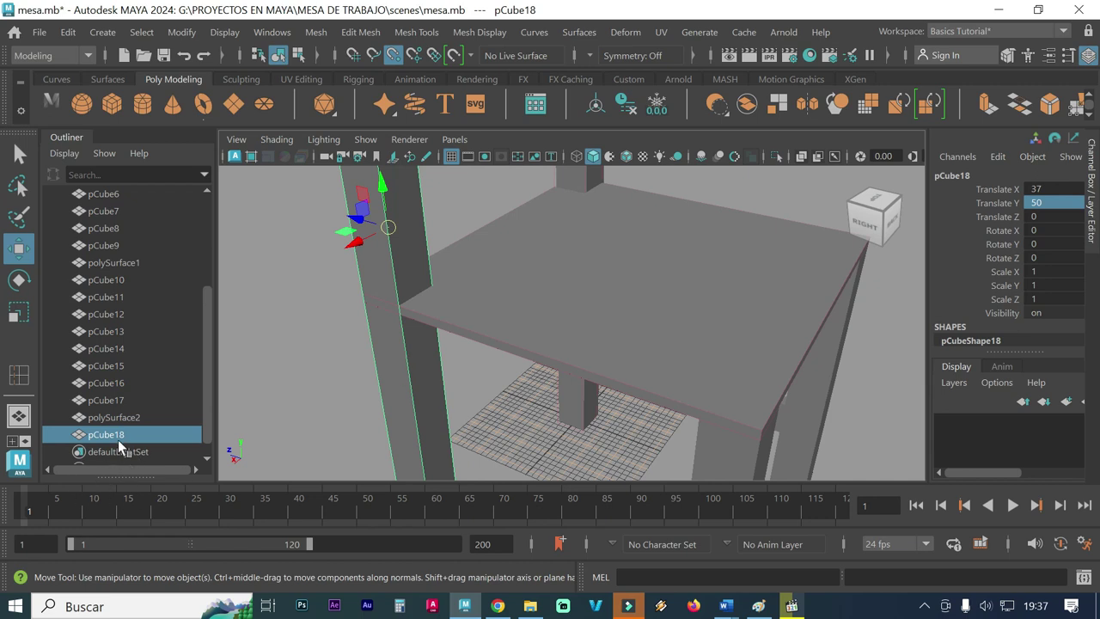
pyautogui.hotkey('ctrl', 'd')
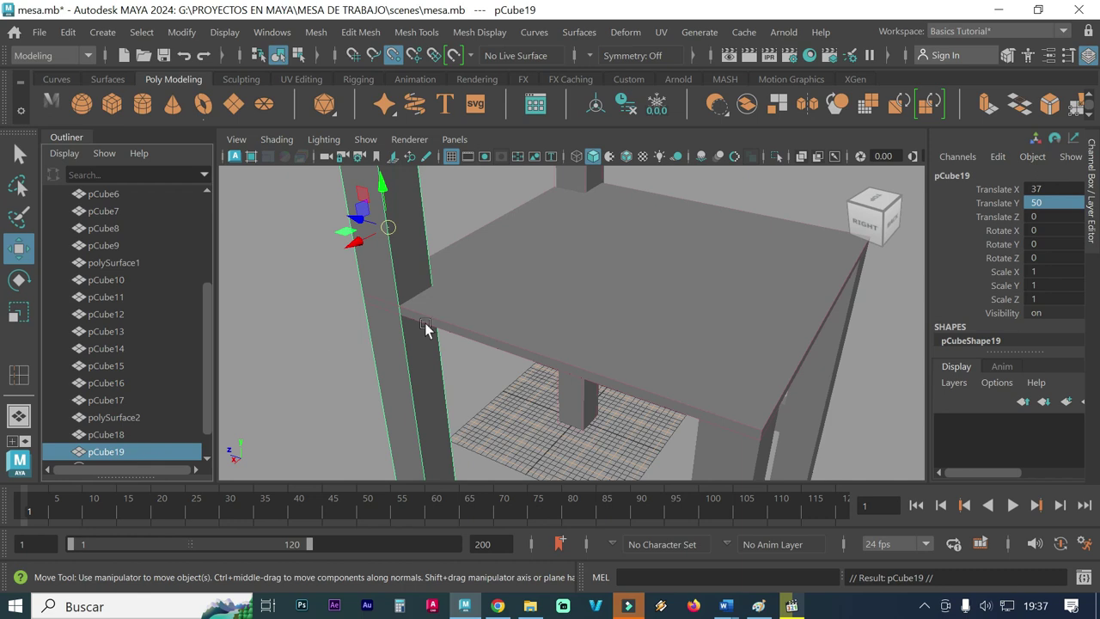
# Step: Select the seat polySurface2 together with the post copy pCube19
pyautogui.click(534, 298)
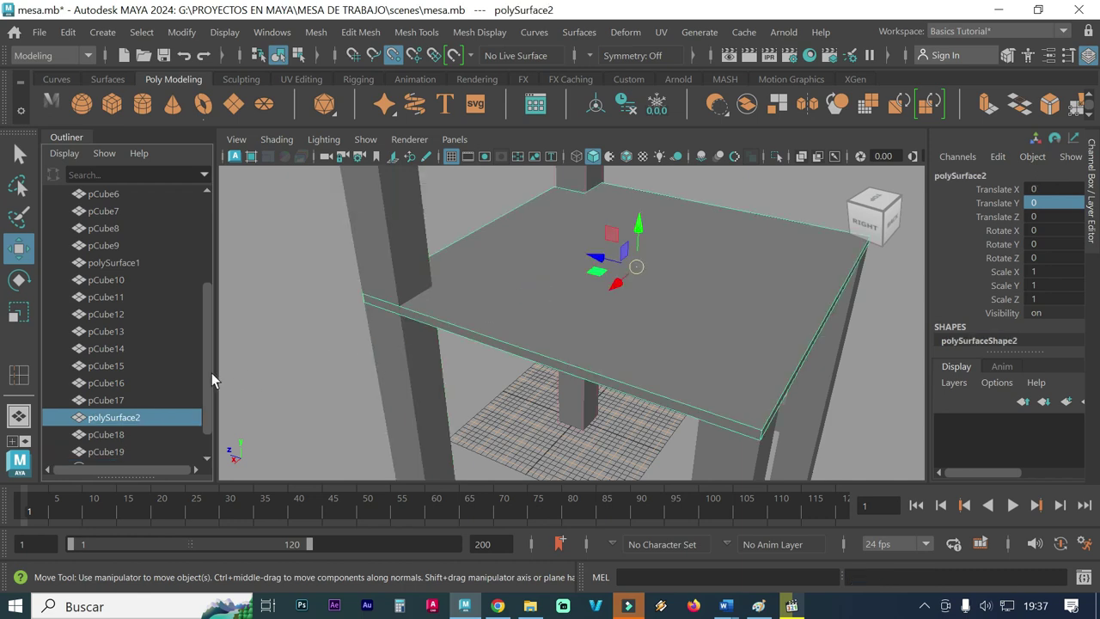
pyautogui.scroll(-1, 209, 398)
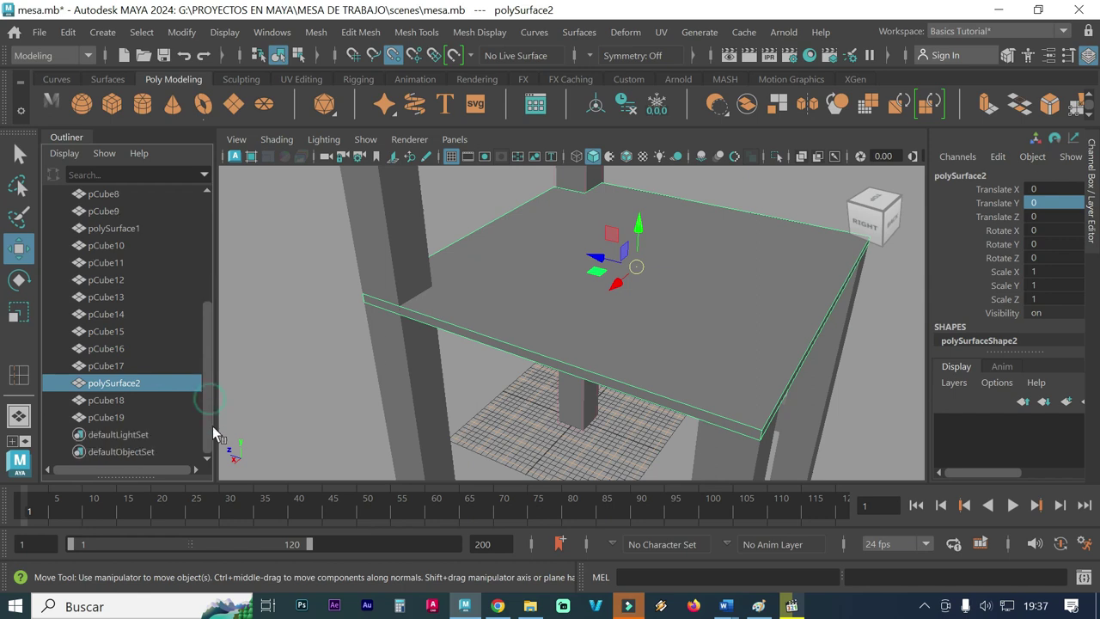
pyautogui.keyDown('shift'); pyautogui.click(394, 363); pyautogui.keyUp('shift')
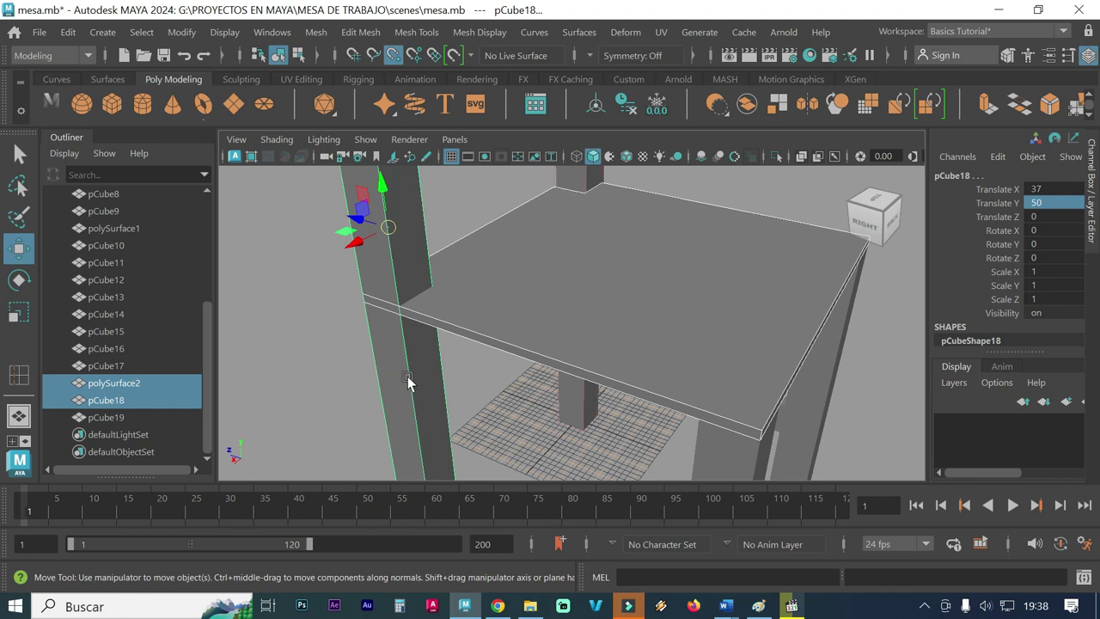
pyautogui.click(150, 386)
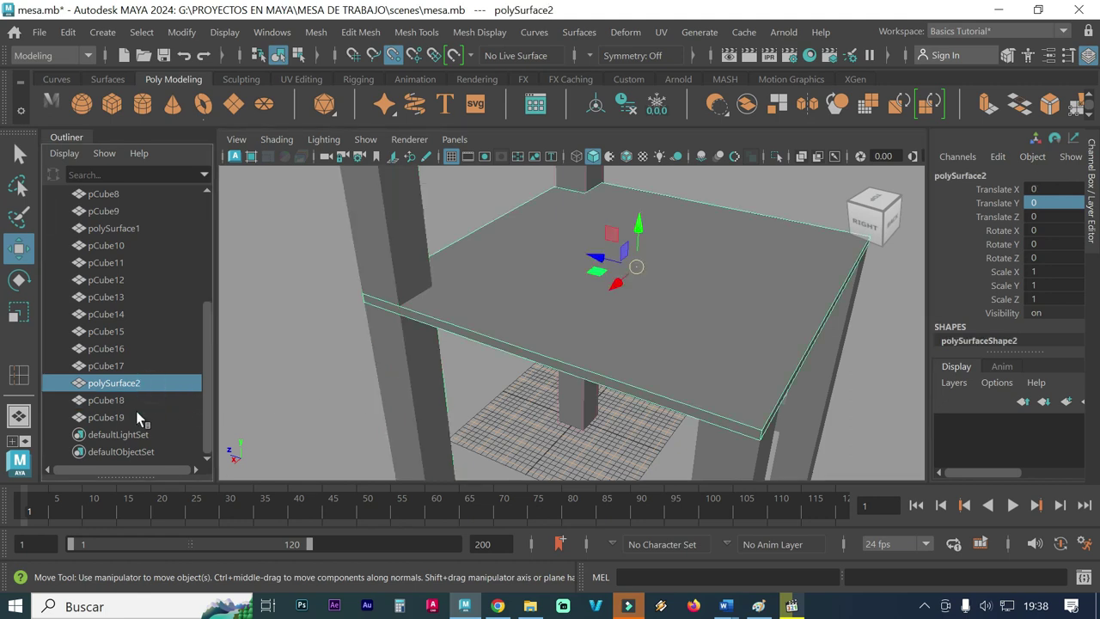
pyautogui.keyDown('ctrl'); pyautogui.click(129, 418); pyautogui.keyUp('ctrl')
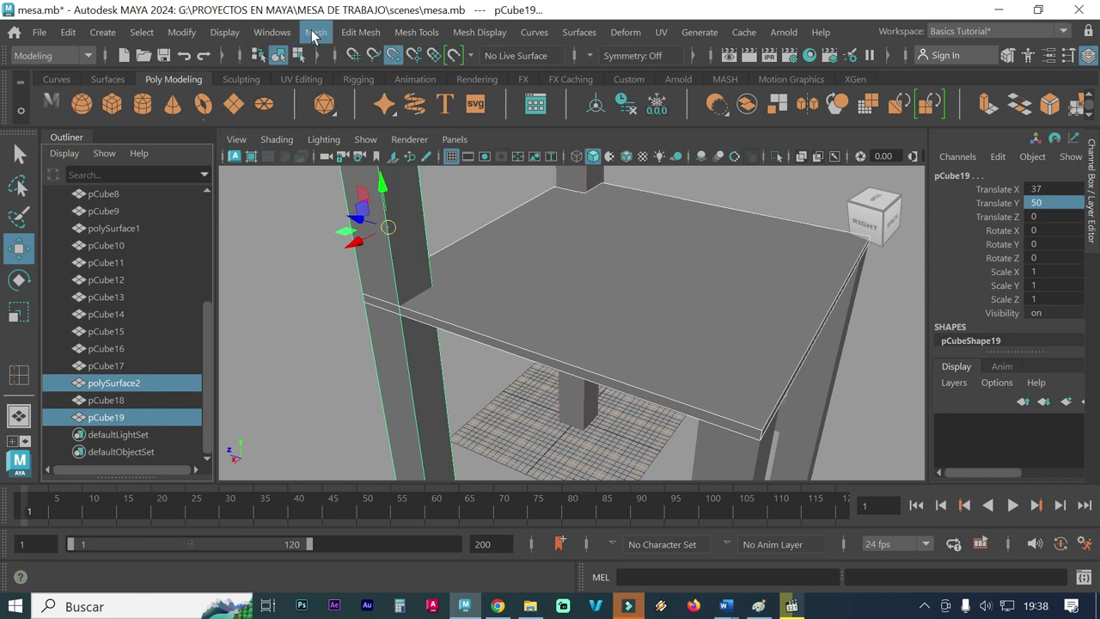
# Step: Apply Mesh > Booleans > Difference (A - B) to notch pCube19 out of the seat
pyautogui.click(183, 38)
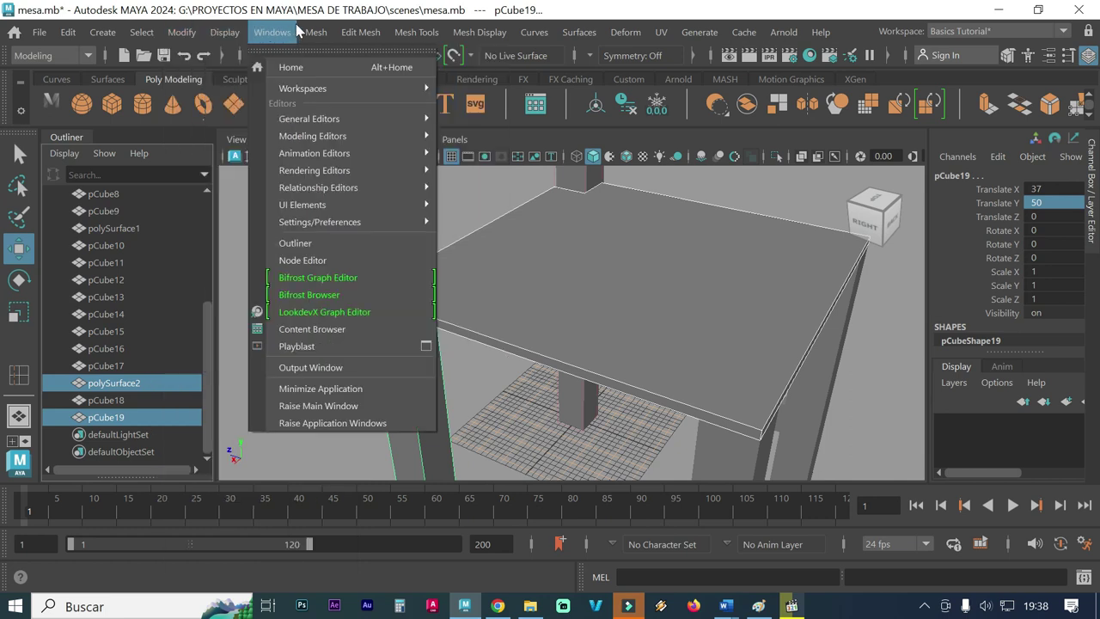
pyautogui.moveTo(348, 80)
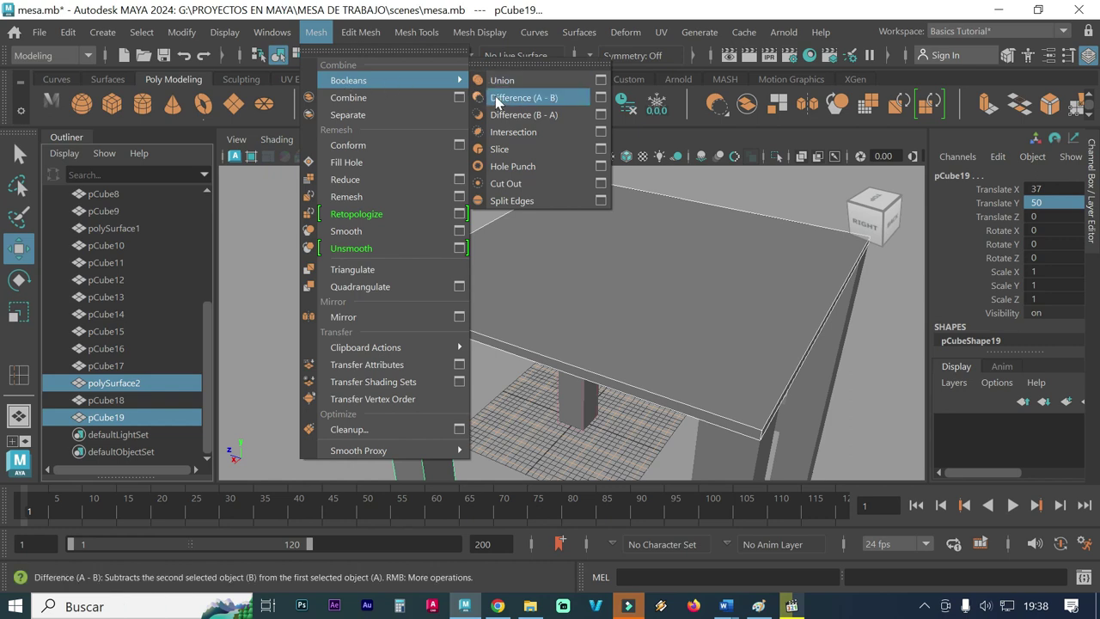
pyautogui.click(504, 100)
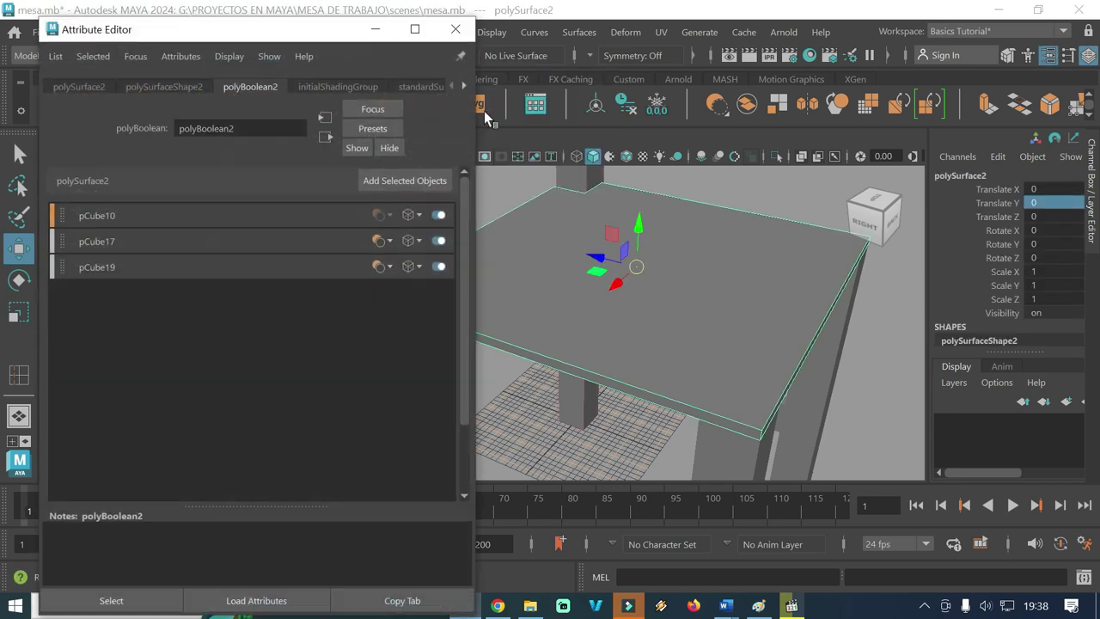
pyautogui.click(456, 29)
pyautogui.moveTo(450, 335)
pyautogui.keyDown('alt'); pyautogui.mouseDown()
pyautogui.moveTo(407, 339)
pyautogui.moveTo(524, 315)
pyautogui.moveTo(442, 301)
pyautogui.moveTo(582, 326)
pyautogui.moveTo(644, 307)
pyautogui.mouseUp(); pyautogui.keyUp('alt')
pyautogui.moveTo(610, 381)
pyautogui.keyDown('alt'); pyautogui.mouseDown()
pyautogui.moveTo(630, 331)
pyautogui.moveTo(559, 358)
pyautogui.moveTo(574, 320)
pyautogui.moveTo(527, 413)
pyautogui.moveTo(507, 410)
pyautogui.moveTo(526, 381)
pyautogui.mouseUp(); pyautogui.keyUp('alt')
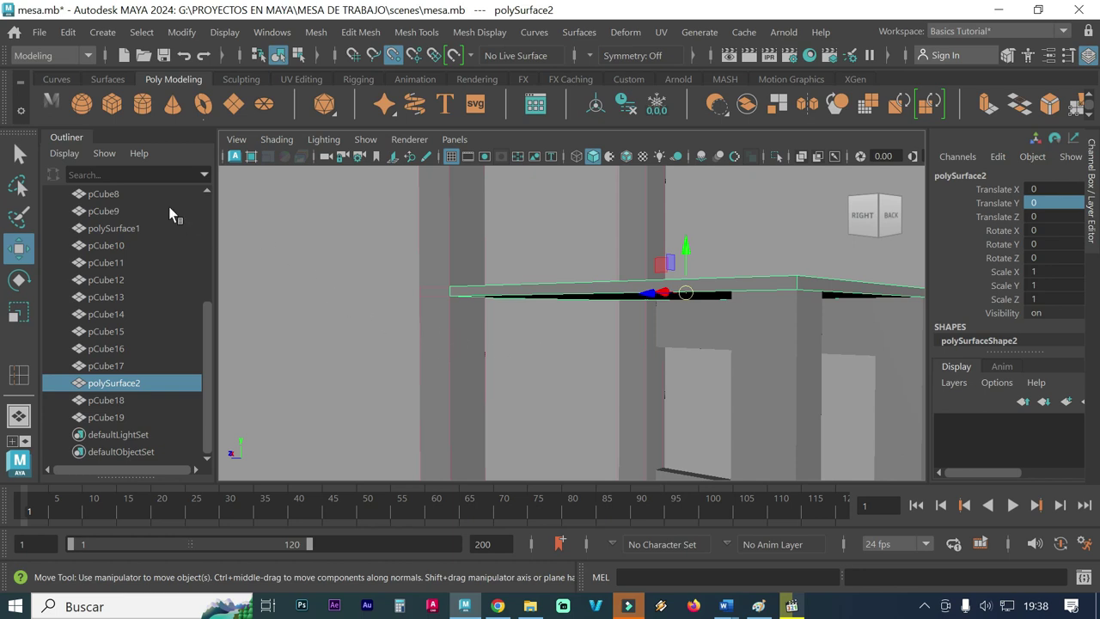
pyautogui.click(20, 156)
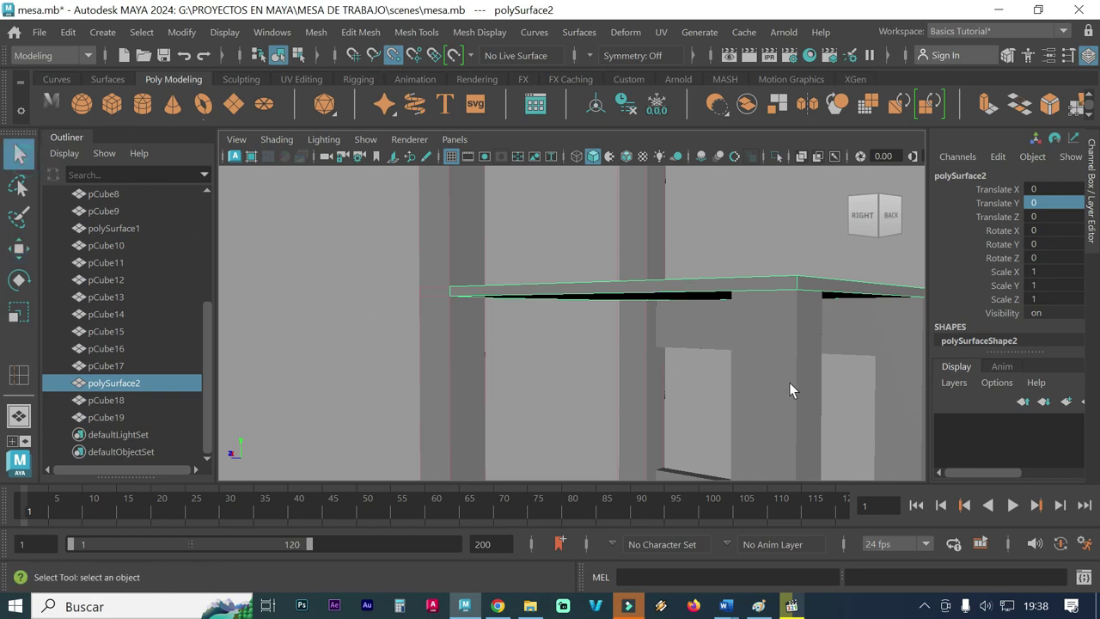
pyautogui.click(703, 332)
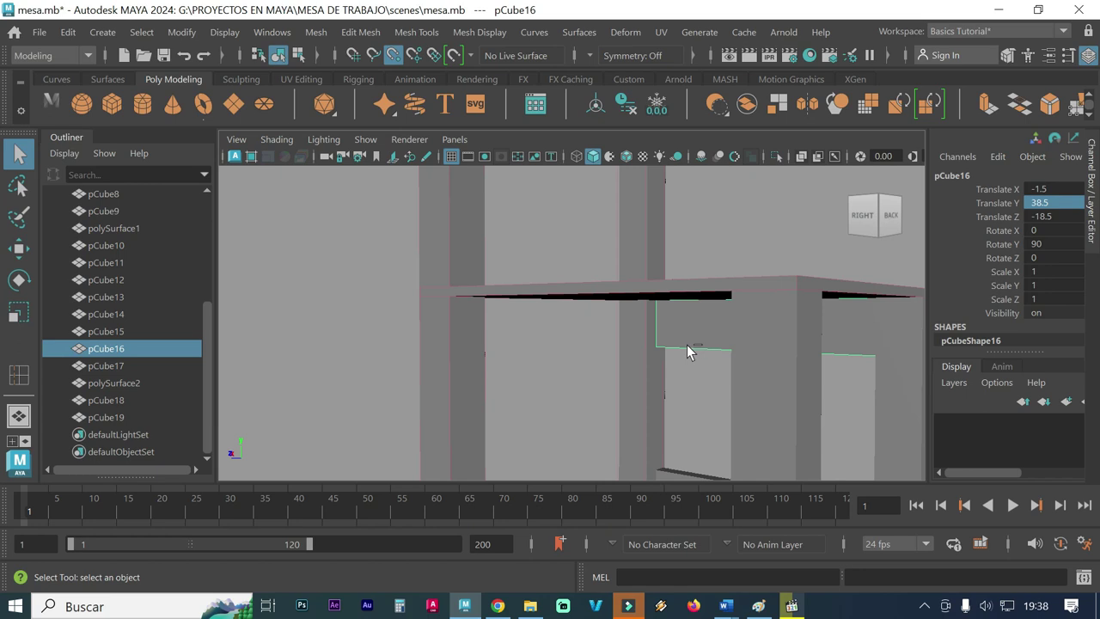
pyautogui.hotkey('ctrl', 'd')
pyautogui.scroll(-2, 687, 395)
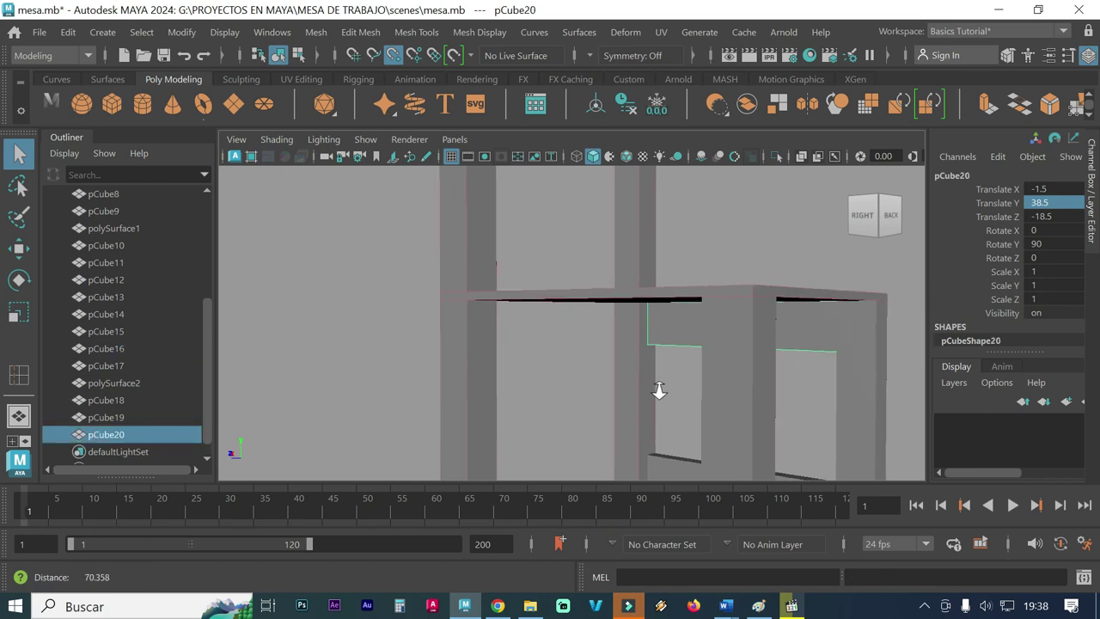
pyautogui.scroll(-2, 660, 386)
pyautogui.moveTo(587, 364)
pyautogui.keyDown('alt'); pyautogui.mouseDown()
pyautogui.moveTo(550, 346)
pyautogui.moveTo(540, 368)
pyautogui.moveTo(481, 364)
pyautogui.moveTo(565, 376)
pyautogui.mouseUp(); pyautogui.keyUp('alt')
pyautogui.moveTo(677, 398)
pyautogui.keyDown('alt'); pyautogui.mouseDown()
pyautogui.moveTo(555, 387)
pyautogui.moveTo(616, 388)
pyautogui.moveTo(627, 424)
pyautogui.mouseUp(); pyautogui.keyUp('alt')
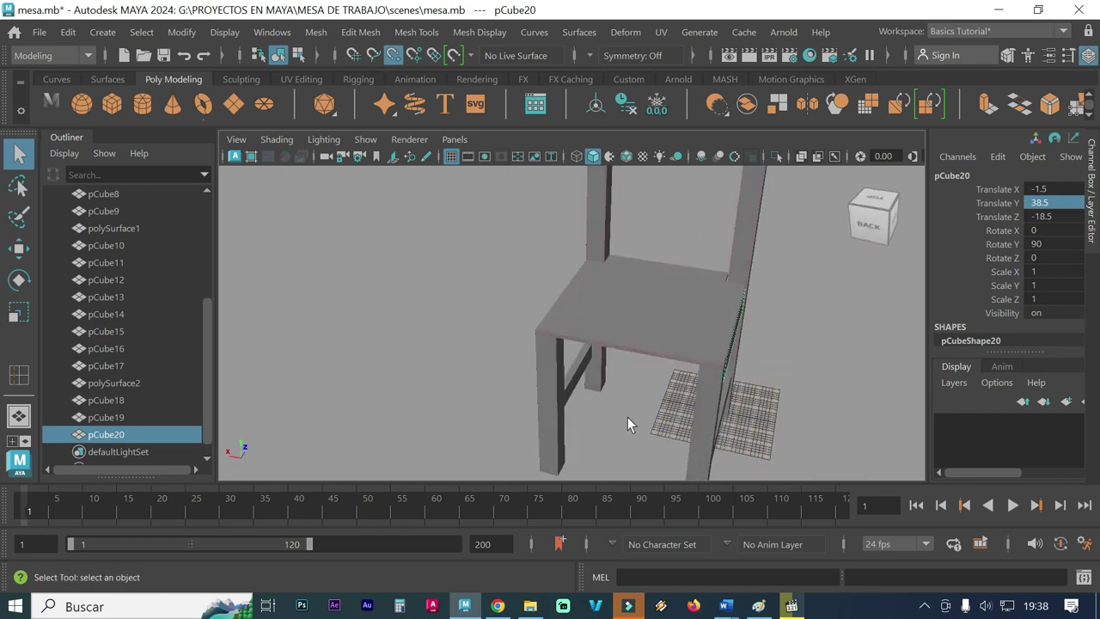
pyautogui.press('w')
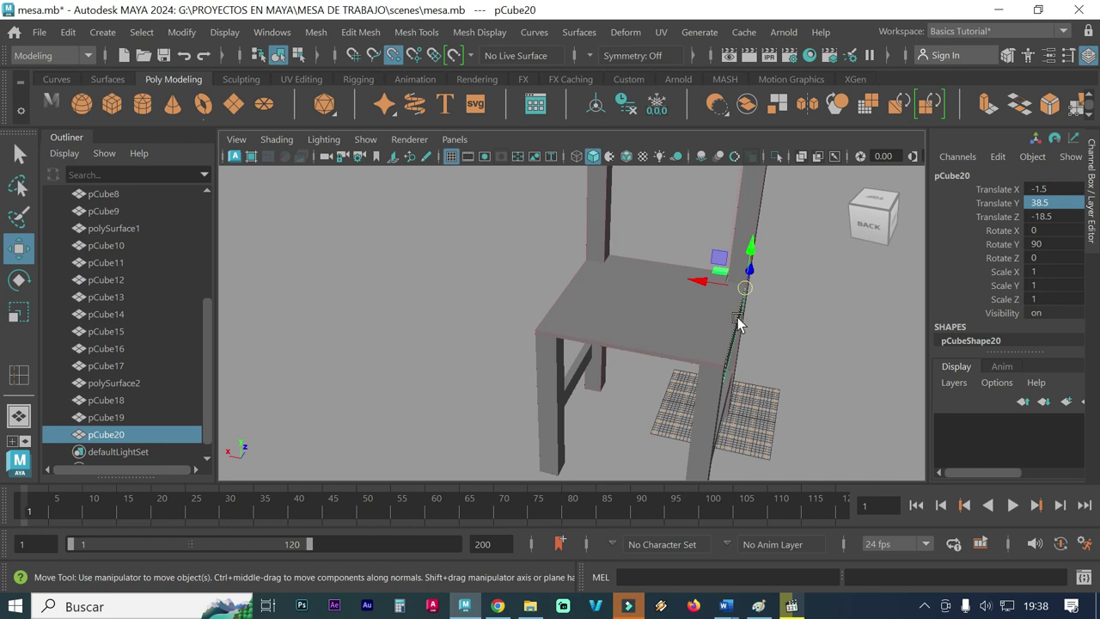
pyautogui.keyDown('alt'); pyautogui.moveTo(744, 404); pyautogui.dragTo(695, 398); pyautogui.keyUp('alt')
pyautogui.moveTo(768, 339)
pyautogui.keyDown('alt'); pyautogui.mouseDown(button='middle')
pyautogui.moveTo(778, 363)
pyautogui.moveTo(793, 351)
pyautogui.moveTo(651, 350)
pyautogui.mouseUp(button='middle'); pyautogui.keyUp('alt')
pyautogui.moveTo(651, 349)
pyautogui.keyDown('alt'); pyautogui.mouseDown()
pyautogui.moveTo(437, 363)
pyautogui.moveTo(505, 372)
pyautogui.mouseUp(); pyautogui.keyUp('alt')
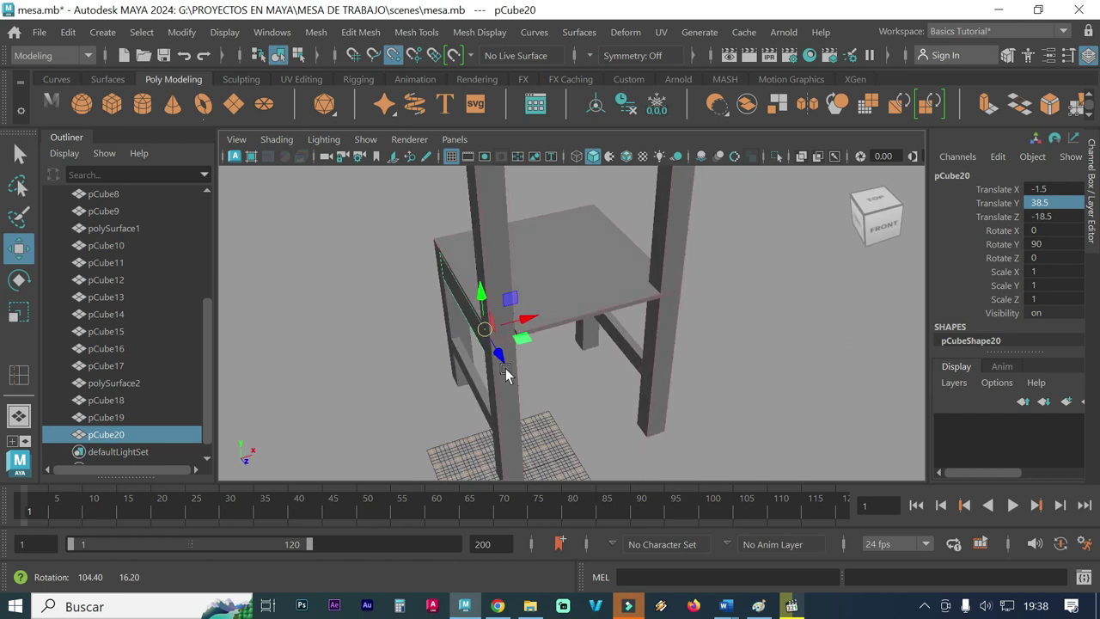
pyautogui.moveTo(572, 375)
pyautogui.keyDown('alt'); pyautogui.mouseDown()
pyautogui.moveTo(452, 352)
pyautogui.moveTo(392, 325)
pyautogui.mouseUp(); pyautogui.keyUp('alt')
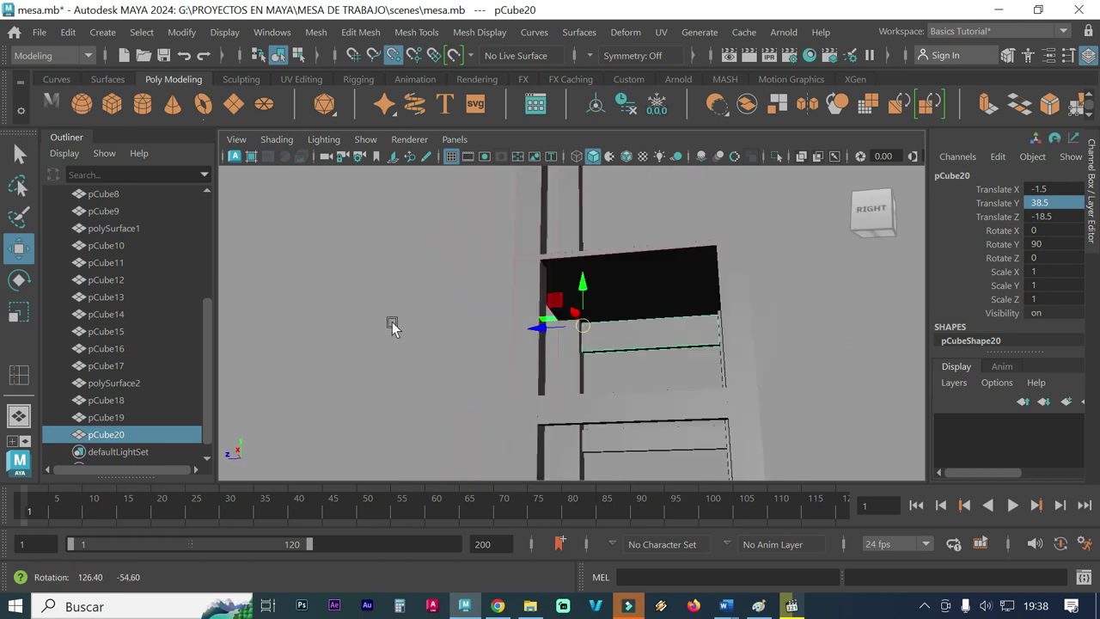
pyautogui.moveTo(628, 364)
pyautogui.keyDown('alt'); pyautogui.mouseDown()
pyautogui.moveTo(749, 361)
pyautogui.moveTo(653, 361)
pyautogui.moveTo(657, 390)
pyautogui.moveTo(721, 408)
pyautogui.moveTo(765, 405)
pyautogui.mouseUp(); pyautogui.keyUp('alt')
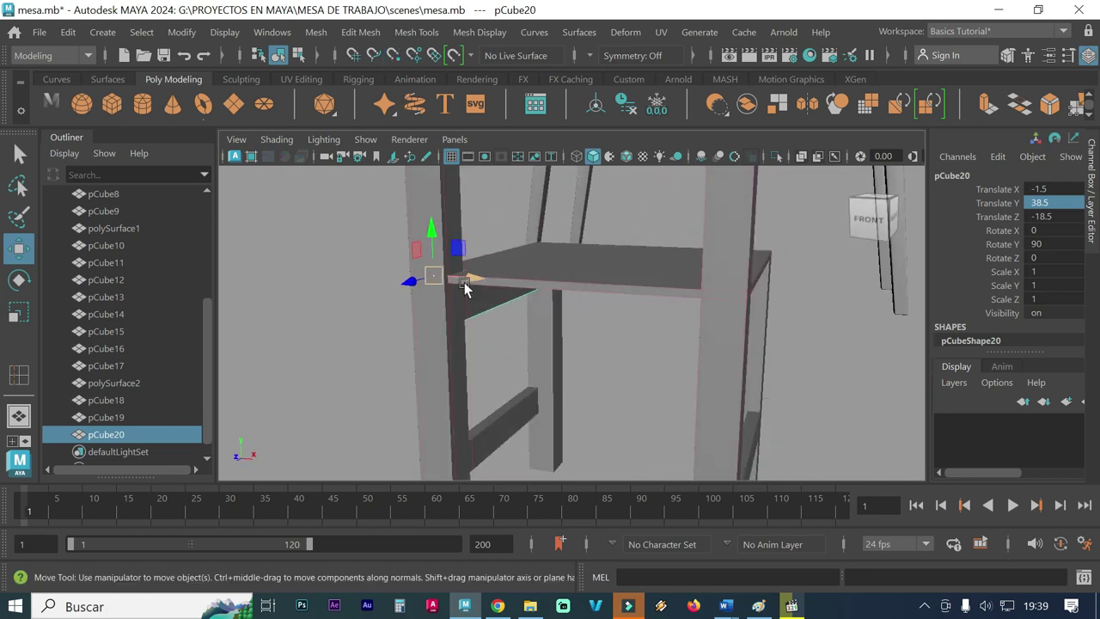
# Step: Slide beam pCube20 out along X and snap its pivot to the top corner vertex
pyautogui.moveTo(469, 282); pyautogui.dragTo(877, 369)
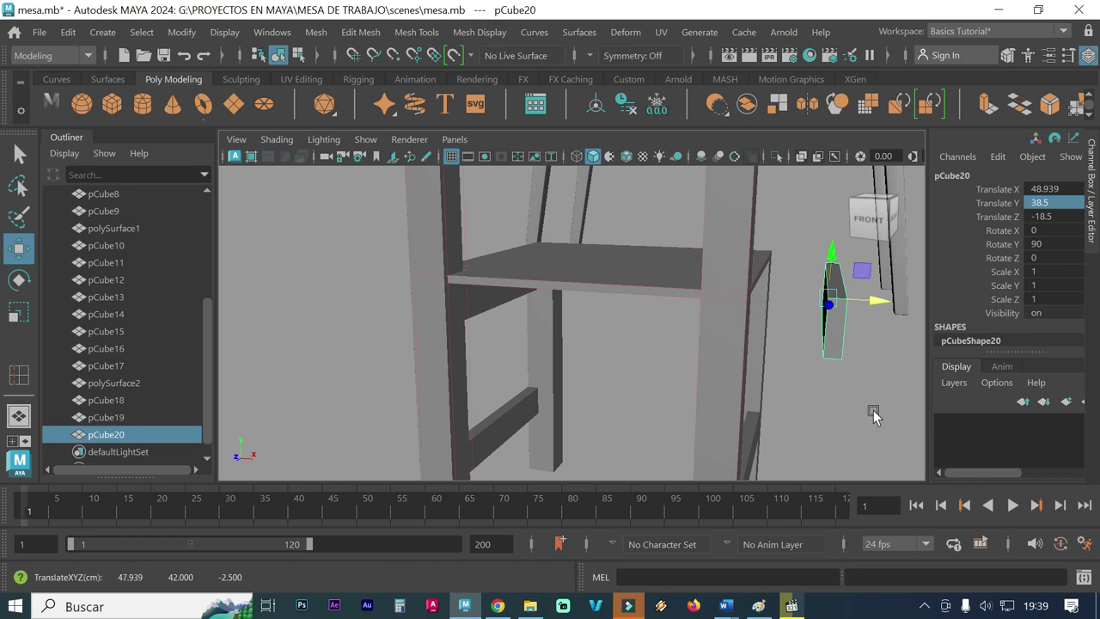
pyautogui.keyDown('alt'); pyautogui.moveTo(873, 410); pyautogui.dragTo(834, 415); pyautogui.keyUp('alt')
pyautogui.moveTo(876, 406)
pyautogui.keyDown('alt'); pyautogui.mouseDown(button='right')
pyautogui.moveTo(795, 405)
pyautogui.moveTo(658, 361)
pyautogui.mouseUp(button='right'); pyautogui.keyUp('alt')
pyautogui.press('d')
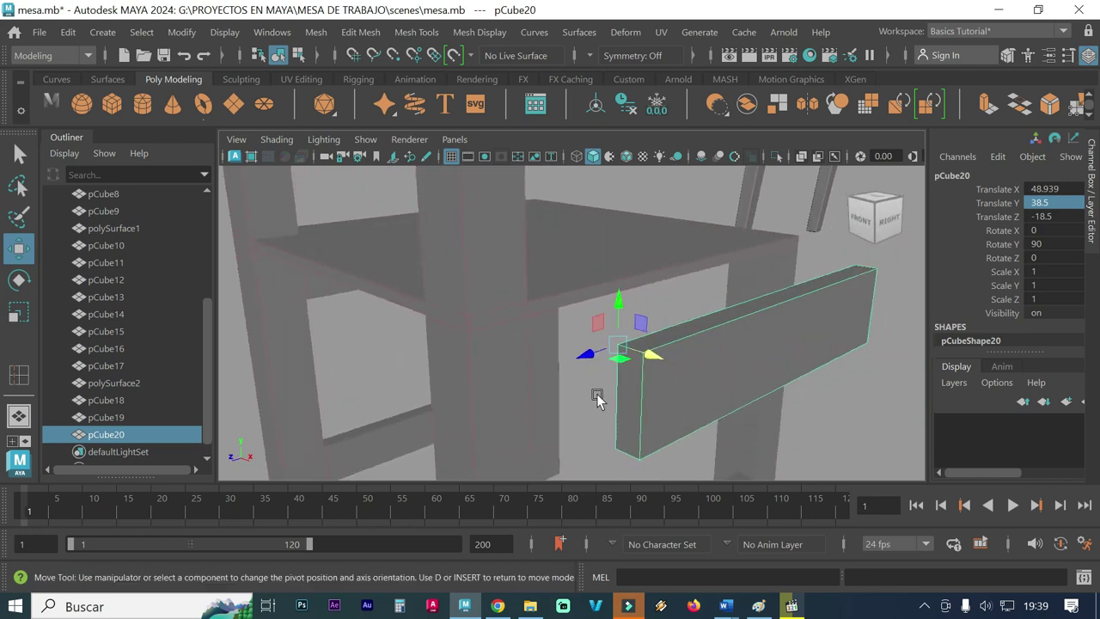
pyautogui.press('v')
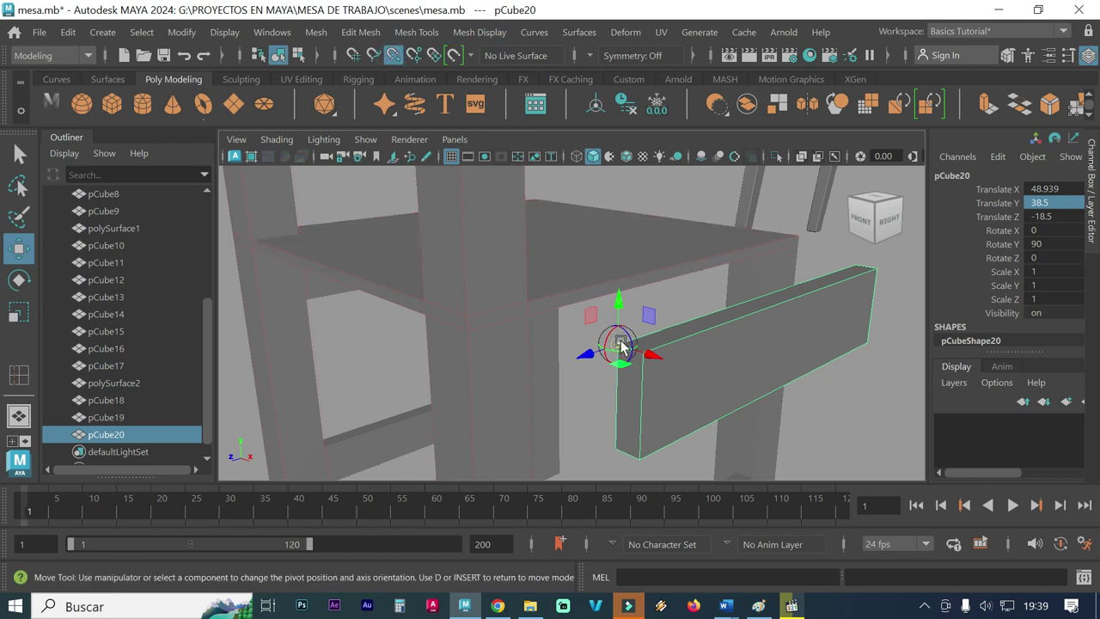
pyautogui.moveTo(619, 344); pyautogui.dragTo(651, 385)
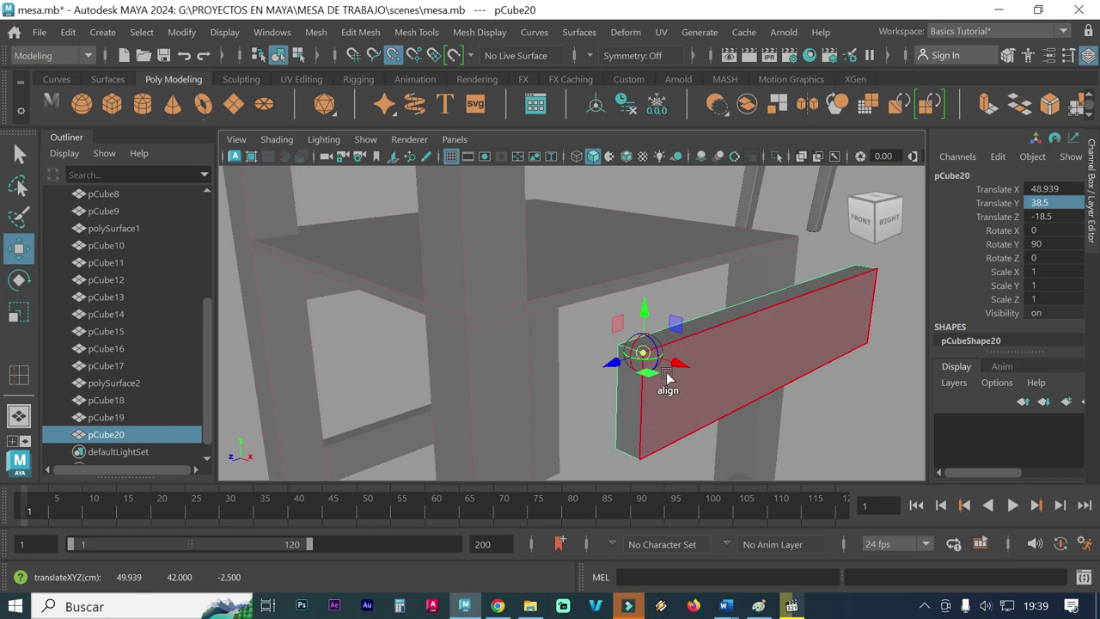
pyautogui.press('d')
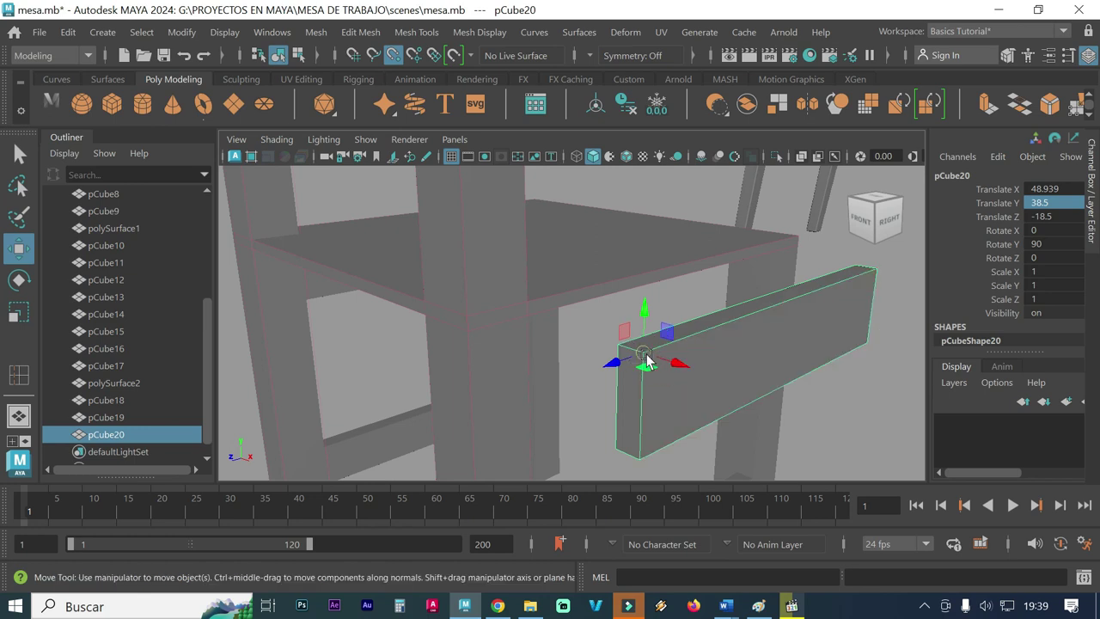
# Step: Move the beam flush against the seat's edge at Translate X 38.5
pyautogui.moveTo(643, 366); pyautogui.dragTo(544, 322)
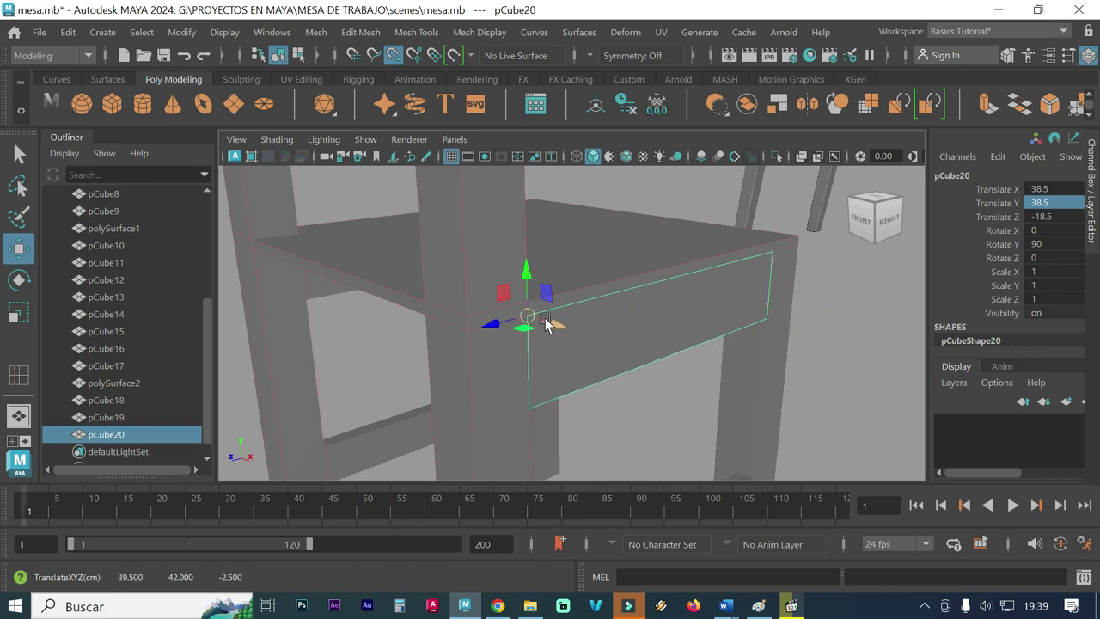
pyautogui.moveTo(586, 370)
pyautogui.keyDown('alt'); pyautogui.mouseDown()
pyautogui.moveTo(582, 385)
pyautogui.moveTo(412, 370)
pyautogui.mouseUp(); pyautogui.keyUp('alt')
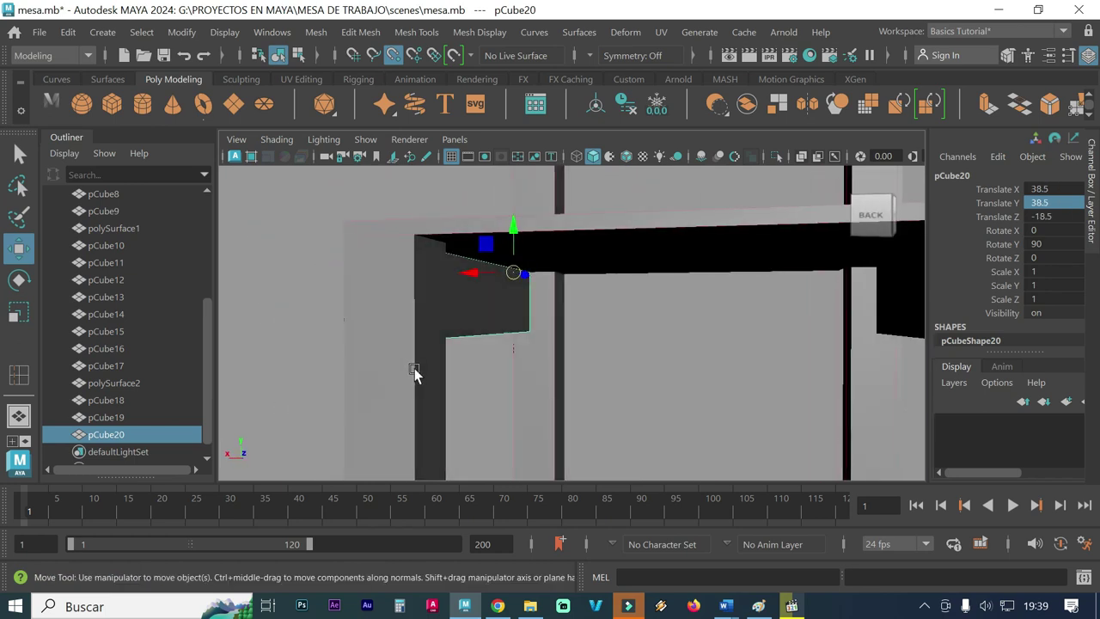
pyautogui.keyDown('alt'); pyautogui.moveTo(473, 348); pyautogui.dragTo(721, 371); pyautogui.keyUp('alt')
pyautogui.scroll(-3, 739, 371)
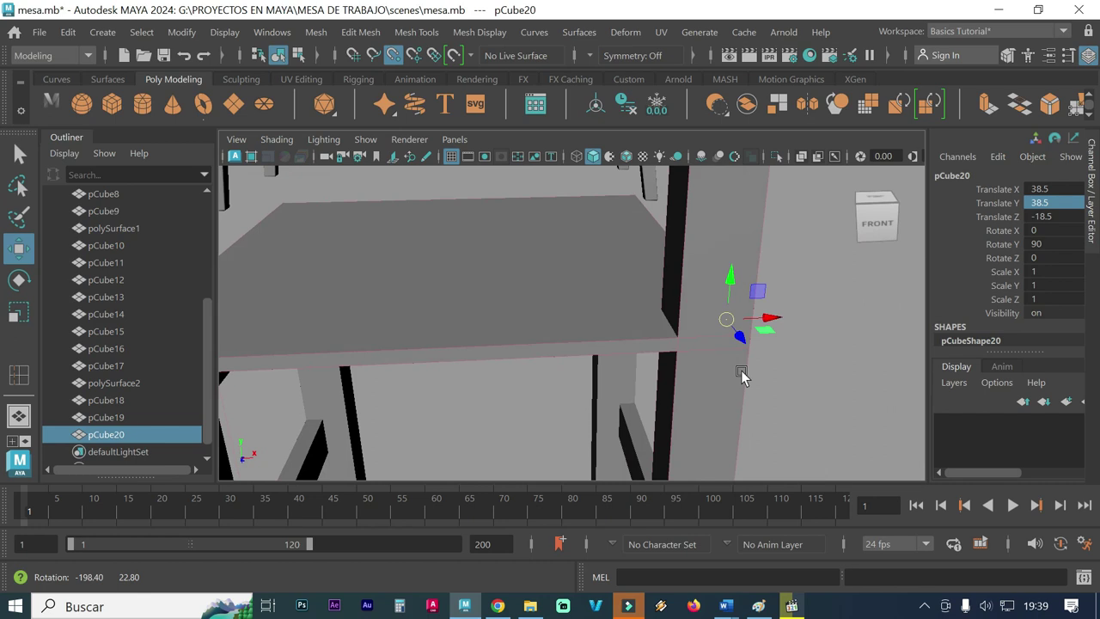
pyautogui.scroll(-2, 636, 404)
pyautogui.keyDown('alt'); pyautogui.moveTo(639, 409); pyautogui.dragTo(574, 399, button='right'); pyautogui.keyUp('alt')
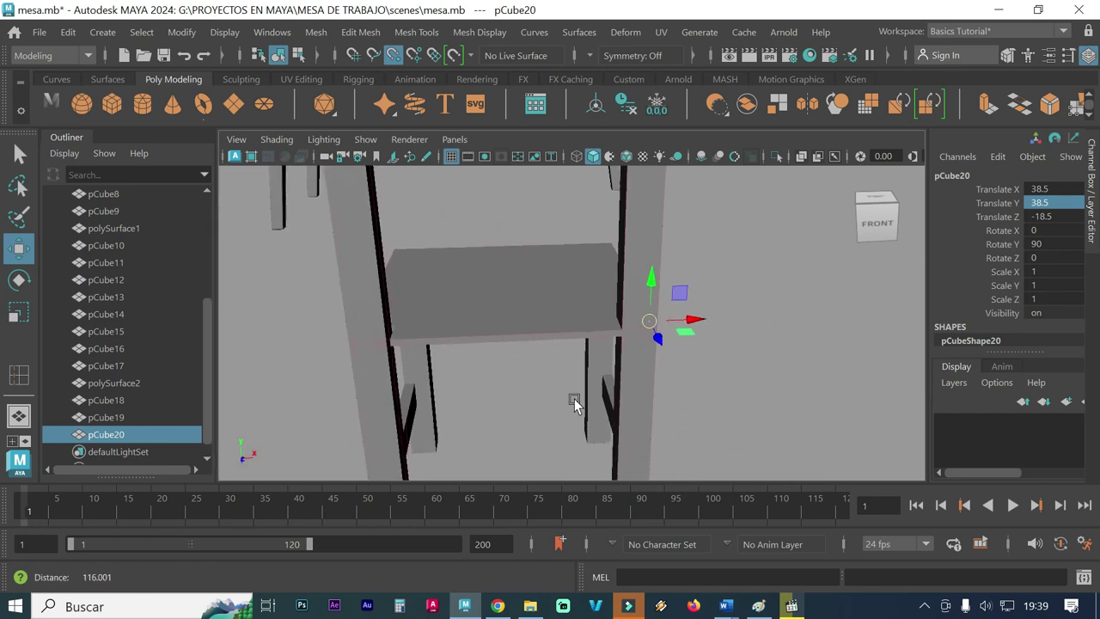
pyautogui.keyDown('alt'); pyautogui.moveTo(591, 409); pyautogui.dragTo(463, 391); pyautogui.keyUp('alt')
pyautogui.moveTo(535, 386)
pyautogui.keyDown('alt'); pyautogui.mouseDown()
pyautogui.moveTo(432, 388)
pyautogui.moveTo(615, 381)
pyautogui.moveTo(628, 394)
pyautogui.mouseUp(); pyautogui.keyUp('alt')
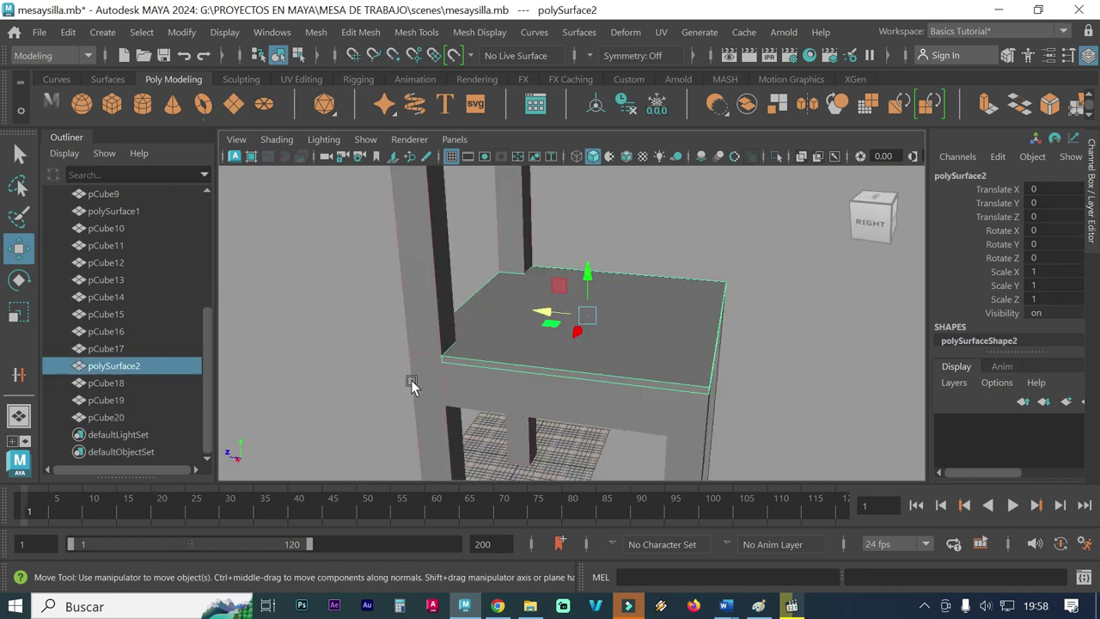
# Step: Select pCube10, then click empty viewport space to deselect everything
pyautogui.click(410, 384)
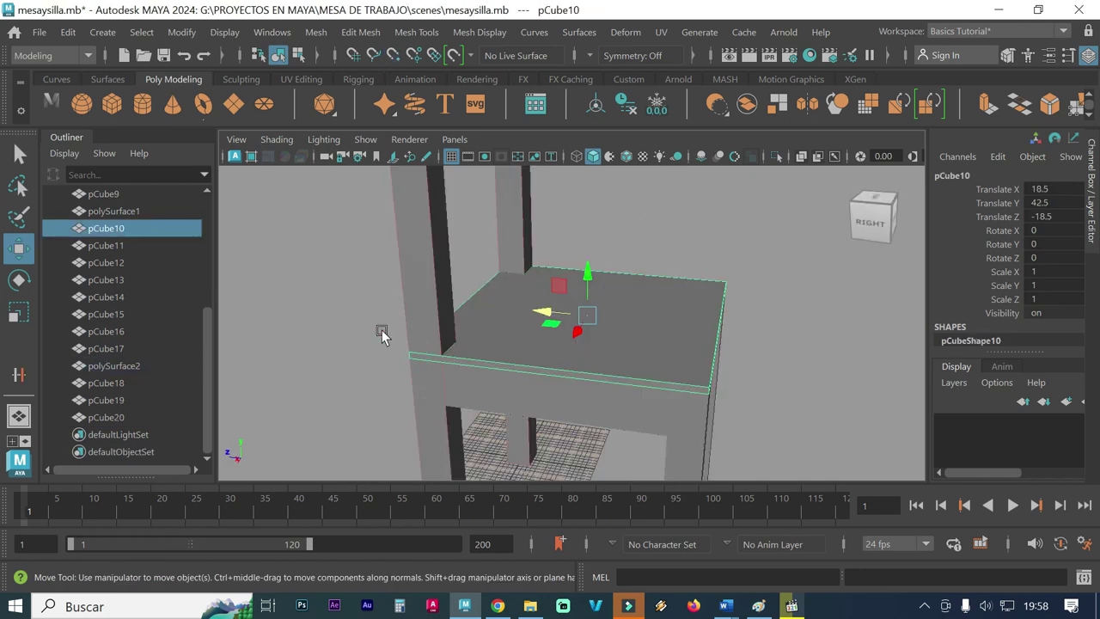
pyautogui.click(382, 330)
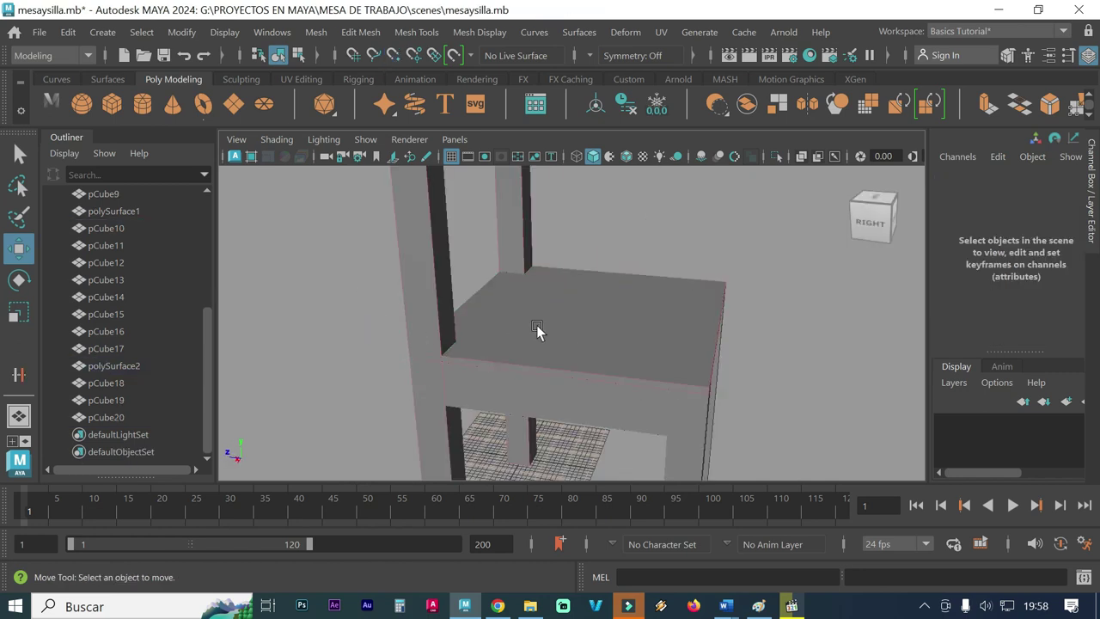
pyautogui.moveTo(561, 287)
pyautogui.keyDown('alt'); pyautogui.mouseDown()
pyautogui.moveTo(461, 282)
pyautogui.moveTo(493, 310)
pyautogui.mouseUp(); pyautogui.keyUp('alt')
pyautogui.keyDown('alt'); pyautogui.moveTo(492, 310); pyautogui.dragTo(479, 388, button='middle'); pyautogui.keyUp('alt')
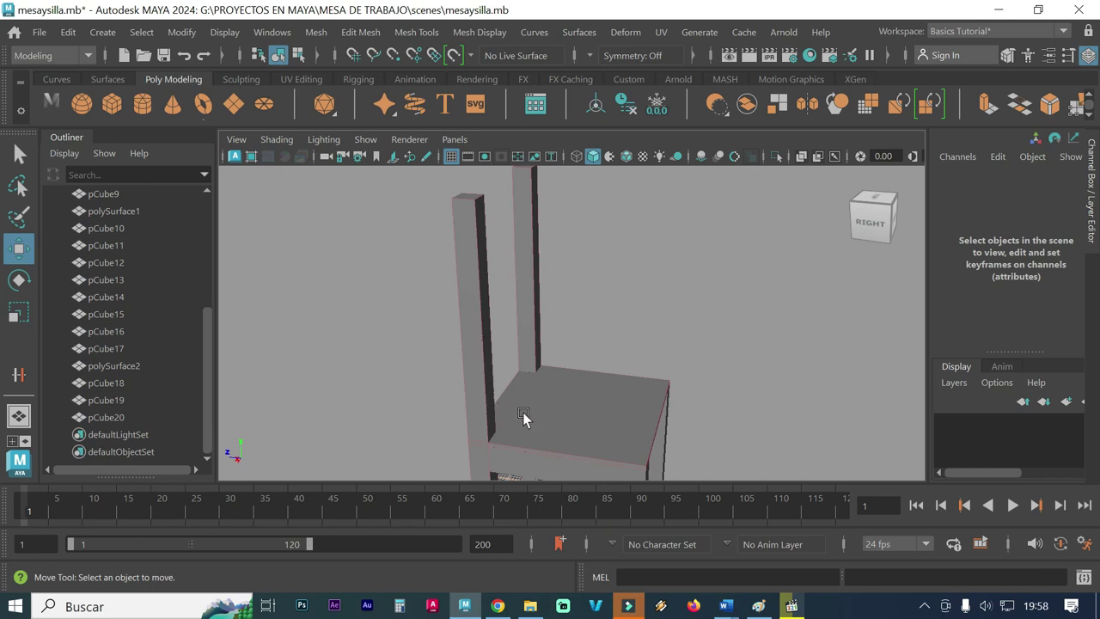
pyautogui.click(473, 384)
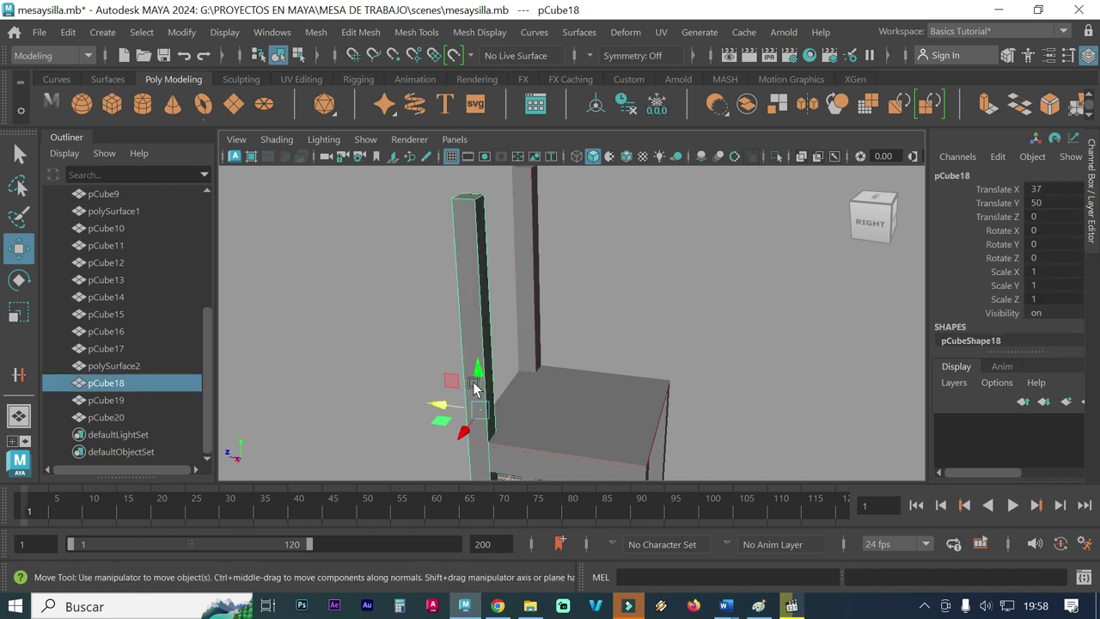
pyautogui.click(539, 294)
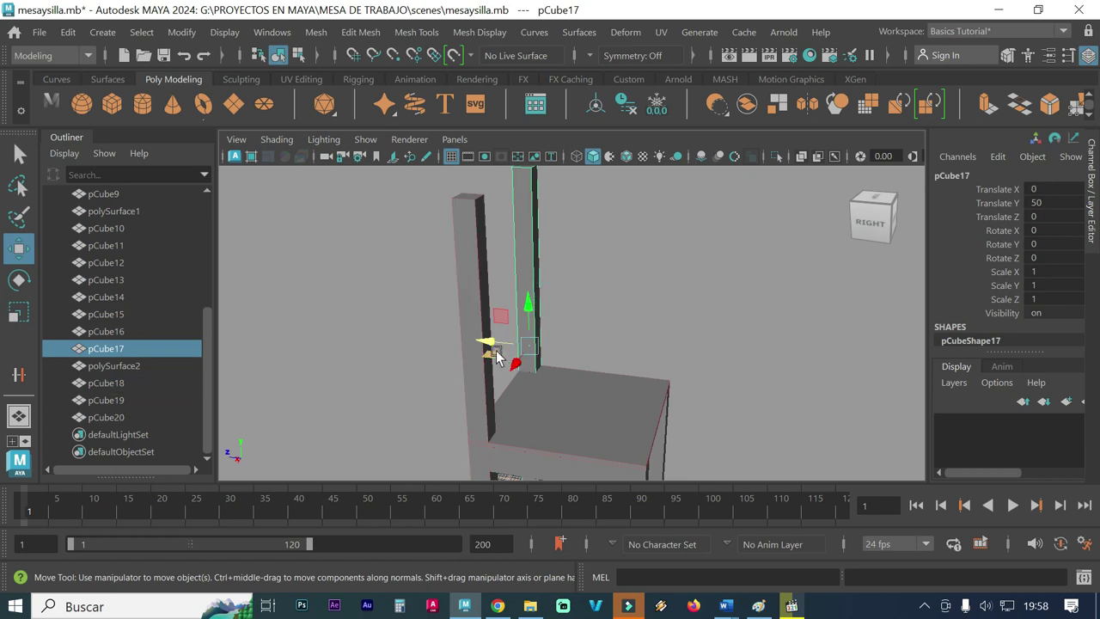
pyautogui.moveTo(489, 348); pyautogui.dragTo(526, 348)
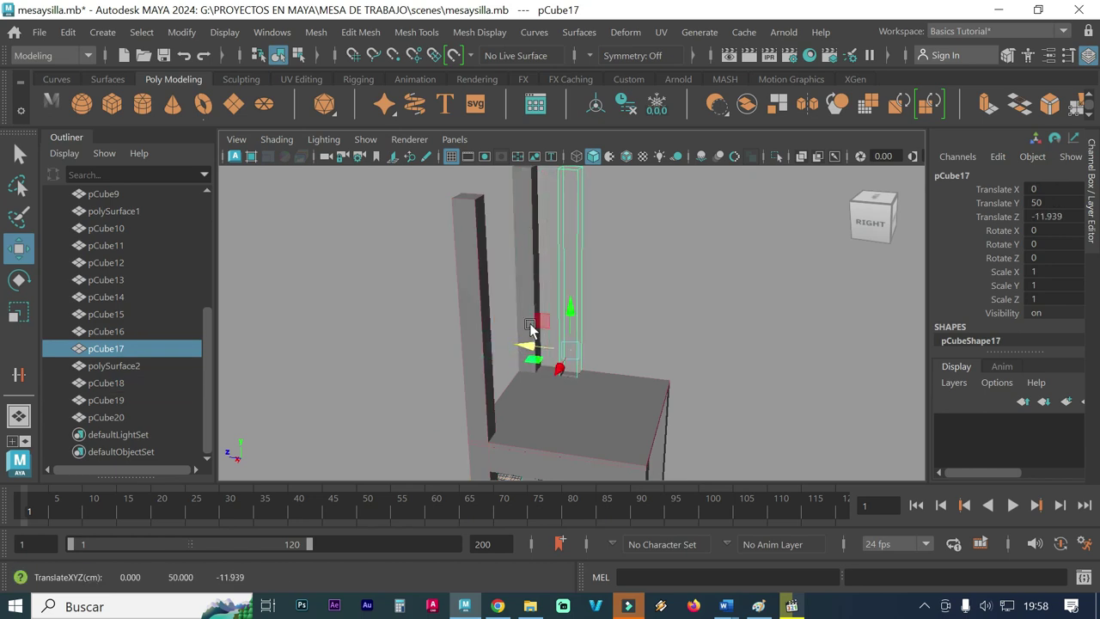
pyautogui.click(531, 297)
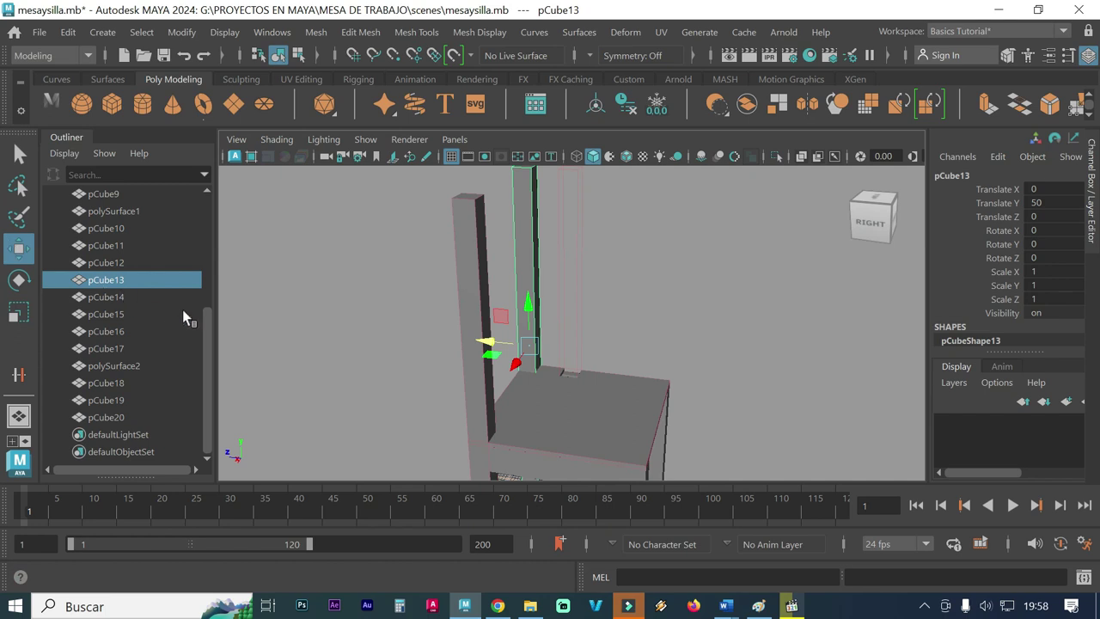
pyautogui.hotkey('ctrl', 'z')
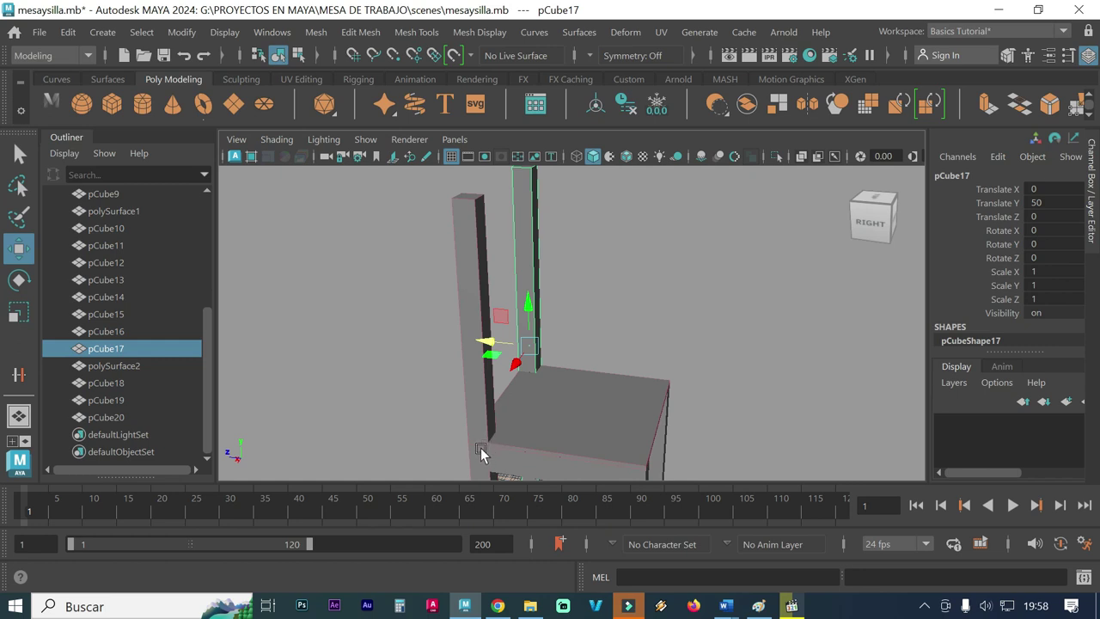
pyautogui.keyDown('alt'); pyautogui.moveTo(471, 425); pyautogui.dragTo(410, 413, button='middle'); pyautogui.keyUp('alt')
pyautogui.moveTo(409, 413)
pyautogui.keyDown('alt'); pyautogui.mouseDown()
pyautogui.moveTo(540, 412)
pyautogui.moveTo(506, 447)
pyautogui.moveTo(458, 440)
pyautogui.mouseUp(); pyautogui.keyUp('alt')
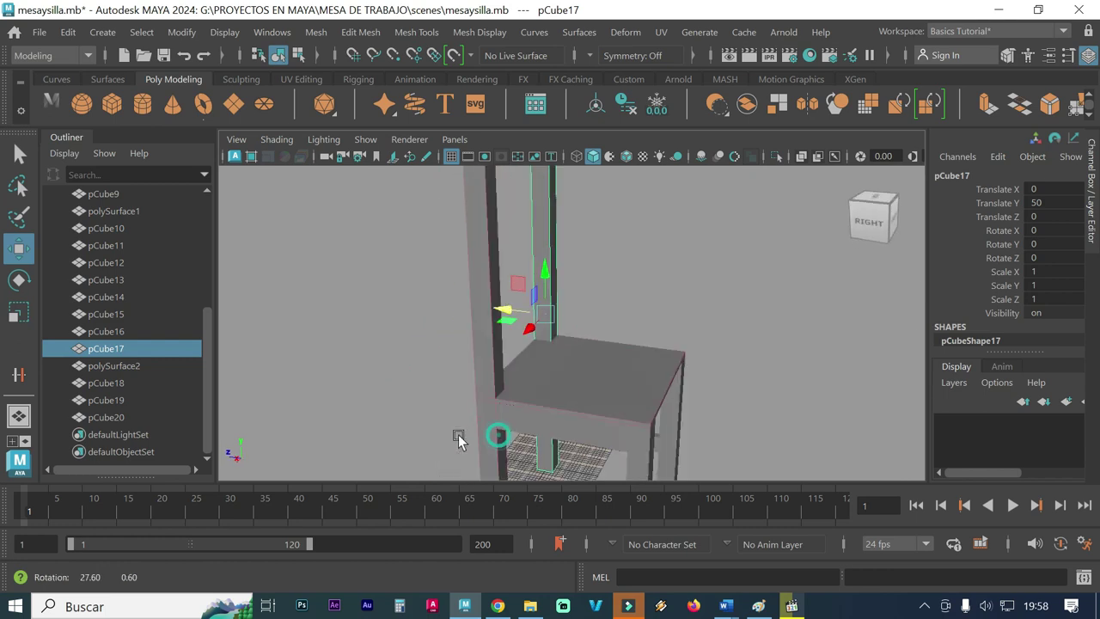
pyautogui.keyDown('alt'); pyautogui.moveTo(500, 413); pyautogui.dragTo(517, 359, button='middle'); pyautogui.keyUp('alt')
pyautogui.keyDown('alt'); pyautogui.moveTo(517, 359); pyautogui.dragTo(699, 369, button='right'); pyautogui.keyUp('alt')
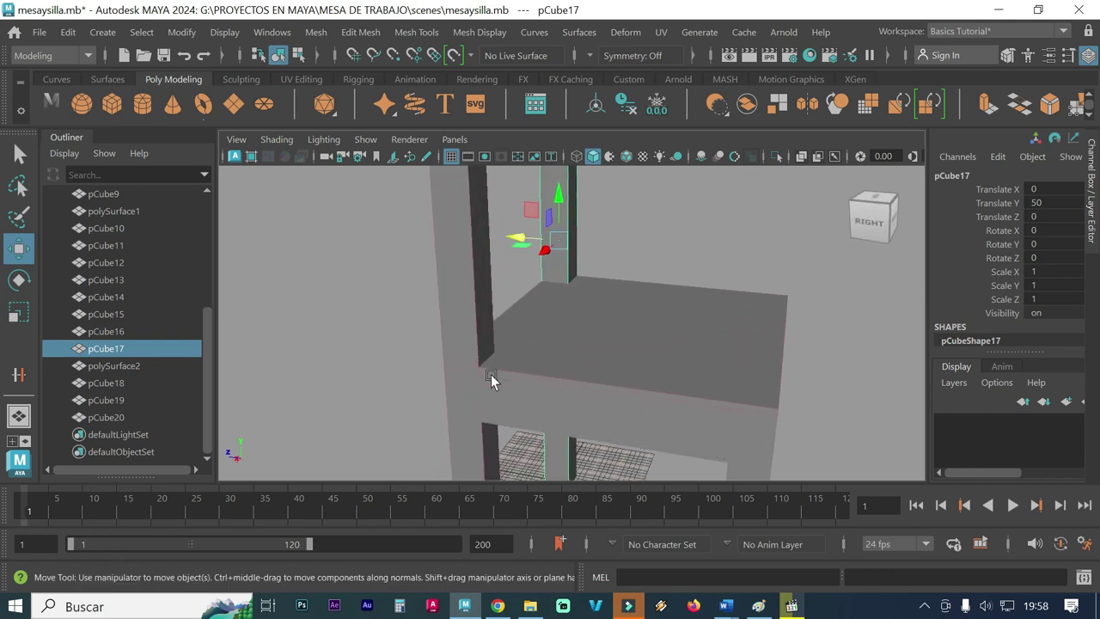
pyautogui.scroll(2, 550, 367)
pyautogui.scroll(2, 522, 368)
pyautogui.scroll(1, 481, 367)
pyautogui.moveTo(420, 371)
pyautogui.keyDown('alt'); pyautogui.mouseDown(button='middle')
pyautogui.moveTo(521, 361)
pyautogui.moveTo(493, 318)
pyautogui.moveTo(545, 315)
pyautogui.moveTo(514, 323)
pyautogui.mouseUp(button='middle'); pyautogui.keyUp('alt')
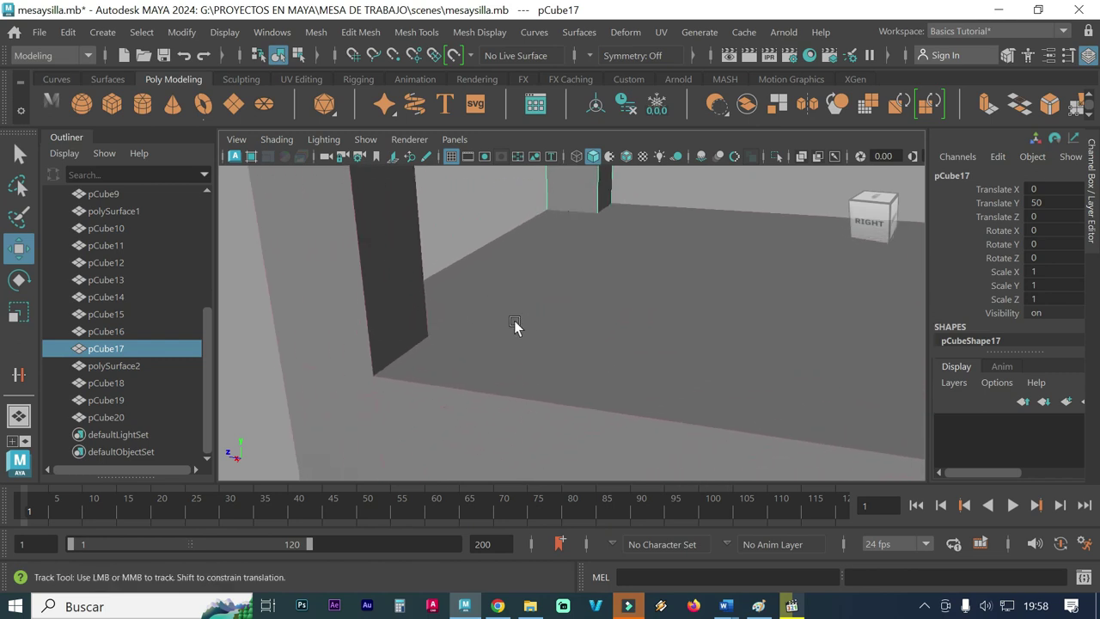
pyautogui.click(455, 239)
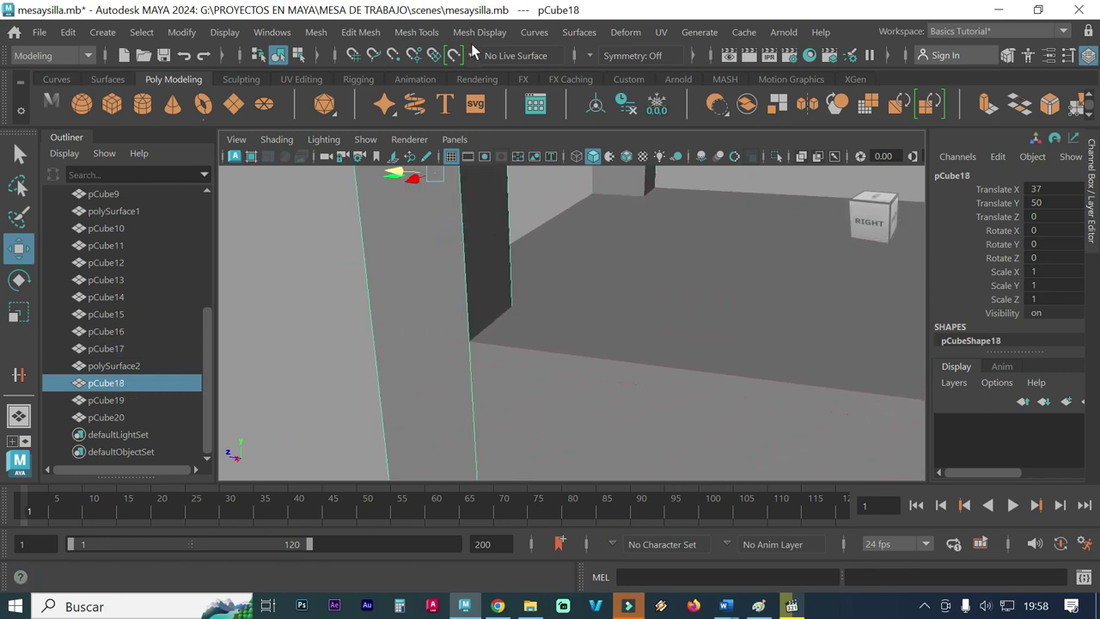
# Step: Insert an edge loop around post pCube18 at seat height
pyautogui.click(421, 34)
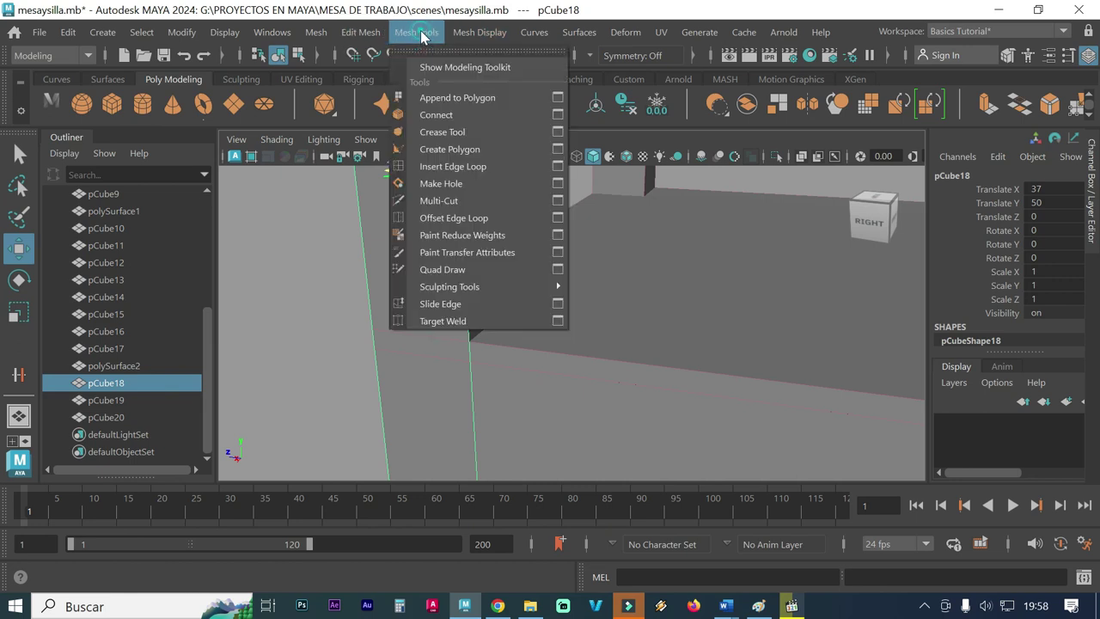
pyautogui.click(457, 168)
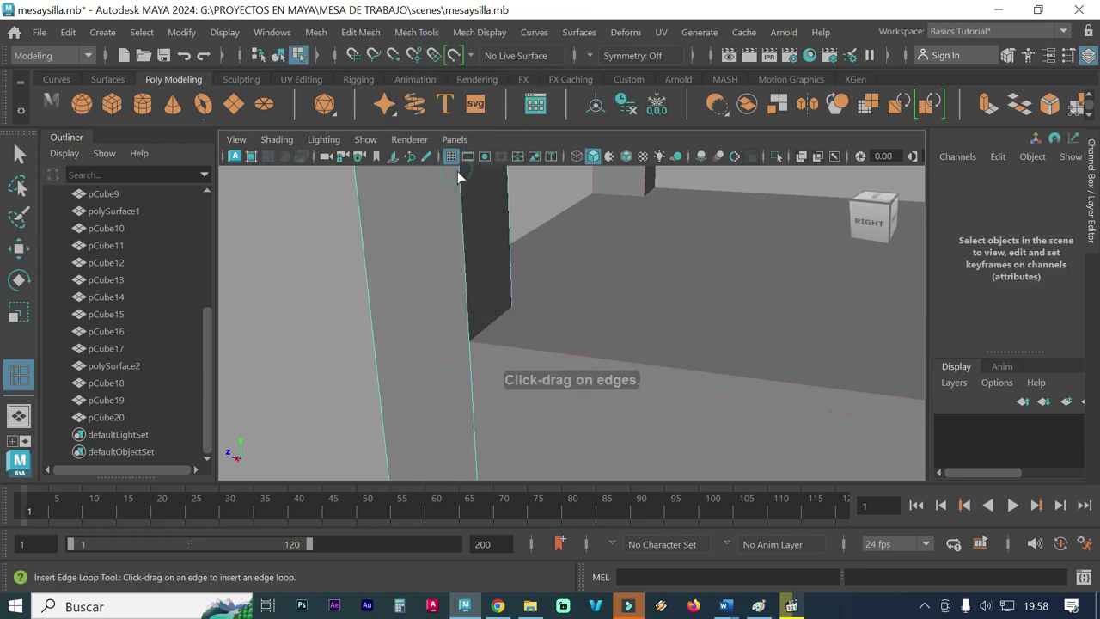
pyautogui.click(470, 347)
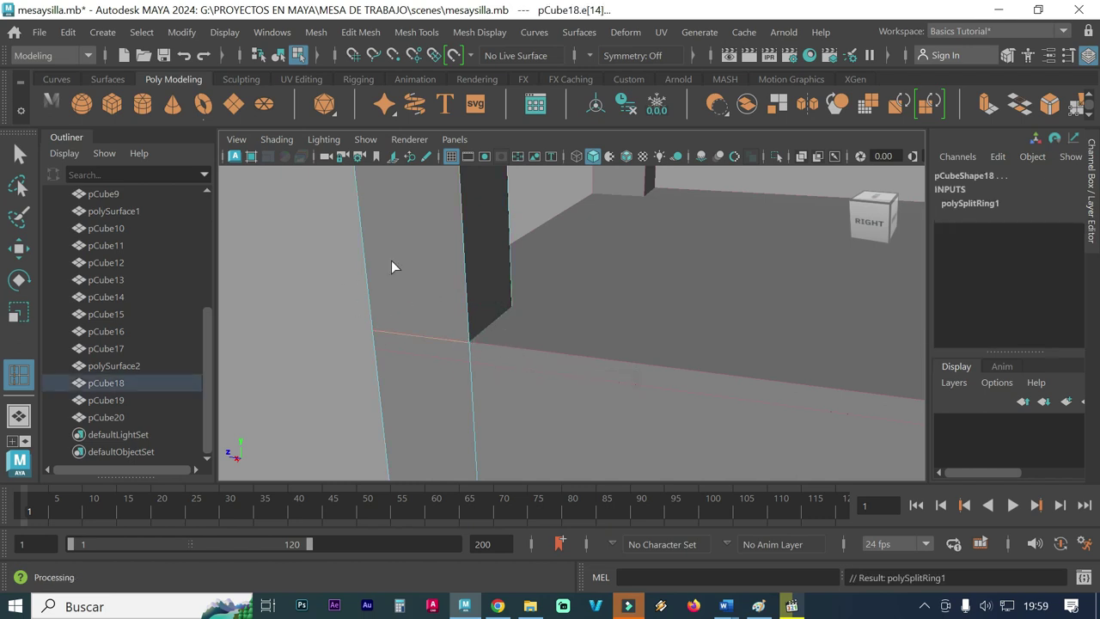
pyautogui.keyDown('alt'); pyautogui.moveTo(318, 324); pyautogui.dragTo(422, 332); pyautogui.keyUp('alt')
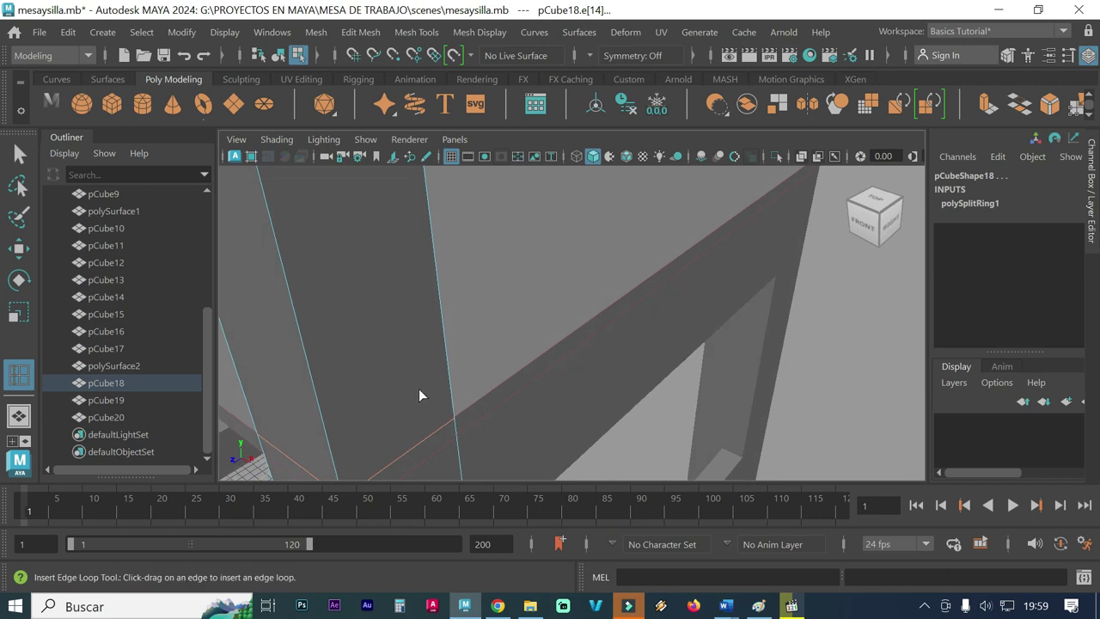
pyautogui.keyDown('alt'); pyautogui.moveTo(420, 393); pyautogui.dragTo(529, 346); pyautogui.keyUp('alt')
pyautogui.scroll(-2, 361, 363)
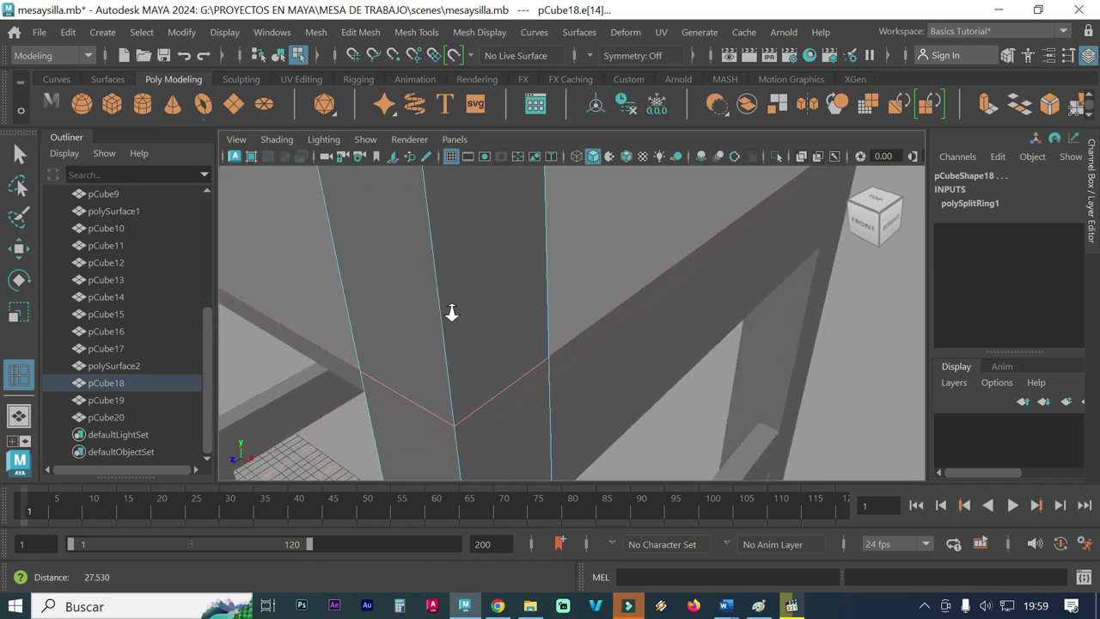
pyautogui.scroll(-5, 450, 312)
# Step: Return to Object Mode and select the other back post, pCube13
pyautogui.keyDown('alt'); pyautogui.moveTo(287, 290); pyautogui.dragTo(392, 295, button='right'); pyautogui.keyUp('alt')
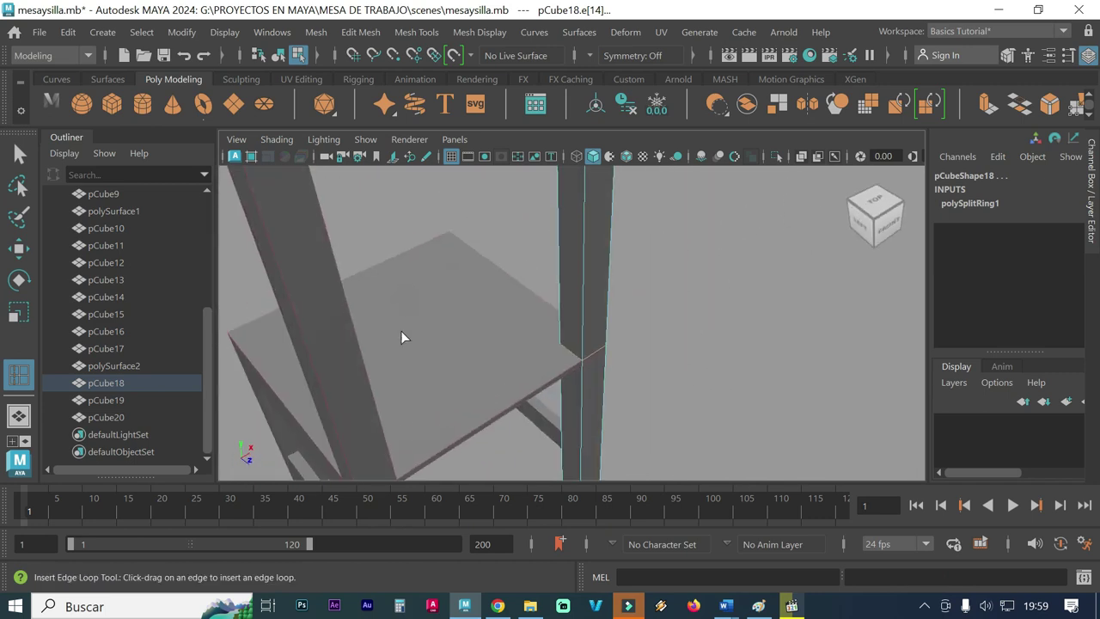
pyautogui.keyDown('alt'); pyautogui.moveTo(403, 336); pyautogui.dragTo(481, 289); pyautogui.keyUp('alt')
pyautogui.moveTo(481, 290)
pyautogui.keyDown('alt'); pyautogui.mouseDown(button='right')
pyautogui.moveTo(544, 320)
pyautogui.moveTo(486, 326)
pyautogui.mouseUp(button='right'); pyautogui.keyUp('alt')
pyautogui.scroll(3, 506, 295)
pyautogui.scroll(1, 577, 263)
pyautogui.scroll(2, 648, 267)
pyautogui.keyDown('alt'); pyautogui.moveTo(648, 267); pyautogui.dragTo(584, 284); pyautogui.keyUp('alt')
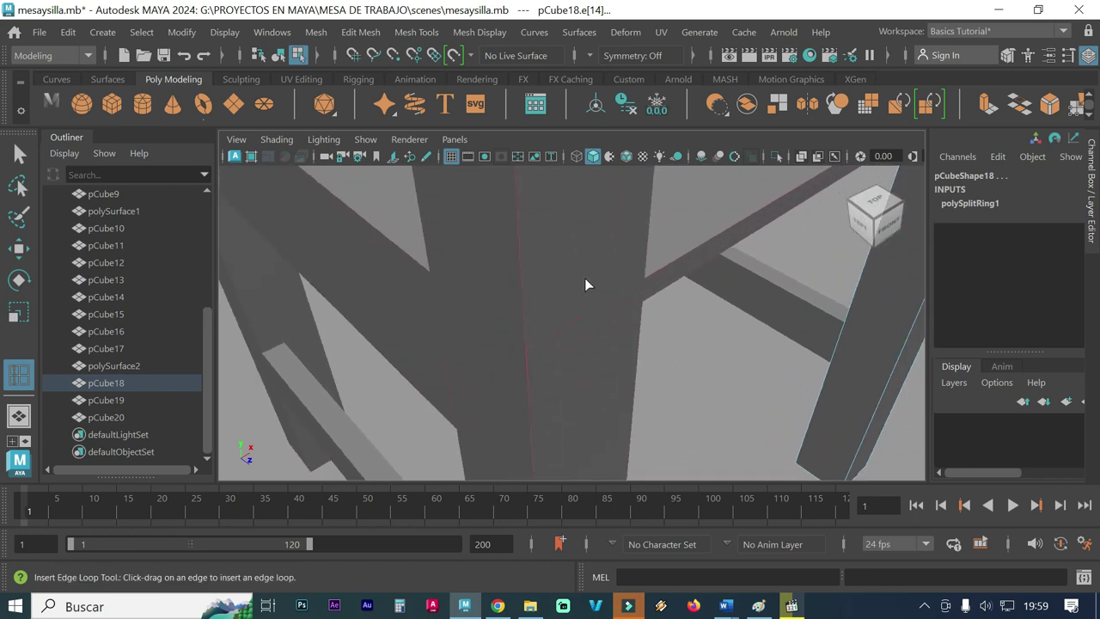
pyautogui.moveTo(693, 367); pyautogui.dragTo(807, 85, button='right')
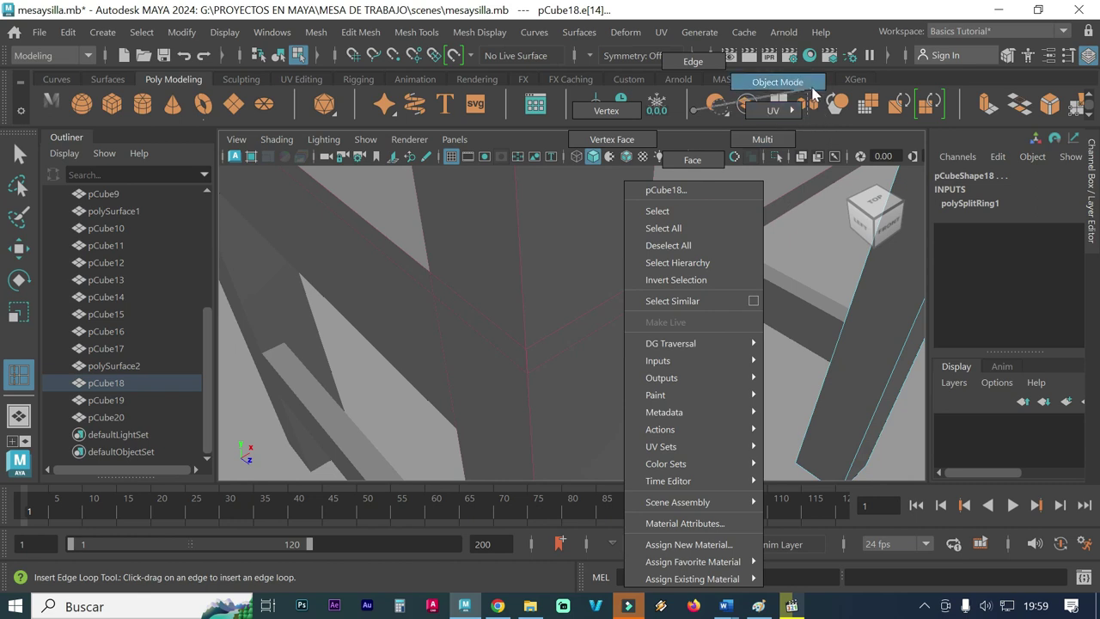
pyautogui.click(606, 391)
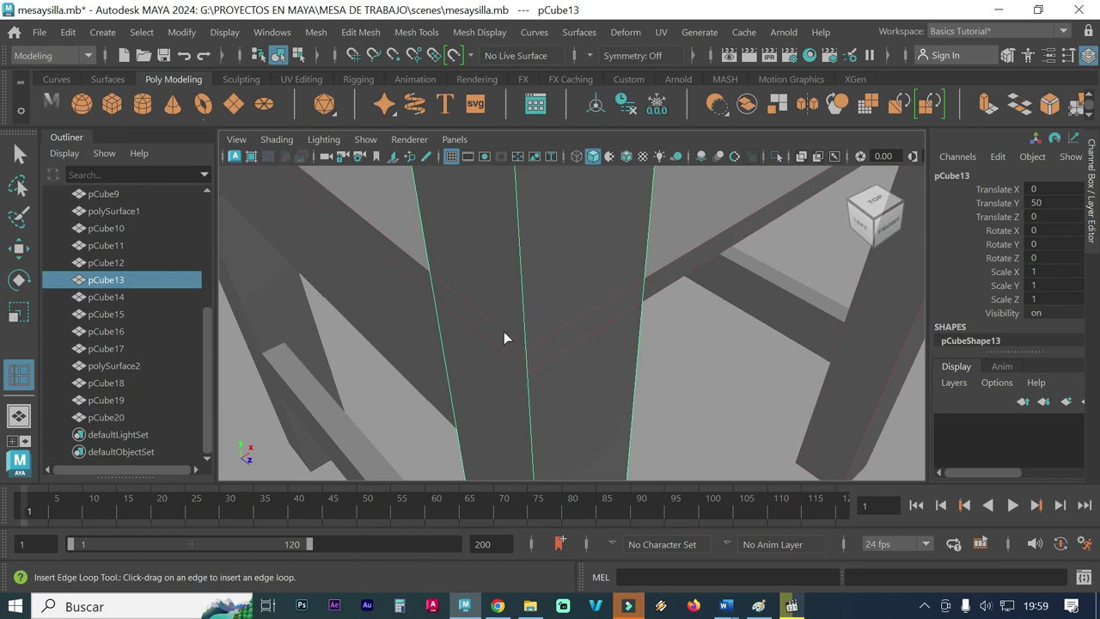
# Step: Insert an edge loop across post pCube13, matching the one on pCube18
pyautogui.click(406, 34)
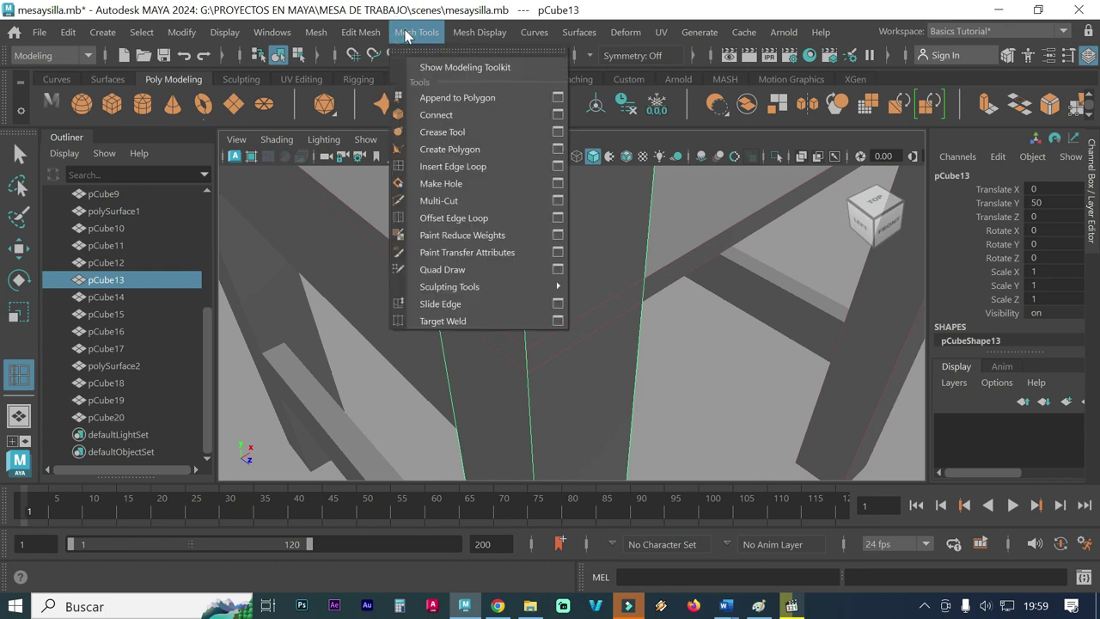
pyautogui.click(455, 169)
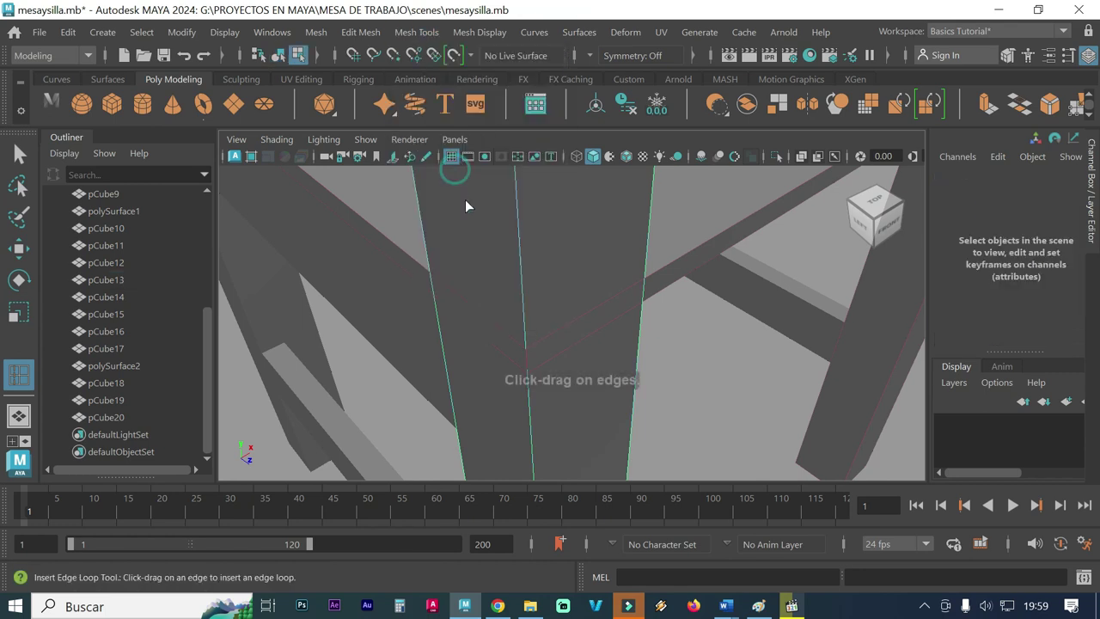
pyautogui.click(526, 347)
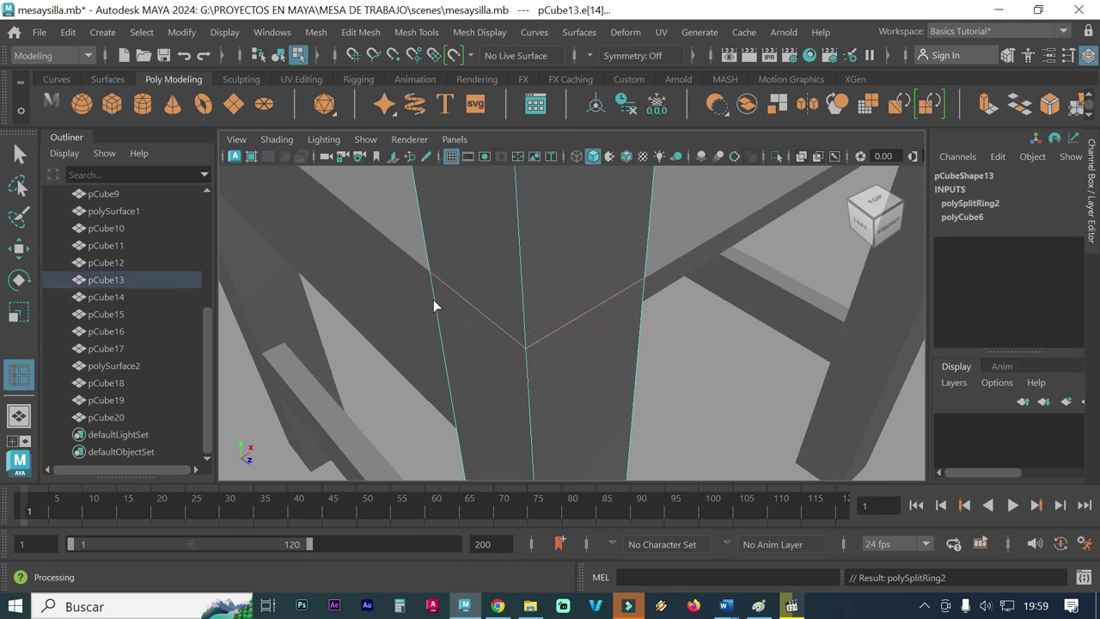
pyautogui.moveTo(700, 354)
pyautogui.keyDown('alt'); pyautogui.mouseDown()
pyautogui.moveTo(508, 344)
pyautogui.moveTo(480, 352)
pyautogui.moveTo(619, 341)
pyautogui.moveTo(645, 327)
pyautogui.moveTo(495, 311)
pyautogui.mouseUp(); pyautogui.keyUp('alt')
pyautogui.moveTo(363, 264)
pyautogui.keyDown('alt'); pyautogui.mouseDown()
pyautogui.moveTo(349, 258)
pyautogui.moveTo(444, 266)
pyautogui.mouseUp(); pyautogui.keyUp('alt')
pyautogui.moveTo(469, 337)
pyautogui.keyDown('alt'); pyautogui.mouseDown()
pyautogui.moveTo(483, 307)
pyautogui.moveTo(433, 315)
pyautogui.moveTo(433, 343)
pyautogui.mouseUp(); pyautogui.keyUp('alt')
pyautogui.moveTo(433, 343)
pyautogui.keyDown('alt'); pyautogui.mouseDown(button='right')
pyautogui.moveTo(466, 272)
pyautogui.moveTo(466, 407)
pyautogui.mouseUp(button='right'); pyautogui.keyUp('alt')
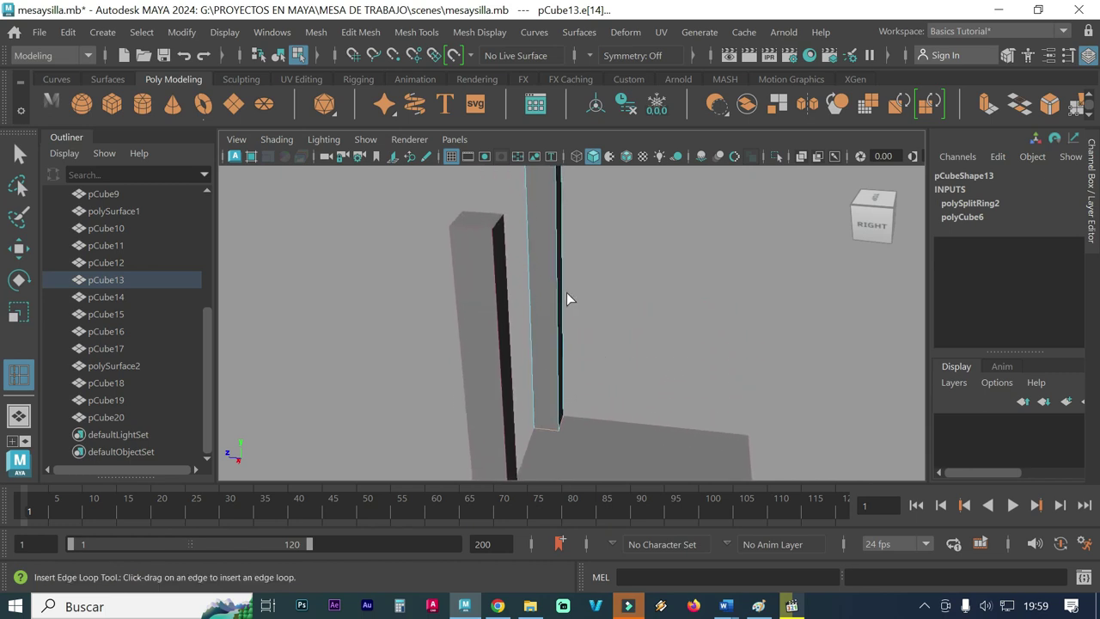
# Step: Select post pCube18 and bring back the Insert Edge Loop tool with G
pyautogui.moveTo(556, 273); pyautogui.dragTo(628, 100, button='right')
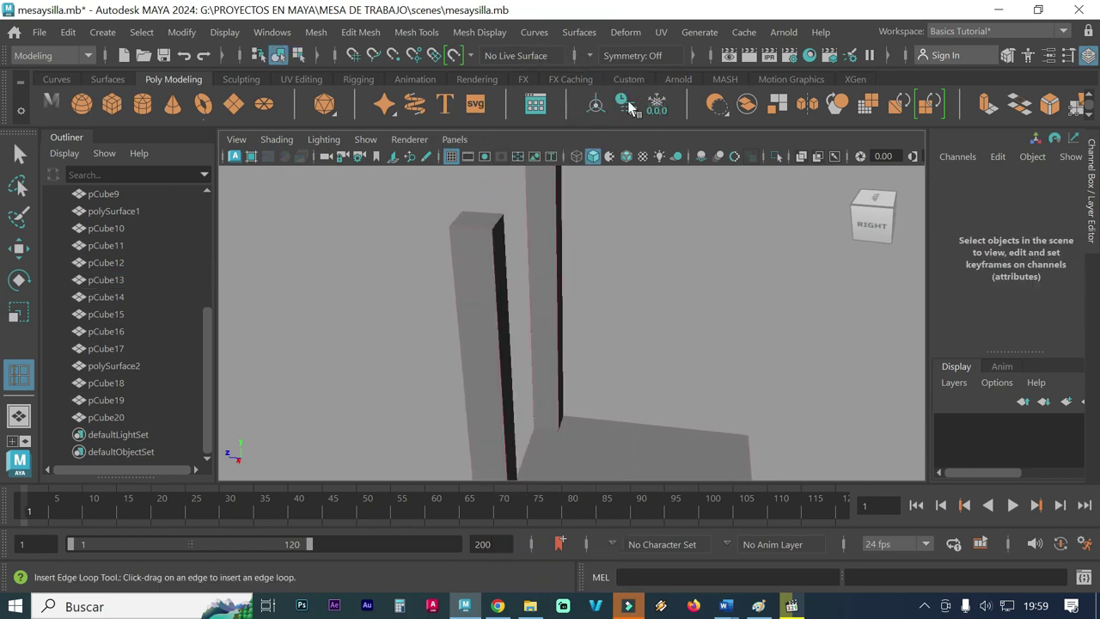
pyautogui.click(609, 443)
pyautogui.click(557, 345)
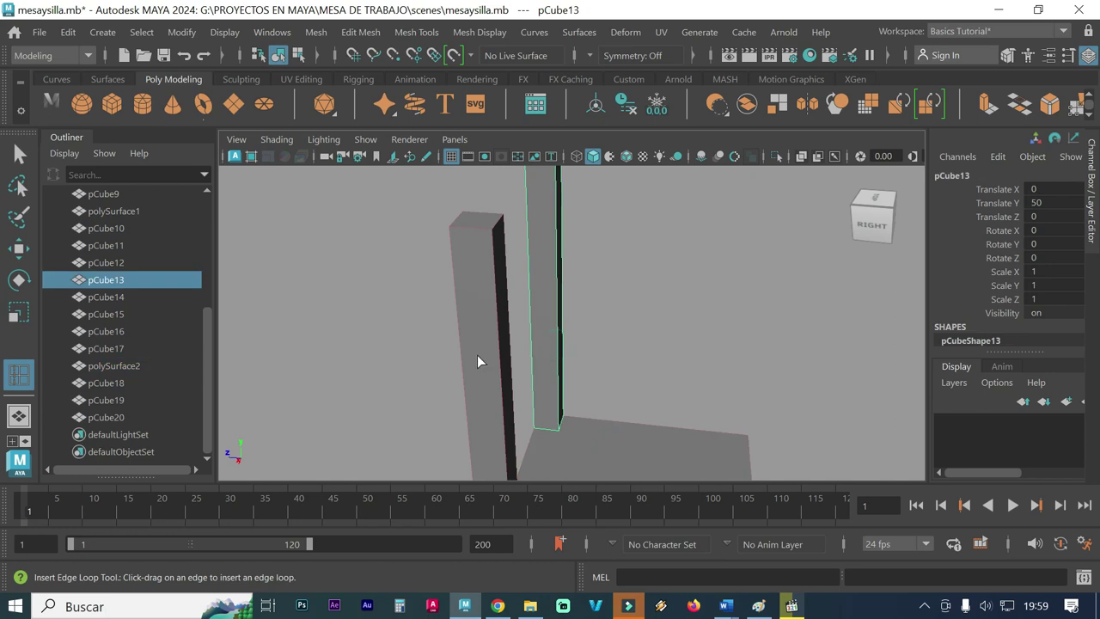
pyautogui.click(477, 355)
pyautogui.moveTo(505, 308)
pyautogui.keyDown('alt'); pyautogui.mouseDown(button='right')
pyautogui.moveTo(536, 364)
pyautogui.moveTo(540, 405)
pyautogui.moveTo(531, 322)
pyautogui.mouseUp(button='right'); pyautogui.keyUp('alt')
pyautogui.press('g')
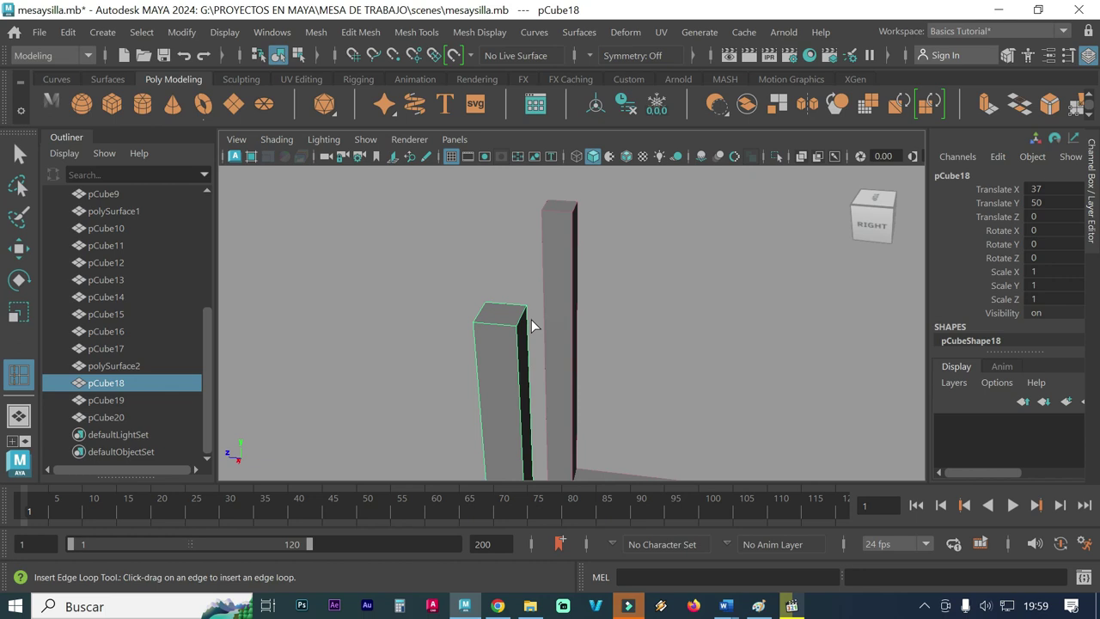
# Step: Put pCube13 in vertex mode and marquee-select its four top vertices
pyautogui.moveTo(532, 326); pyautogui.dragTo(558, 296)
pyautogui.press('q')
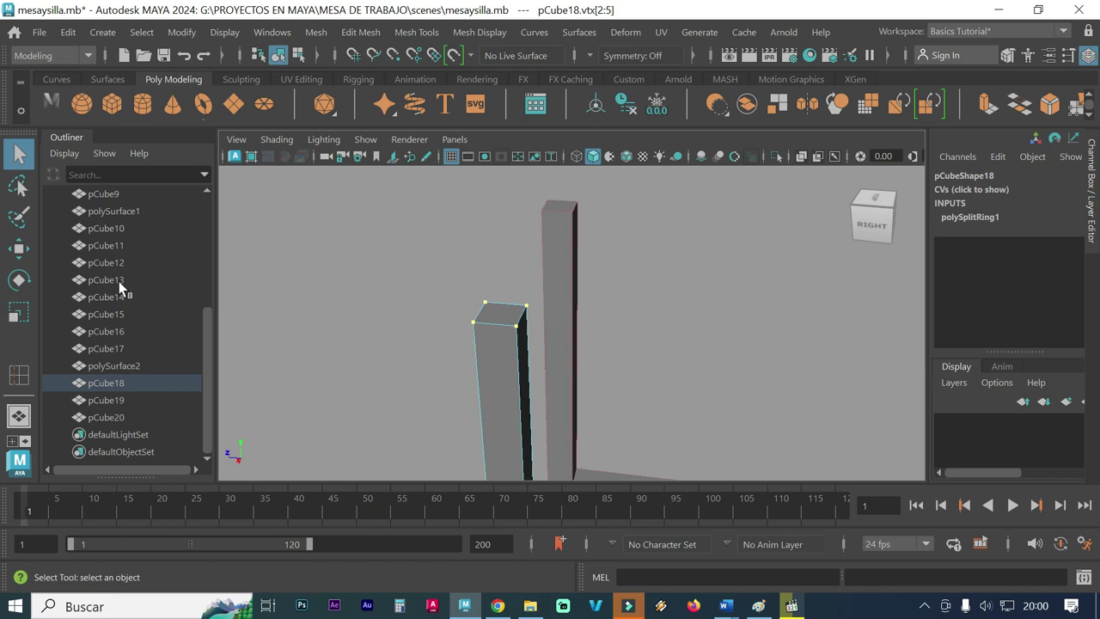
pyautogui.click(104, 281)
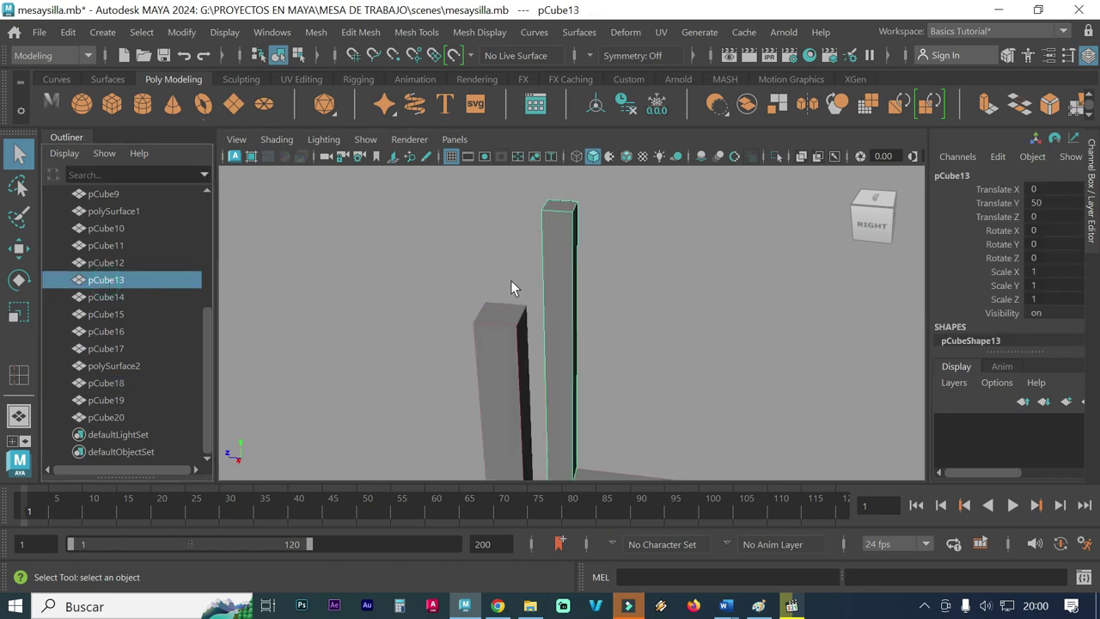
pyautogui.moveTo(562, 232); pyautogui.dragTo(488, 109, button='right')
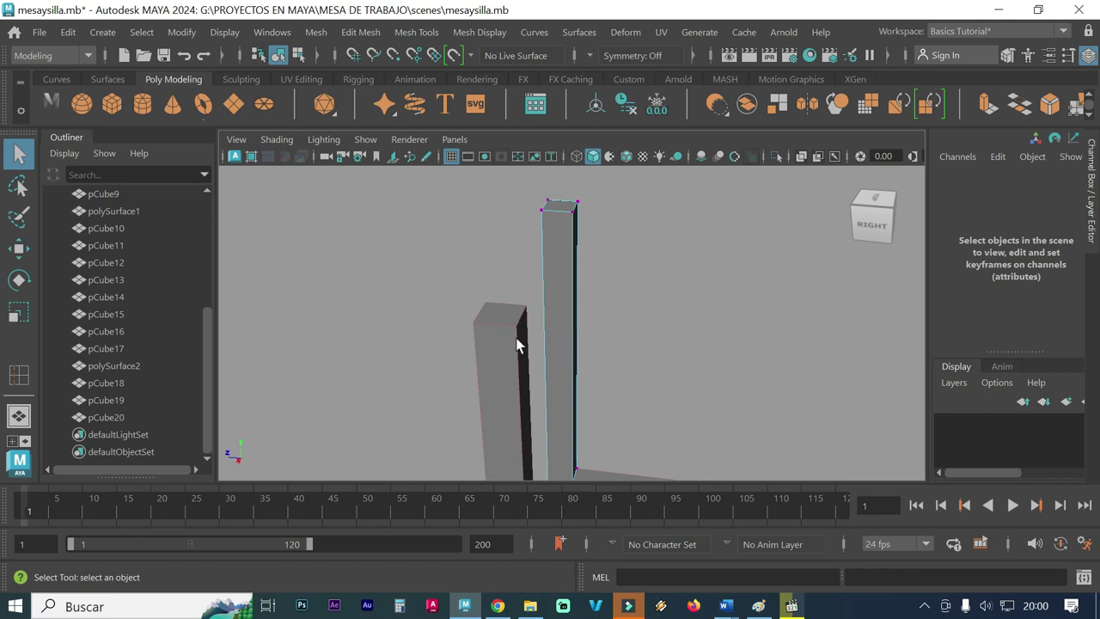
pyautogui.moveTo(625, 233); pyautogui.dragTo(483, 184)
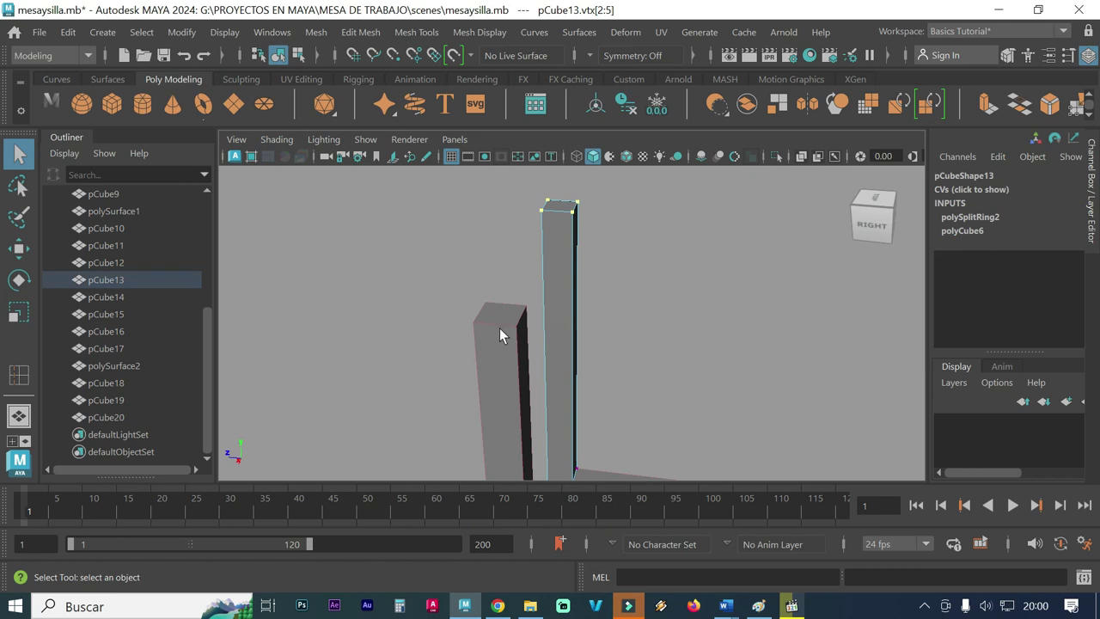
# Step: Add pCube18's four top vertices to the selection and switch to the Move tool
pyautogui.keyDown('shift'); pyautogui.moveTo(498, 343); pyautogui.dragTo(493, 343, button='right'); pyautogui.keyUp('shift')
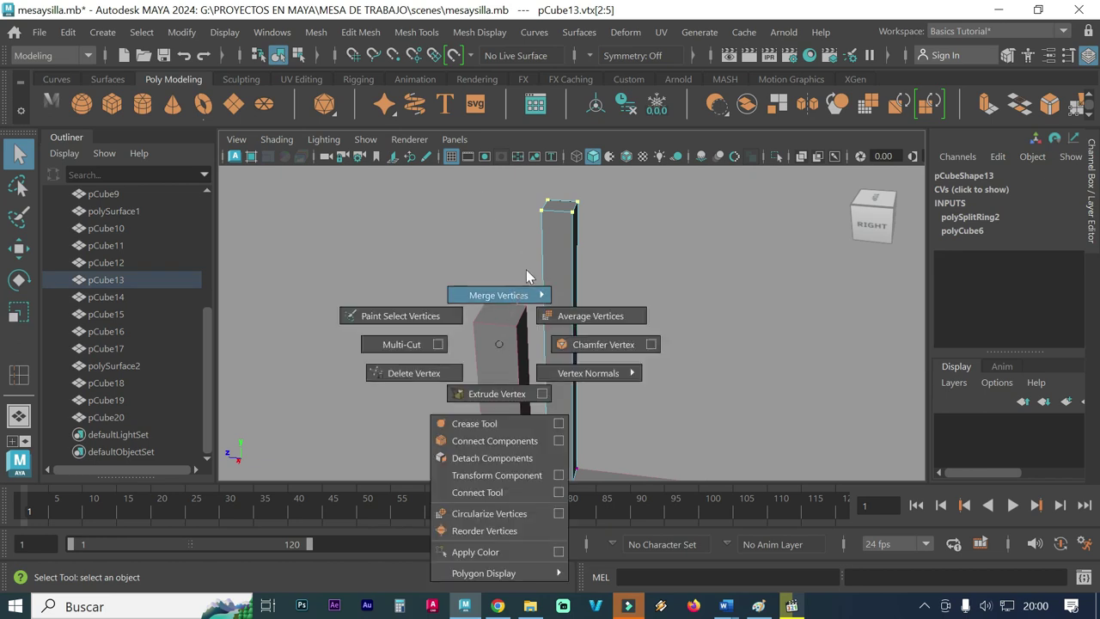
pyautogui.rightClick(499, 342)
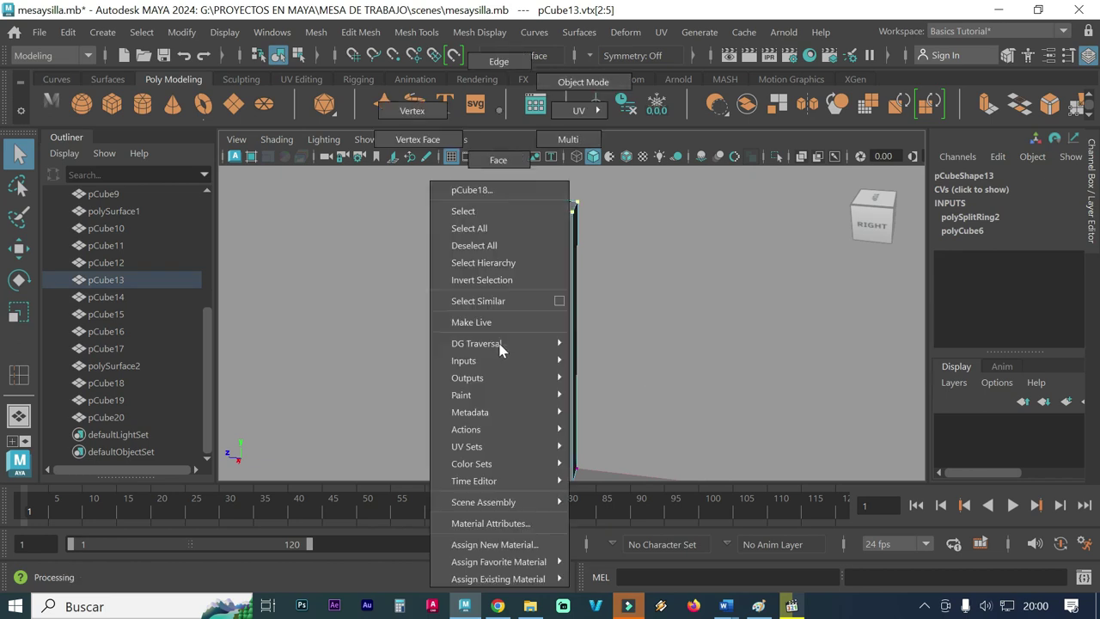
pyautogui.click(432, 110)
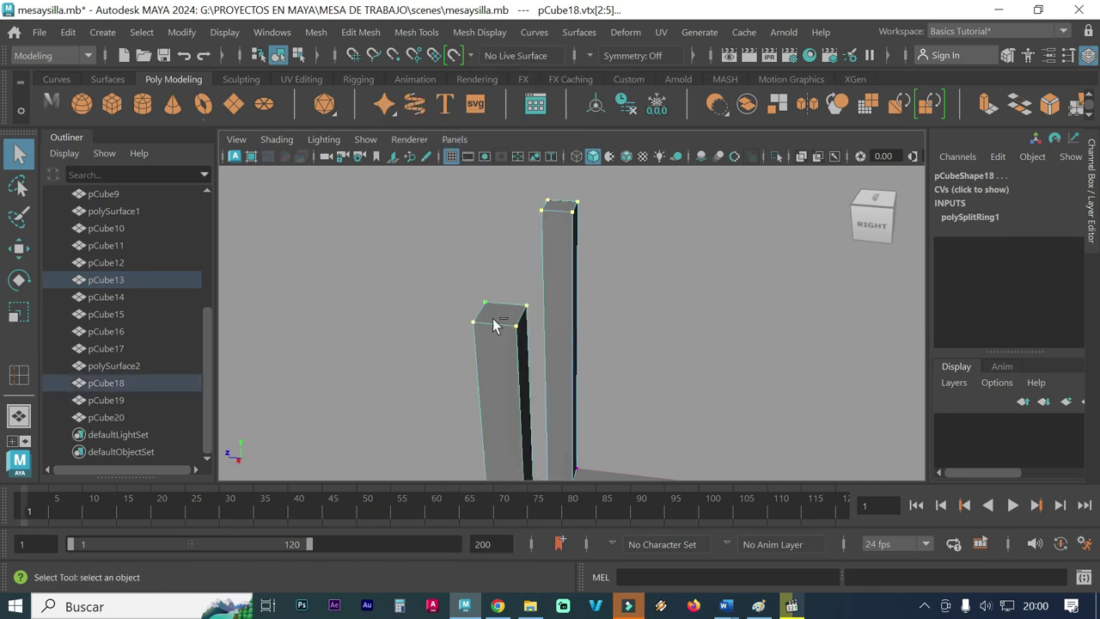
pyautogui.click(452, 288)
pyautogui.keyDown('shift'); pyautogui.moveTo(451, 287); pyautogui.dragTo(530, 334); pyautogui.keyUp('shift')
pyautogui.press('w')
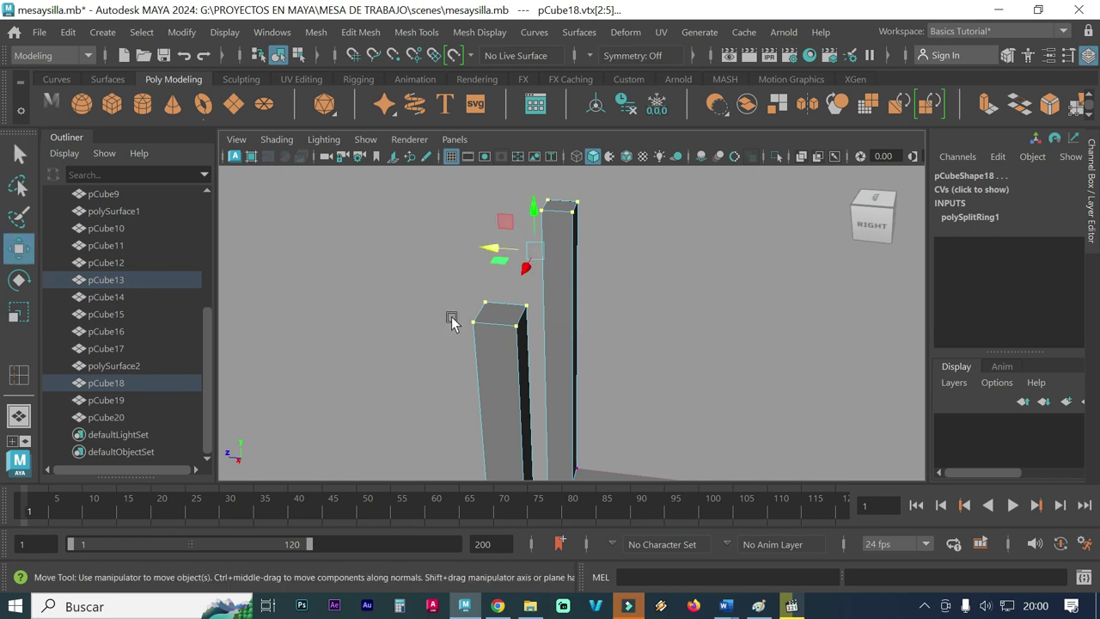
pyautogui.keyDown('alt'); pyautogui.moveTo(417, 360); pyautogui.dragTo(484, 364); pyautogui.keyUp('alt')
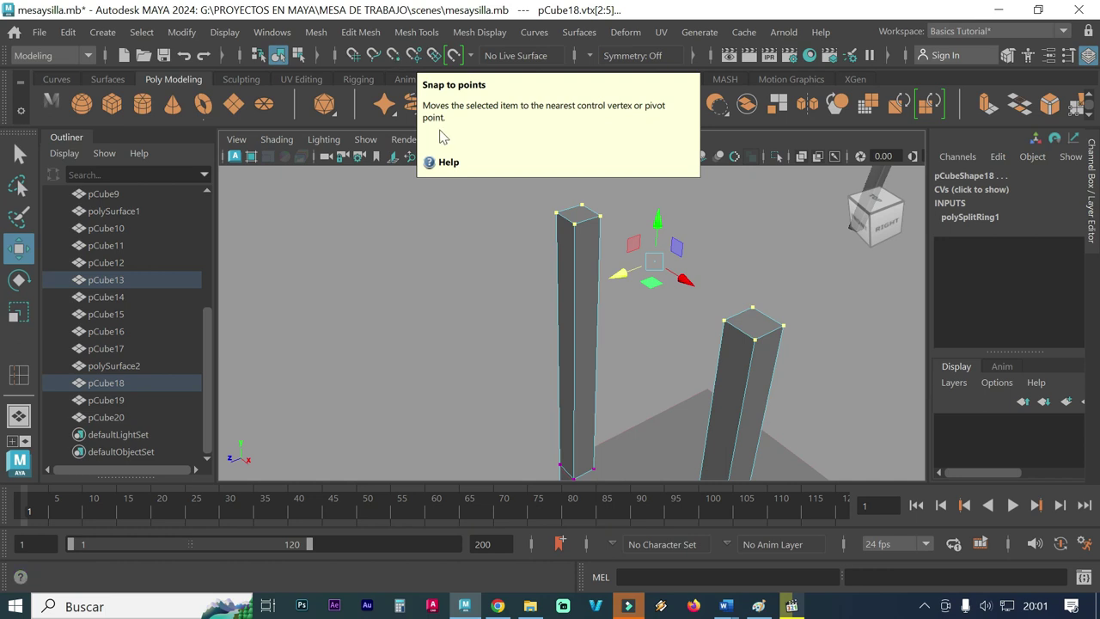
pyautogui.moveTo(624, 285)
pyautogui.mouseDown()
pyautogui.moveTo(605, 308)
pyautogui.moveTo(670, 334)
pyautogui.mouseUp()
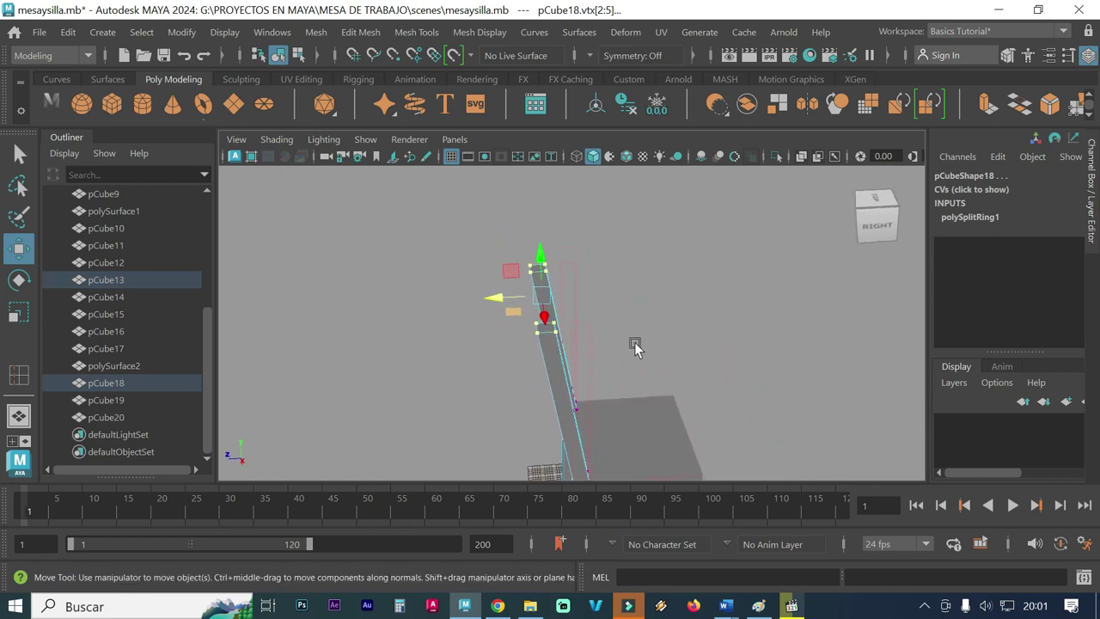
pyautogui.keyDown('alt'); pyautogui.moveTo(634, 342); pyautogui.dragTo(632, 252, button='middle'); pyautogui.keyUp('alt')
pyautogui.keyDown('alt'); pyautogui.moveTo(633, 311); pyautogui.dragTo(620, 293); pyautogui.keyUp('alt')
pyautogui.press('space')
pyautogui.press('space')
pyautogui.scroll(-2, 657, 365)
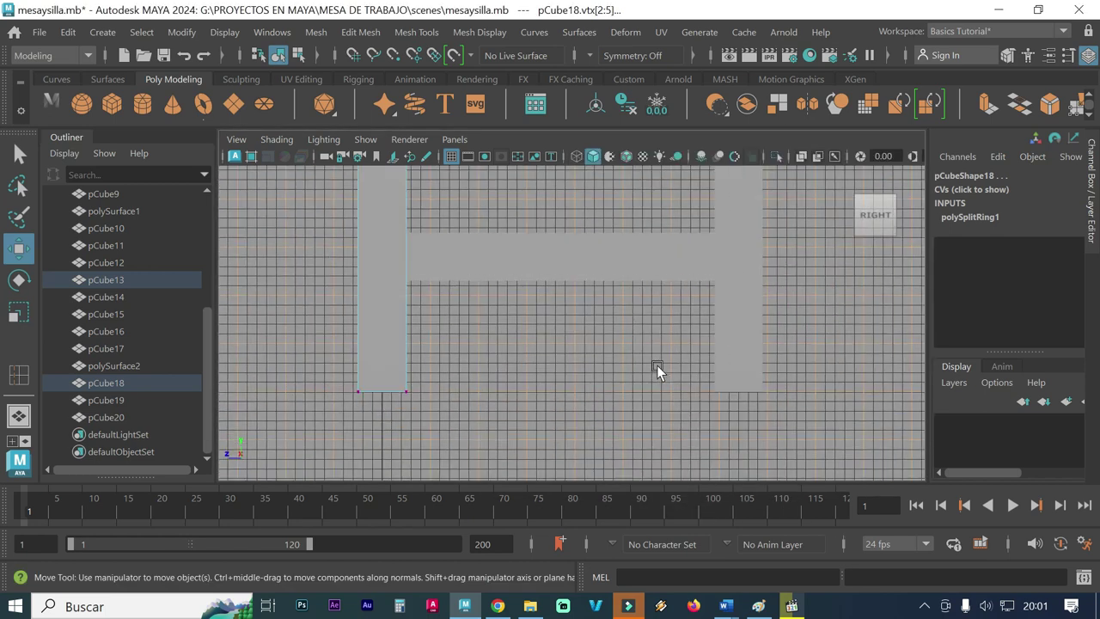
pyautogui.scroll(-2, 656, 365)
pyautogui.scroll(-2, 657, 365)
pyautogui.scroll(-2, 645, 336)
pyautogui.keyDown('alt'); pyautogui.moveTo(636, 306); pyautogui.dragTo(643, 440, button='middle'); pyautogui.keyUp('alt')
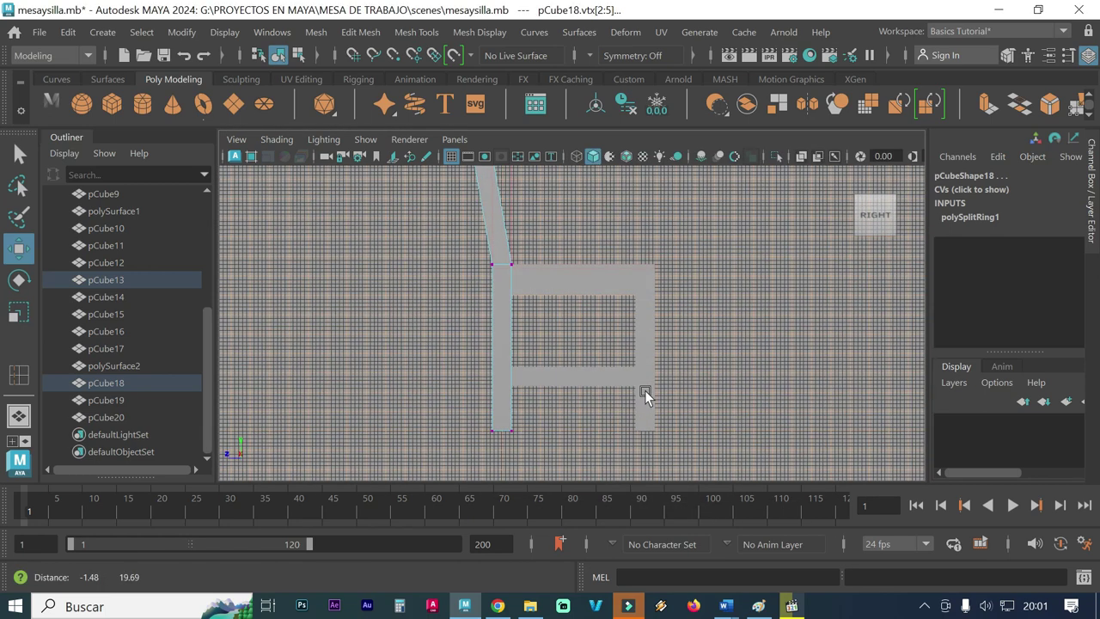
pyautogui.scroll(-2, 648, 360)
pyautogui.scroll(-1, 516, 365)
pyautogui.scroll(-1, 489, 366)
pyautogui.scroll(-1, 606, 313)
pyautogui.keyDown('alt'); pyautogui.moveTo(598, 305); pyautogui.dragTo(604, 330, button='middle'); pyautogui.keyUp('alt')
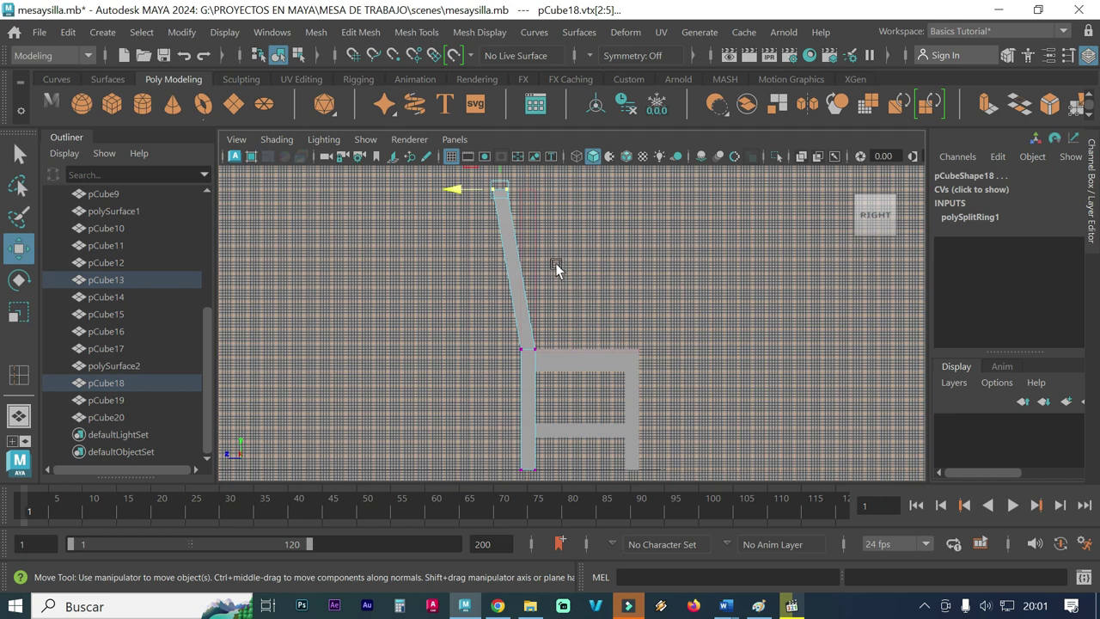
pyautogui.moveTo(453, 190)
pyautogui.mouseDown()
pyautogui.moveTo(439, 194)
pyautogui.moveTo(456, 195)
pyautogui.mouseUp()
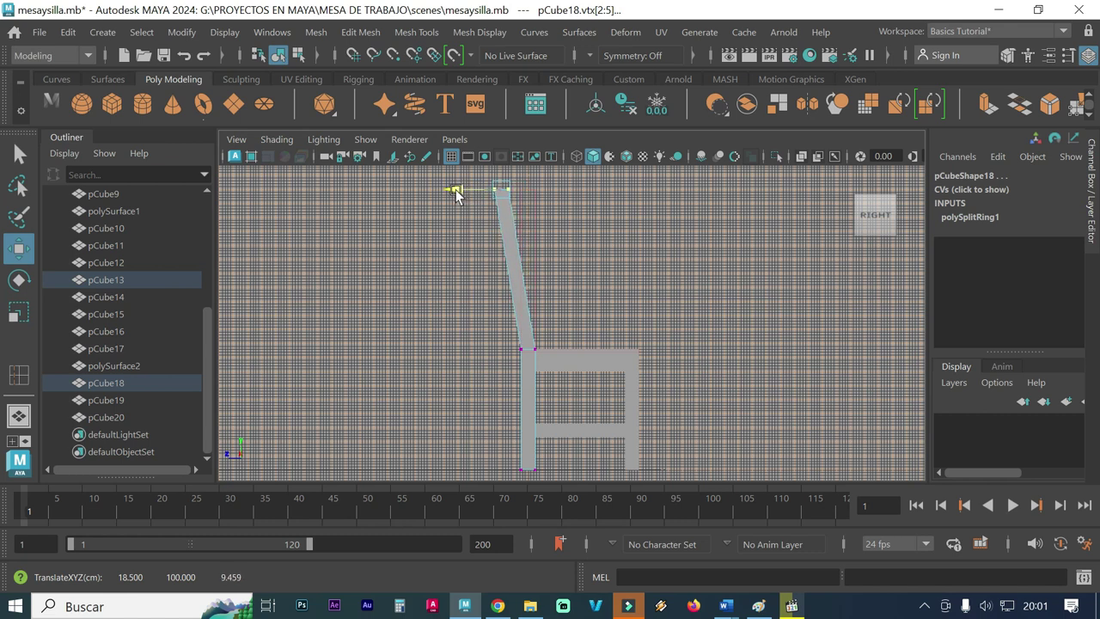
pyautogui.press('space')
pyautogui.press('space')
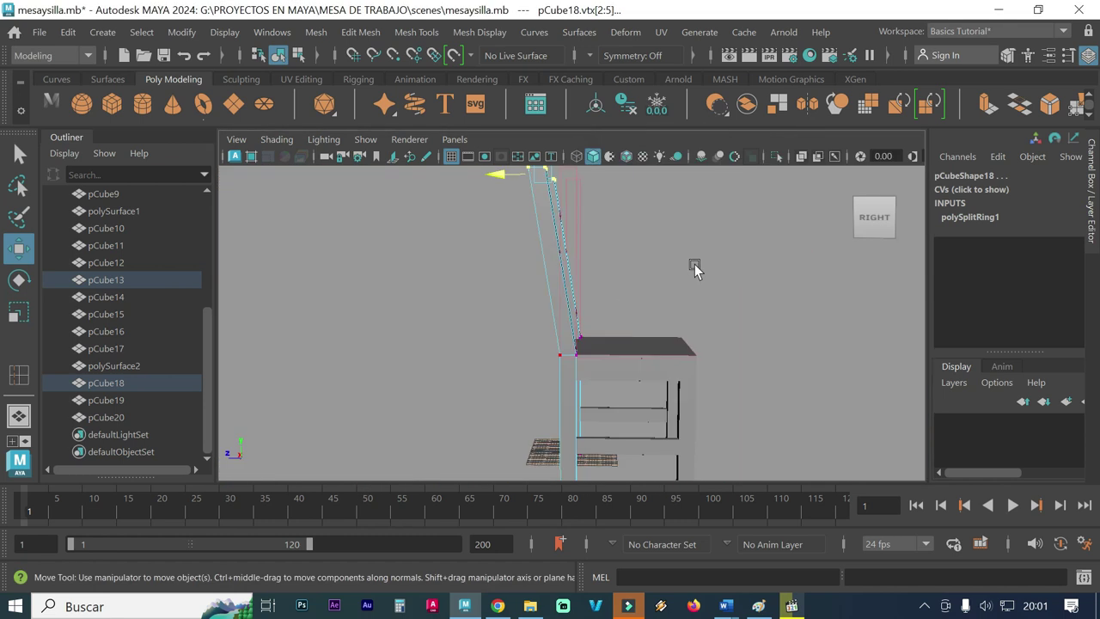
pyautogui.click(671, 293)
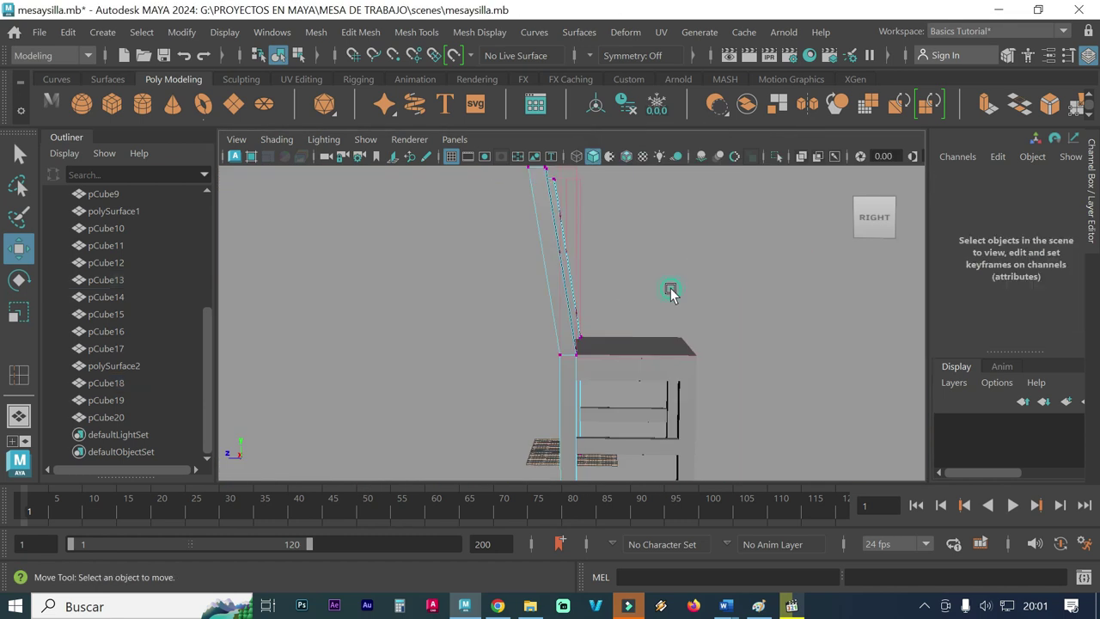
pyautogui.keyDown('alt'); pyautogui.moveTo(491, 295); pyautogui.dragTo(513, 321); pyautogui.keyUp('alt')
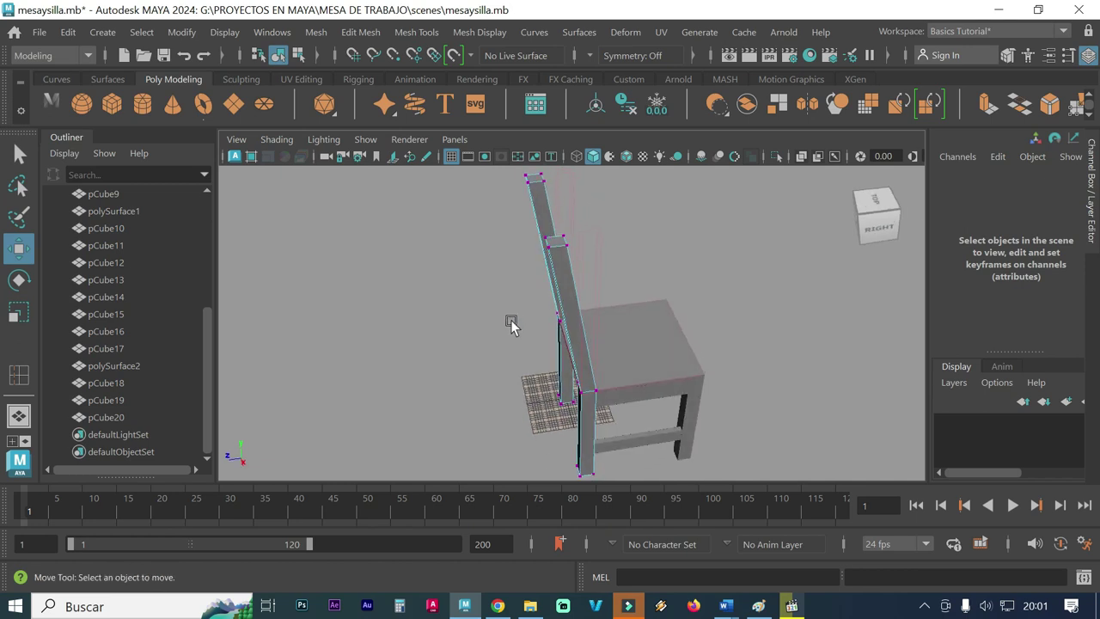
pyautogui.scroll(2, 599, 281)
pyautogui.scroll(2, 598, 281)
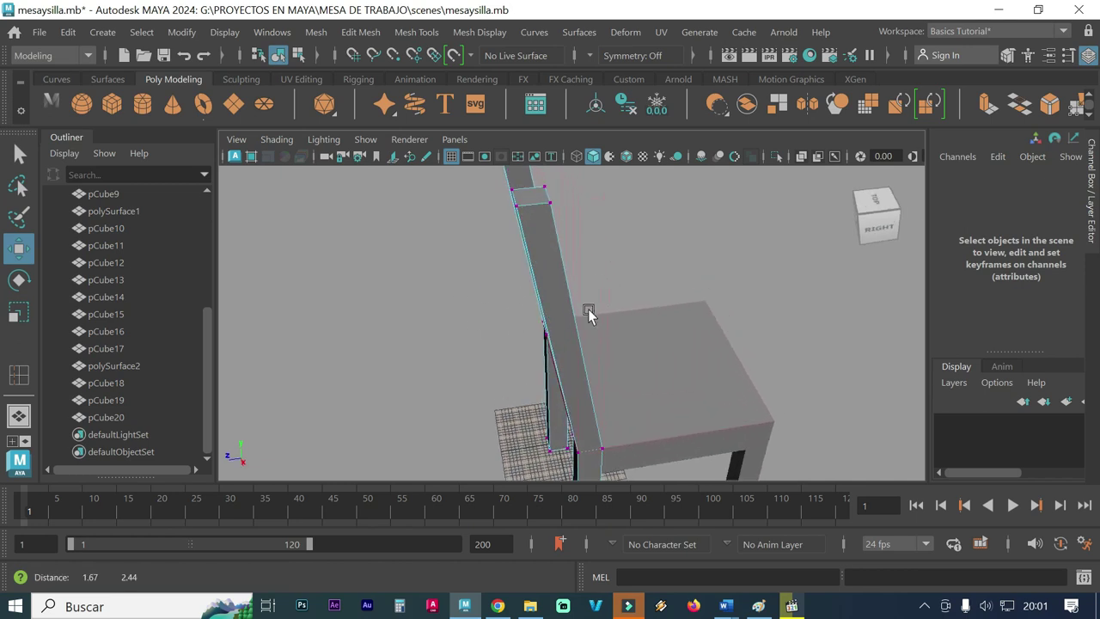
pyautogui.scroll(2, 601, 326)
pyautogui.rightClick(664, 404)
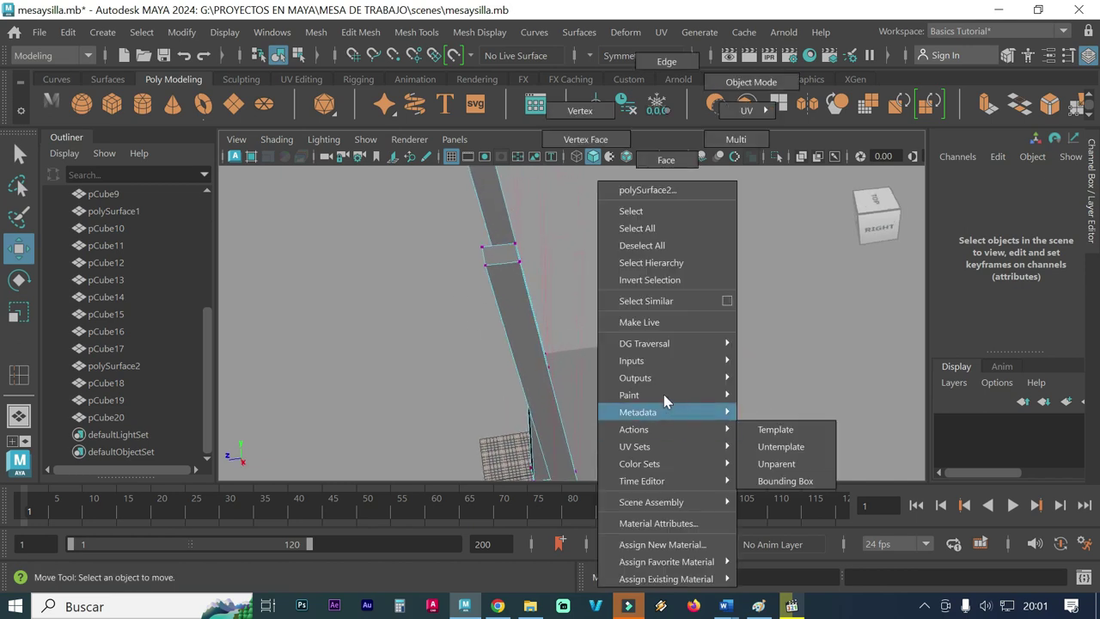
pyautogui.click(734, 82)
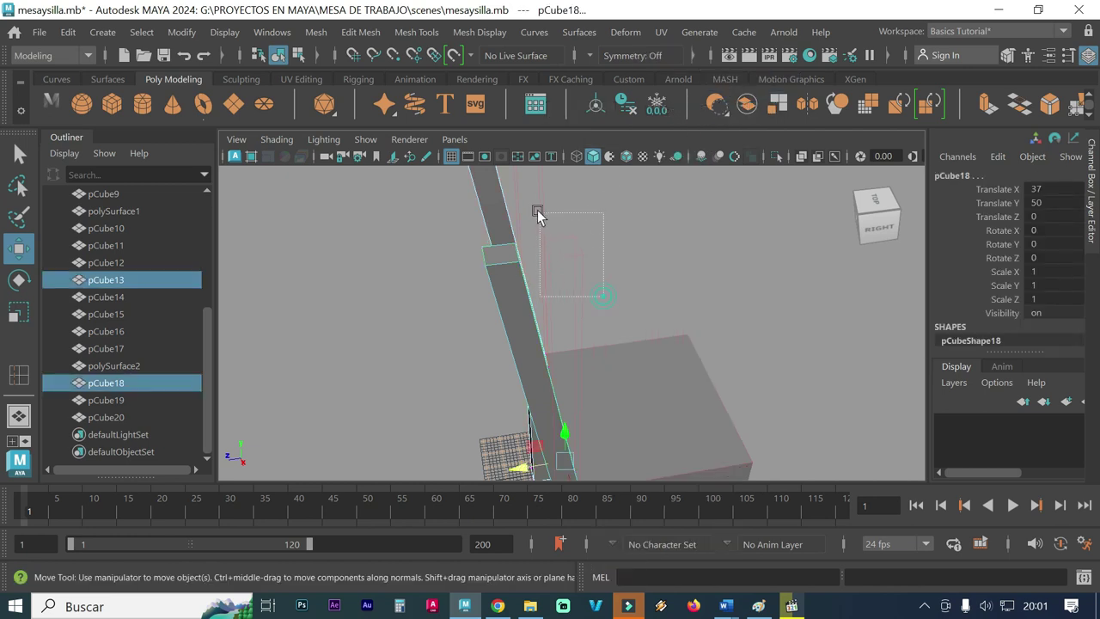
pyautogui.moveTo(535, 214); pyautogui.dragTo(545, 255)
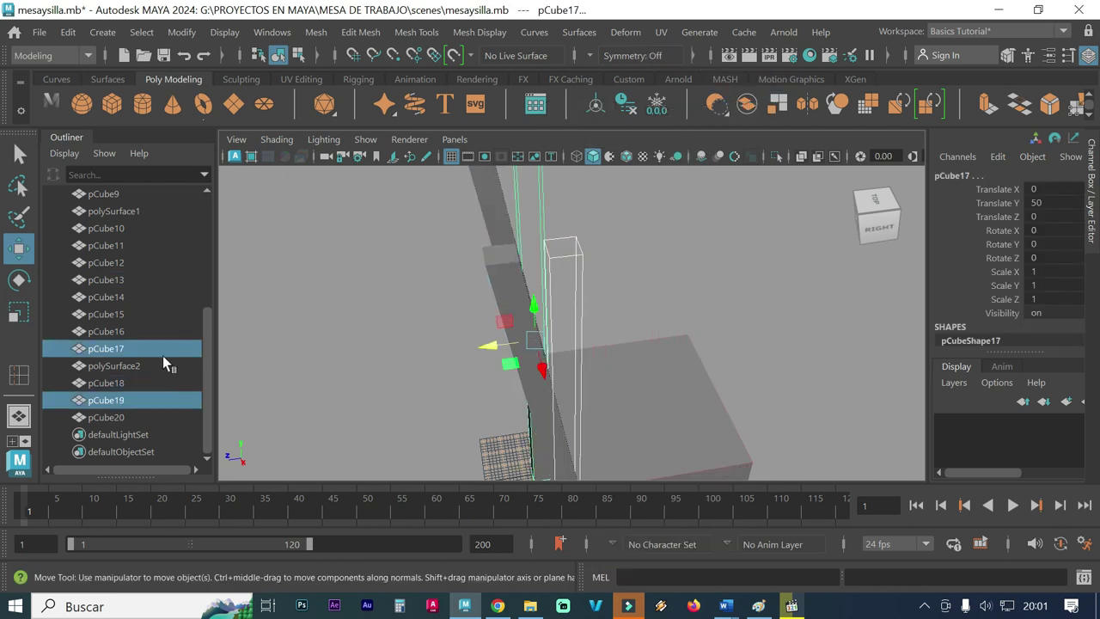
pyautogui.click(690, 304)
pyautogui.keyDown('alt'); pyautogui.moveTo(649, 333); pyautogui.dragTo(598, 303); pyautogui.keyUp('alt')
pyautogui.moveTo(572, 359)
pyautogui.keyDown('alt'); pyautogui.mouseDown(button='right')
pyautogui.moveTo(682, 343)
pyautogui.moveTo(584, 344)
pyautogui.moveTo(598, 339)
pyautogui.mouseUp(button='right'); pyautogui.keyUp('alt')
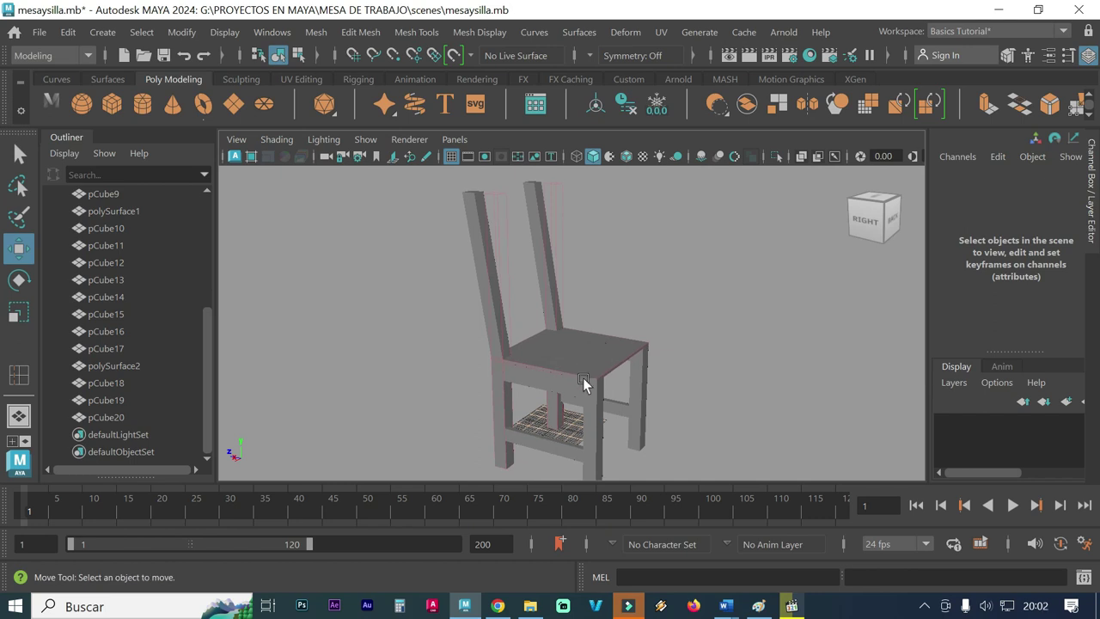
# Step: Select the seat apron board pCube20 and duplicate it as pCube21
pyautogui.moveTo(448, 341)
pyautogui.keyDown('alt'); pyautogui.mouseDown()
pyautogui.moveTo(546, 321)
pyautogui.moveTo(584, 334)
pyautogui.moveTo(663, 289)
pyautogui.moveTo(600, 338)
pyautogui.moveTo(581, 327)
pyautogui.moveTo(551, 382)
pyautogui.mouseUp(); pyautogui.keyUp('alt')
pyautogui.scroll(3, 568, 382)
pyautogui.scroll(2, 693, 368)
pyautogui.scroll(1, 678, 375)
pyautogui.scroll(2, 650, 370)
pyautogui.scroll(2, 662, 367)
pyautogui.scroll(1, 619, 371)
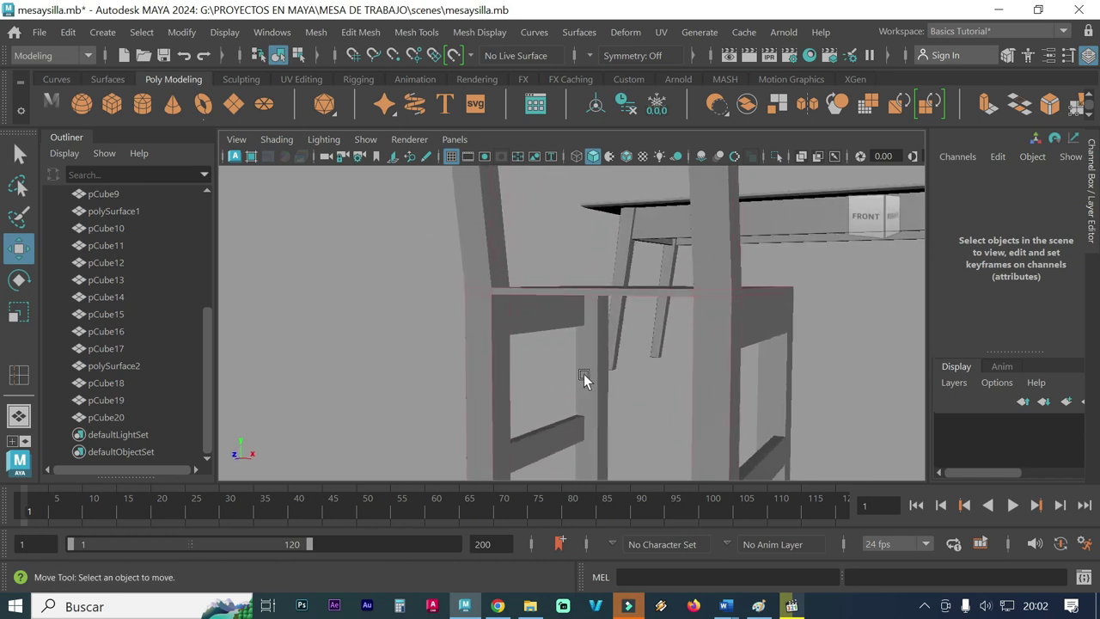
pyautogui.scroll(2, 583, 374)
pyautogui.scroll(1, 587, 365)
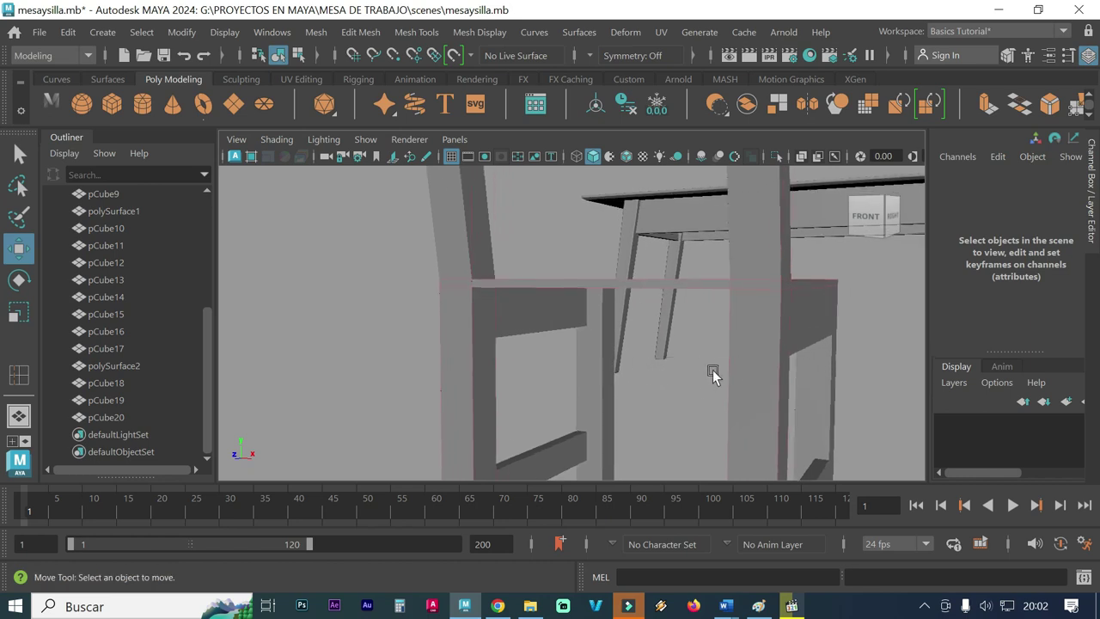
pyautogui.keyDown('alt'); pyautogui.moveTo(626, 386); pyautogui.dragTo(624, 371, button='middle'); pyautogui.keyUp('alt')
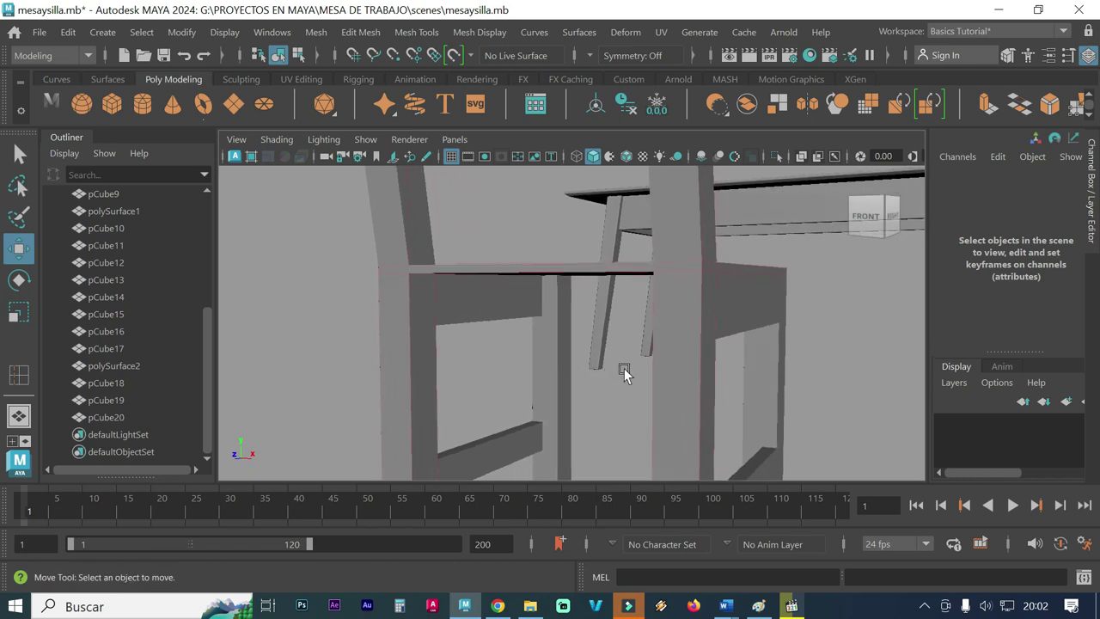
pyautogui.click(732, 328)
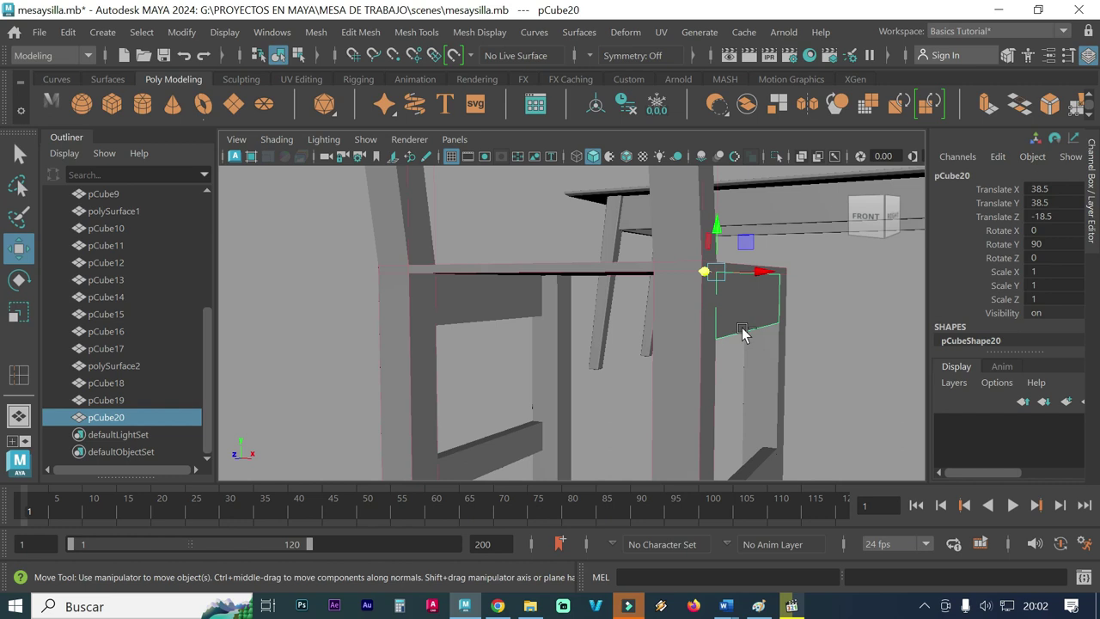
pyautogui.hotkey('ctrl', 'd')
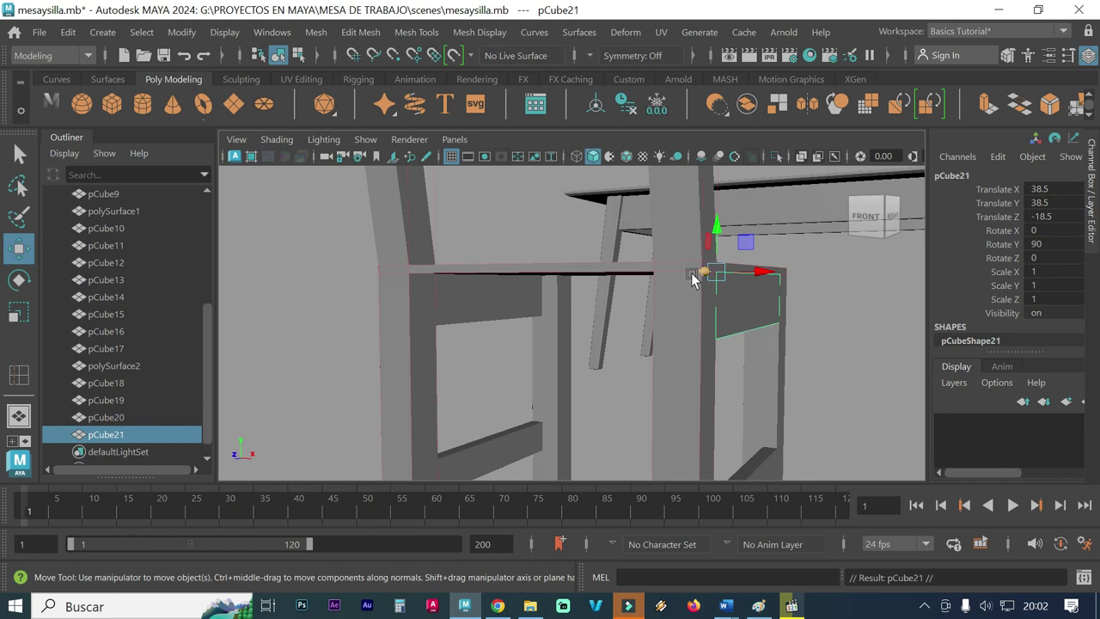
# Step: Slide the copy sideways along Z and set its Rotate Y to 180
pyautogui.moveTo(701, 279)
pyautogui.keyDown('alt'); pyautogui.mouseDown()
pyautogui.moveTo(731, 338)
pyautogui.moveTo(705, 339)
pyautogui.mouseUp(); pyautogui.keyUp('alt')
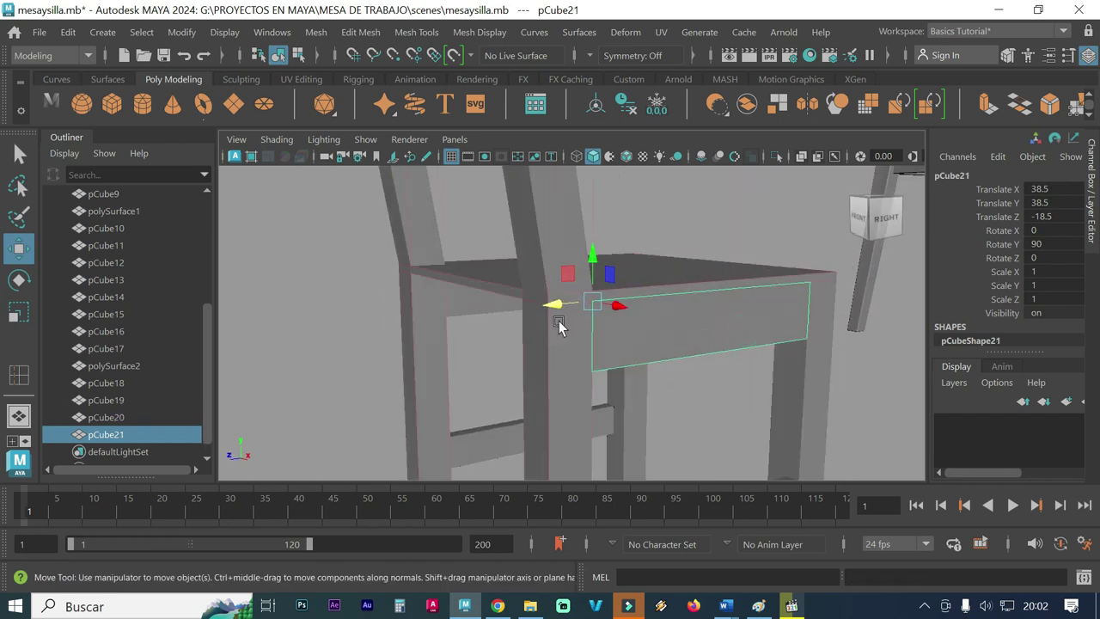
pyautogui.moveTo(555, 309); pyautogui.dragTo(194, 354)
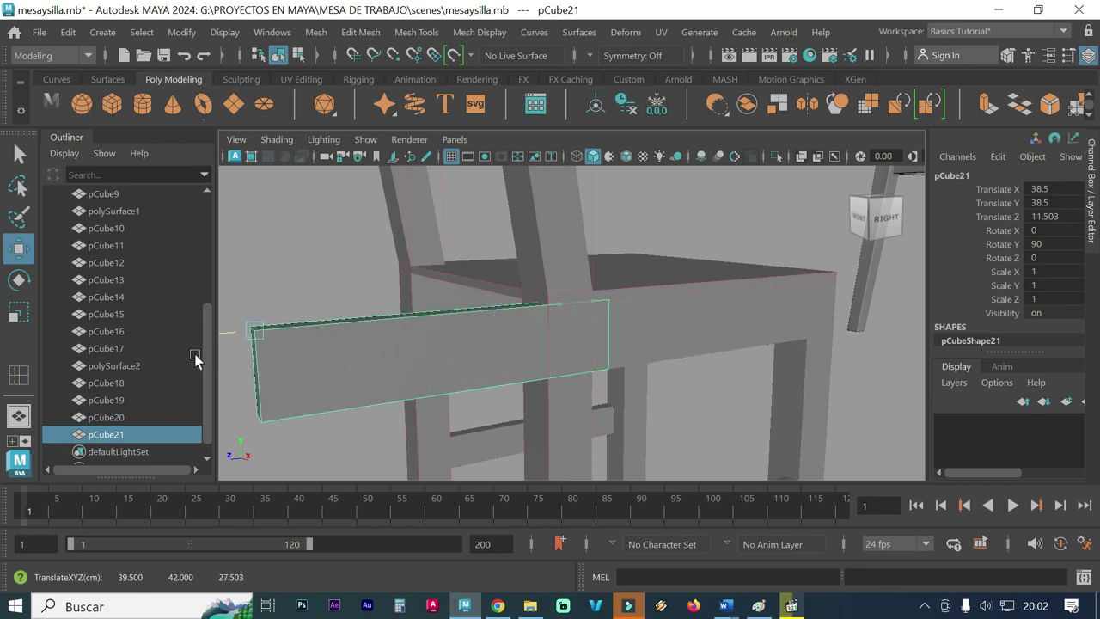
pyautogui.click(1045, 247)
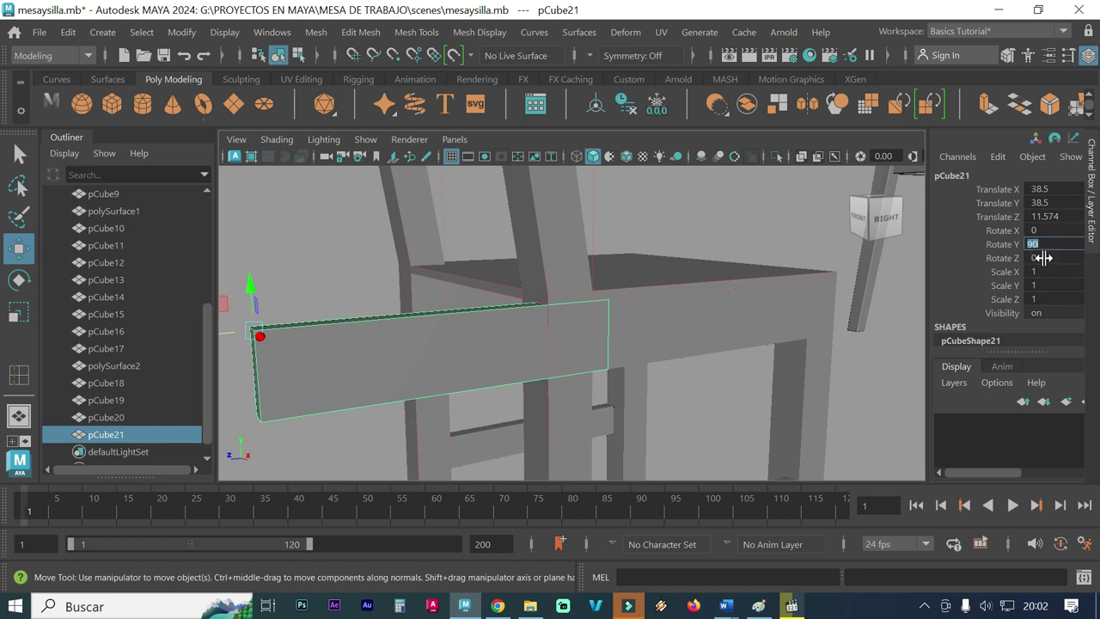
pyautogui.write('180')
pyautogui.press('Return')
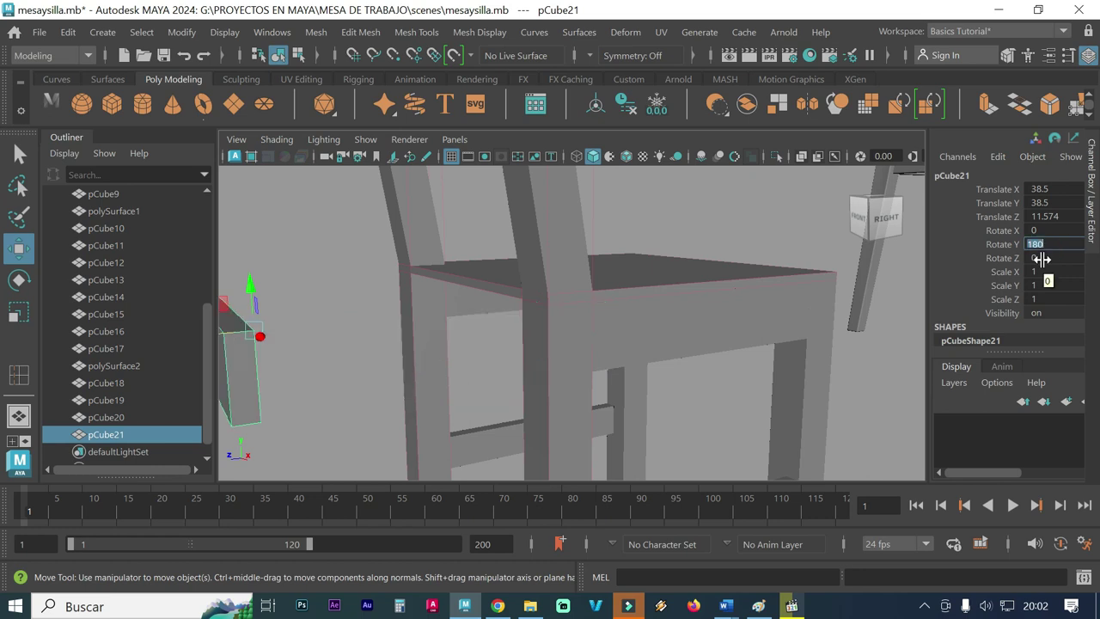
pyautogui.moveTo(494, 341)
pyautogui.keyDown('alt'); pyautogui.mouseDown()
pyautogui.moveTo(579, 352)
pyautogui.moveTo(591, 365)
pyautogui.mouseUp(); pyautogui.keyUp('alt')
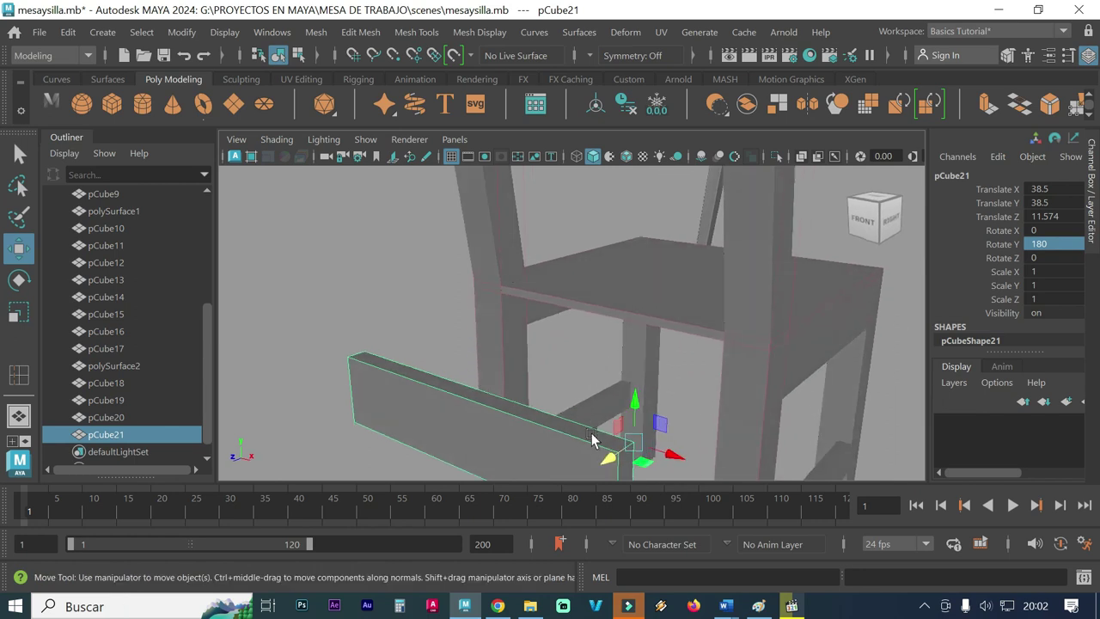
pyautogui.keyDown('alt'); pyautogui.moveTo(592, 440); pyautogui.dragTo(559, 391); pyautogui.keyUp('alt')
# Step: Snap the copy's pivot to its corner and snap it under the seat at 33.5, 38.5, -15.5
pyautogui.press('d')
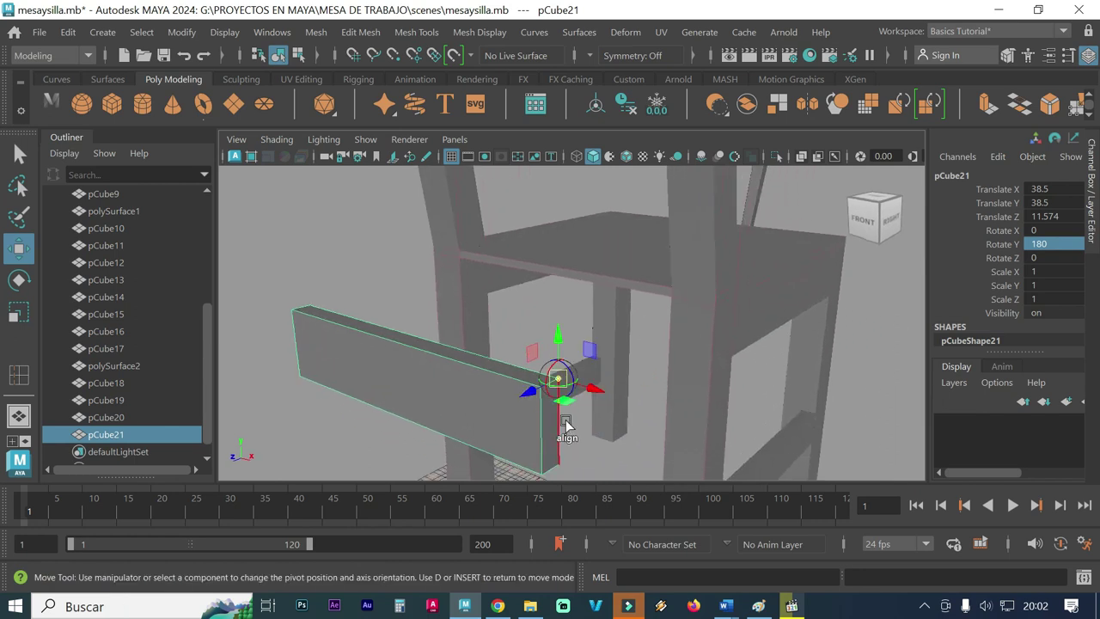
pyautogui.click(393, 55)
pyautogui.moveTo(563, 384); pyautogui.dragTo(507, 412)
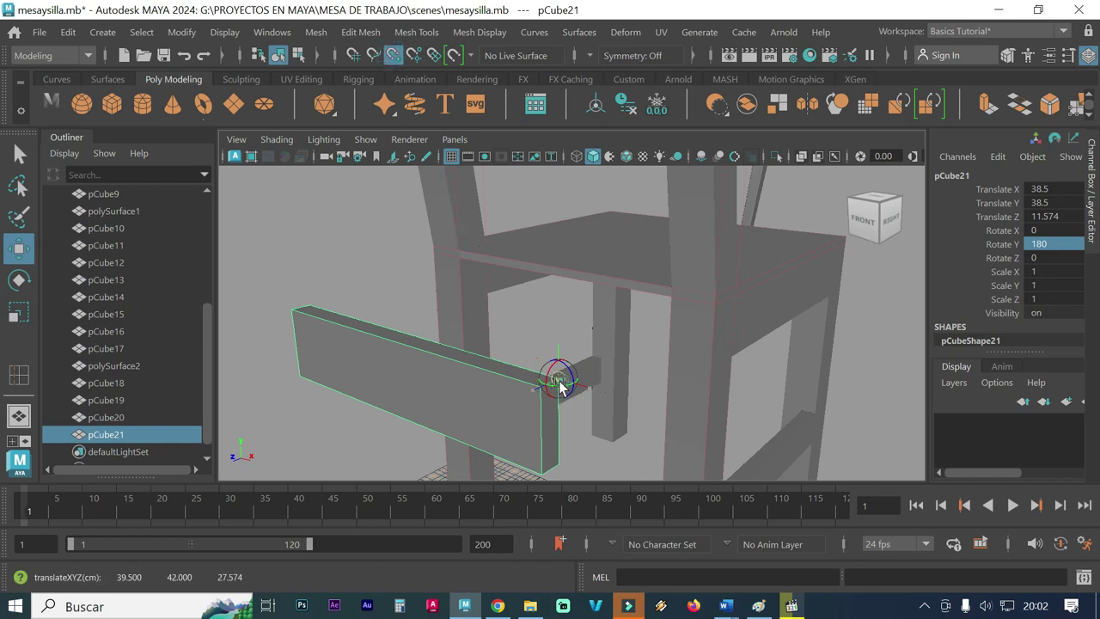
pyautogui.press('d')
pyautogui.moveTo(542, 391); pyautogui.dragTo(685, 321)
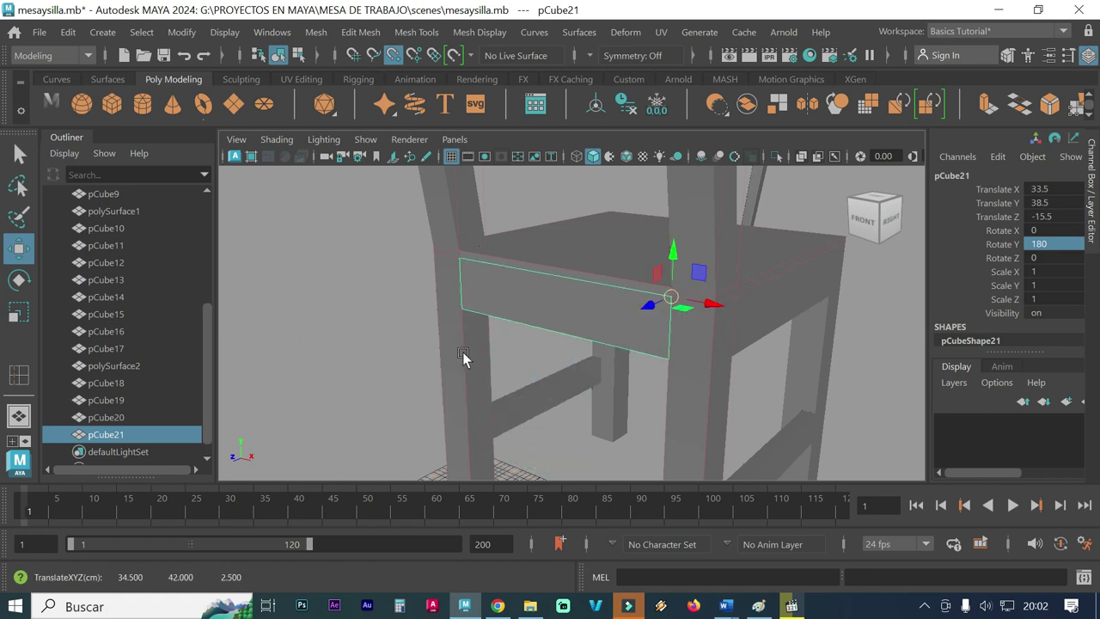
pyautogui.keyDown('alt'); pyautogui.moveTo(463, 357); pyautogui.dragTo(516, 364); pyautogui.keyUp('alt')
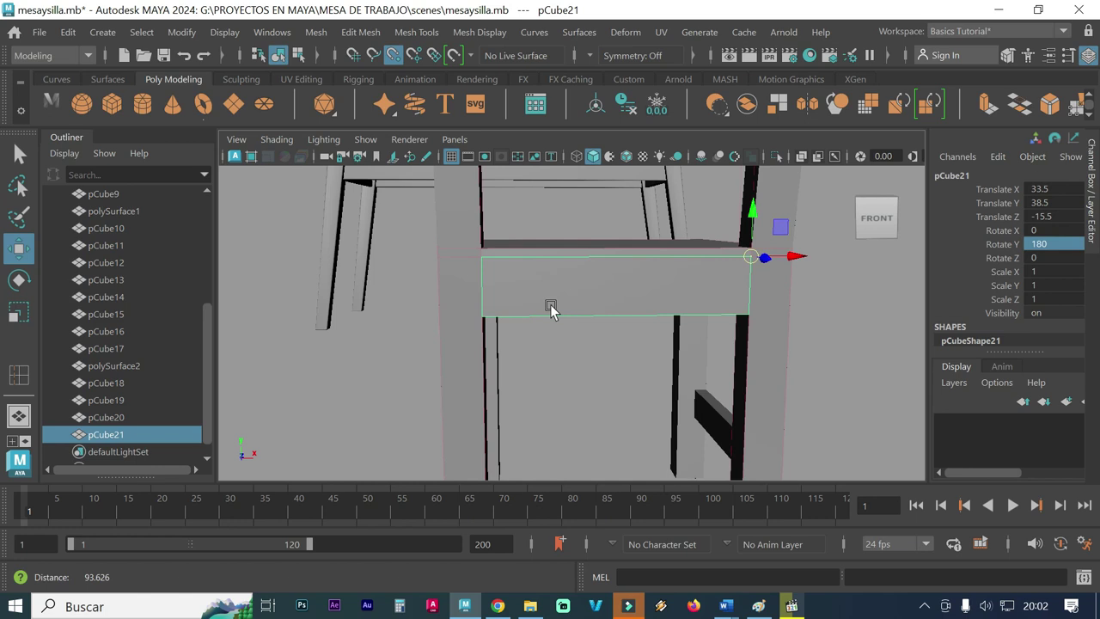
pyautogui.moveTo(727, 404)
pyautogui.keyDown('alt'); pyautogui.mouseDown()
pyautogui.moveTo(664, 399)
pyautogui.moveTo(640, 433)
pyautogui.moveTo(469, 411)
pyautogui.moveTo(616, 429)
pyautogui.moveTo(678, 410)
pyautogui.mouseUp(); pyautogui.keyUp('alt')
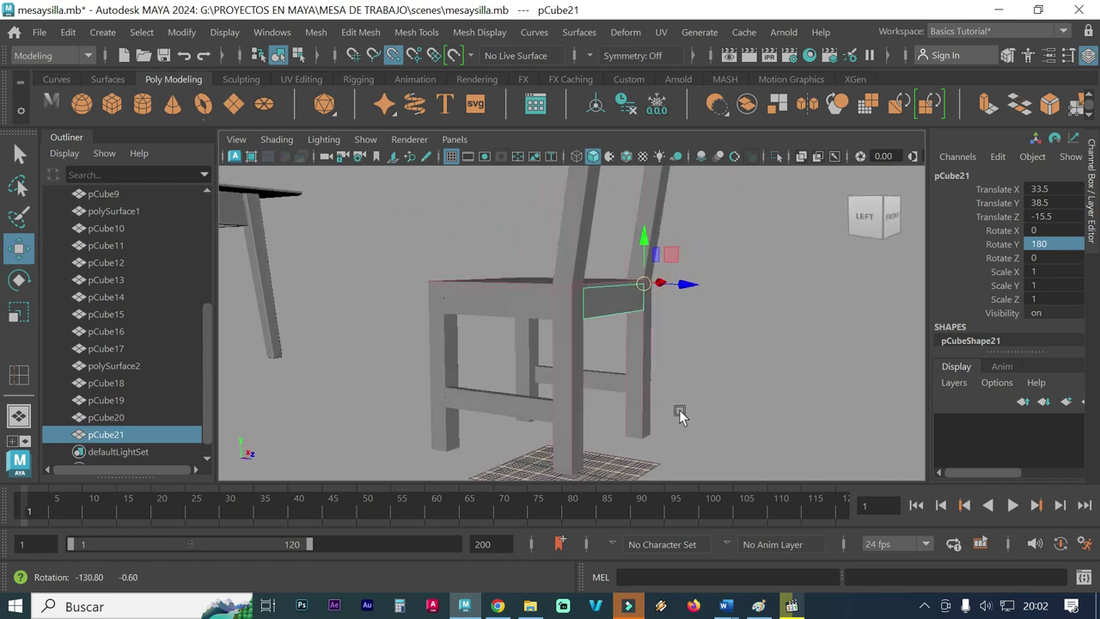
# Step: Duplicate the lower side rail pCube14, slide the copy toward the chair's middle, and rotate it 180° in Y
pyautogui.click(536, 416)
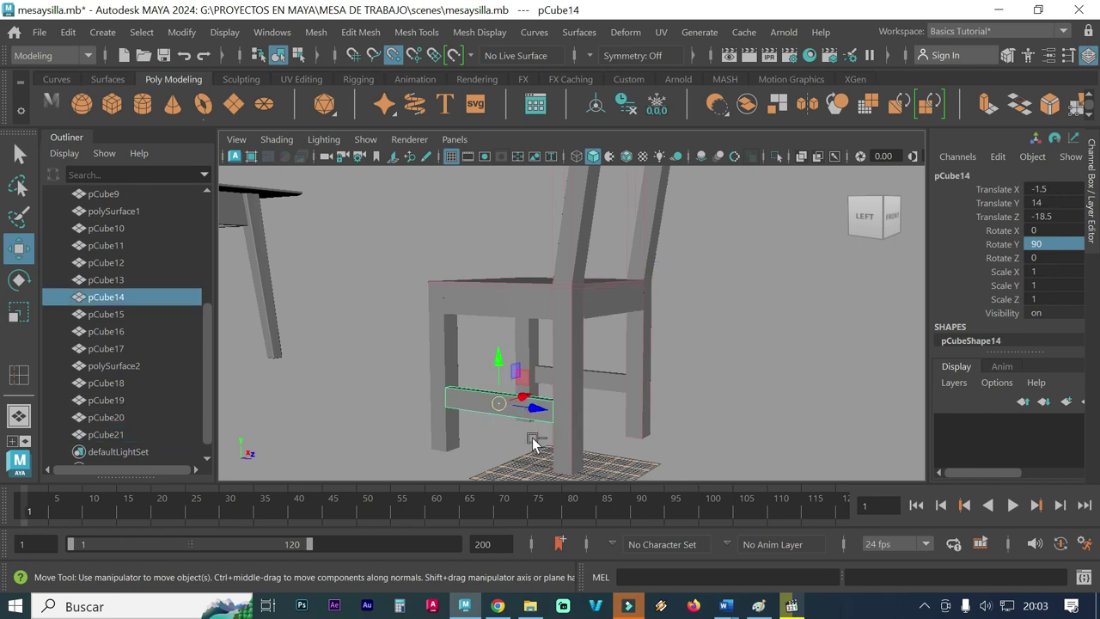
pyautogui.hotkey('ctrl', 'd')
pyautogui.moveTo(535, 409); pyautogui.dragTo(612, 430)
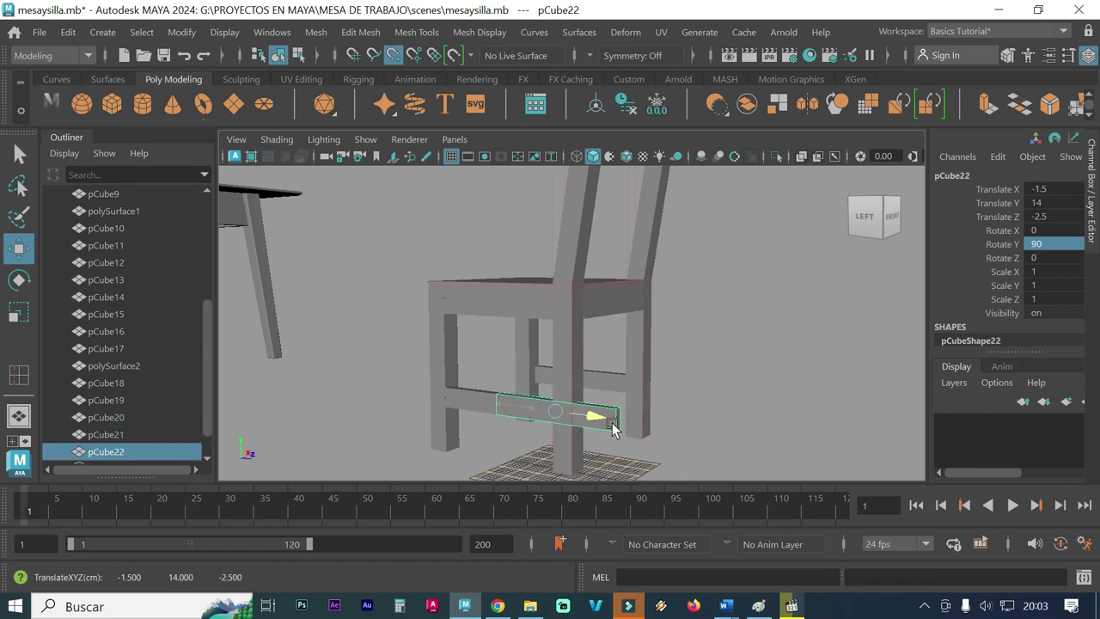
pyautogui.doubleClick(1058, 244)
pyautogui.write('0')
pyautogui.press('Return')
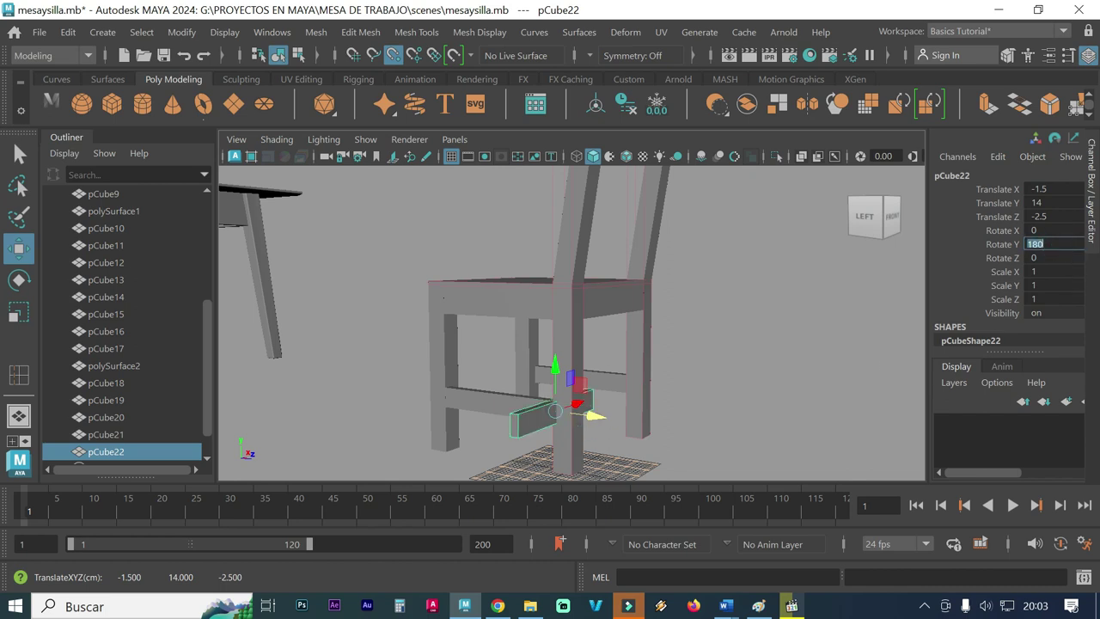
# Step: Move the new rail's pivot to its far end
pyautogui.moveTo(559, 465)
pyautogui.keyDown('alt'); pyautogui.mouseDown()
pyautogui.moveTo(428, 460)
pyautogui.moveTo(727, 472)
pyautogui.mouseUp(); pyautogui.keyUp('alt')
pyautogui.keyDown('alt'); pyautogui.moveTo(633, 455); pyautogui.dragTo(671, 449); pyautogui.keyUp('alt')
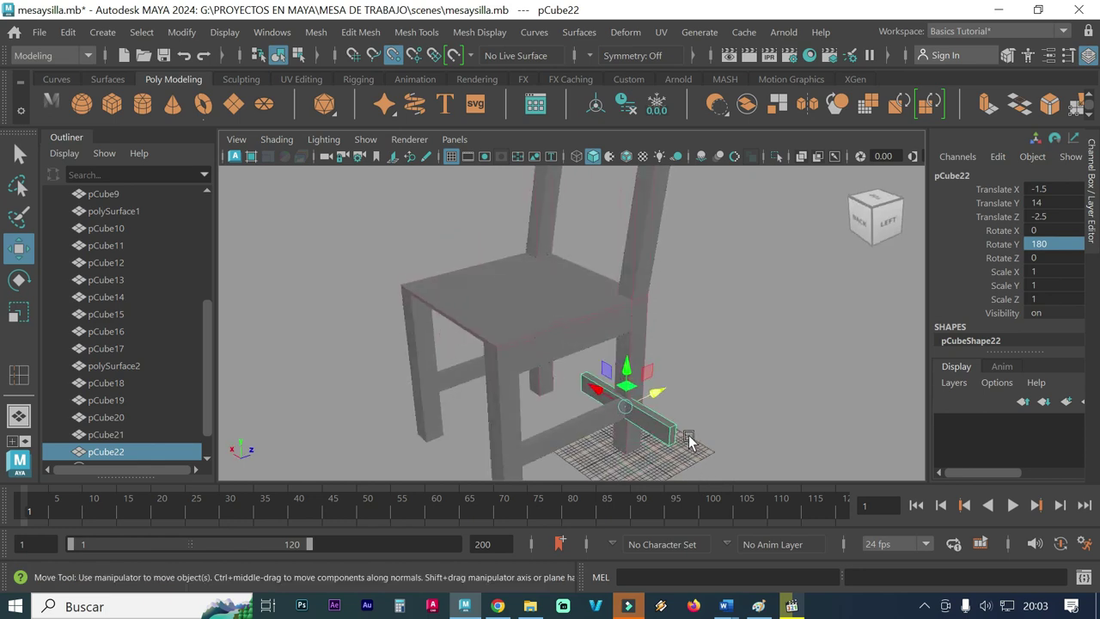
pyautogui.scroll(3, 700, 398)
pyautogui.scroll(3, 694, 418)
pyautogui.scroll(3, 694, 418)
pyautogui.moveTo(748, 393)
pyautogui.keyDown('alt'); pyautogui.mouseDown(button='middle')
pyautogui.moveTo(576, 343)
pyautogui.moveTo(729, 380)
pyautogui.moveTo(673, 303)
pyautogui.mouseUp(button='middle'); pyautogui.keyUp('alt')
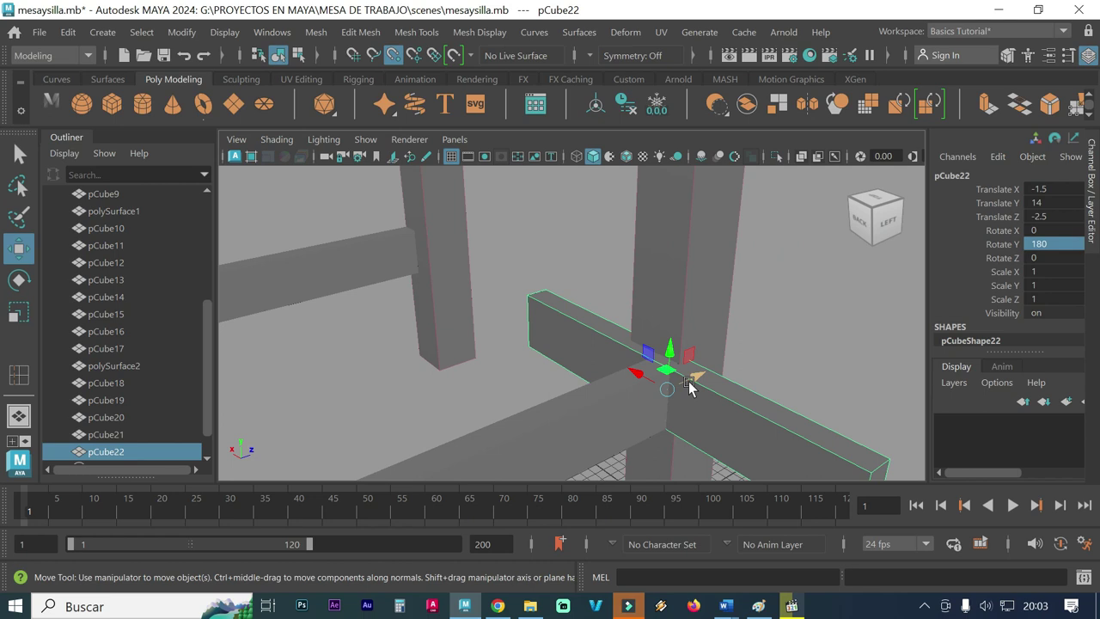
pyautogui.press('d')
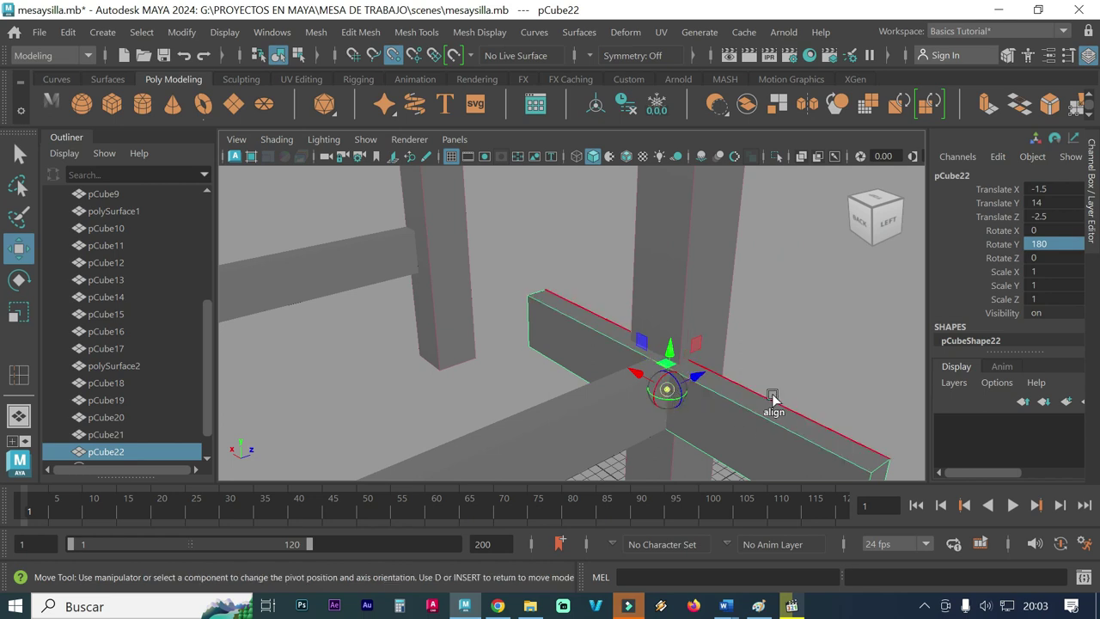
pyautogui.keyDown('alt'); pyautogui.moveTo(773, 398); pyautogui.dragTo(725, 319, button='middle'); pyautogui.keyUp('alt')
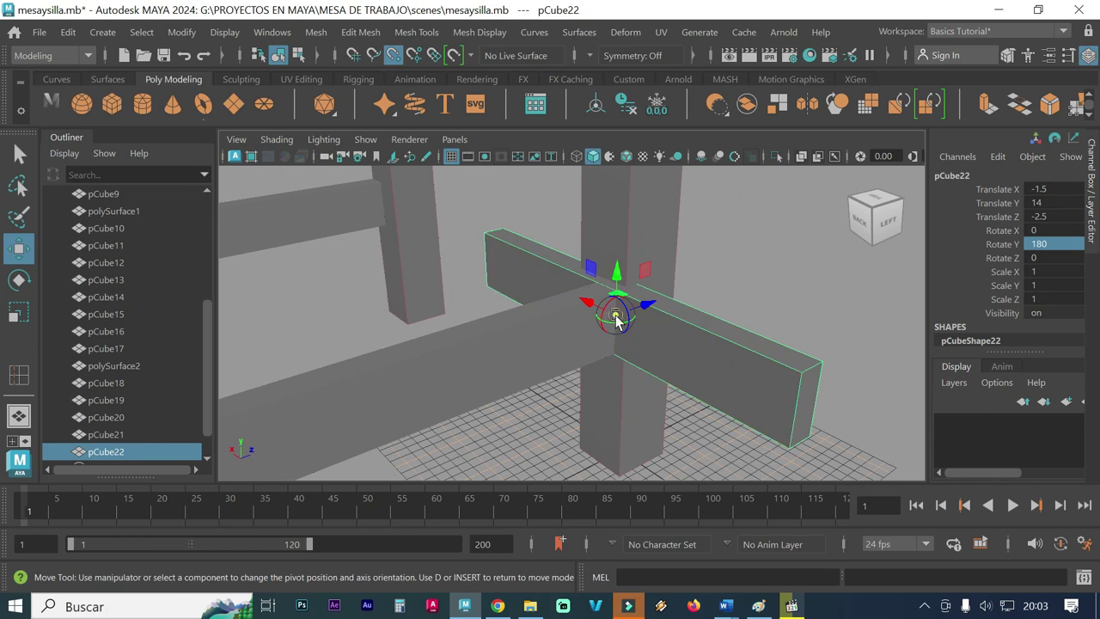
pyautogui.moveTo(618, 317); pyautogui.dragTo(771, 362)
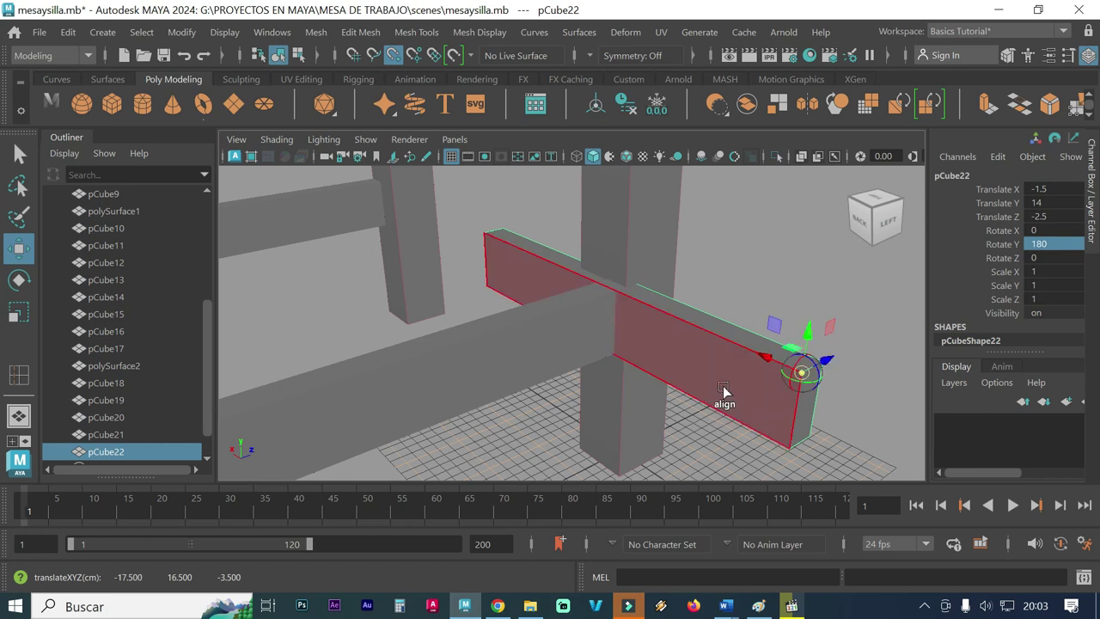
pyautogui.press('Insert')
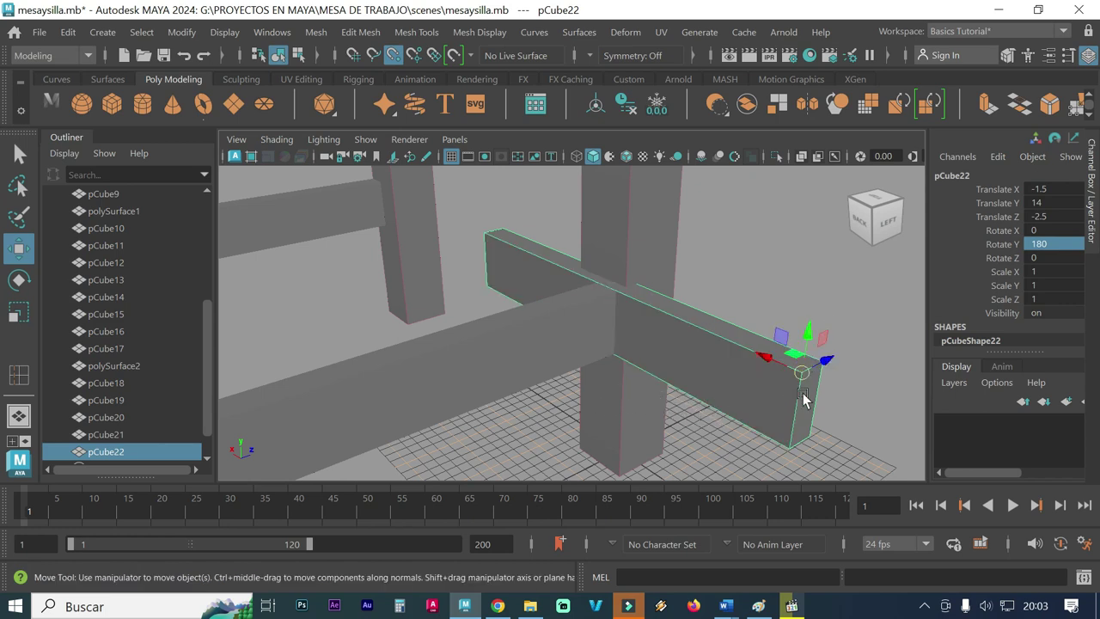
# Step: Snap the rail's end against the leg's corner vertex and inspect the joint
pyautogui.moveTo(804, 373); pyautogui.dragTo(598, 289)
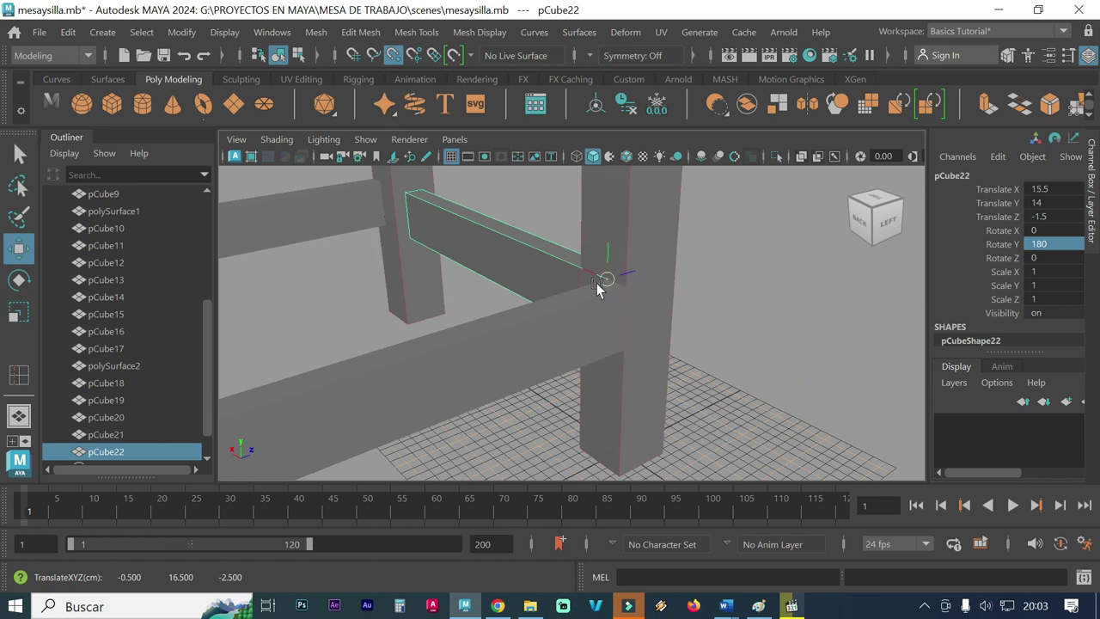
pyautogui.moveTo(449, 301)
pyautogui.keyDown('alt'); pyautogui.mouseDown()
pyautogui.moveTo(522, 318)
pyautogui.moveTo(589, 317)
pyautogui.mouseUp(); pyautogui.keyUp('alt')
pyautogui.scroll(-1, 574, 322)
pyautogui.scroll(-3, 653, 309)
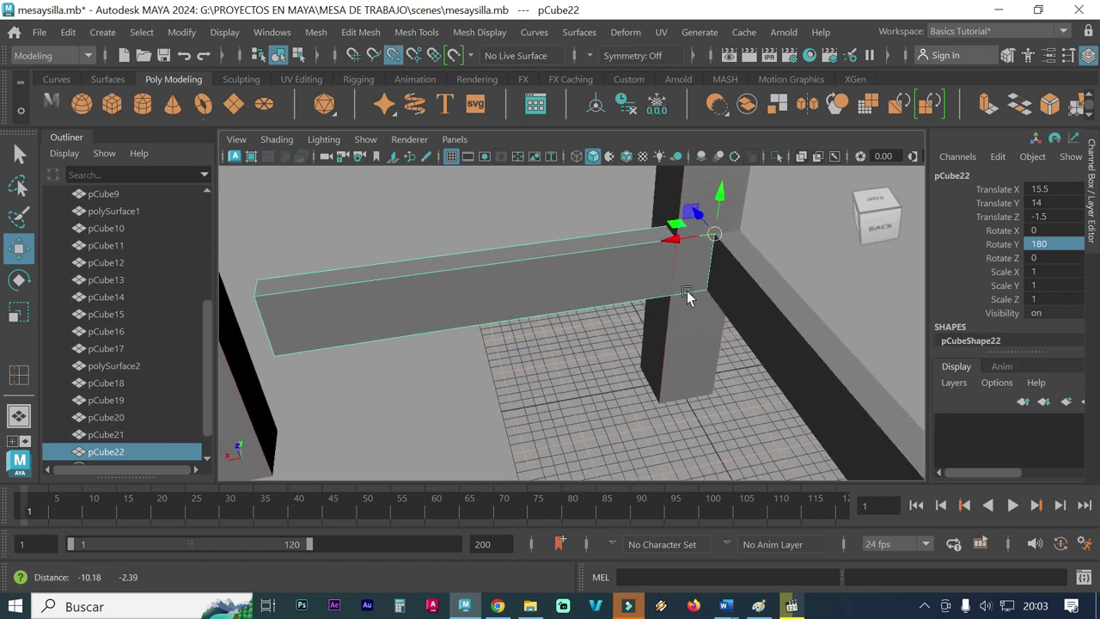
pyautogui.scroll(-2, 743, 296)
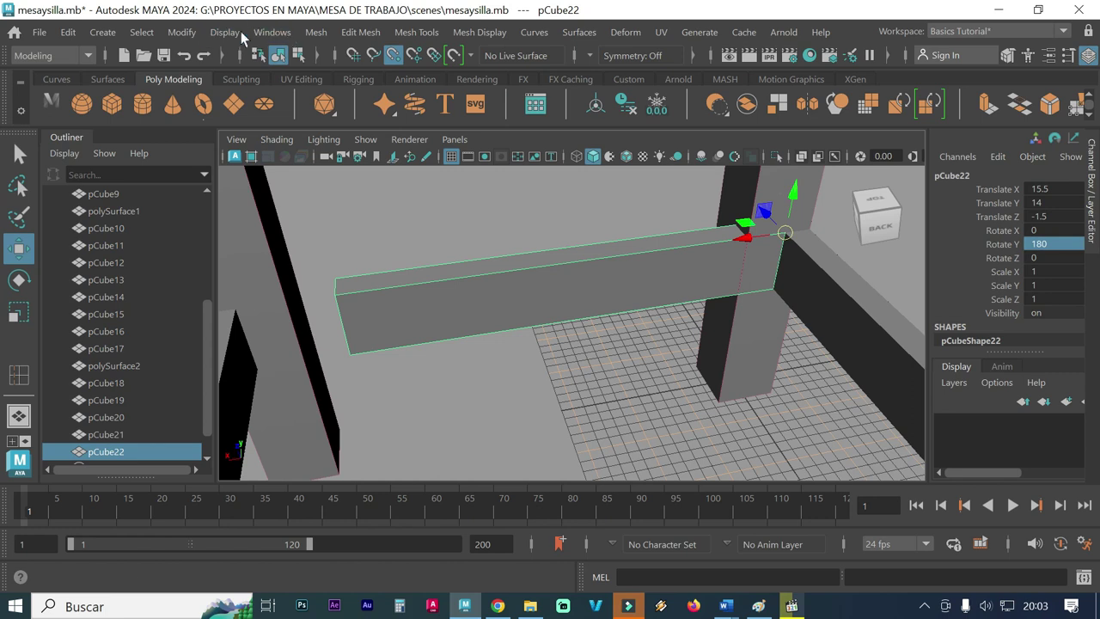
# Step: Center the beam's pivot and slide it along X toward the posts
pyautogui.click(183, 33)
pyautogui.click(225, 165)
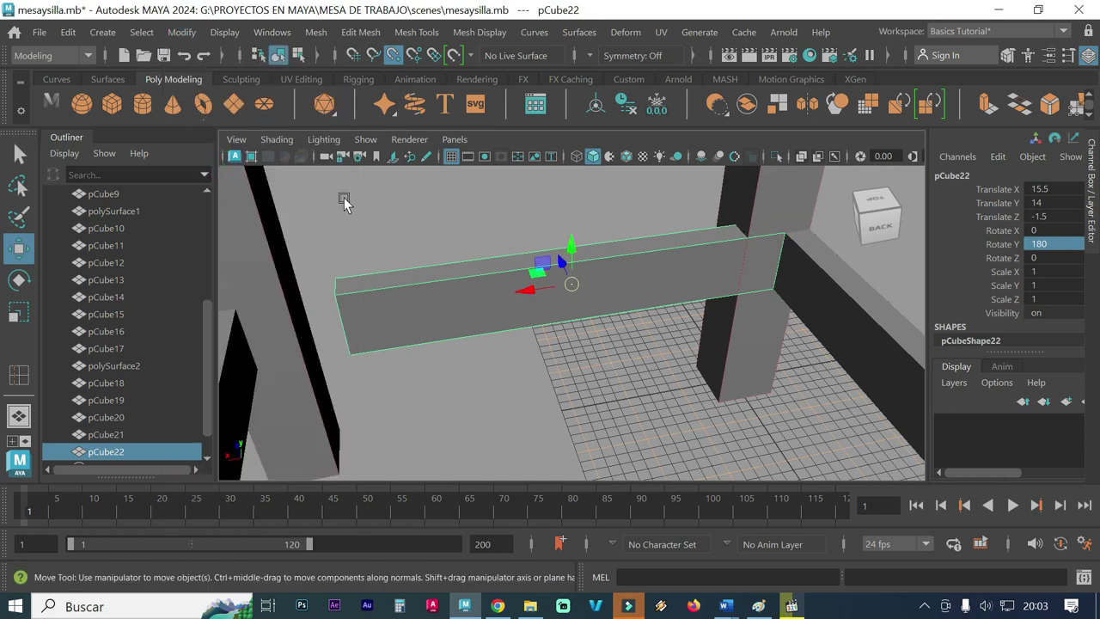
pyautogui.moveTo(533, 300); pyautogui.dragTo(478, 300)
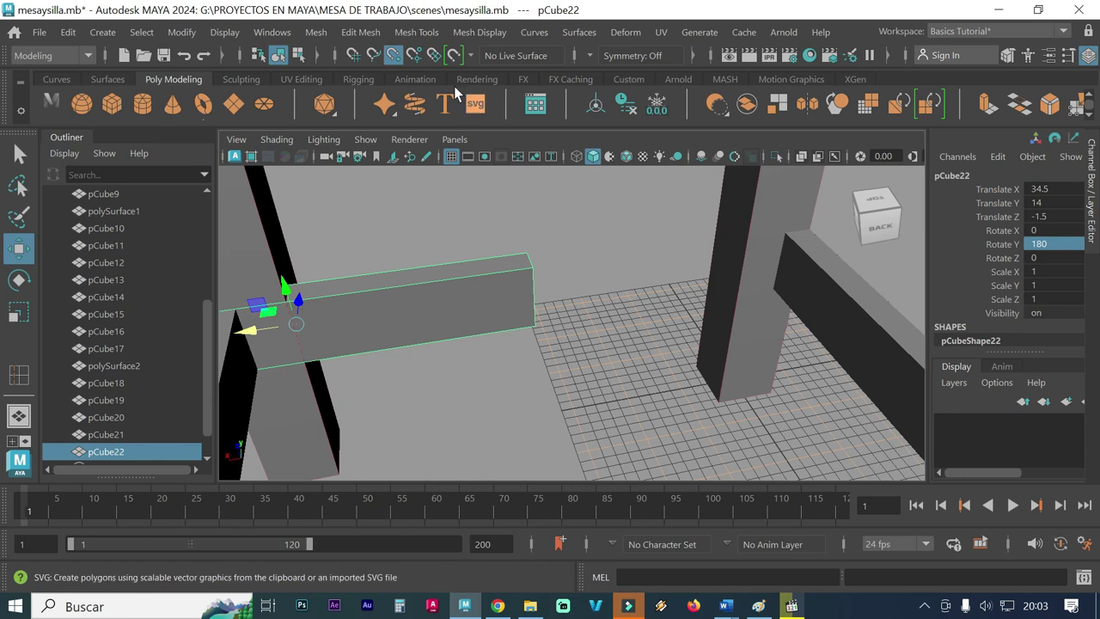
pyautogui.moveTo(258, 329)
pyautogui.mouseDown()
pyautogui.moveTo(425, 307)
pyautogui.moveTo(498, 310)
pyautogui.mouseUp()
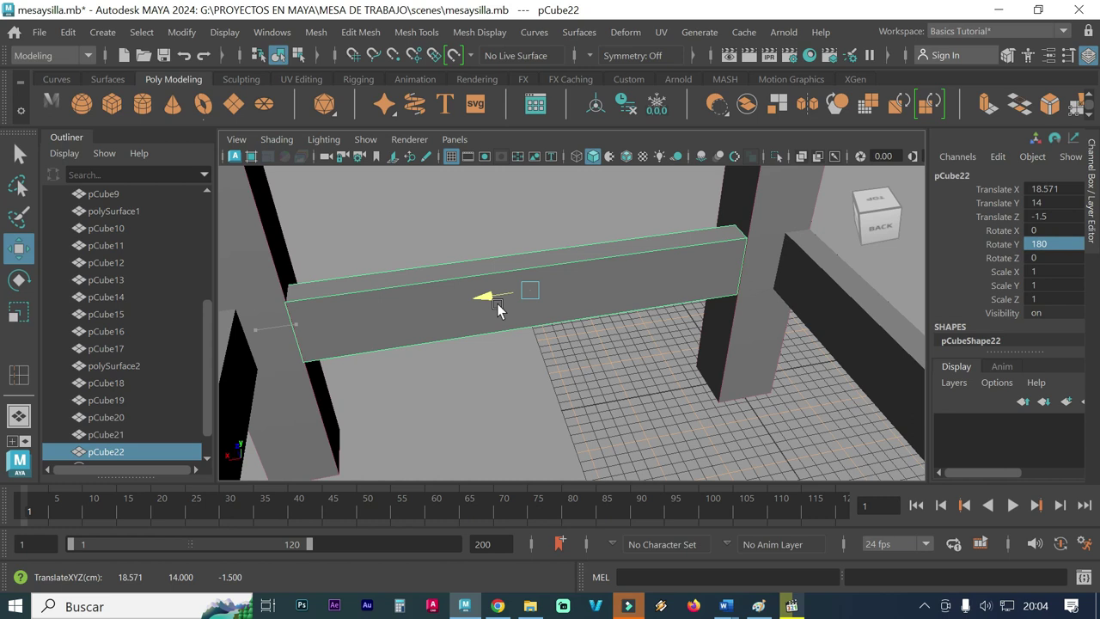
pyautogui.moveTo(497, 304); pyautogui.dragTo(499, 305)
pyautogui.hotkey('ctrl', 'z')
# Step: Set the beam's Translate X to 18.5 and check its fit between the chair legs
pyautogui.keyDown('alt'); pyautogui.moveTo(632, 366); pyautogui.dragTo(589, 346); pyautogui.keyUp('alt')
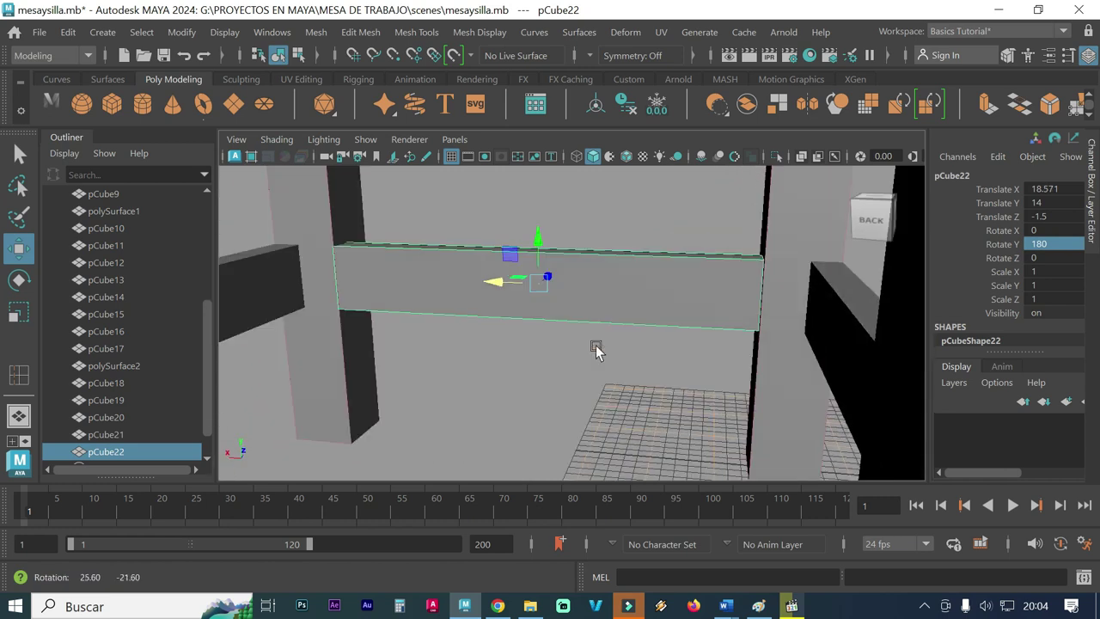
pyautogui.doubleClick(1063, 189)
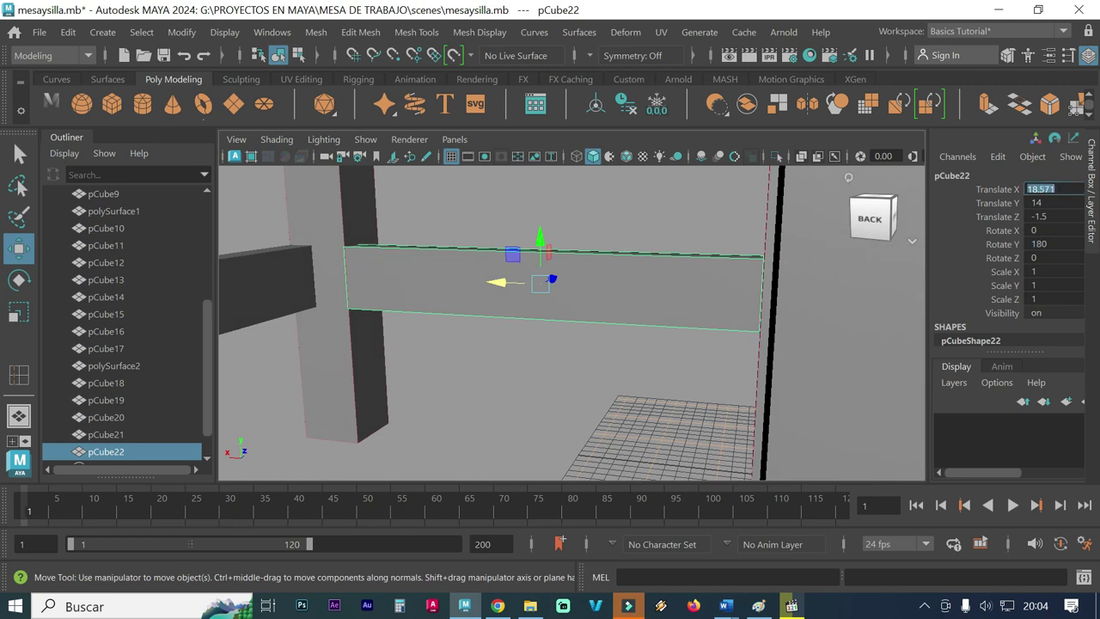
pyautogui.press('Return')
pyautogui.press('BackSpace')
pyautogui.press('Return')
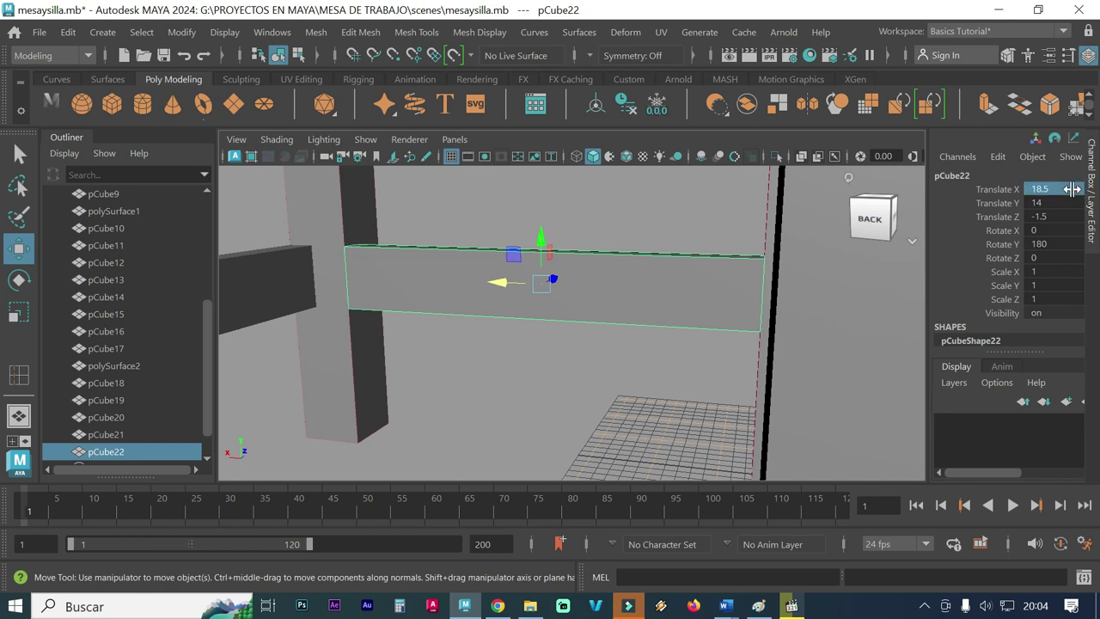
pyautogui.moveTo(447, 310)
pyautogui.keyDown('alt'); pyautogui.mouseDown()
pyautogui.moveTo(578, 328)
pyautogui.moveTo(589, 312)
pyautogui.moveTo(658, 322)
pyautogui.moveTo(630, 339)
pyautogui.moveTo(609, 318)
pyautogui.moveTo(582, 335)
pyautogui.moveTo(528, 321)
pyautogui.moveTo(496, 336)
pyautogui.moveTo(424, 241)
pyautogui.moveTo(383, 227)
pyautogui.moveTo(436, 295)
pyautogui.moveTo(645, 286)
pyautogui.mouseUp(); pyautogui.keyUp('alt')
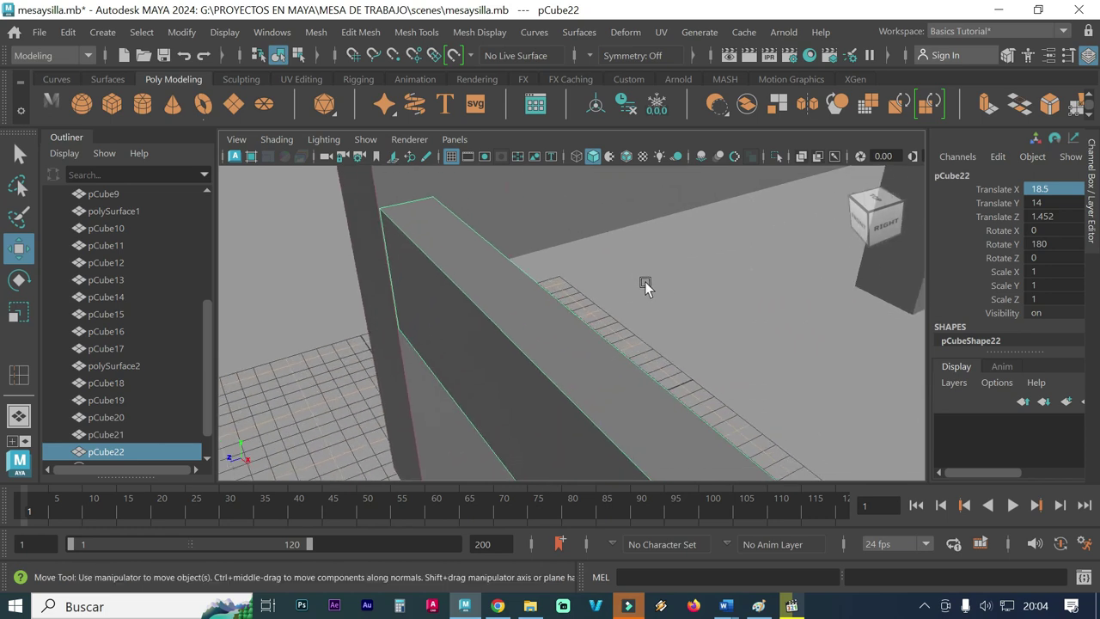
pyautogui.keyDown('alt'); pyautogui.moveTo(392, 257); pyautogui.dragTo(429, 266); pyautogui.keyUp('alt')
pyautogui.moveTo(429, 266)
pyautogui.keyDown('alt'); pyautogui.mouseDown(button='right')
pyautogui.moveTo(307, 266)
pyautogui.moveTo(532, 272)
pyautogui.mouseUp(button='right'); pyautogui.keyUp('alt')
pyautogui.keyDown('alt'); pyautogui.moveTo(532, 271); pyautogui.dragTo(573, 295); pyautogui.keyUp('alt')
pyautogui.moveTo(573, 295)
pyautogui.keyDown('alt'); pyautogui.mouseDown(button='right')
pyautogui.moveTo(535, 309)
pyautogui.moveTo(449, 300)
pyautogui.moveTo(427, 310)
pyautogui.mouseUp(button='right'); pyautogui.keyUp('alt')
pyautogui.click(474, 297)
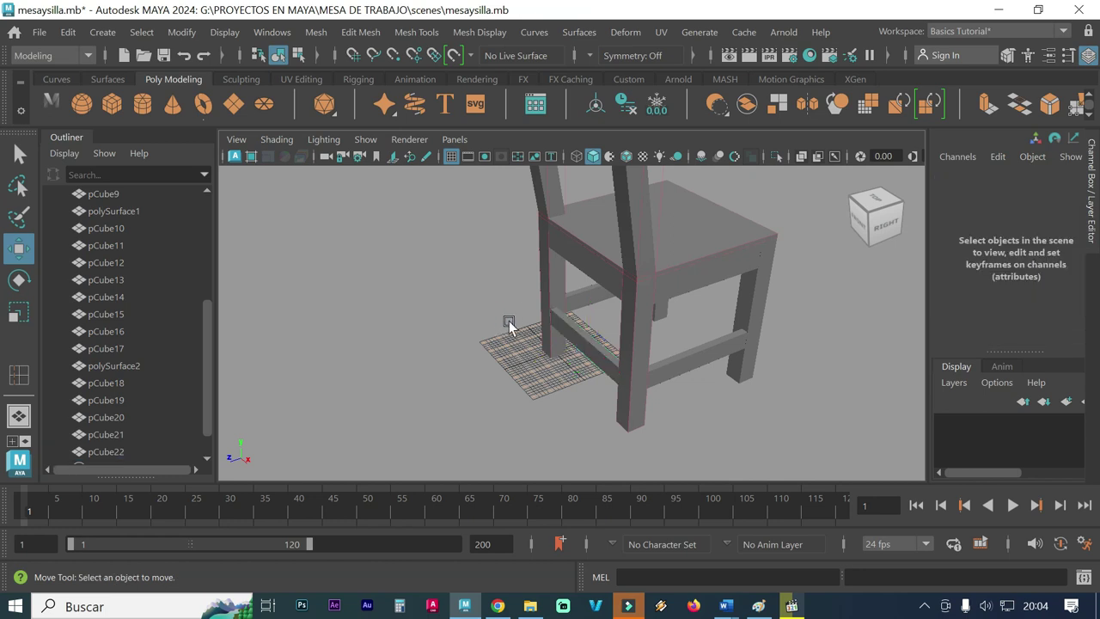
pyautogui.keyDown('alt'); pyautogui.moveTo(506, 319); pyautogui.dragTo(393, 312, button='right'); pyautogui.keyUp('alt')
pyautogui.keyDown('alt'); pyautogui.moveTo(392, 312); pyautogui.dragTo(531, 310); pyautogui.keyUp('alt')
pyautogui.moveTo(578, 329)
pyautogui.keyDown('alt'); pyautogui.mouseDown()
pyautogui.moveTo(528, 300)
pyautogui.moveTo(610, 311)
pyautogui.moveTo(498, 306)
pyautogui.moveTo(553, 320)
pyautogui.mouseUp(); pyautogui.keyUp('alt')
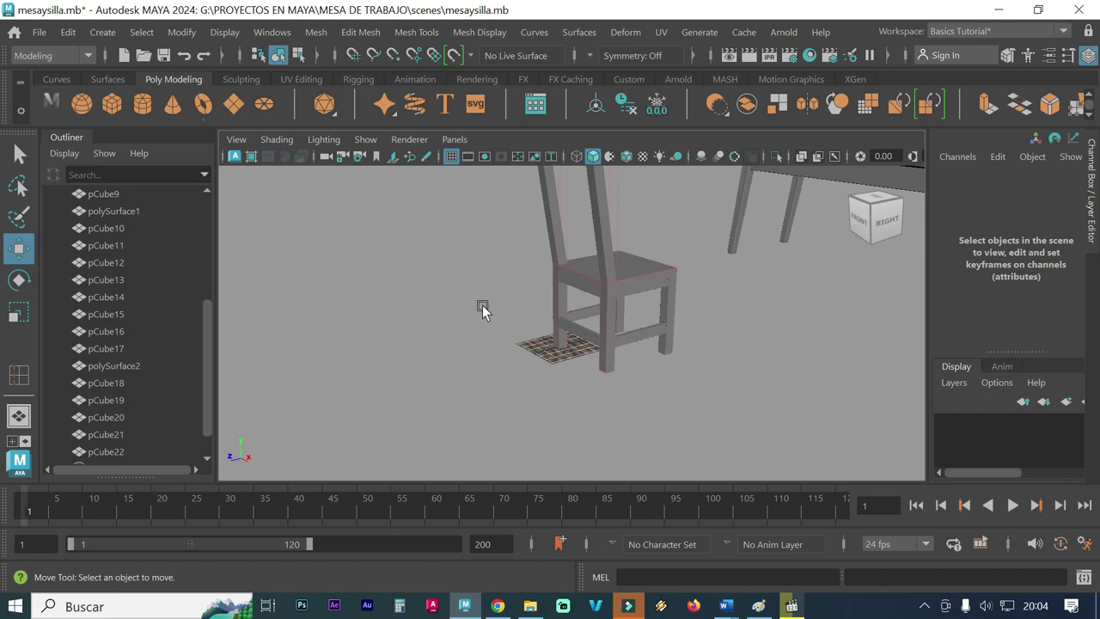
pyautogui.moveTo(589, 275)
pyautogui.keyDown('alt'); pyautogui.mouseDown()
pyautogui.moveTo(502, 324)
pyautogui.moveTo(595, 316)
pyautogui.moveTo(498, 317)
pyautogui.moveTo(501, 292)
pyautogui.moveTo(594, 346)
pyautogui.moveTo(500, 313)
pyautogui.moveTo(498, 324)
pyautogui.moveTo(727, 307)
pyautogui.moveTo(676, 308)
pyautogui.mouseUp(); pyautogui.keyUp('alt')
pyautogui.scroll(3, 596, 312)
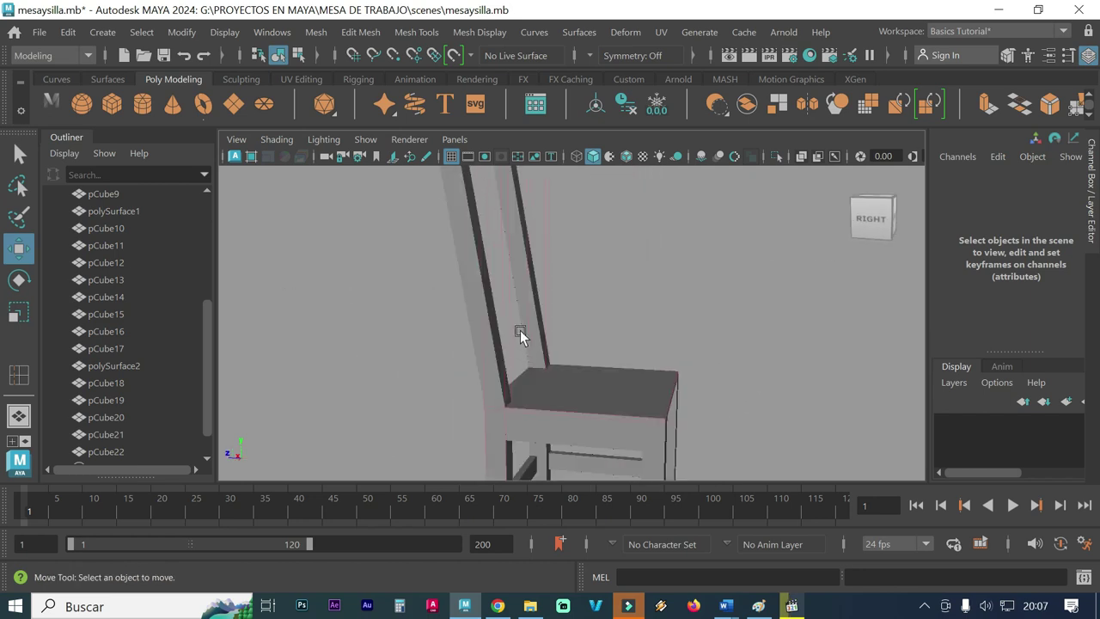
pyautogui.keyDown('alt'); pyautogui.moveTo(520, 330); pyautogui.dragTo(526, 367); pyautogui.keyUp('alt')
pyautogui.keyDown('alt'); pyautogui.moveTo(474, 278); pyautogui.dragTo(550, 295); pyautogui.keyUp('alt')
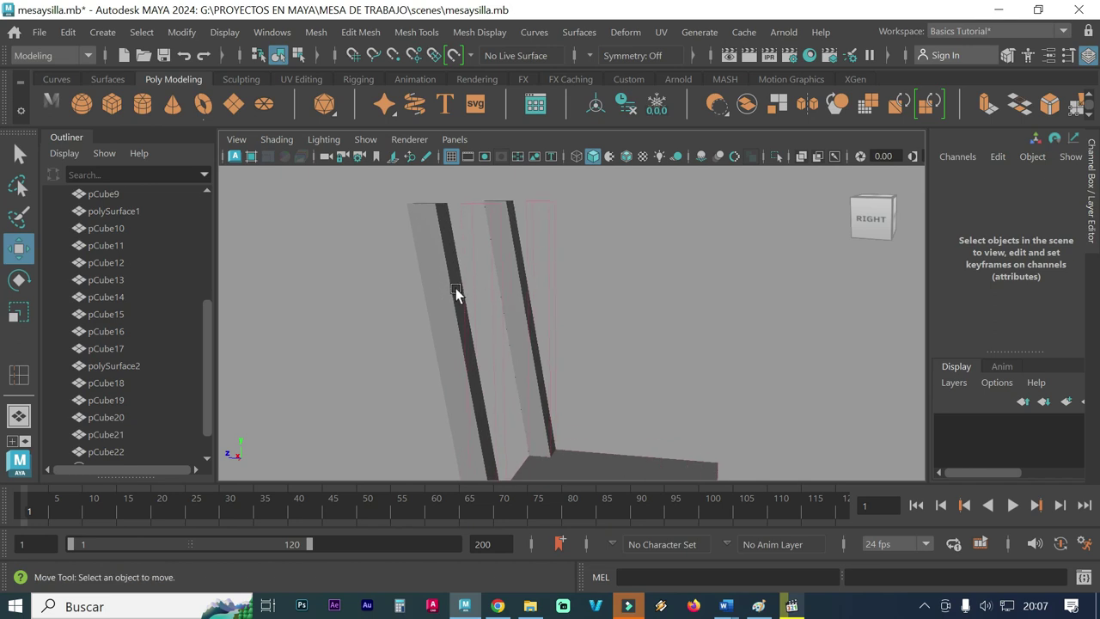
pyautogui.keyDown('alt'); pyautogui.moveTo(455, 287); pyautogui.dragTo(486, 298); pyautogui.keyUp('alt')
pyautogui.keyDown('alt'); pyautogui.moveTo(486, 298); pyautogui.dragTo(498, 332, button='right'); pyautogui.keyUp('alt')
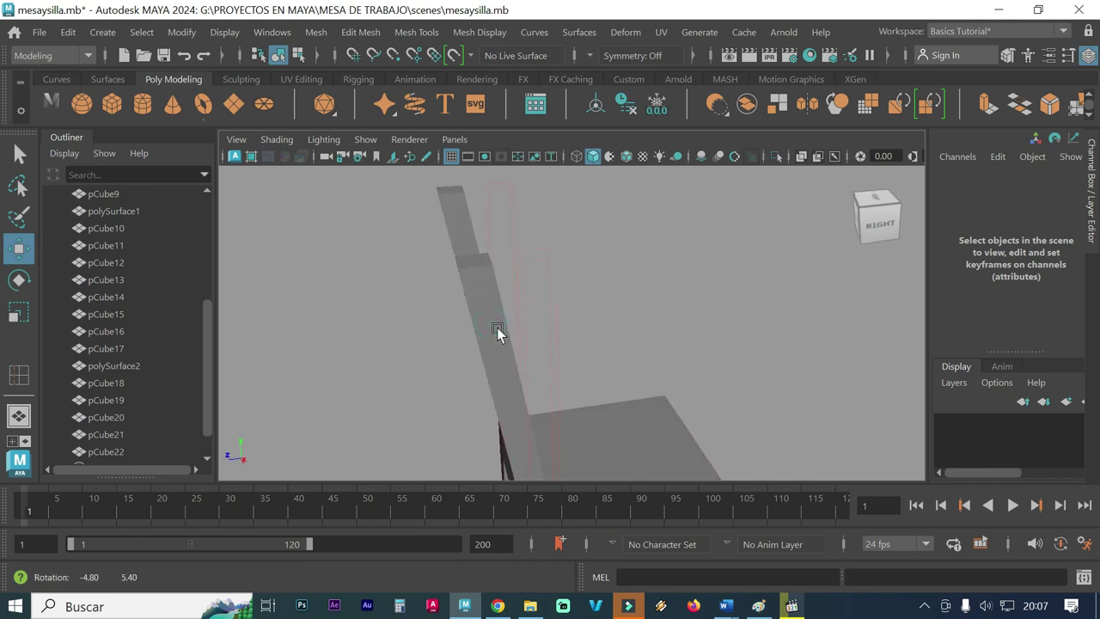
pyautogui.keyDown('alt'); pyautogui.moveTo(569, 404); pyautogui.dragTo(508, 384, button='right'); pyautogui.keyUp('alt')
pyautogui.keyDown('alt'); pyautogui.moveTo(567, 399); pyautogui.dragTo(498, 326); pyautogui.keyUp('alt')
pyautogui.moveTo(498, 326)
pyautogui.keyDown('alt'); pyautogui.mouseDown(button='right')
pyautogui.moveTo(465, 342)
pyautogui.moveTo(498, 355)
pyautogui.mouseUp(button='right'); pyautogui.keyUp('alt')
pyautogui.keyDown('alt'); pyautogui.moveTo(498, 355); pyautogui.dragTo(457, 349); pyautogui.keyUp('alt')
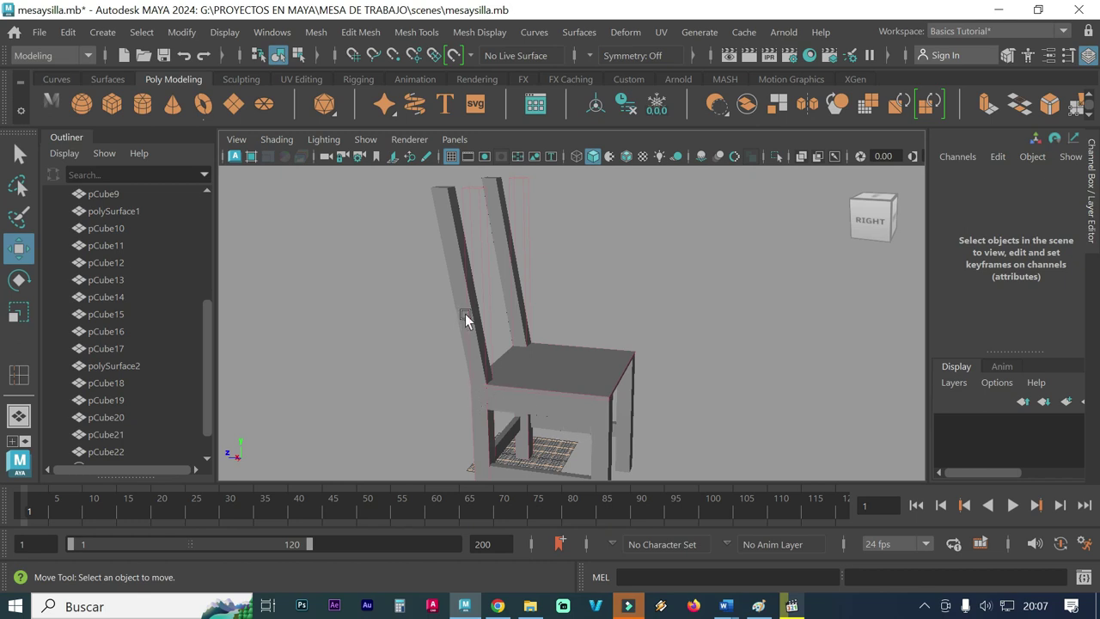
pyautogui.keyDown('alt'); pyautogui.moveTo(425, 284); pyautogui.dragTo(614, 282, button='right'); pyautogui.keyUp('alt')
pyautogui.keyDown('alt'); pyautogui.moveTo(435, 265); pyautogui.dragTo(493, 341, button='right'); pyautogui.keyUp('alt')
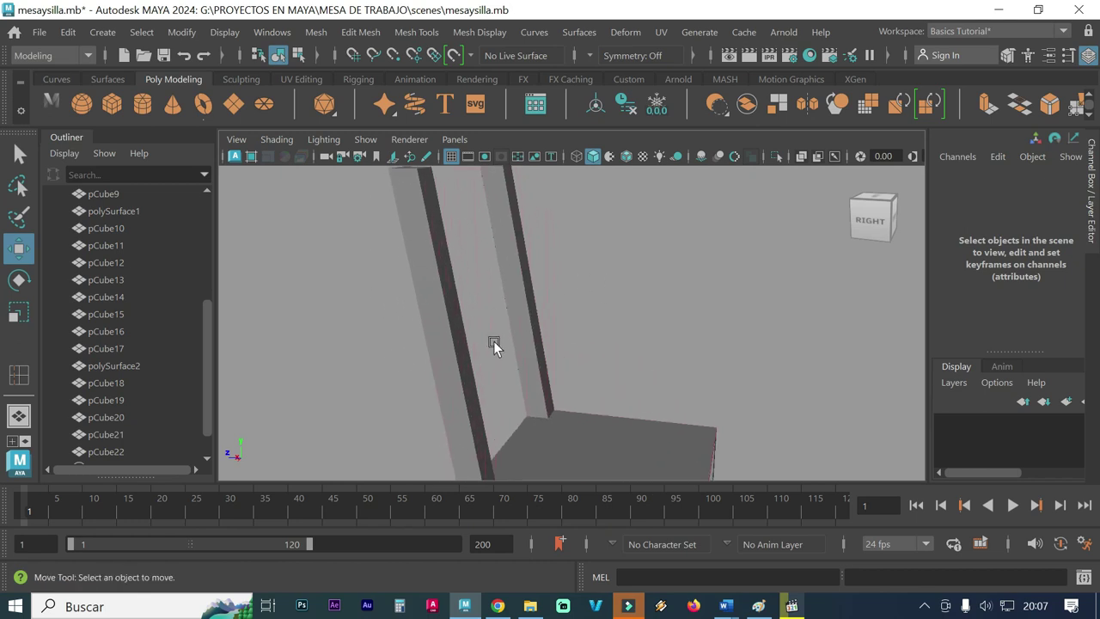
pyautogui.moveTo(422, 294)
pyautogui.keyDown('alt'); pyautogui.mouseDown(button='right')
pyautogui.moveTo(458, 339)
pyautogui.moveTo(500, 304)
pyautogui.moveTo(442, 291)
pyautogui.moveTo(456, 342)
pyautogui.mouseUp(button='right'); pyautogui.keyUp('alt')
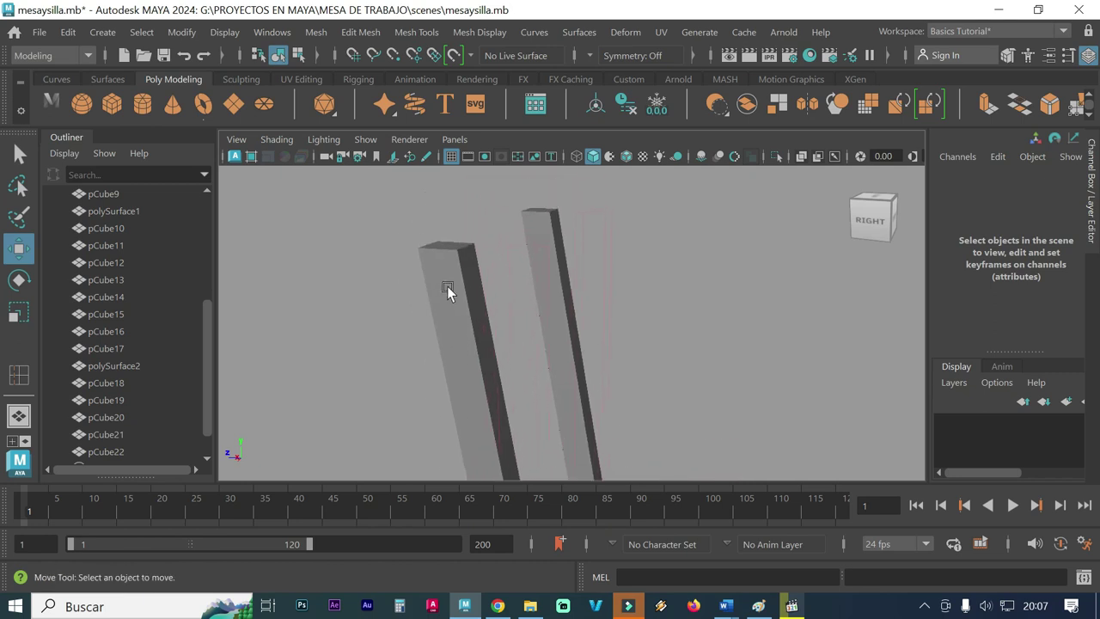
pyautogui.keyDown('alt'); pyautogui.moveTo(446, 286); pyautogui.dragTo(501, 320, button='right'); pyautogui.keyUp('alt')
# Step: Box-select the top vertices of posts pCube18 and pCube13 in vertex mode, then switch to Scale
pyautogui.rightClick(509, 306)
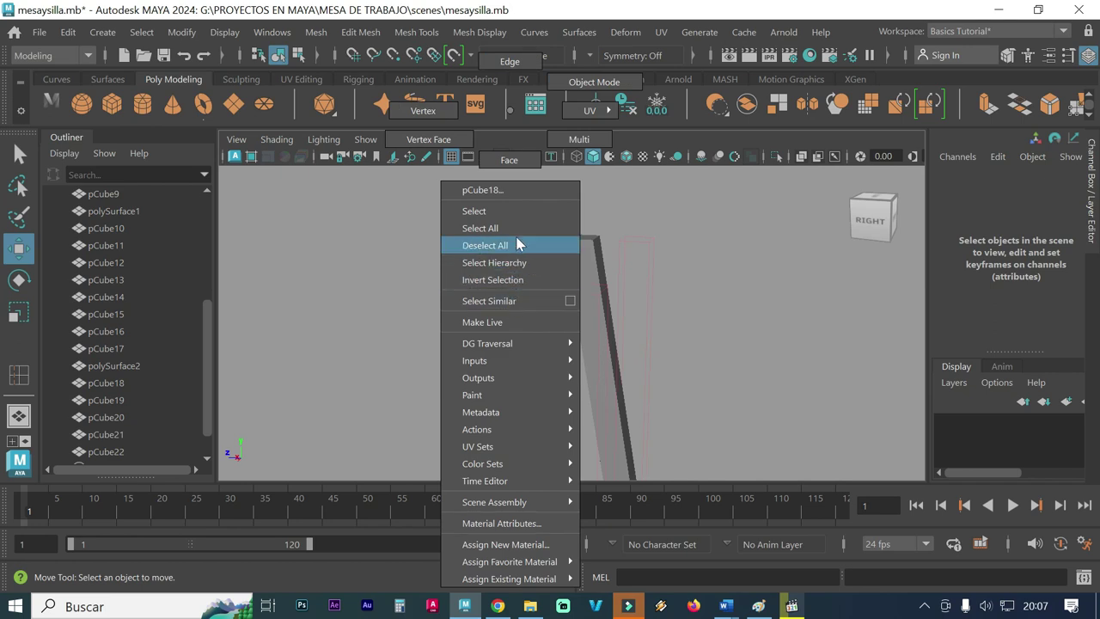
pyautogui.click(425, 113)
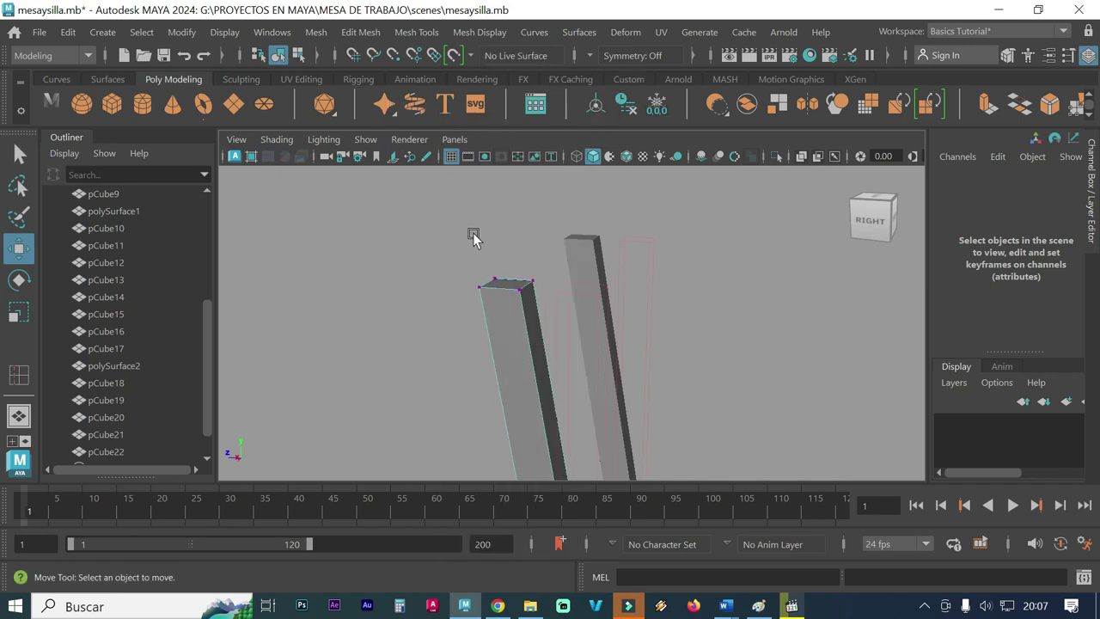
pyautogui.moveTo(550, 301); pyautogui.dragTo(419, 254)
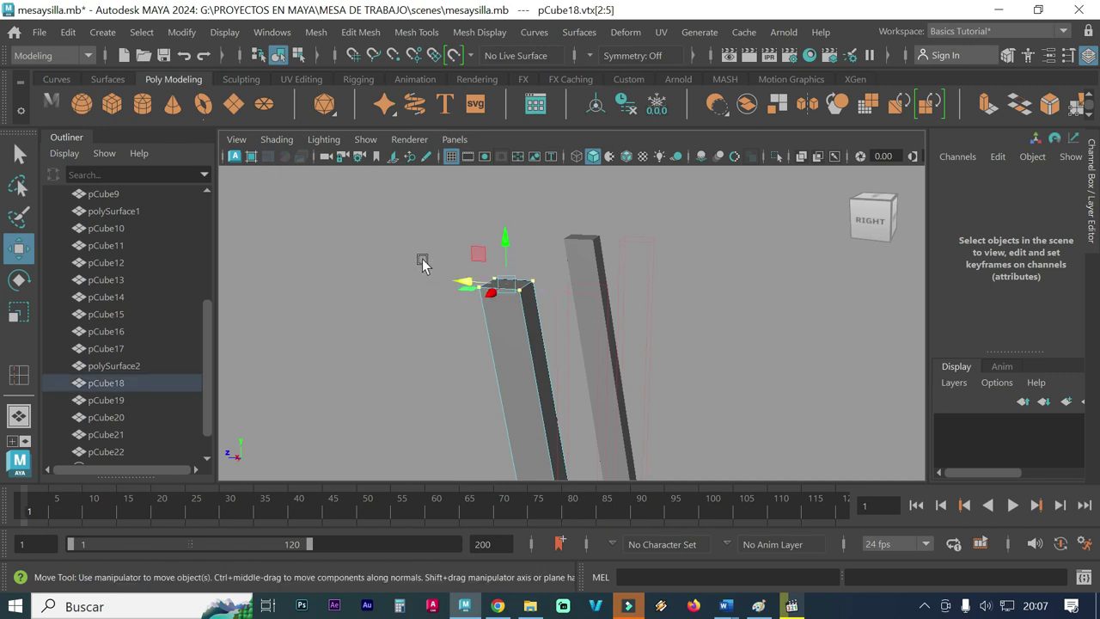
pyautogui.keyDown('shift'); pyautogui.rightClick(581, 263); pyautogui.keyUp('shift')
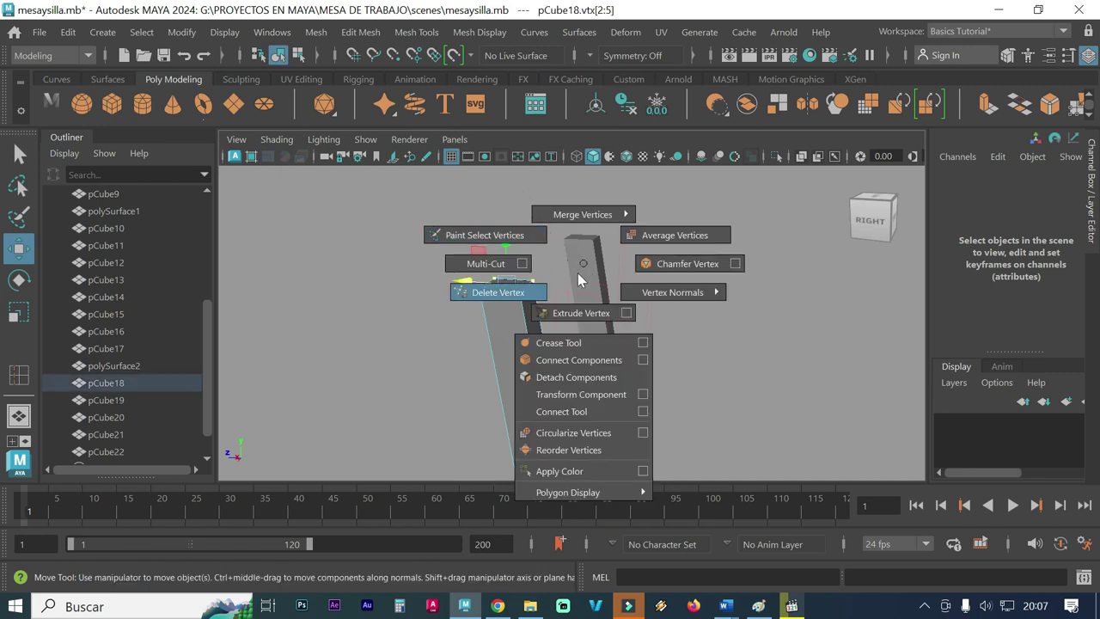
pyautogui.moveTo(581, 110)
pyautogui.mouseDown(button='right')
pyautogui.moveTo(526, 169)
pyautogui.moveTo(500, 112)
pyautogui.mouseUp(button='right')
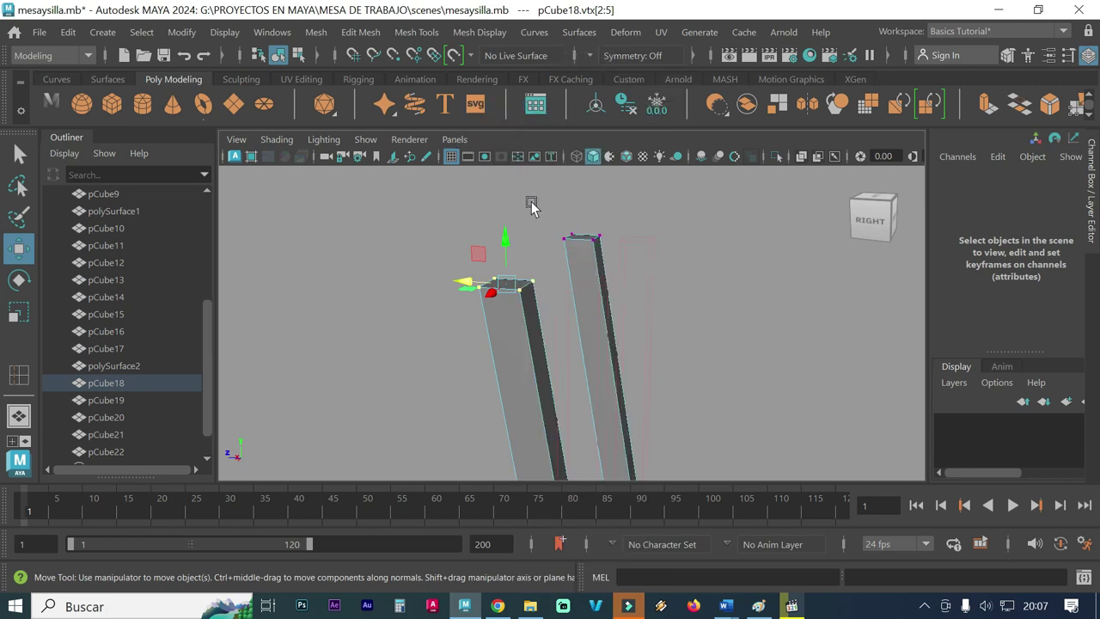
pyautogui.keyDown('shift'); pyautogui.moveTo(626, 256); pyautogui.dragTo(543, 220); pyautogui.keyUp('shift')
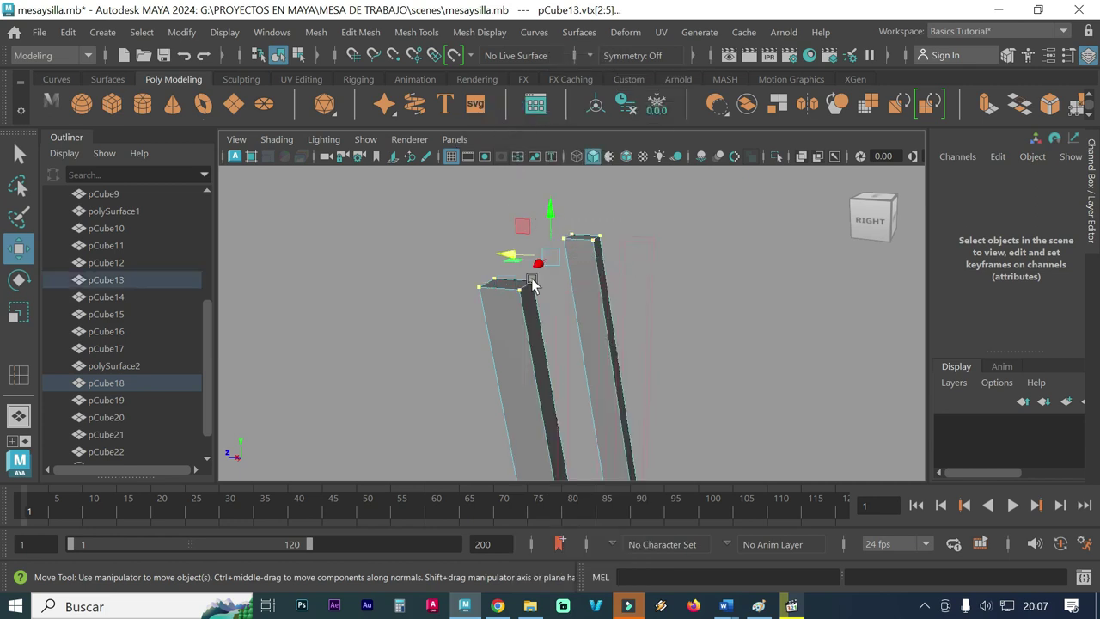
pyautogui.keyDown('alt'); pyautogui.moveTo(432, 327); pyautogui.dragTo(451, 353); pyautogui.keyUp('alt')
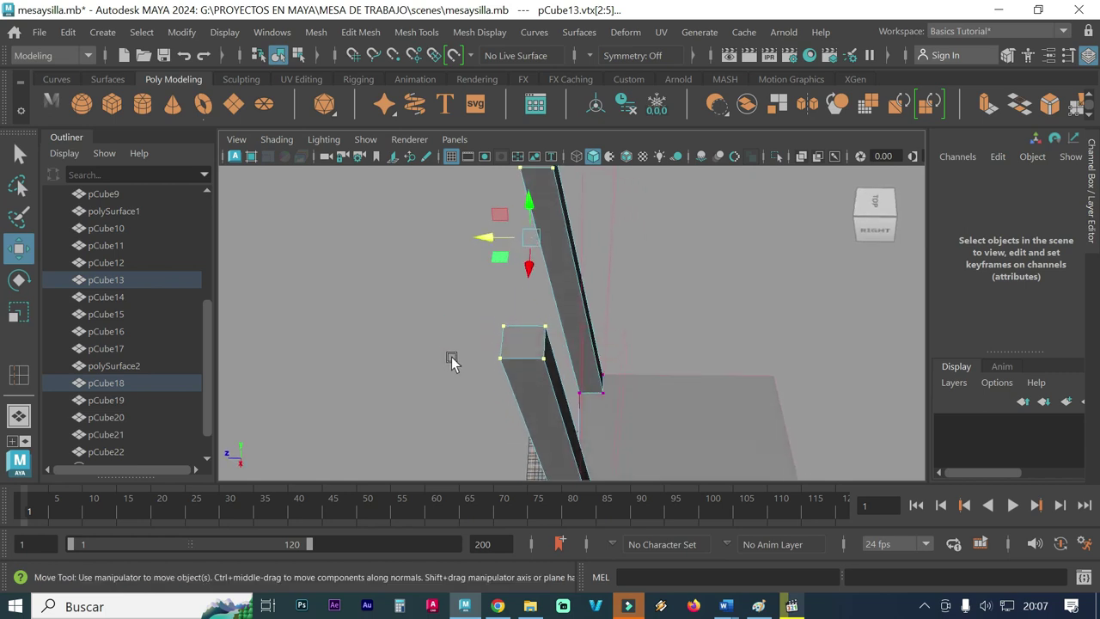
pyautogui.press('r')
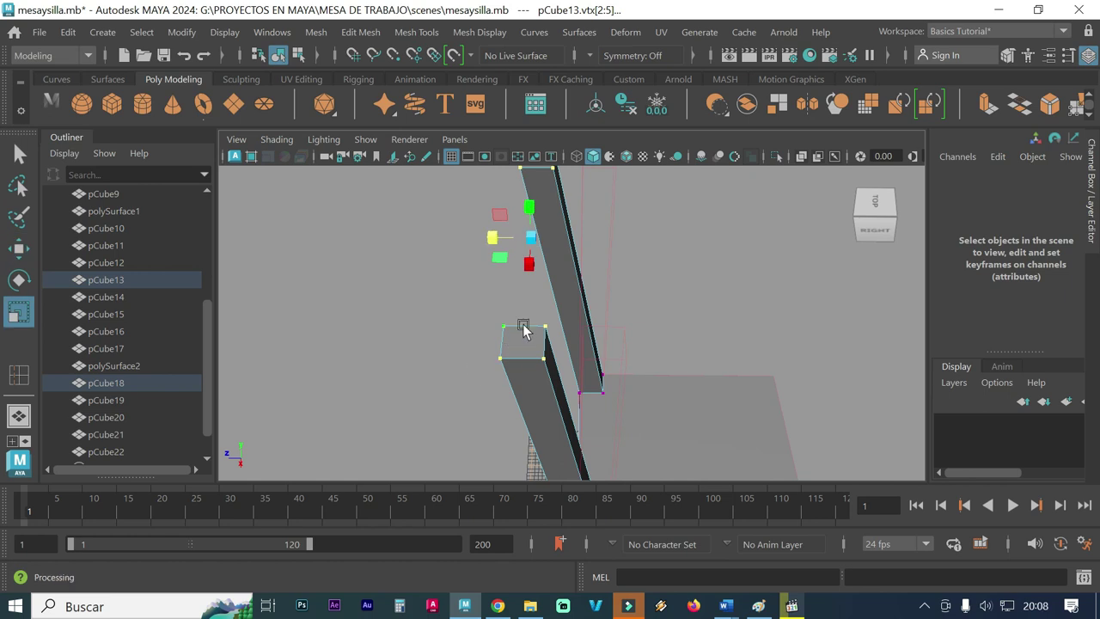
# Step: Shrink both post tops slightly together
pyautogui.moveTo(530, 238)
pyautogui.mouseDown()
pyautogui.moveTo(494, 266)
pyautogui.moveTo(606, 309)
pyautogui.moveTo(532, 306)
pyautogui.mouseUp()
pyautogui.keyDown('alt'); pyautogui.moveTo(619, 330); pyautogui.dragTo(591, 336); pyautogui.keyUp('alt')
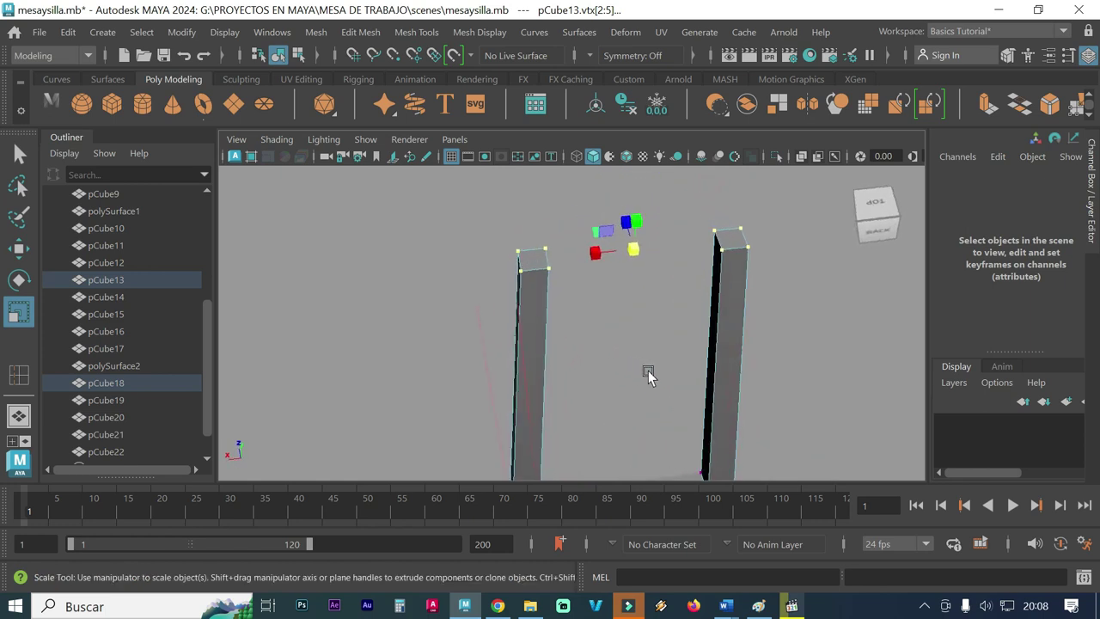
pyautogui.scroll(-3, 648, 371)
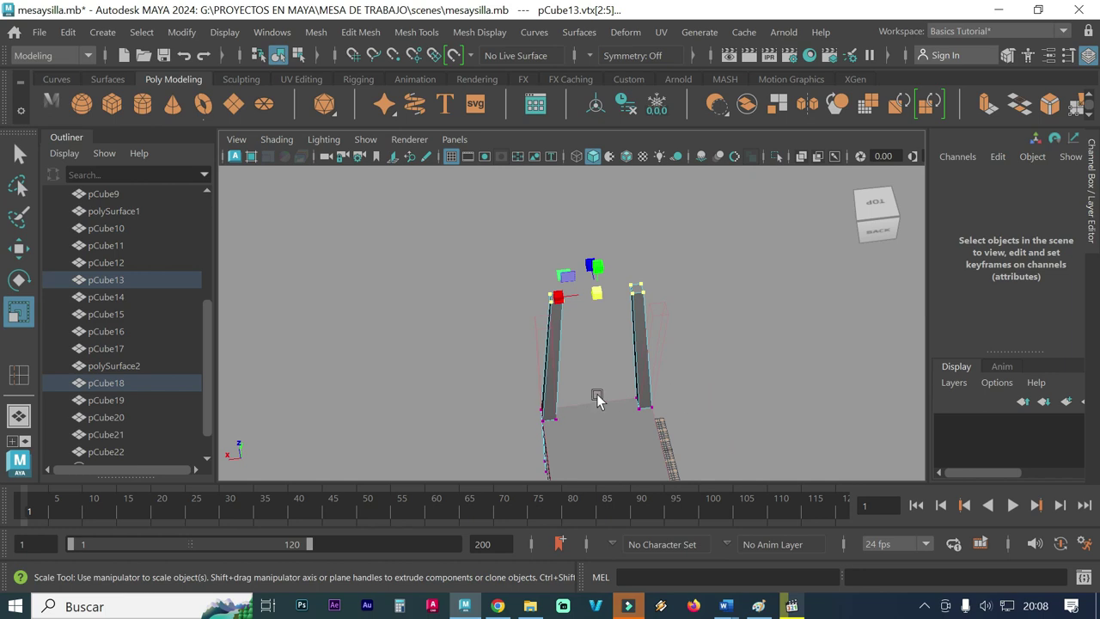
pyautogui.moveTo(562, 393)
pyautogui.keyDown('alt'); pyautogui.mouseDown()
pyautogui.moveTo(530, 400)
pyautogui.moveTo(601, 412)
pyautogui.moveTo(498, 368)
pyautogui.mouseUp(); pyautogui.keyUp('alt')
pyautogui.moveTo(440, 369)
pyautogui.keyDown('alt'); pyautogui.mouseDown(button='right')
pyautogui.moveTo(618, 366)
pyautogui.moveTo(590, 356)
pyautogui.mouseUp(button='right'); pyautogui.keyUp('alt')
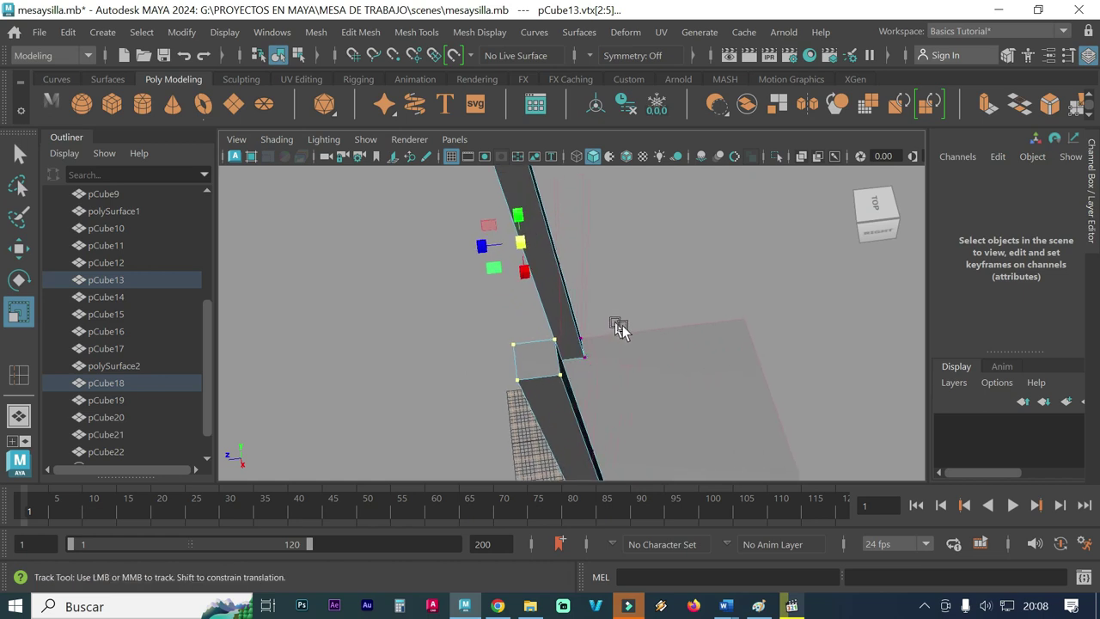
pyautogui.keyDown('alt'); pyautogui.moveTo(619, 326); pyautogui.dragTo(641, 347, button='middle'); pyautogui.keyUp('alt')
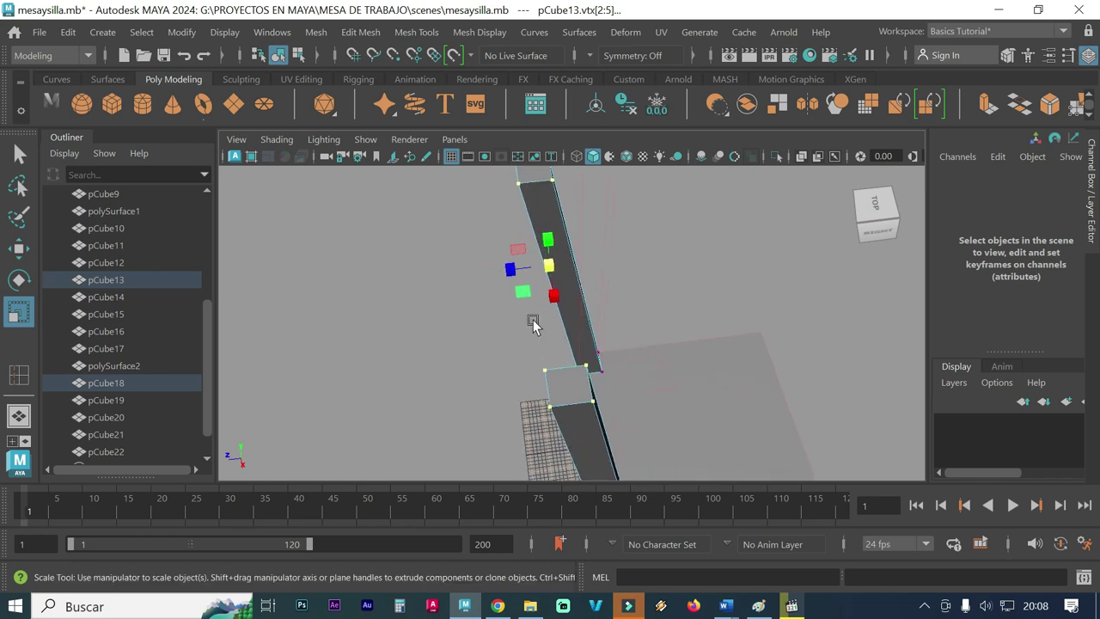
# Step: Scale the post's top faces down along Z to about 0.8 and inspect the taper
pyautogui.moveTo(514, 279); pyautogui.dragTo(516, 273)
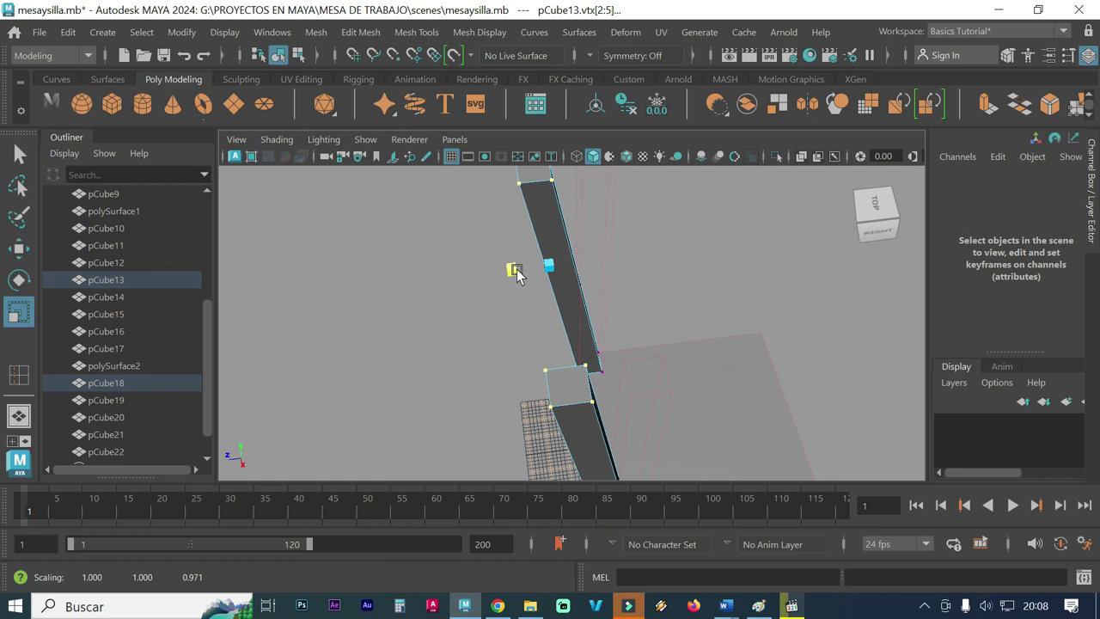
pyautogui.moveTo(516, 273); pyautogui.dragTo(523, 270)
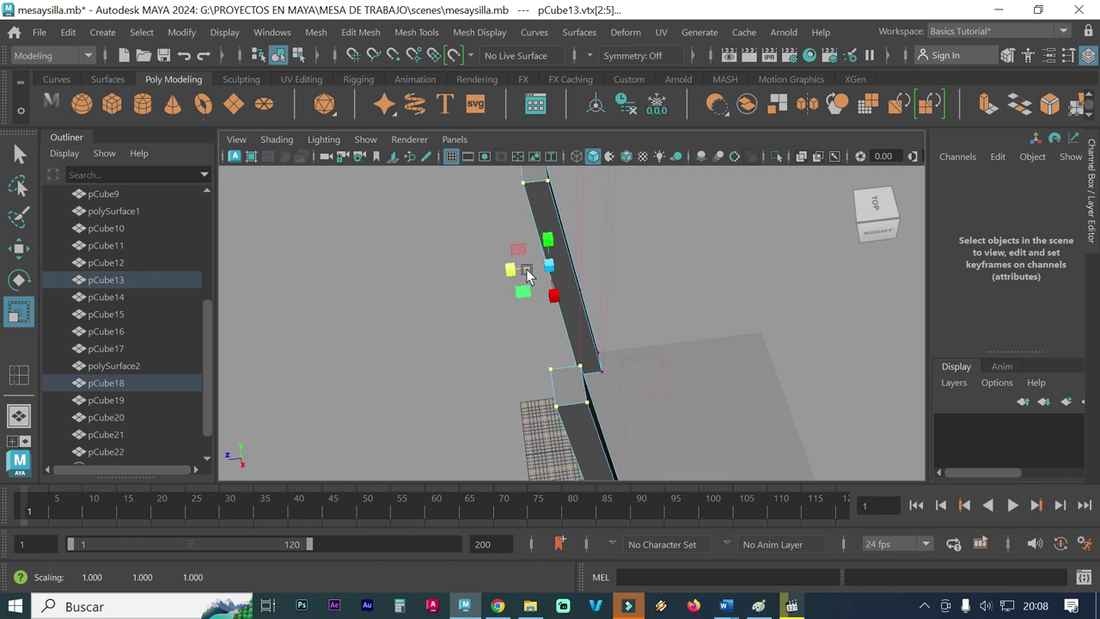
pyautogui.moveTo(592, 313)
pyautogui.keyDown('alt'); pyautogui.mouseDown()
pyautogui.moveTo(619, 313)
pyautogui.moveTo(586, 288)
pyautogui.mouseUp(); pyautogui.keyUp('alt')
pyautogui.moveTo(626, 294)
pyautogui.keyDown('alt'); pyautogui.mouseDown(button='right')
pyautogui.moveTo(449, 278)
pyautogui.moveTo(491, 298)
pyautogui.mouseUp(button='right'); pyautogui.keyUp('alt')
pyautogui.moveTo(489, 341)
pyautogui.keyDown('alt'); pyautogui.mouseDown(button='right')
pyautogui.moveTo(642, 344)
pyautogui.moveTo(586, 279)
pyautogui.mouseUp(button='right'); pyautogui.keyUp('alt')
pyautogui.moveTo(522, 318)
pyautogui.keyDown('alt'); pyautogui.mouseDown()
pyautogui.moveTo(488, 336)
pyautogui.moveTo(507, 344)
pyautogui.moveTo(478, 241)
pyautogui.mouseUp(); pyautogui.keyUp('alt')
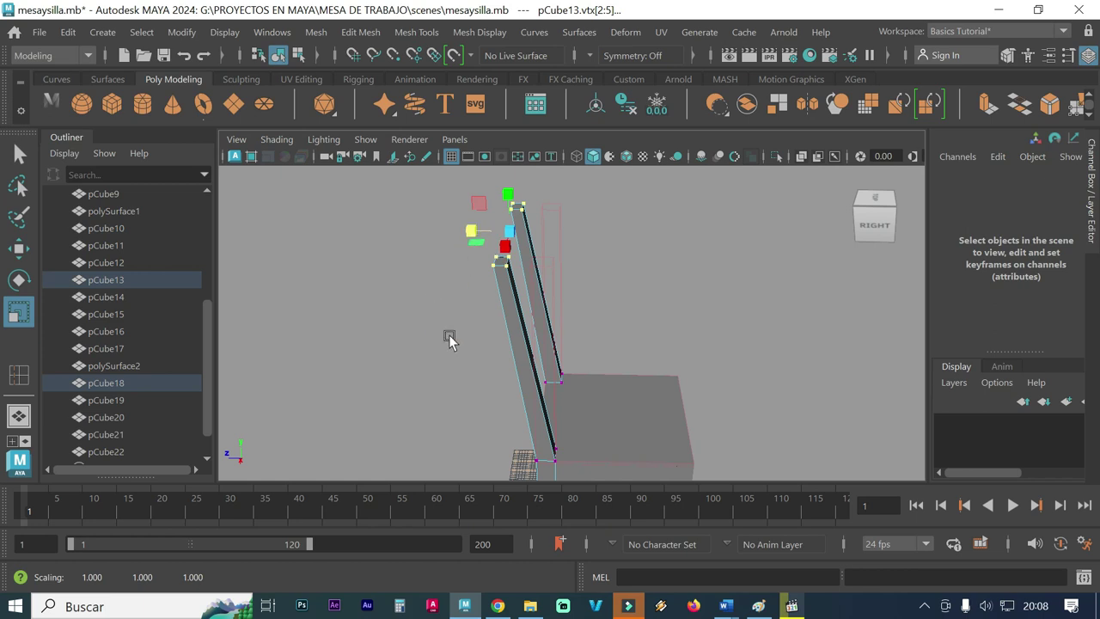
pyautogui.keyDown('alt'); pyautogui.moveTo(450, 336); pyautogui.dragTo(468, 322); pyautogui.keyUp('alt')
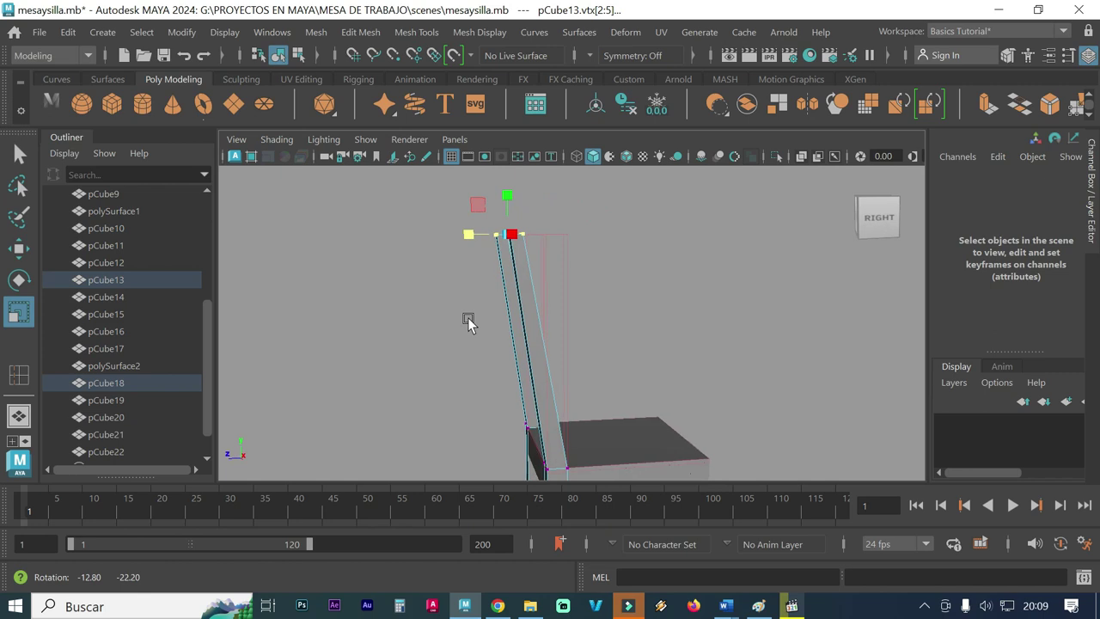
pyautogui.keyDown('alt'); pyautogui.moveTo(645, 347); pyautogui.dragTo(493, 339, button='right'); pyautogui.keyUp('alt')
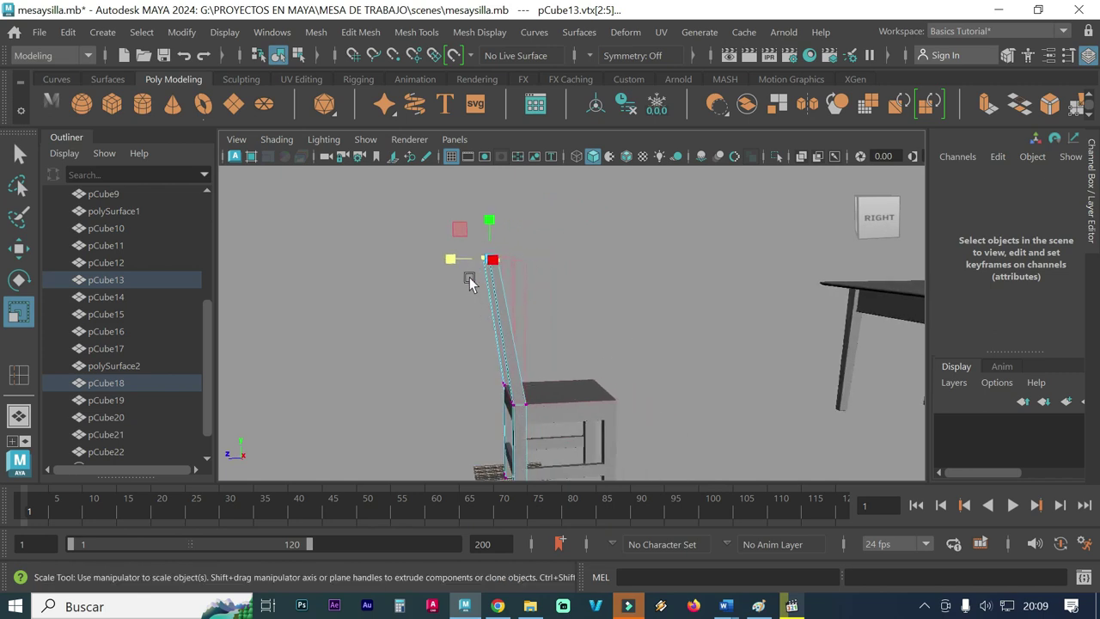
pyautogui.scroll(3, 466, 313)
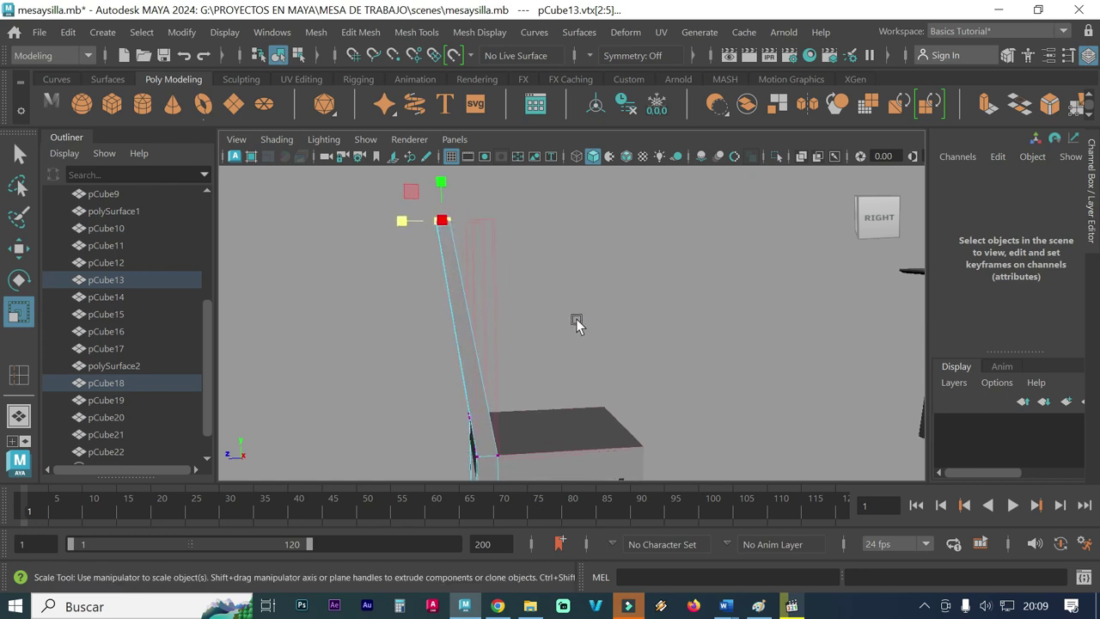
pyautogui.keyDown('alt'); pyautogui.moveTo(508, 319); pyautogui.dragTo(420, 359); pyautogui.keyUp('alt')
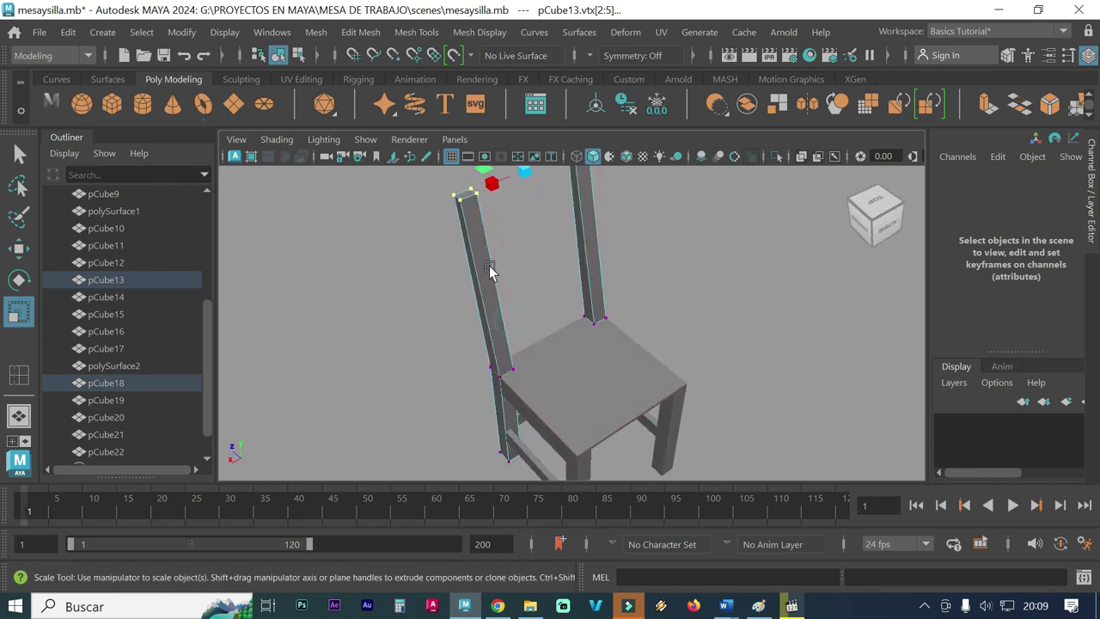
# Step: Select the whole back post pCube18 in object mode and open the Mesh Tools menu
pyautogui.scroll(3, 458, 356)
pyautogui.scroll(2, 588, 298)
pyautogui.scroll(1, 587, 298)
pyautogui.scroll(2, 426, 303)
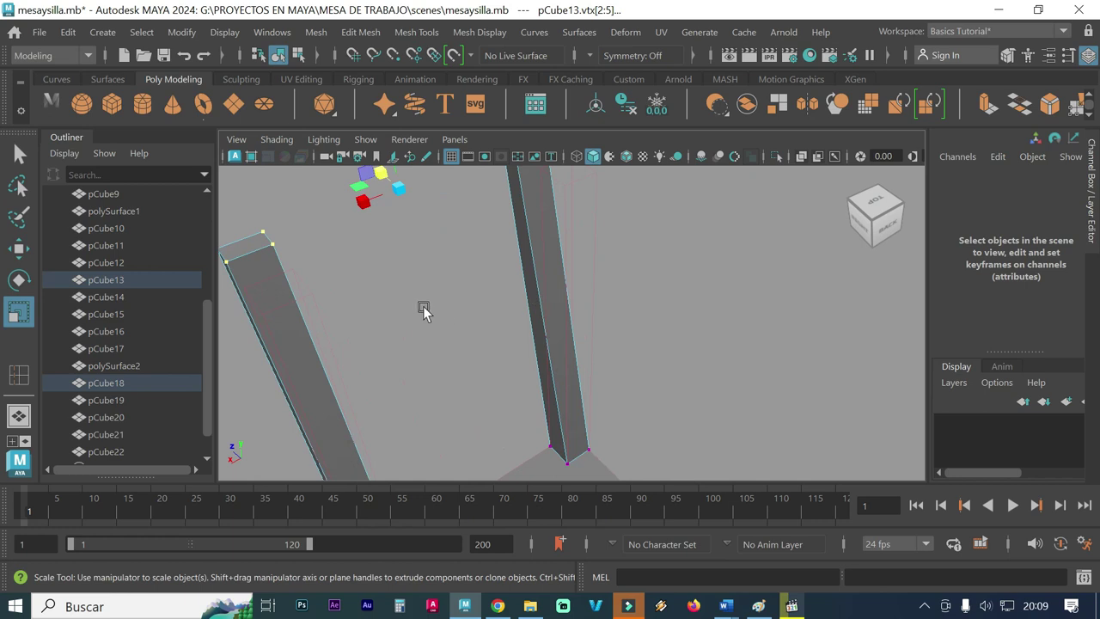
pyautogui.scroll(-2, 507, 373)
pyautogui.scroll(2, 513, 364)
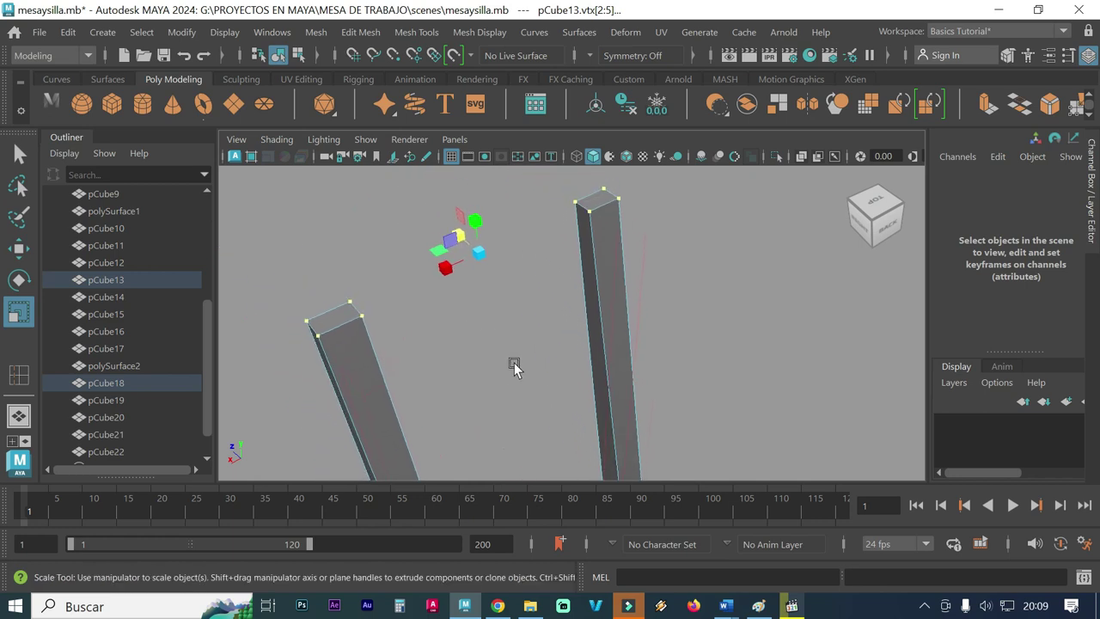
pyautogui.click(342, 355)
pyautogui.moveTo(342, 354); pyautogui.dragTo(404, 147, button='right')
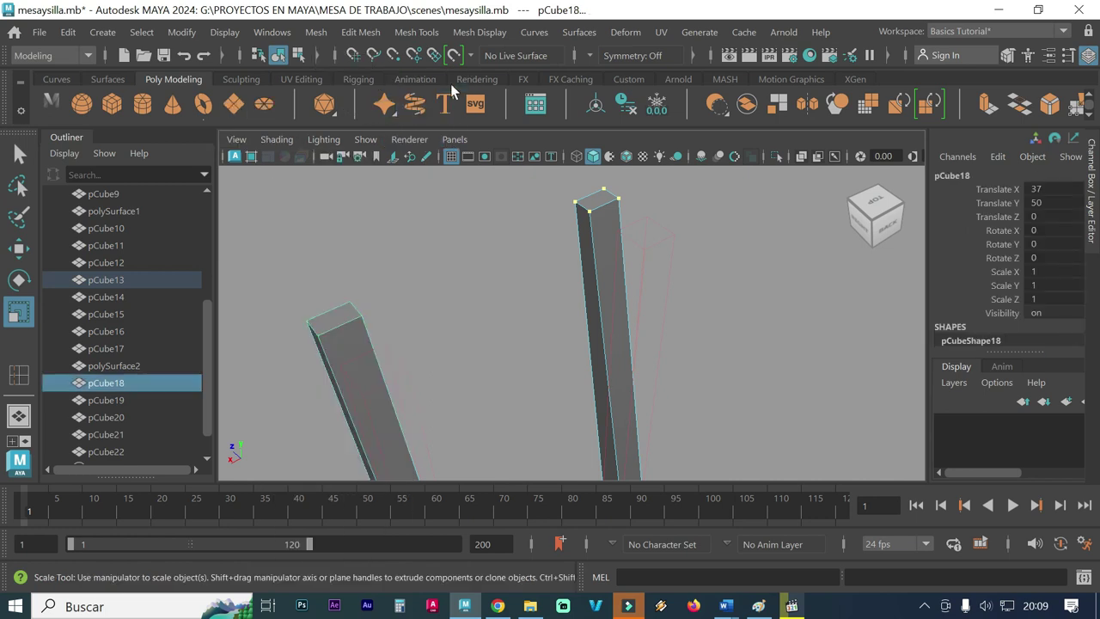
pyautogui.click(363, 35)
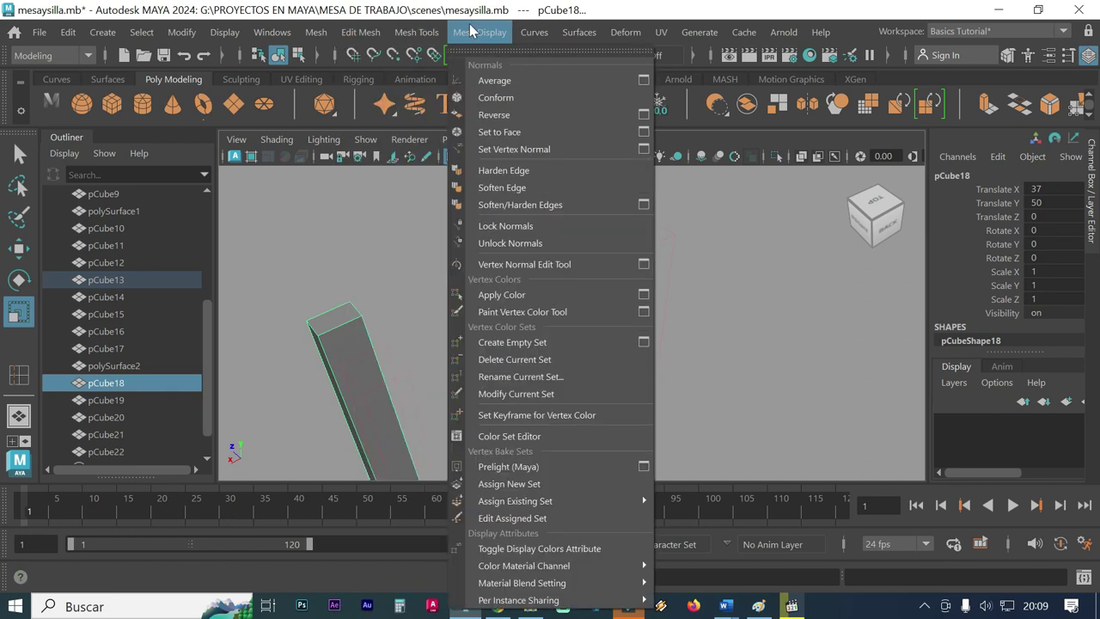
# Step: Insert edge loops across the upper part of back post pCube18, redoing a misplaced one
pyautogui.moveTo(416, 32)
pyautogui.click(444, 165)
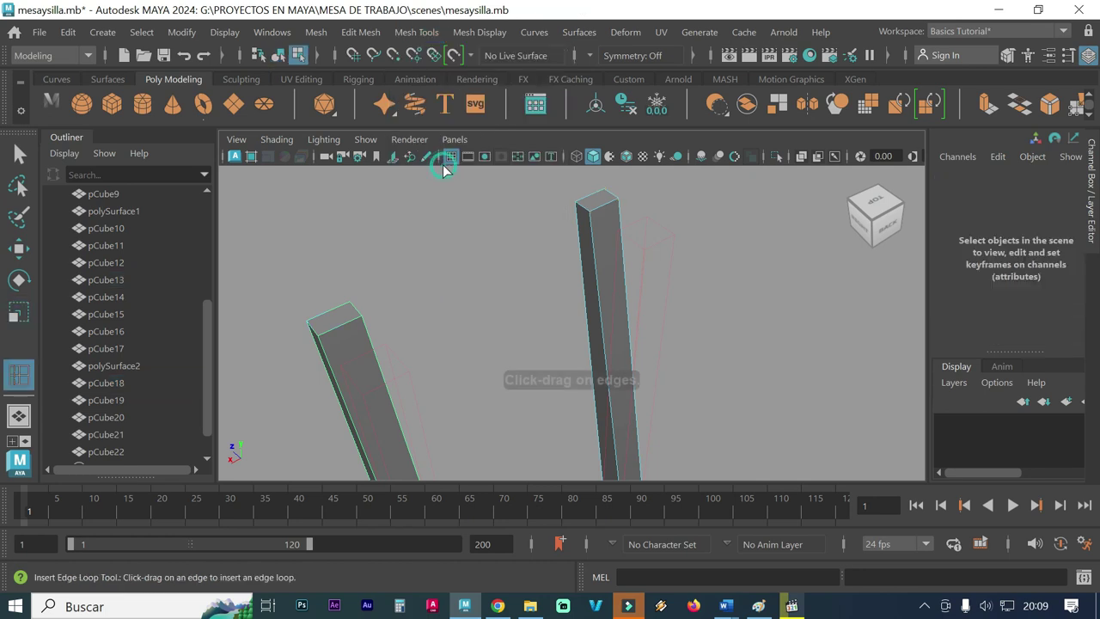
pyautogui.moveTo(430, 347)
pyautogui.keyDown('alt'); pyautogui.mouseDown()
pyautogui.moveTo(425, 326)
pyautogui.moveTo(396, 311)
pyautogui.mouseUp(); pyautogui.keyUp('alt')
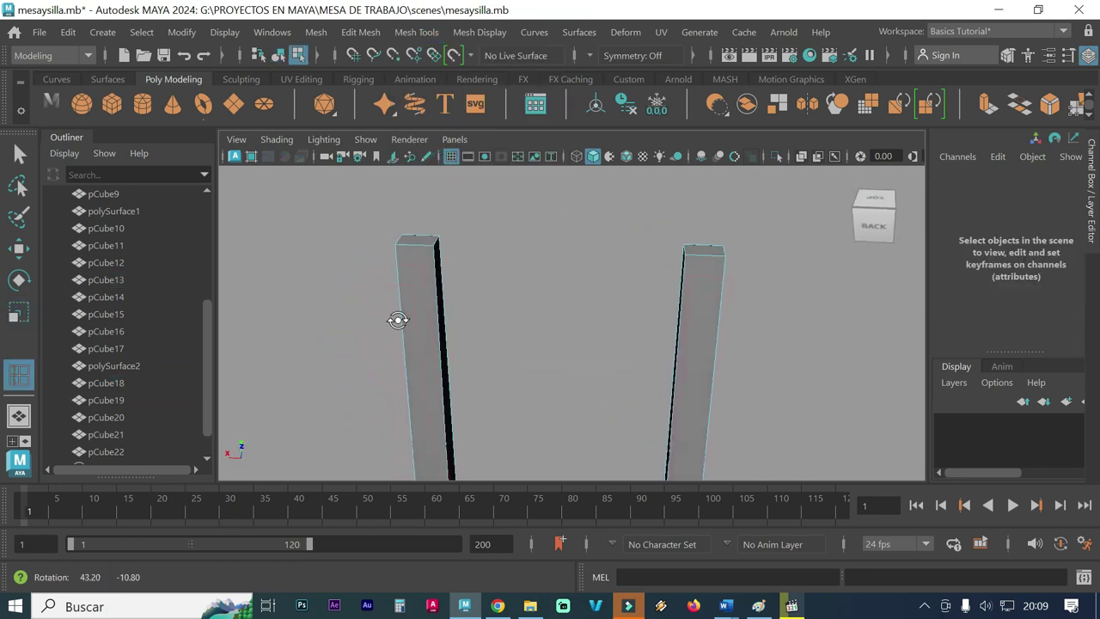
pyautogui.click(439, 271)
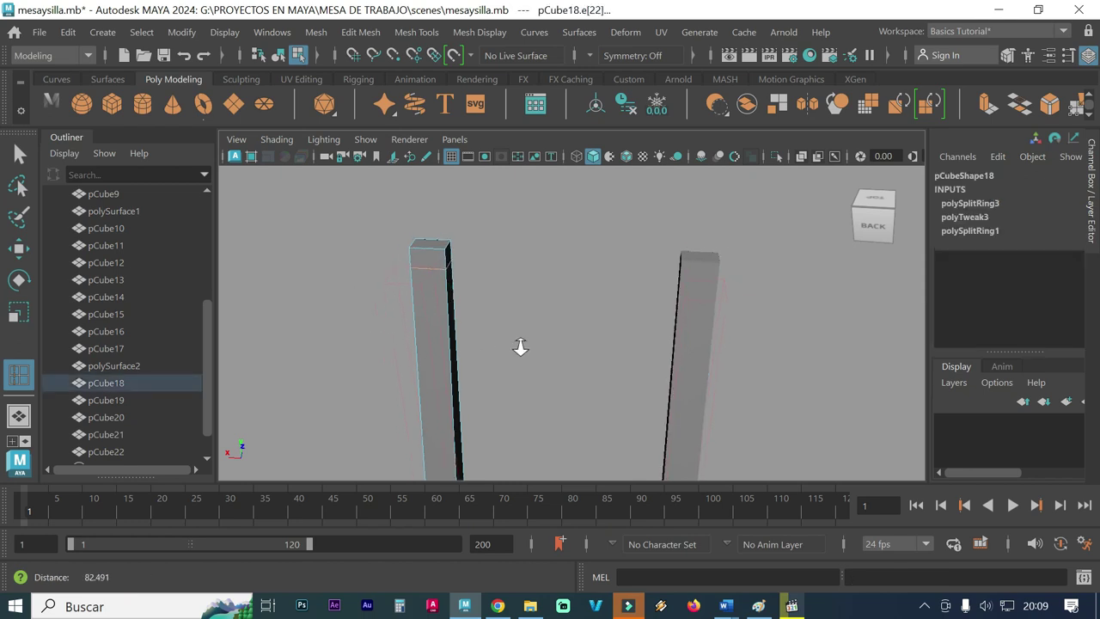
pyautogui.keyDown('alt'); pyautogui.moveTo(379, 324); pyautogui.dragTo(520, 352); pyautogui.keyUp('alt')
pyautogui.keyDown('alt'); pyautogui.moveTo(520, 351); pyautogui.dragTo(485, 264, button='middle'); pyautogui.keyUp('alt')
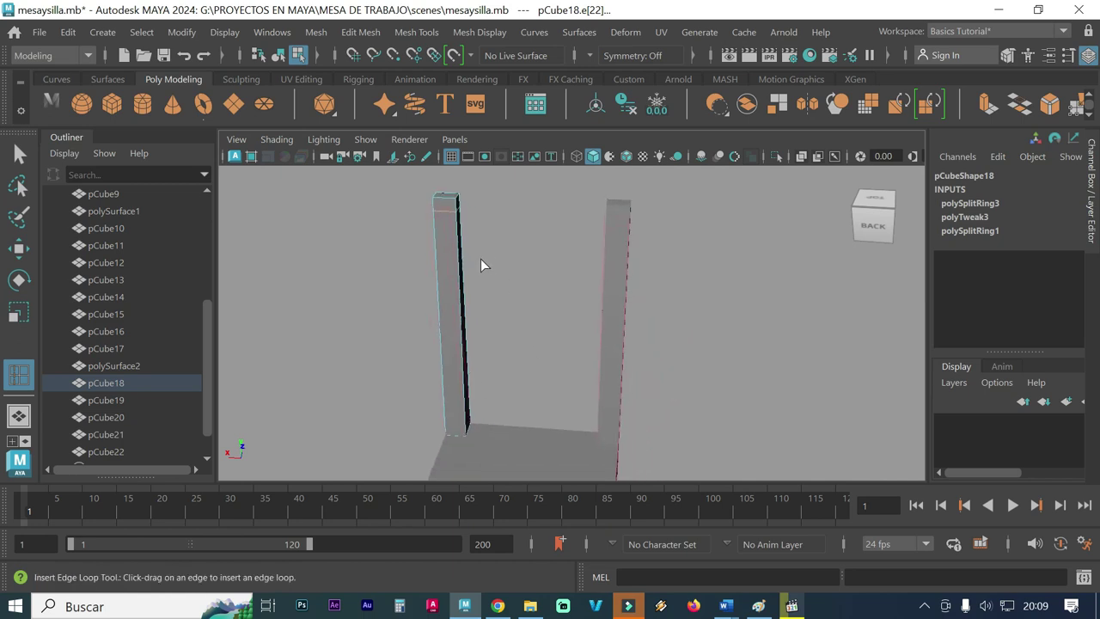
pyautogui.click(456, 247)
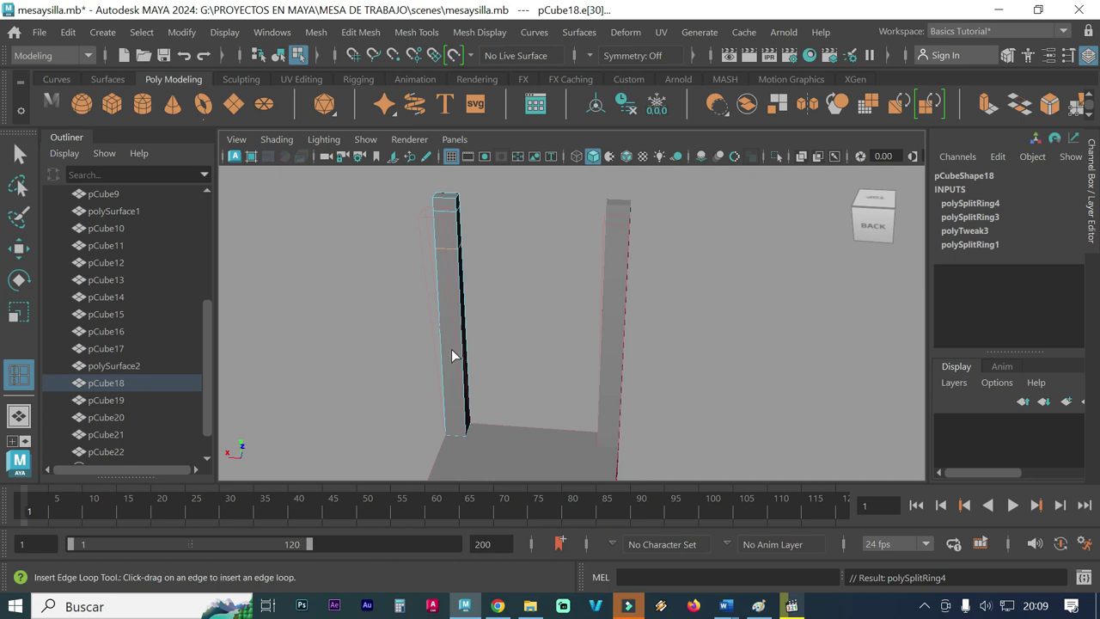
pyautogui.hotkey('ctrl', 'z')
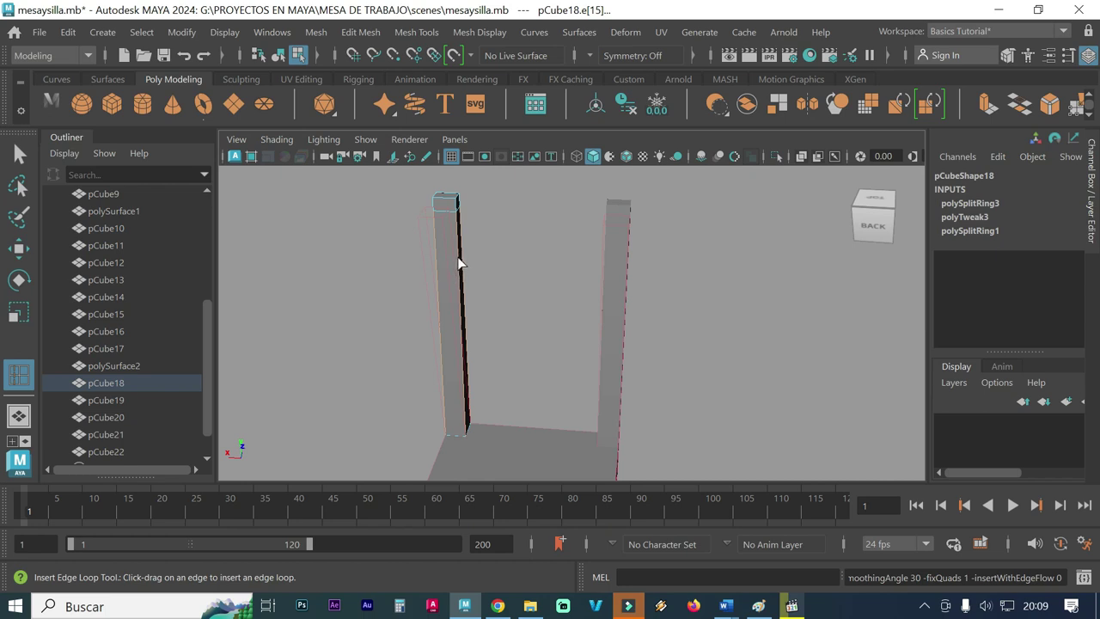
pyautogui.click(459, 263)
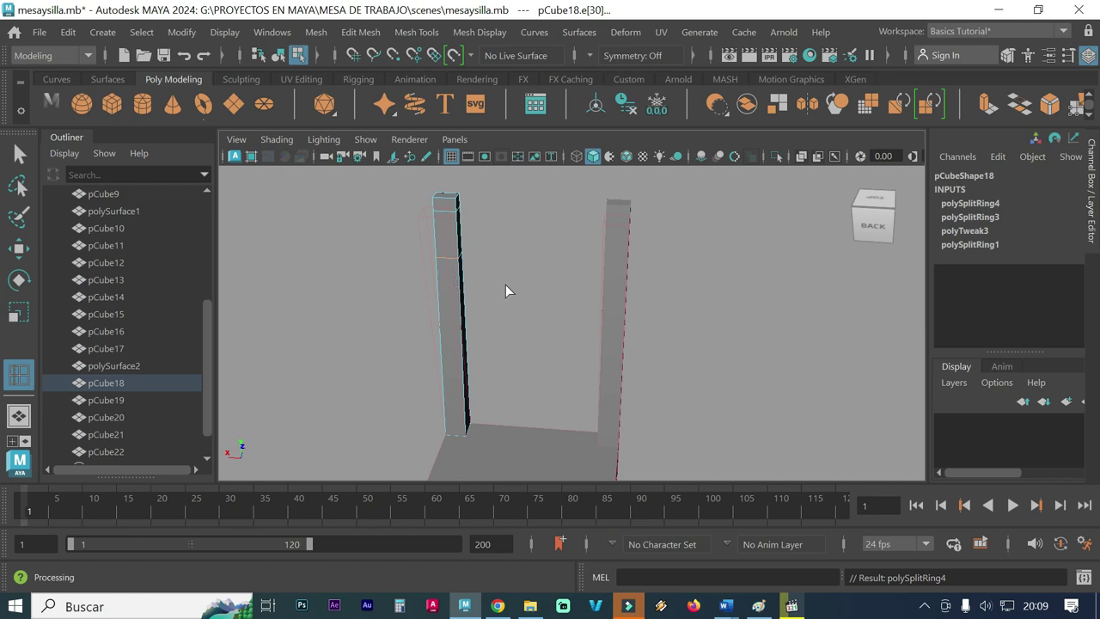
# Step: Undo and reinsert the latest edge loop at a better height on the post
pyautogui.moveTo(437, 309)
pyautogui.keyDown('alt'); pyautogui.mouseDown()
pyautogui.moveTo(386, 332)
pyautogui.moveTo(454, 339)
pyautogui.mouseUp(); pyautogui.keyUp('alt')
pyautogui.keyDown('alt'); pyautogui.moveTo(468, 345); pyautogui.dragTo(476, 235, button='middle'); pyautogui.keyUp('alt')
pyautogui.moveTo(476, 235)
pyautogui.keyDown('alt'); pyautogui.mouseDown()
pyautogui.moveTo(388, 228)
pyautogui.moveTo(392, 283)
pyautogui.moveTo(393, 256)
pyautogui.mouseUp(); pyautogui.keyUp('alt')
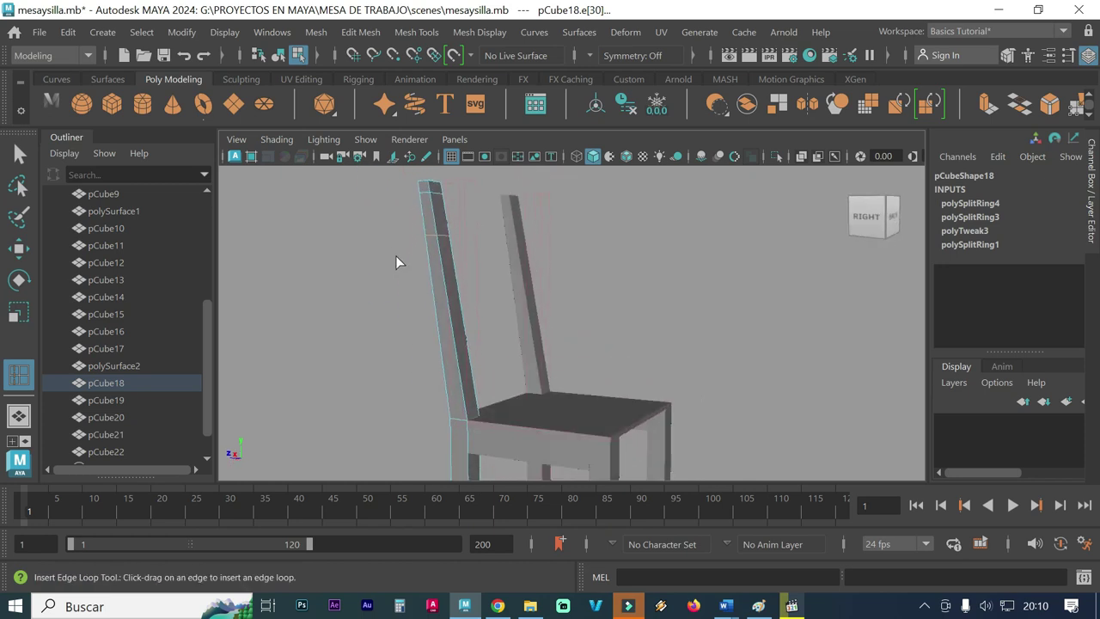
pyautogui.hotkey('ctrl', 'z')
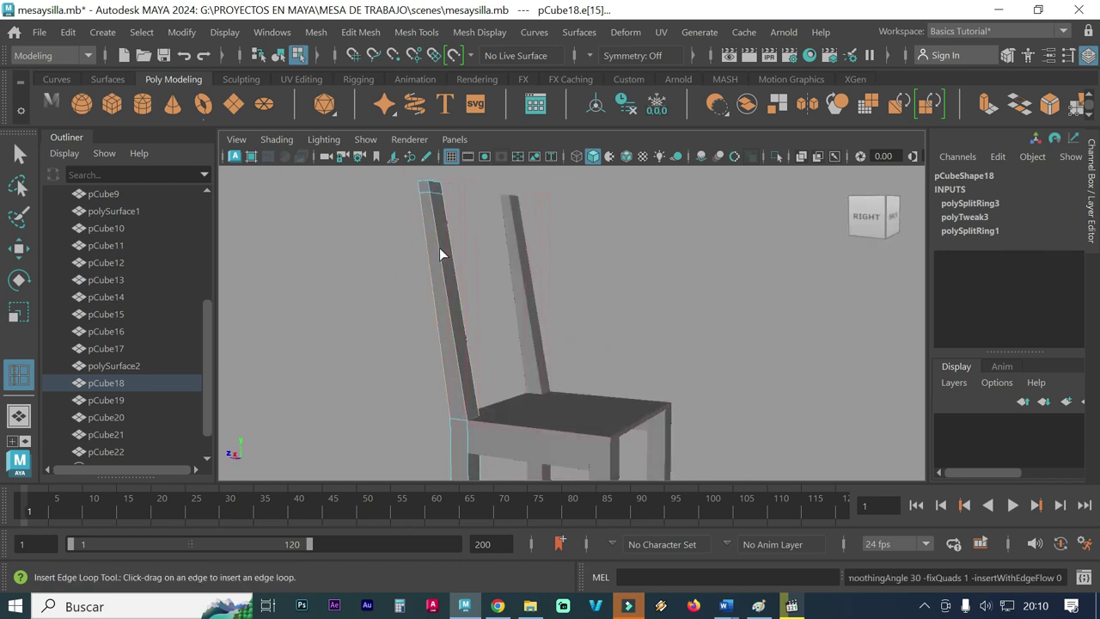
pyautogui.click(439, 248)
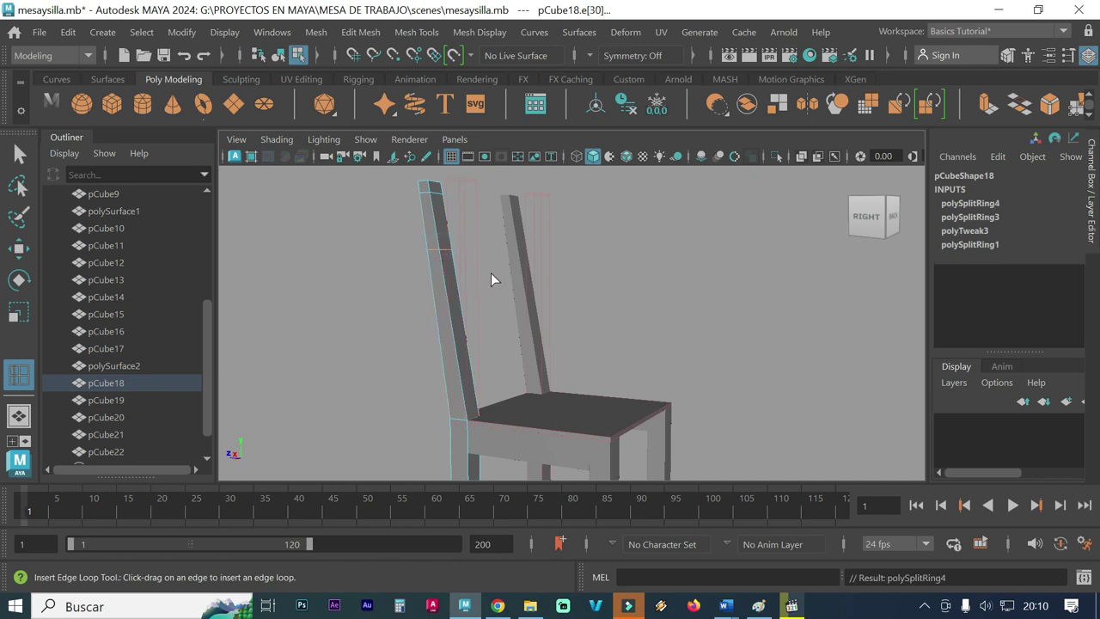
# Step: Orbit in on the chair back and select post pCube18
pyautogui.moveTo(495, 284)
pyautogui.keyDown('alt'); pyautogui.mouseDown()
pyautogui.moveTo(368, 291)
pyautogui.moveTo(548, 291)
pyautogui.moveTo(557, 271)
pyautogui.mouseUp(); pyautogui.keyUp('alt')
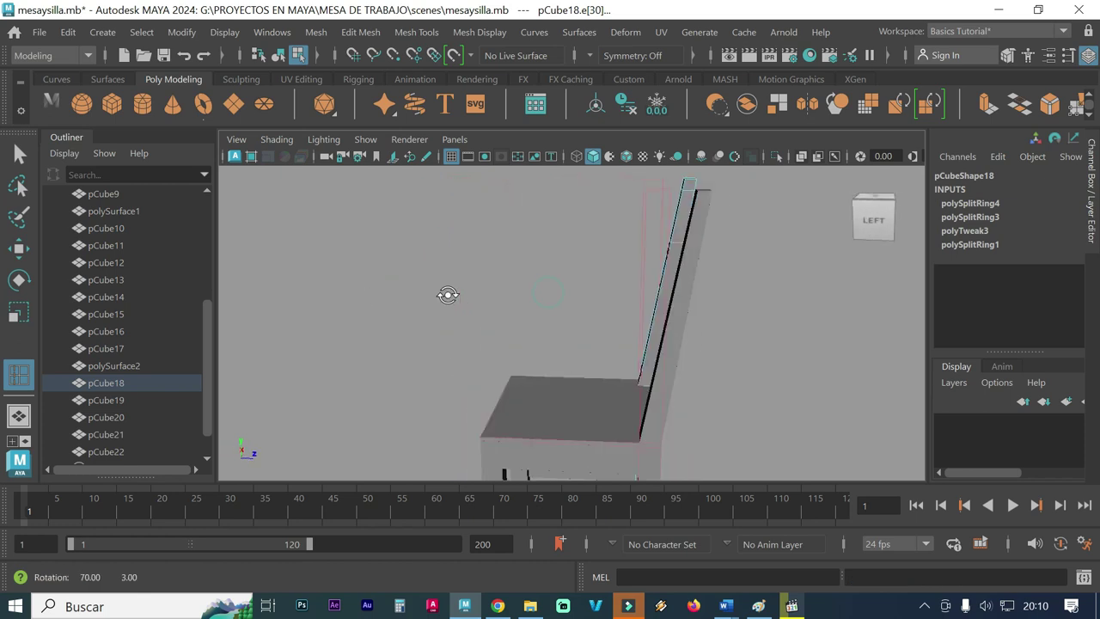
pyautogui.keyDown('alt'); pyautogui.moveTo(603, 267); pyautogui.dragTo(452, 294, button='middle'); pyautogui.keyUp('alt')
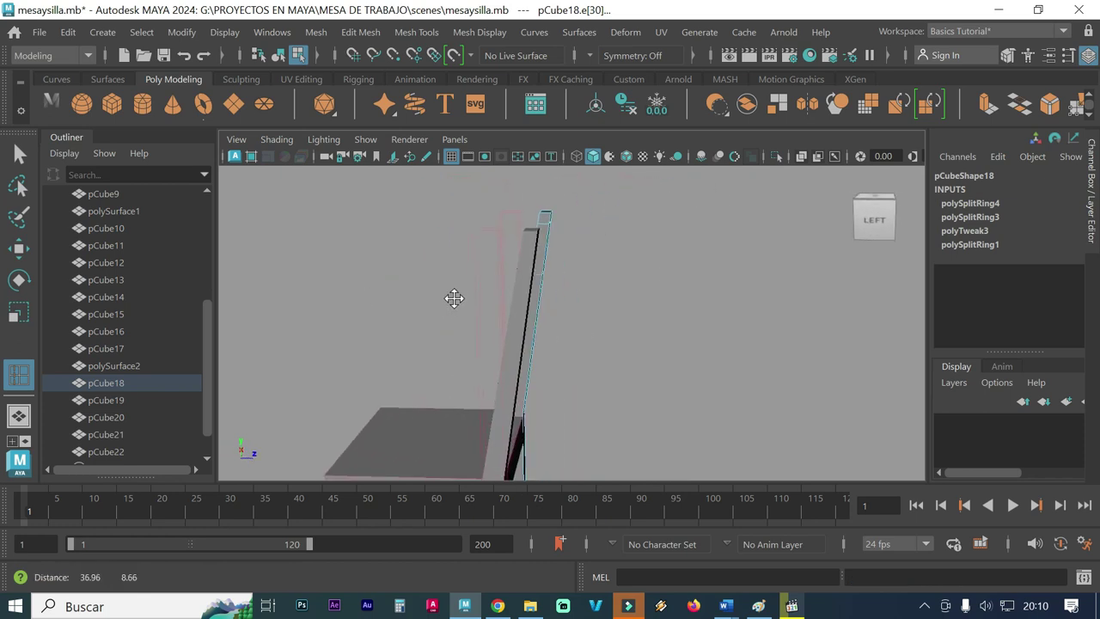
pyautogui.keyDown('alt'); pyautogui.moveTo(461, 280); pyautogui.dragTo(577, 256, button='right'); pyautogui.keyUp('alt')
pyautogui.keyDown('alt'); pyautogui.moveTo(578, 256); pyautogui.dragTo(485, 269, button='middle'); pyautogui.keyUp('alt')
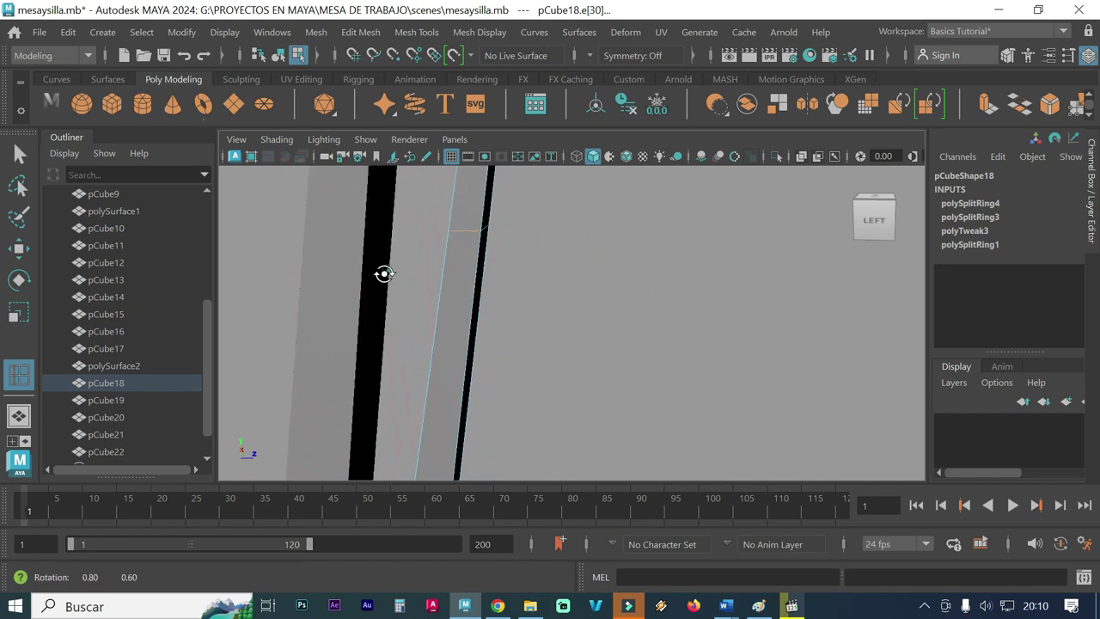
pyautogui.keyDown('alt'); pyautogui.moveTo(383, 272); pyautogui.dragTo(335, 301); pyautogui.keyUp('alt')
pyautogui.keyDown('alt'); pyautogui.moveTo(456, 232); pyautogui.dragTo(427, 302, button='middle'); pyautogui.keyUp('alt')
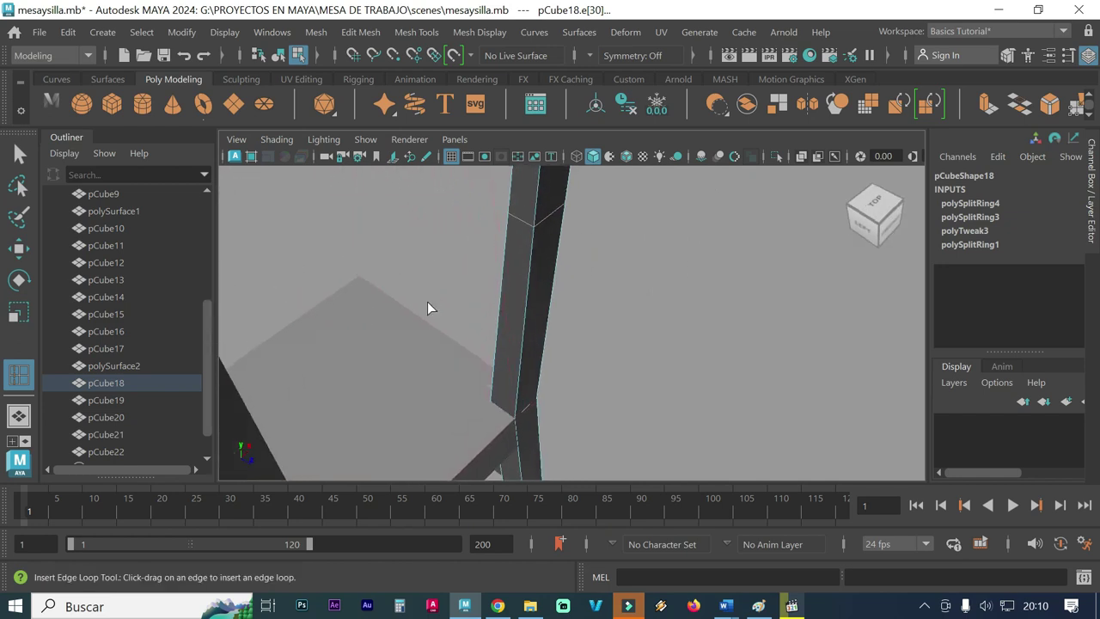
pyautogui.moveTo(526, 225); pyautogui.dragTo(514, 167, button='right')
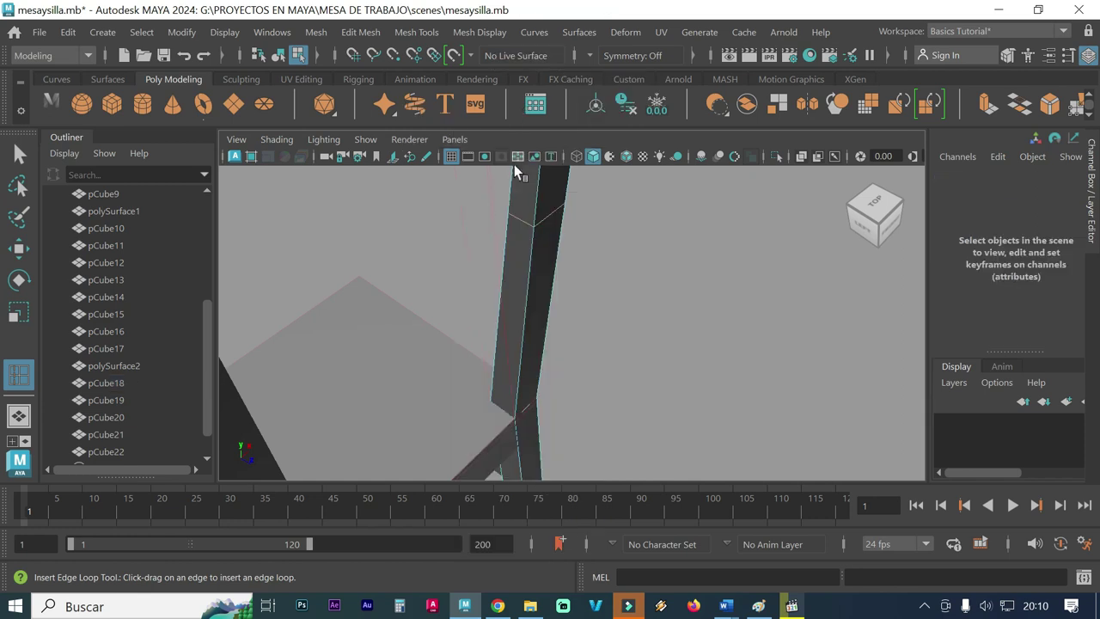
pyautogui.click(515, 197)
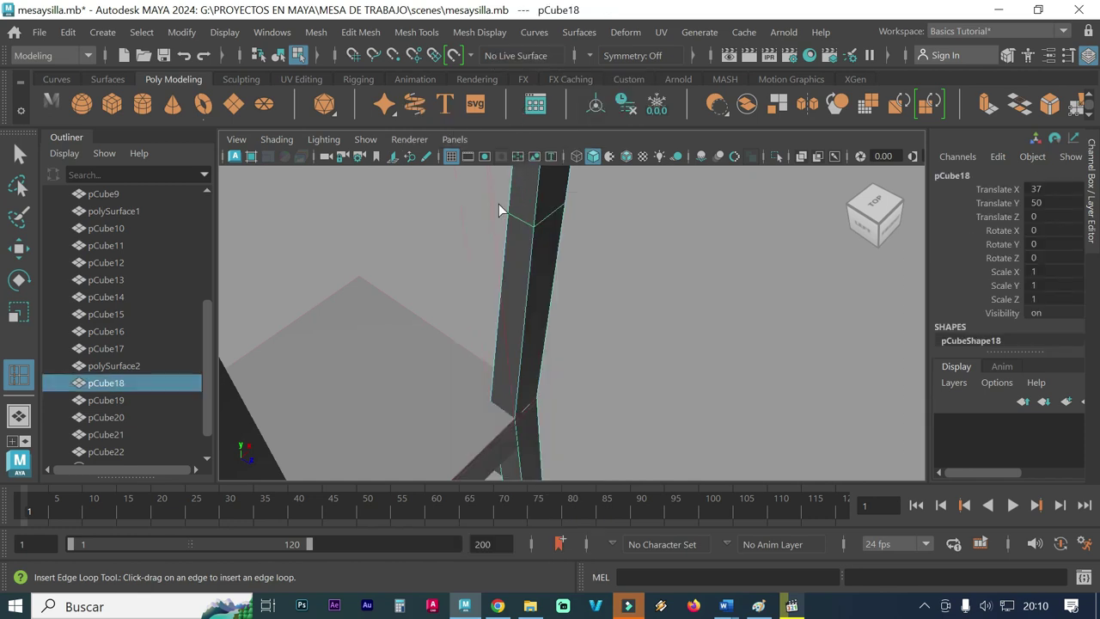
pyautogui.moveTo(438, 235)
pyautogui.keyDown('alt'); pyautogui.mouseDown()
pyautogui.moveTo(397, 229)
pyautogui.moveTo(489, 226)
pyautogui.moveTo(493, 244)
pyautogui.mouseUp(); pyautogui.keyUp('alt')
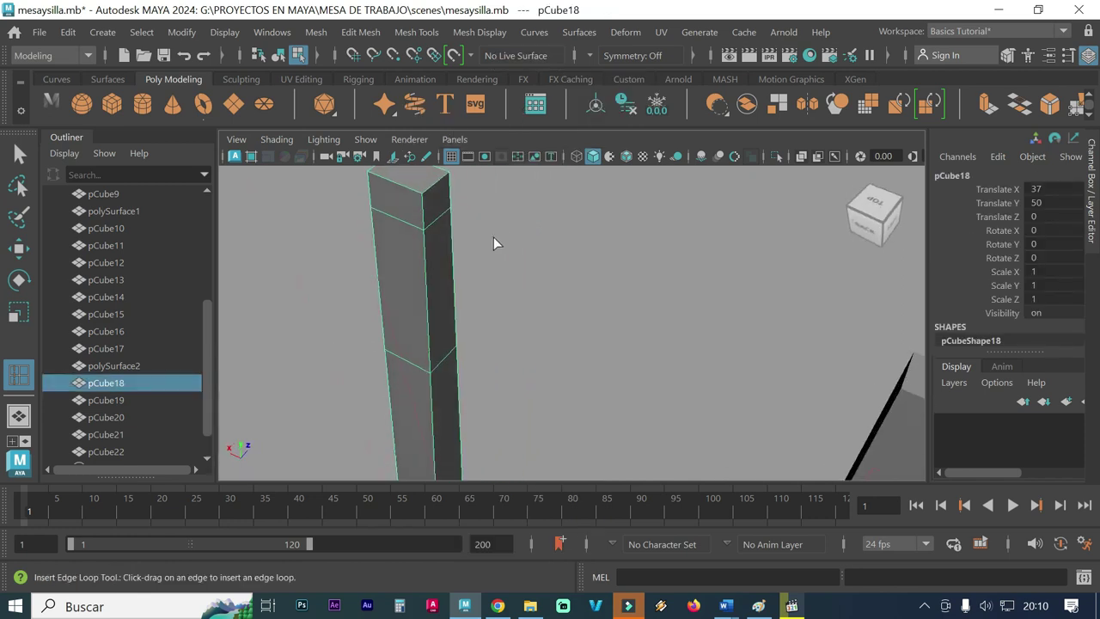
# Step: Switch to face mode and select the inner side face near the post's top
pyautogui.press('q')
pyautogui.keyDown('alt'); pyautogui.moveTo(455, 266); pyautogui.dragTo(466, 340, button='right'); pyautogui.keyUp('alt')
pyautogui.click(393, 232)
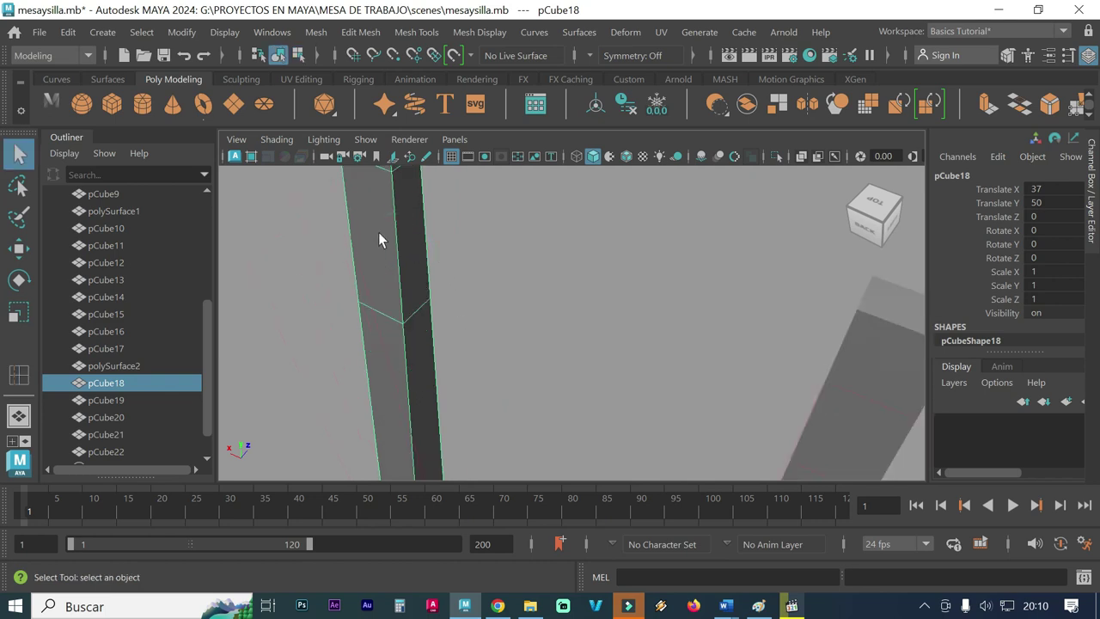
pyautogui.moveTo(392, 176); pyautogui.dragTo(395, 180, button='right')
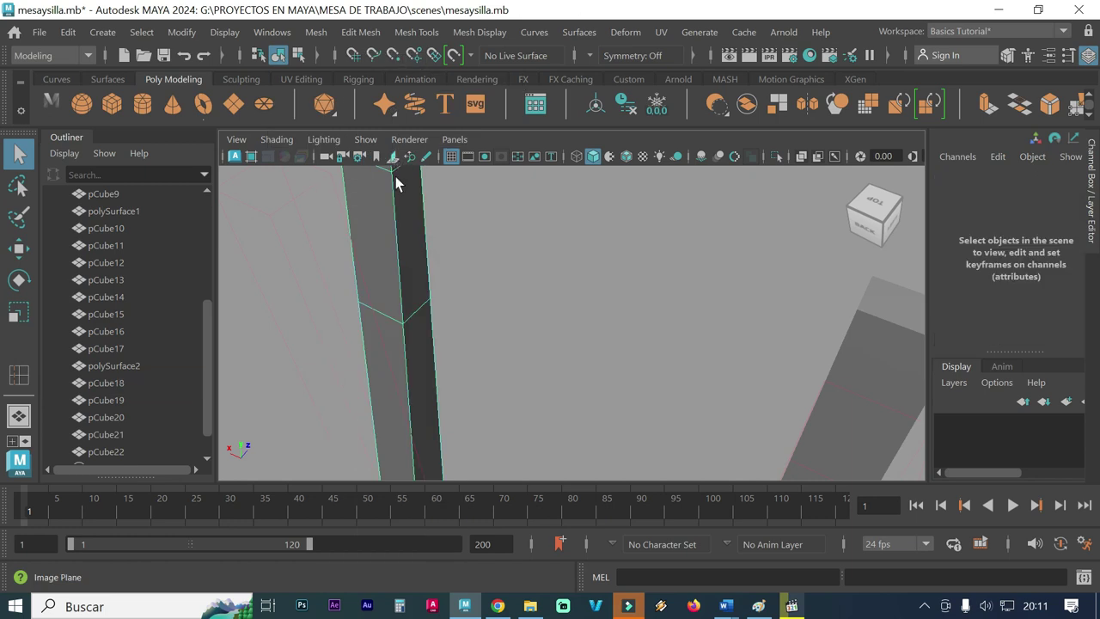
pyautogui.click(402, 232)
pyautogui.moveTo(464, 251)
pyautogui.keyDown('alt'); pyautogui.mouseDown()
pyautogui.moveTo(464, 269)
pyautogui.moveTo(437, 273)
pyautogui.moveTo(530, 248)
pyautogui.mouseUp(); pyautogui.keyUp('alt')
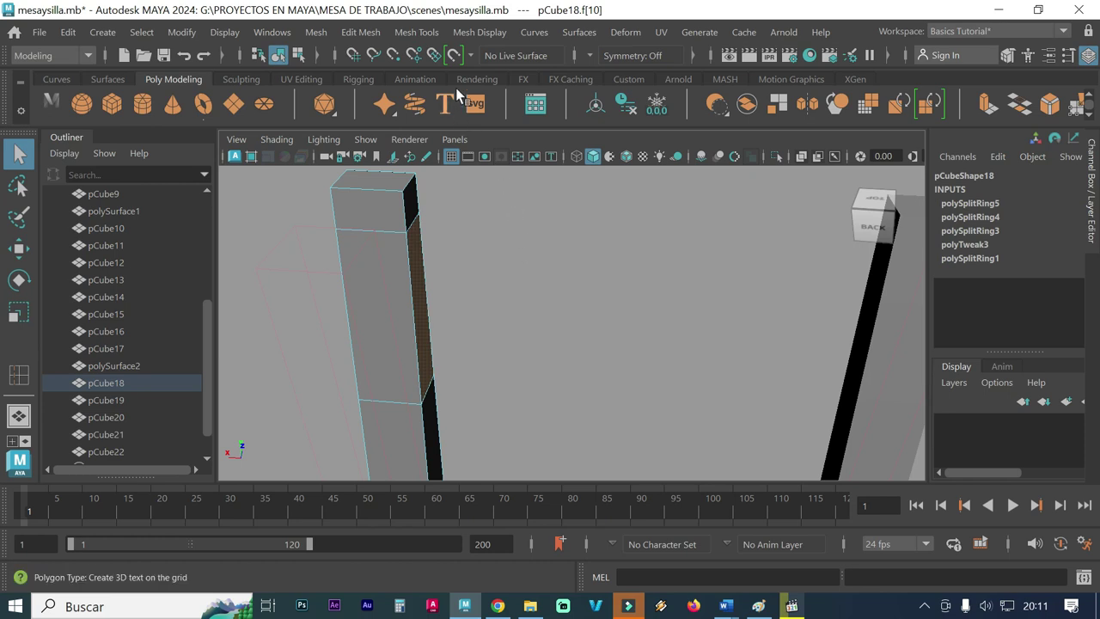
# Step: Extrude the post's side face to Local Translate Z 32.022, reaching the opposite post
pyautogui.click(374, 38)
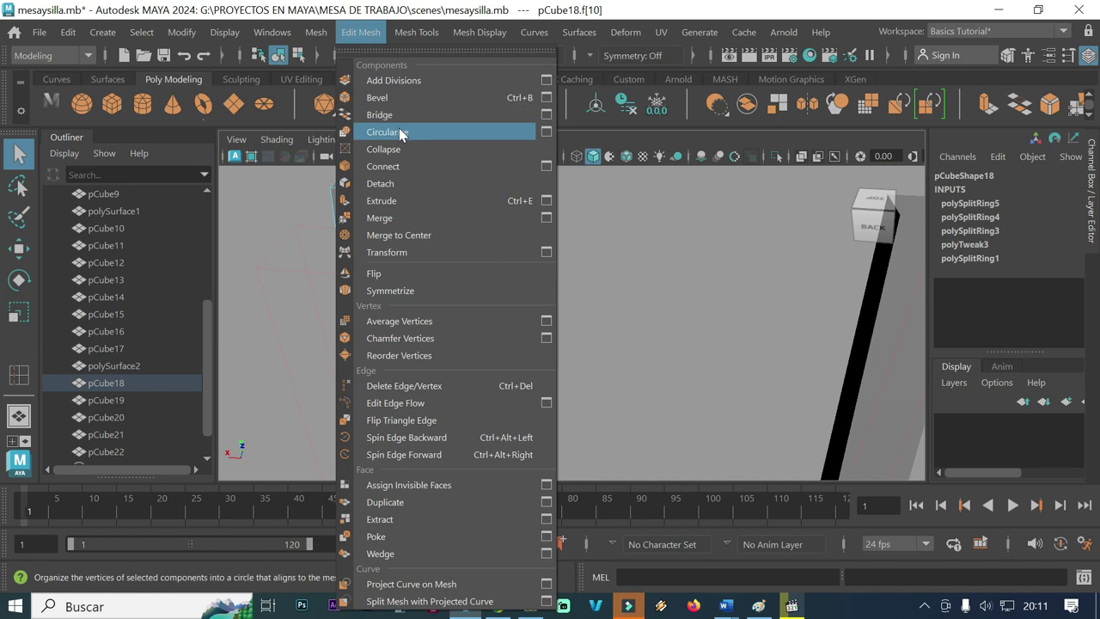
pyautogui.click(399, 200)
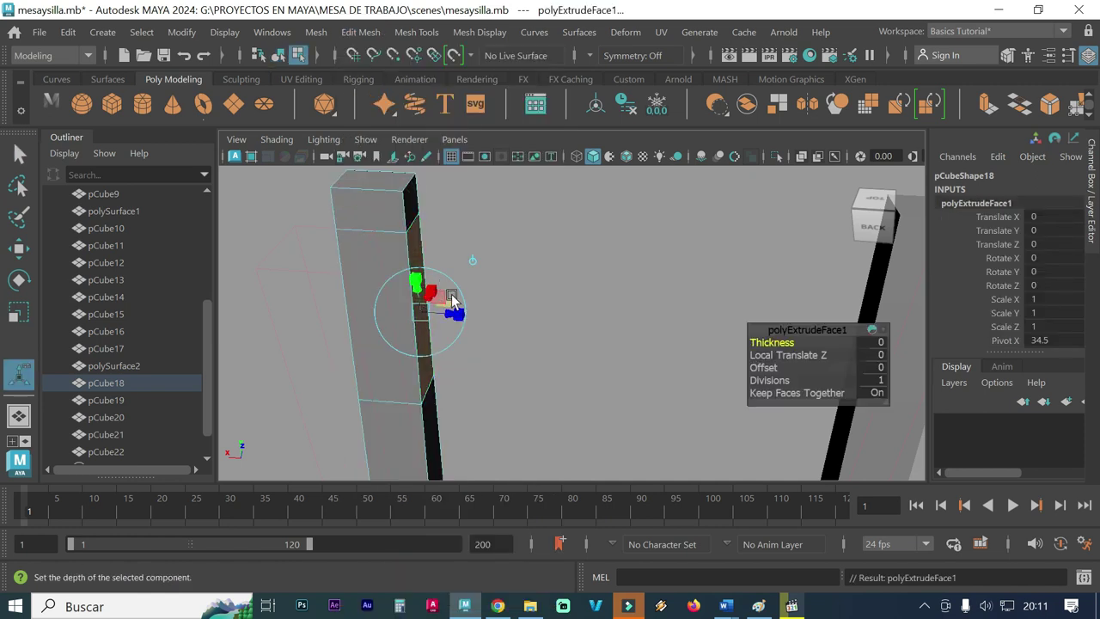
pyautogui.moveTo(449, 312); pyautogui.dragTo(893, 381)
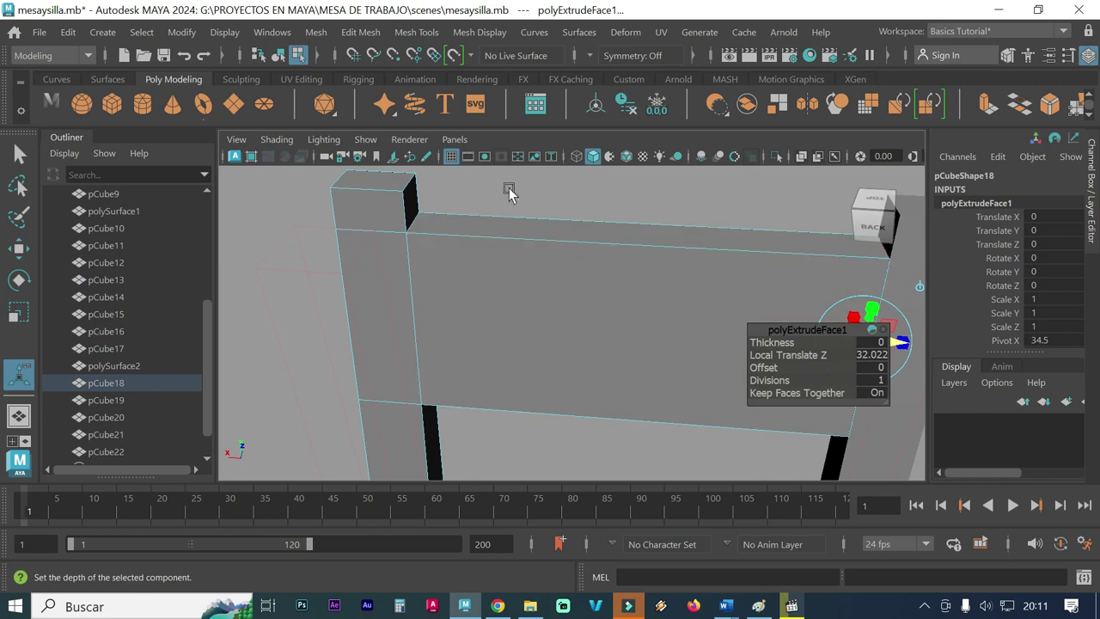
pyautogui.click(19, 153)
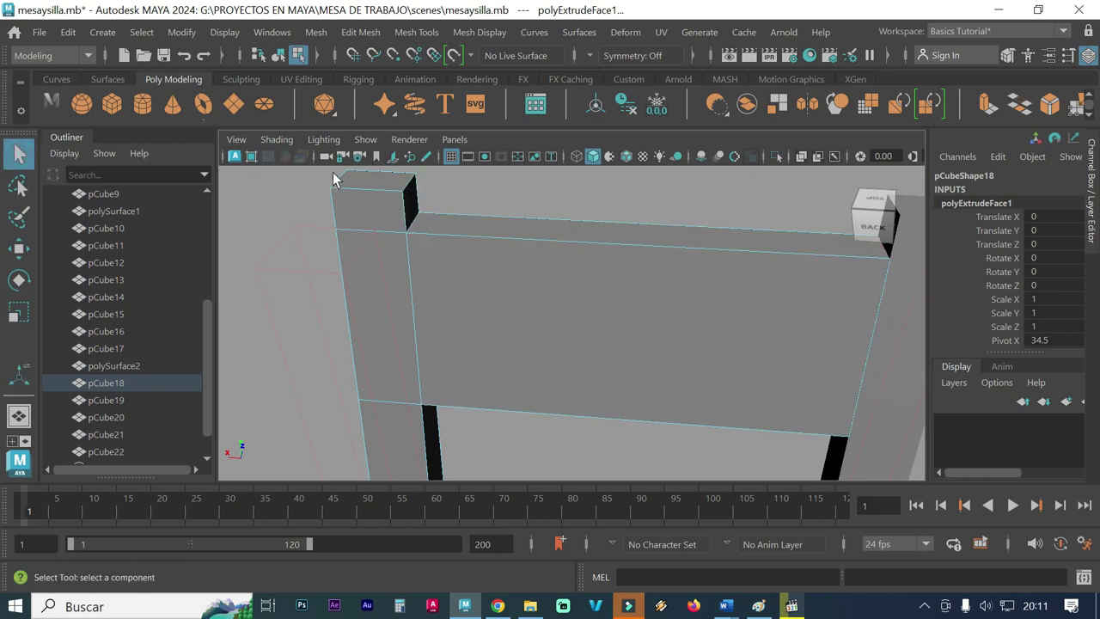
pyautogui.click(476, 201)
# Step: Orbit around the chair back to inspect the crossbar's top edge and thickness
pyautogui.moveTo(329, 318)
pyautogui.keyDown('alt'); pyautogui.mouseDown()
pyautogui.moveTo(415, 371)
pyautogui.moveTo(422, 353)
pyautogui.moveTo(548, 324)
pyautogui.moveTo(530, 289)
pyautogui.moveTo(567, 305)
pyautogui.moveTo(491, 258)
pyautogui.moveTo(512, 298)
pyautogui.moveTo(447, 317)
pyautogui.moveTo(496, 310)
pyautogui.moveTo(584, 323)
pyautogui.moveTo(521, 314)
pyautogui.moveTo(489, 345)
pyautogui.moveTo(444, 339)
pyautogui.mouseUp(); pyautogui.keyUp('alt')
pyautogui.moveTo(444, 338)
pyautogui.keyDown('alt'); pyautogui.mouseDown(button='right')
pyautogui.moveTo(536, 323)
pyautogui.moveTo(439, 319)
pyautogui.mouseUp(button='right'); pyautogui.keyUp('alt')
pyautogui.scroll(3, 402, 288)
pyautogui.keyDown('alt'); pyautogui.moveTo(402, 288); pyautogui.dragTo(382, 379, button='middle'); pyautogui.keyUp('alt')
pyautogui.moveTo(381, 379)
pyautogui.keyDown('alt'); pyautogui.mouseDown()
pyautogui.moveTo(407, 370)
pyautogui.moveTo(370, 378)
pyautogui.mouseUp(); pyautogui.keyUp('alt')
pyautogui.keyDown('alt'); pyautogui.moveTo(375, 318); pyautogui.dragTo(398, 365); pyautogui.keyUp('alt')
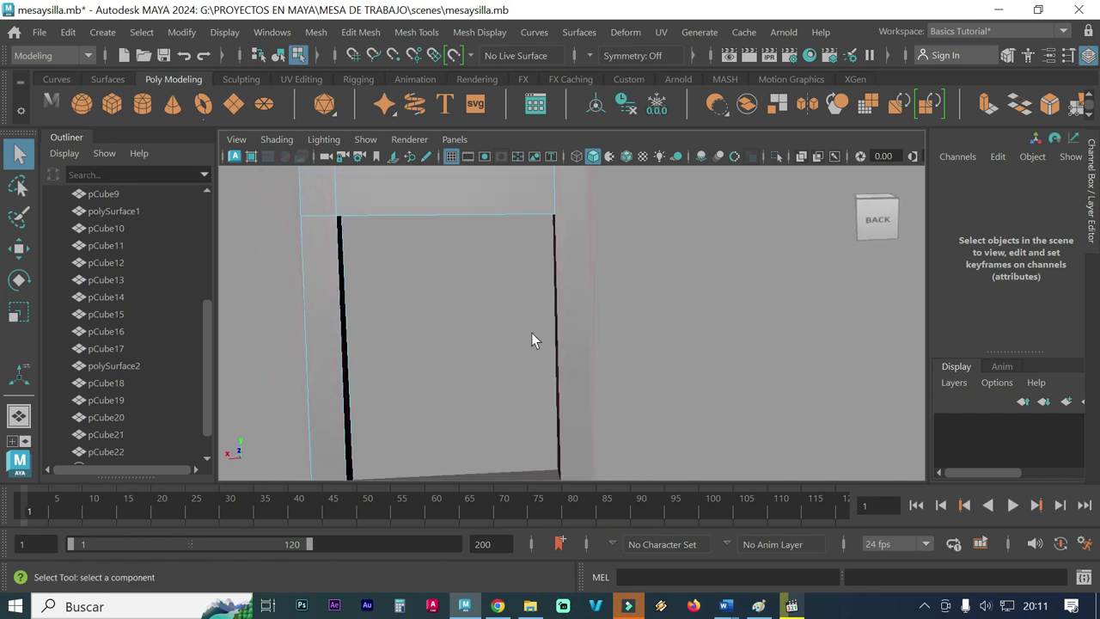
pyautogui.moveTo(490, 360)
pyautogui.keyDown('alt'); pyautogui.mouseDown()
pyautogui.moveTo(447, 358)
pyautogui.moveTo(454, 326)
pyautogui.moveTo(464, 341)
pyautogui.mouseUp(); pyautogui.keyUp('alt')
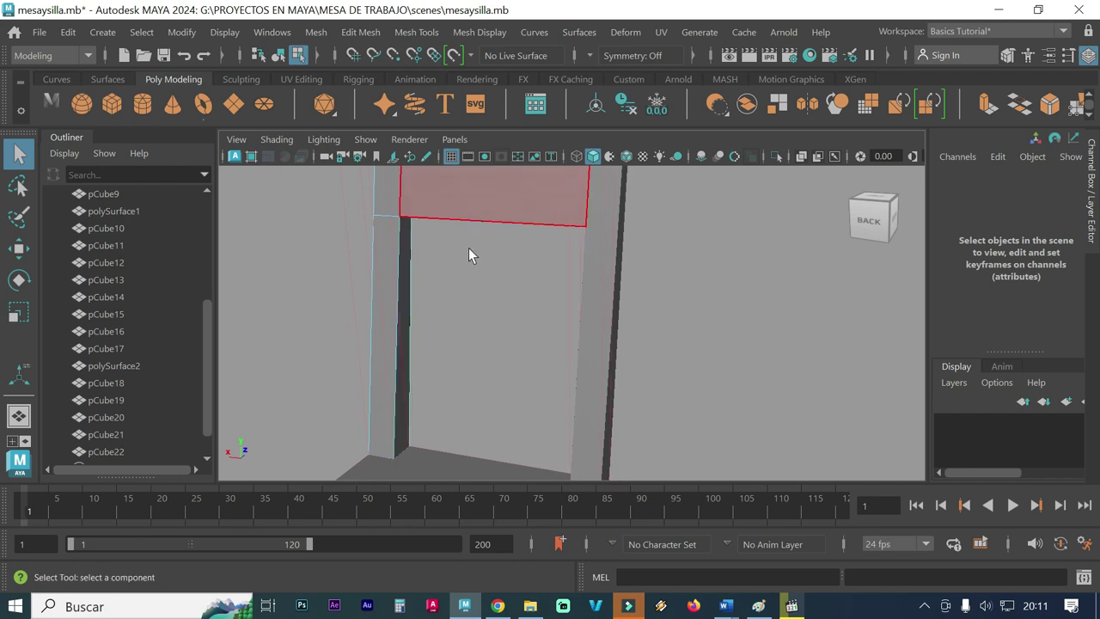
pyautogui.moveTo(461, 400)
pyautogui.keyDown('alt'); pyautogui.mouseDown()
pyautogui.moveTo(557, 407)
pyautogui.moveTo(559, 423)
pyautogui.moveTo(495, 373)
pyautogui.moveTo(495, 341)
pyautogui.mouseUp(); pyautogui.keyUp('alt')
# Step: View the seat from below, pan up to the back rail and post top, then open Mesh Tools
pyautogui.scroll(3, 510, 349)
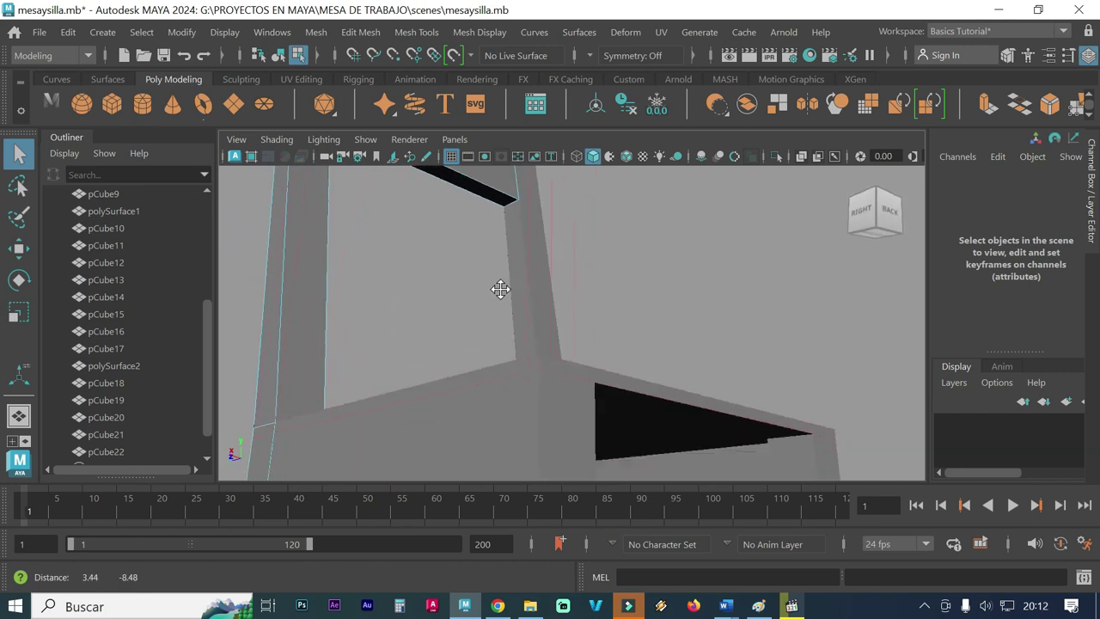
pyautogui.scroll(2, 501, 287)
pyautogui.keyDown('alt'); pyautogui.moveTo(461, 287); pyautogui.dragTo(460, 302); pyautogui.keyUp('alt')
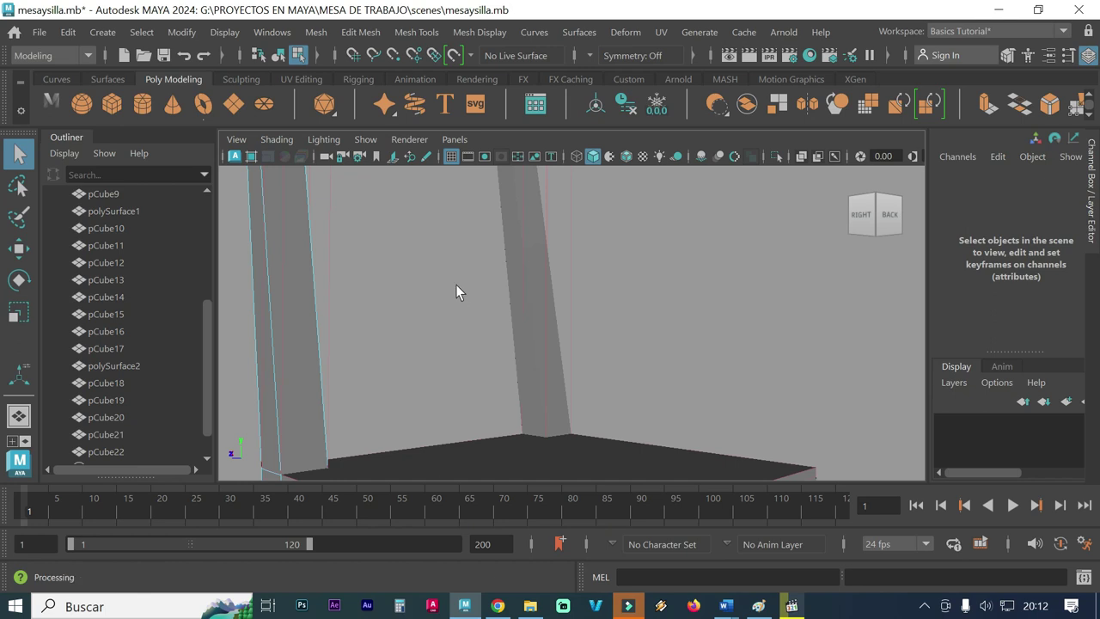
pyautogui.keyDown('alt'); pyautogui.moveTo(457, 288); pyautogui.dragTo(434, 269); pyautogui.keyUp('alt')
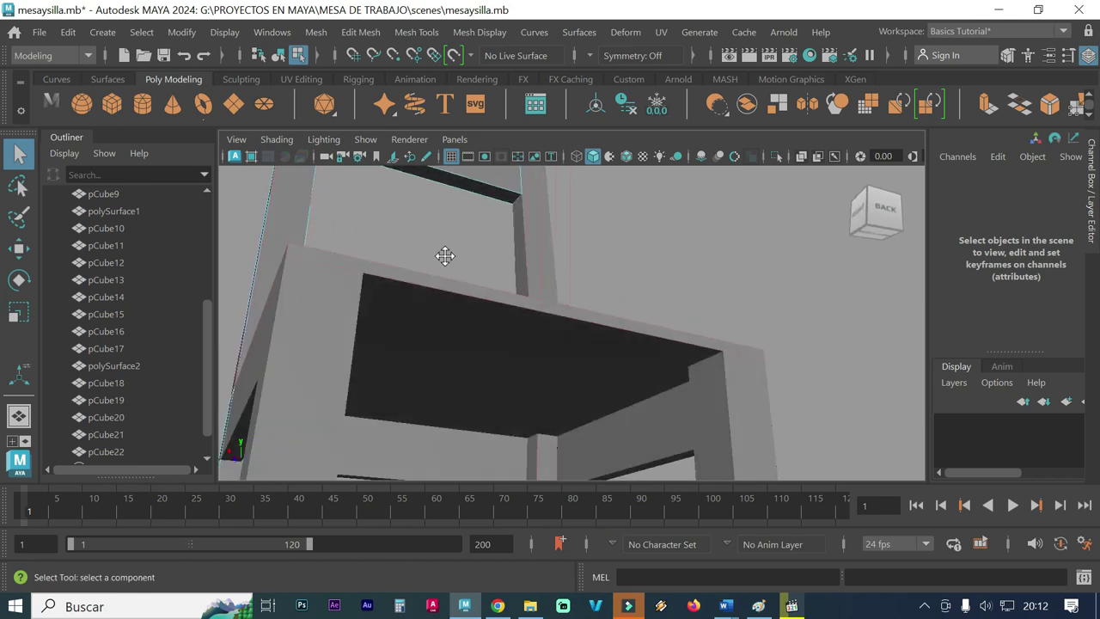
pyautogui.keyDown('alt'); pyautogui.moveTo(445, 255); pyautogui.dragTo(461, 386, button='middle'); pyautogui.keyUp('alt')
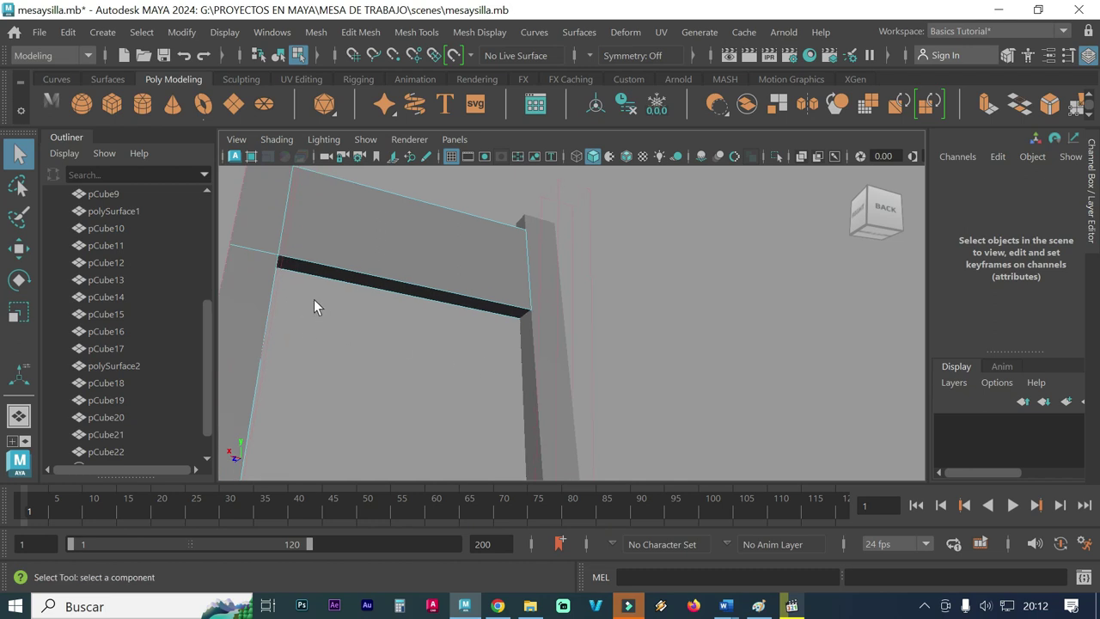
pyautogui.keyDown('alt'); pyautogui.moveTo(313, 299); pyautogui.dragTo(321, 360, button='middle'); pyautogui.keyUp('alt')
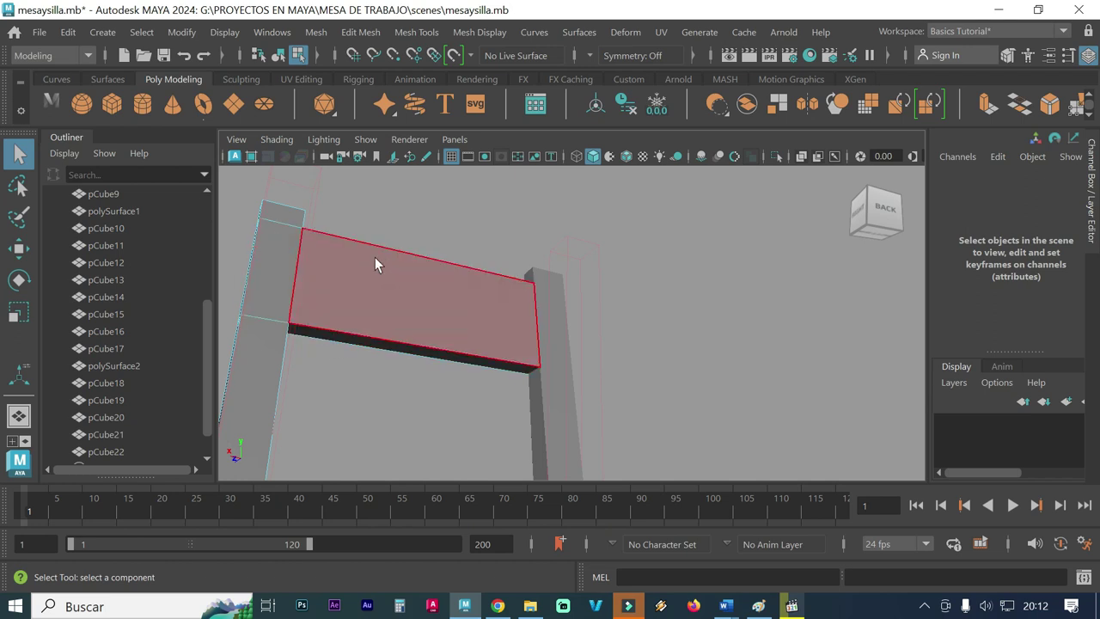
pyautogui.click(426, 36)
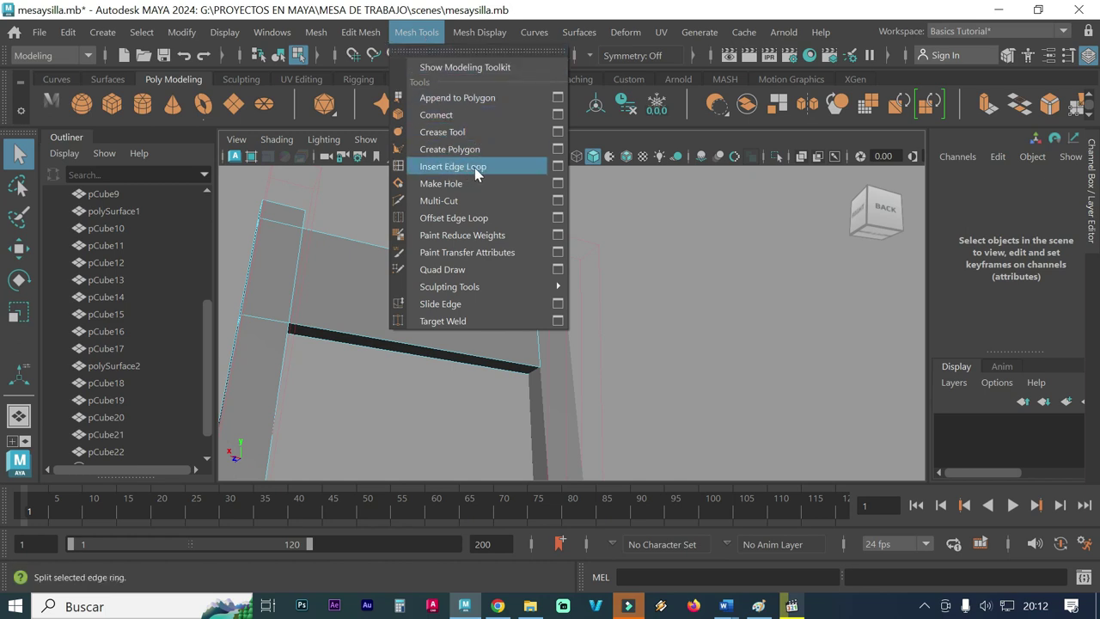
# Step: Reset the Insert Edge Loop settings and enable multiple edge loops
pyautogui.click(557, 165)
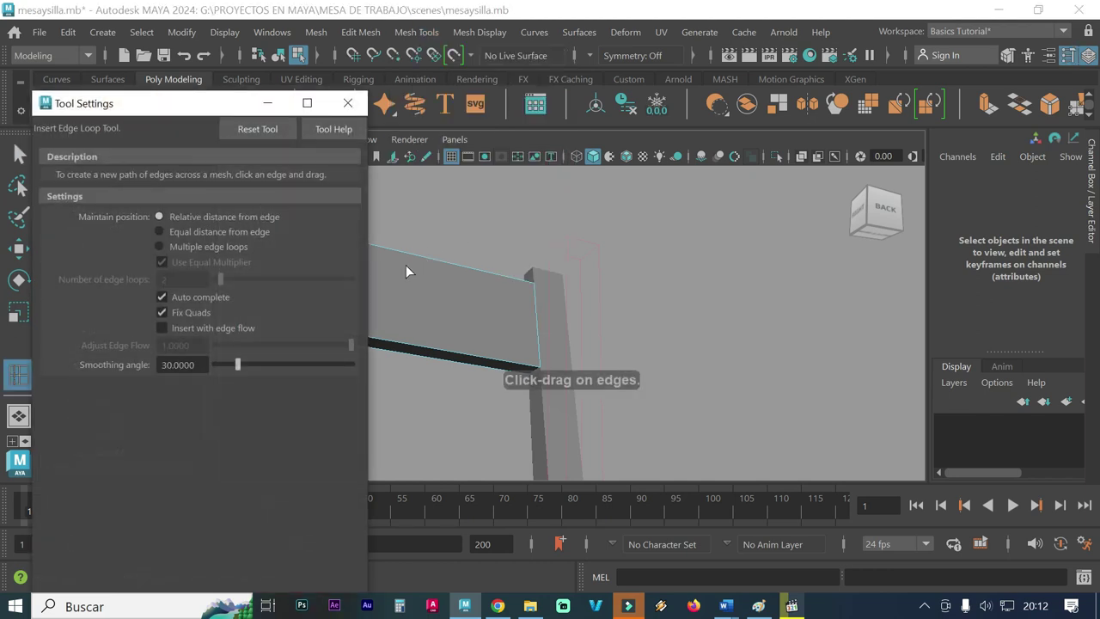
pyautogui.click(253, 130)
pyautogui.moveTo(205, 111); pyautogui.dragTo(837, 110)
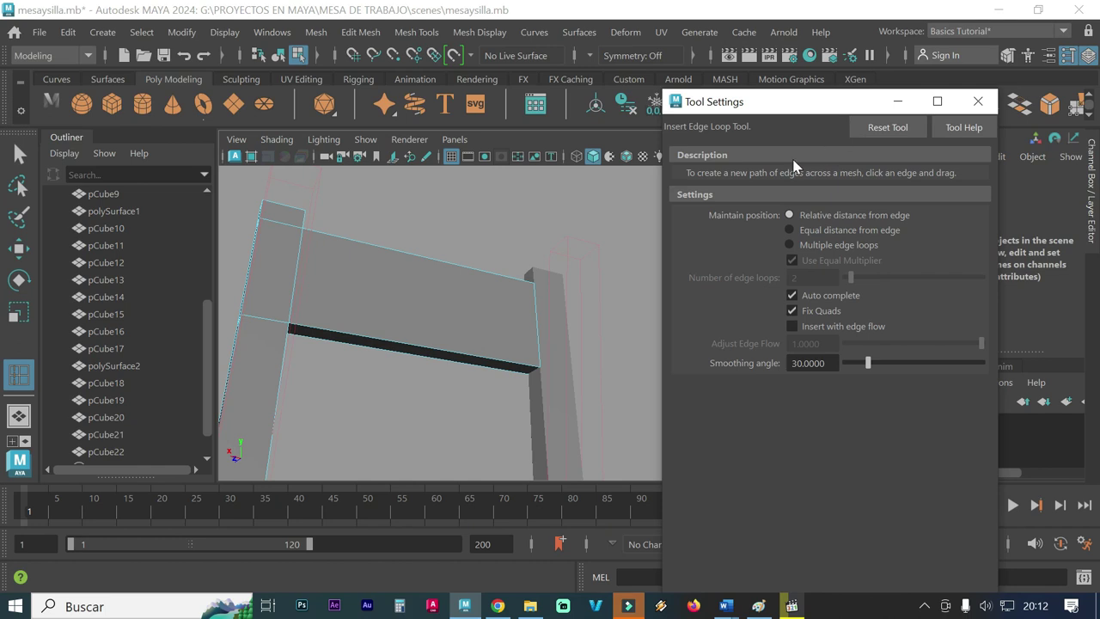
pyautogui.click(790, 245)
pyautogui.click(819, 277)
pyautogui.moveTo(819, 277); pyautogui.dragTo(784, 281)
pyautogui.write('5')
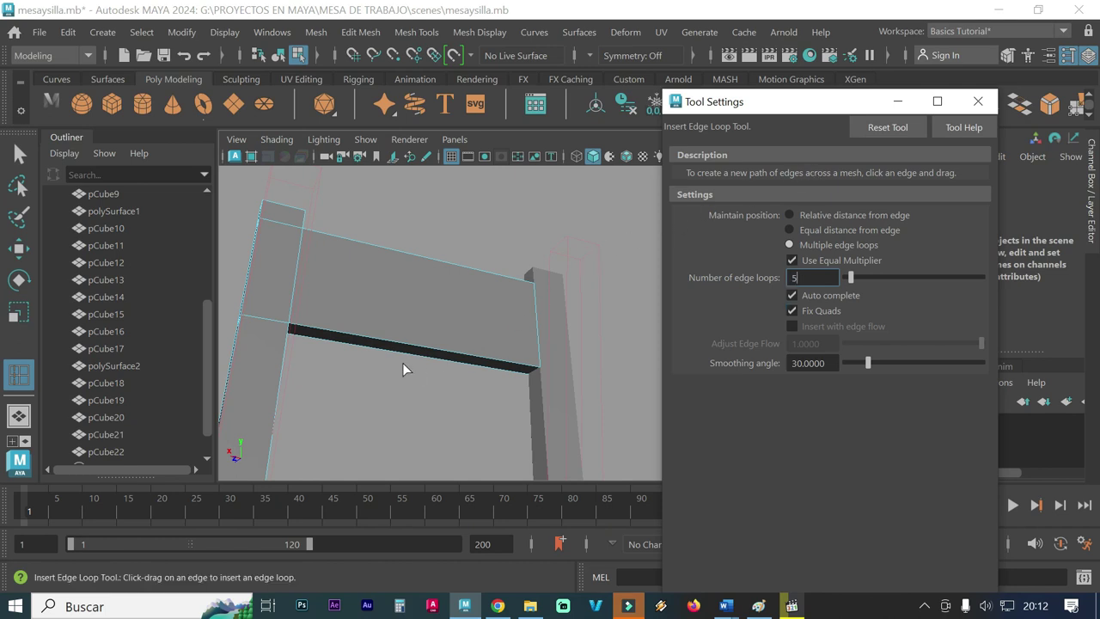
# Step: Insert 8 evenly spaced edge loops across the top rail, replacing an initial five
pyautogui.click(341, 337)
pyautogui.moveTo(341, 337); pyautogui.dragTo(342, 341)
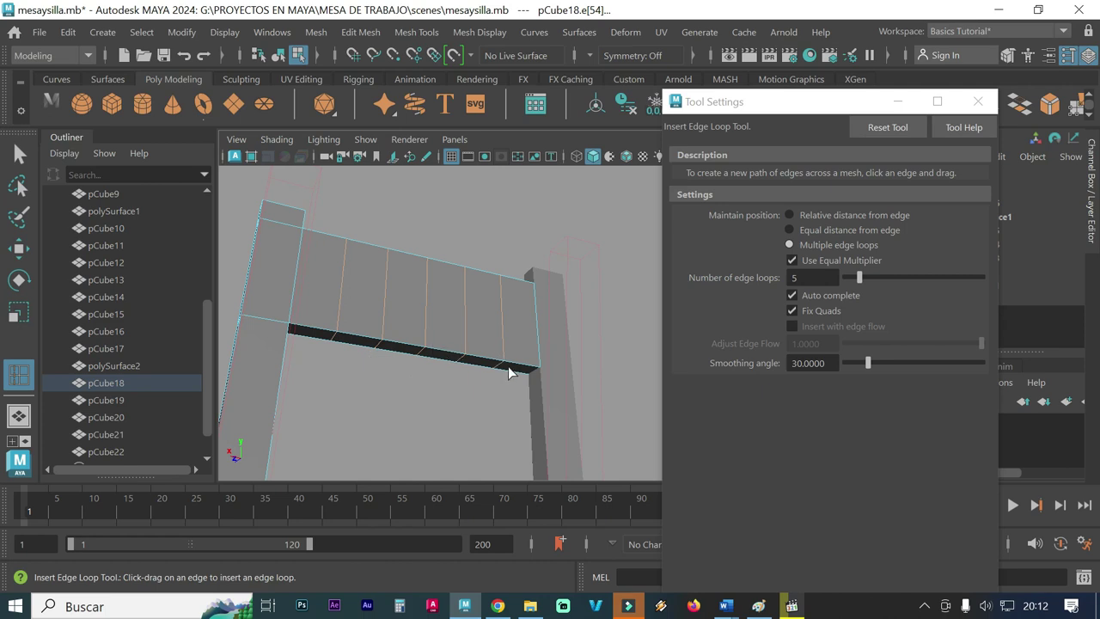
pyautogui.hotkey('ctrl', 'z')
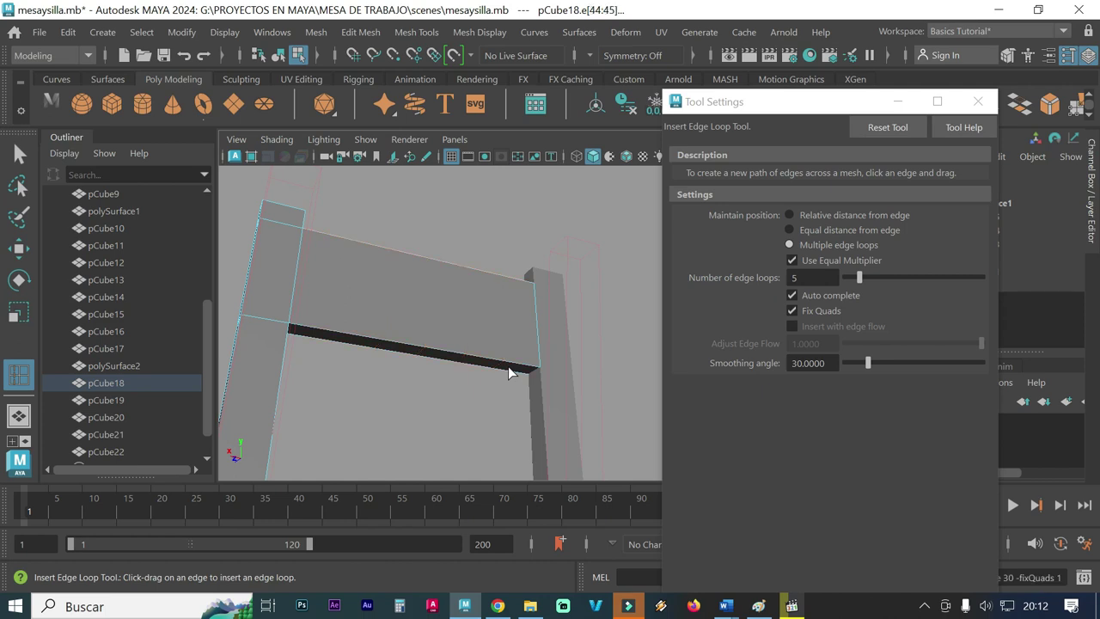
pyautogui.click(814, 278)
pyautogui.doubleClick(790, 278)
pyautogui.write('8')
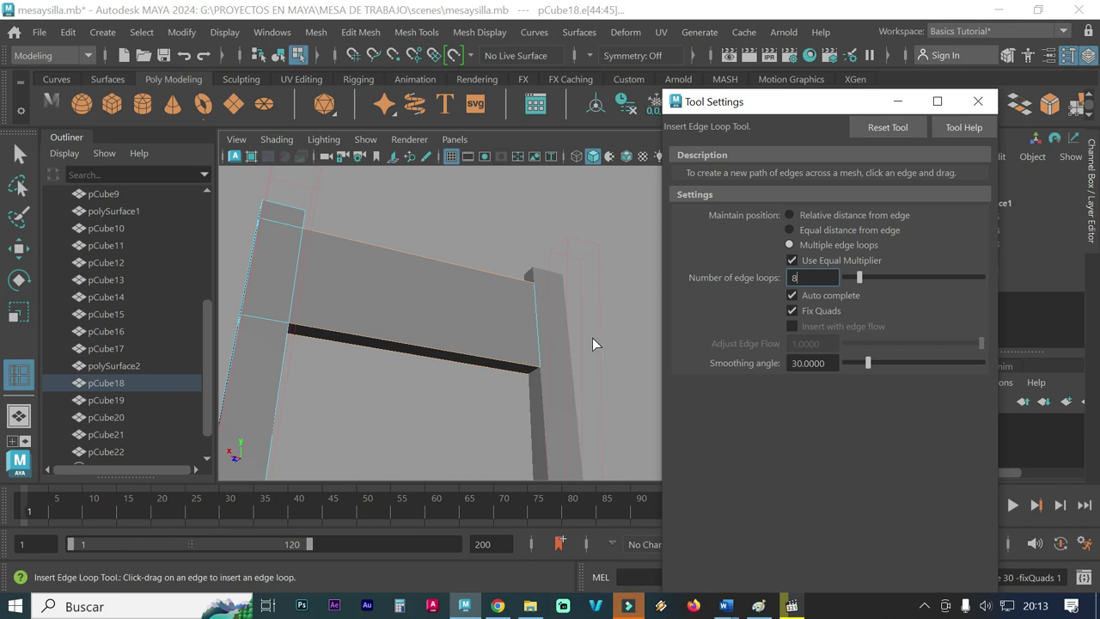
pyautogui.click(324, 332)
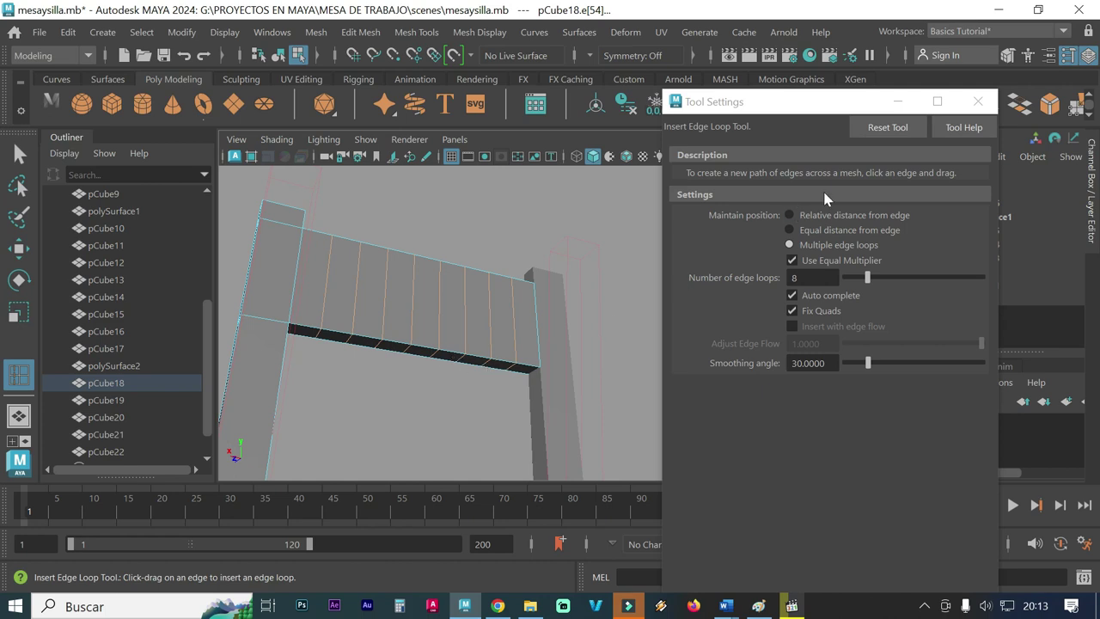
pyautogui.click(977, 101)
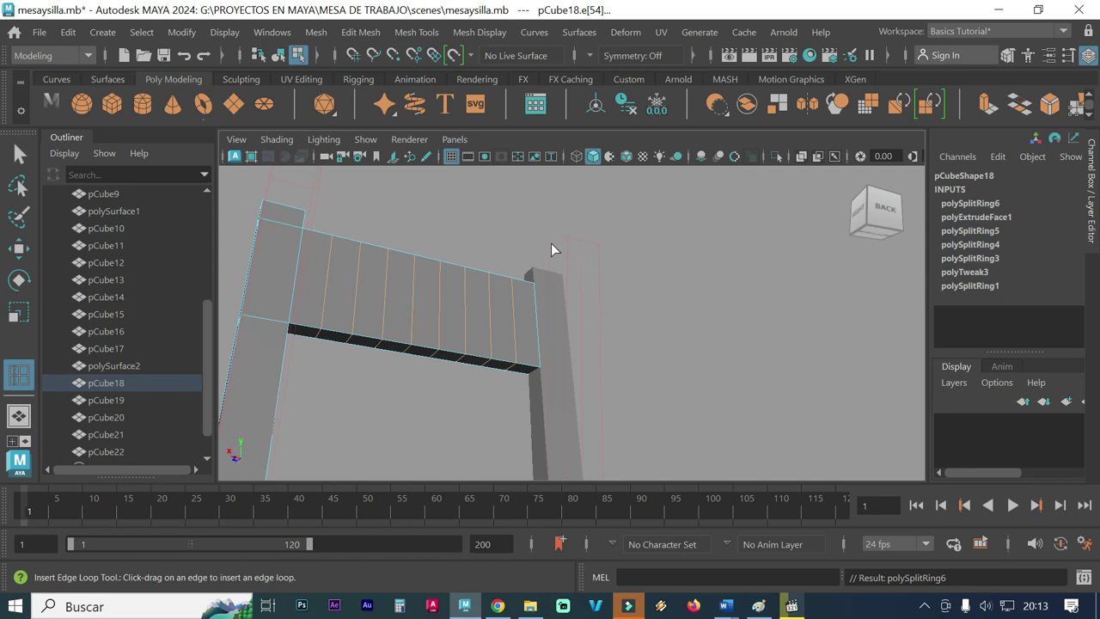
# Step: Select four faces on the underside of the top rail and extrude them
pyautogui.moveTo(334, 316); pyautogui.dragTo(338, 167, button='right')
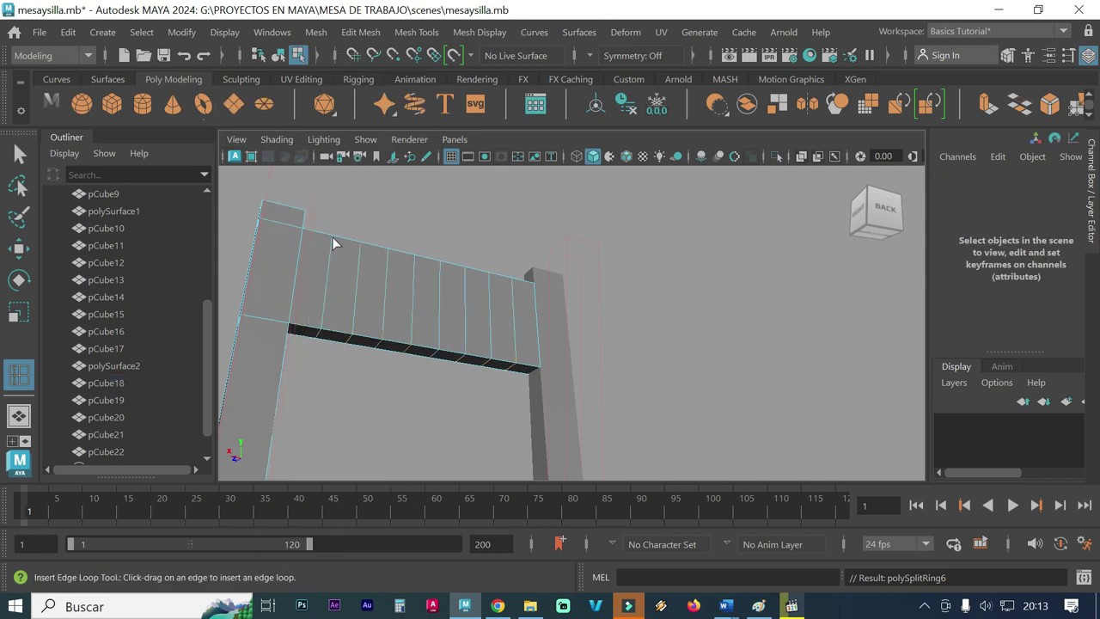
pyautogui.click(18, 154)
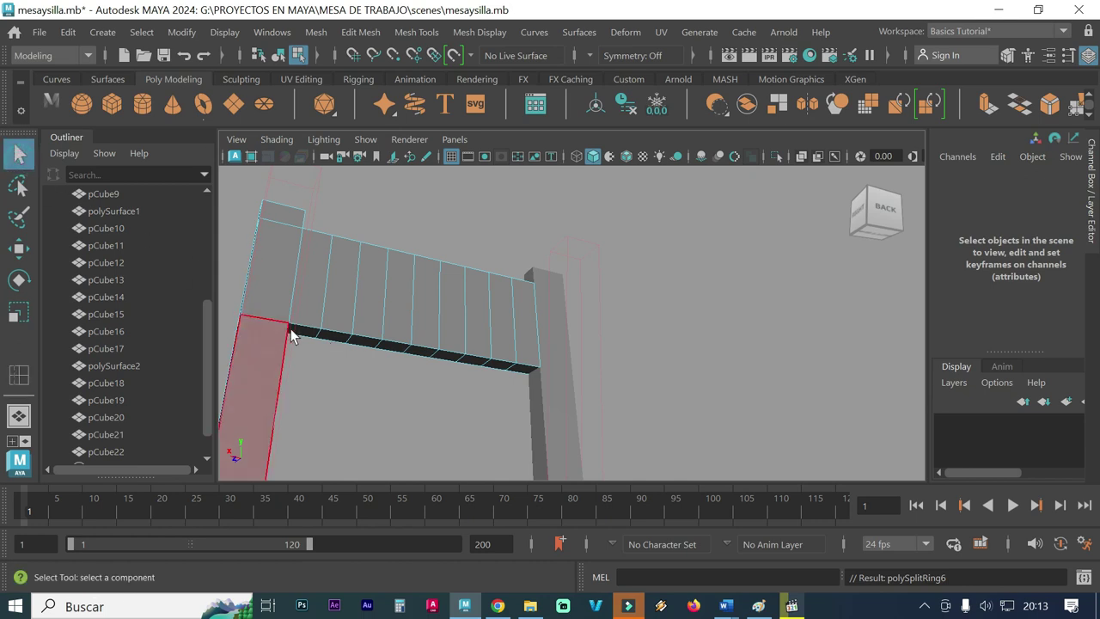
pyautogui.click(333, 334)
pyautogui.keyDown('shift'); pyautogui.click(393, 348); pyautogui.keyUp('shift')
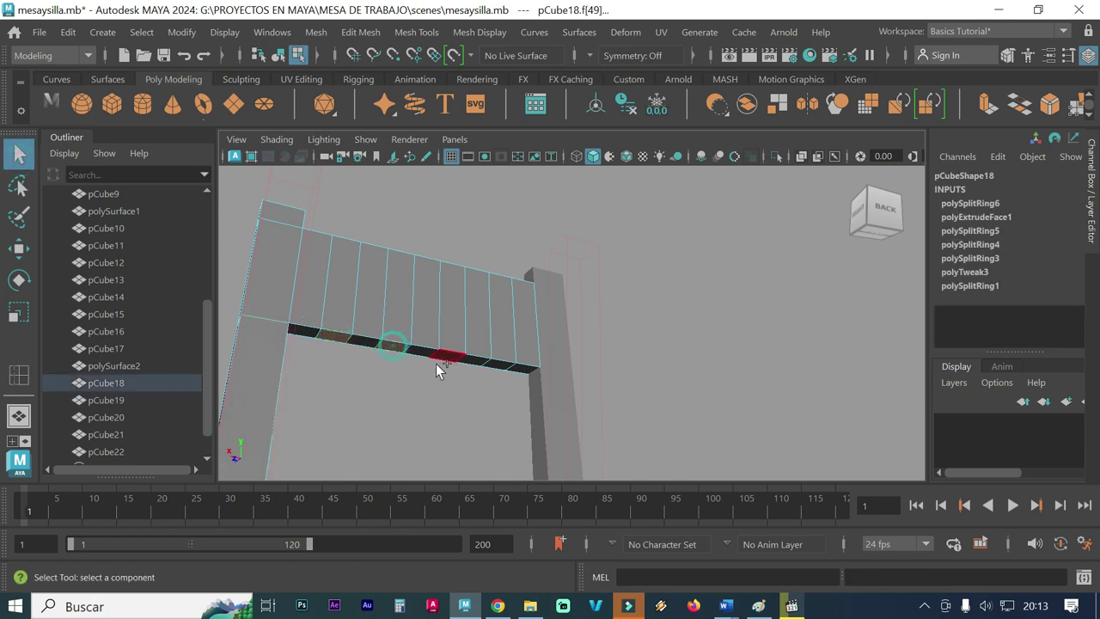
pyautogui.keyDown('shift'); pyautogui.click(445, 359); pyautogui.keyUp('shift')
pyautogui.keyDown('shift'); pyautogui.click(498, 365); pyautogui.keyUp('shift')
pyautogui.moveTo(362, 396)
pyautogui.keyDown('alt'); pyautogui.mouseDown()
pyautogui.moveTo(417, 430)
pyautogui.moveTo(434, 408)
pyautogui.mouseUp(); pyautogui.keyUp('alt')
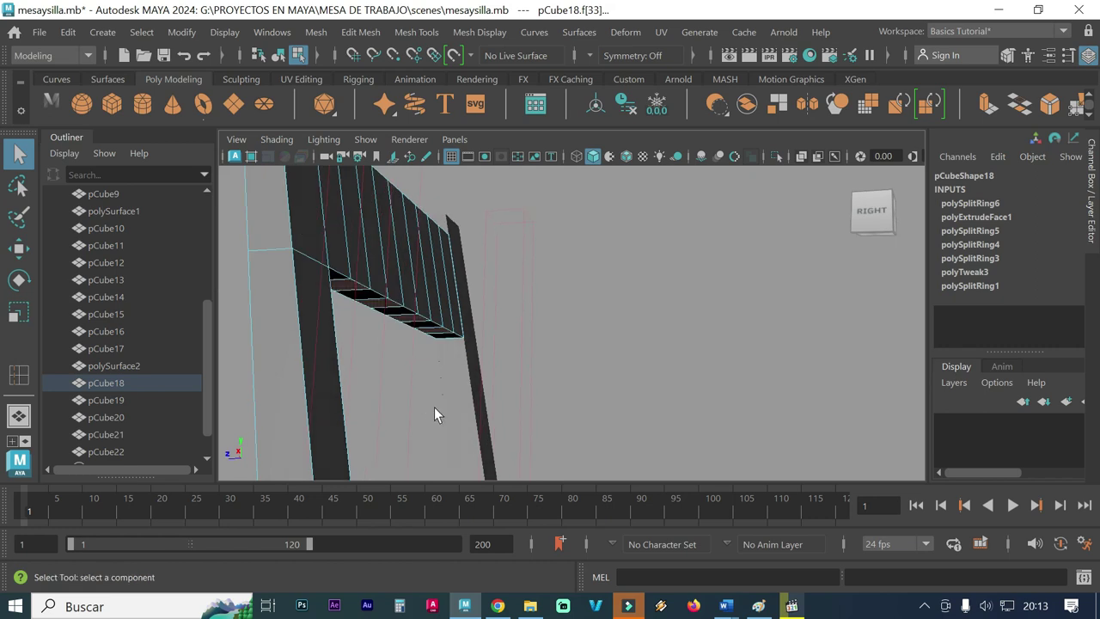
pyautogui.click(360, 31)
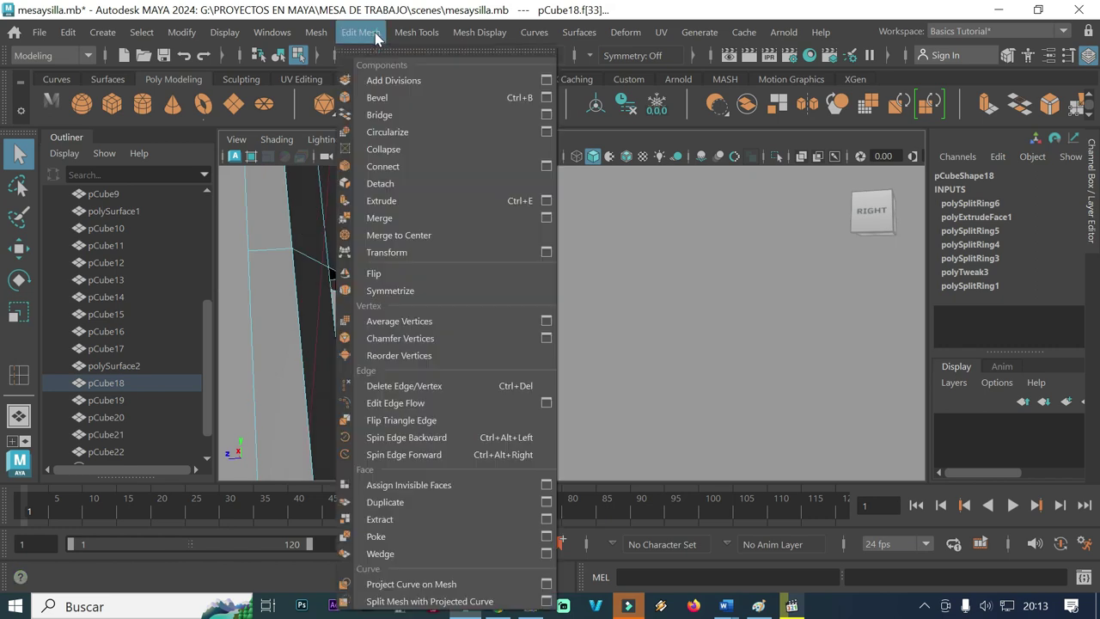
pyautogui.click(396, 199)
# Step: Drag the extruded slat ends down along Y, undo a stray Z move, and return to Object Mode
pyautogui.moveTo(383, 238)
pyautogui.keyDown('alt'); pyautogui.mouseDown()
pyautogui.moveTo(511, 332)
pyautogui.moveTo(562, 317)
pyautogui.mouseUp(); pyautogui.keyUp('alt')
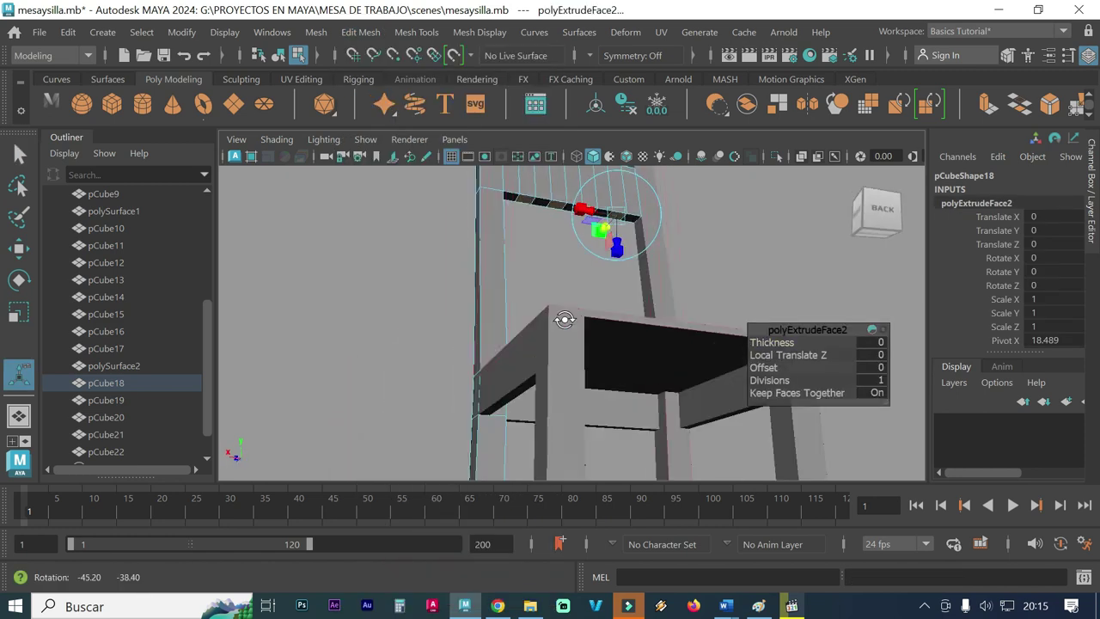
pyautogui.keyDown('alt'); pyautogui.moveTo(575, 300); pyautogui.dragTo(545, 363, button='middle'); pyautogui.keyUp('alt')
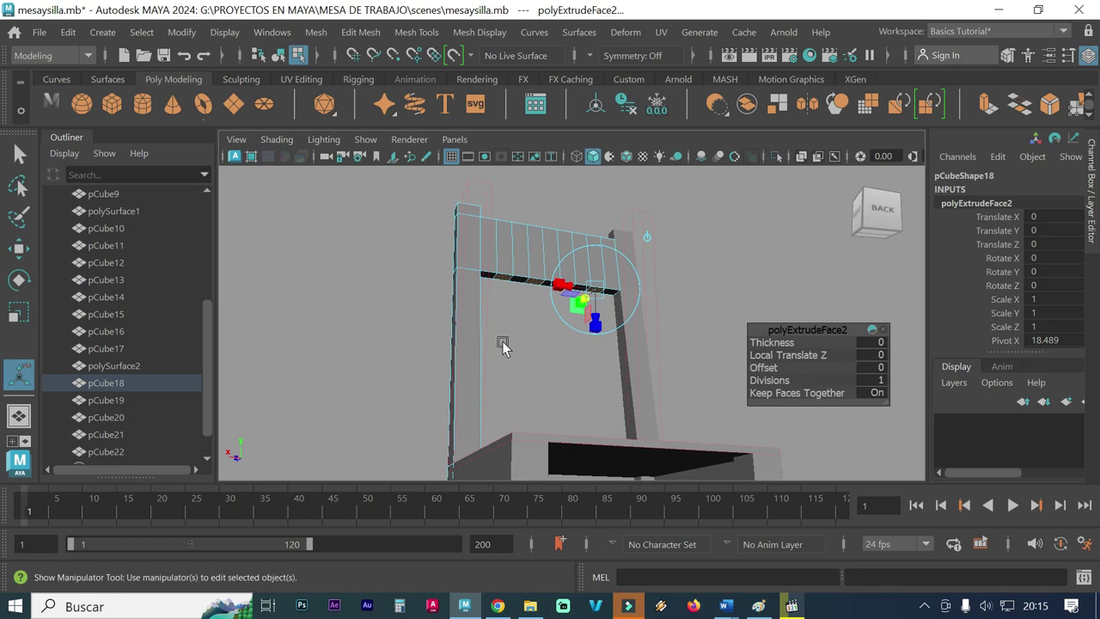
pyautogui.keyDown('alt'); pyautogui.moveTo(503, 344); pyautogui.dragTo(600, 356, button='right'); pyautogui.keyUp('alt')
pyautogui.keyDown('alt'); pyautogui.moveTo(505, 356); pyautogui.dragTo(550, 366); pyautogui.keyUp('alt')
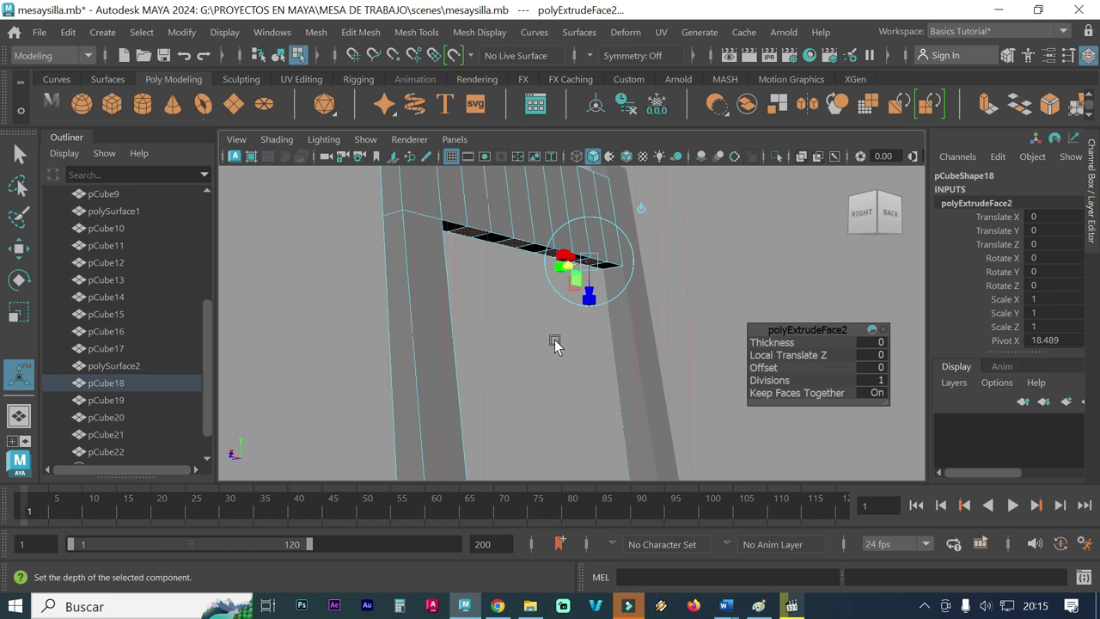
pyautogui.press('w')
pyautogui.moveTo(533, 211); pyautogui.dragTo(530, 330)
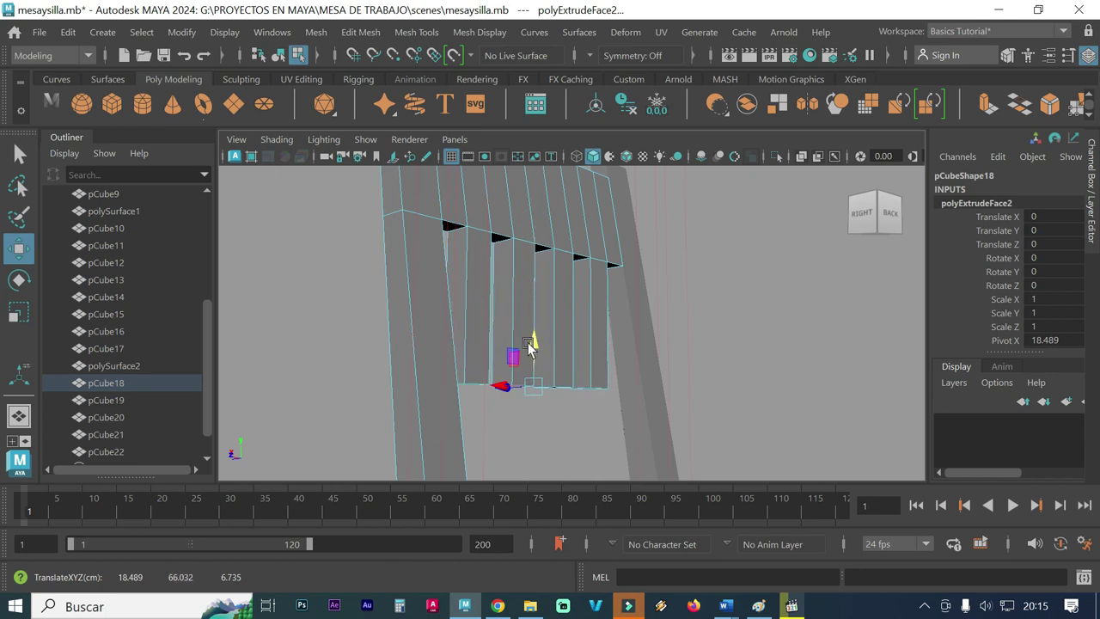
pyautogui.moveTo(467, 450)
pyautogui.keyDown('alt'); pyautogui.mouseDown()
pyautogui.moveTo(559, 460)
pyautogui.moveTo(530, 445)
pyautogui.mouseUp(); pyautogui.keyUp('alt')
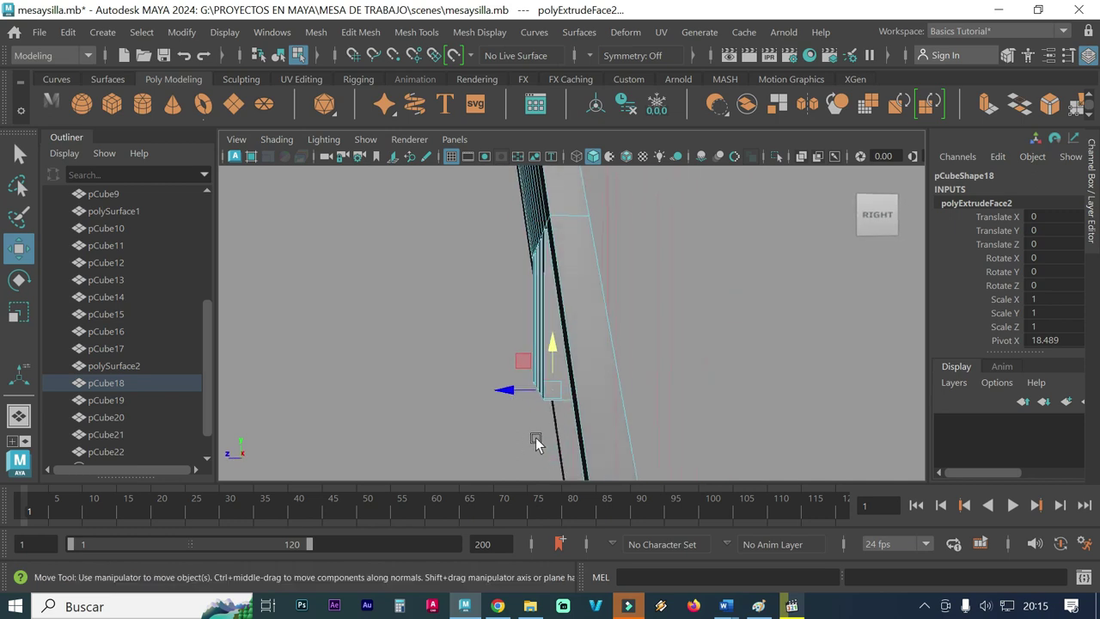
pyautogui.moveTo(509, 392)
pyautogui.mouseDown()
pyautogui.moveTo(525, 417)
pyautogui.moveTo(483, 412)
pyautogui.mouseUp()
pyautogui.hotkey('ctrl', 'z')
pyautogui.scroll(-2, 636, 389)
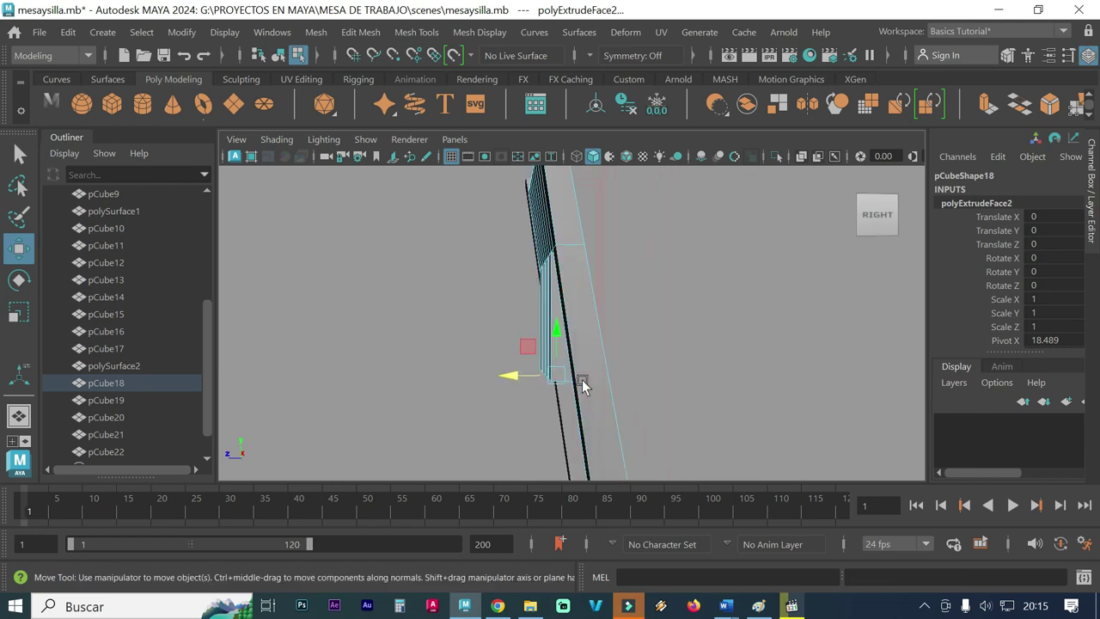
pyautogui.scroll(-1, 567, 380)
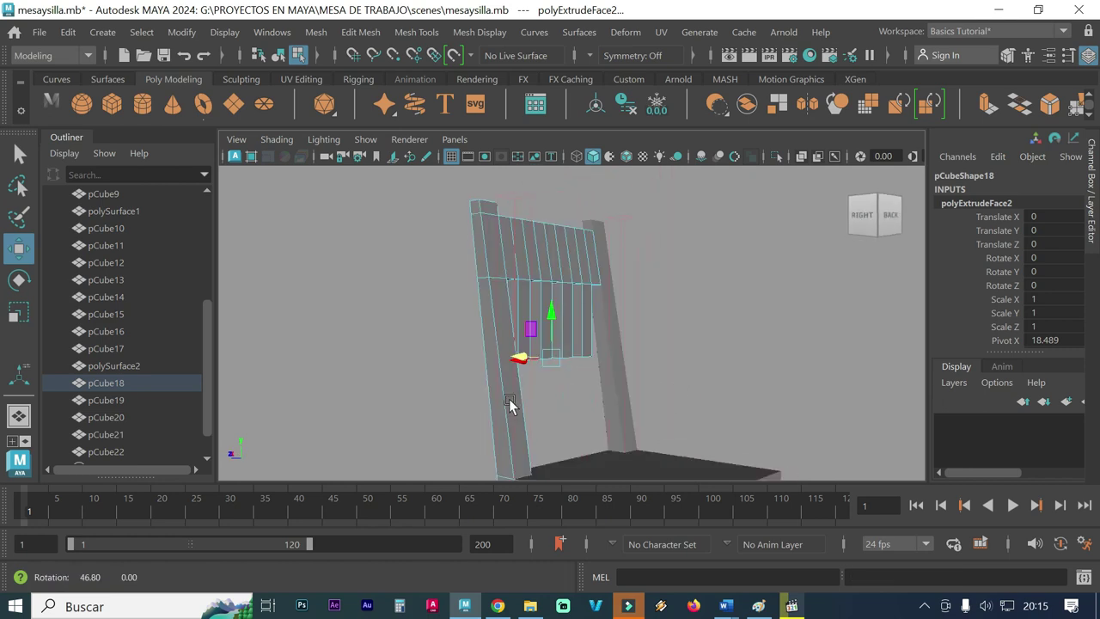
pyautogui.keyDown('alt'); pyautogui.moveTo(509, 398); pyautogui.dragTo(489, 400); pyautogui.keyUp('alt')
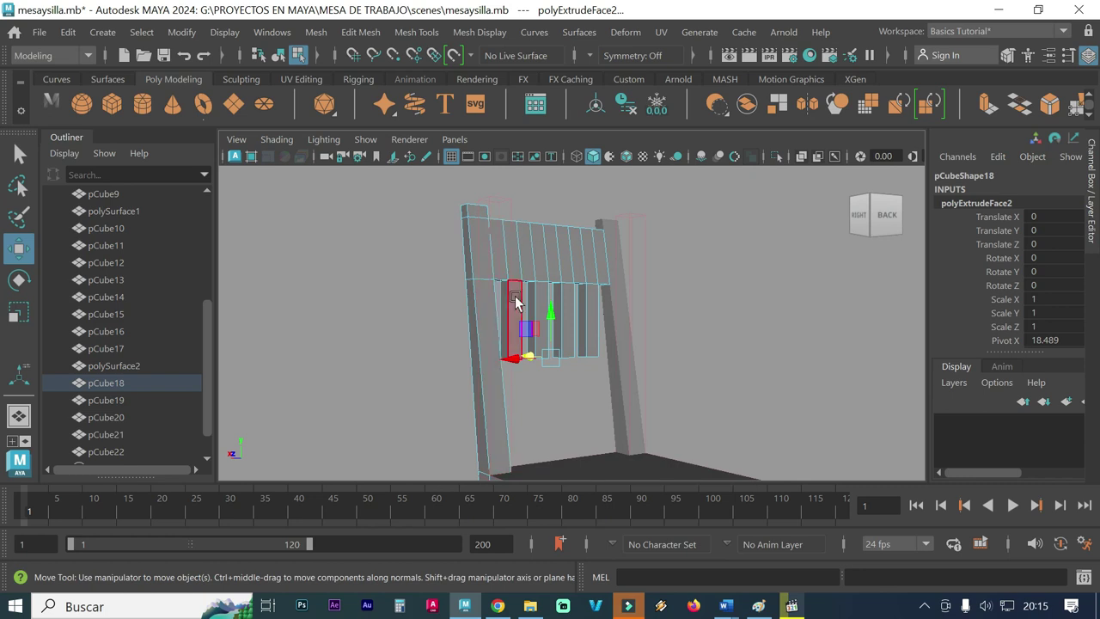
pyautogui.moveTo(542, 110); pyautogui.dragTo(619, 86, button='right')
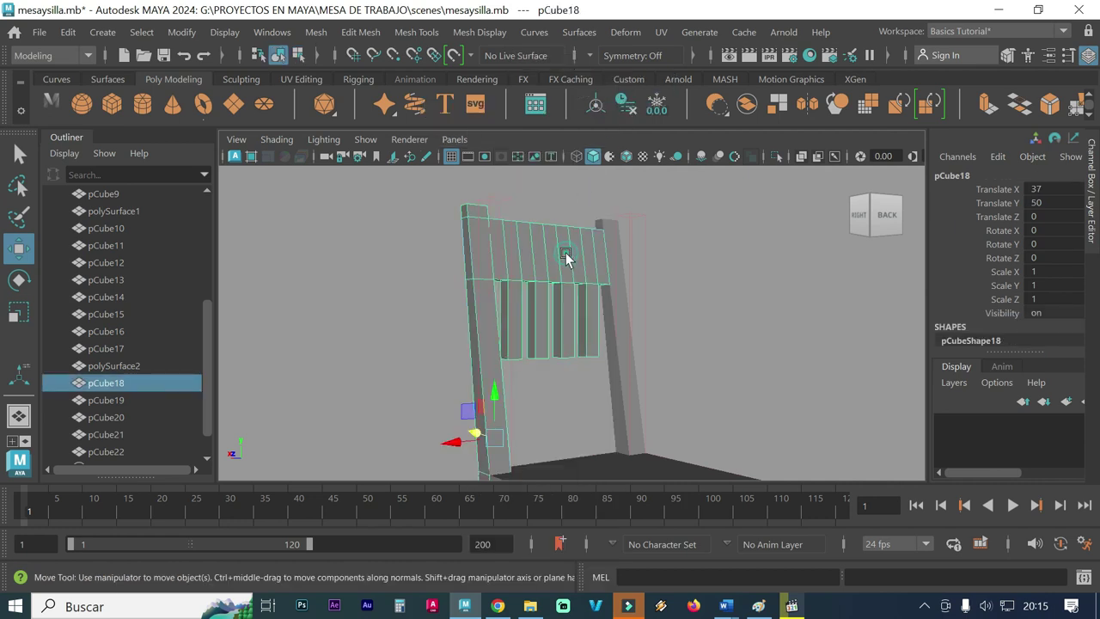
pyautogui.click(654, 294)
# Step: Reselect the chair back and start the Insert Edge Loop tool
pyautogui.click(514, 258)
pyautogui.scroll(3, 525, 427)
pyautogui.keyDown('alt'); pyautogui.moveTo(525, 427); pyautogui.dragTo(502, 328, button='middle'); pyautogui.keyUp('alt')
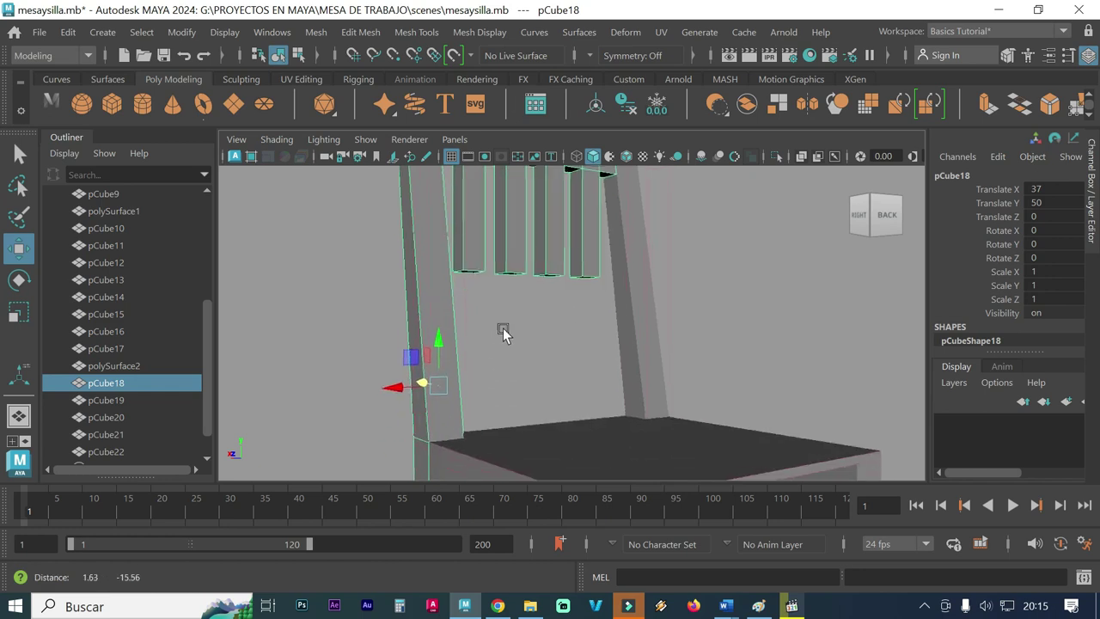
pyautogui.click(413, 32)
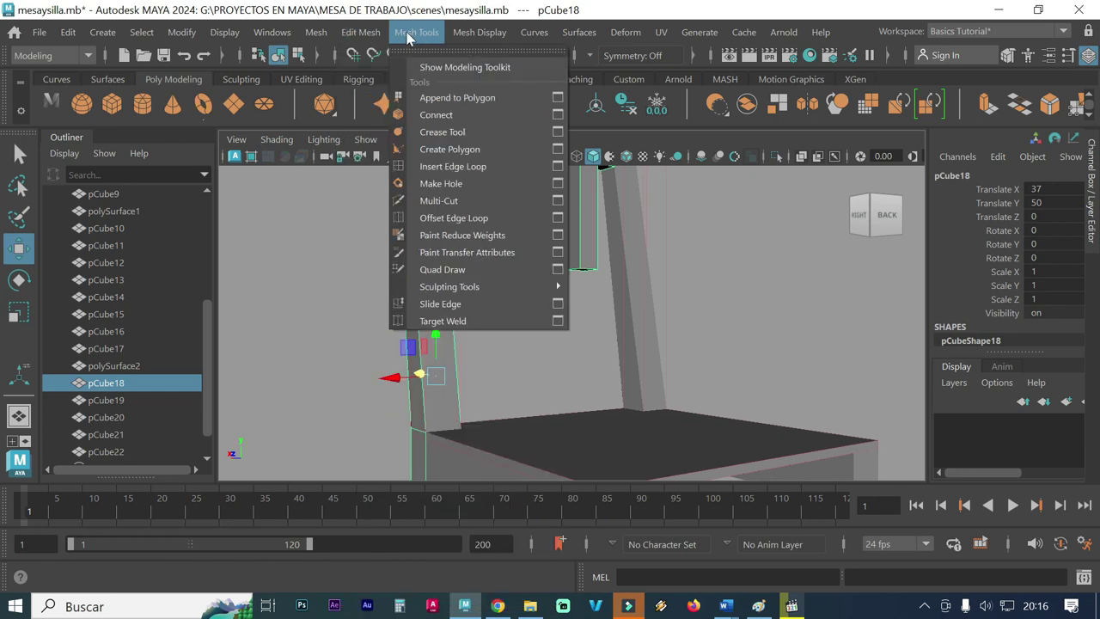
pyautogui.click(462, 170)
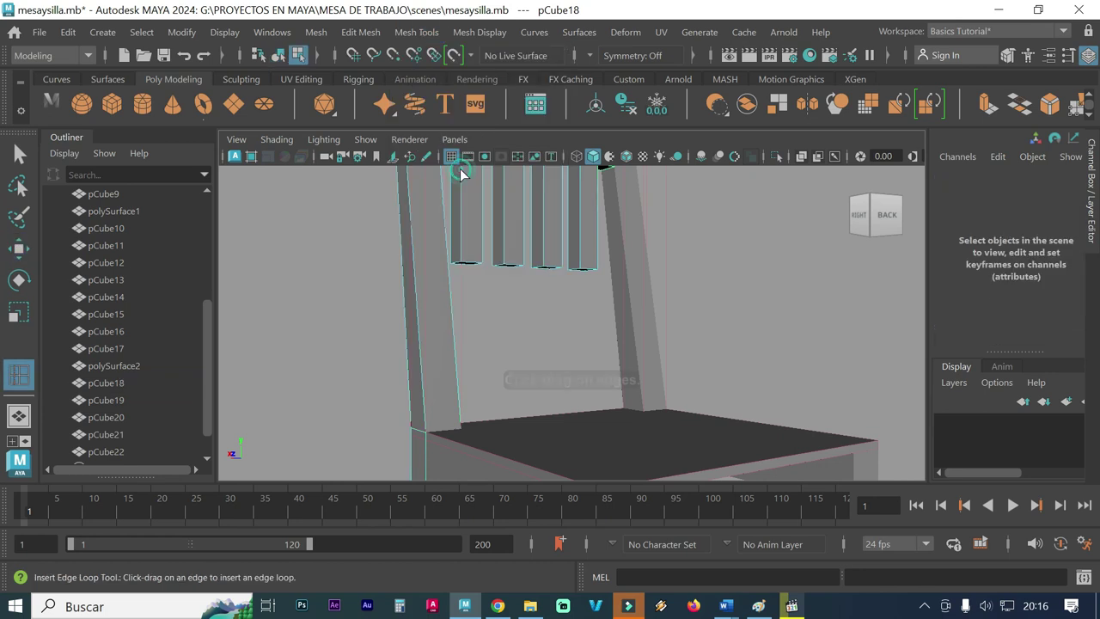
pyautogui.keyDown('alt'); pyautogui.moveTo(449, 322); pyautogui.dragTo(459, 321, button='right'); pyautogui.keyUp('alt')
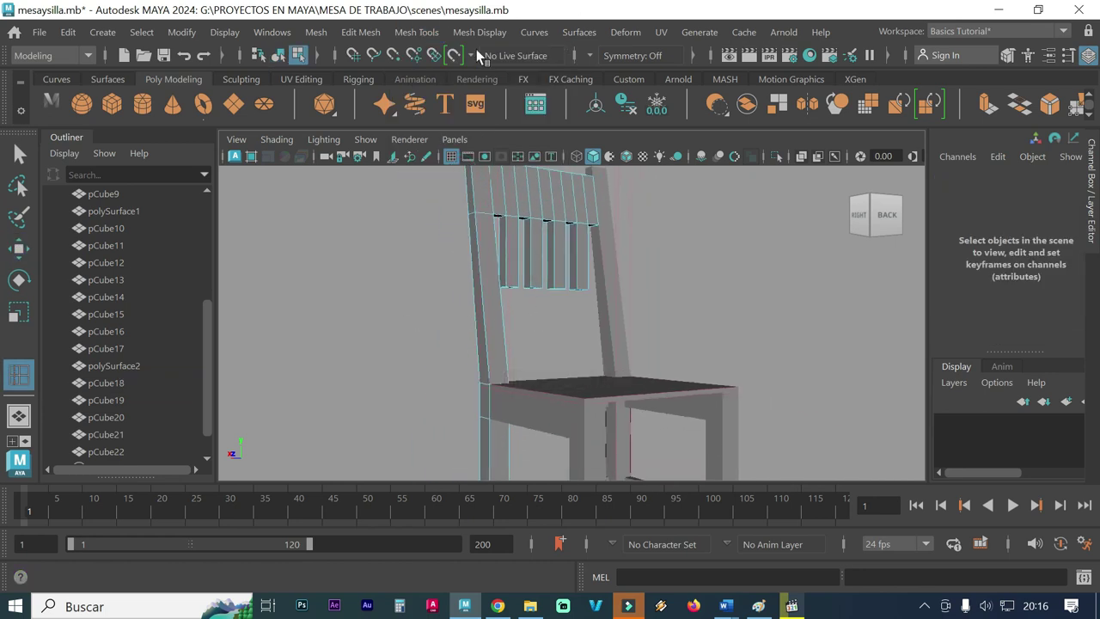
# Step: Set edge loops to Relative distance from edge and add two loops across the back post
pyautogui.click(424, 35)
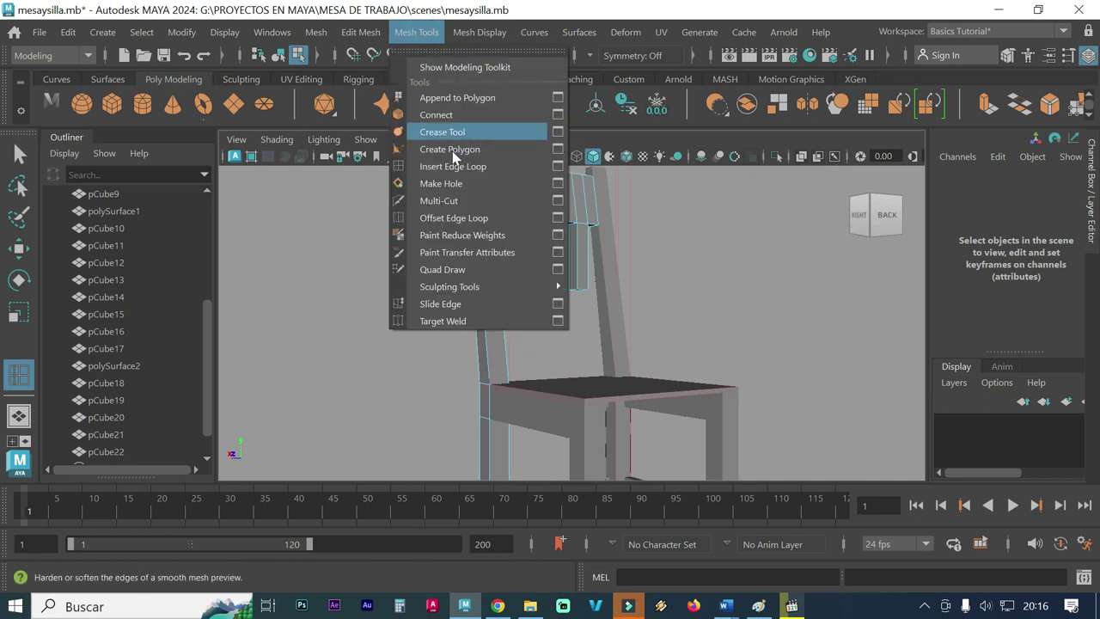
pyautogui.click(559, 166)
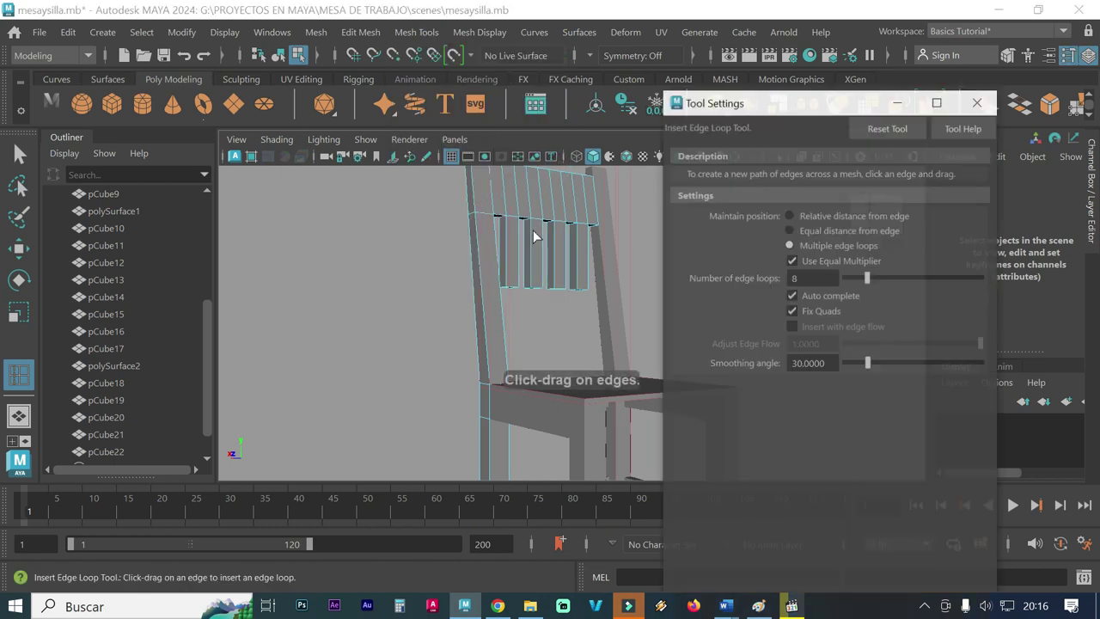
pyautogui.click(790, 215)
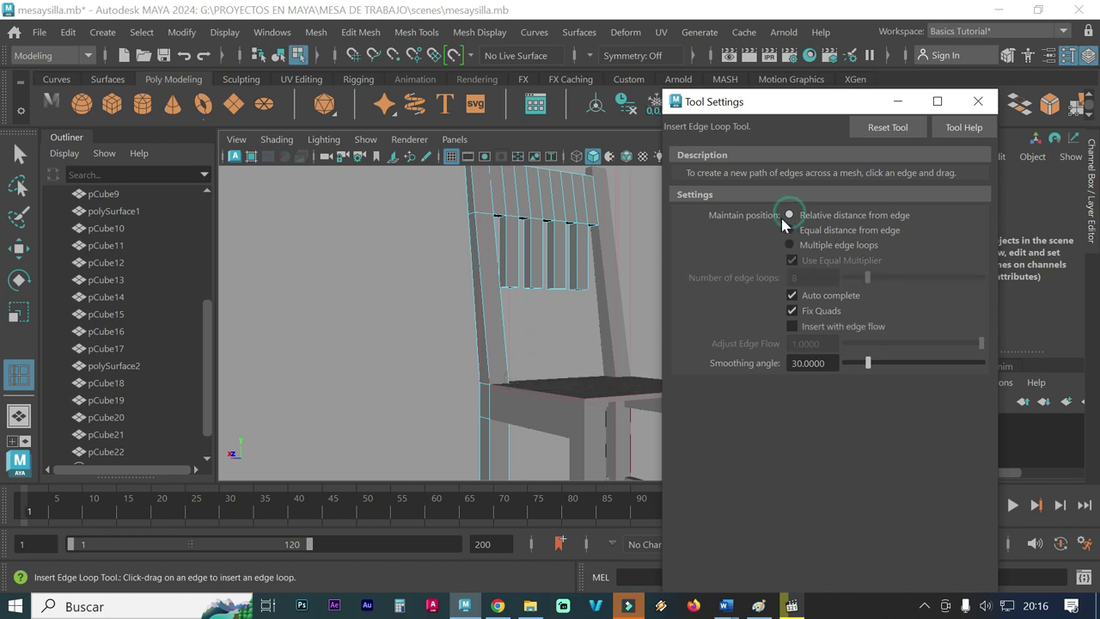
pyautogui.click(977, 101)
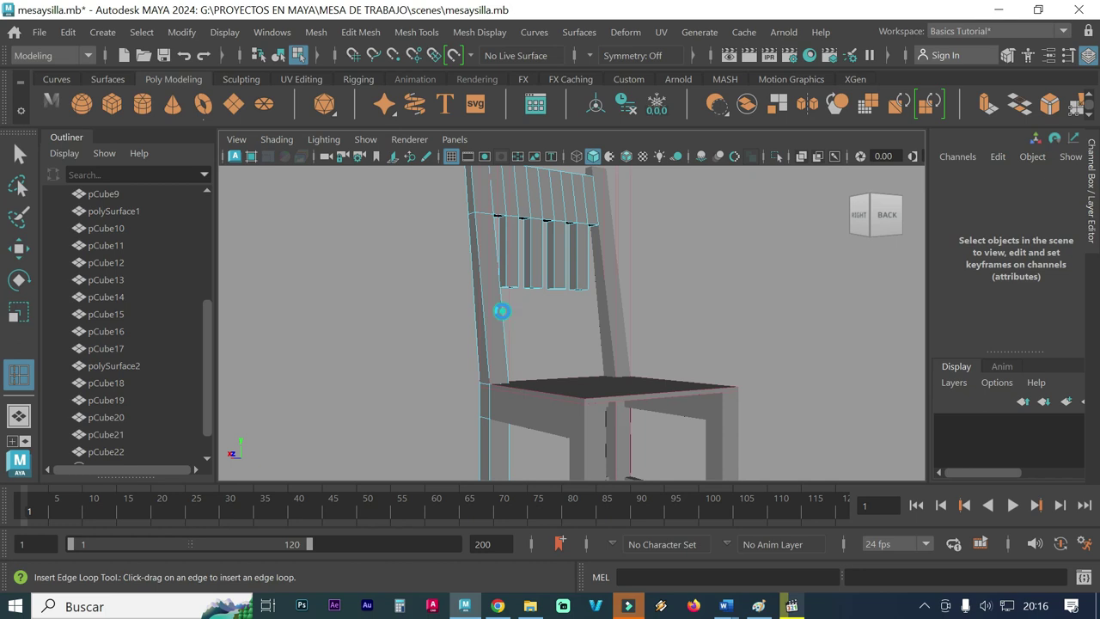
pyautogui.click(501, 311)
pyautogui.click(504, 327)
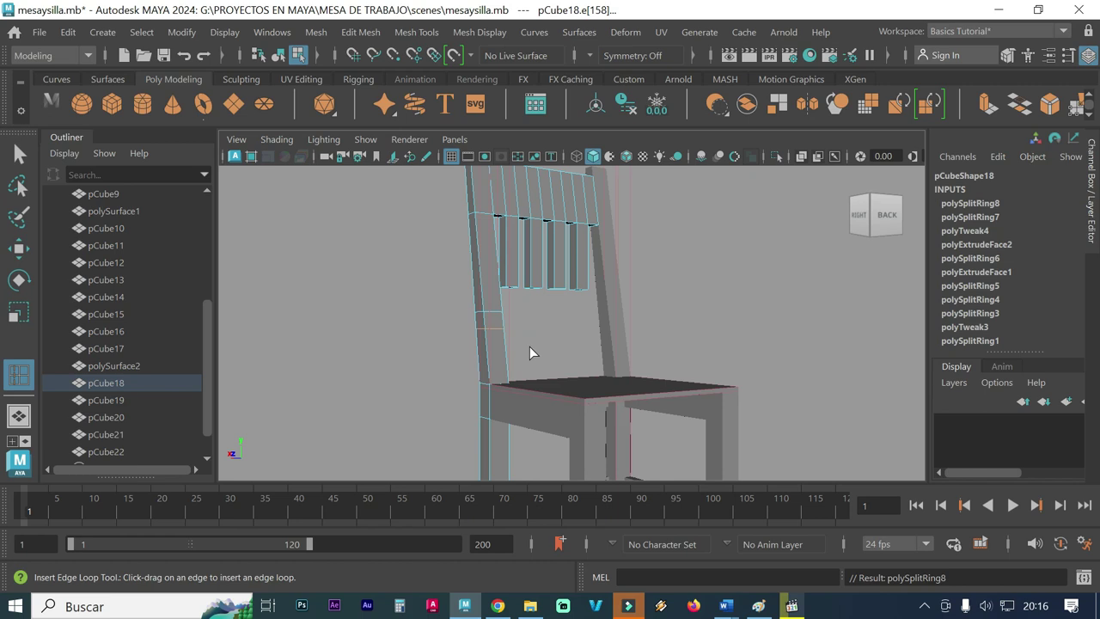
# Step: Undo the second edge loop and re-insert it slightly lower on the back post
pyautogui.hotkey('ctrl', 'z')
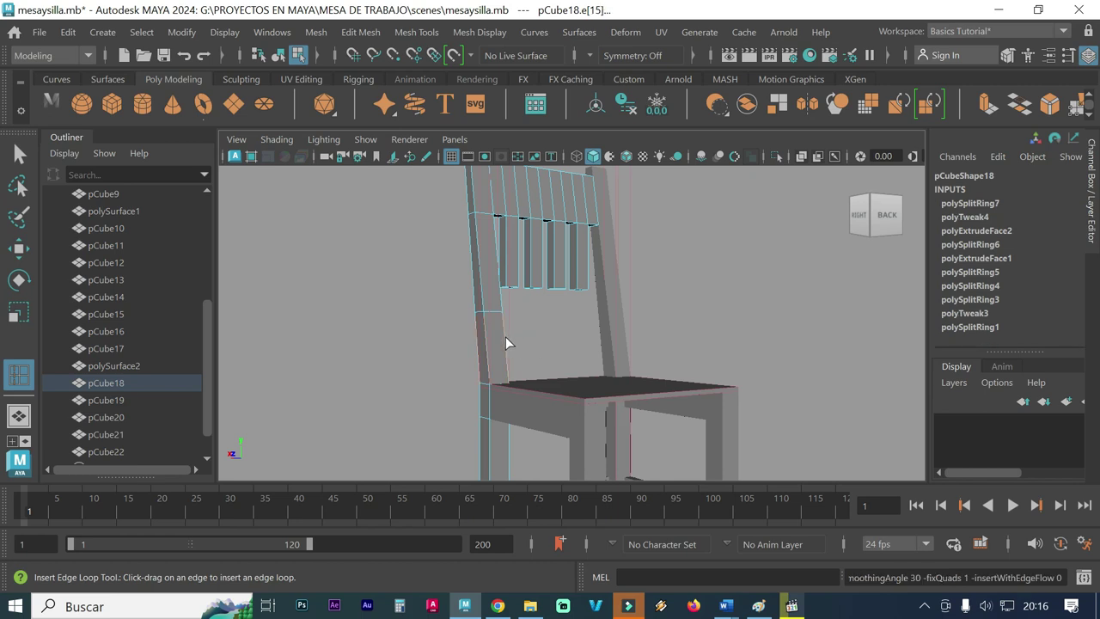
pyautogui.click(505, 339)
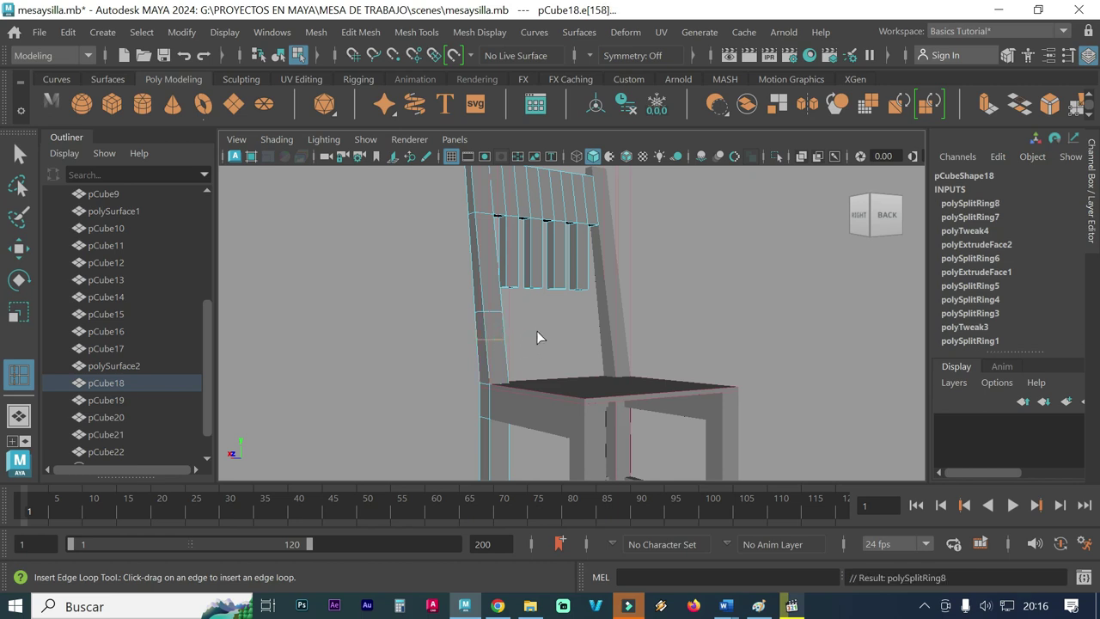
pyautogui.moveTo(540, 330)
pyautogui.keyDown('alt'); pyautogui.mouseDown()
pyautogui.moveTo(474, 341)
pyautogui.moveTo(567, 336)
pyautogui.mouseUp(); pyautogui.keyUp('alt')
pyautogui.keyDown('alt'); pyautogui.moveTo(567, 340); pyautogui.dragTo(605, 342, button='right'); pyautogui.keyUp('alt')
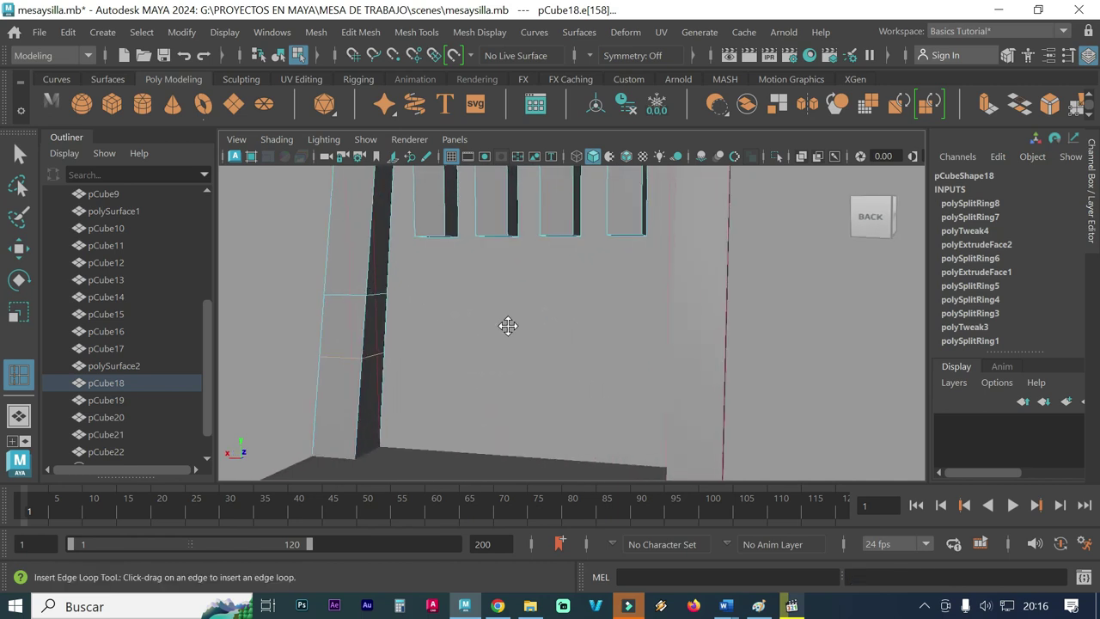
pyautogui.keyDown('alt'); pyautogui.moveTo(508, 325); pyautogui.dragTo(523, 340, button='middle'); pyautogui.keyUp('alt')
# Step: In face mode, select the post's inner face between the two edge loops
pyautogui.moveTo(423, 112); pyautogui.dragTo(423, 157, button='right')
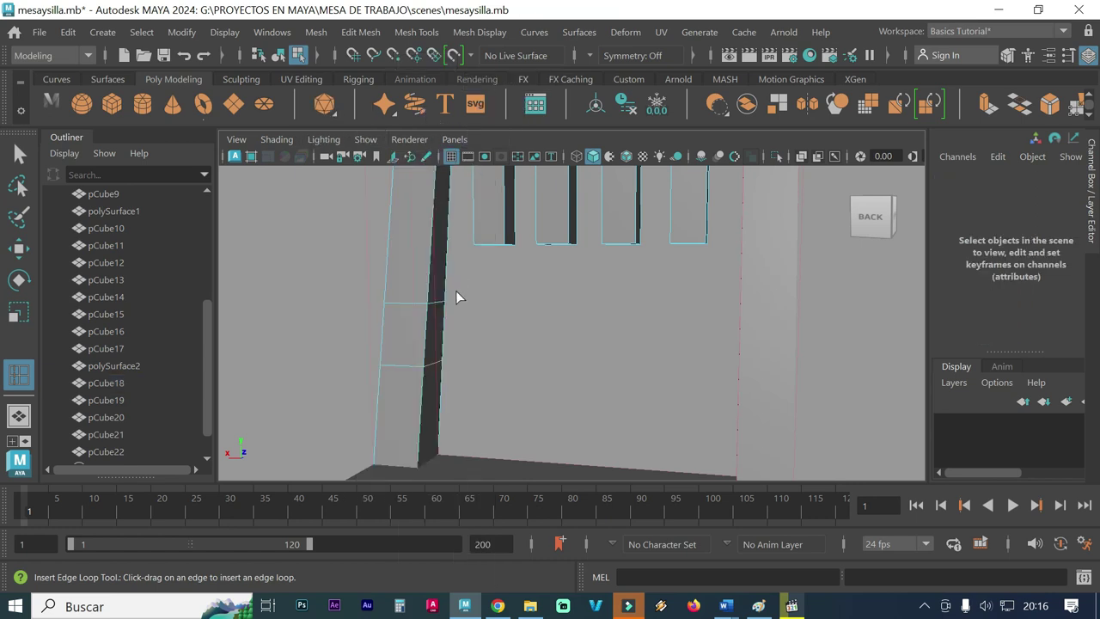
pyautogui.click(435, 342)
pyautogui.hotkey('ctrl', 'z')
pyautogui.click(20, 155)
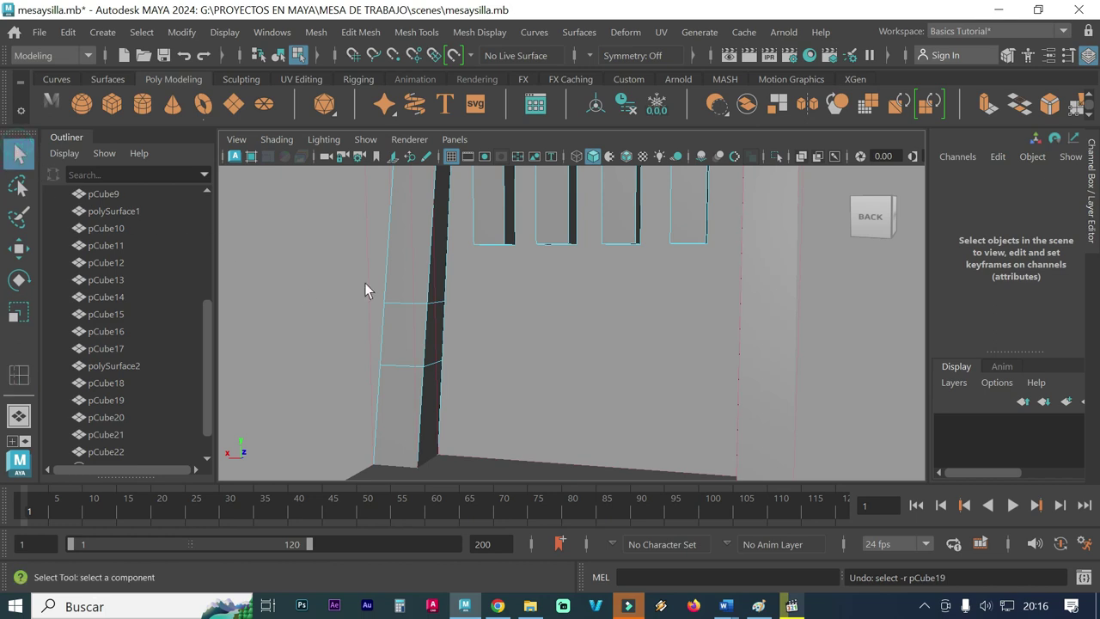
pyautogui.click(432, 344)
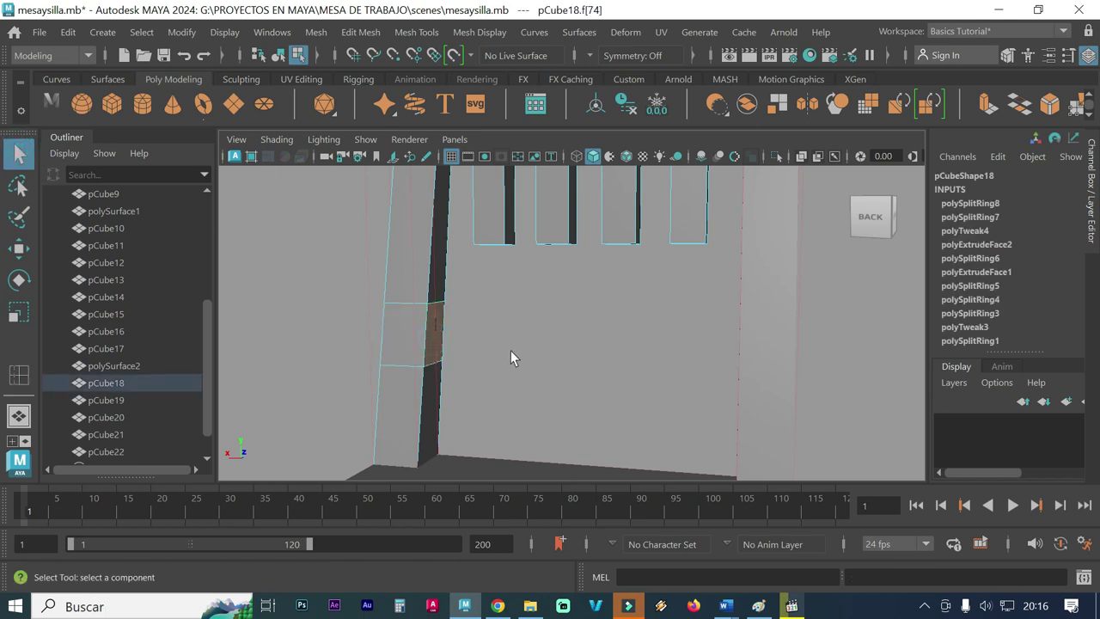
# Step: Extrude the post's inner face about 32 along local Z until it meets the opposite post
pyautogui.click(376, 32)
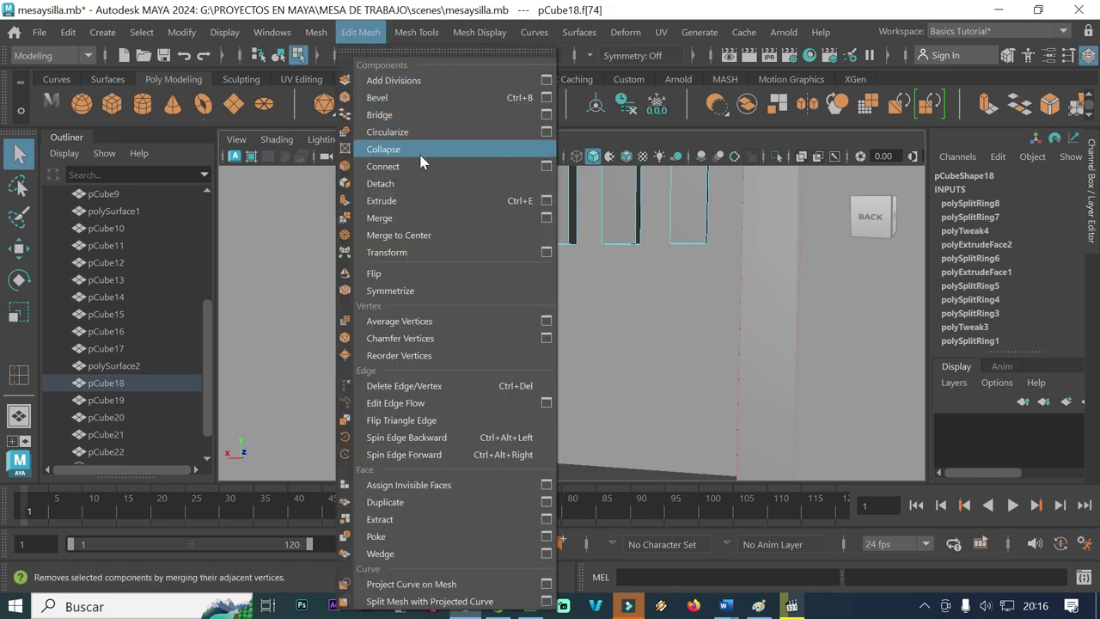
pyautogui.click(418, 211)
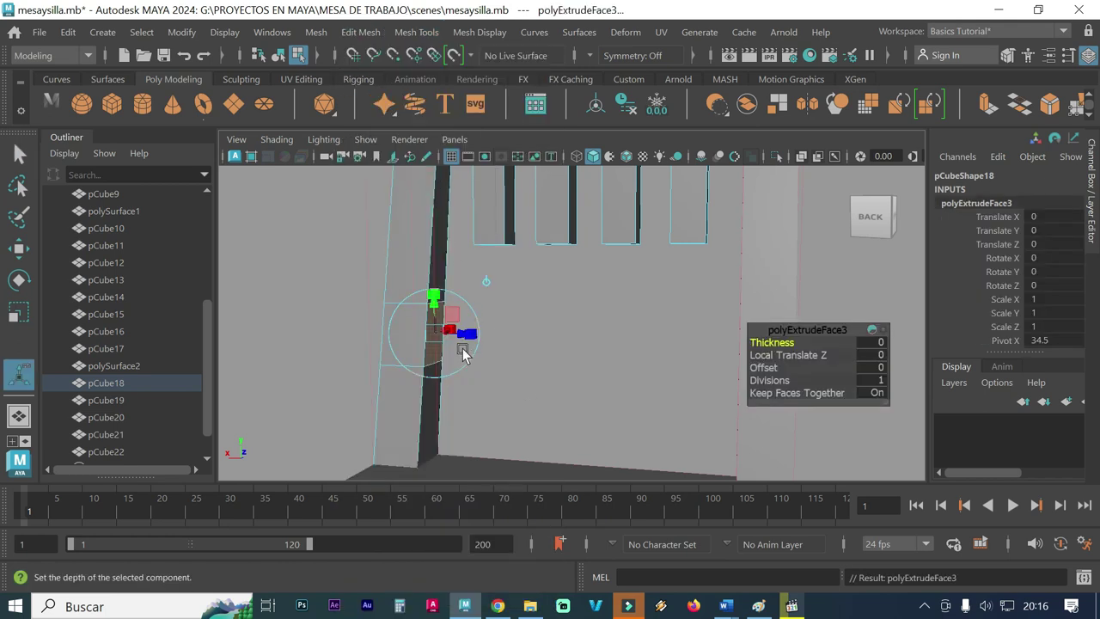
pyautogui.moveTo(461, 342); pyautogui.dragTo(712, 345)
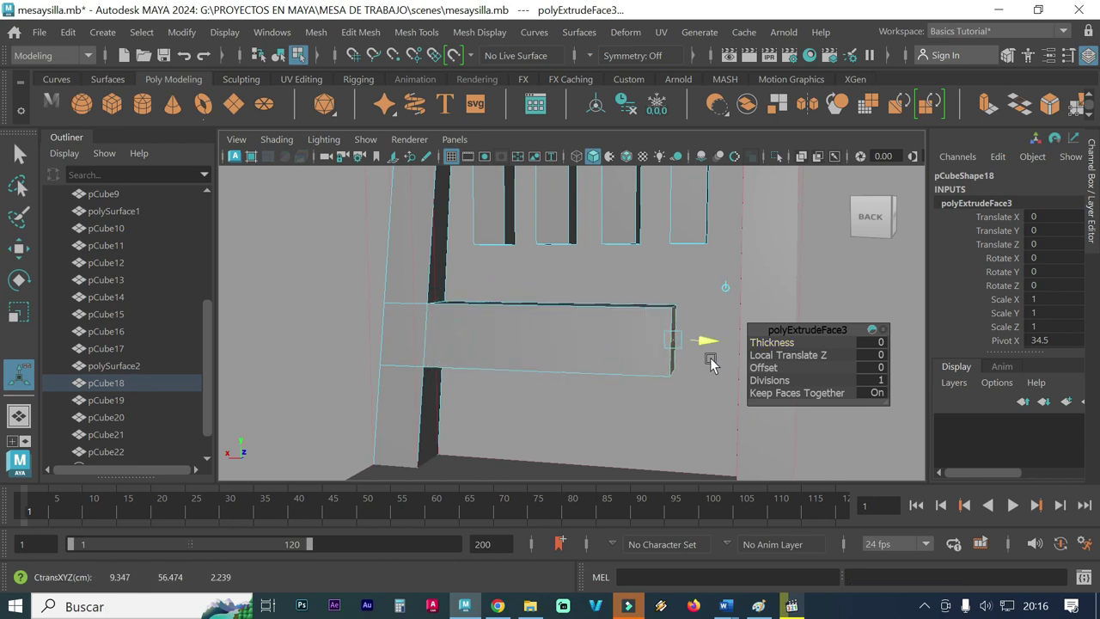
pyautogui.keyDown('alt'); pyautogui.moveTo(659, 261); pyautogui.dragTo(498, 259, button='middle'); pyautogui.keyUp('alt')
pyautogui.keyDown('alt'); pyautogui.moveTo(498, 259); pyautogui.dragTo(516, 365); pyautogui.keyUp('alt')
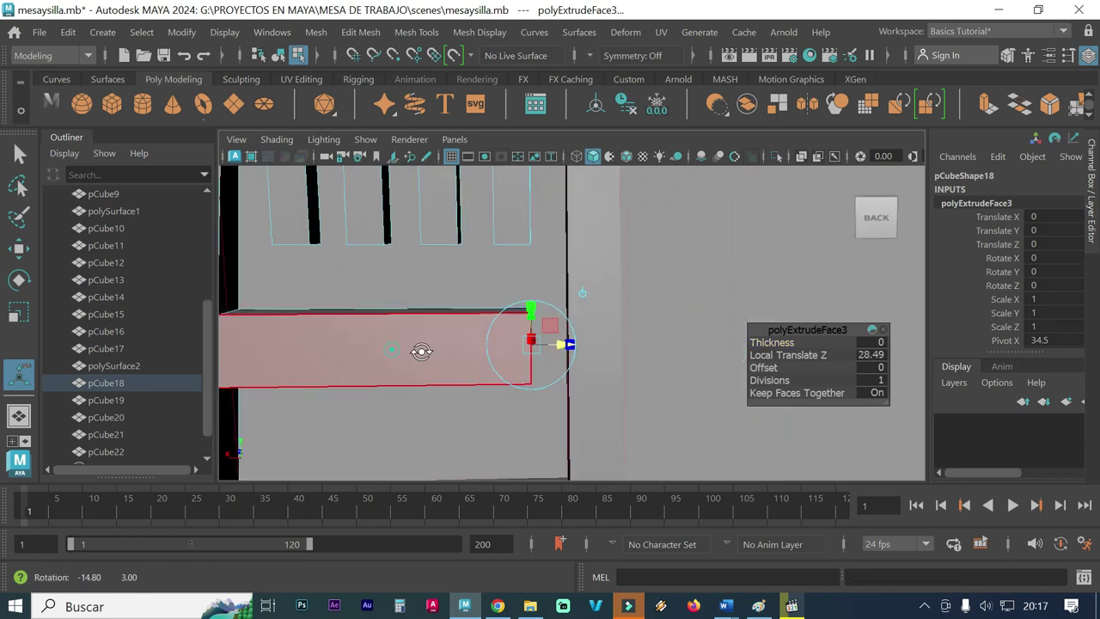
pyautogui.moveTo(577, 354); pyautogui.dragTo(610, 352)
pyautogui.moveTo(610, 352)
pyautogui.keyDown('alt'); pyautogui.mouseDown()
pyautogui.moveTo(522, 371)
pyautogui.moveTo(634, 368)
pyautogui.mouseUp(); pyautogui.keyUp('alt')
pyautogui.moveTo(572, 376)
pyautogui.keyDown('alt'); pyautogui.mouseDown(button='right')
pyautogui.moveTo(508, 320)
pyautogui.moveTo(560, 308)
pyautogui.mouseUp(button='right'); pyautogui.keyUp('alt')
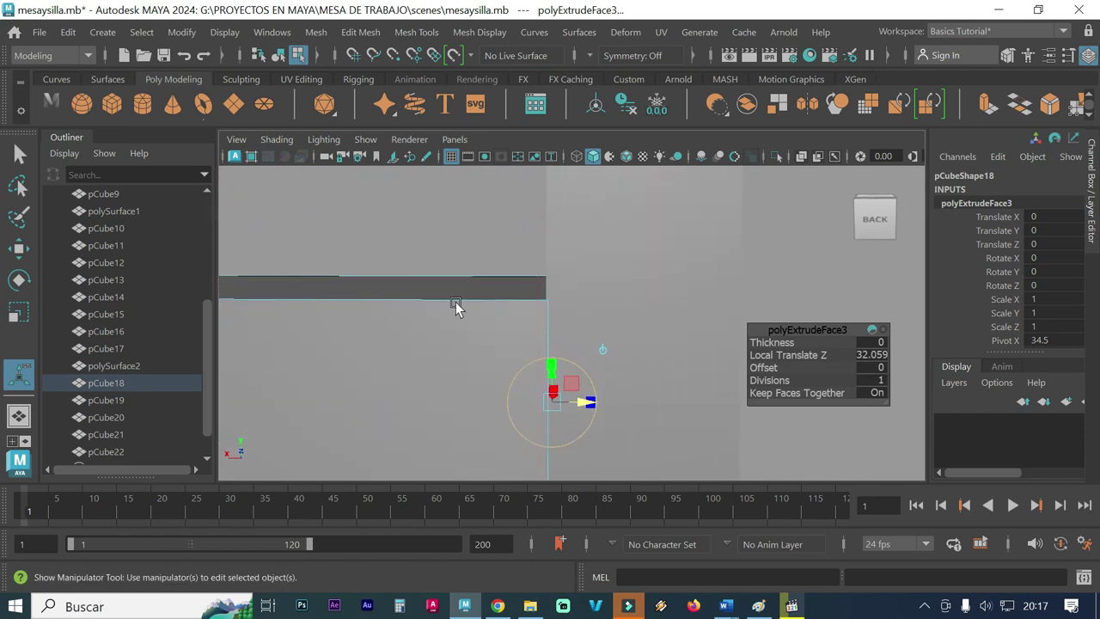
pyautogui.keyDown('alt'); pyautogui.moveTo(455, 301); pyautogui.dragTo(427, 298, button='right'); pyautogui.keyUp('alt')
pyautogui.moveTo(422, 290)
pyautogui.keyDown('alt'); pyautogui.mouseDown()
pyautogui.moveTo(435, 263)
pyautogui.moveTo(363, 270)
pyautogui.moveTo(401, 306)
pyautogui.moveTo(577, 332)
pyautogui.mouseUp(); pyautogui.keyUp('alt')
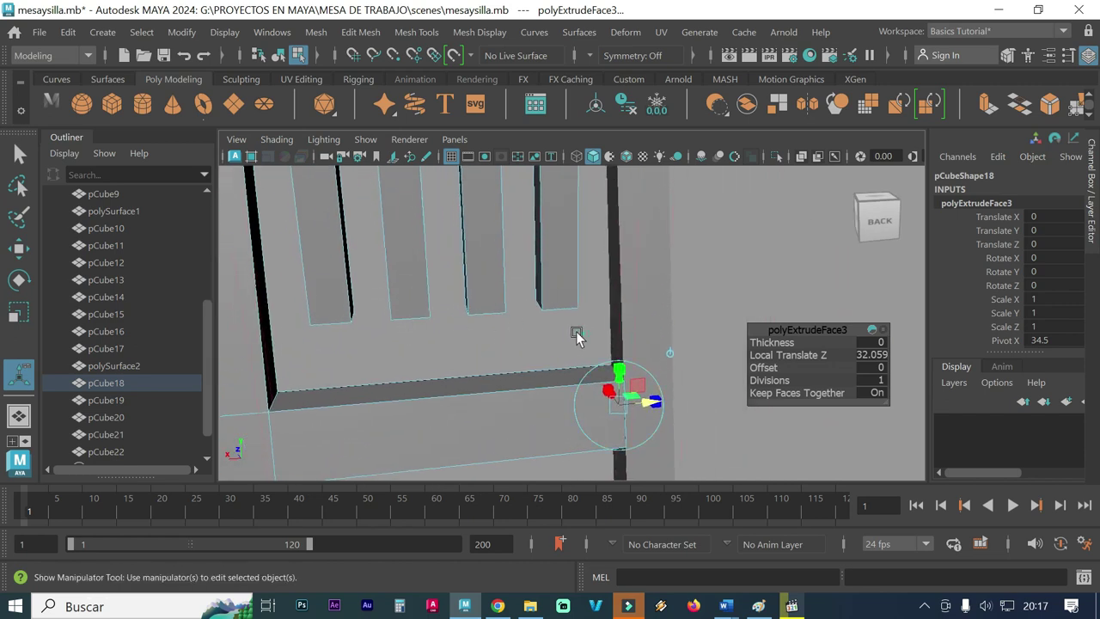
pyautogui.click(301, 259)
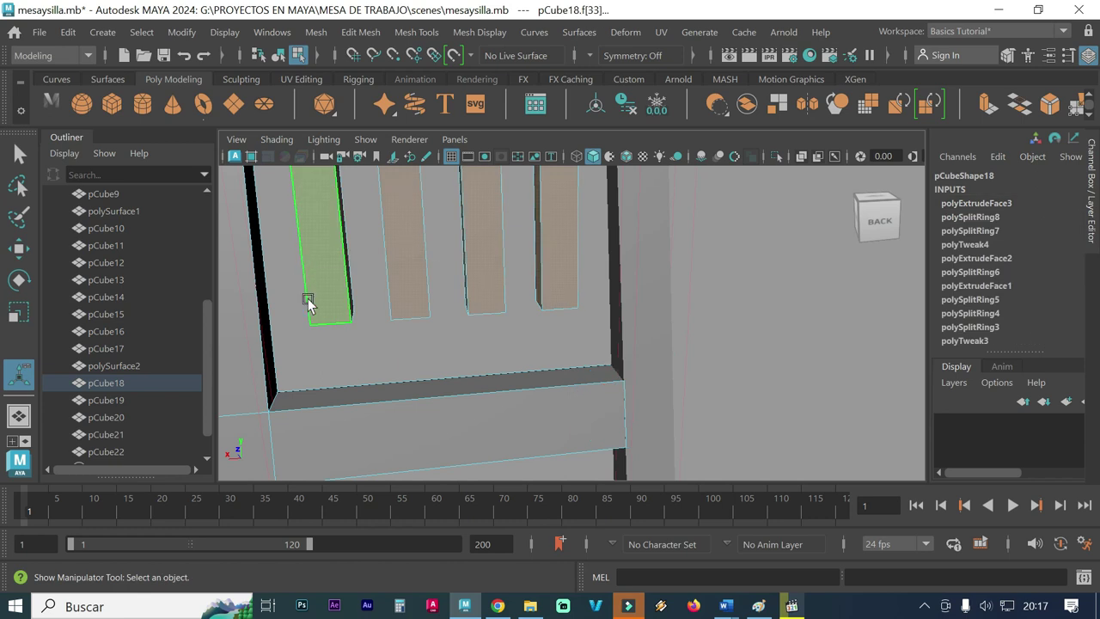
# Step: Select the end and side faces of the slats with the Move Tool active
pyautogui.click(375, 336)
pyautogui.keyDown('alt'); pyautogui.moveTo(381, 351); pyautogui.dragTo(376, 314); pyautogui.keyUp('alt')
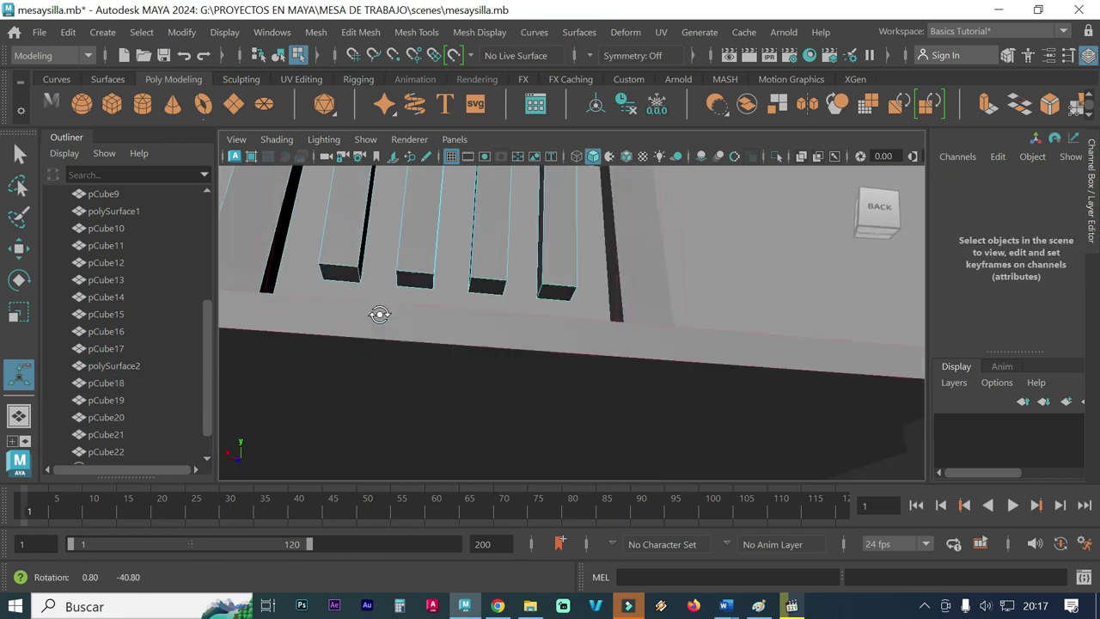
pyautogui.click(354, 275)
pyautogui.click(462, 288)
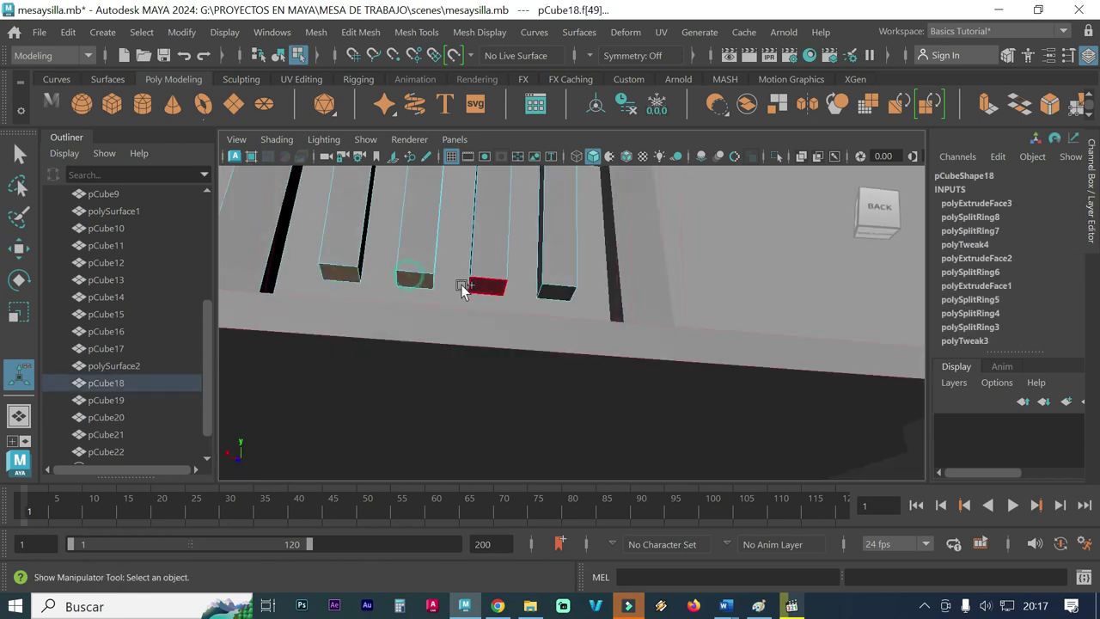
pyautogui.click(440, 268)
pyautogui.keyDown('alt'); pyautogui.moveTo(440, 268); pyautogui.dragTo(455, 293); pyautogui.keyUp('alt')
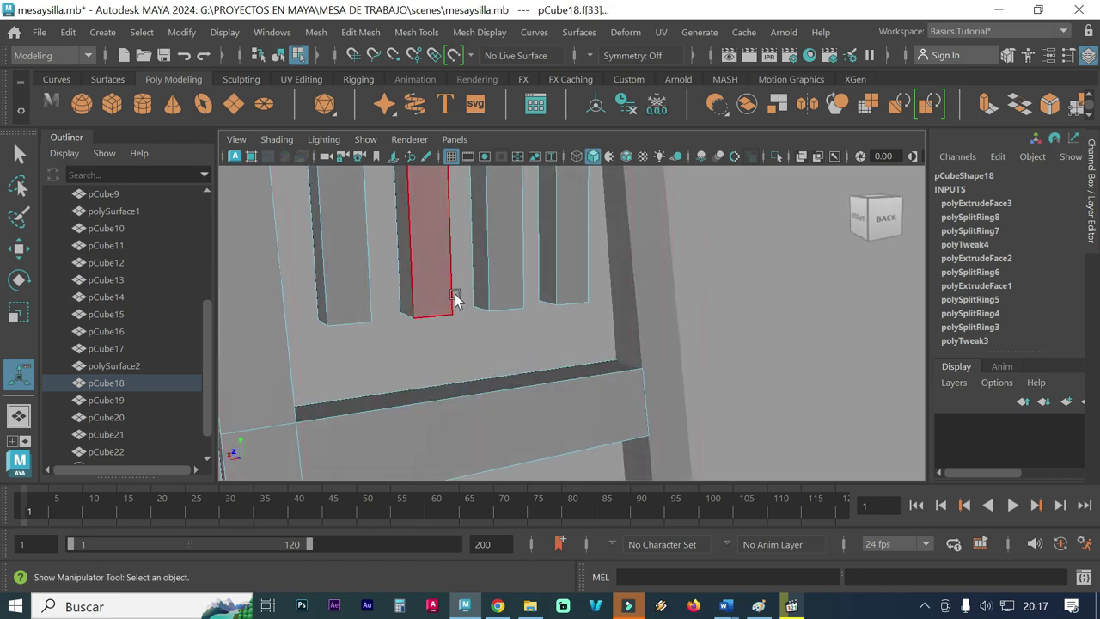
pyautogui.press('w')
pyautogui.click(471, 274)
# Step: Move the selected slat faces down, along depth and sideways to meet the lower rail
pyautogui.moveTo(462, 266)
pyautogui.mouseDown()
pyautogui.moveTo(469, 339)
pyautogui.moveTo(429, 336)
pyautogui.moveTo(447, 335)
pyautogui.mouseUp()
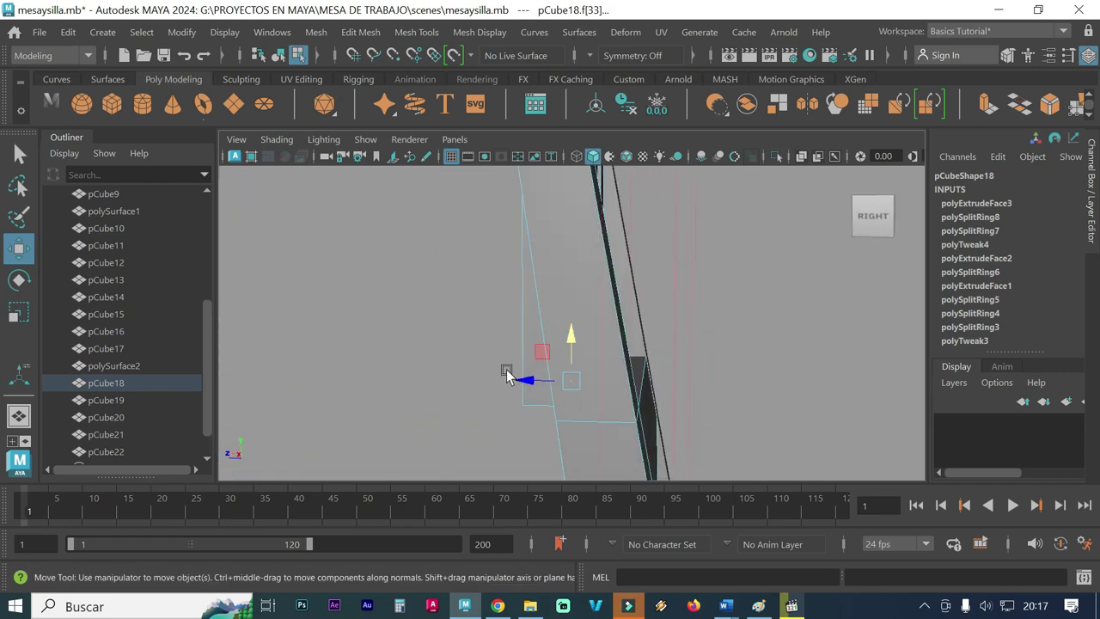
pyautogui.moveTo(530, 384); pyautogui.dragTo(707, 393)
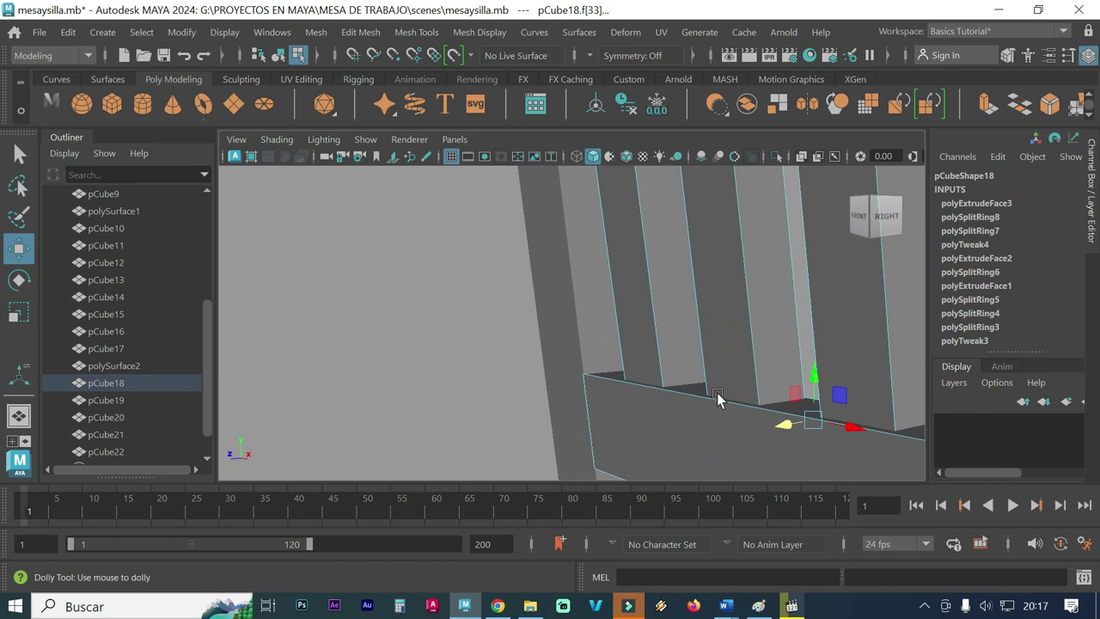
pyautogui.moveTo(736, 392)
pyautogui.keyDown('alt'); pyautogui.mouseDown(button='middle')
pyautogui.moveTo(655, 376)
pyautogui.moveTo(776, 376)
pyautogui.moveTo(739, 393)
pyautogui.moveTo(630, 370)
pyautogui.moveTo(421, 363)
pyautogui.mouseUp(button='middle'); pyautogui.keyUp('alt')
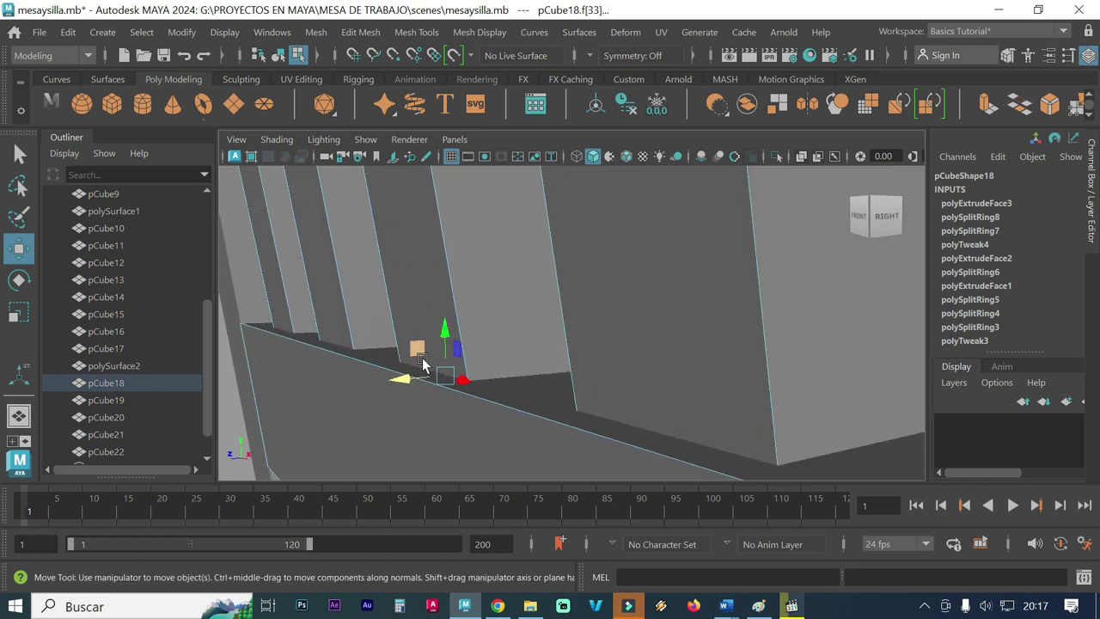
pyautogui.moveTo(412, 379); pyautogui.dragTo(388, 380)
pyautogui.moveTo(508, 378)
pyautogui.keyDown('alt'); pyautogui.mouseDown()
pyautogui.moveTo(410, 373)
pyautogui.moveTo(472, 397)
pyautogui.moveTo(495, 381)
pyautogui.mouseUp(); pyautogui.keyUp('alt')
pyautogui.moveTo(361, 385)
pyautogui.mouseDown()
pyautogui.moveTo(452, 387)
pyautogui.moveTo(436, 393)
pyautogui.mouseUp()
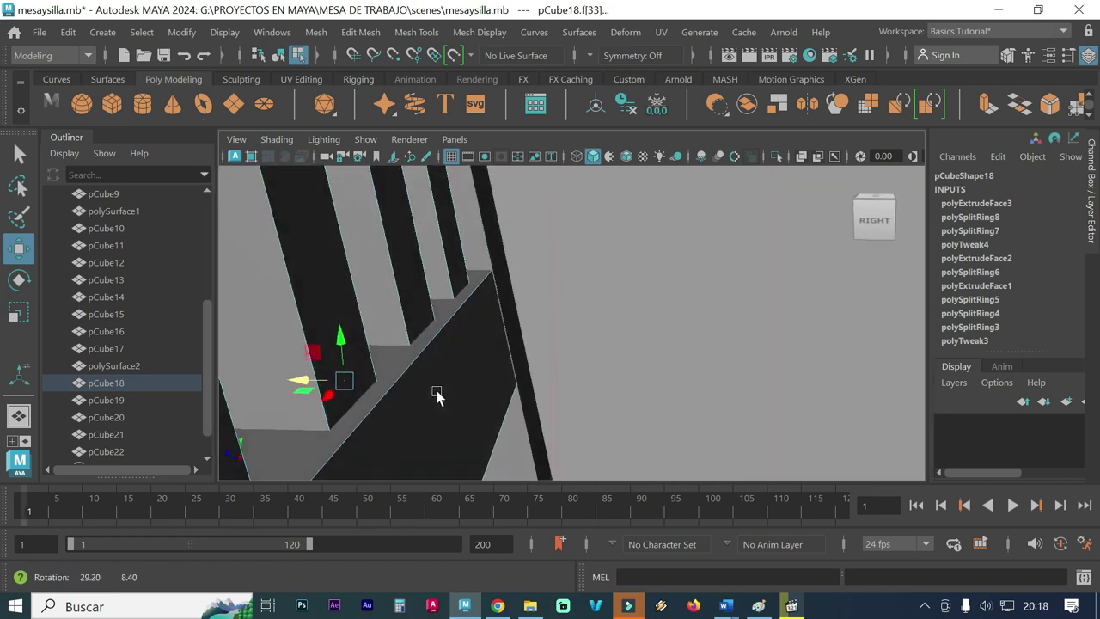
# Step: Nudge the slat faces to a depth of 2.629, then deselect the chair back
pyautogui.click(304, 382)
pyautogui.moveTo(304, 381); pyautogui.dragTo(309, 381)
pyautogui.moveTo(641, 327)
pyautogui.keyDown('alt'); pyautogui.mouseDown()
pyautogui.moveTo(479, 315)
pyautogui.moveTo(382, 334)
pyautogui.moveTo(445, 364)
pyautogui.mouseUp(); pyautogui.keyUp('alt')
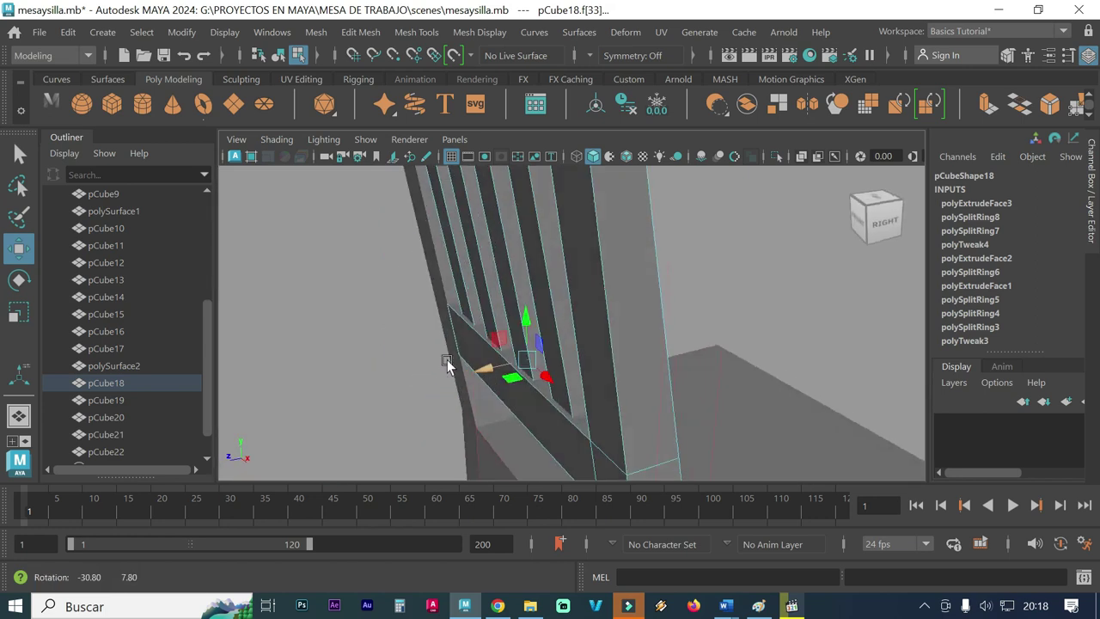
pyautogui.moveTo(445, 364)
pyautogui.keyDown('alt'); pyautogui.mouseDown(button='right')
pyautogui.moveTo(619, 380)
pyautogui.moveTo(563, 391)
pyautogui.mouseUp(button='right'); pyautogui.keyUp('alt')
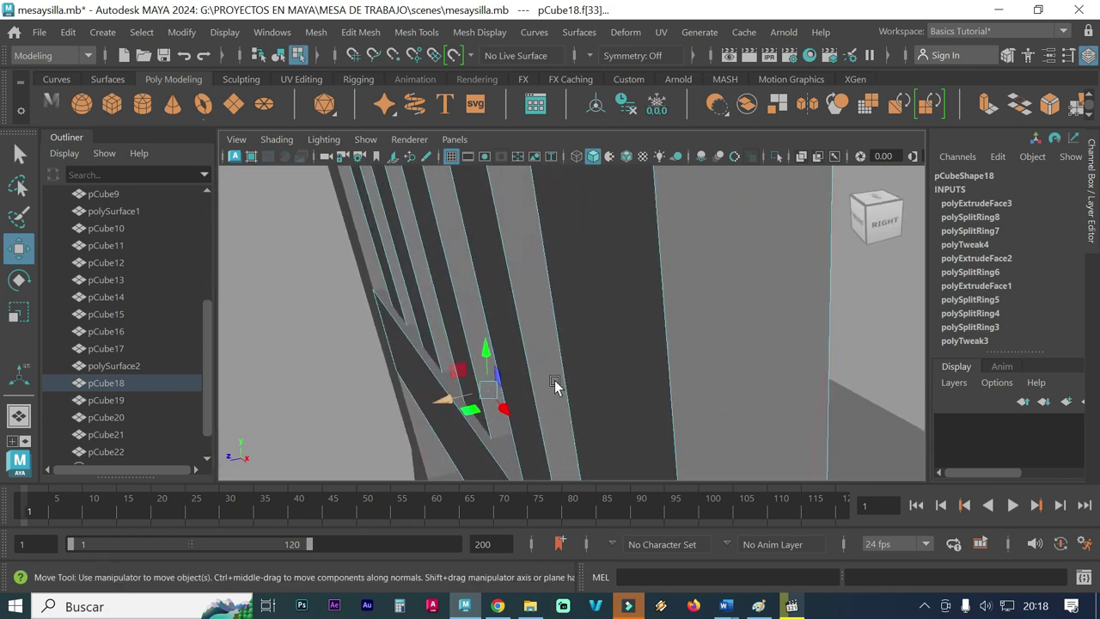
pyautogui.keyDown('alt'); pyautogui.moveTo(596, 337); pyautogui.dragTo(412, 329); pyautogui.keyUp('alt')
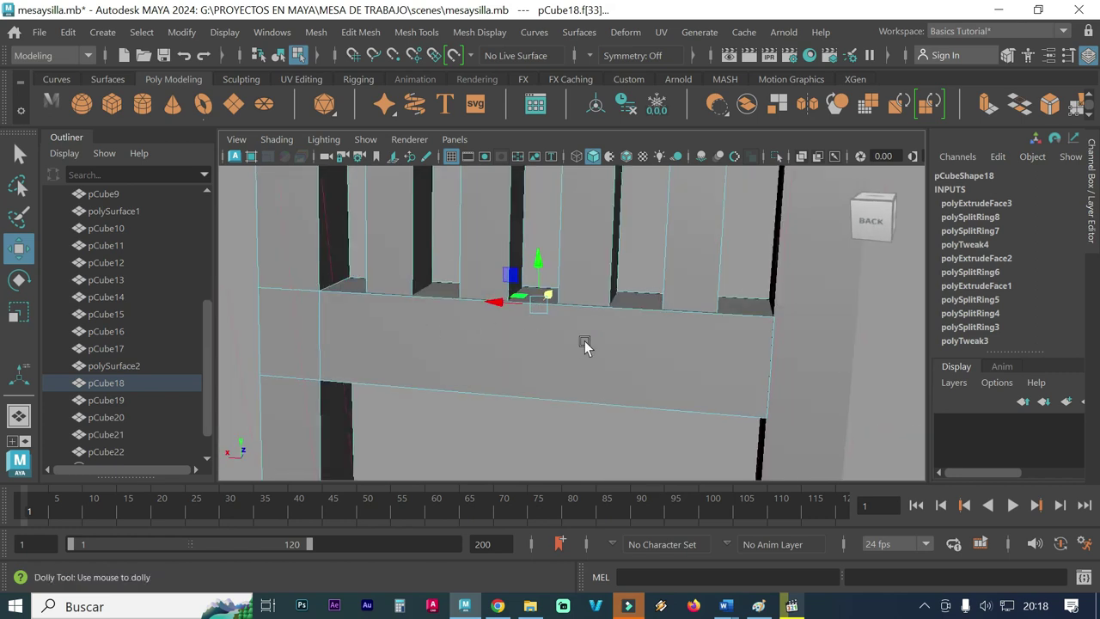
pyautogui.keyDown('alt'); pyautogui.moveTo(584, 340); pyautogui.dragTo(513, 333); pyautogui.keyUp('alt')
pyautogui.keyDown('alt'); pyautogui.moveTo(513, 334); pyautogui.dragTo(379, 327, button='right'); pyautogui.keyUp('alt')
pyautogui.moveTo(380, 327)
pyautogui.keyDown('alt'); pyautogui.mouseDown()
pyautogui.moveTo(429, 359)
pyautogui.moveTo(468, 362)
pyautogui.moveTo(381, 301)
pyautogui.mouseUp(); pyautogui.keyUp('alt')
pyautogui.click(353, 303)
pyautogui.moveTo(373, 363)
pyautogui.keyDown('alt'); pyautogui.mouseDown()
pyautogui.moveTo(396, 350)
pyautogui.moveTo(408, 321)
pyautogui.mouseUp(); pyautogui.keyUp('alt')
pyautogui.keyDown('alt'); pyautogui.moveTo(413, 337); pyautogui.dragTo(301, 326, button='right'); pyautogui.keyUp('alt')
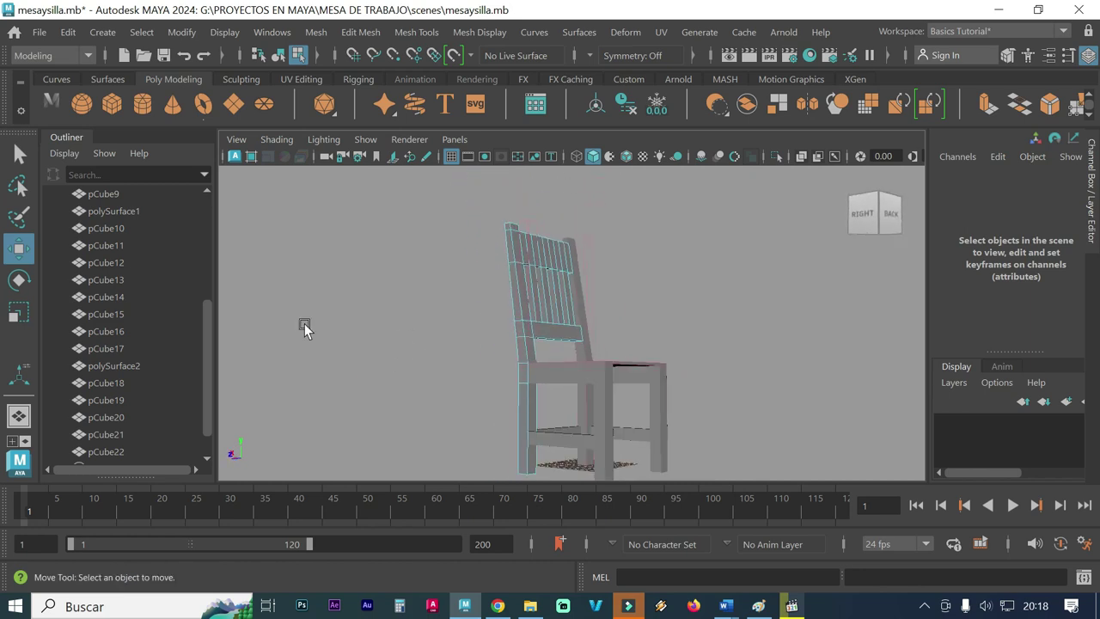
pyautogui.moveTo(452, 387)
pyautogui.keyDown('alt'); pyautogui.mouseDown()
pyautogui.moveTo(405, 317)
pyautogui.moveTo(410, 343)
pyautogui.mouseUp(); pyautogui.keyUp('alt')
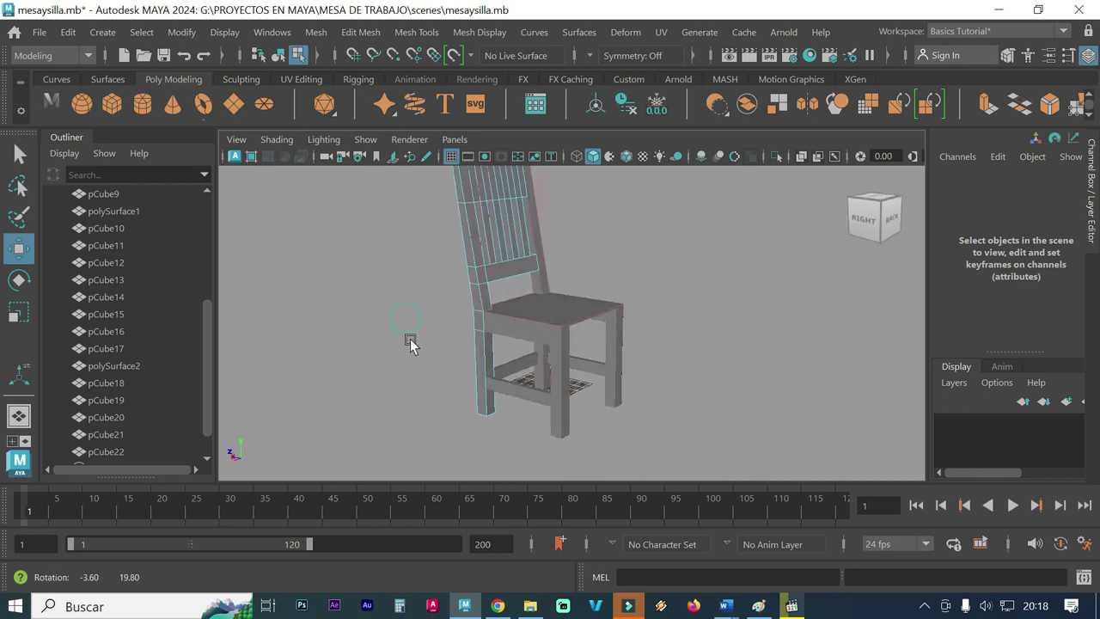
pyautogui.keyDown('alt'); pyautogui.moveTo(442, 311); pyautogui.dragTo(412, 316, button='middle'); pyautogui.keyUp('alt')
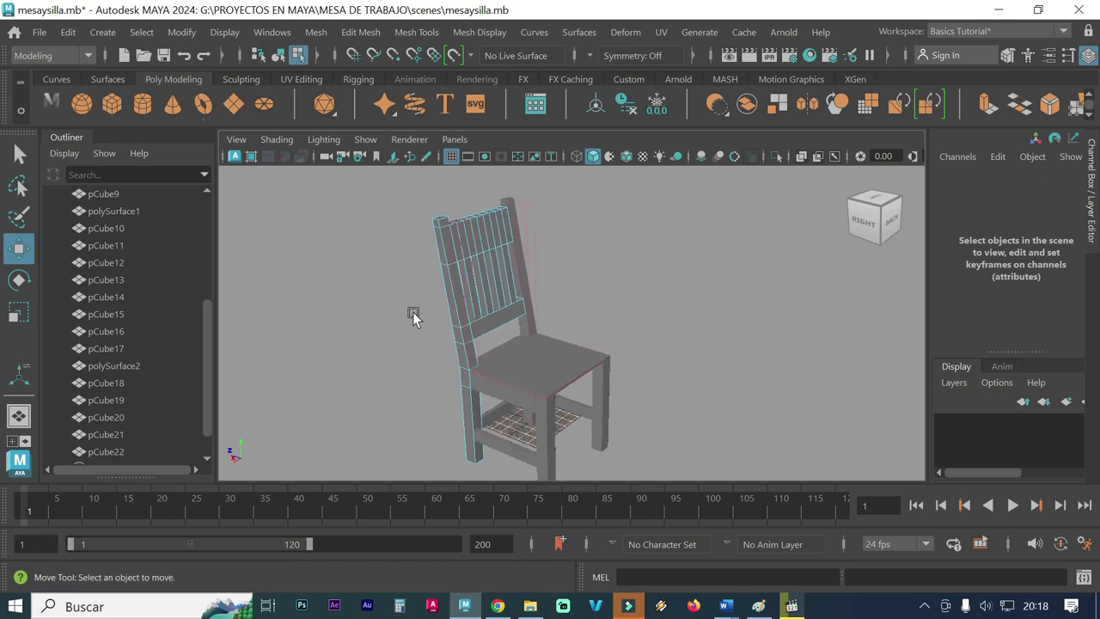
pyautogui.moveTo(559, 365); pyautogui.dragTo(606, 85, button='right')
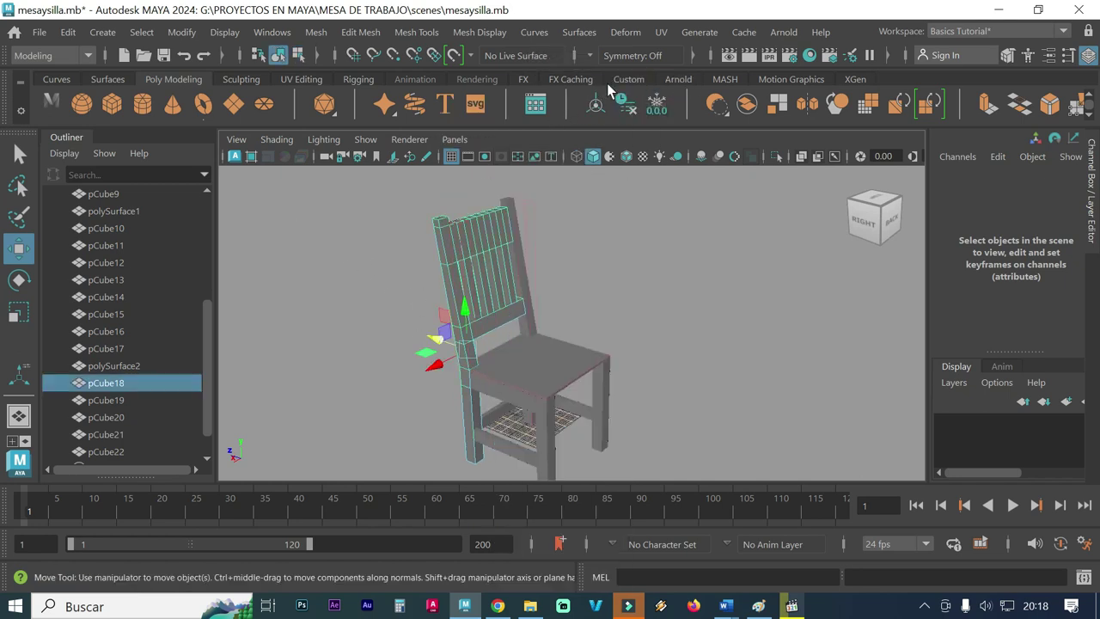
pyautogui.click(614, 298)
pyautogui.keyDown('alt'); pyautogui.moveTo(600, 372); pyautogui.dragTo(552, 378); pyautogui.keyUp('alt')
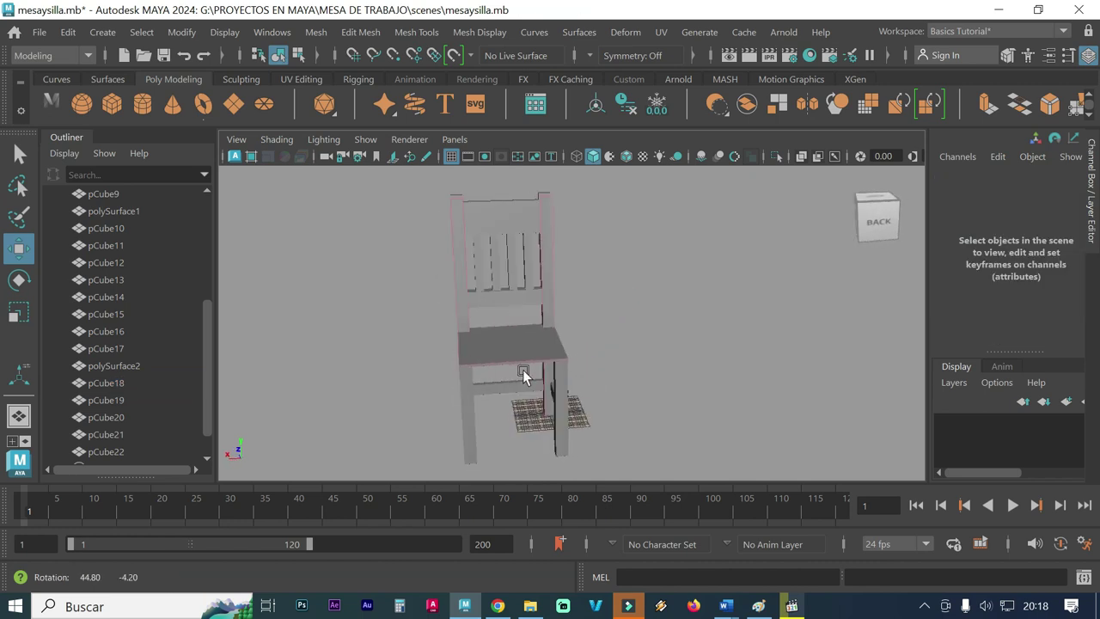
pyautogui.moveTo(386, 381)
pyautogui.keyDown('alt'); pyautogui.mouseDown(button='right')
pyautogui.moveTo(581, 383)
pyautogui.moveTo(553, 392)
pyautogui.moveTo(601, 432)
pyautogui.mouseUp(button='right'); pyautogui.keyUp('alt')
pyautogui.moveTo(664, 410)
pyautogui.keyDown('alt'); pyautogui.mouseDown(button='right')
pyautogui.moveTo(554, 401)
pyautogui.moveTo(545, 375)
pyautogui.moveTo(621, 358)
pyautogui.moveTo(531, 361)
pyautogui.mouseUp(button='right'); pyautogui.keyUp('alt')
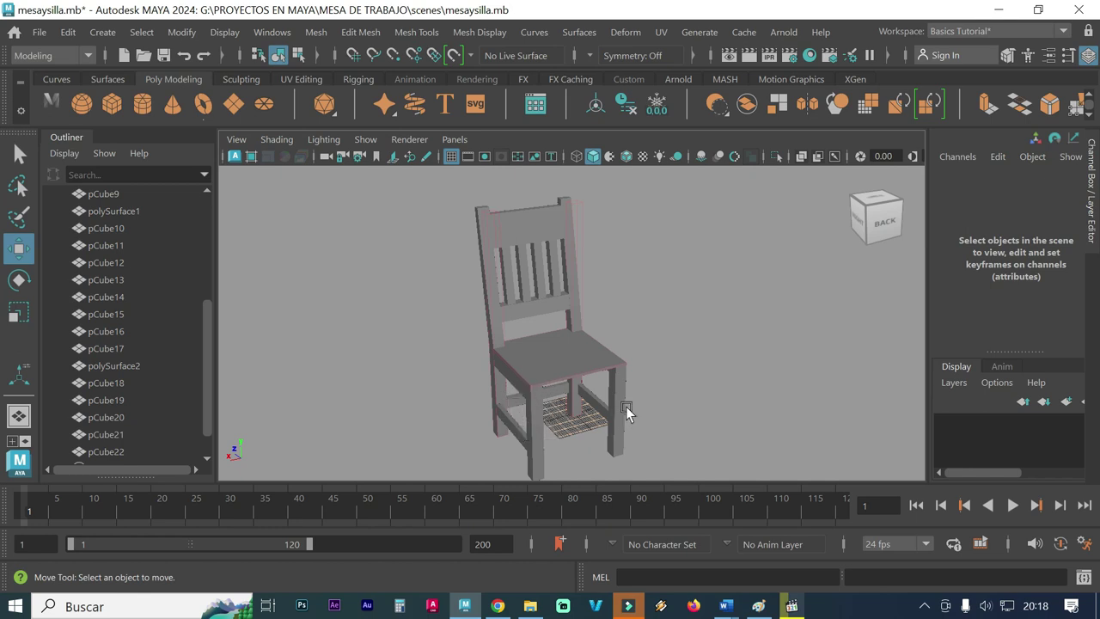
pyautogui.moveTo(533, 415)
pyautogui.keyDown('alt'); pyautogui.mouseDown()
pyautogui.moveTo(482, 412)
pyautogui.moveTo(572, 413)
pyautogui.moveTo(560, 417)
pyautogui.mouseUp(); pyautogui.keyUp('alt')
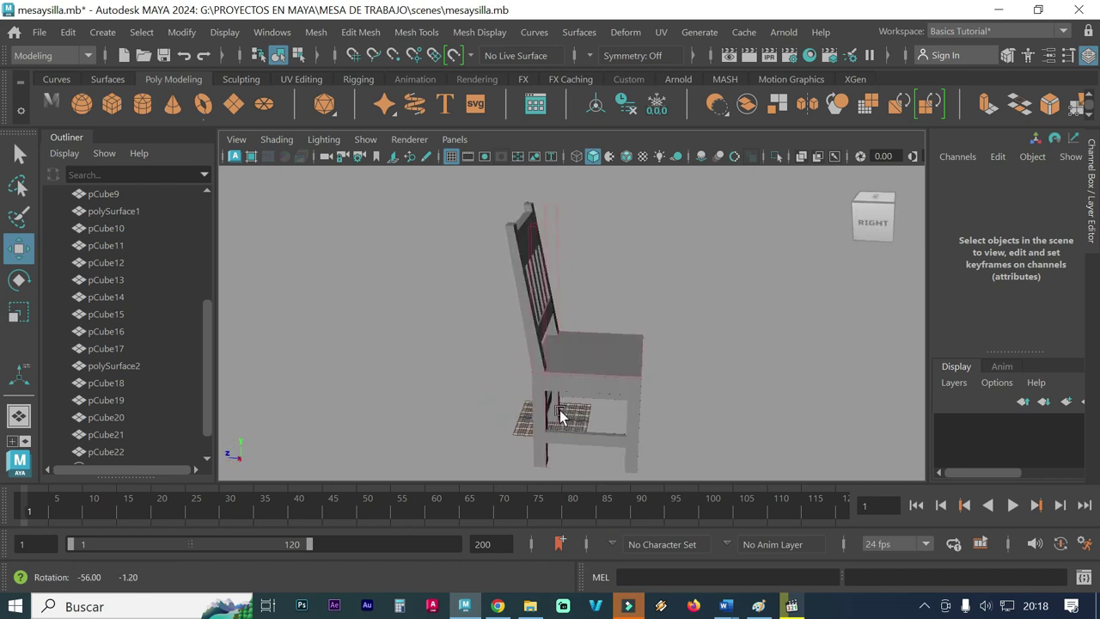
pyautogui.scroll(5, 602, 404)
pyautogui.moveTo(664, 392)
pyautogui.keyDown('alt'); pyautogui.mouseDown()
pyautogui.moveTo(566, 367)
pyautogui.moveTo(562, 375)
pyautogui.moveTo(590, 380)
pyautogui.mouseUp(); pyautogui.keyUp('alt')
pyautogui.keyDown('alt'); pyautogui.moveTo(569, 297); pyautogui.dragTo(599, 339); pyautogui.keyUp('alt')
pyautogui.keyDown('alt'); pyautogui.moveTo(532, 315); pyautogui.dragTo(598, 323); pyautogui.keyUp('alt')
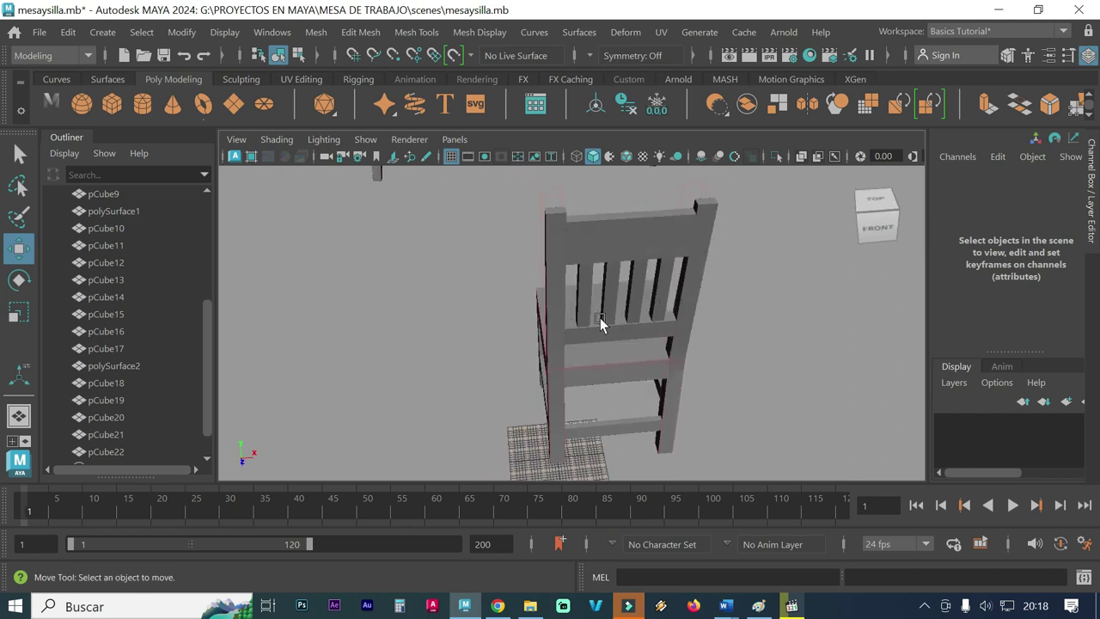
pyautogui.keyDown('alt'); pyautogui.moveTo(593, 314); pyautogui.dragTo(656, 297); pyautogui.keyUp('alt')
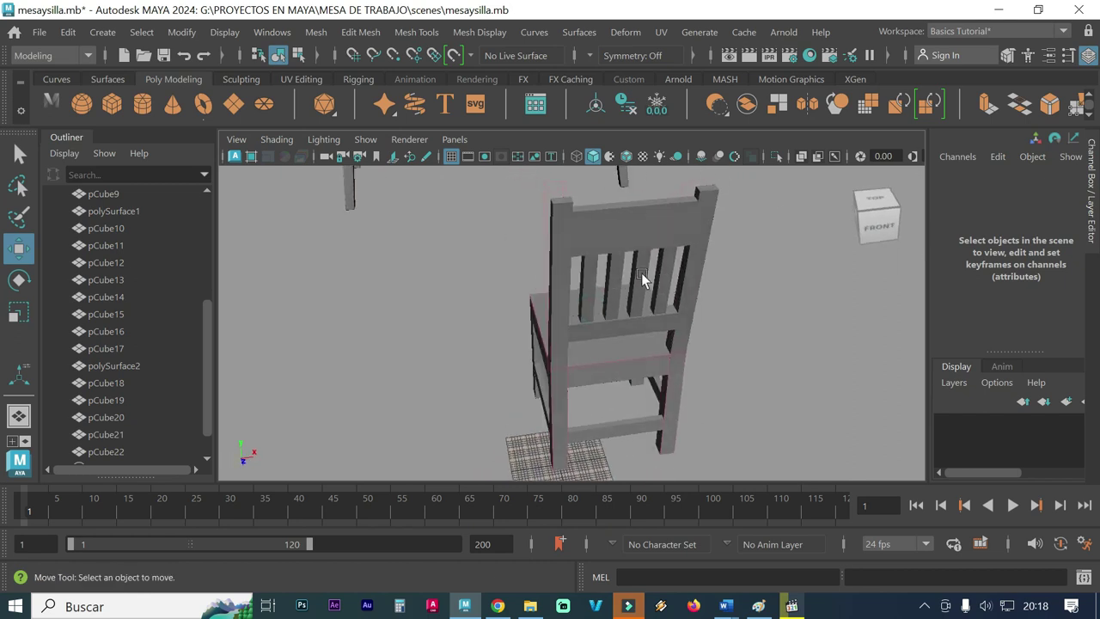
pyautogui.moveTo(540, 289)
pyautogui.keyDown('alt'); pyautogui.mouseDown()
pyautogui.moveTo(588, 283)
pyautogui.moveTo(437, 277)
pyautogui.moveTo(444, 267)
pyautogui.moveTo(499, 289)
pyautogui.moveTo(497, 333)
pyautogui.moveTo(469, 284)
pyautogui.moveTo(559, 283)
pyautogui.moveTo(432, 271)
pyautogui.mouseUp(); pyautogui.keyUp('alt')
pyautogui.moveTo(431, 272)
pyautogui.keyDown('alt'); pyautogui.mouseDown(button='right')
pyautogui.moveTo(447, 283)
pyautogui.moveTo(522, 283)
pyautogui.mouseUp(button='right'); pyautogui.keyUp('alt')
pyautogui.moveTo(512, 273)
pyautogui.keyDown('alt'); pyautogui.mouseDown(button='right')
pyautogui.moveTo(510, 309)
pyautogui.moveTo(401, 316)
pyautogui.moveTo(507, 350)
pyautogui.mouseUp(button='right'); pyautogui.keyUp('alt')
pyautogui.keyDown('alt'); pyautogui.moveTo(507, 349); pyautogui.dragTo(500, 306); pyautogui.keyUp('alt')
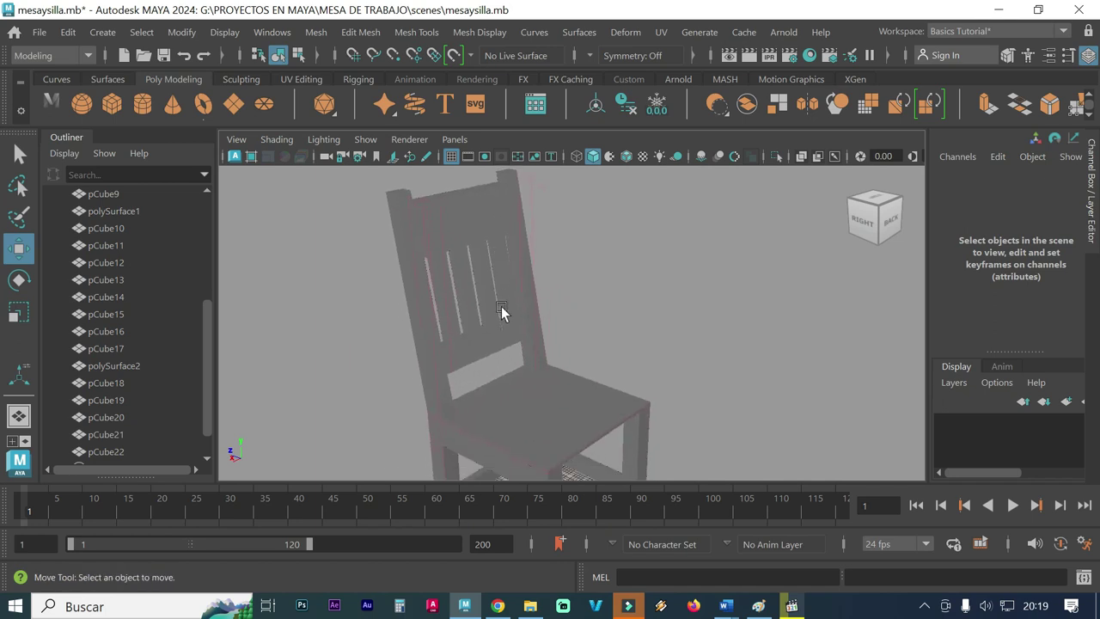
pyautogui.keyDown('alt'); pyautogui.moveTo(501, 306); pyautogui.dragTo(449, 308, button='right'); pyautogui.keyUp('alt')
pyautogui.moveTo(546, 340)
pyautogui.keyDown('alt'); pyautogui.mouseDown()
pyautogui.moveTo(540, 360)
pyautogui.moveTo(607, 307)
pyautogui.mouseUp(); pyautogui.keyUp('alt')
pyautogui.keyDown('alt'); pyautogui.moveTo(606, 307); pyautogui.dragTo(464, 298, button='right'); pyautogui.keyUp('alt')
pyautogui.moveTo(605, 307)
pyautogui.keyDown('alt'); pyautogui.mouseDown()
pyautogui.moveTo(589, 306)
pyautogui.moveTo(559, 339)
pyautogui.mouseUp(); pyautogui.keyUp('alt')
pyautogui.keyDown('alt'); pyautogui.moveTo(567, 339); pyautogui.dragTo(547, 318, button='right'); pyautogui.keyUp('alt')
pyautogui.keyDown('alt'); pyautogui.moveTo(547, 312); pyautogui.dragTo(582, 319); pyautogui.keyUp('alt')
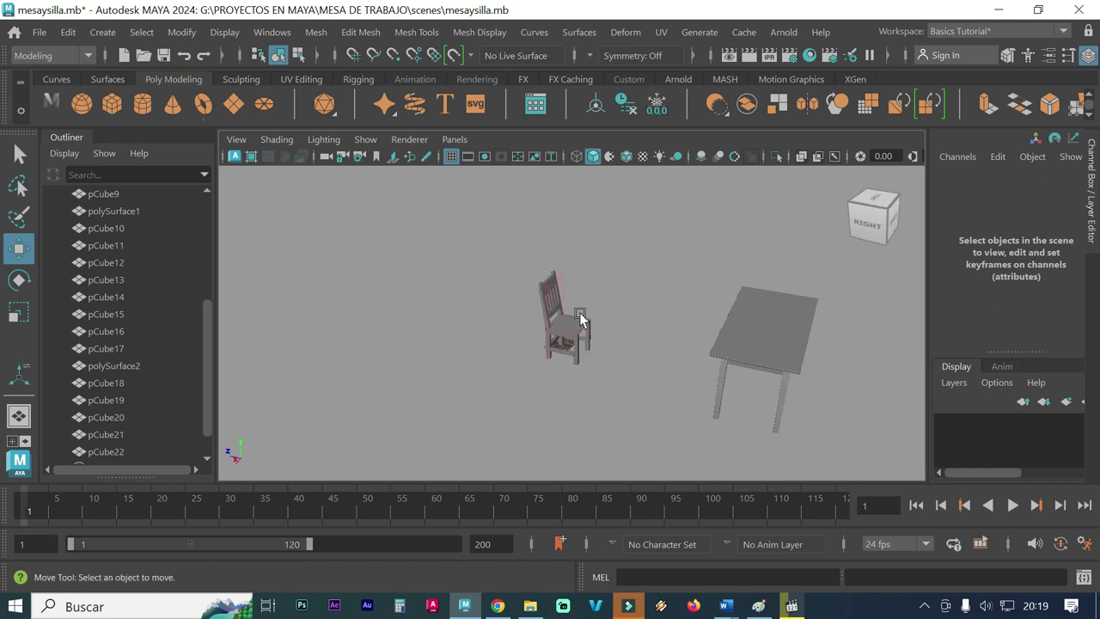
pyautogui.keyDown('alt'); pyautogui.moveTo(582, 319); pyautogui.dragTo(673, 311, button='right'); pyautogui.keyUp('alt')
pyautogui.moveTo(673, 312)
pyautogui.keyDown('alt'); pyautogui.mouseDown()
pyautogui.moveTo(653, 334)
pyautogui.moveTo(508, 314)
pyautogui.mouseUp(); pyautogui.keyUp('alt')
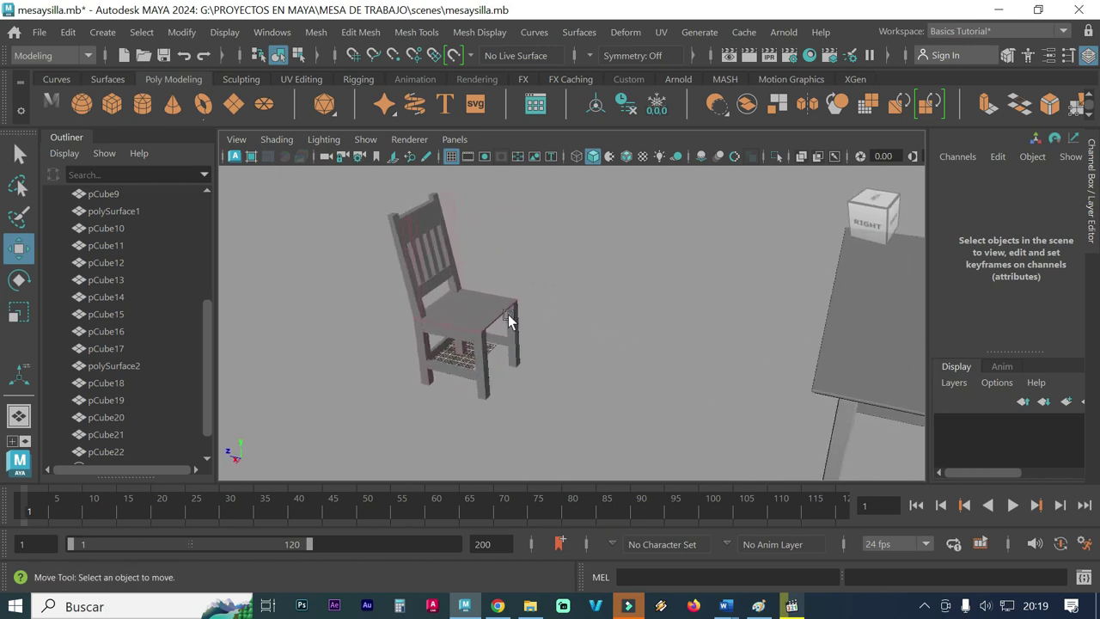
pyautogui.keyDown('alt'); pyautogui.moveTo(508, 313); pyautogui.dragTo(581, 318, button='right'); pyautogui.keyUp('alt')
pyautogui.keyDown('alt'); pyautogui.moveTo(482, 308); pyautogui.dragTo(530, 367); pyautogui.keyUp('alt')
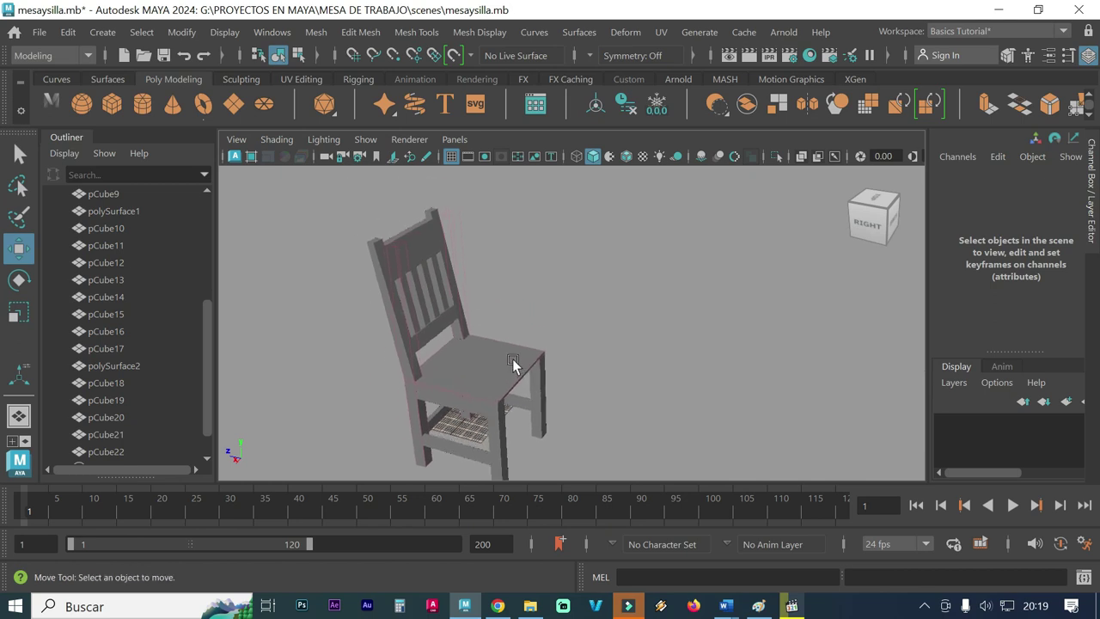
pyautogui.keyDown('alt'); pyautogui.moveTo(513, 363); pyautogui.dragTo(538, 339, button='middle'); pyautogui.keyUp('alt')
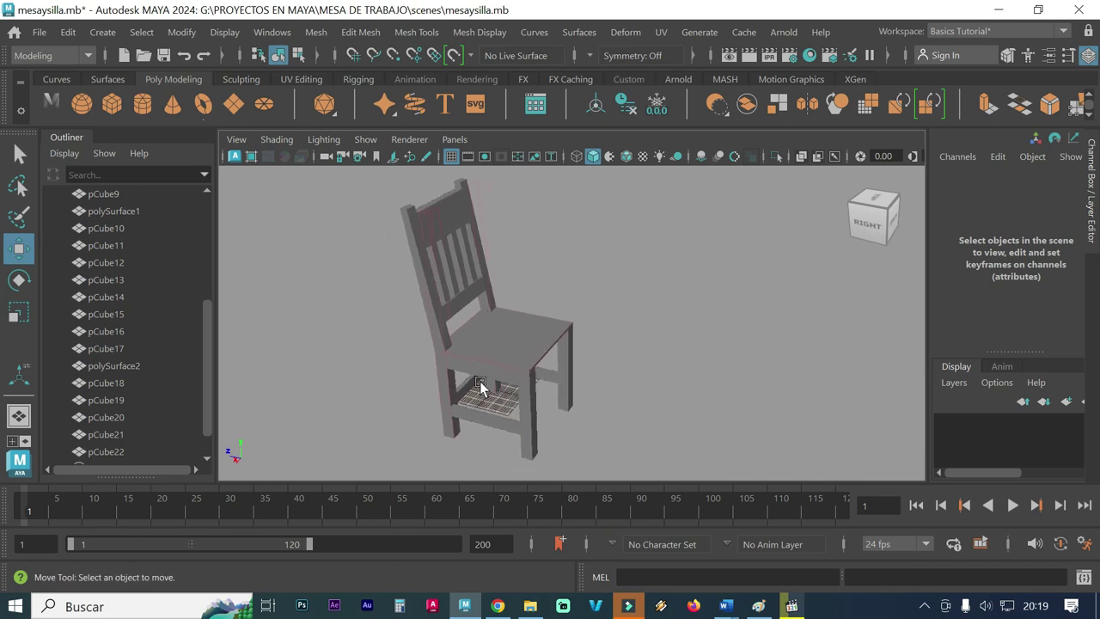